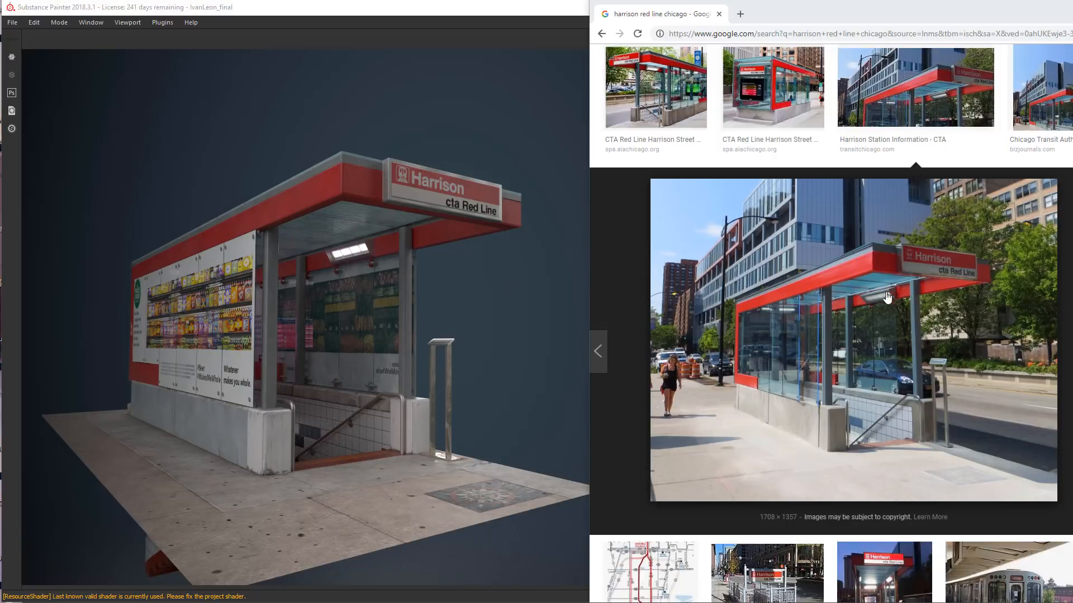
View the newspaper box render beside the station model, and expand the Substance Painter window to its full layout.
{"action": "left_click_drag", "start_coordinate": [1072, 279], "coordinate": [886, 64]}
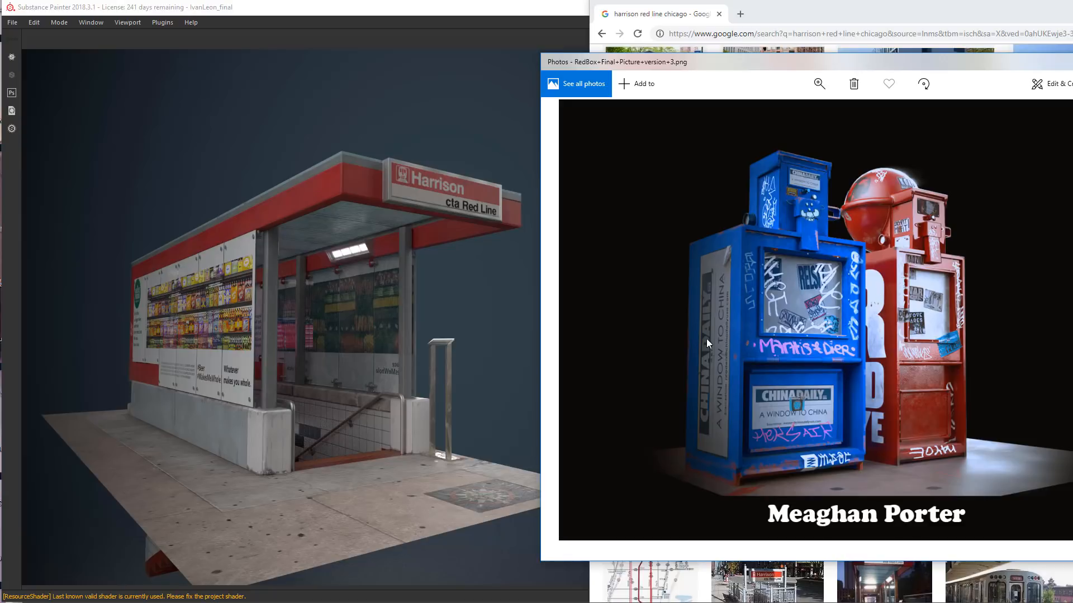
{"action": "left_click_drag", "start_coordinate": [676, 62], "coordinate": [1072, 330]}
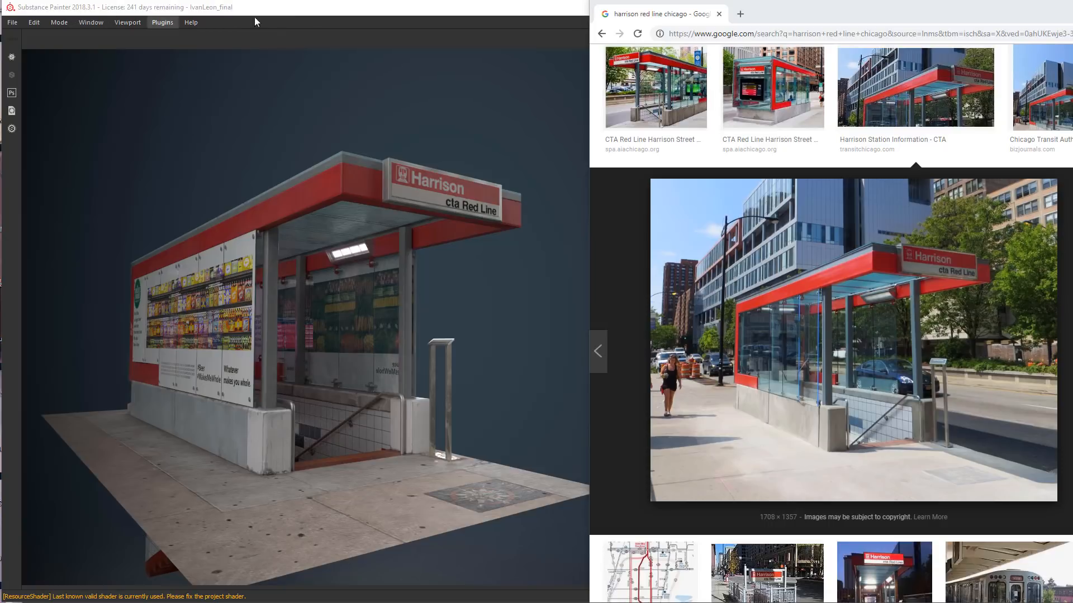
{"action": "double_click", "coordinate": [308, 13]}
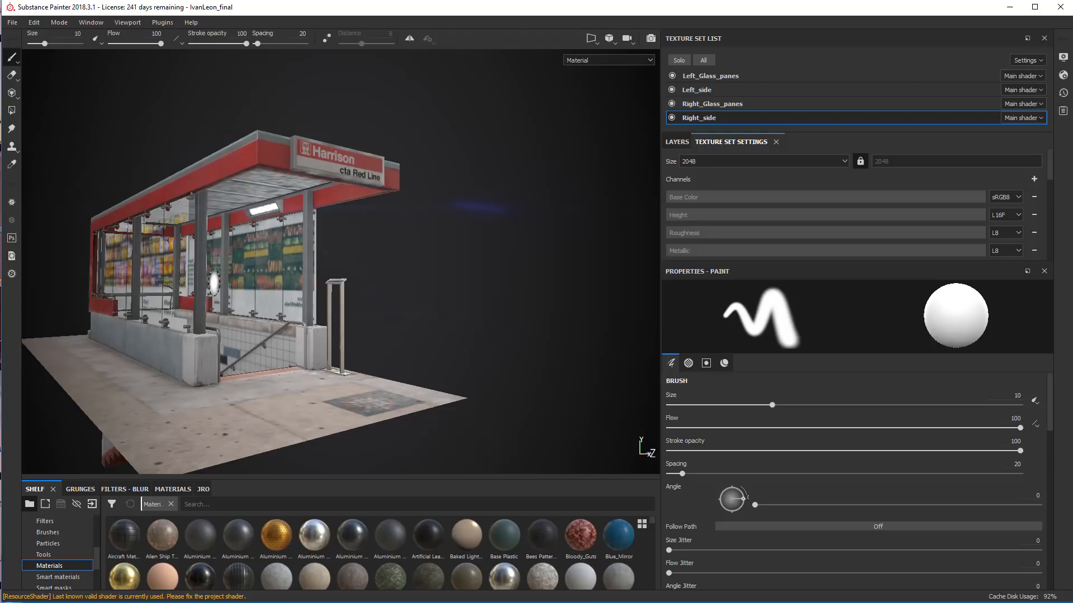
Inspect the Harrison station model from several angles, and set the brush size to 1.33.
{"action": "mouse_move", "coordinate": [214, 284]}
{"action": "left_mouse_down", "text": "alt"}
{"action": "mouse_move", "coordinate": [252, 275]}
{"action": "mouse_move", "coordinate": [221, 282]}
{"action": "mouse_move", "coordinate": [226, 302]}
{"action": "mouse_move", "coordinate": [167, 308]}
{"action": "mouse_move", "coordinate": [222, 335]}
{"action": "mouse_move", "coordinate": [204, 315]}
{"action": "left_mouse_up", "text": "alt"}
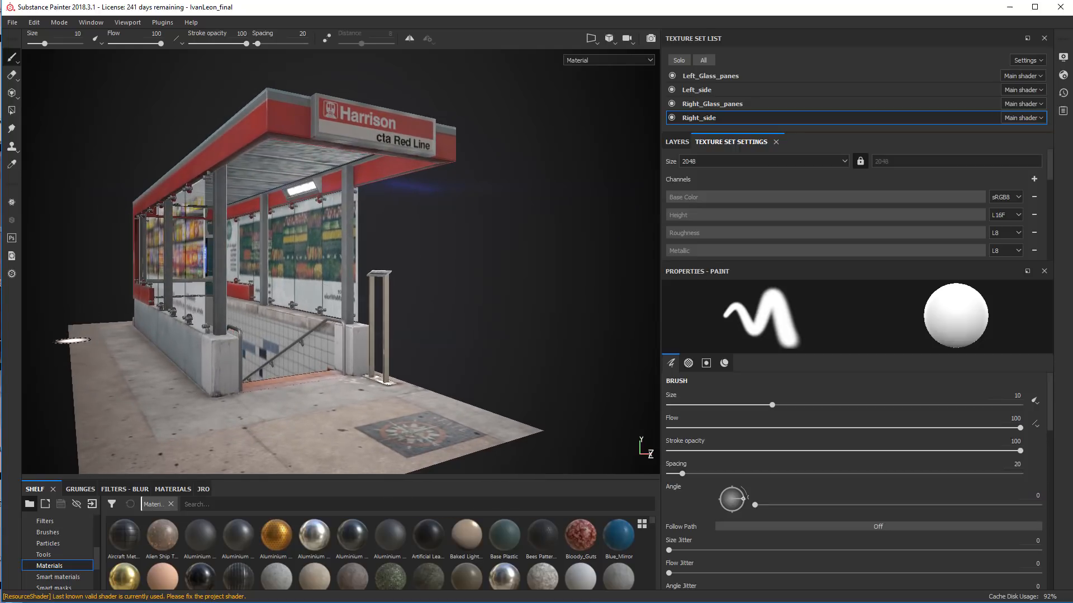
{"action": "mouse_move", "coordinate": [73, 340]}
{"action": "left_mouse_down", "text": "alt"}
{"action": "mouse_move", "coordinate": [239, 291]}
{"action": "mouse_move", "coordinate": [116, 323]}
{"action": "mouse_move", "coordinate": [357, 335]}
{"action": "left_mouse_up", "text": "alt"}
{"action": "right_click_drag", "start_coordinate": [357, 336], "coordinate": [534, 354], "text": "alt"}
{"action": "left_click_drag", "start_coordinate": [534, 354], "coordinate": [275, 335], "text": "alt"}
{"action": "right_click_drag", "start_coordinate": [276, 335], "coordinate": [489, 400], "text": "alt"}
{"action": "left_click_drag", "start_coordinate": [341, 344], "coordinate": [369, 350], "text": "alt"}
{"action": "left_click_drag", "start_coordinate": [230, 320], "coordinate": [246, 328], "text": "alt"}
{"action": "right_click_drag", "start_coordinate": [246, 328], "coordinate": [342, 441], "text": "alt"}
{"action": "left_click_drag", "start_coordinate": [358, 447], "coordinate": [344, 424], "text": "alt"}
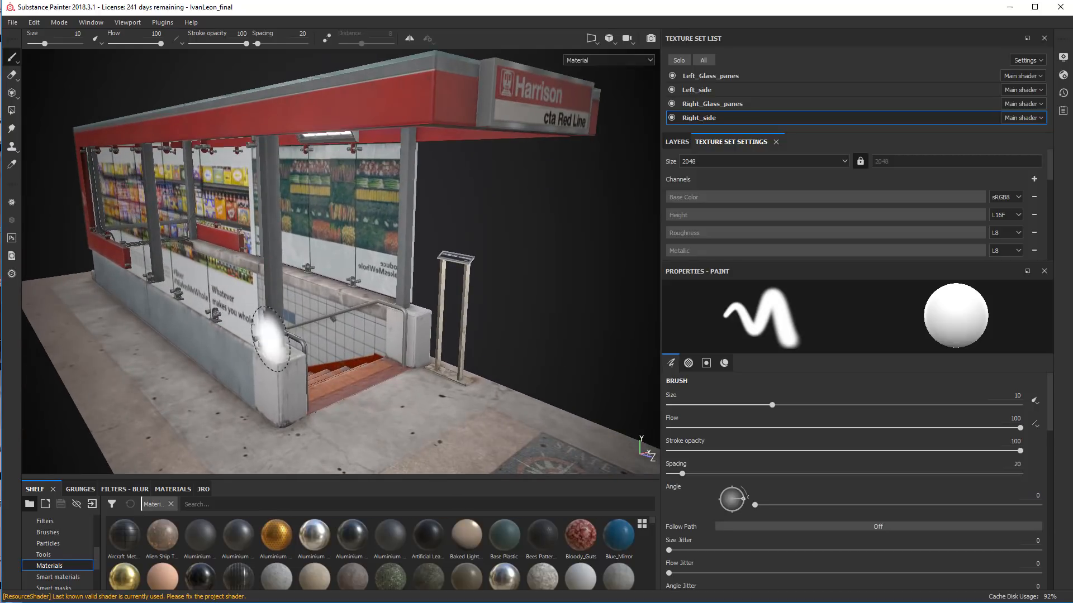
{"action": "right_click_drag", "start_coordinate": [296, 388], "coordinate": [276, 389], "text": "ctrl"}
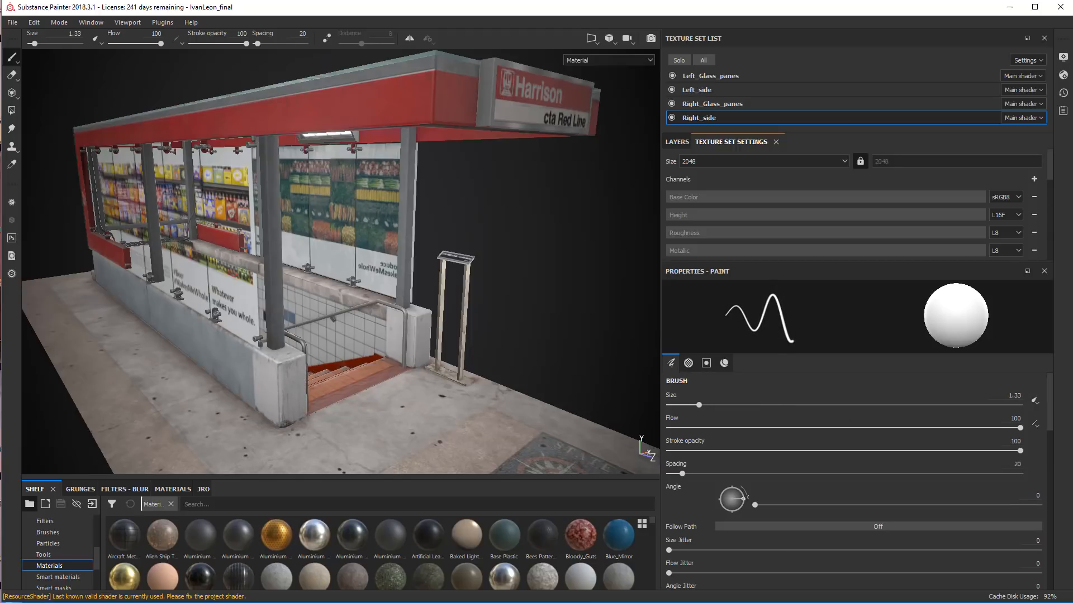
Review the common parameters in the Main shader's settings.
{"action": "left_click", "coordinate": [1063, 75]}
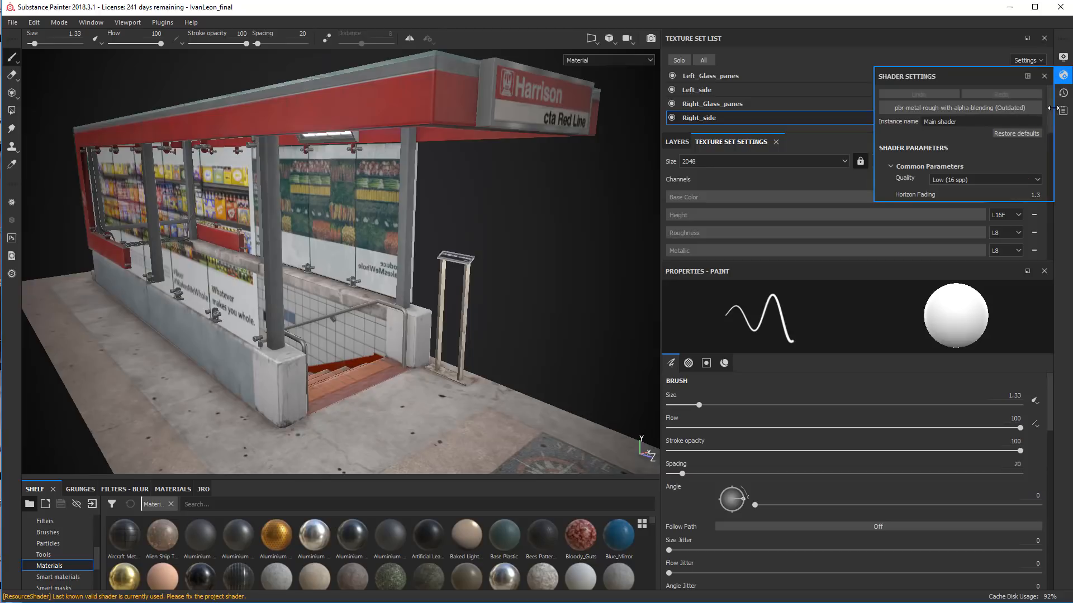
{"action": "scroll", "coordinate": [1049, 150], "scroll_direction": "down", "scroll_amount": 3}
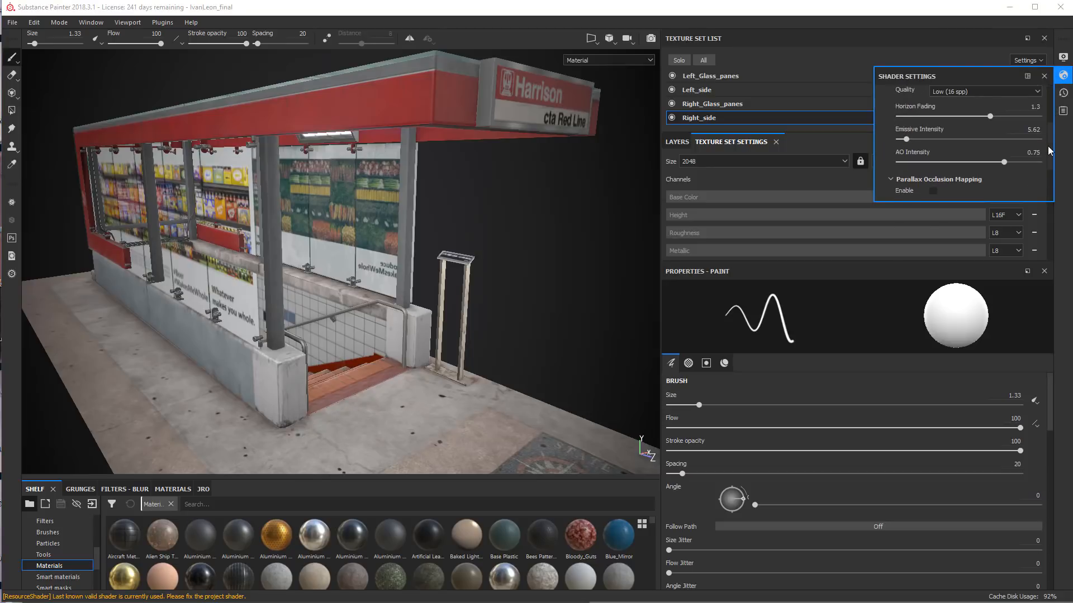
{"action": "scroll", "coordinate": [1049, 151], "scroll_direction": "up", "scroll_amount": 3}
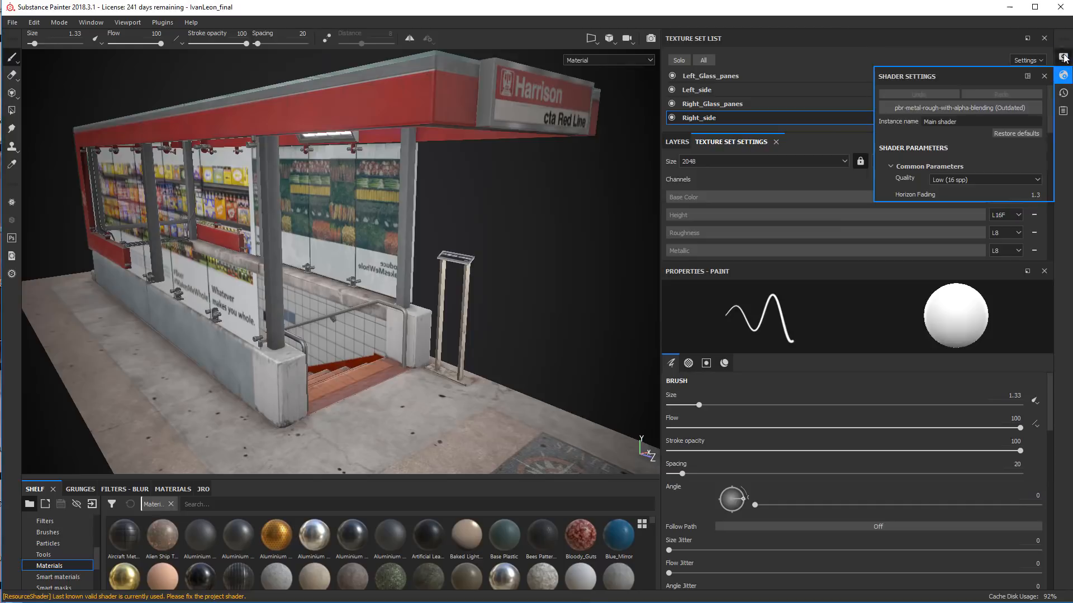
Overlay the mesh wireframe on the station model to inspect its geometry, and turn the overlay off again.
{"action": "left_click", "coordinate": [1063, 57]}
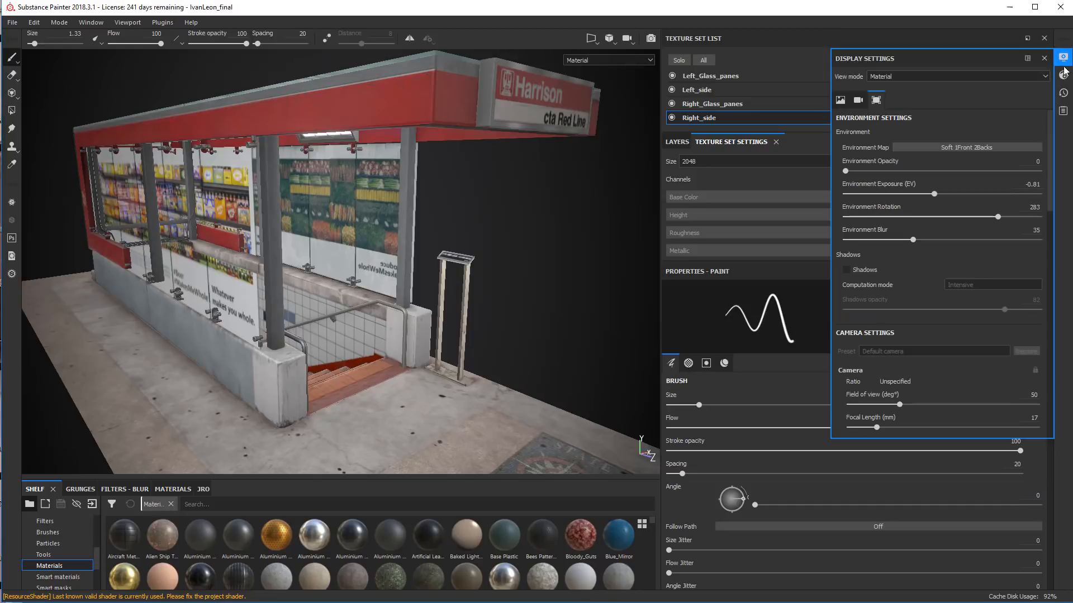
{"action": "left_click", "coordinate": [858, 102]}
{"action": "scroll", "coordinate": [934, 324], "scroll_direction": "down", "scroll_amount": 10}
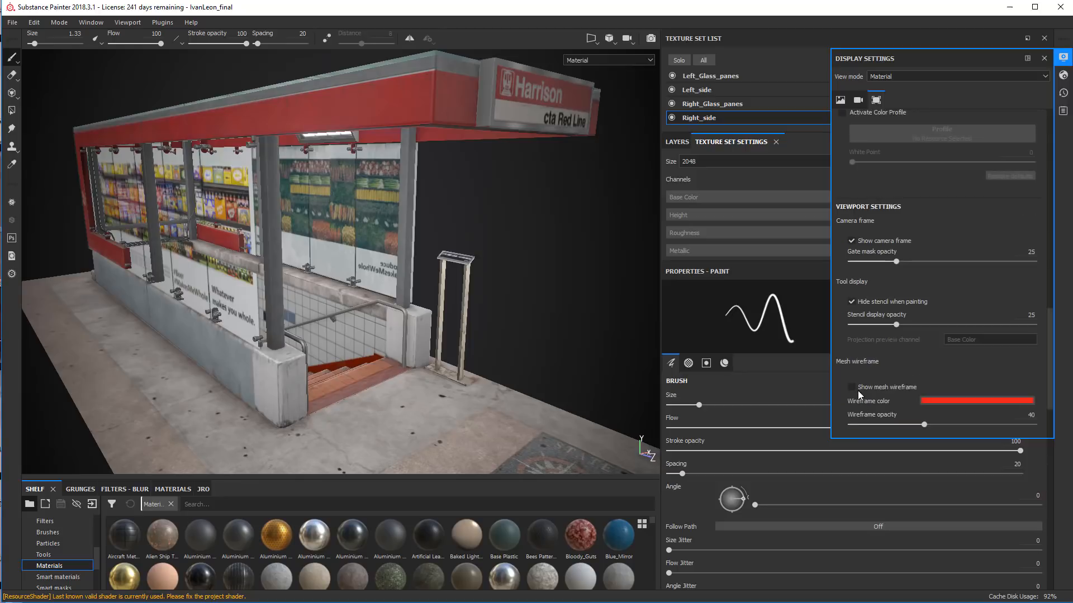
{"action": "left_click", "coordinate": [852, 387]}
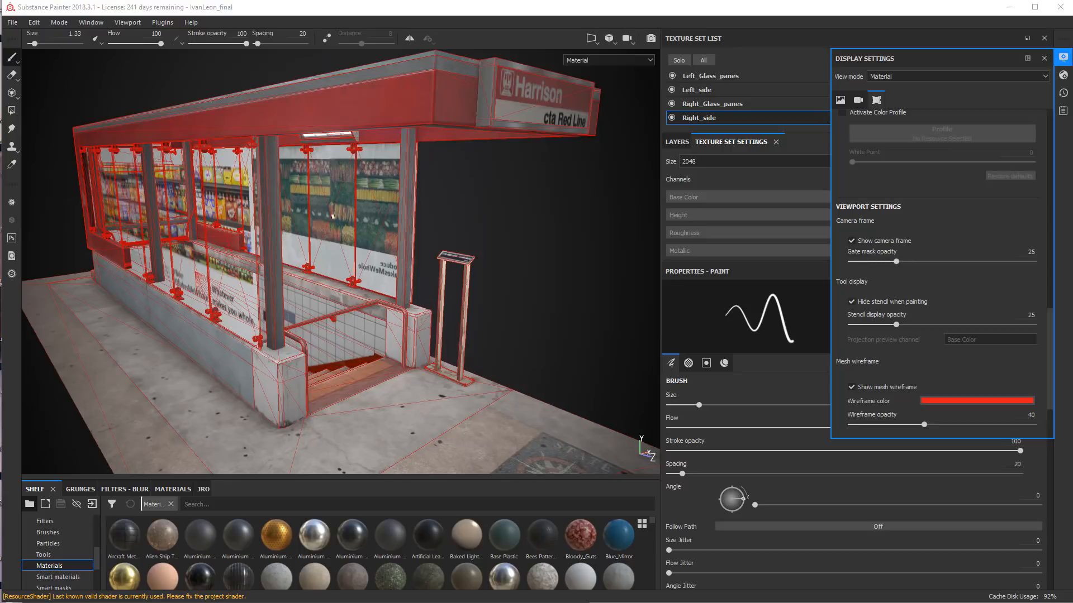
{"action": "left_click", "coordinate": [850, 389]}
{"action": "right_click_drag", "start_coordinate": [502, 239], "coordinate": [246, 298], "text": "alt"}
{"action": "left_click_drag", "start_coordinate": [246, 298], "coordinate": [251, 275], "text": "alt"}
{"action": "right_click_drag", "start_coordinate": [250, 275], "coordinate": [275, 282], "text": "alt"}
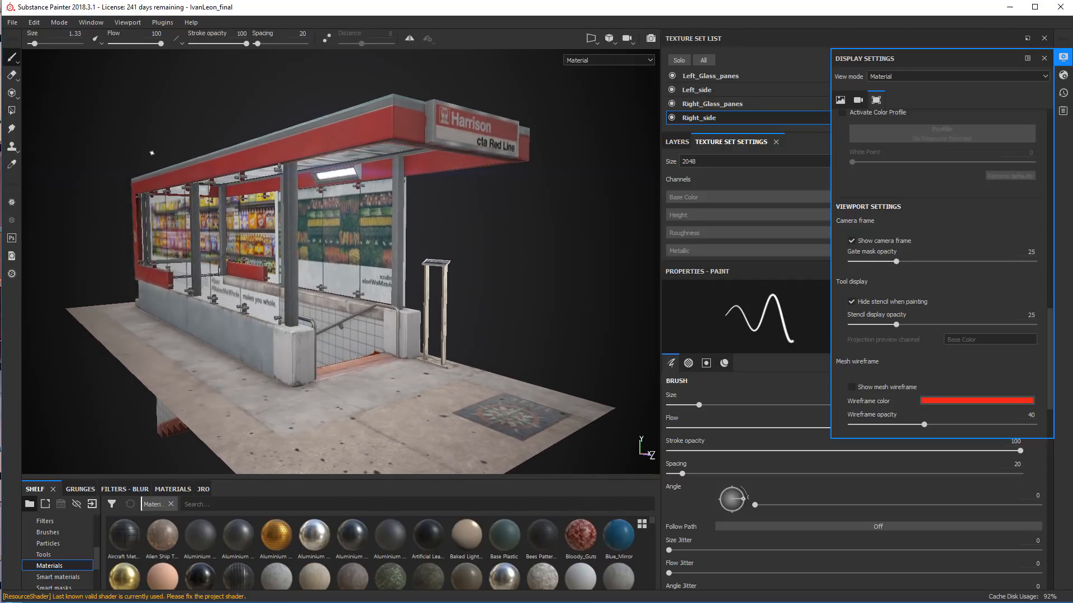
{"action": "left_click", "coordinate": [14, 25]}
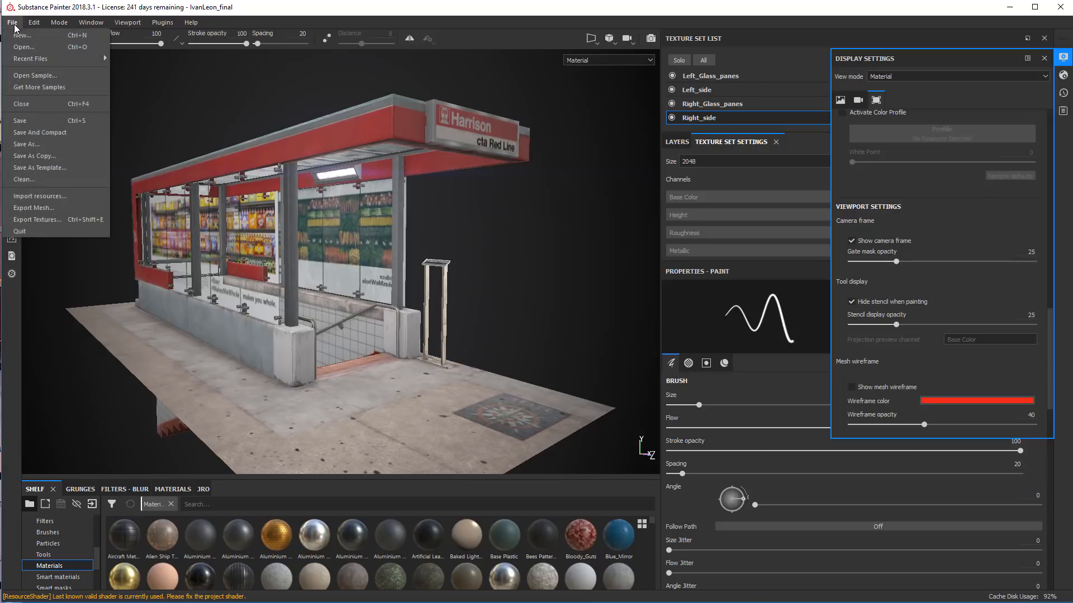
{"action": "left_click", "coordinate": [272, 116]}
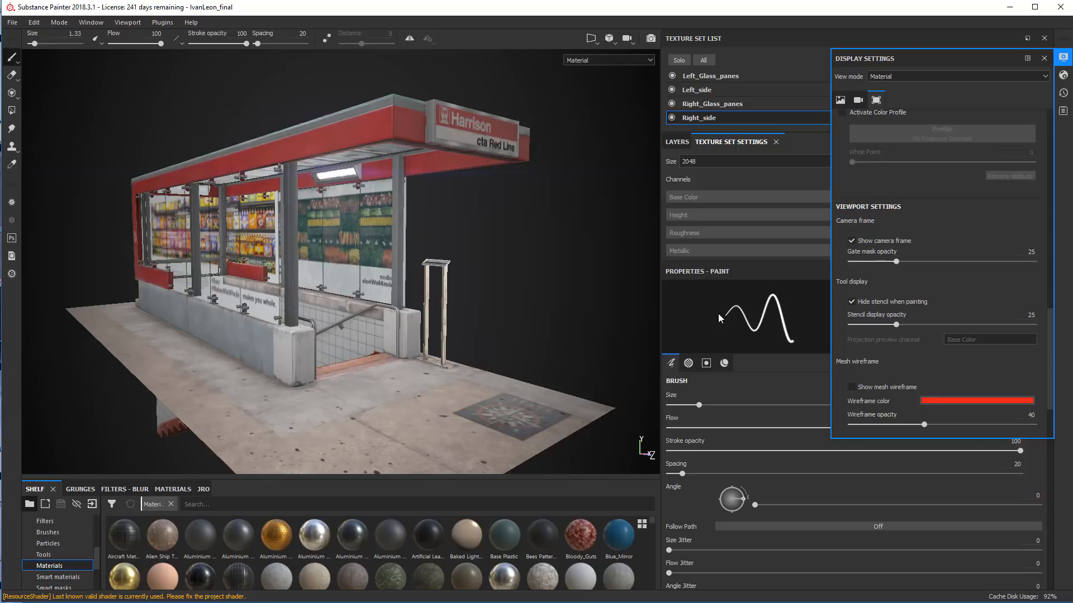
{"action": "left_click", "coordinate": [1044, 58]}
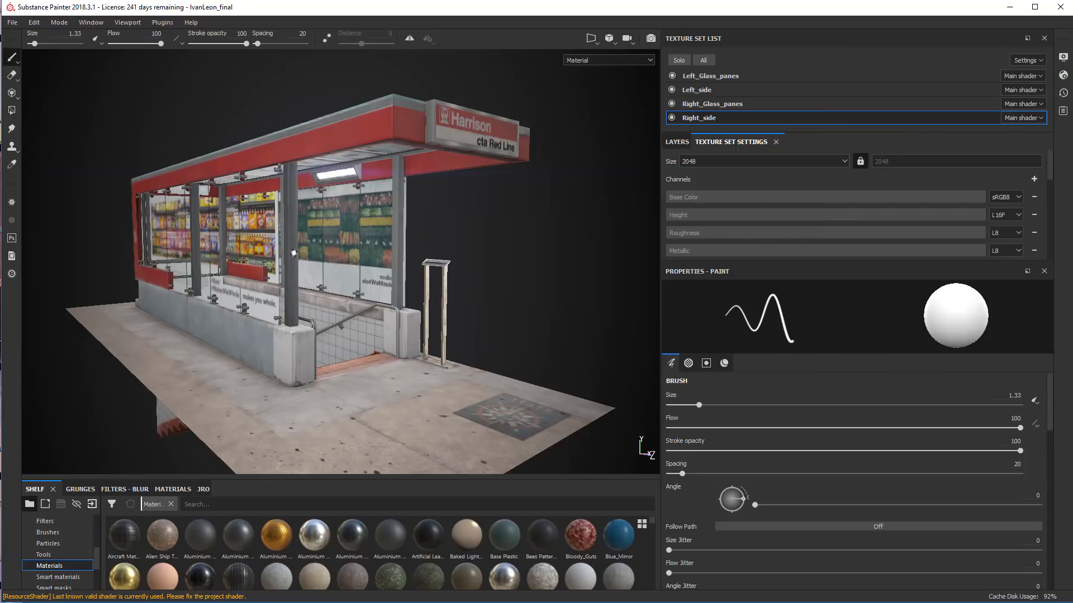
Select the Left_Glass_panes texture set and review its layers and channels.
{"action": "left_click", "coordinate": [718, 76]}
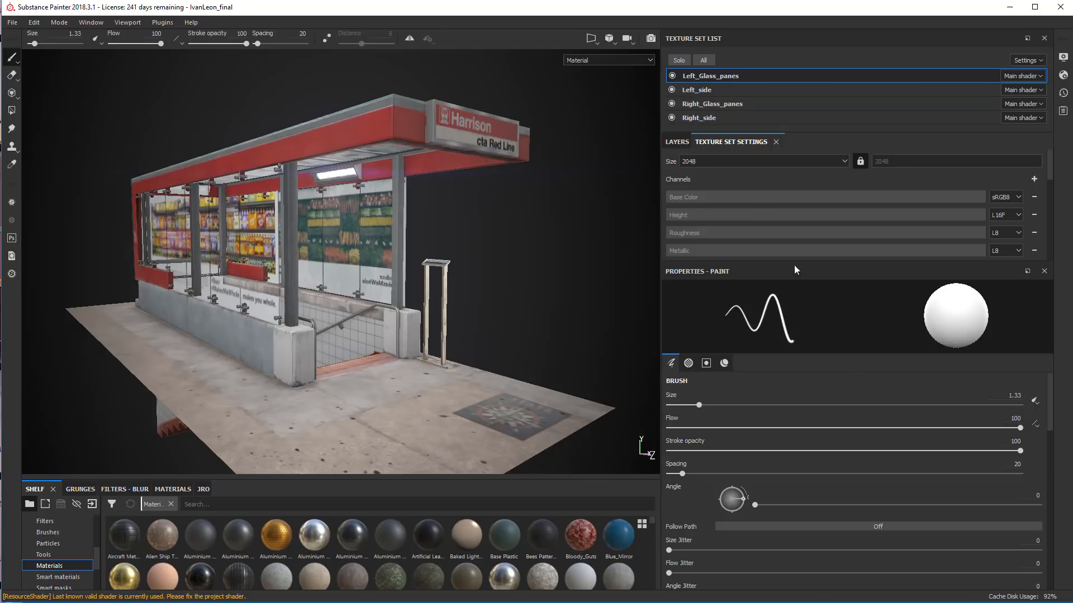
{"action": "left_click", "coordinate": [680, 142]}
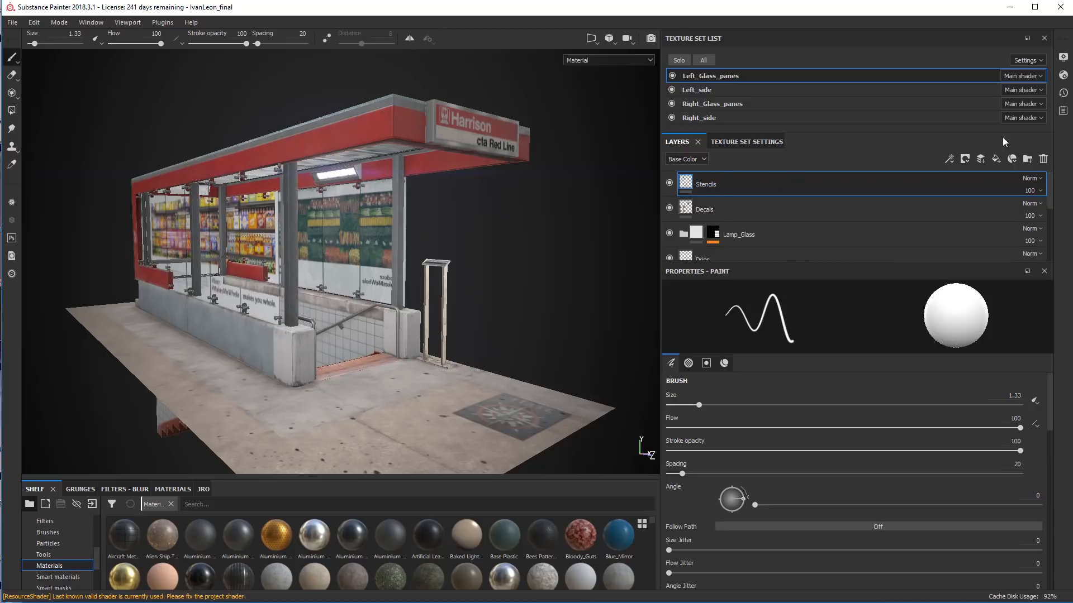
{"action": "left_click", "coordinate": [746, 142]}
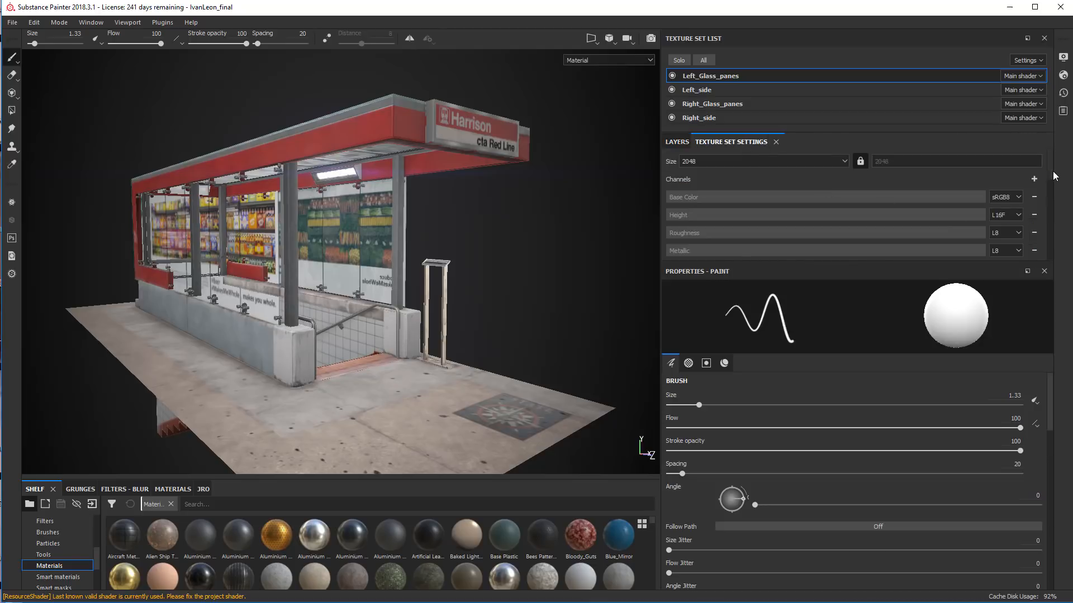
{"action": "scroll", "coordinate": [1050, 189], "scroll_direction": "down", "scroll_amount": 2}
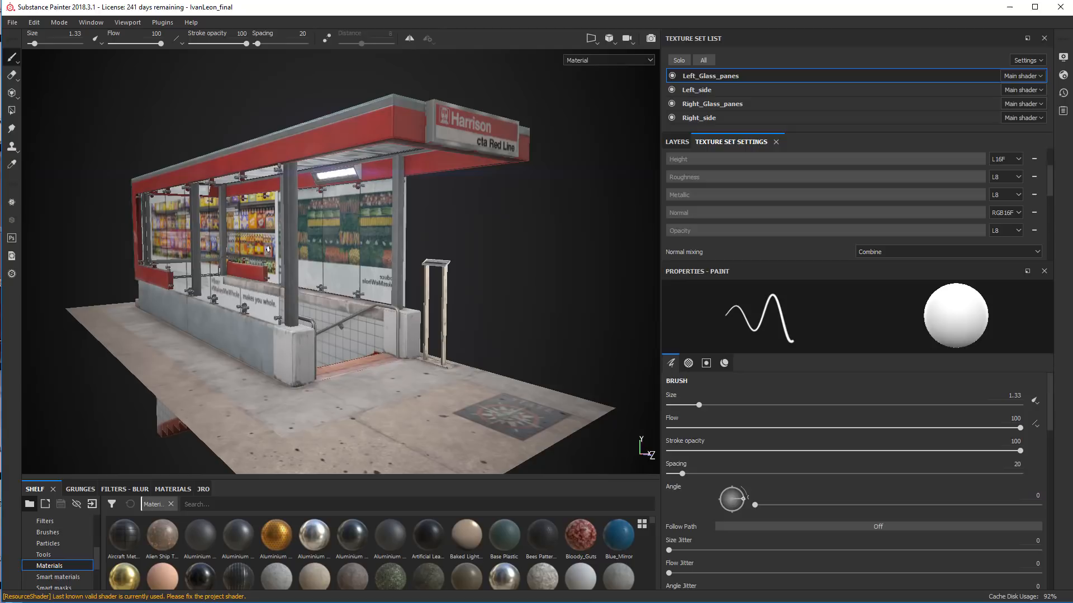
Toggle the visibility of the Left_Glass_panes and Left_side texture sets to identify the parts each one covers.
{"action": "left_click", "coordinate": [671, 79]}
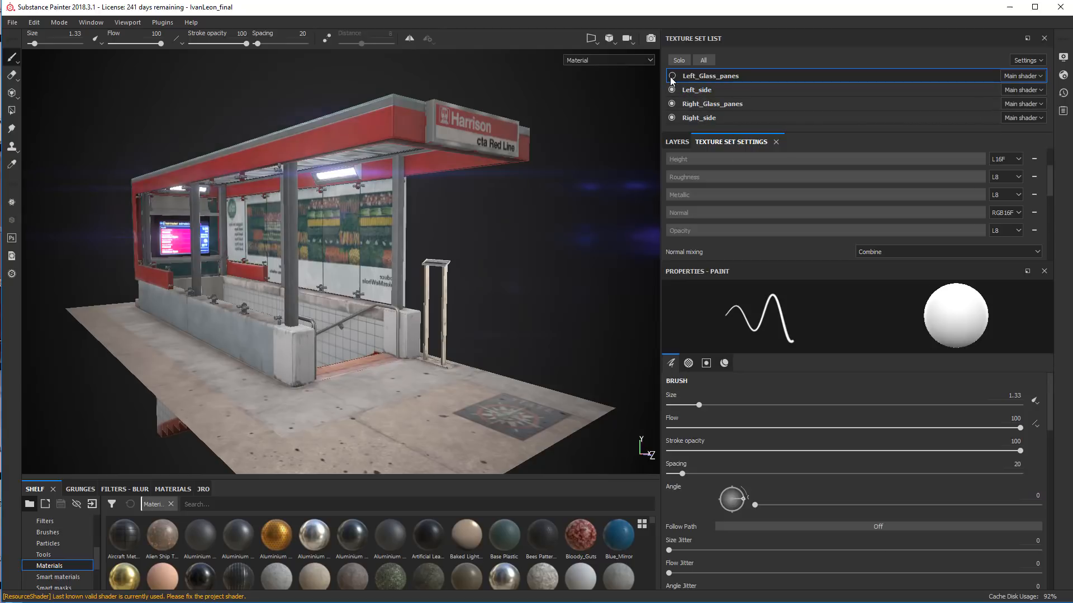
{"action": "left_click", "coordinate": [671, 79]}
{"action": "left_click", "coordinate": [671, 79]}
{"action": "left_click", "coordinate": [671, 79]}
{"action": "left_click", "coordinate": [671, 79]}
{"action": "left_click", "coordinate": [672, 76]}
{"action": "left_click", "coordinate": [672, 90]}
{"action": "left_click", "coordinate": [672, 90]}
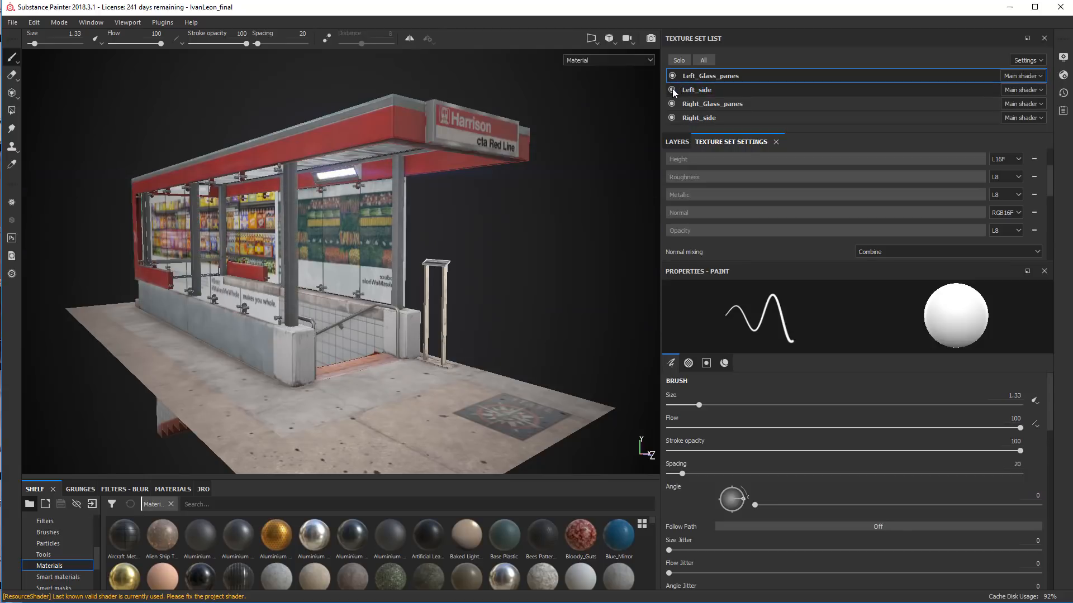
Hide the Left_side texture set and view the station's interior side-on in orthographic projection.
{"action": "left_click", "coordinate": [672, 90]}
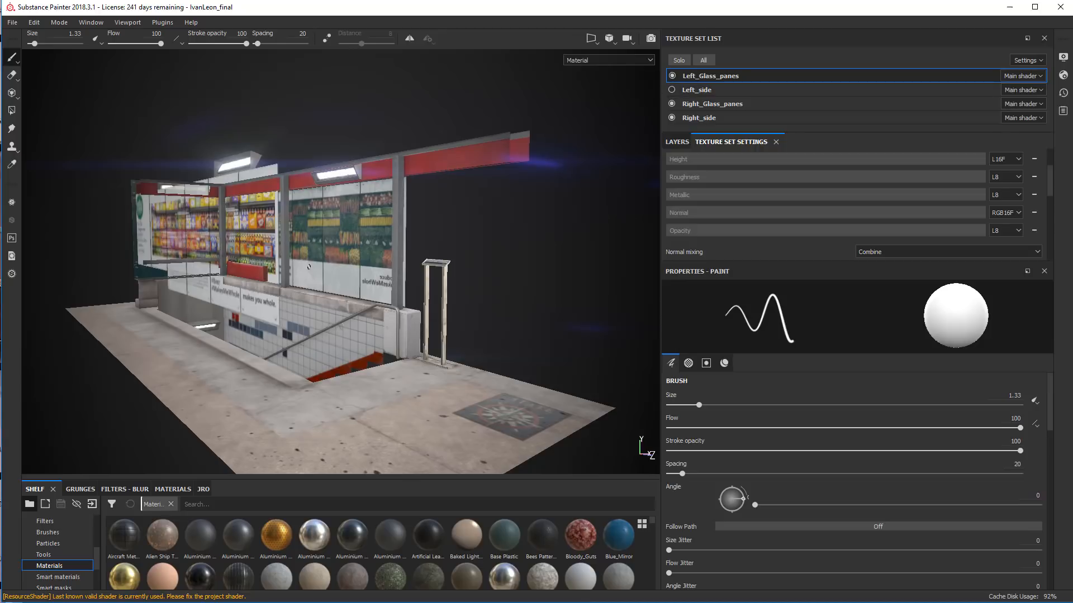
{"action": "left_click_drag", "start_coordinate": [320, 265], "coordinate": [396, 269], "text": "alt"}
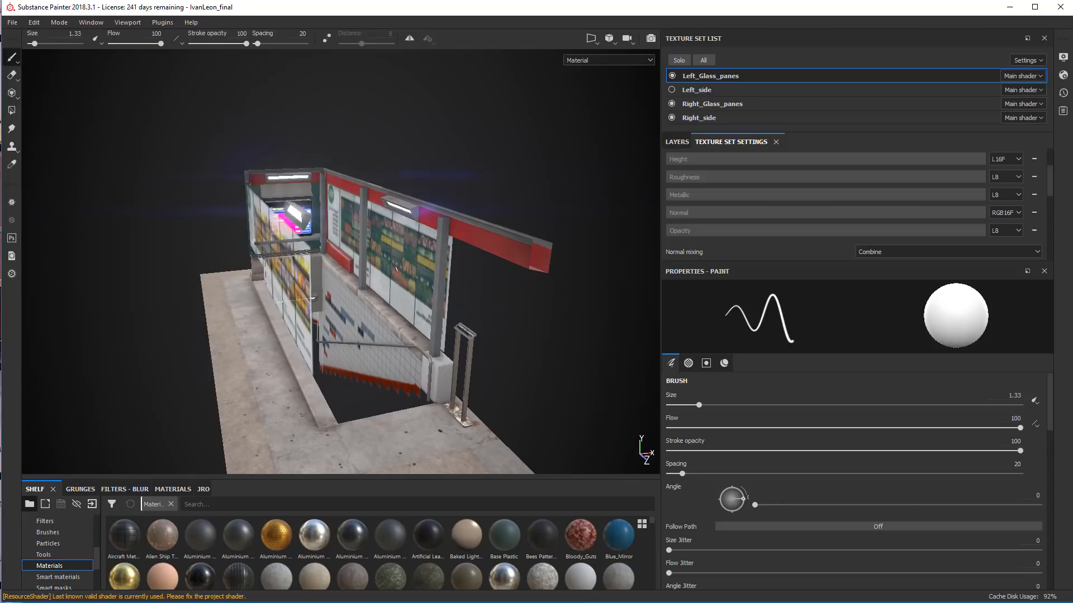
{"action": "left_click_drag", "start_coordinate": [385, 227], "coordinate": [578, 185], "text": "alt"}
{"action": "left_click", "coordinate": [611, 42]}
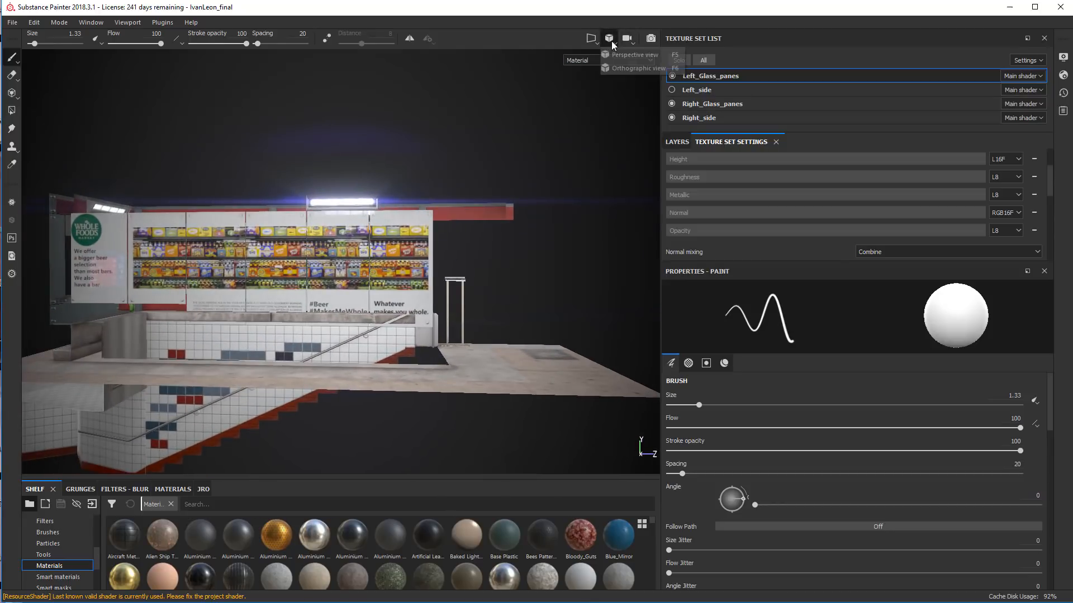
{"action": "left_click", "coordinate": [622, 66]}
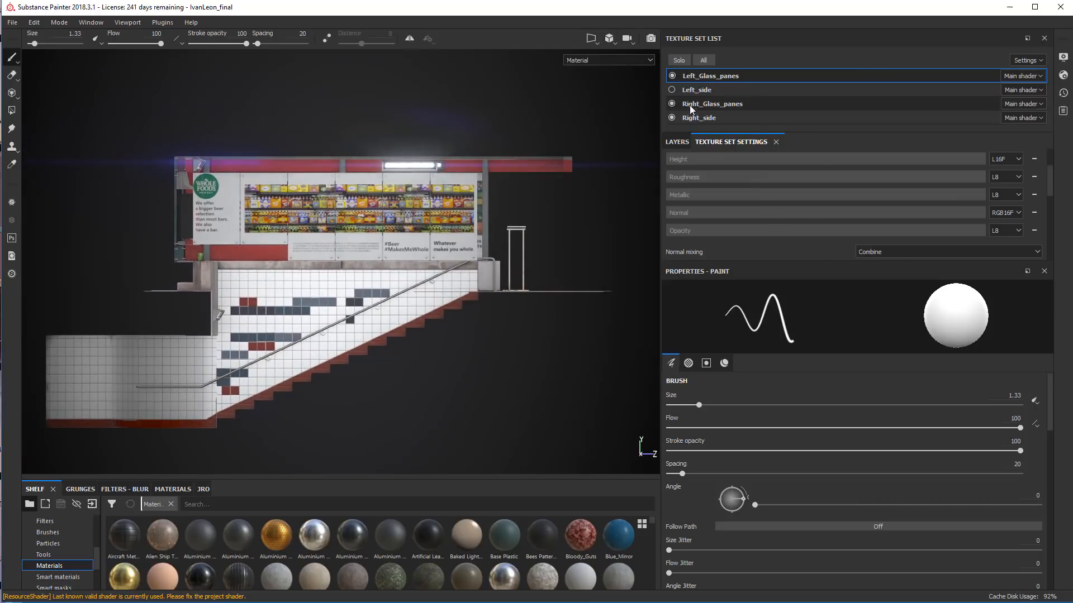
Hide the Left_Glass_panes texture set and examine the staircase, right-hand panels and arrivals screen.
{"action": "left_click", "coordinate": [672, 75]}
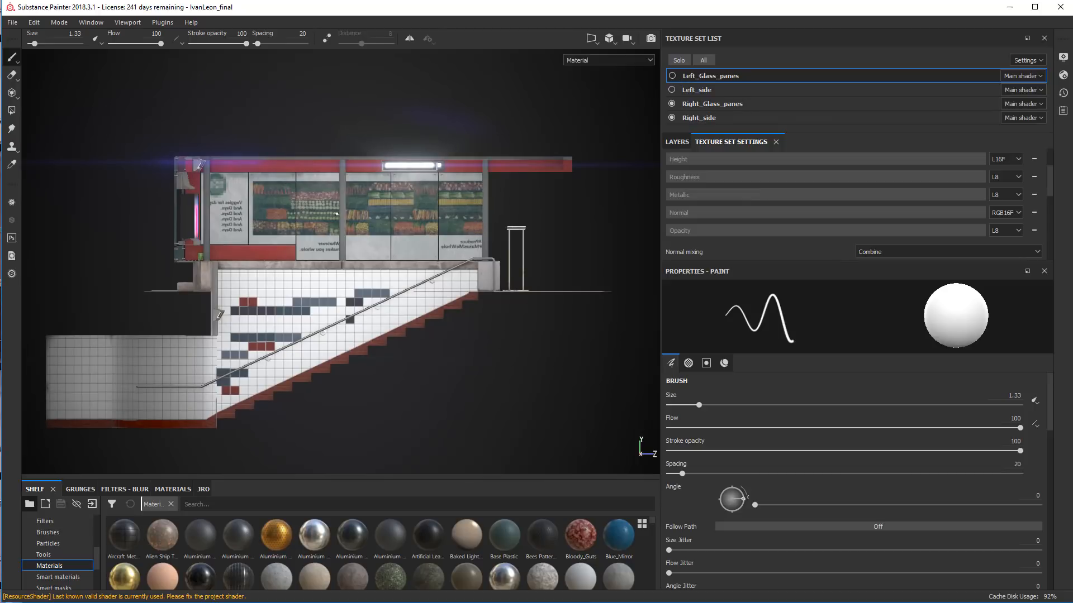
{"action": "left_click_drag", "start_coordinate": [479, 292], "coordinate": [197, 271], "text": "alt"}
{"action": "left_click_drag", "start_coordinate": [388, 325], "coordinate": [305, 275], "text": "alt"}
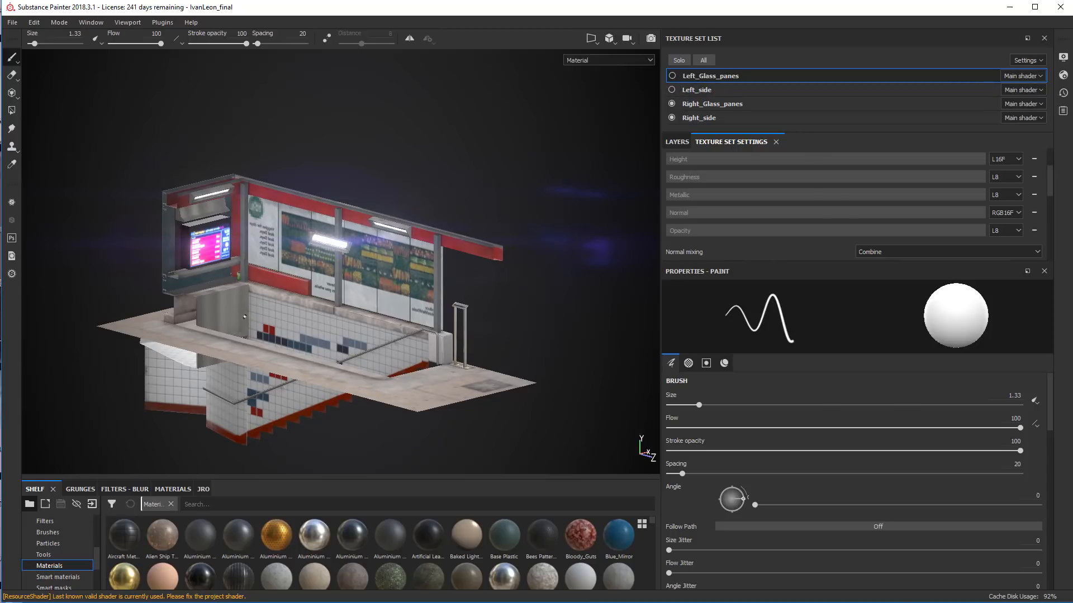
{"action": "left_click_drag", "start_coordinate": [315, 319], "coordinate": [259, 341], "text": "alt"}
{"action": "right_click_drag", "start_coordinate": [259, 341], "coordinate": [293, 335], "text": "alt"}
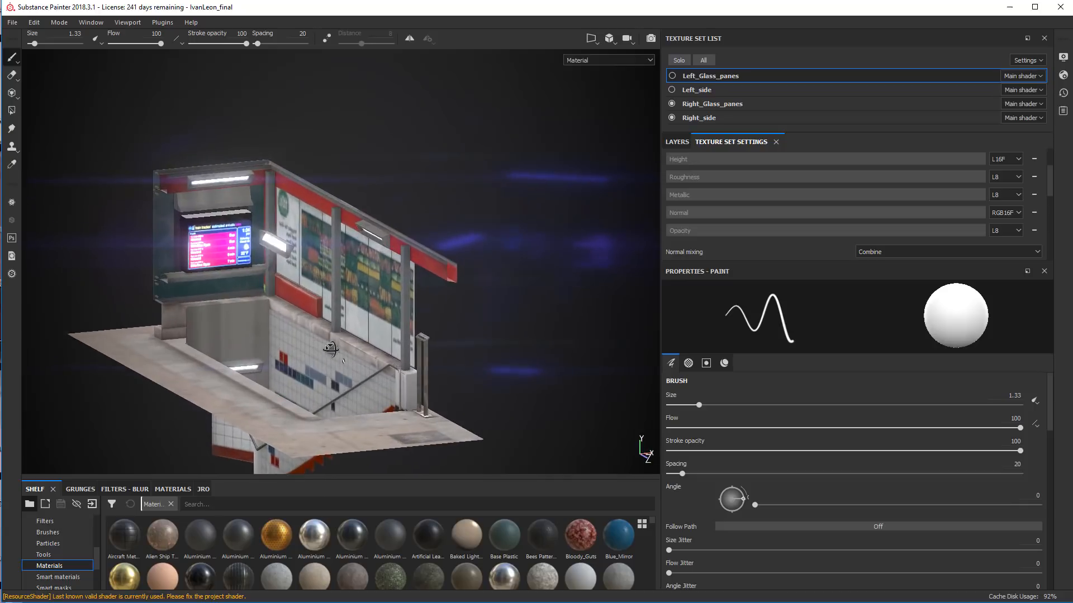
{"action": "mouse_move", "coordinate": [294, 335]}
{"action": "left_mouse_down", "text": "alt"}
{"action": "mouse_move", "coordinate": [254, 285]}
{"action": "mouse_move", "coordinate": [274, 360]}
{"action": "mouse_move", "coordinate": [286, 349]}
{"action": "left_mouse_up", "text": "alt"}
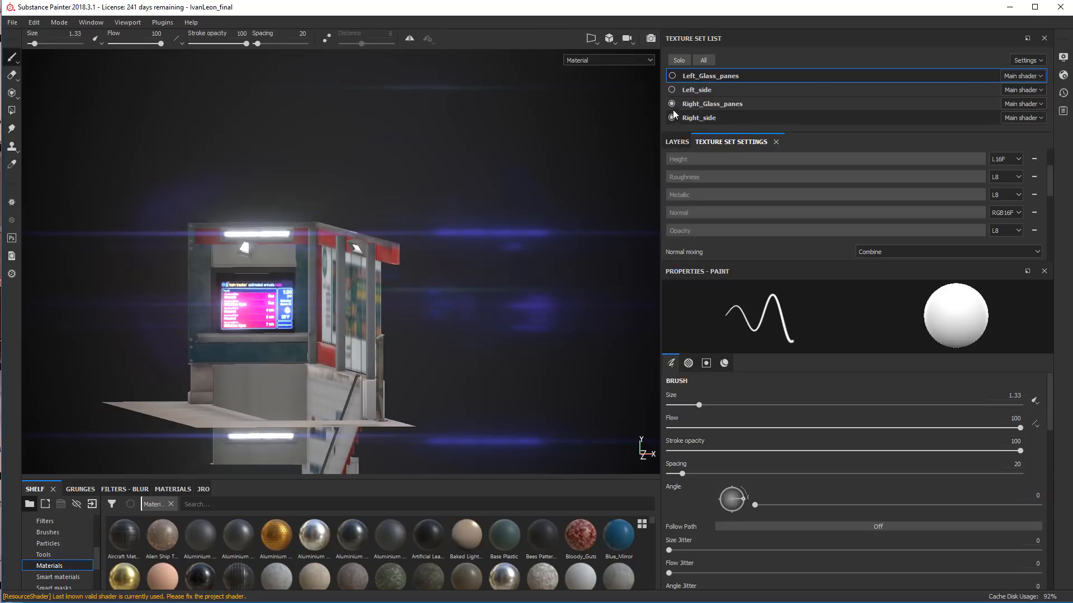
Show the Left_side and Left_Glass_panes texture sets again, and return the viewport to perspective projection.
{"action": "left_click", "coordinate": [672, 90]}
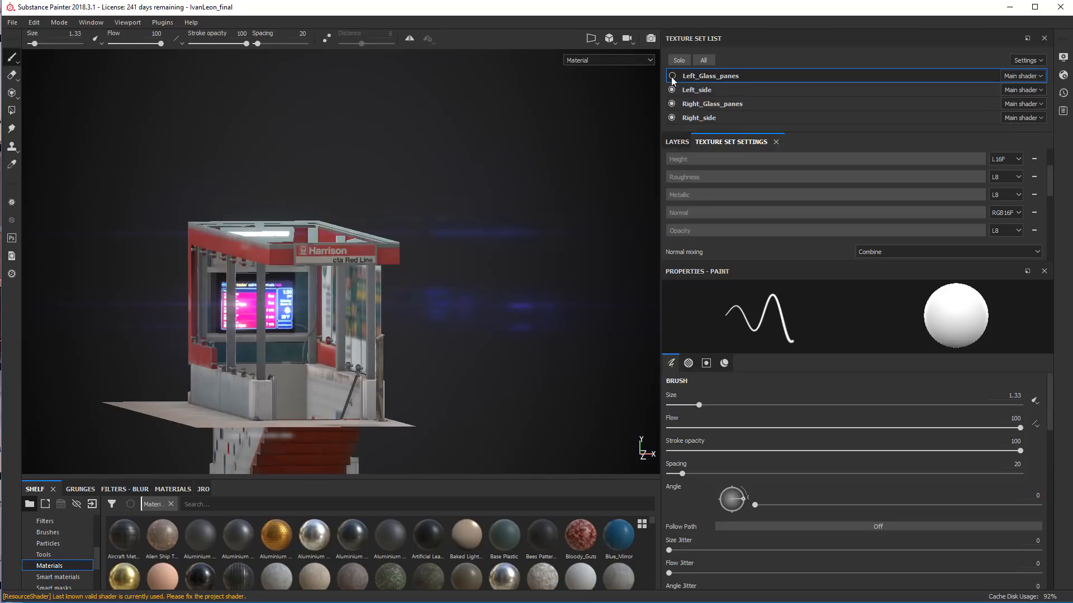
{"action": "left_click", "coordinate": [672, 76]}
{"action": "key", "text": "f"}
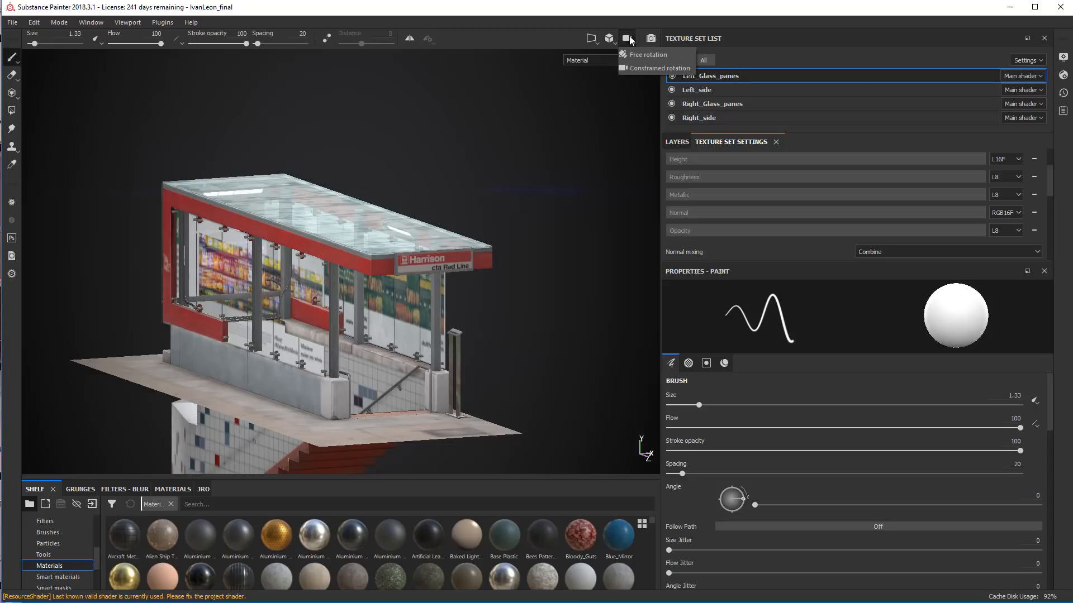
{"action": "left_click", "coordinate": [610, 43]}
{"action": "left_click", "coordinate": [632, 55]}
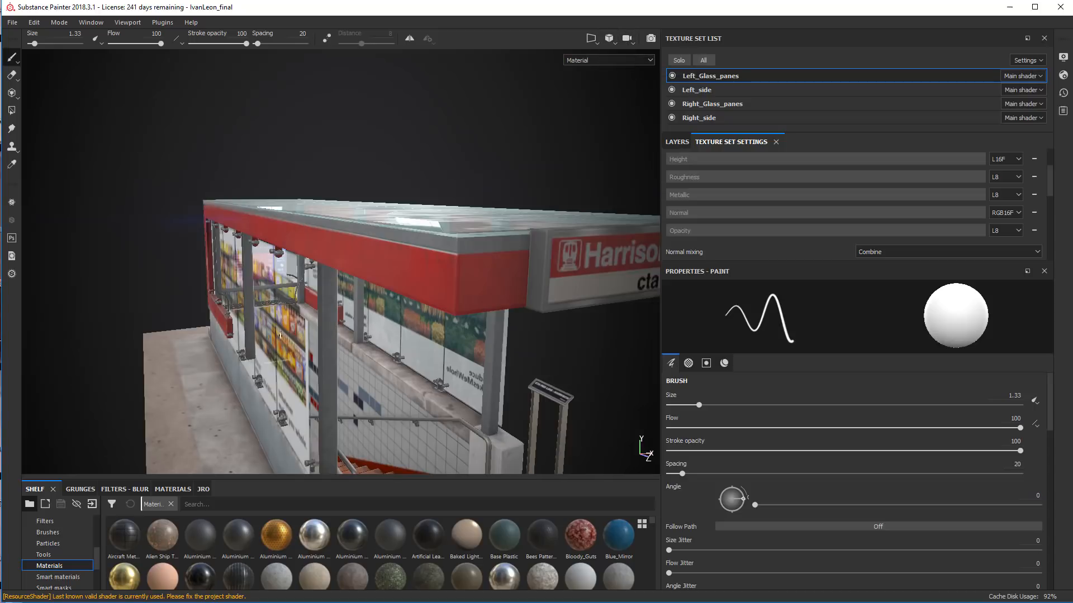
{"action": "scroll", "coordinate": [358, 330], "scroll_direction": "down", "scroll_amount": 5}
{"action": "left_click_drag", "start_coordinate": [346, 357], "coordinate": [302, 376], "text": "alt"}
{"action": "middle_click_drag", "start_coordinate": [297, 369], "coordinate": [302, 346], "text": "alt"}
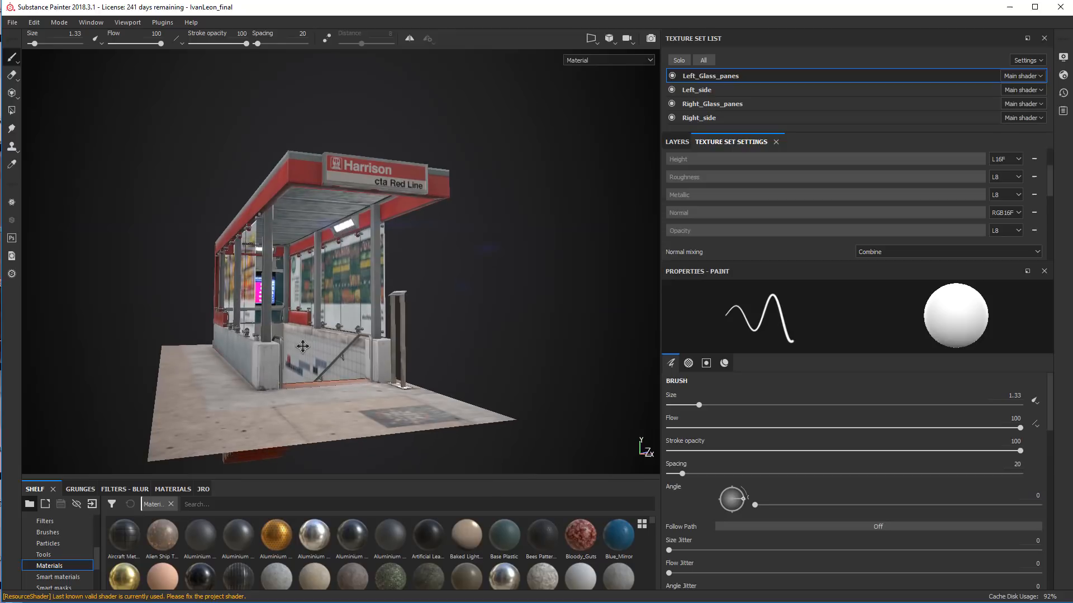
{"action": "right_click_drag", "start_coordinate": [302, 347], "coordinate": [303, 354], "text": "alt"}
{"action": "left_click_drag", "start_coordinate": [302, 354], "coordinate": [330, 363], "text": "alt"}
{"action": "middle_click_drag", "start_coordinate": [329, 363], "coordinate": [340, 372], "text": "alt"}
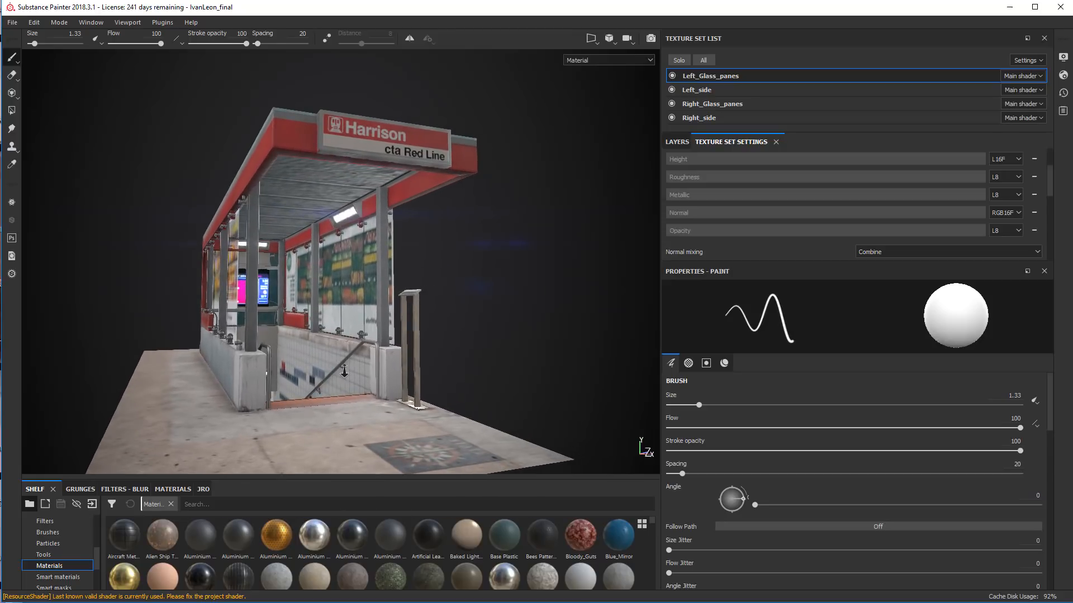
Examine the textured station's entrance, canopy underside and stair railing from several distances and angles.
{"action": "right_click_drag", "start_coordinate": [341, 373], "coordinate": [350, 377], "text": "alt"}
{"action": "mouse_move", "coordinate": [269, 369]}
{"action": "middle_mouse_down", "text": "alt"}
{"action": "mouse_move", "coordinate": [289, 369]}
{"action": "mouse_move", "coordinate": [280, 362]}
{"action": "mouse_move", "coordinate": [272, 373]}
{"action": "middle_mouse_up", "text": "alt"}
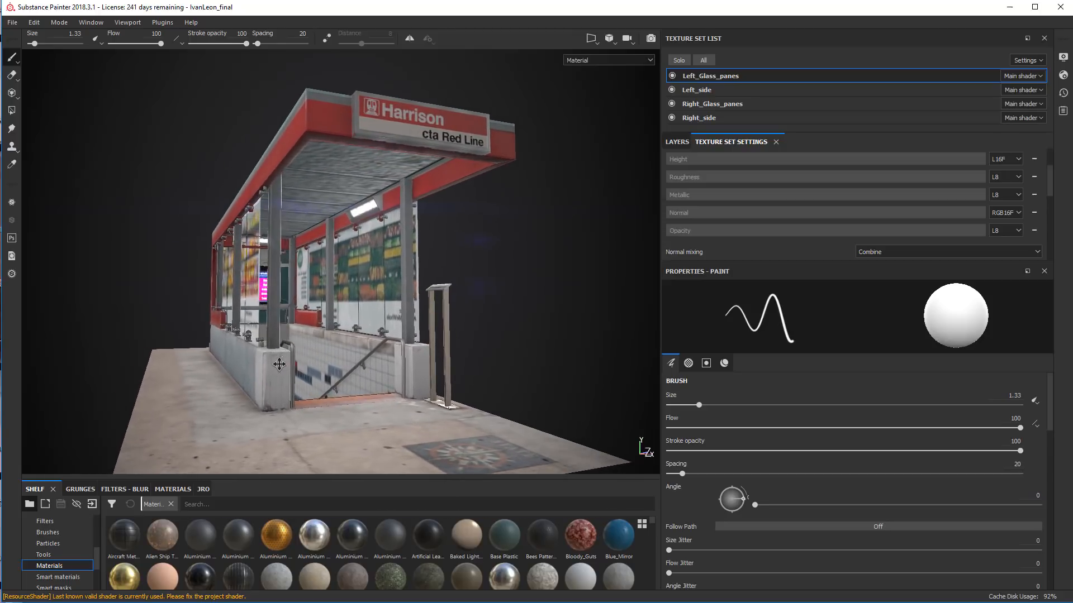
{"action": "mouse_move", "coordinate": [272, 373]}
{"action": "left_mouse_down", "text": "alt"}
{"action": "mouse_move", "coordinate": [294, 370]}
{"action": "mouse_move", "coordinate": [266, 372]}
{"action": "left_mouse_up", "text": "alt"}
{"action": "middle_click_drag", "start_coordinate": [266, 372], "coordinate": [255, 378], "text": "alt"}
{"action": "right_click_drag", "start_coordinate": [254, 377], "coordinate": [262, 334], "text": "alt"}
{"action": "middle_click_drag", "start_coordinate": [261, 333], "coordinate": [289, 318], "text": "alt"}
{"action": "right_click_drag", "start_coordinate": [289, 317], "coordinate": [292, 363], "text": "alt"}
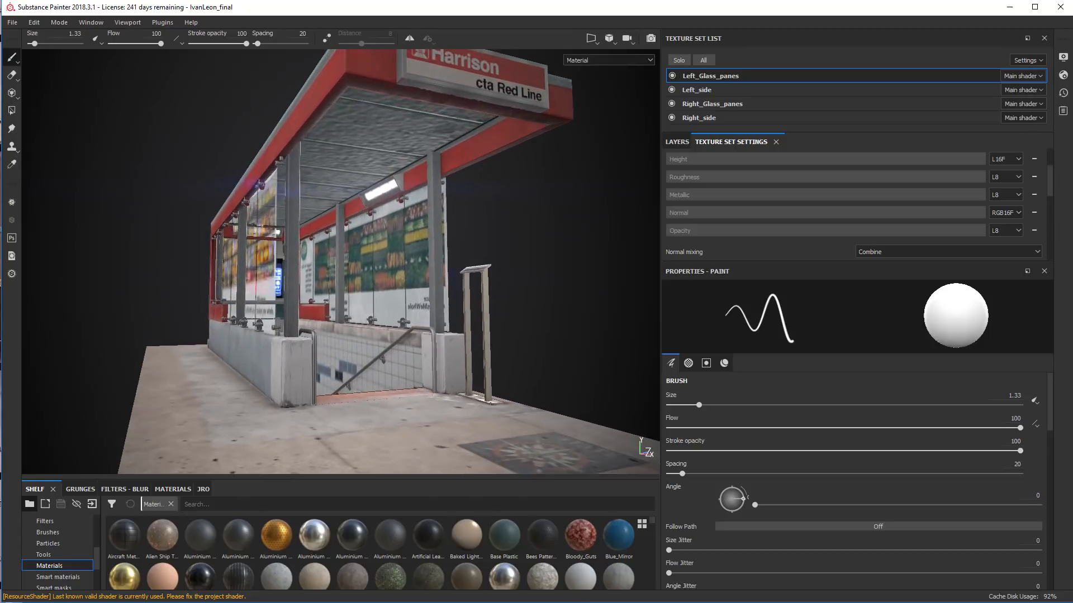
{"action": "left_click_drag", "start_coordinate": [292, 363], "coordinate": [273, 364], "text": "alt"}
{"action": "right_click_drag", "start_coordinate": [273, 364], "coordinate": [282, 315], "text": "alt"}
{"action": "left_click_drag", "start_coordinate": [296, 355], "coordinate": [318, 363], "text": "alt"}
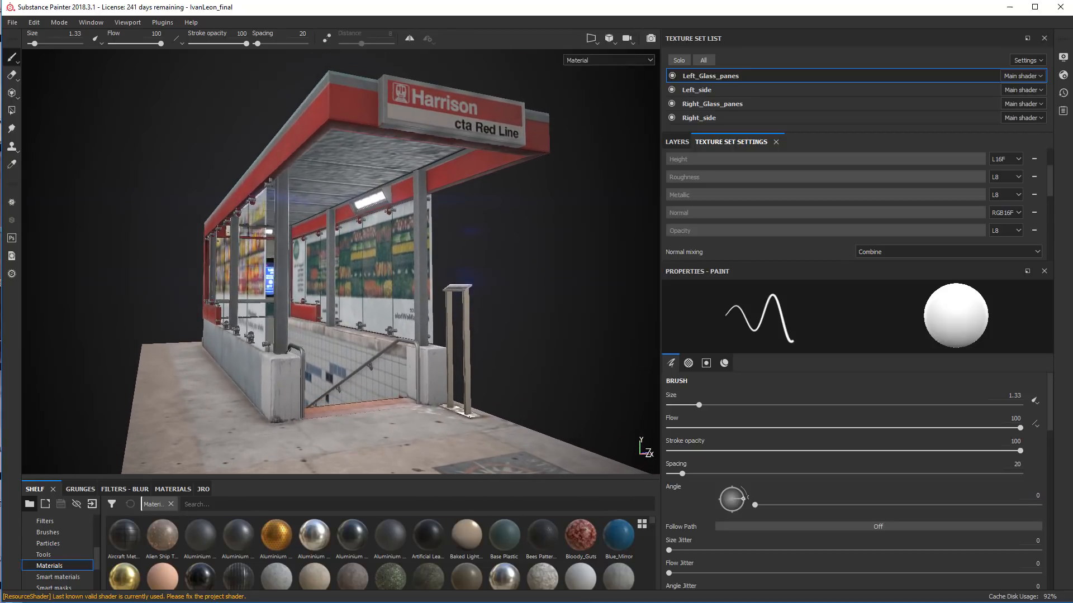
{"action": "middle_click_drag", "start_coordinate": [318, 363], "coordinate": [310, 353], "text": "alt"}
{"action": "right_click_drag", "start_coordinate": [309, 353], "coordinate": [310, 353], "text": "alt"}
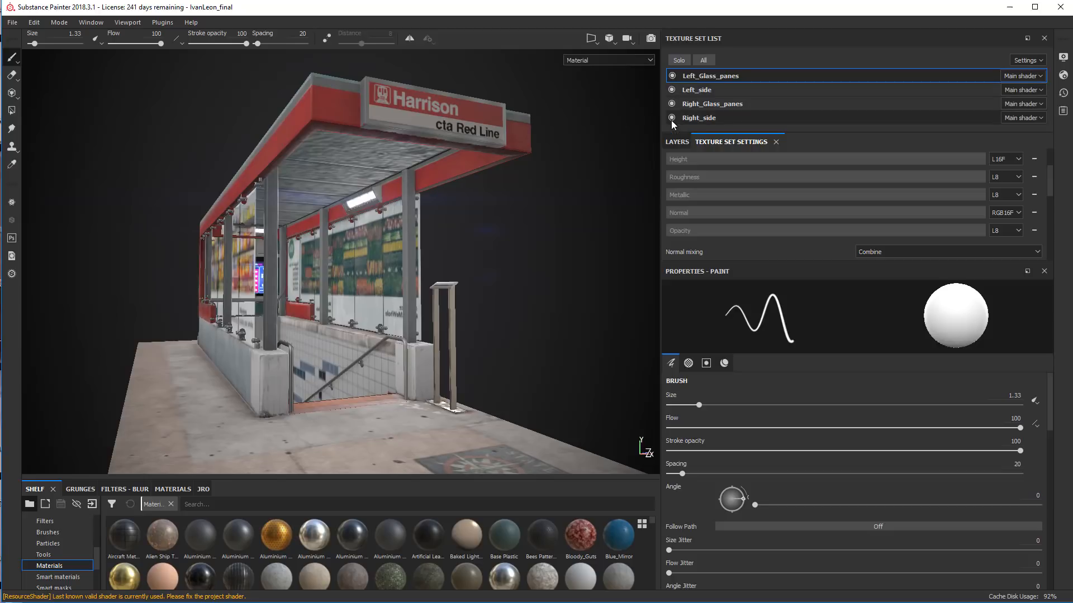
Toggle the visibility of the Right_Glass_panes and Right_side texture sets off and on to identify the parts each covers.
{"action": "left_click", "coordinate": [672, 103]}
{"action": "left_click", "coordinate": [672, 103]}
{"action": "left_click", "coordinate": [672, 118]}
{"action": "left_click", "coordinate": [672, 118]}
Orbit around the complete station to examine its side walls, sign, arrivals screen and staircase.
{"action": "left_click_drag", "start_coordinate": [212, 358], "coordinate": [367, 366], "text": "alt"}
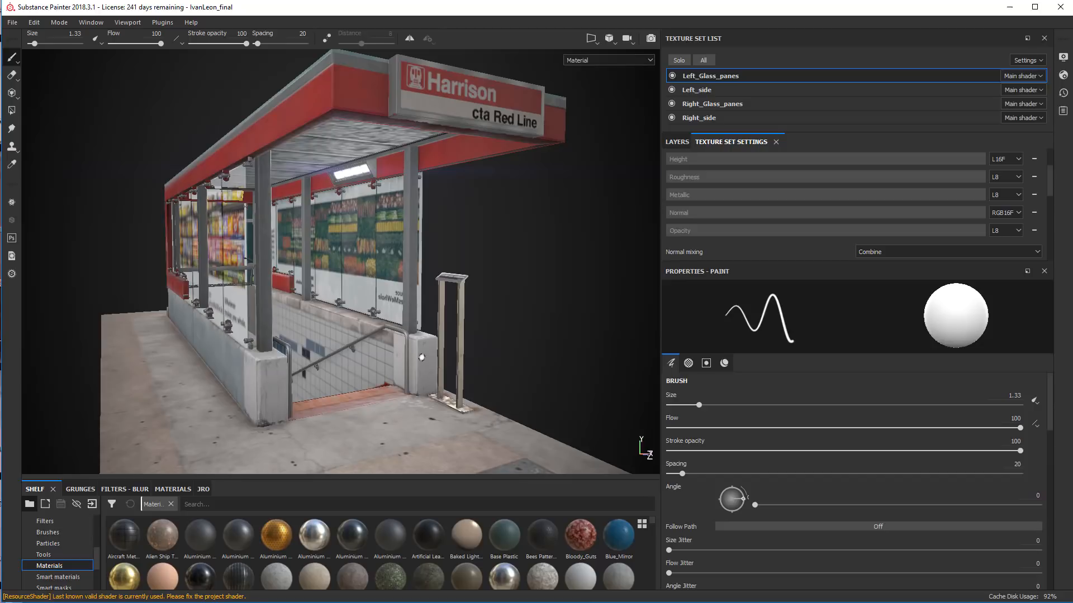
{"action": "left_click_drag", "start_coordinate": [324, 285], "coordinate": [299, 286], "text": "alt"}
{"action": "right_click_drag", "start_coordinate": [299, 286], "coordinate": [282, 268], "text": "alt"}
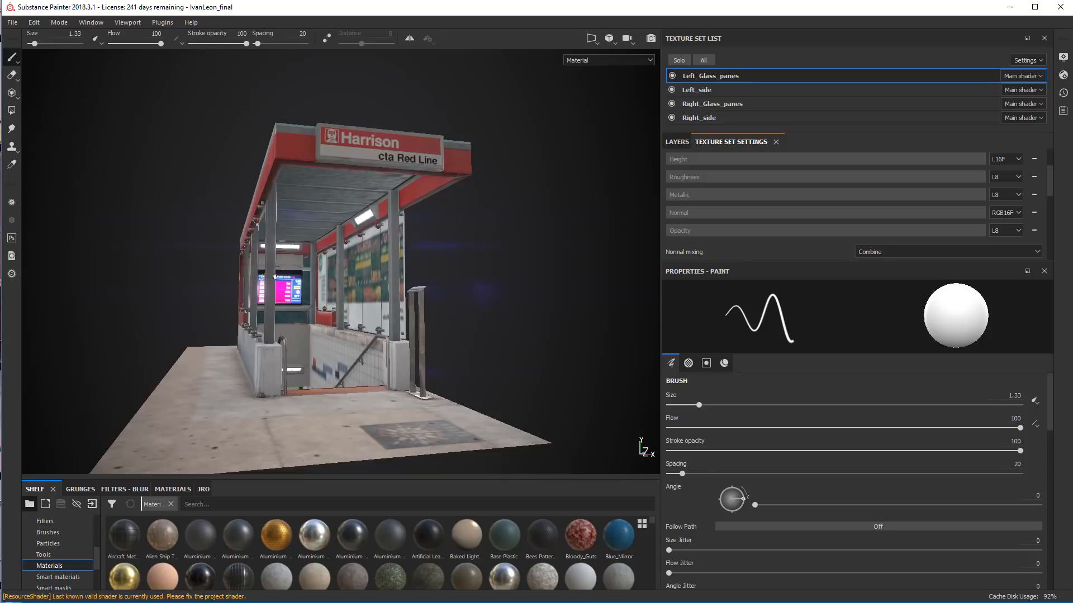
{"action": "left_click_drag", "start_coordinate": [282, 268], "coordinate": [336, 301], "text": "alt"}
{"action": "right_click_drag", "start_coordinate": [335, 302], "coordinate": [344, 320], "text": "alt"}
{"action": "left_click_drag", "start_coordinate": [345, 321], "coordinate": [329, 310], "text": "alt"}
{"action": "right_click_drag", "start_coordinate": [330, 310], "coordinate": [336, 332], "text": "alt"}
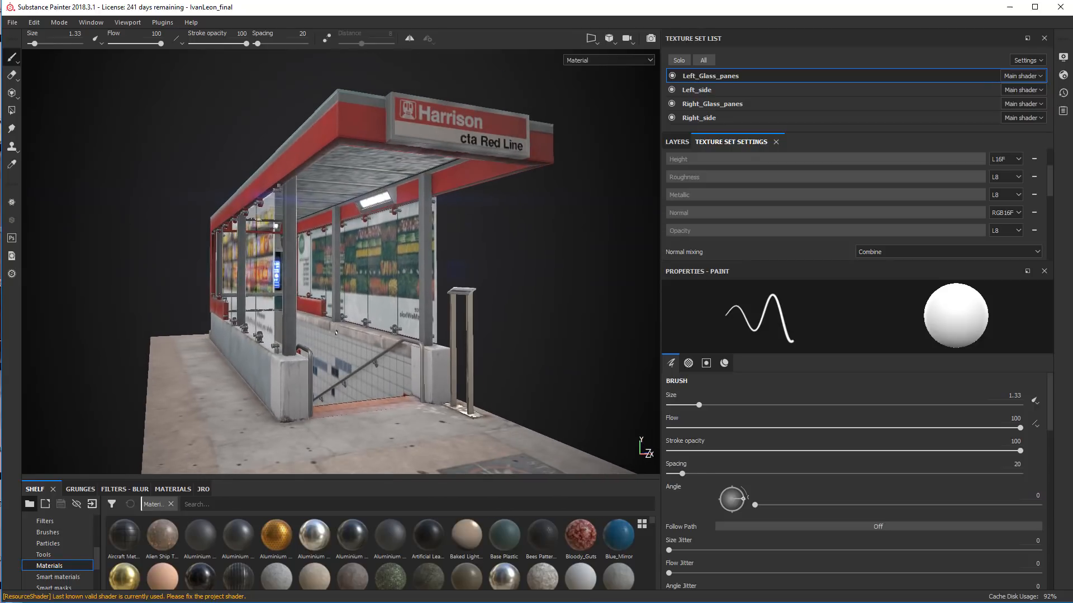
{"action": "left_click_drag", "start_coordinate": [353, 379], "coordinate": [329, 330], "text": "alt"}
{"action": "left_click_drag", "start_coordinate": [282, 247], "coordinate": [294, 310], "text": "alt"}
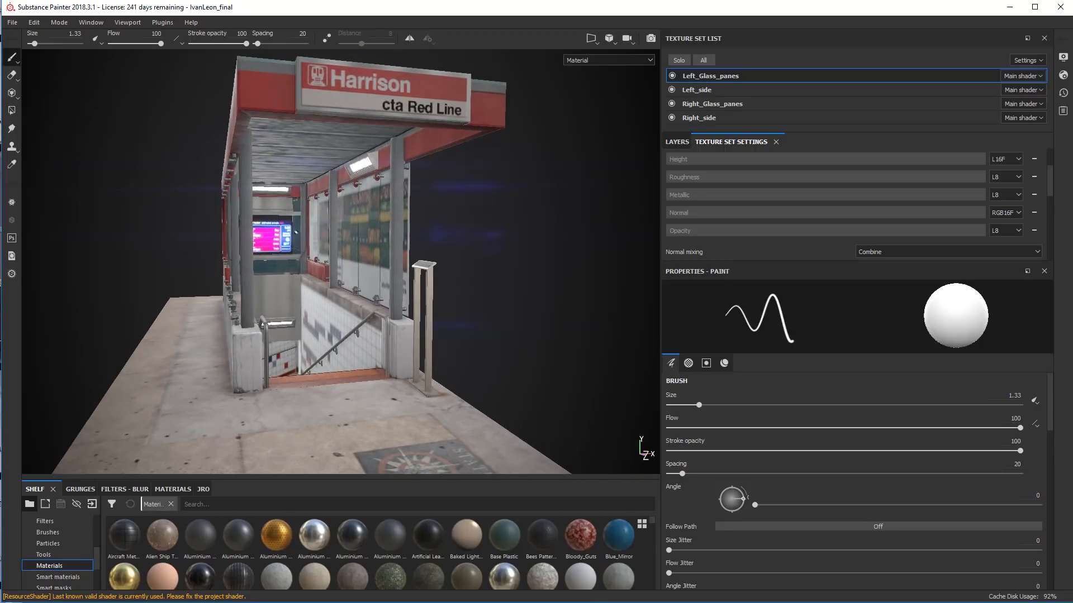
Export the mesh in Wavefront OBJ format to the student's folder on drive D, keeping the suggested file name.
{"action": "left_click", "coordinate": [11, 22]}
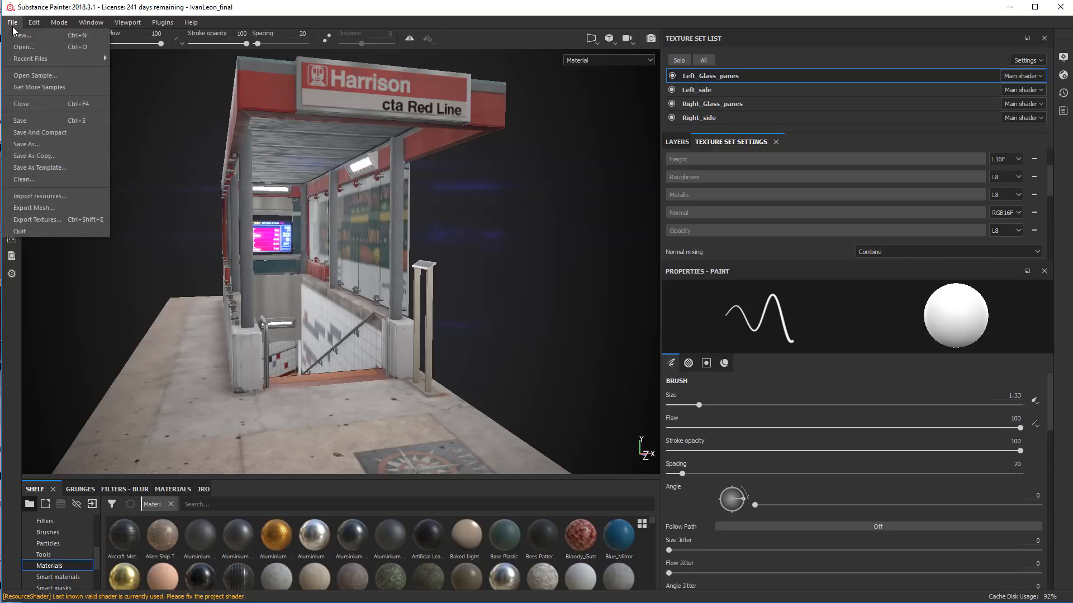
{"action": "left_click", "coordinate": [50, 209]}
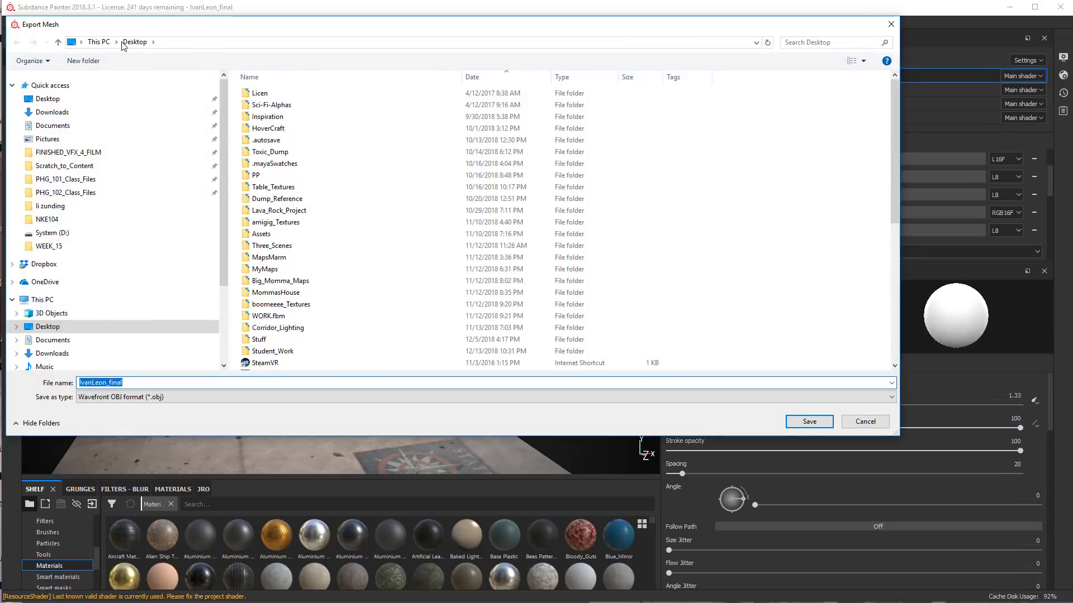
{"action": "scroll", "coordinate": [168, 252], "scroll_direction": "down", "scroll_amount": 1}
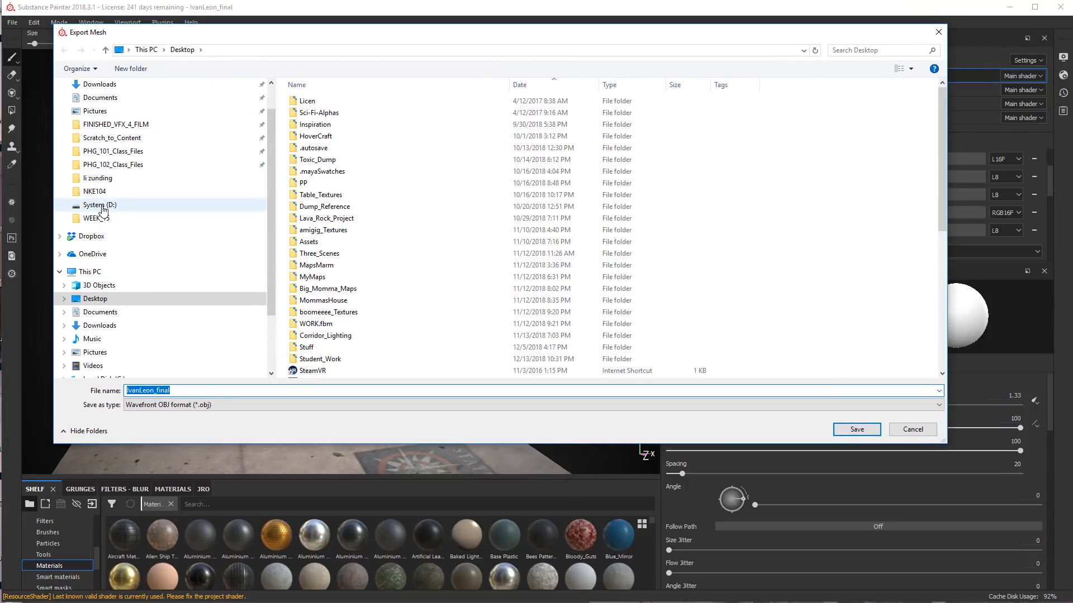
{"action": "left_click", "coordinate": [99, 205]}
{"action": "left_click", "coordinate": [591, 85]}
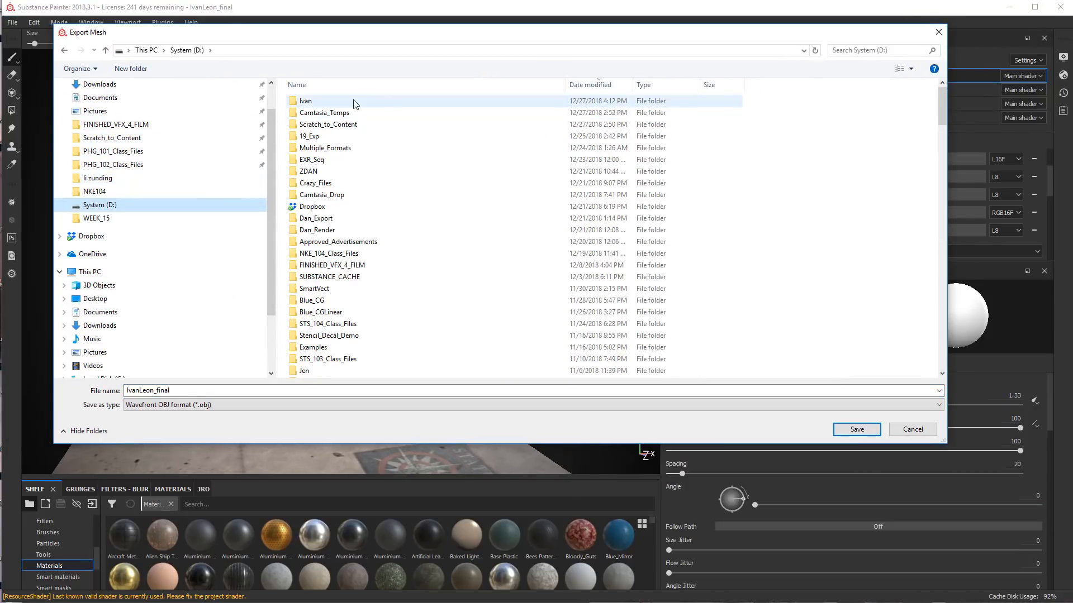
{"action": "double_click", "coordinate": [316, 101]}
{"action": "double_click", "coordinate": [178, 393]}
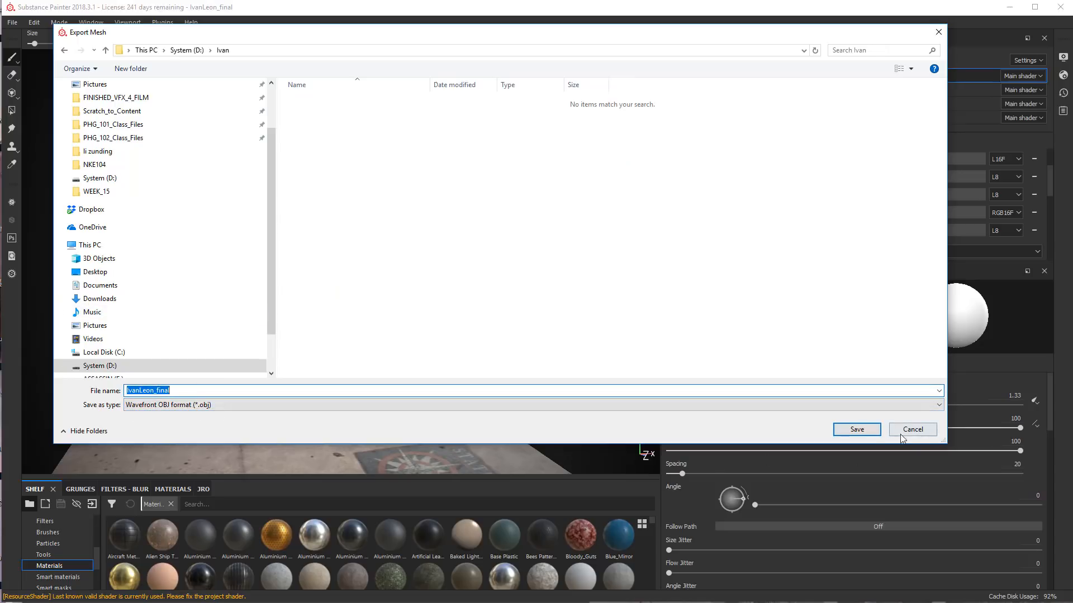
{"action": "left_click", "coordinate": [857, 430]}
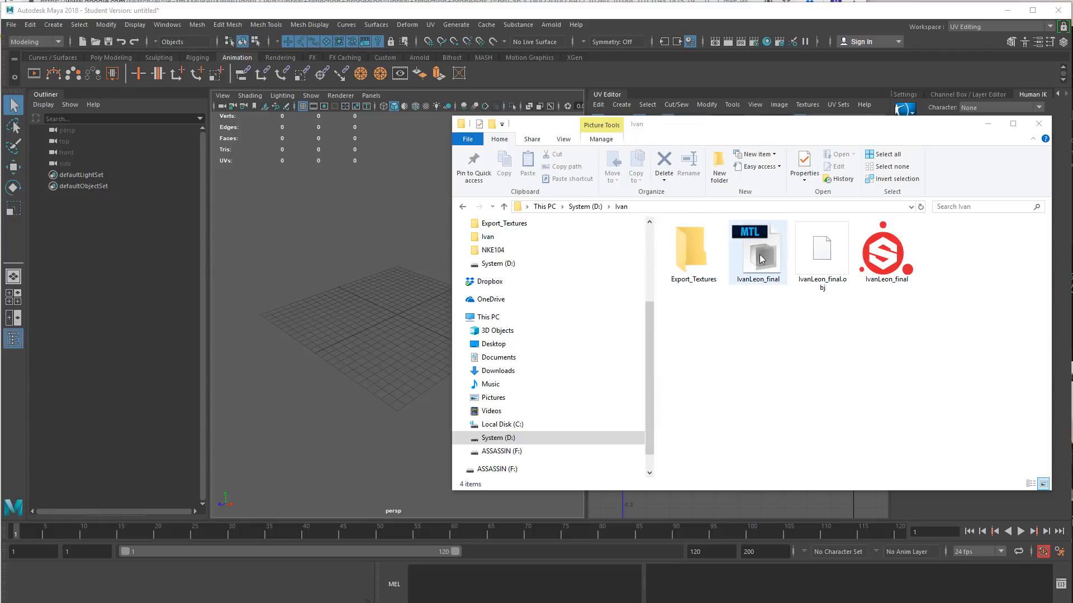
Import the exported OBJ mesh from the project folder into the empty Maya scene.
{"action": "left_click", "coordinate": [824, 267]}
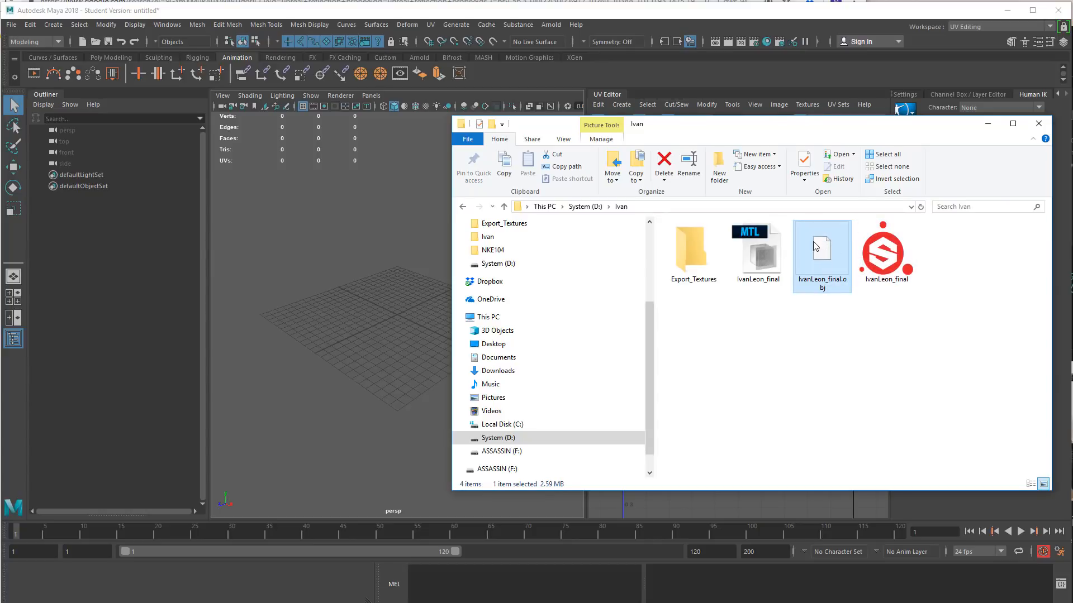
{"action": "left_click_drag", "start_coordinate": [816, 247], "coordinate": [331, 247]}
{"action": "left_click", "coordinate": [293, 280]}
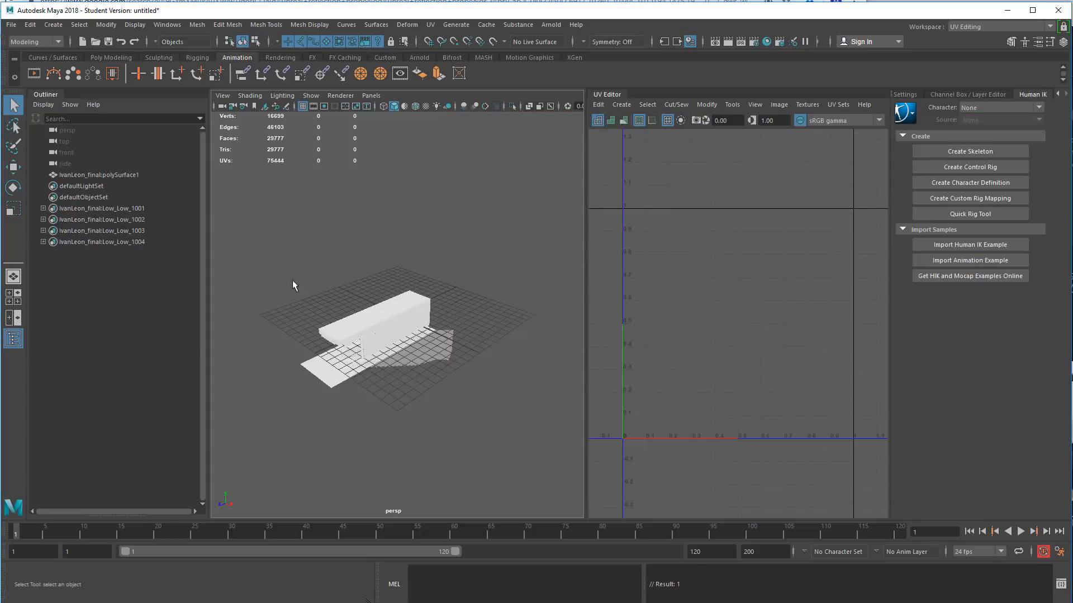
Select the imported Low_Low_1001 to Low_Low_1004 sets in turn to check the mesh's material groups.
{"action": "left_click", "coordinate": [81, 219]}
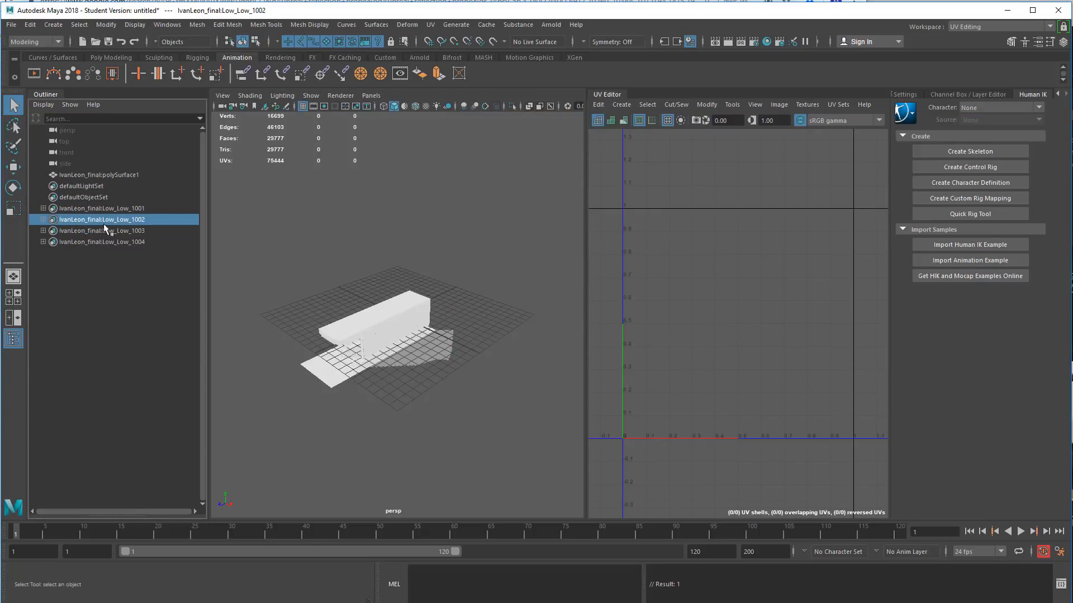
{"action": "left_click", "coordinate": [119, 209]}
{"action": "left_click", "coordinate": [116, 218]}
{"action": "left_click", "coordinate": [112, 239]}
{"action": "left_click", "coordinate": [119, 227]}
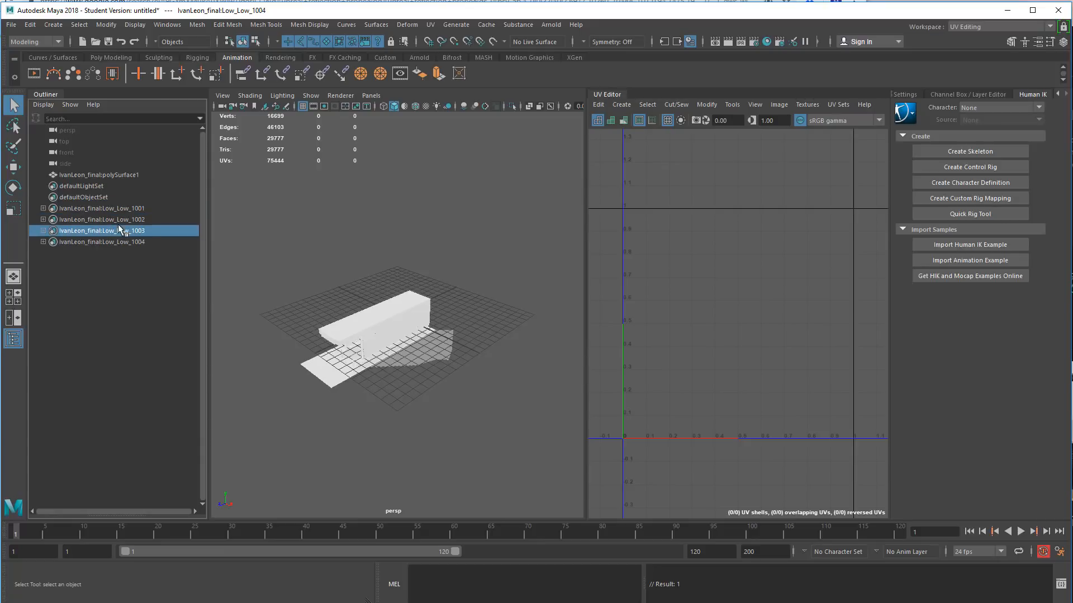
View the imported station from its entrance side and turn on wireframe on shaded display.
{"action": "left_click", "coordinate": [350, 291]}
{"action": "left_click_drag", "start_coordinate": [306, 299], "coordinate": [417, 336], "text": "alt"}
{"action": "scroll", "coordinate": [465, 331], "scroll_direction": "up", "scroll_amount": 3}
{"action": "scroll", "coordinate": [479, 345], "scroll_direction": "up", "scroll_amount": 5}
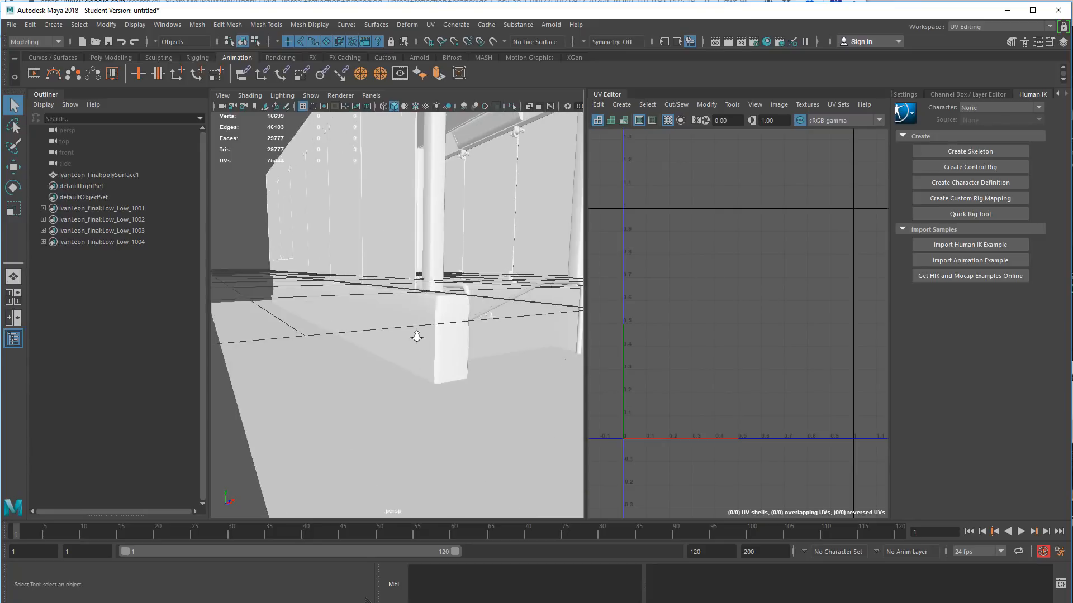
{"action": "scroll", "coordinate": [416, 333], "scroll_direction": "down", "scroll_amount": 8}
{"action": "scroll", "coordinate": [400, 294], "scroll_direction": "up", "scroll_amount": 4}
{"action": "left_click_drag", "start_coordinate": [376, 229], "coordinate": [383, 296], "text": "alt"}
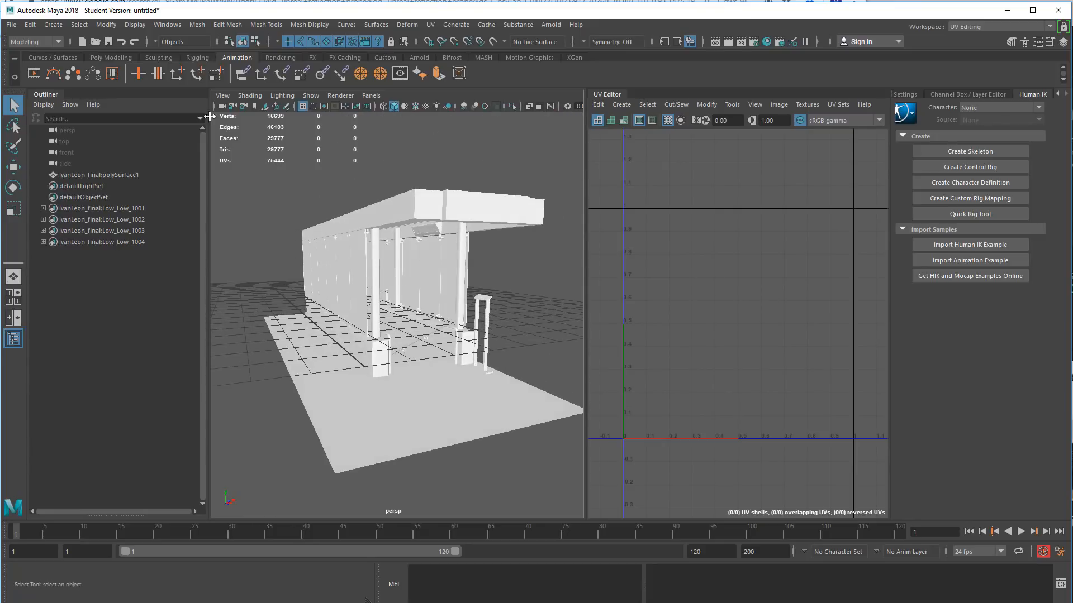
{"action": "left_click", "coordinate": [250, 96]}
{"action": "left_click", "coordinate": [278, 191]}
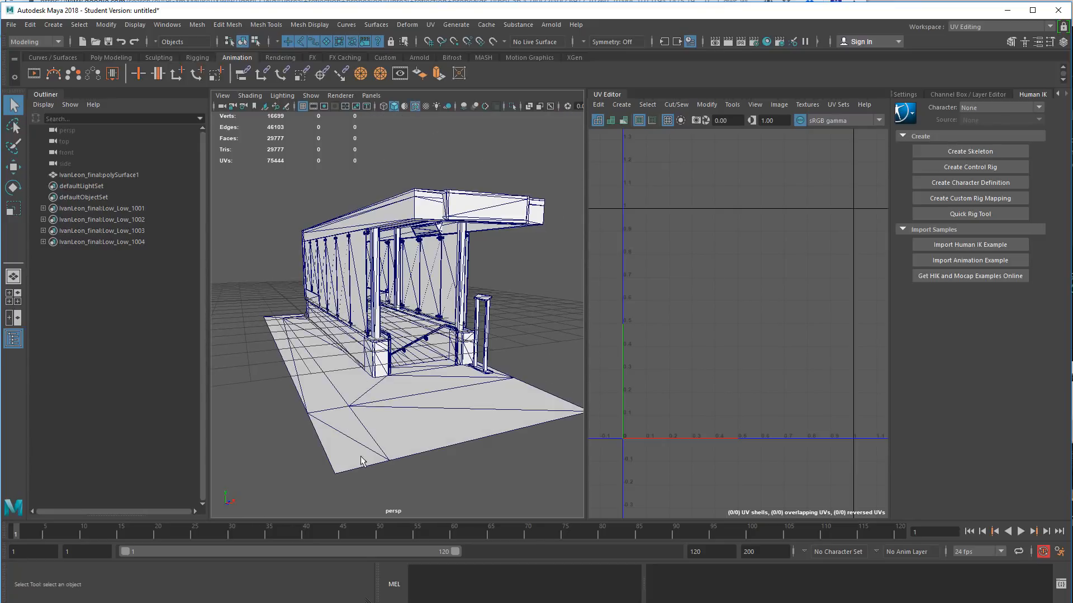
Expand the Low_Low_1001 set and select all of its faces, from f[196] through f[29760].
{"action": "left_click", "coordinate": [43, 208]}
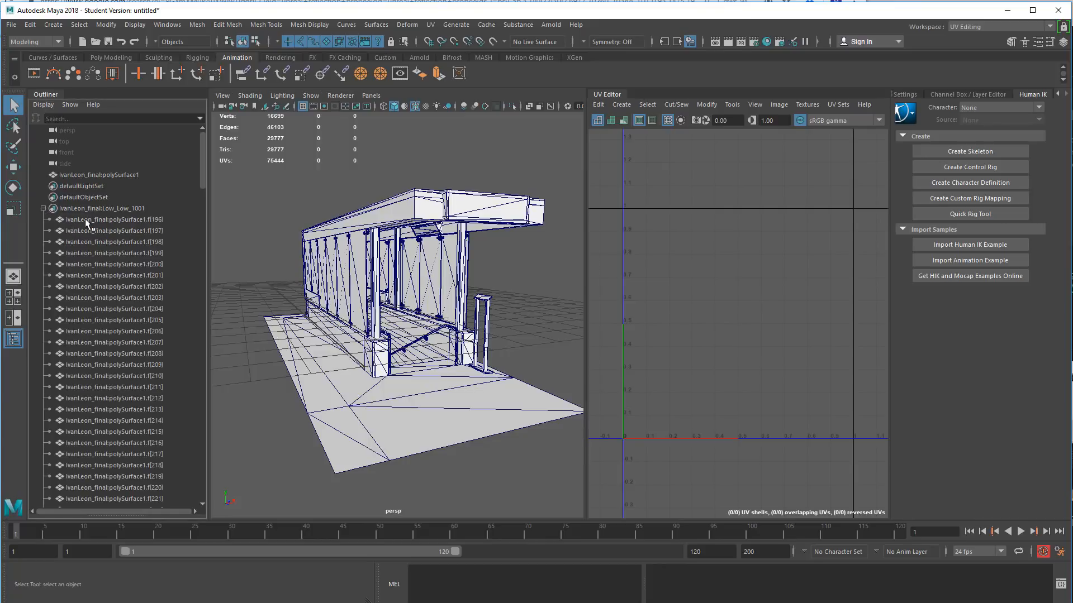
{"action": "left_click", "coordinate": [85, 219]}
{"action": "left_click_drag", "start_coordinate": [202, 172], "coordinate": [216, 528]}
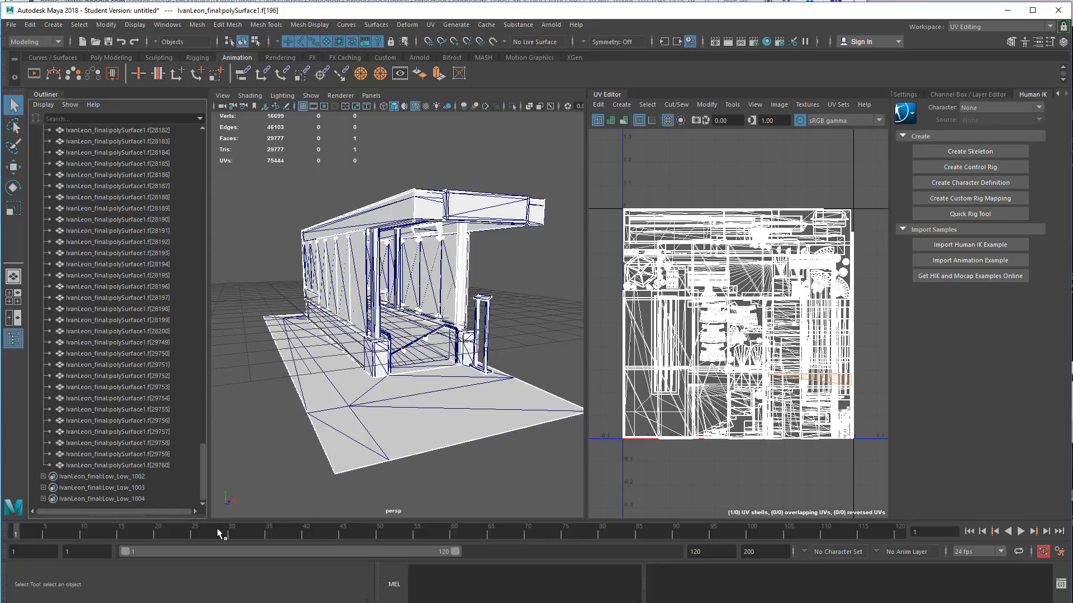
{"action": "left_click", "coordinate": [160, 465], "text": "shift"}
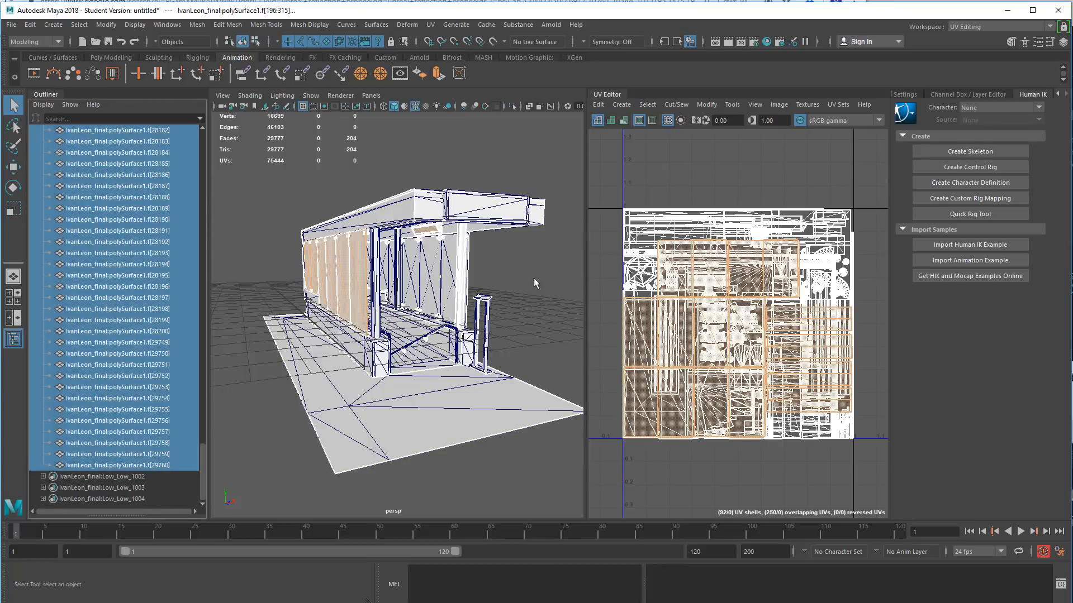
Open the UV Toolkit's Transform options and move the selected glass panes' UVs 1 unit in the positive U direction.
{"action": "right_click_drag", "start_coordinate": [695, 171], "coordinate": [674, 163]}
{"action": "scroll", "coordinate": [701, 265], "scroll_direction": "down", "scroll_amount": 3}
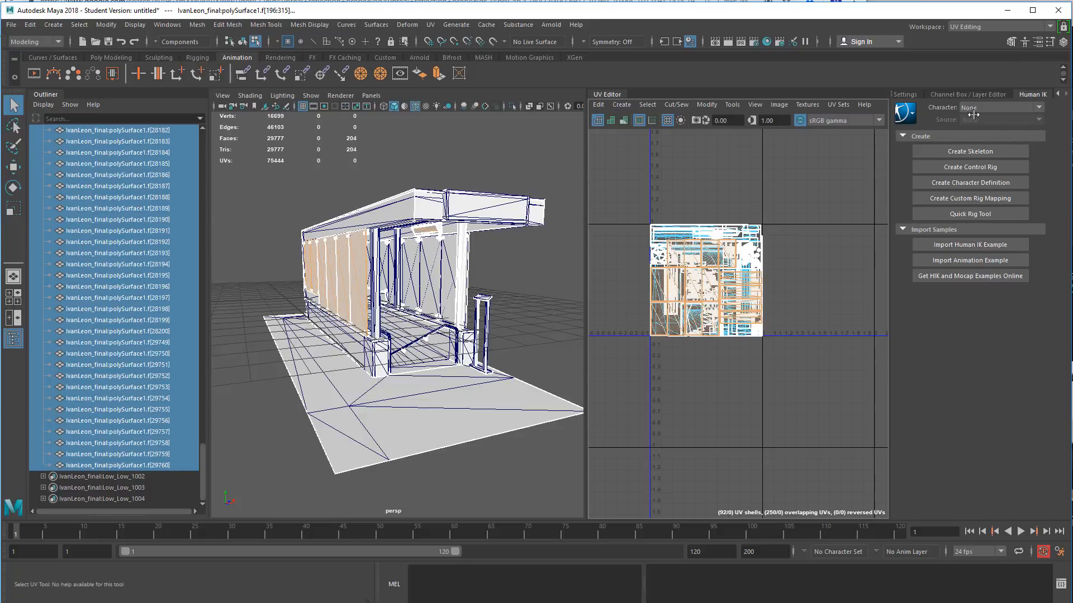
{"action": "left_click", "coordinate": [907, 95]}
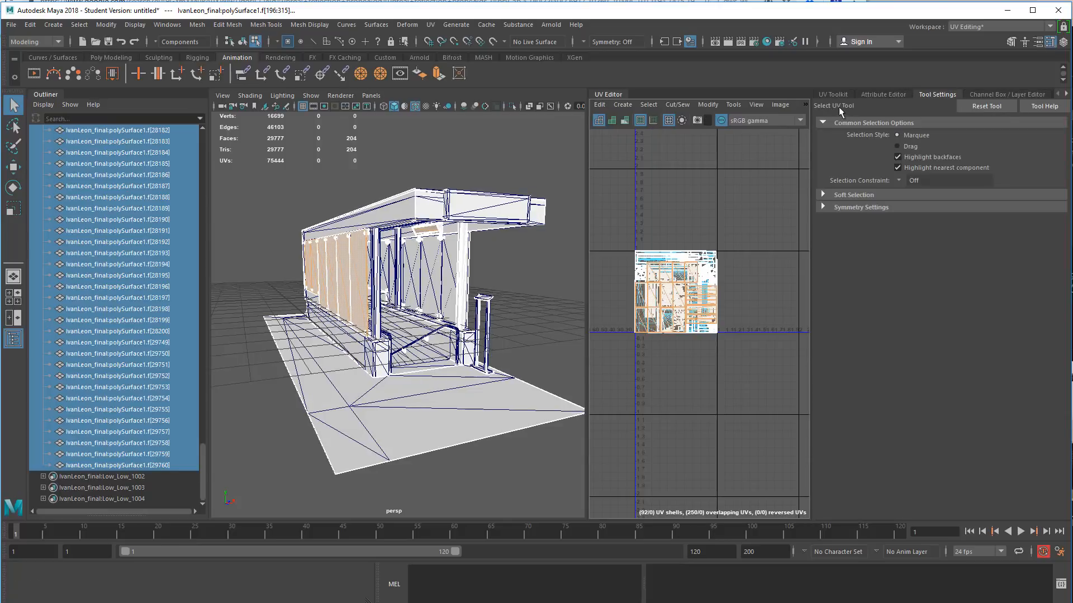
{"action": "left_click", "coordinate": [833, 94]}
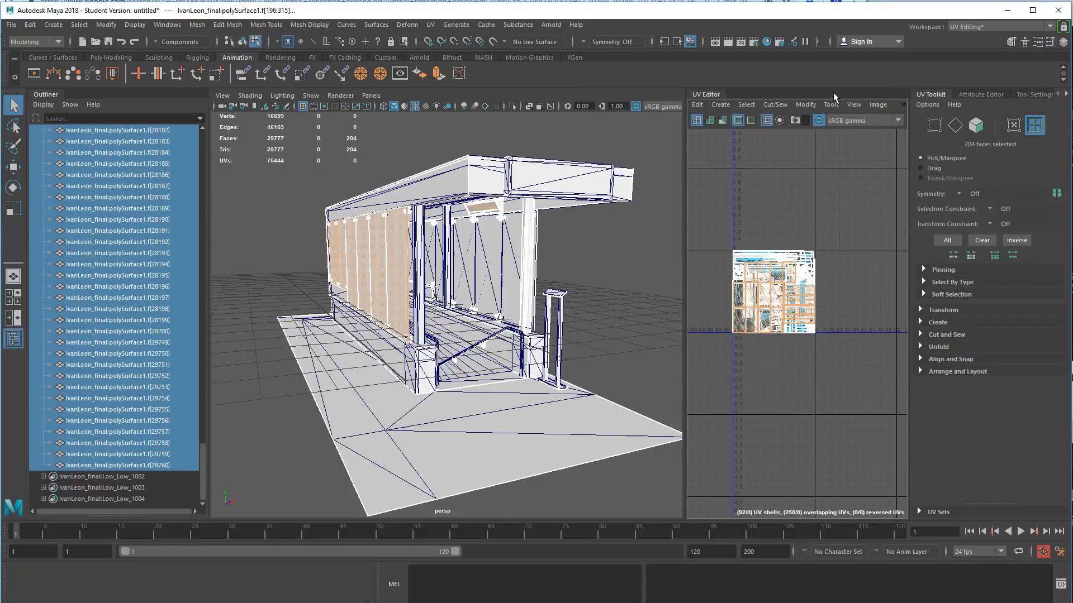
{"action": "left_click", "coordinate": [924, 310]}
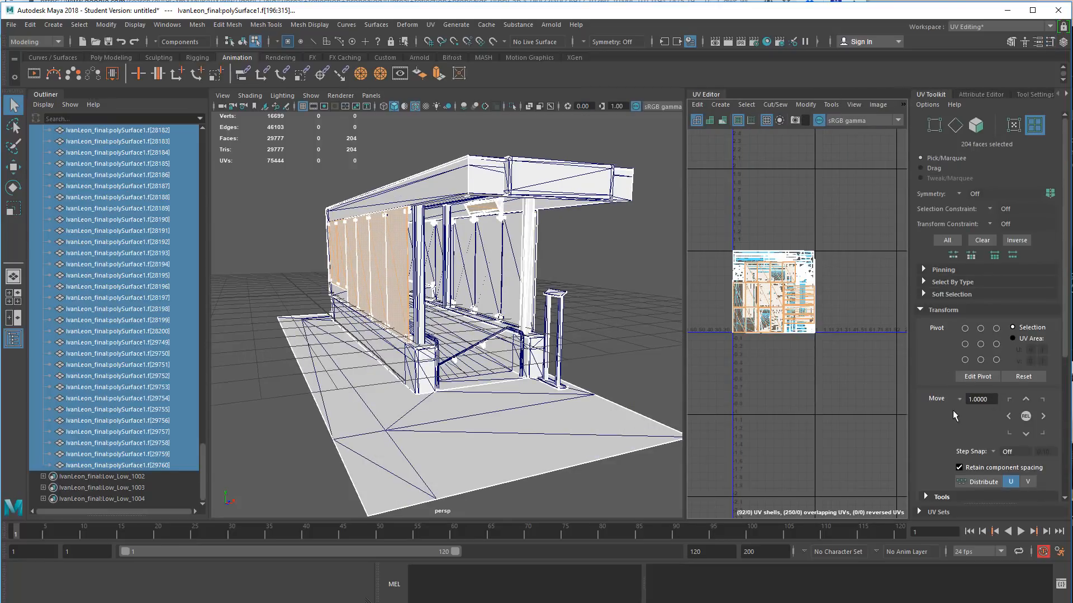
{"action": "left_click", "coordinate": [1043, 416]}
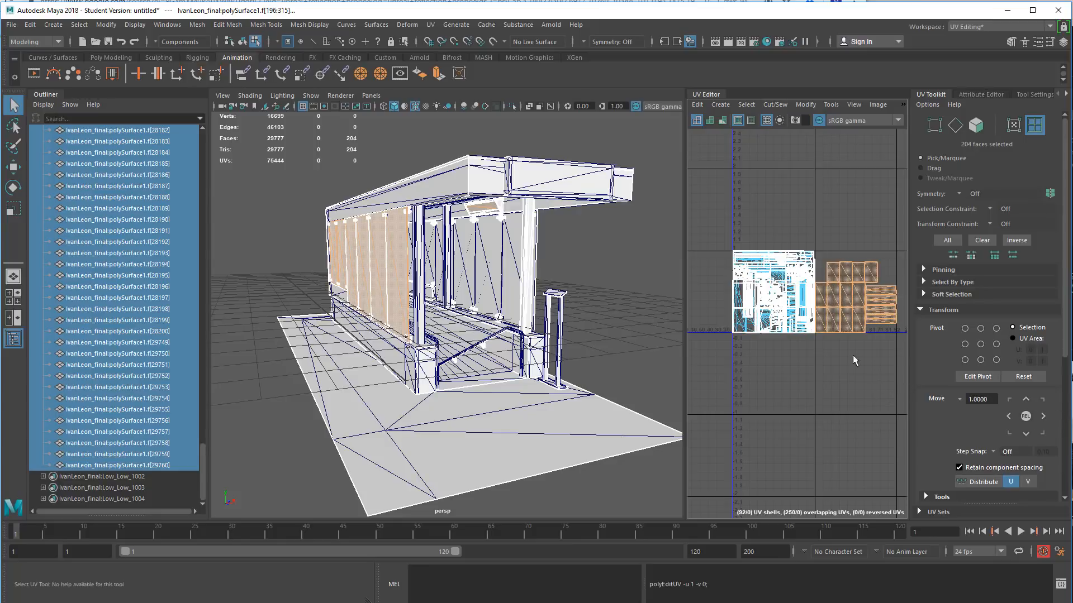
Try to undo the UV move, and delete the imported station model from the scene.
{"action": "key", "text": "ctrl+z"}
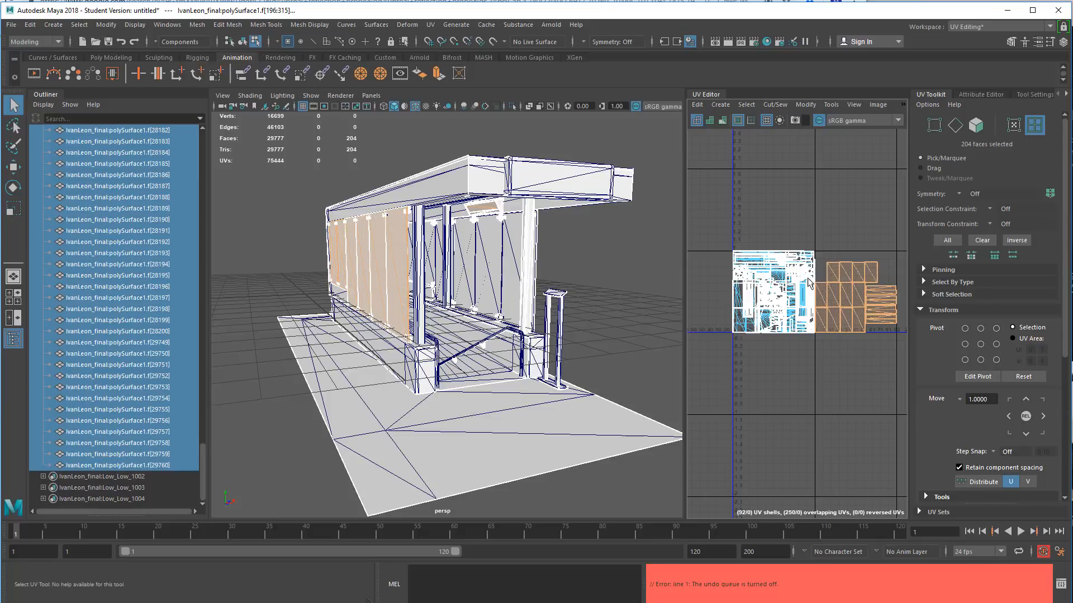
{"action": "left_click", "coordinate": [284, 183]}
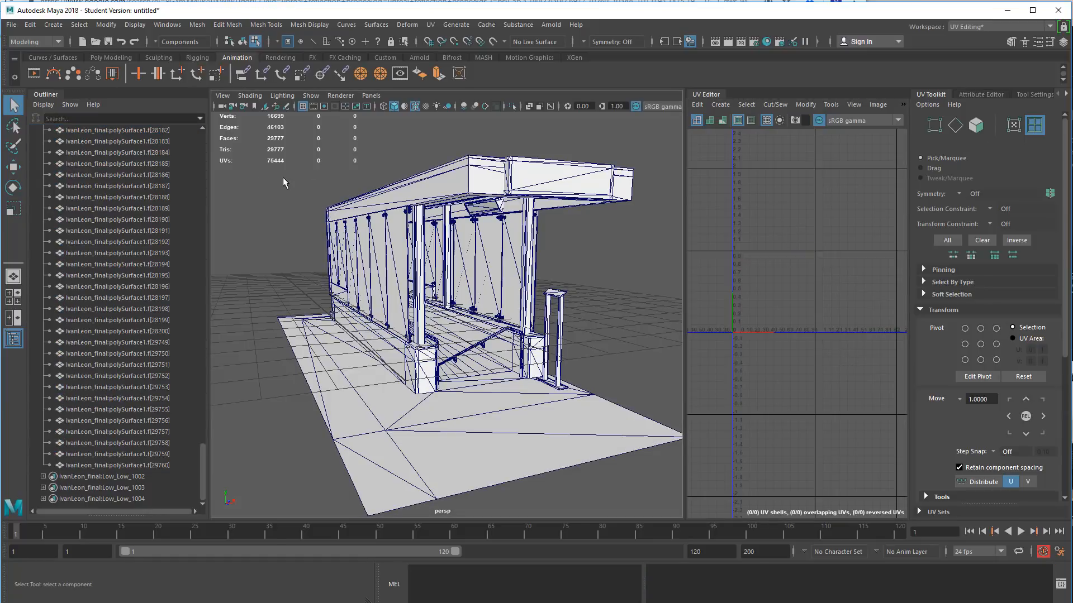
{"action": "key", "text": "F8"}
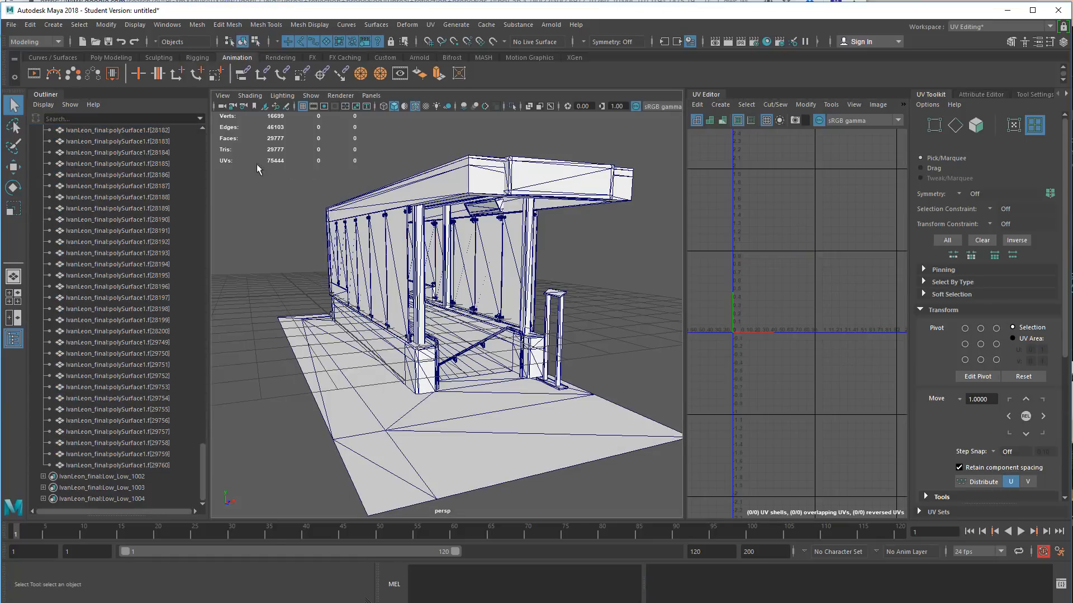
{"action": "left_click", "coordinate": [358, 218]}
{"action": "key", "text": "Delete"}
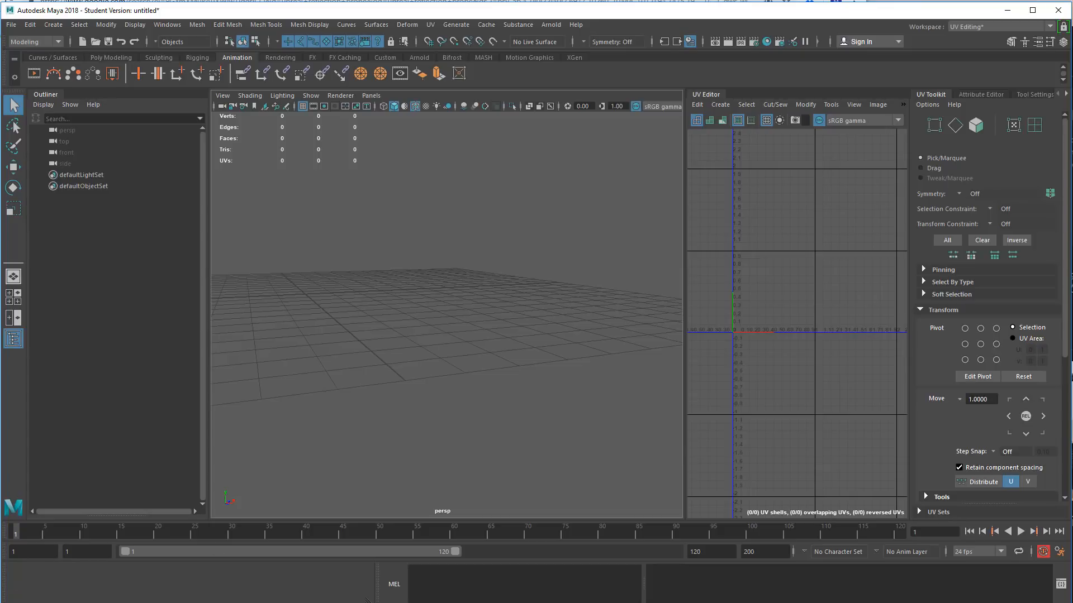
Import the exported OBJ mesh into the scene again and frame the station from its entrance side.
{"action": "key", "text": "alt+Tab"}
{"action": "left_click_drag", "start_coordinate": [809, 267], "coordinate": [293, 330]}
{"action": "left_click", "coordinate": [426, 23]}
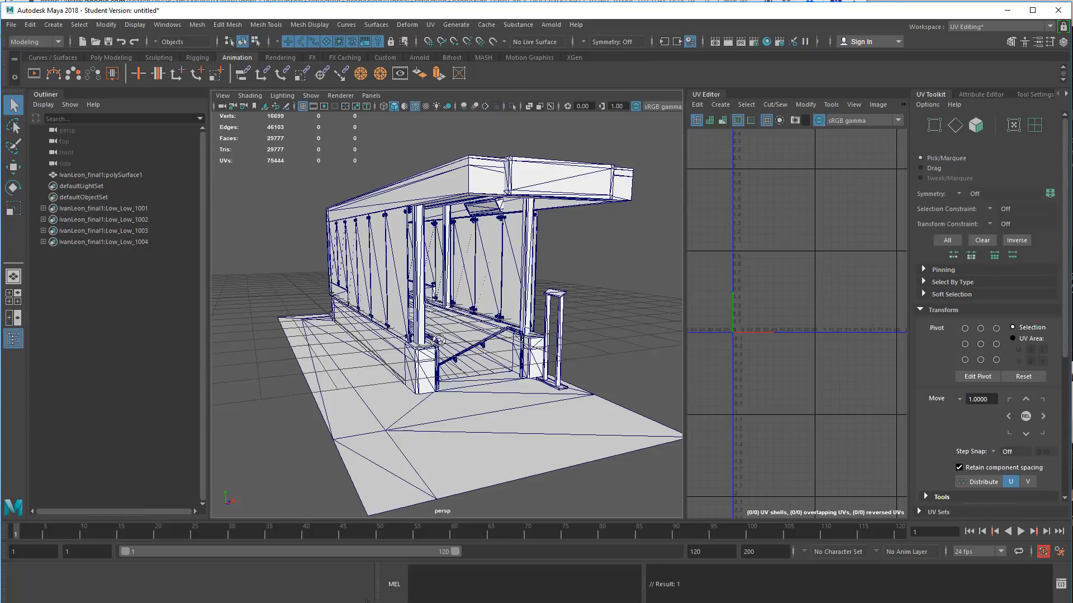
{"action": "left_click_drag", "start_coordinate": [437, 340], "coordinate": [392, 324], "text": "alt"}
{"action": "middle_click_drag", "start_coordinate": [392, 324], "coordinate": [362, 342], "text": "alt"}
{"action": "left_click_drag", "start_coordinate": [362, 341], "coordinate": [391, 306], "text": "alt"}
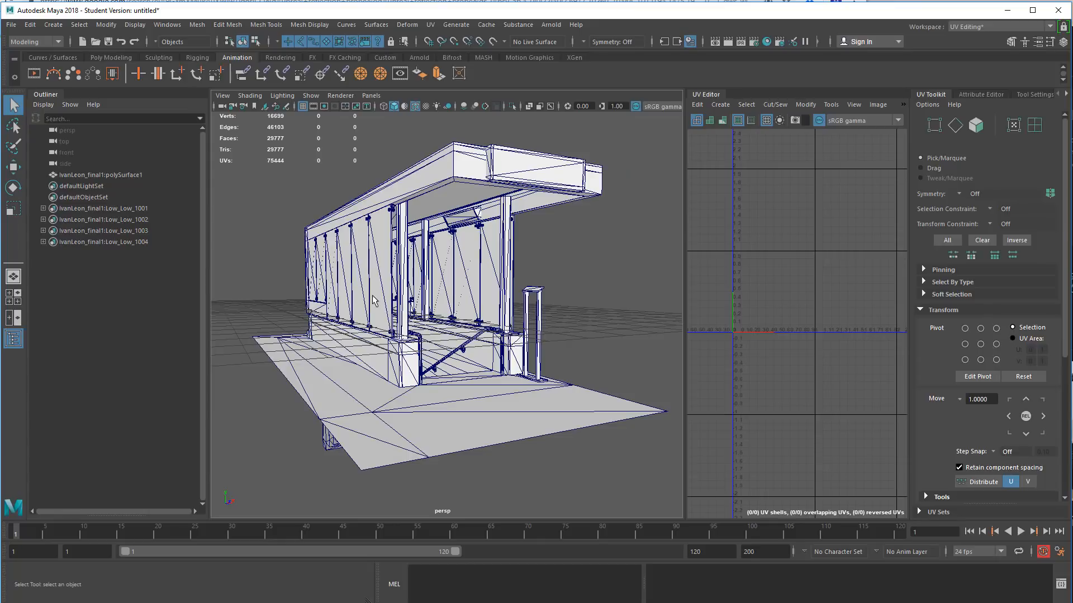
Select the re-imported station mesh to examine its UV layout, and inspect the shelter and stair entrance up close.
{"action": "left_click", "coordinate": [98, 174]}
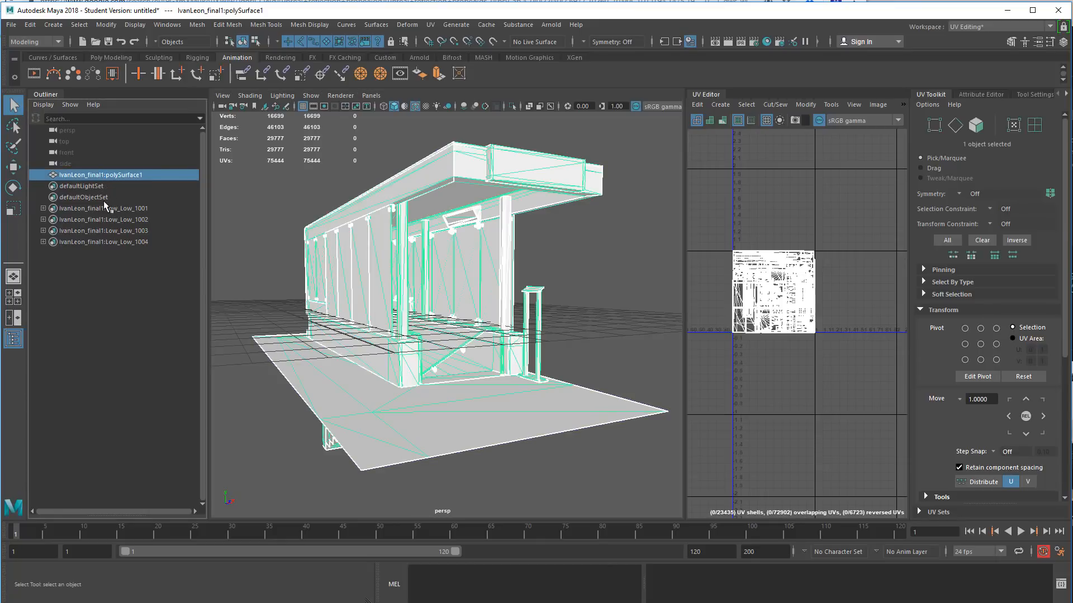
{"action": "left_click", "coordinate": [253, 255]}
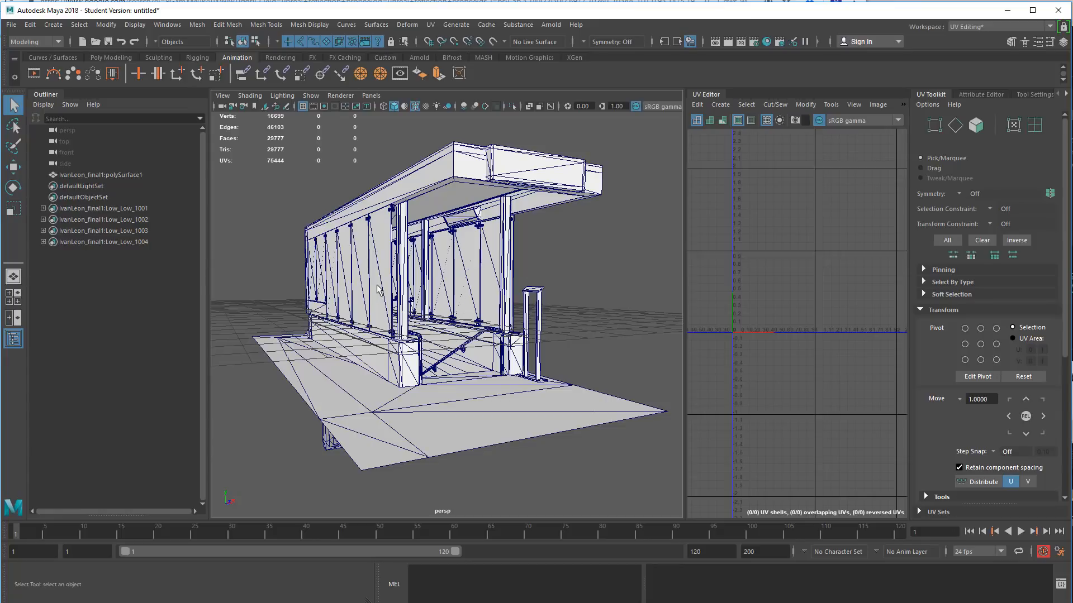
{"action": "scroll", "coordinate": [392, 306], "scroll_direction": "up", "scroll_amount": 4}
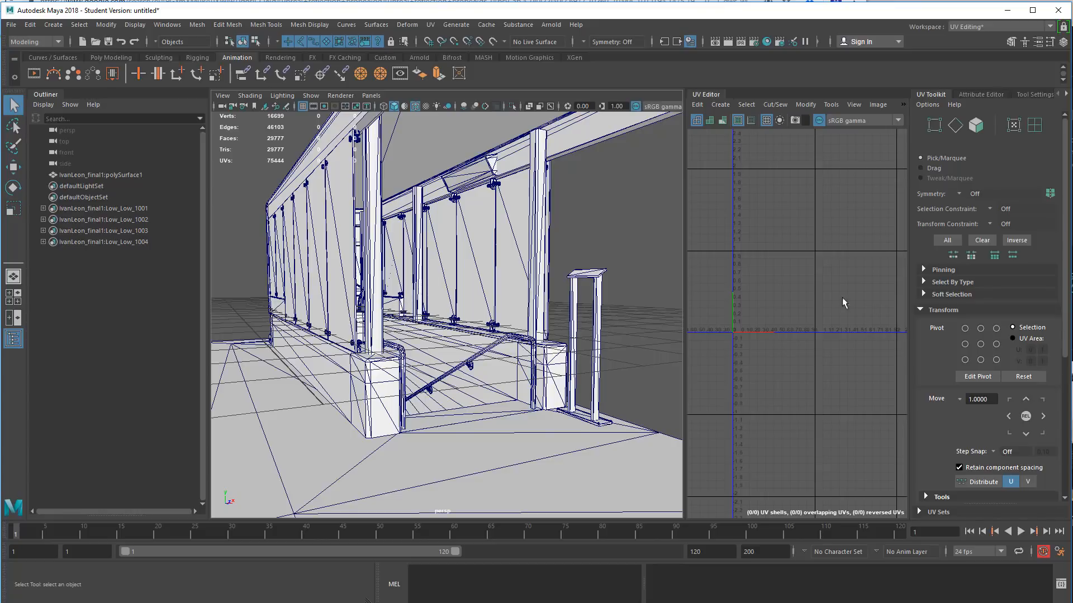
{"action": "scroll", "coordinate": [436, 289], "scroll_direction": "down", "scroll_amount": 3}
{"action": "scroll", "coordinate": [453, 295], "scroll_direction": "up", "scroll_amount": 2}
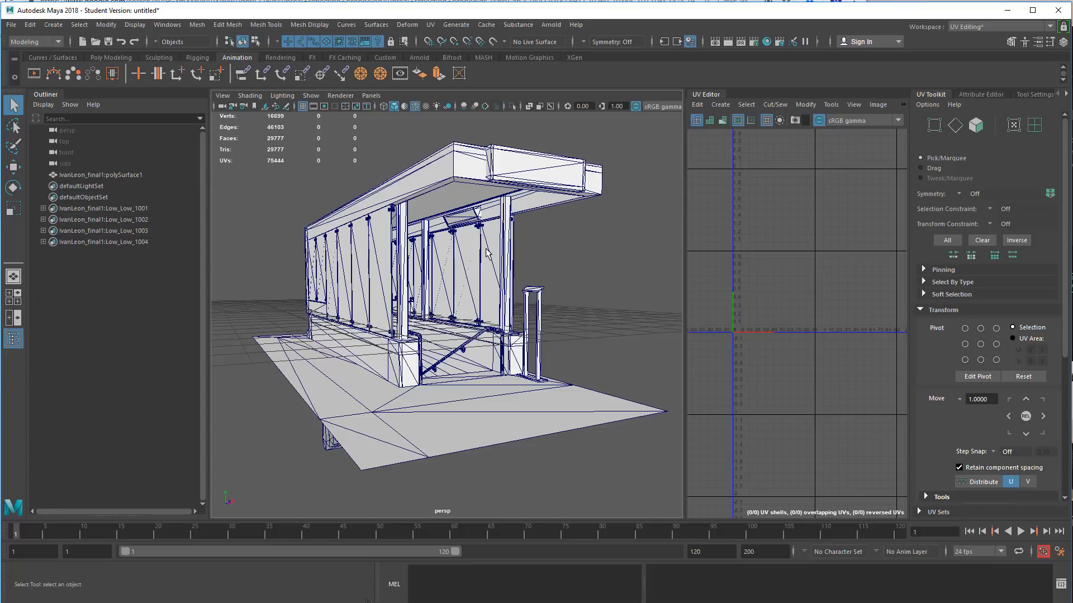
{"action": "left_click", "coordinate": [358, 223]}
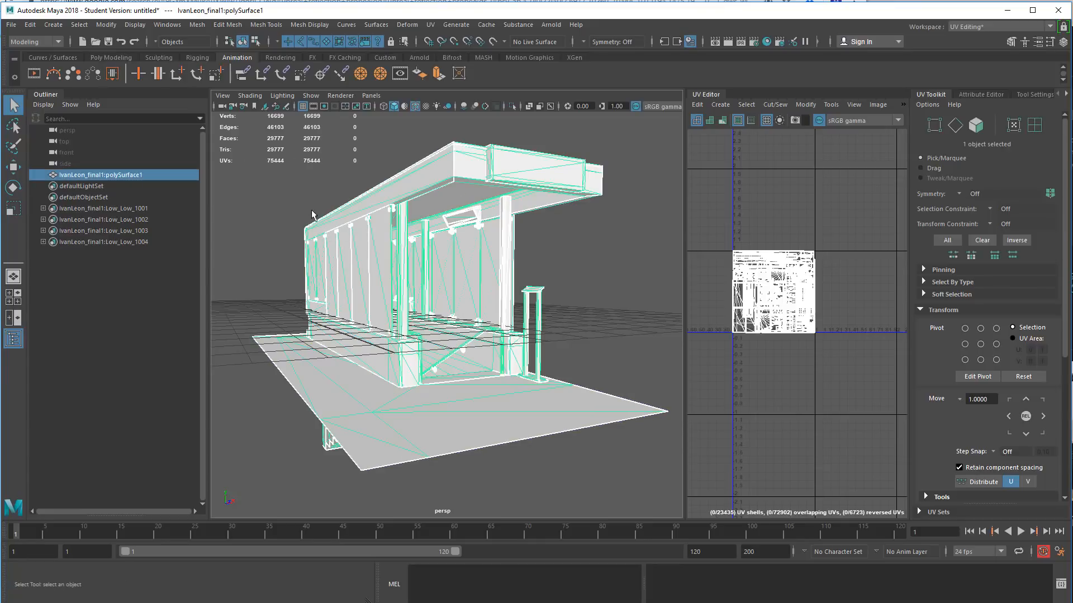
{"action": "left_click", "coordinate": [290, 177]}
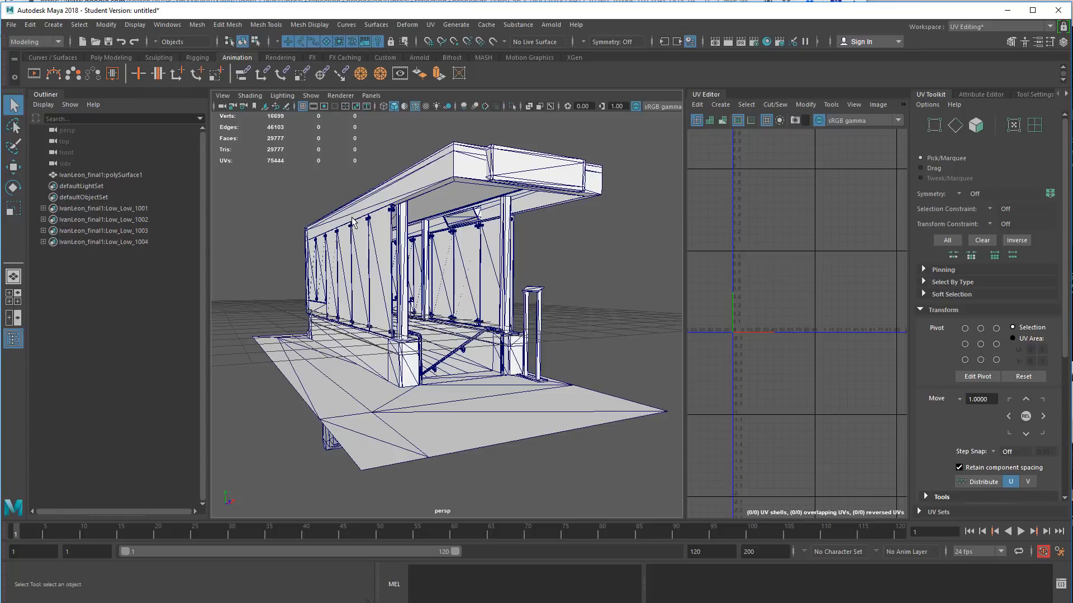
{"action": "left_click", "coordinate": [351, 217]}
{"action": "left_click", "coordinate": [336, 184]}
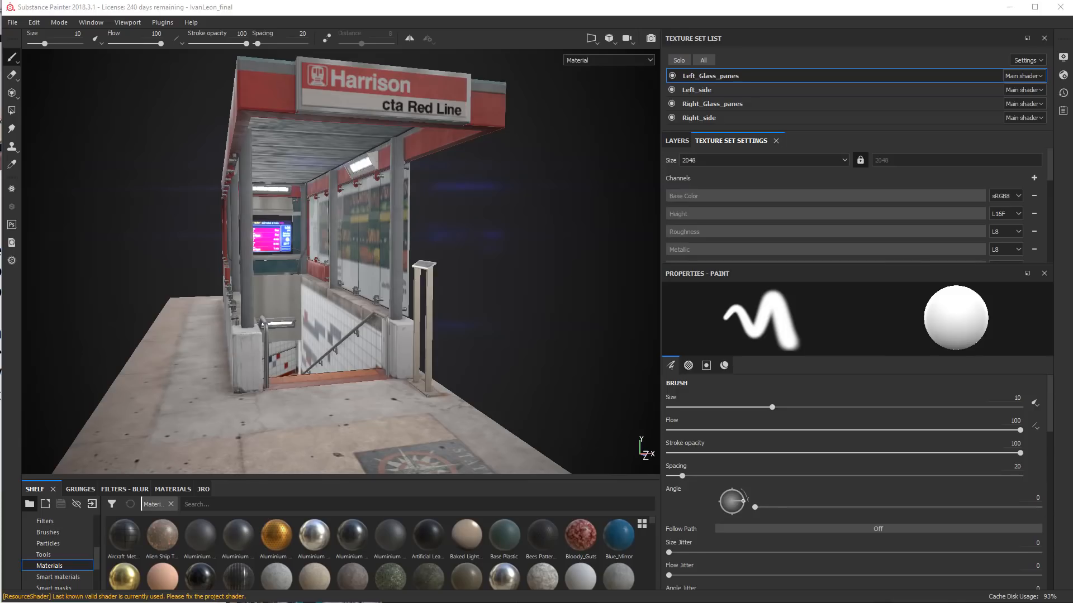
Switch to Substance Painter, open the texture export settings, and show the export preset configurations with their full names readable.
{"action": "left_click", "coordinate": [12, 25]}
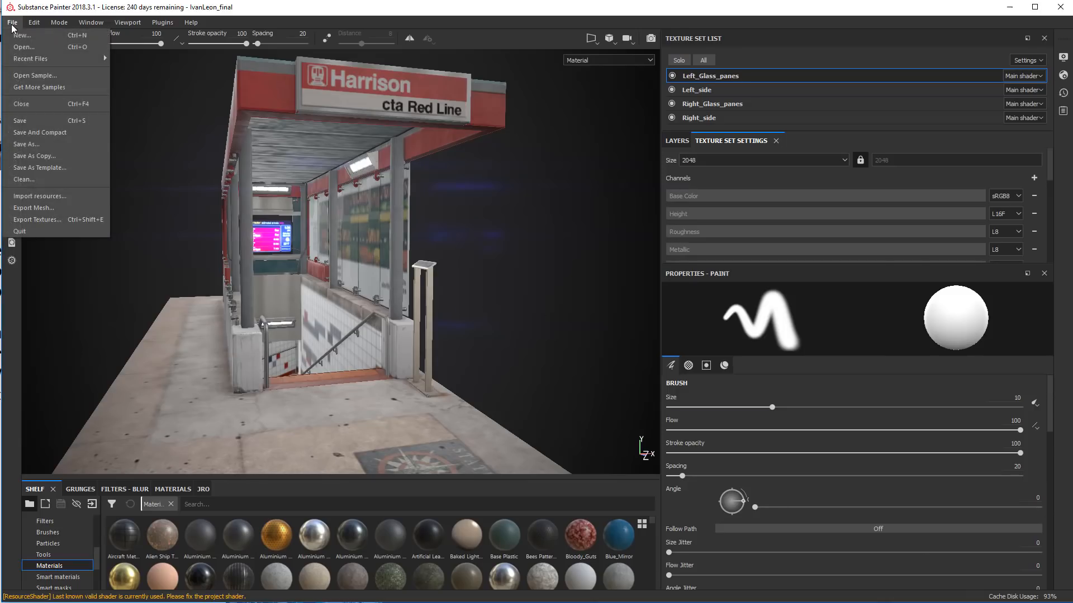
{"action": "left_click", "coordinate": [52, 223]}
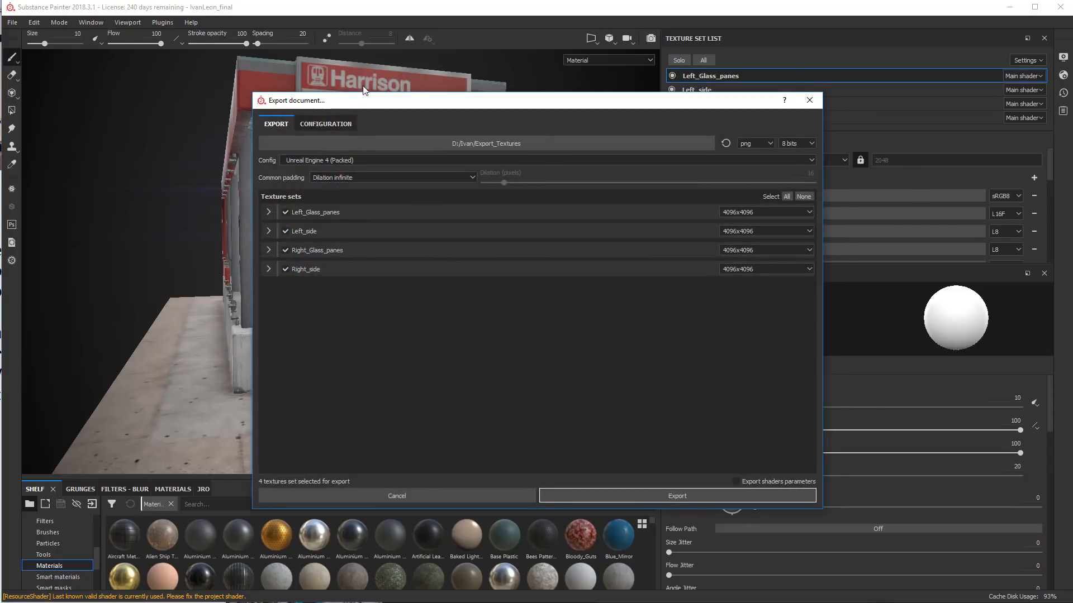
{"action": "left_click_drag", "start_coordinate": [365, 90], "coordinate": [379, 68]}
{"action": "left_click", "coordinate": [339, 100]}
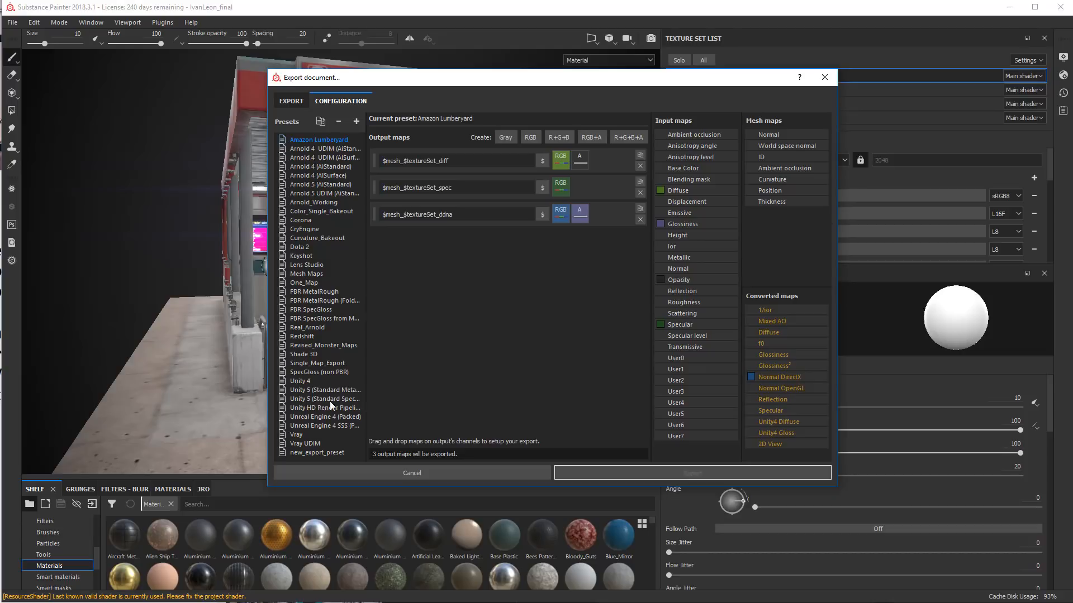
{"action": "left_click_drag", "start_coordinate": [367, 385], "coordinate": [446, 398]}
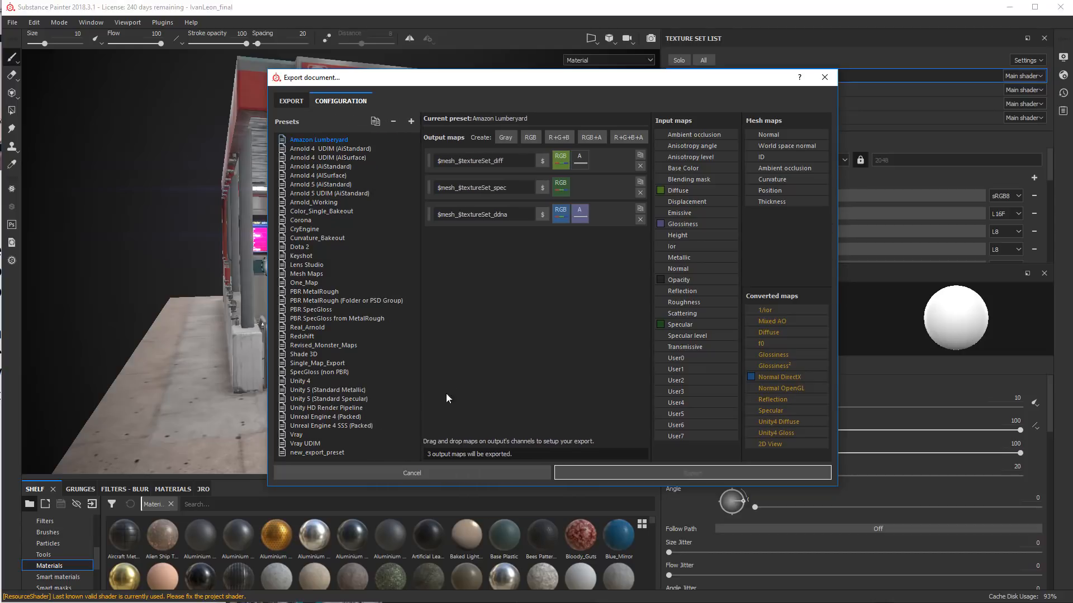
Compare the output maps of the Unity 5 Standard Metallic and Specular, Unity HD Render Pipeline, and Unreal Engine 4 (Packed) presets.
{"action": "left_click", "coordinate": [346, 391]}
{"action": "left_click", "coordinate": [347, 399]}
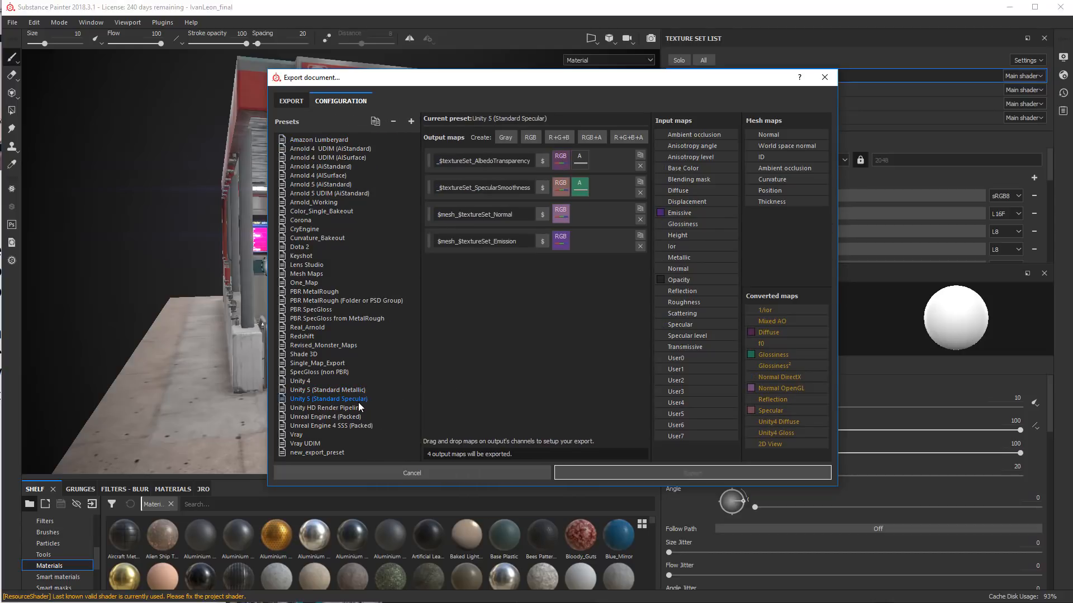
{"action": "left_click", "coordinate": [349, 392]}
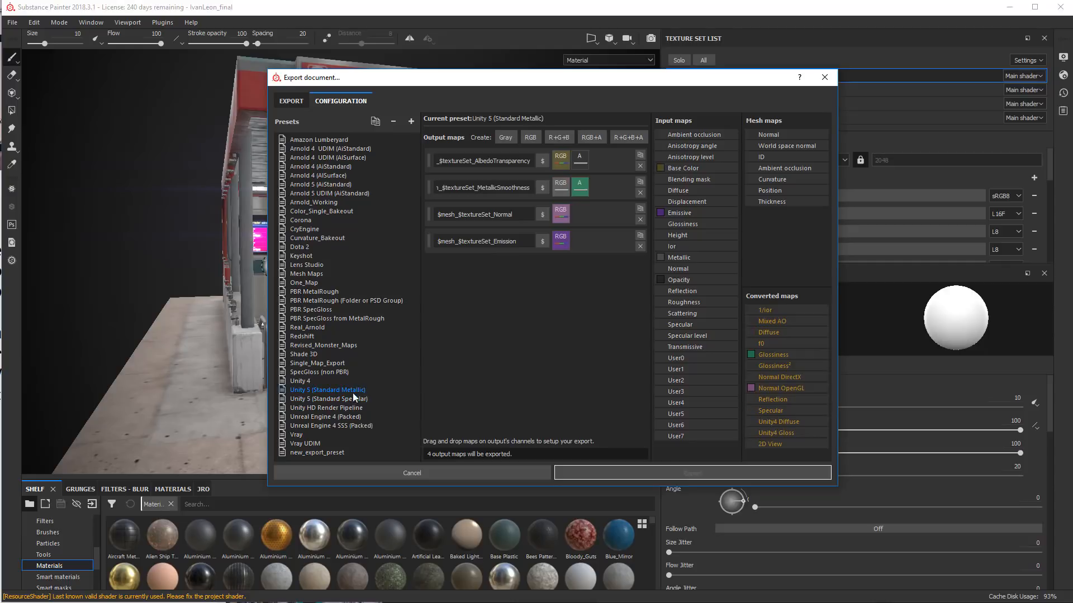
{"action": "left_click", "coordinate": [341, 399]}
{"action": "left_click", "coordinate": [341, 391]}
{"action": "left_click", "coordinate": [337, 407]}
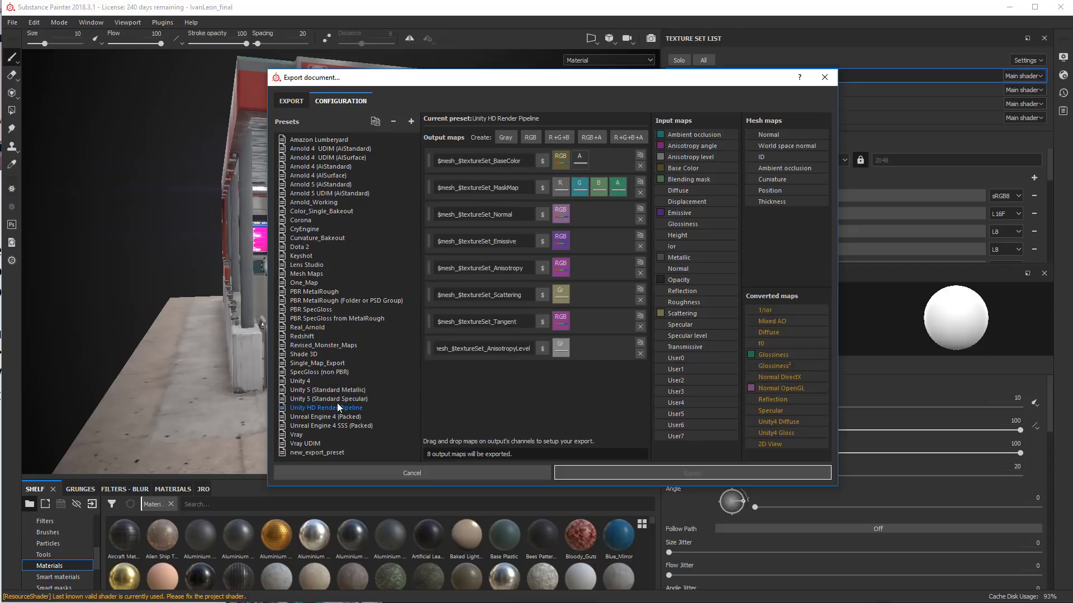
{"action": "left_click", "coordinate": [346, 390]}
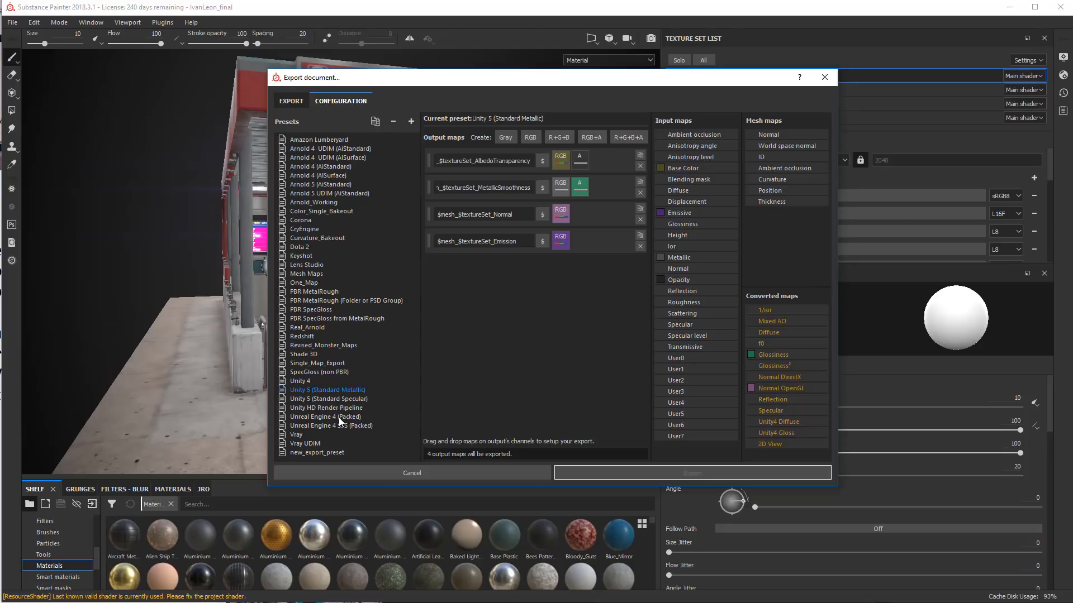
{"action": "left_click", "coordinate": [338, 417]}
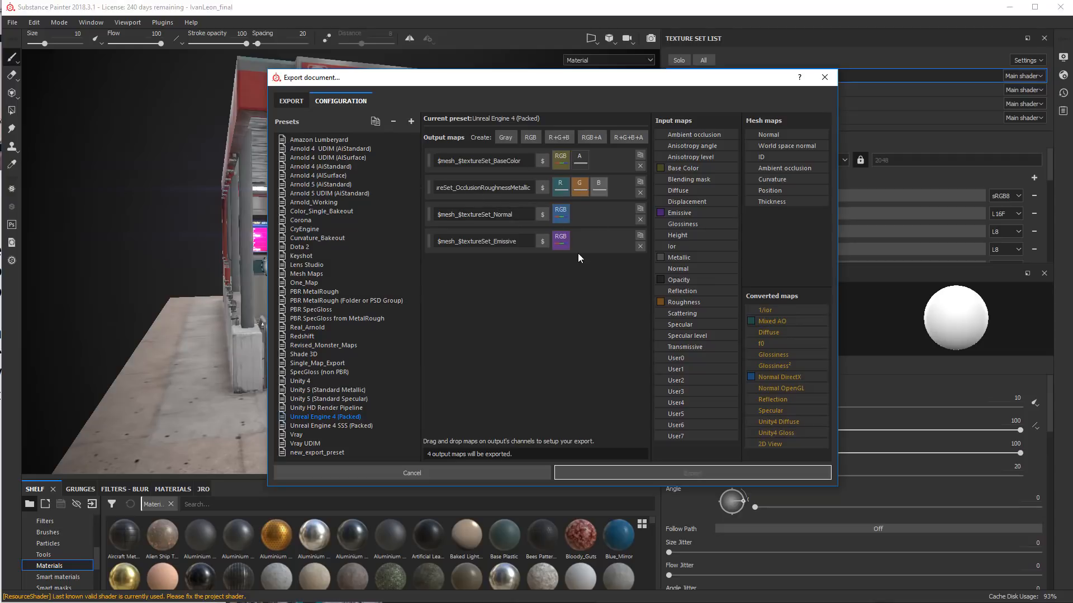
Return to the main export options, review the available configs, and keep Unreal Engine 4 (Packed).
{"action": "left_click", "coordinate": [298, 102]}
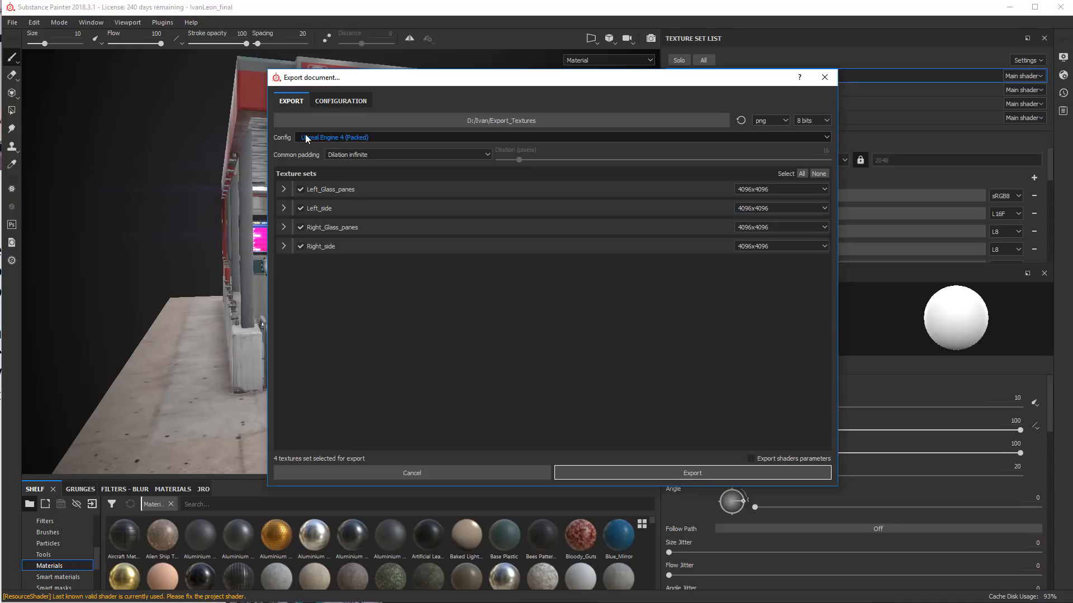
{"action": "left_click", "coordinate": [341, 139]}
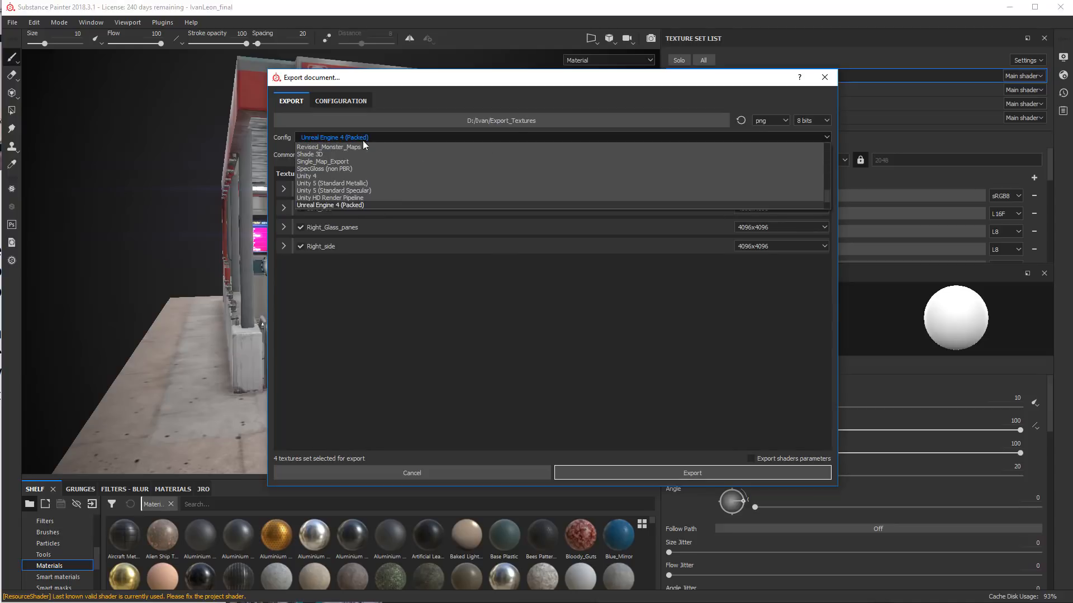
{"action": "left_click", "coordinate": [366, 135]}
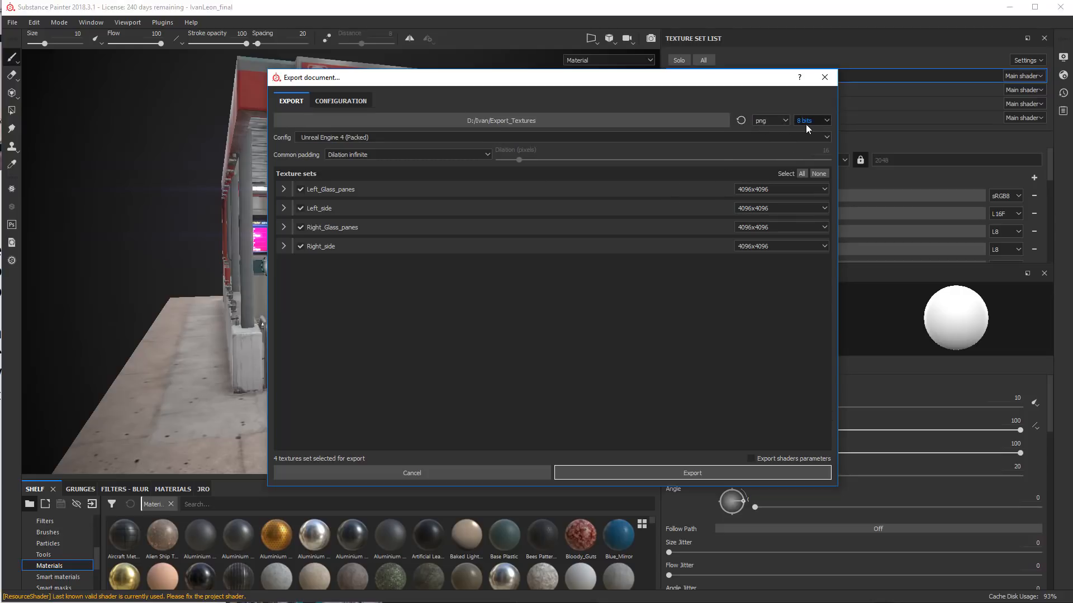
Expand all four texture sets to examine the maps each one exports, then collapse them again.
{"action": "left_click", "coordinate": [284, 245]}
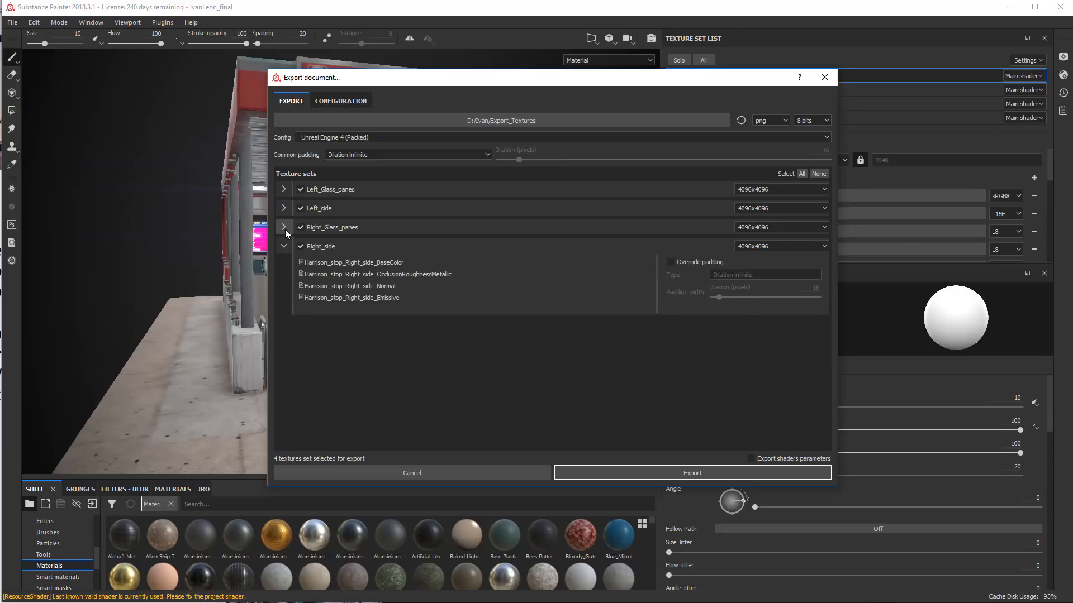
{"action": "left_click", "coordinate": [284, 227]}
{"action": "left_click", "coordinate": [284, 207]}
{"action": "left_click", "coordinate": [284, 188]}
{"action": "scroll", "coordinate": [386, 250], "scroll_direction": "down", "scroll_amount": 1}
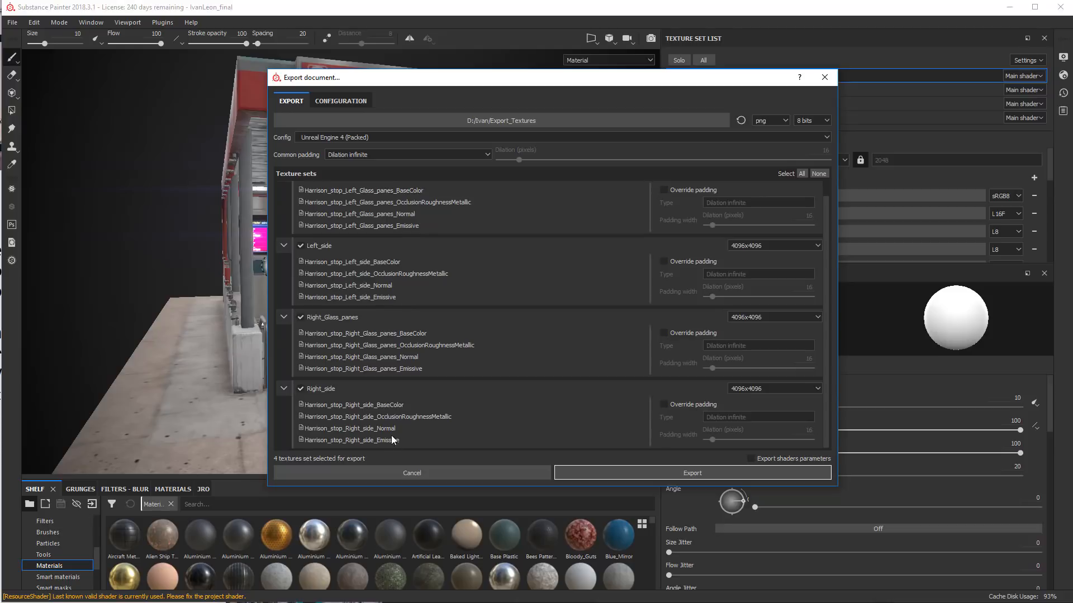
{"action": "left_click", "coordinate": [283, 389]}
{"action": "left_click", "coordinate": [284, 332]}
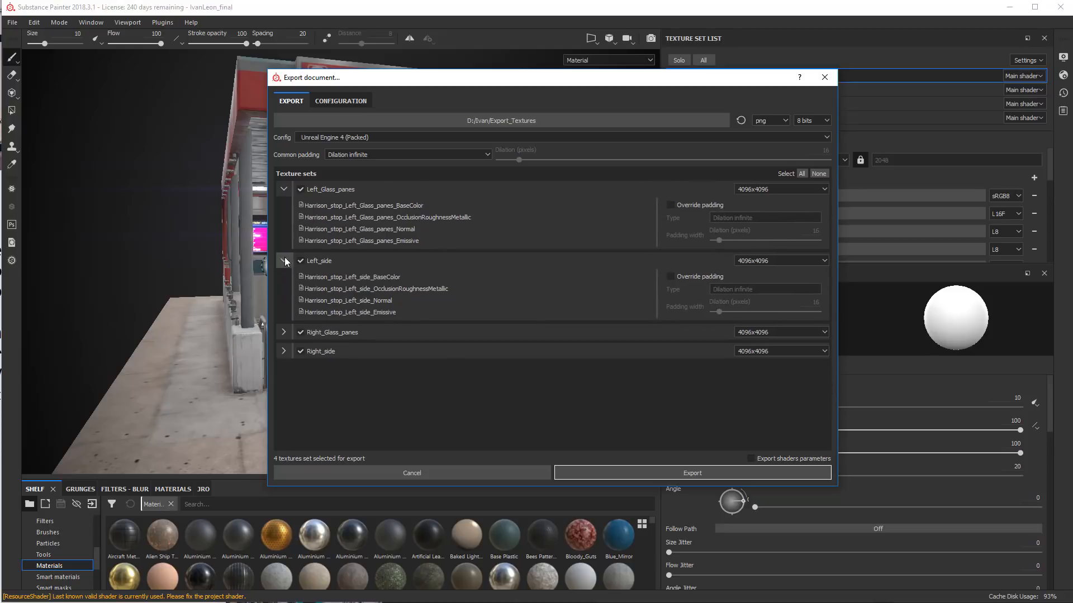
{"action": "left_click", "coordinate": [284, 261]}
{"action": "left_click", "coordinate": [283, 189]}
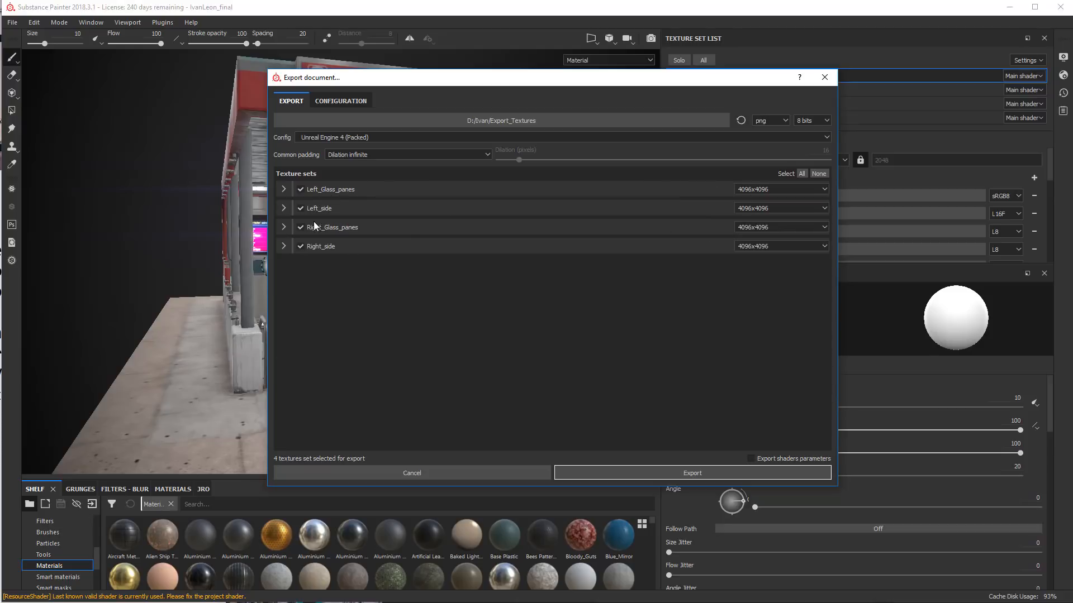
Review the export maps and resolution choices for Left_Glass_panes, keeping its size at 4096x4096.
{"action": "left_click", "coordinate": [284, 189]}
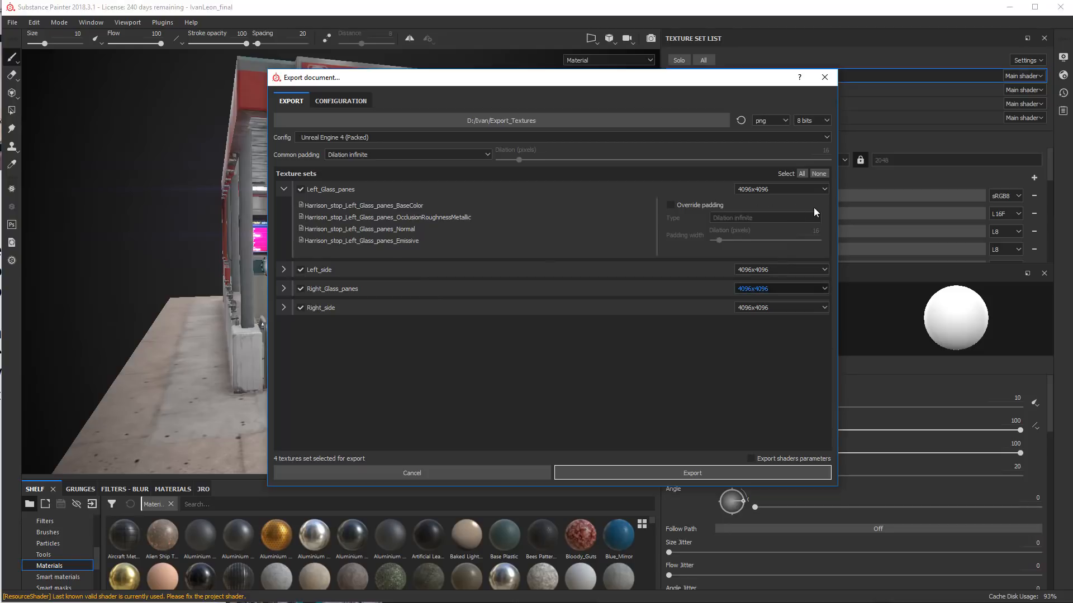
{"action": "left_click", "coordinate": [823, 190]}
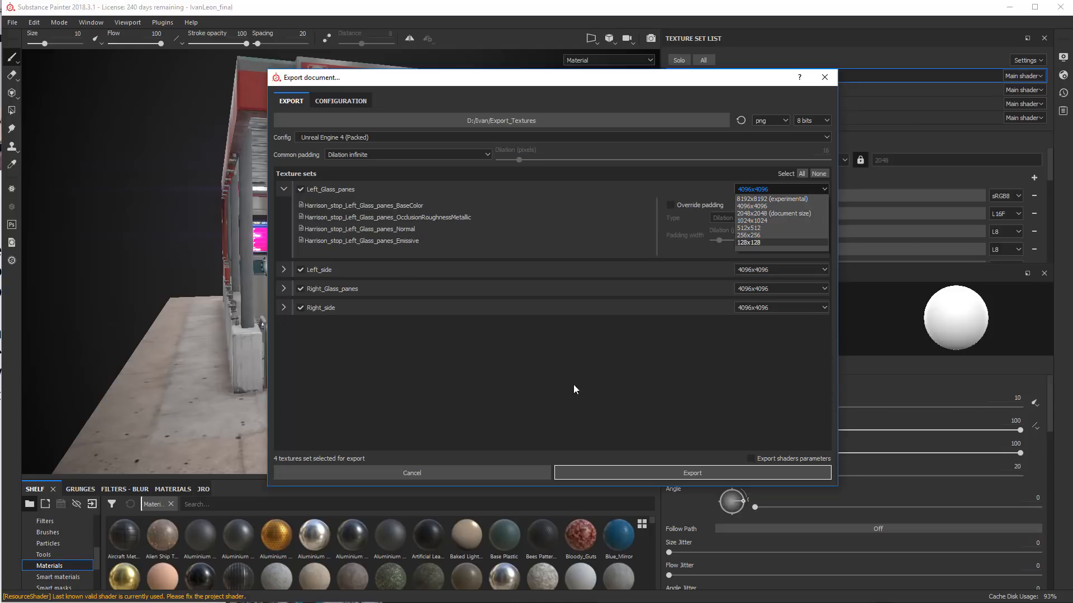
{"action": "left_click", "coordinate": [640, 345]}
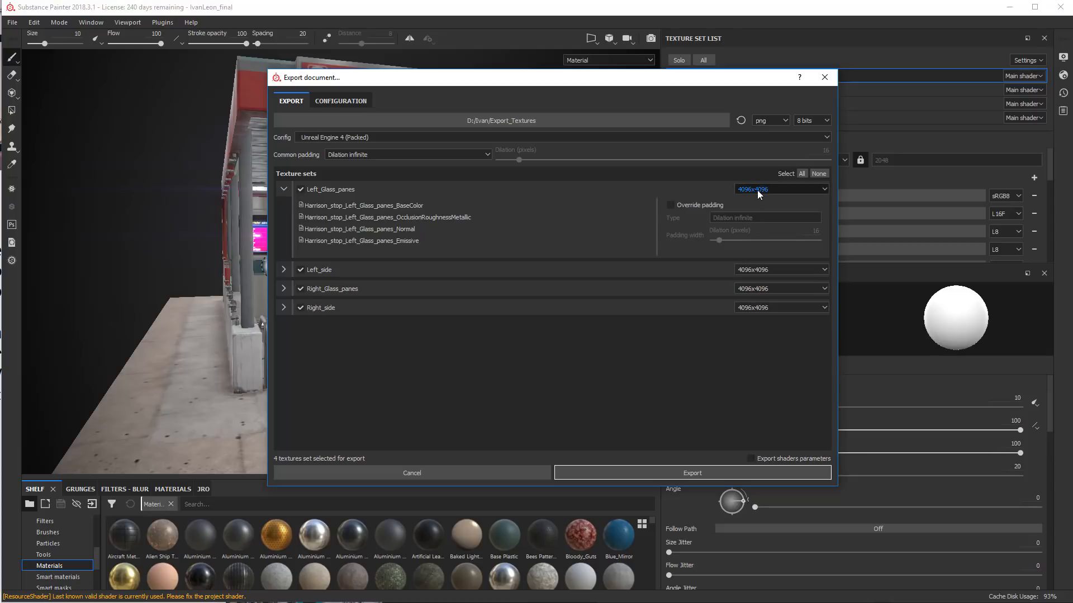
{"action": "left_click", "coordinate": [284, 190]}
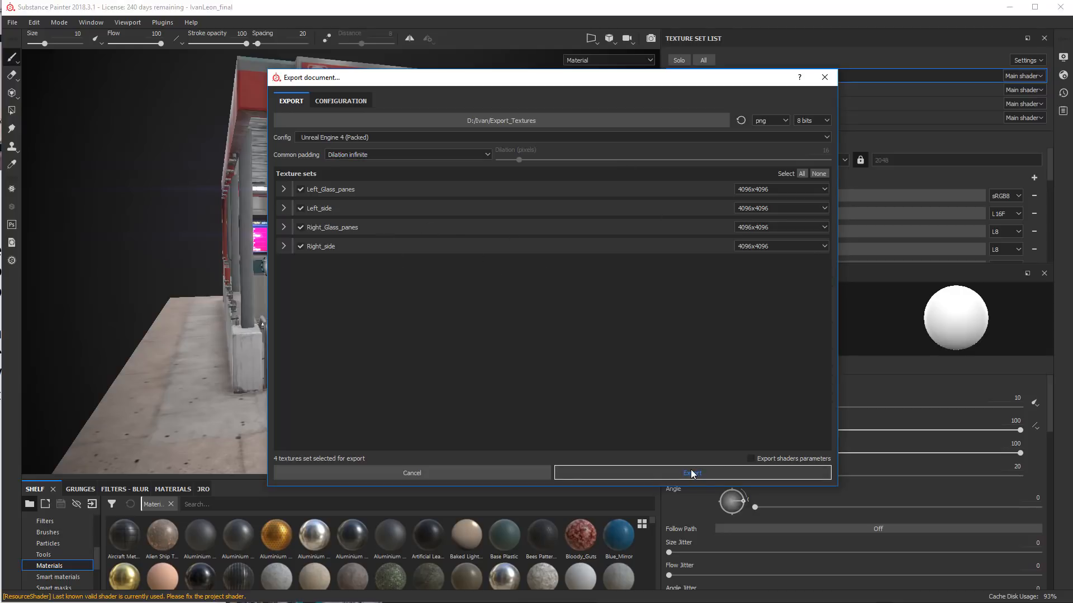
Export the four texture sets as 8-bit PNGs to D:/Ivan/Export_Textures and check the files in the output folder.
{"action": "left_click", "coordinate": [675, 473]}
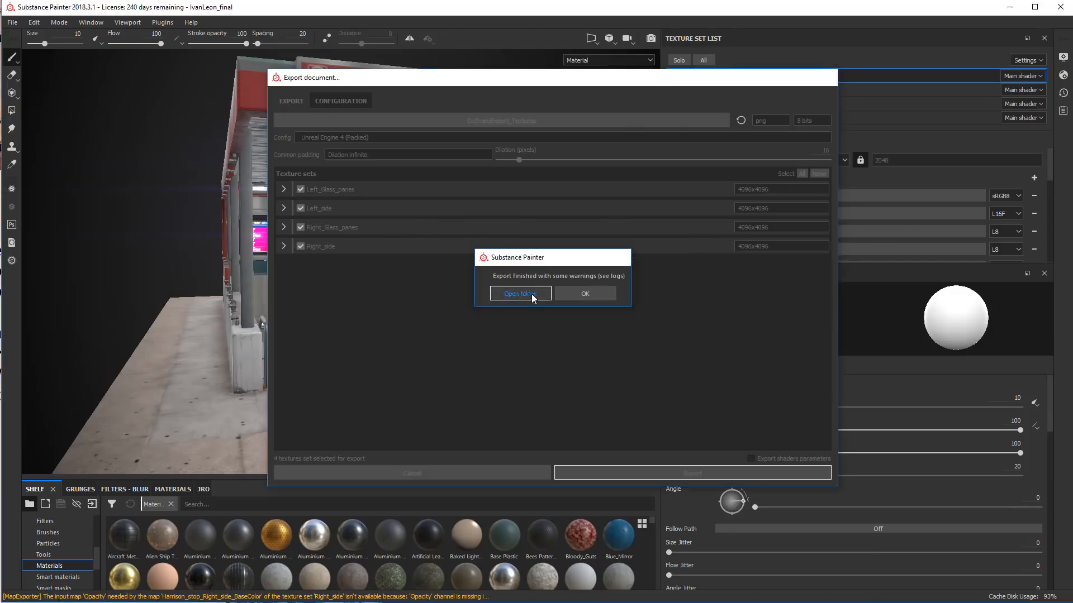
{"action": "left_click", "coordinate": [532, 294]}
{"action": "left_click_drag", "start_coordinate": [704, 143], "coordinate": [410, 147]}
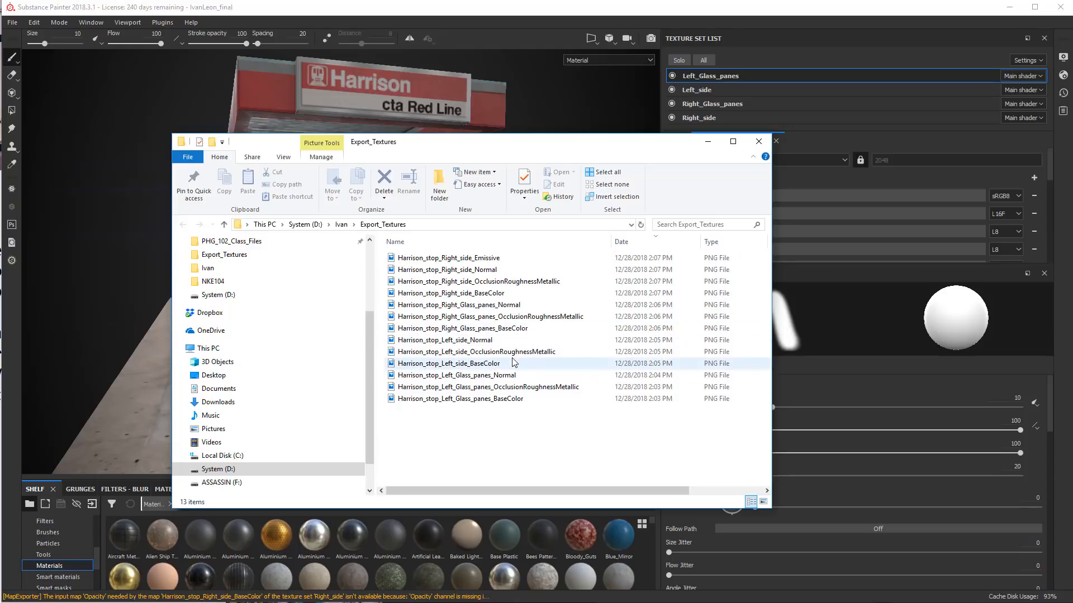
{"action": "left_click", "coordinate": [765, 145]}
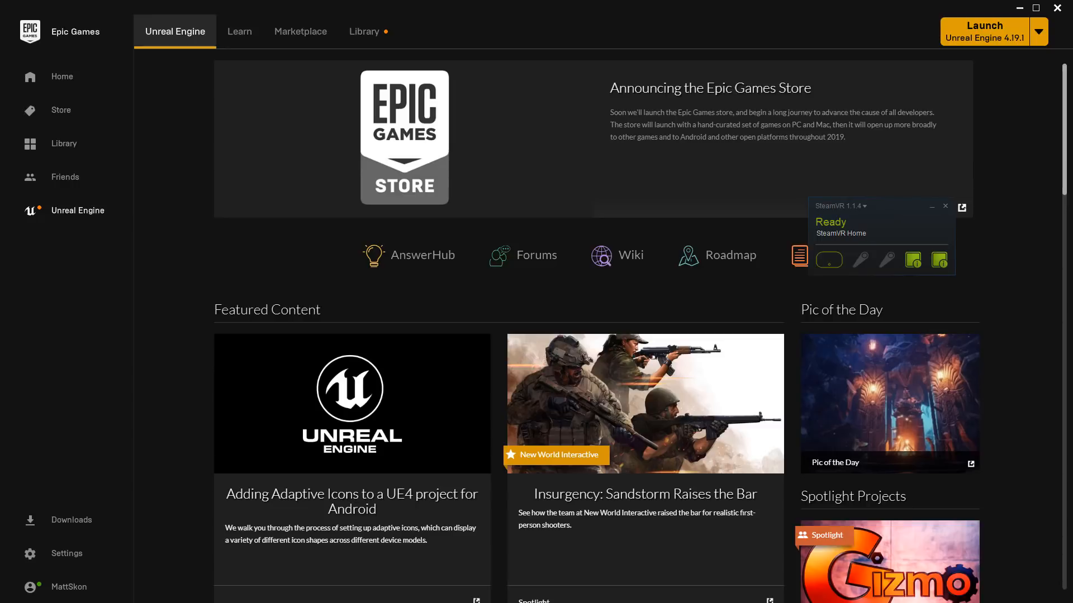
Switch to Unreal Engine and create the Blueprint project MyProject2 from the Virtual Reality template with starter content.
{"action": "left_click_drag", "start_coordinate": [1072, 199], "coordinate": [929, 239]}
{"action": "left_click_drag", "start_coordinate": [884, 207], "coordinate": [1072, 346]}
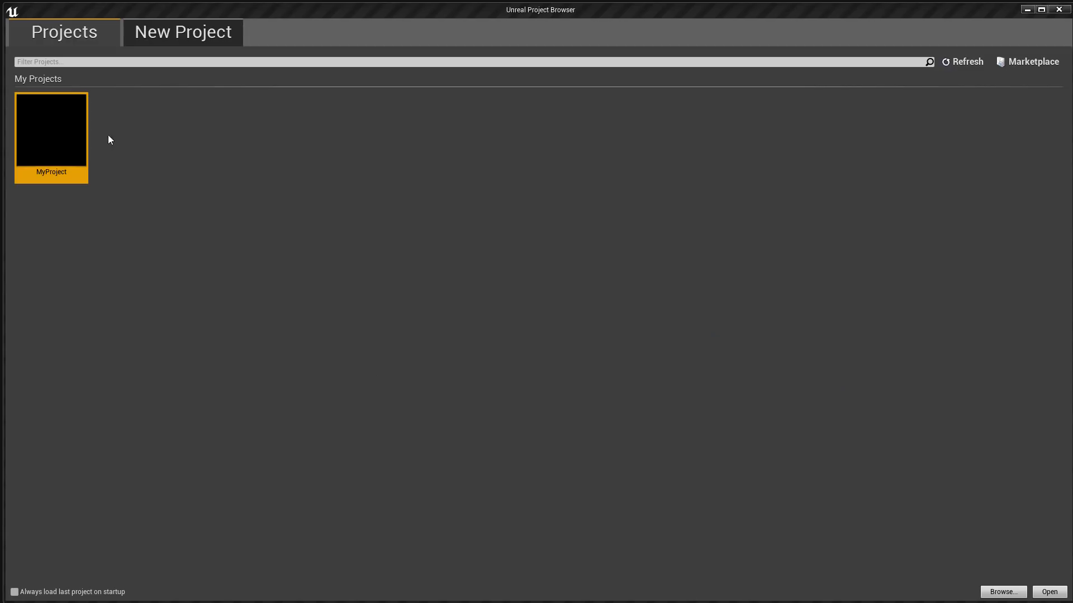
{"action": "left_click", "coordinate": [200, 34]}
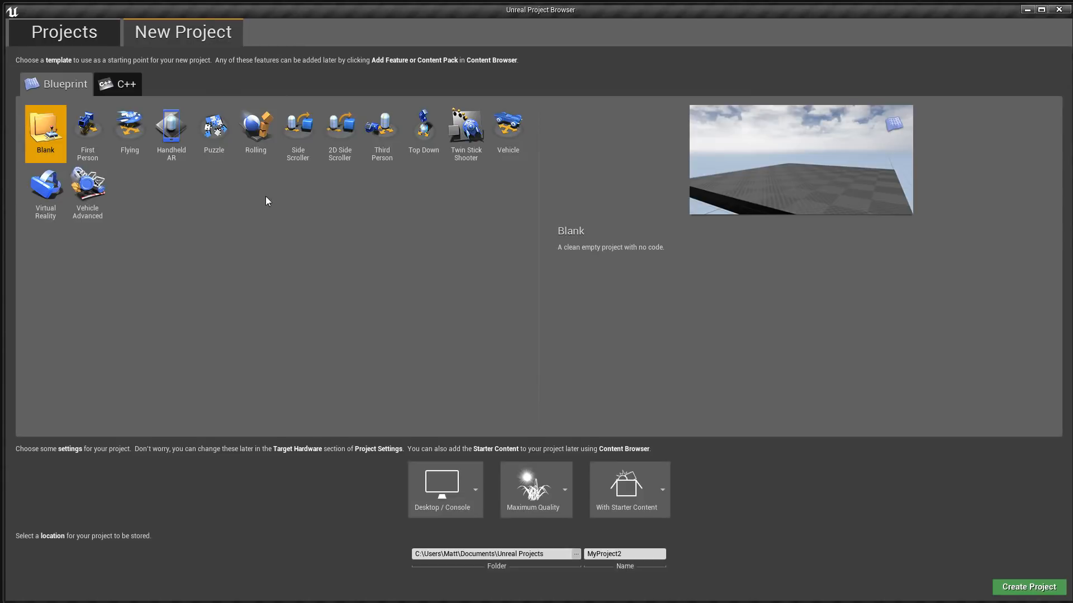
{"action": "left_click", "coordinate": [45, 190]}
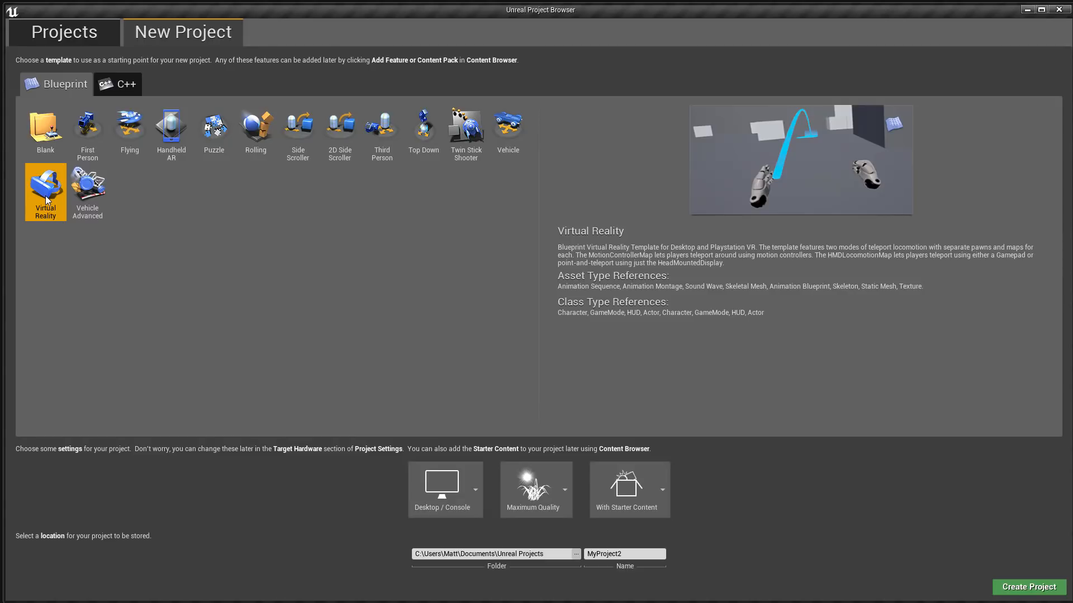
{"action": "left_click", "coordinate": [1021, 590]}
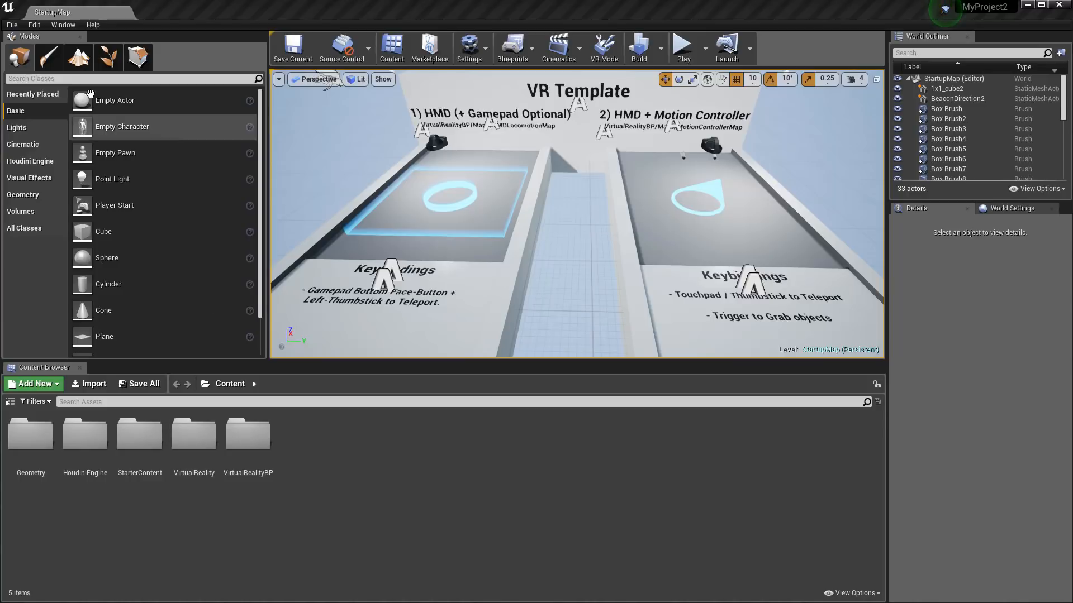
Open the MotionControllerMap level from the Maps folder of VirtualRealityBP.
{"action": "left_click", "coordinate": [11, 25]}
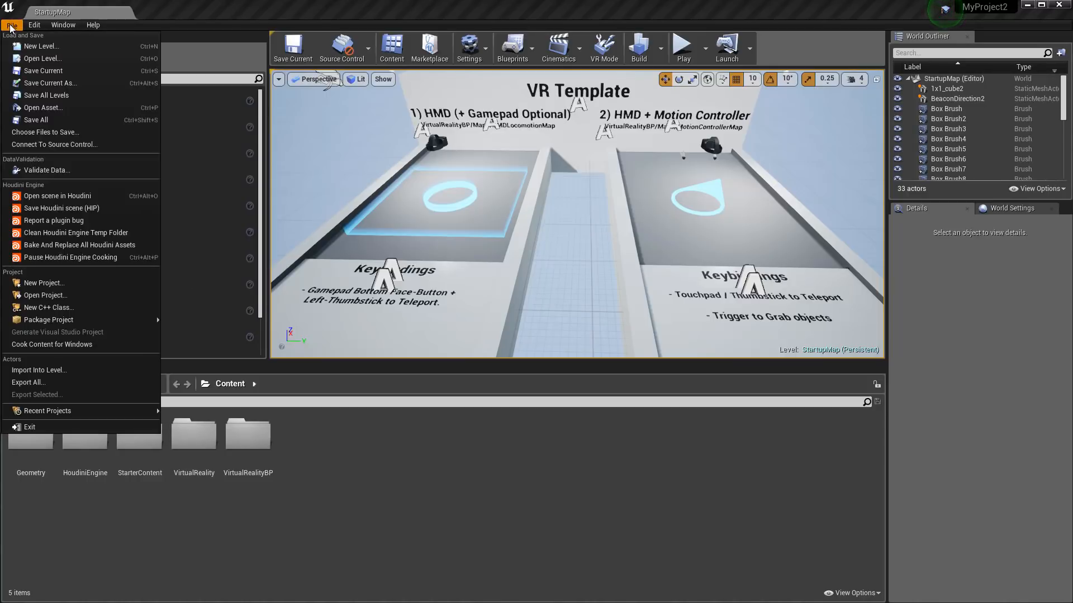
{"action": "left_click", "coordinate": [41, 59]}
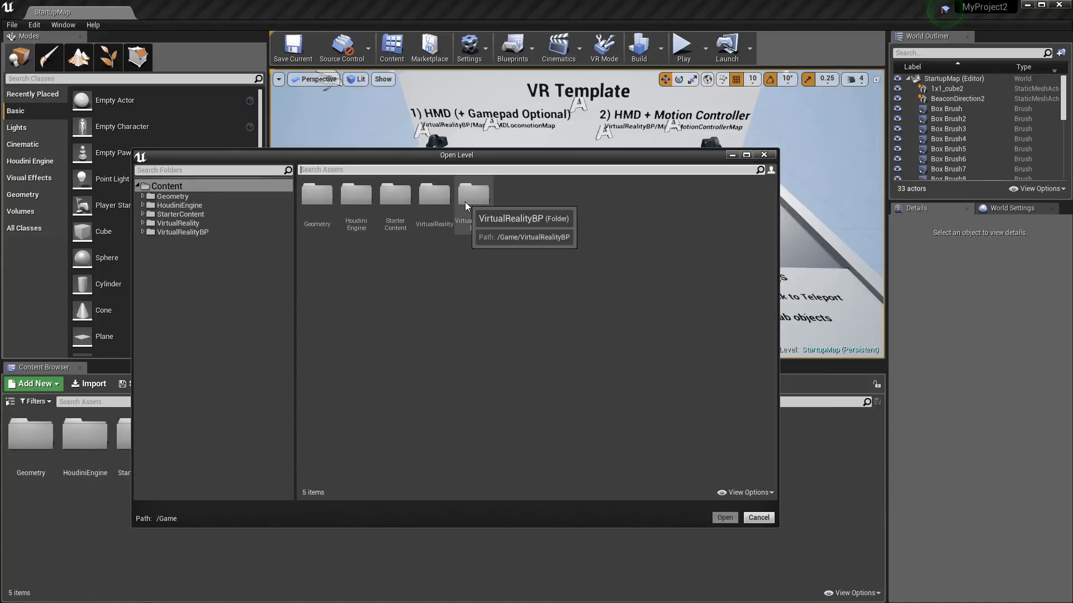
{"action": "double_click", "coordinate": [434, 196]}
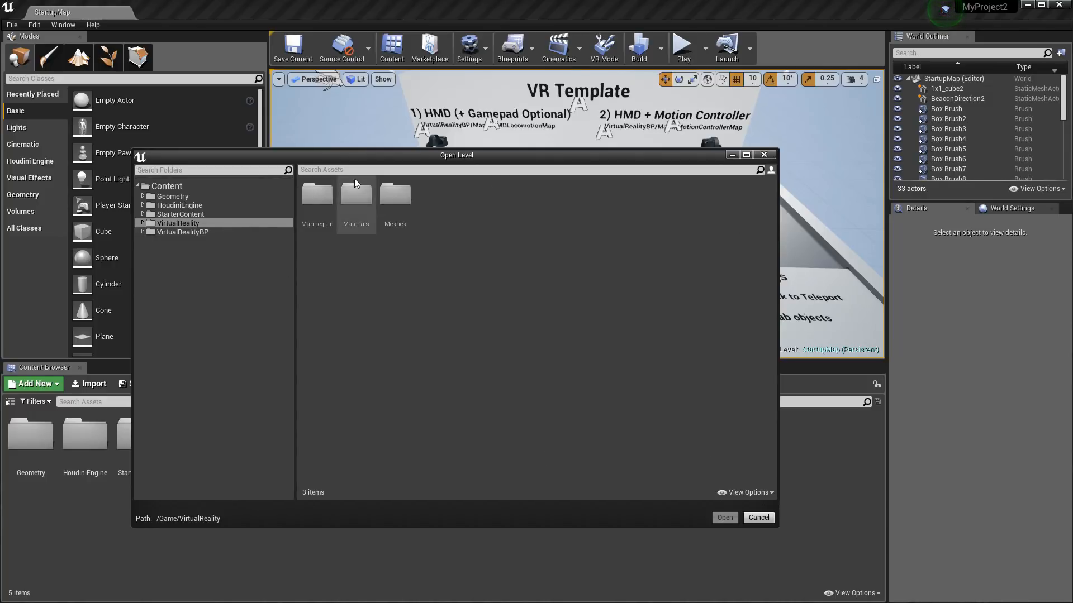
{"action": "left_click", "coordinate": [199, 216]}
{"action": "left_click", "coordinate": [202, 232]}
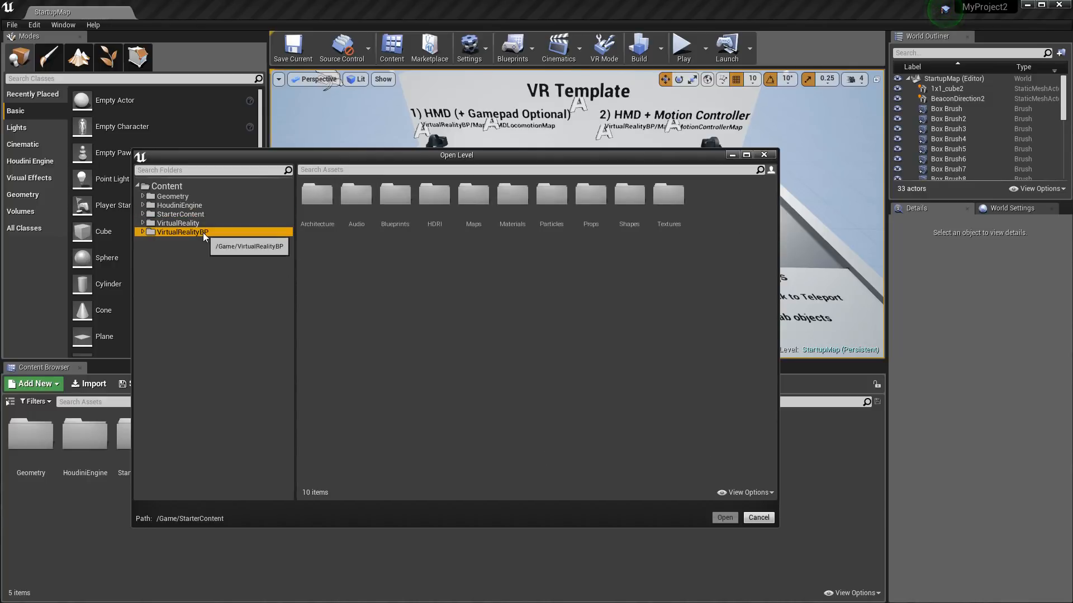
{"action": "double_click", "coordinate": [203, 232]}
{"action": "double_click", "coordinate": [358, 202]}
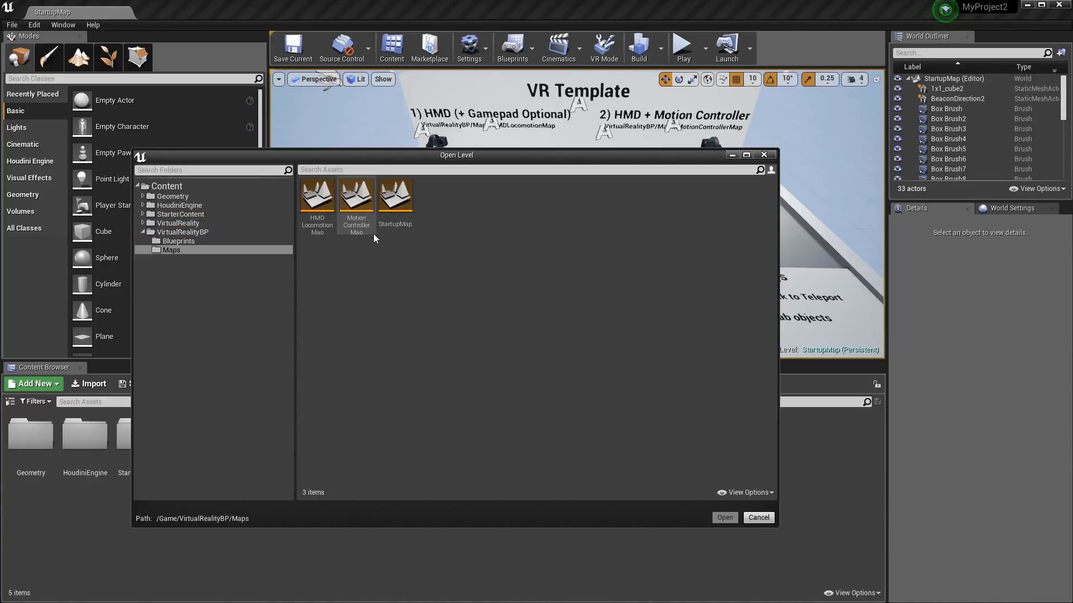
{"action": "left_click", "coordinate": [362, 205]}
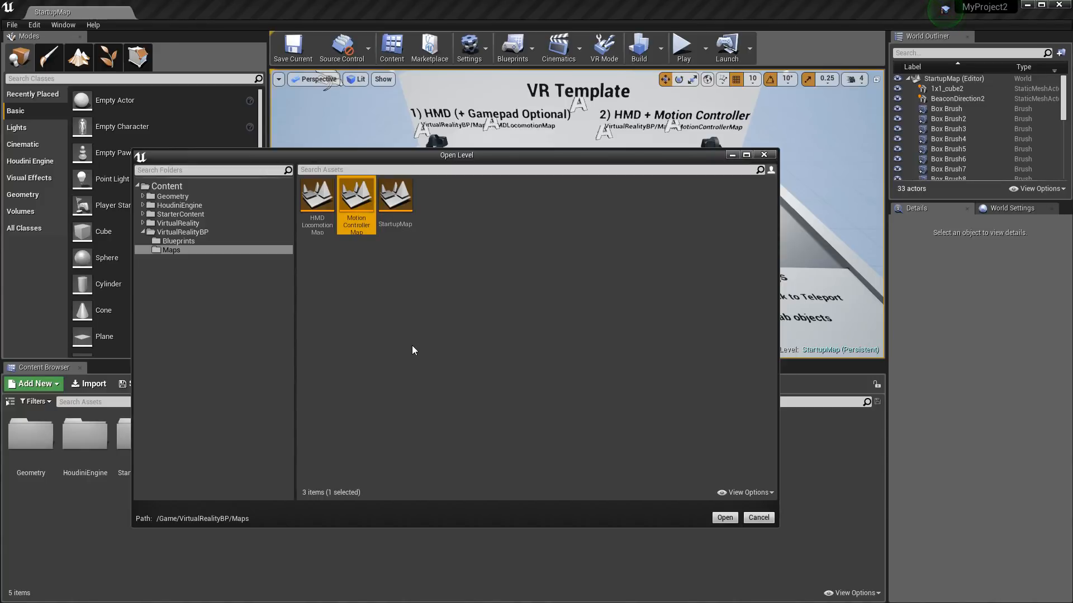
{"action": "left_click", "coordinate": [319, 210]}
{"action": "left_click", "coordinate": [352, 196]}
{"action": "left_click", "coordinate": [721, 518]}
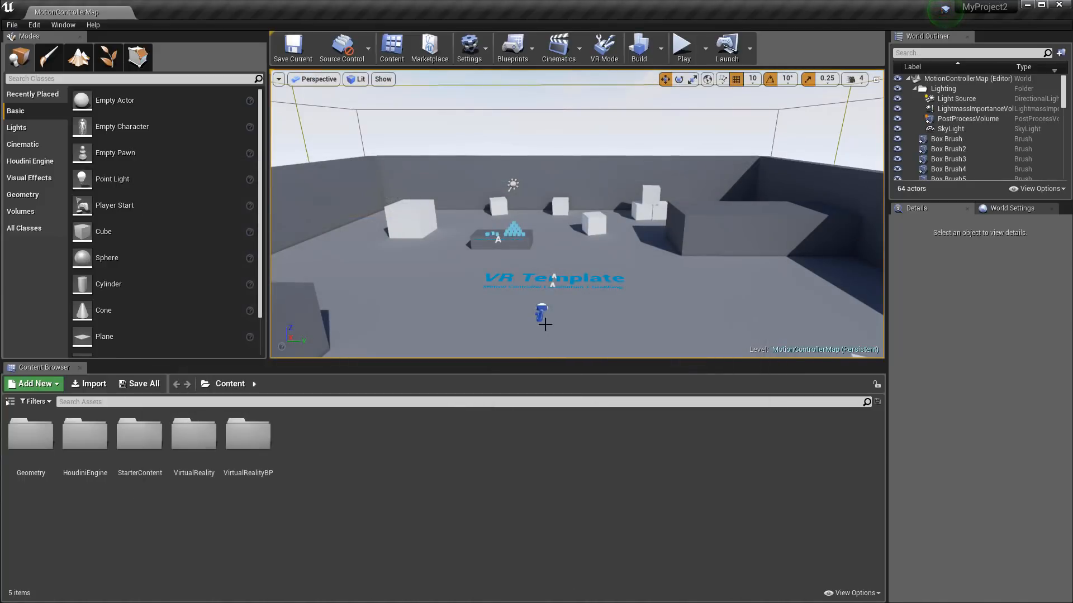
Run the motion controller level in VR Preview to check it, and exit the preview.
{"action": "left_click_drag", "start_coordinate": [380, 304], "coordinate": [364, 308], "text": "alt"}
{"action": "middle_click_drag", "start_coordinate": [468, 275], "coordinate": [549, 224], "text": "alt"}
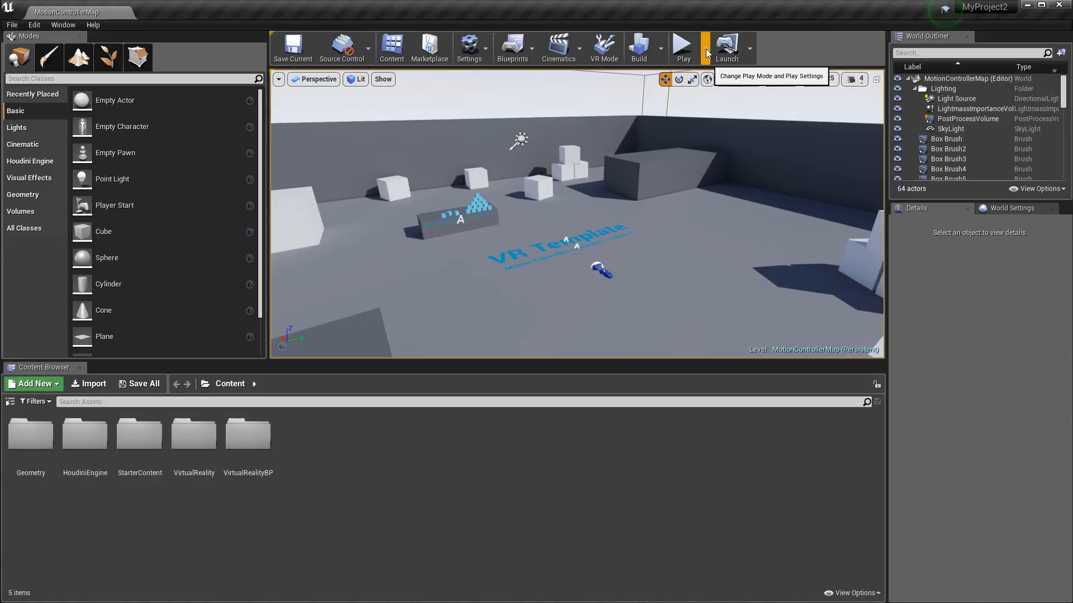
{"action": "left_click", "coordinate": [705, 51]}
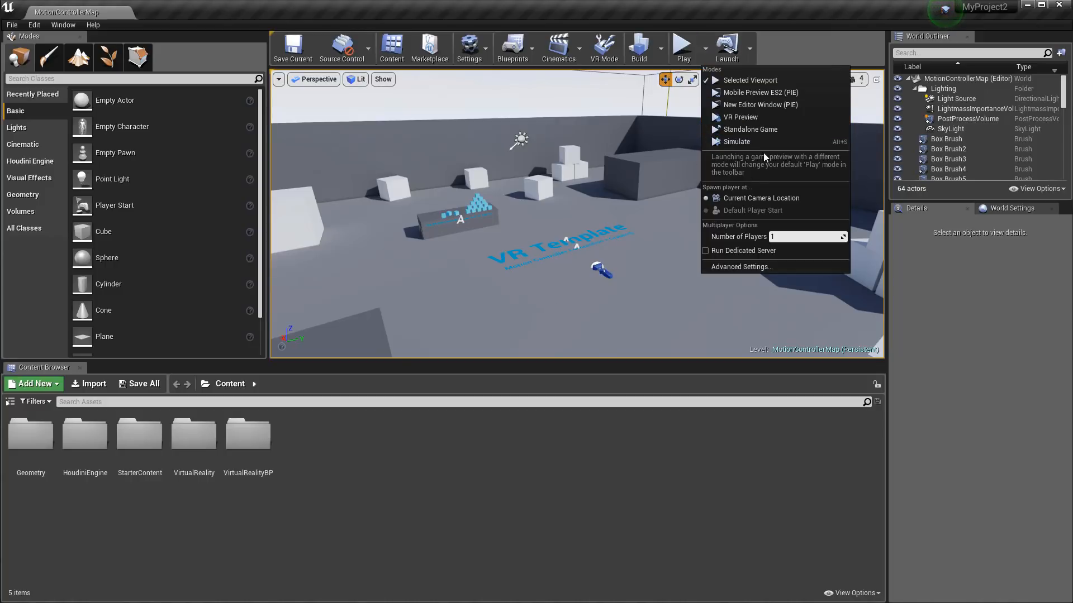
{"action": "left_click", "coordinate": [775, 117]}
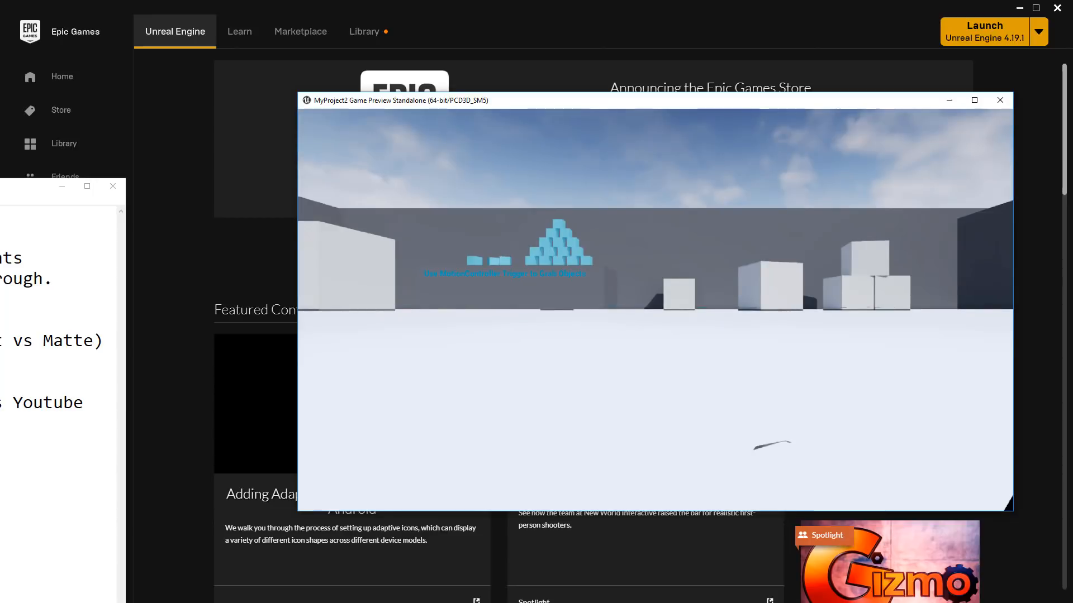
{"action": "key", "text": "Escape"}
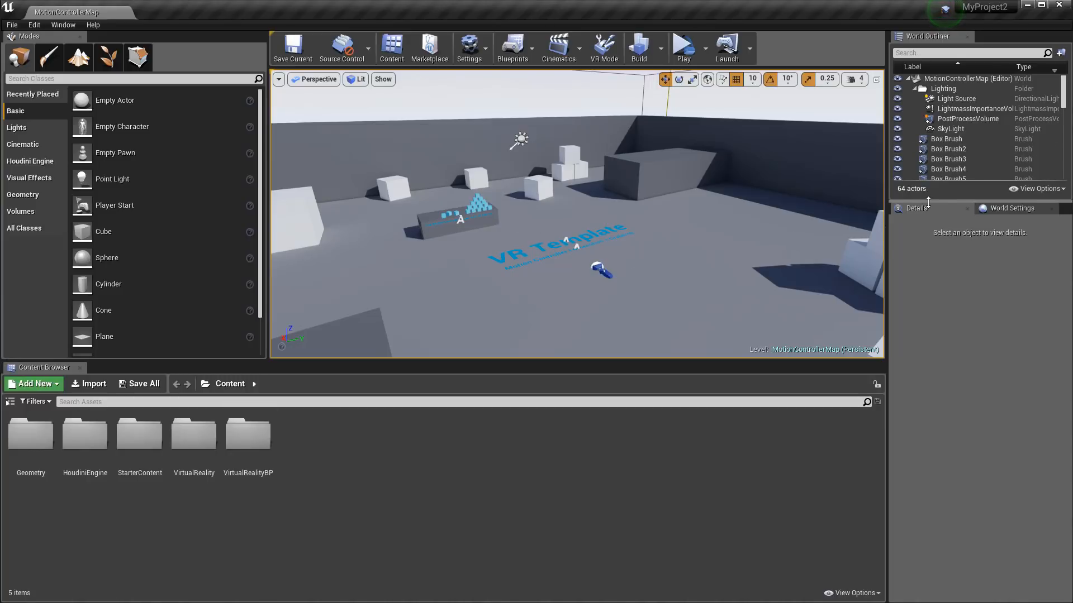
Enlarge the World Outliner and inspect the level's actors, including NavModifierVolume7, the floor brush and the sky sphere.
{"action": "left_click_drag", "start_coordinate": [925, 208], "coordinate": [925, 407]}
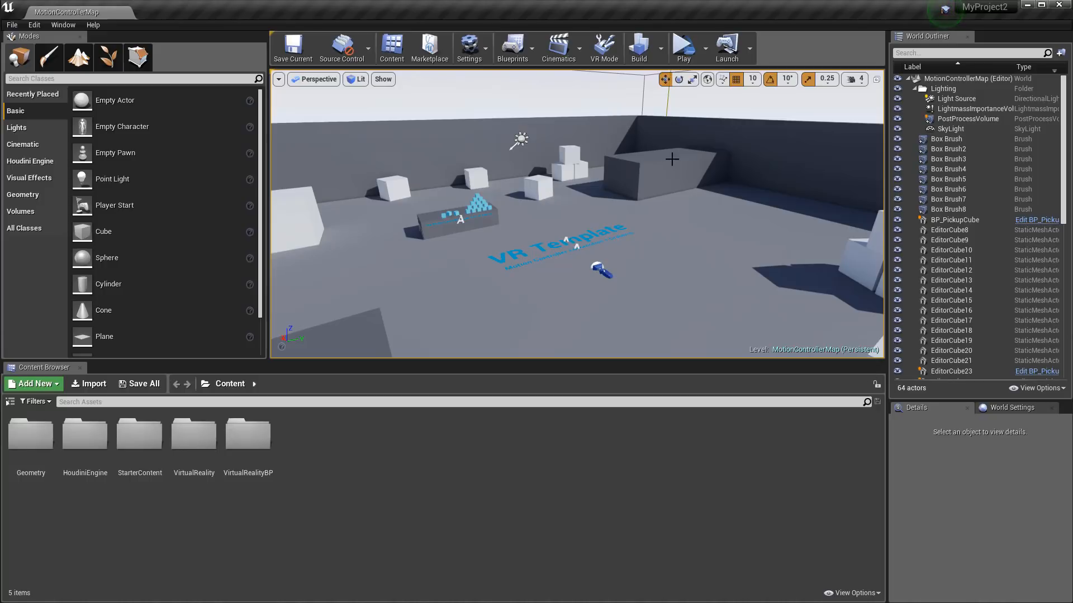
{"action": "left_click_drag", "start_coordinate": [509, 205], "coordinate": [548, 217], "text": "alt"}
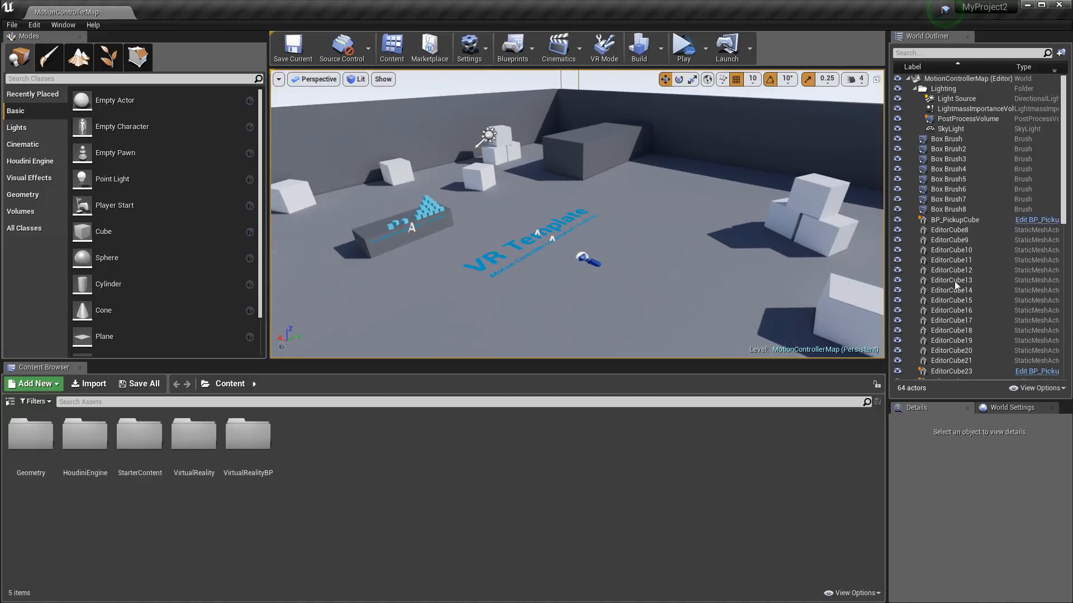
{"action": "scroll", "coordinate": [955, 281], "scroll_direction": "down", "scroll_amount": 12}
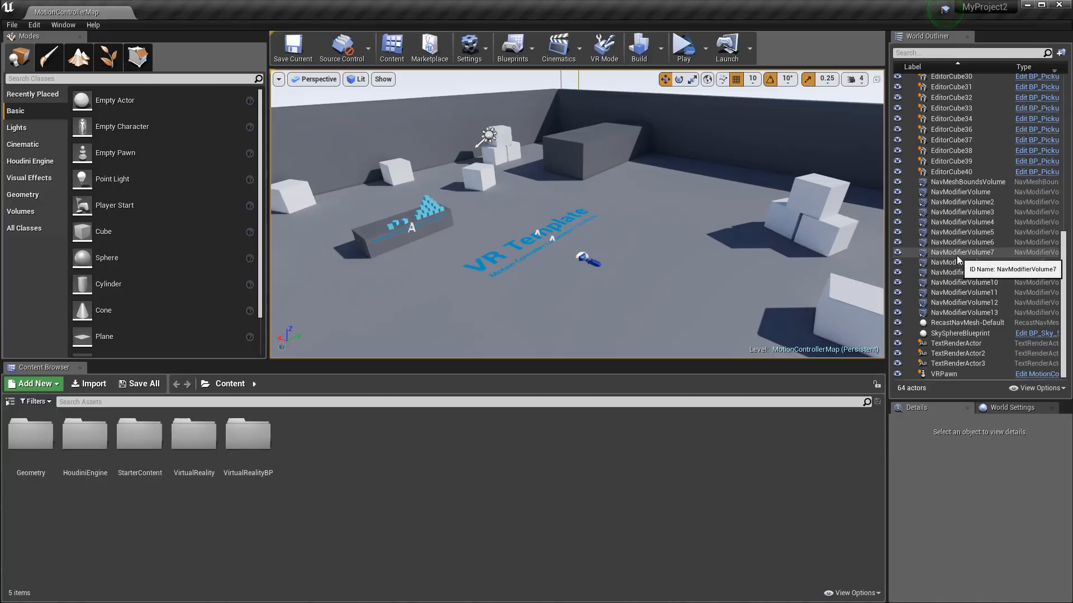
{"action": "left_click", "coordinate": [957, 252]}
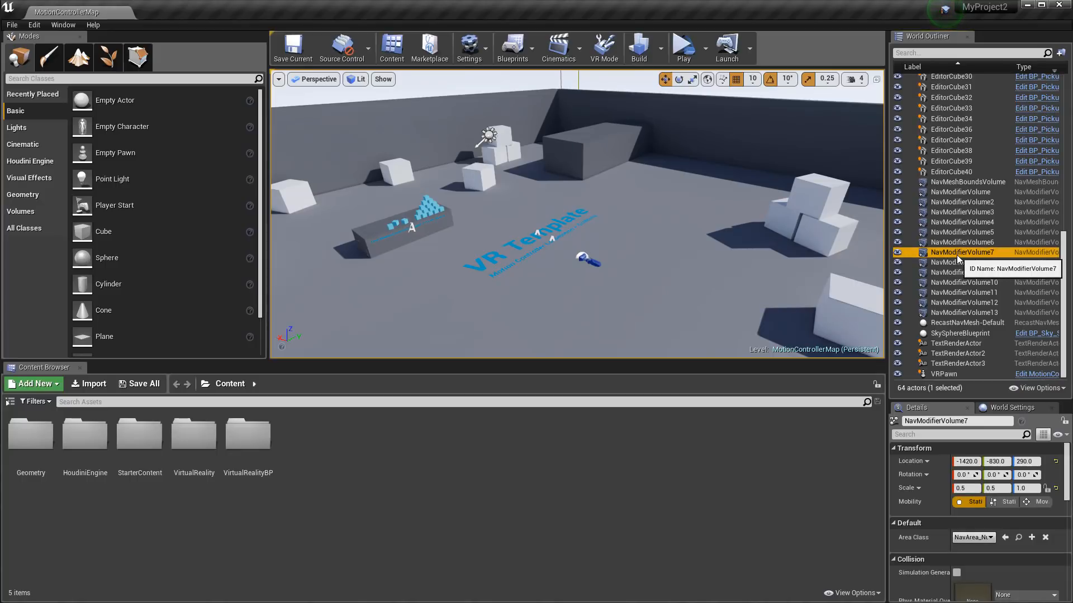
{"action": "left_click", "coordinate": [600, 181]}
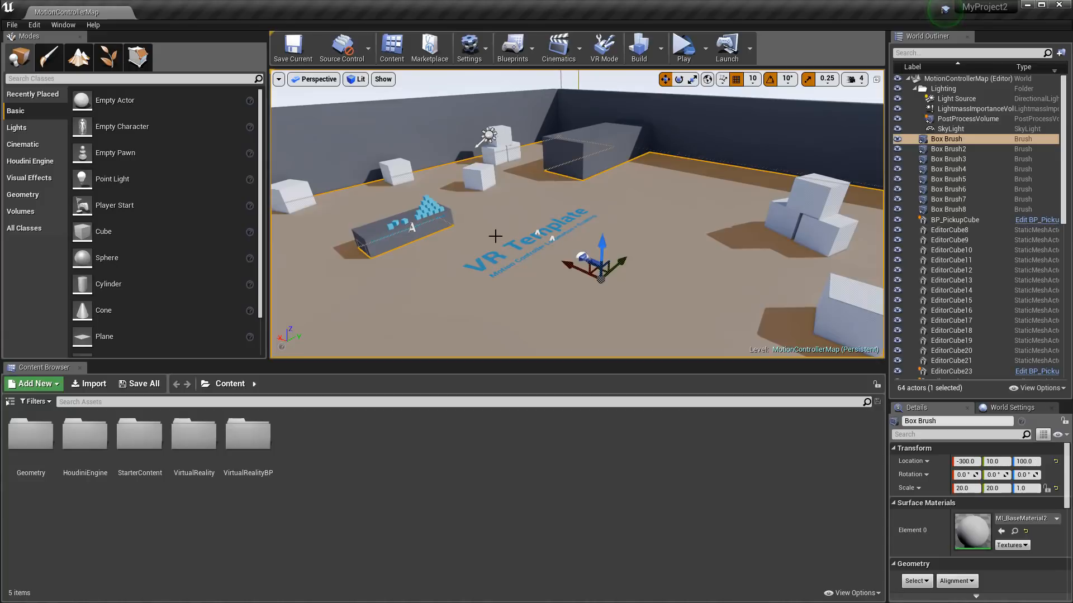
{"action": "left_click", "coordinate": [625, 85]}
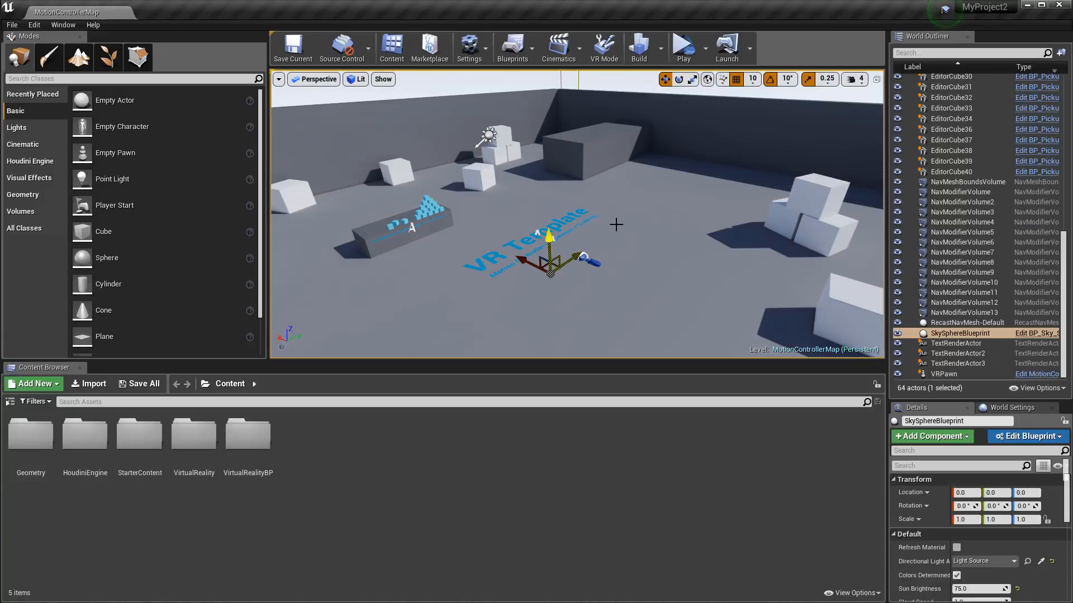
{"action": "left_click_drag", "start_coordinate": [616, 226], "coordinate": [599, 153], "text": "alt"}
{"action": "scroll", "coordinate": [954, 217], "scroll_direction": "up", "scroll_amount": 10}
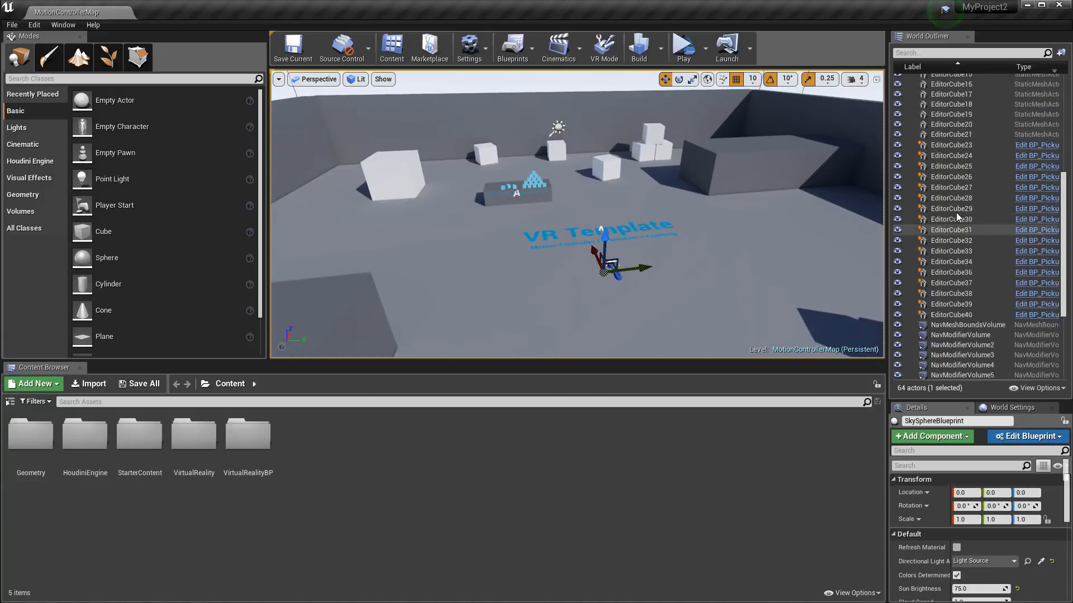
Rotate the directional Light Source to about 18.48, -9.55, -52.4 degrees and build the level's lighting.
{"action": "left_click", "coordinate": [949, 101]}
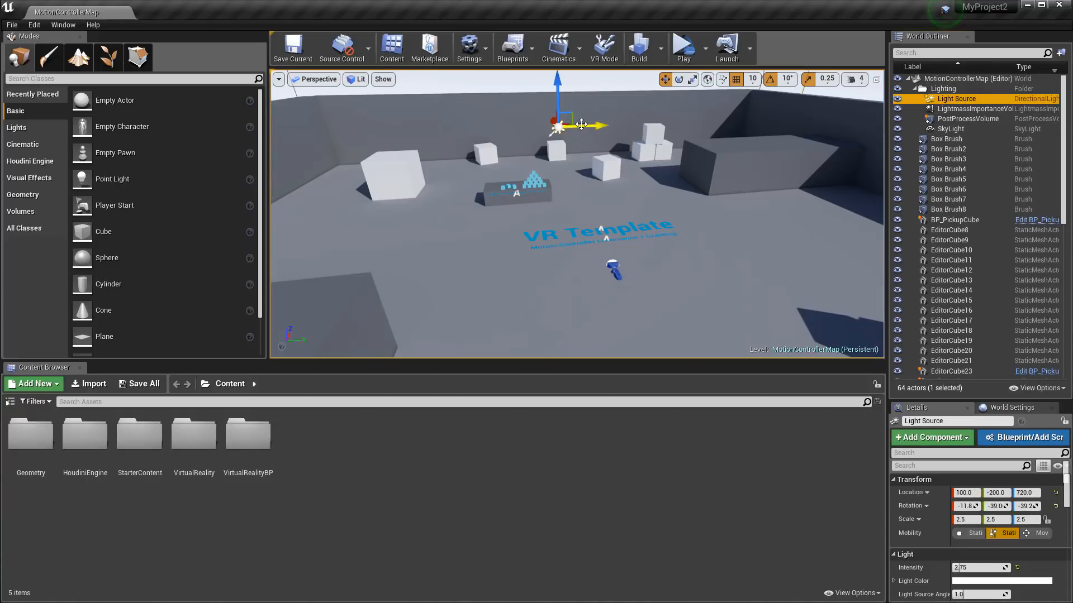
{"action": "key", "text": "e"}
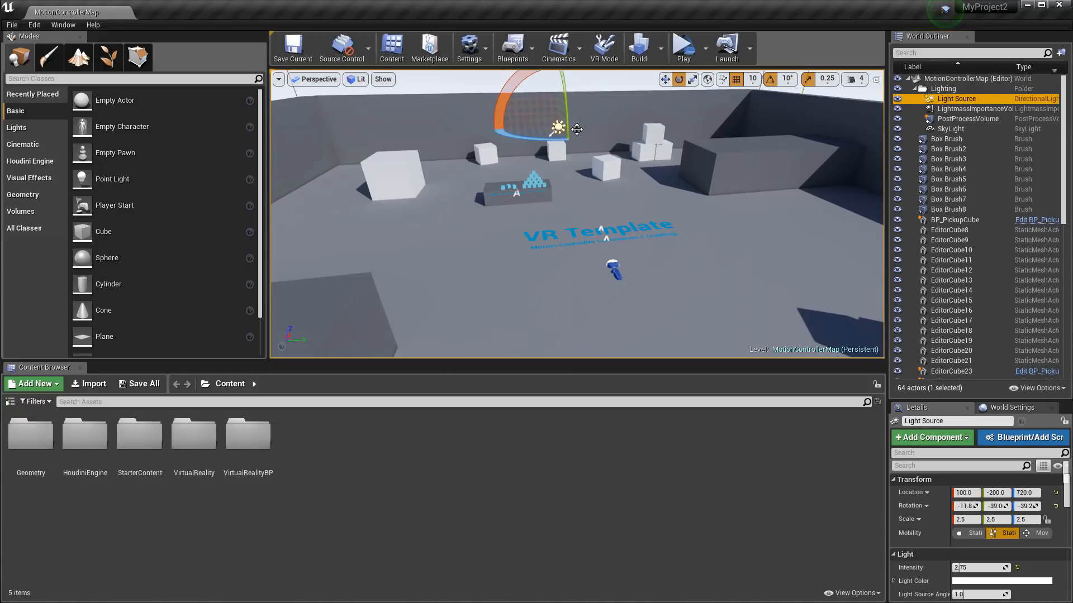
{"action": "key", "text": "r"}
{"action": "key", "text": "e"}
{"action": "left_click_drag", "start_coordinate": [514, 88], "coordinate": [573, 96]}
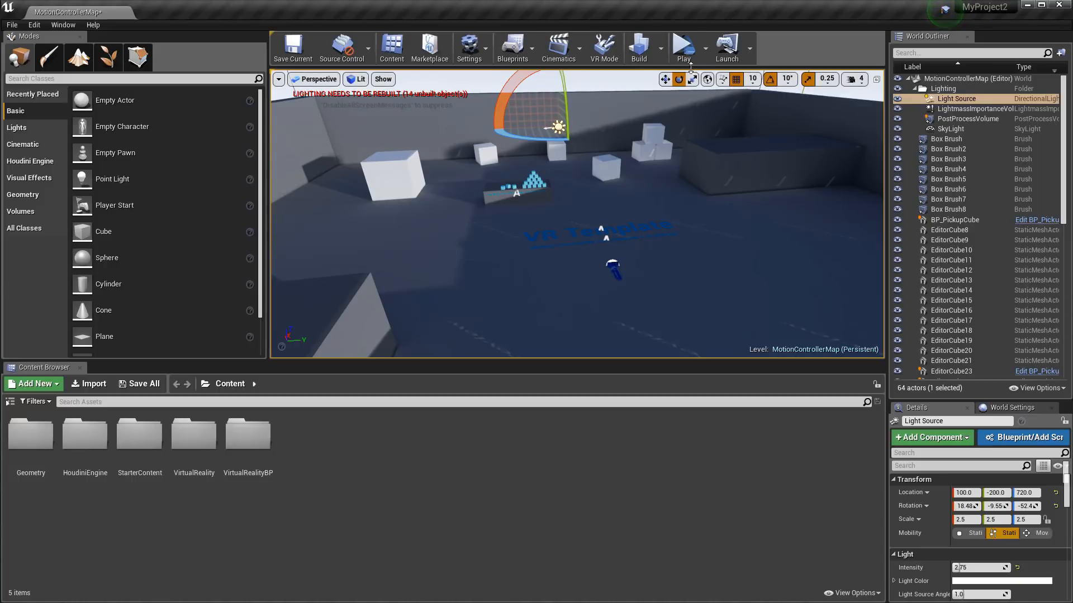
{"action": "left_click", "coordinate": [661, 49]}
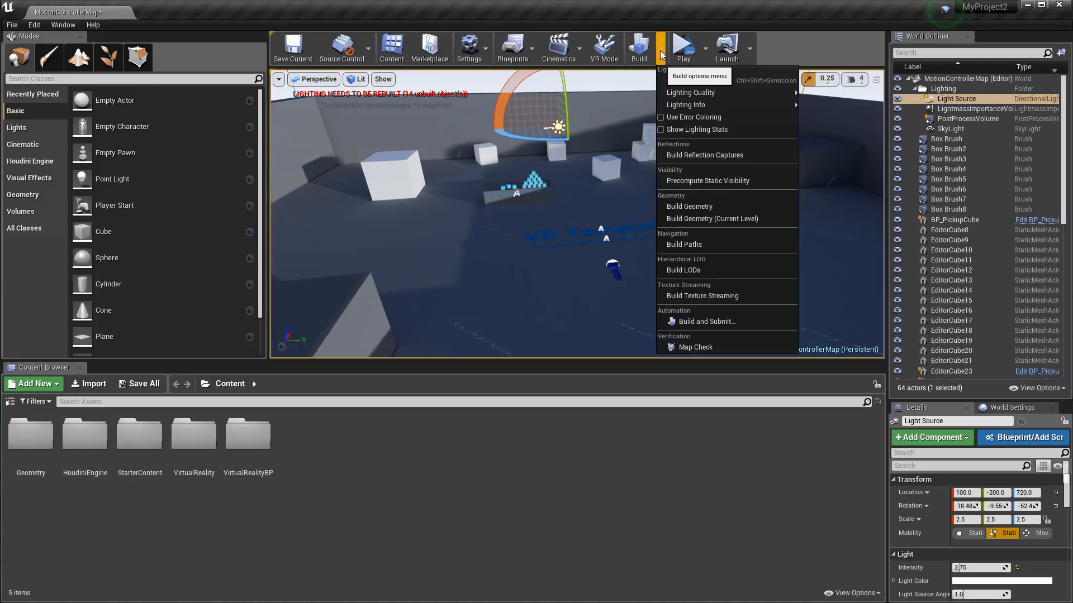
{"action": "left_click", "coordinate": [695, 82]}
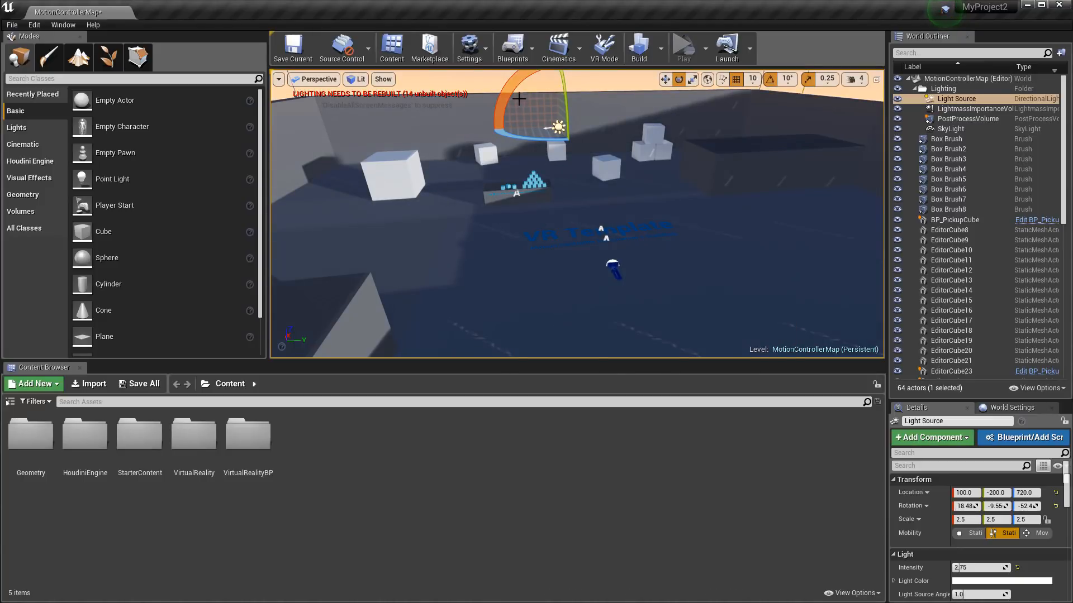
Rotate the Light Source to about -22.7, -44.8, -31.9 degrees for a daylight sky and rebuild the lighting.
{"action": "left_click_drag", "start_coordinate": [485, 202], "coordinate": [526, 204], "text": "alt"}
{"action": "key", "text": "f"}
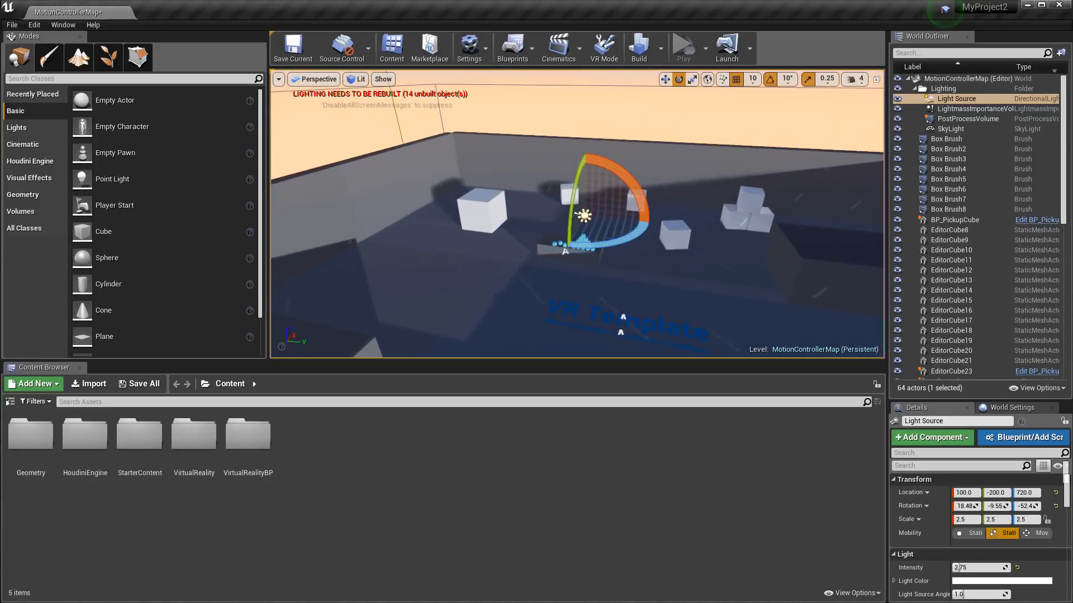
{"action": "left_click_drag", "start_coordinate": [487, 256], "coordinate": [525, 232], "text": "alt"}
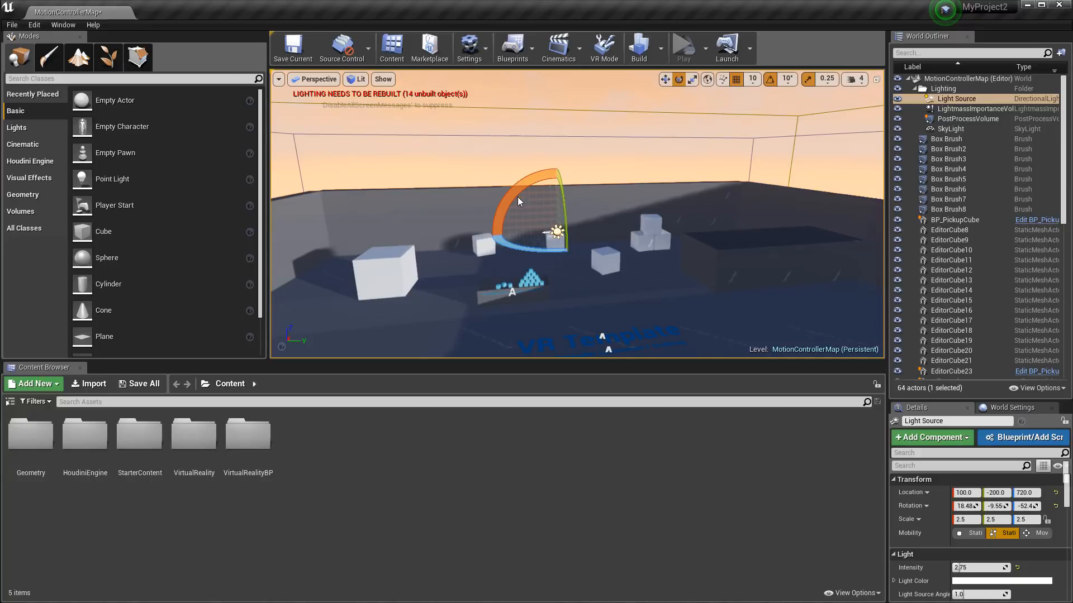
{"action": "mouse_move", "coordinate": [539, 217]}
{"action": "left_mouse_down", "text": "alt"}
{"action": "mouse_move", "coordinate": [458, 229]}
{"action": "mouse_move", "coordinate": [676, 223]}
{"action": "mouse_move", "coordinate": [604, 183]}
{"action": "left_mouse_up", "text": "alt"}
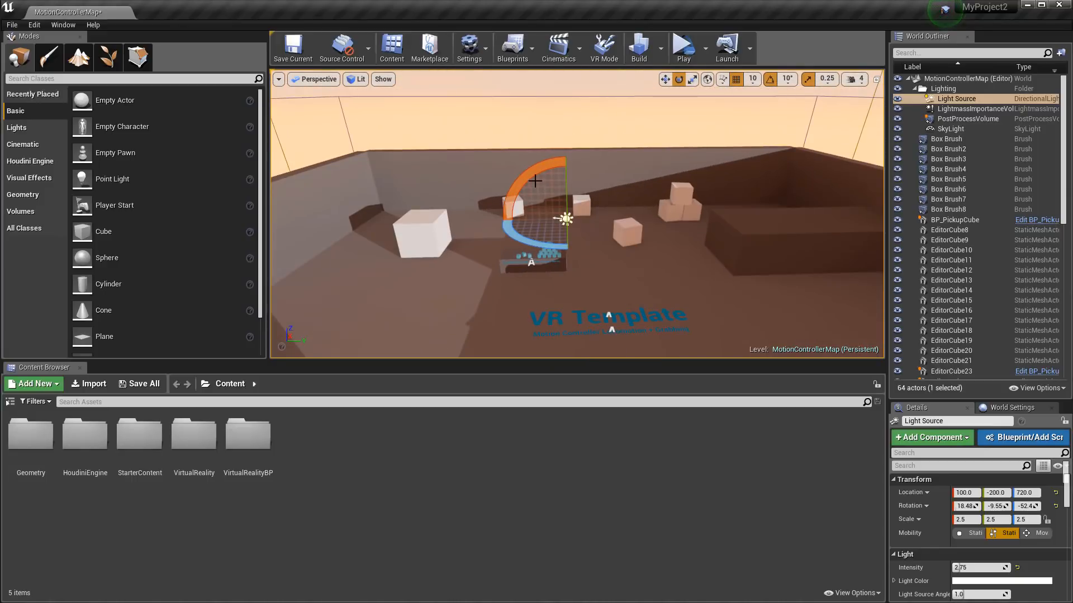
{"action": "mouse_move", "coordinate": [529, 176]}
{"action": "left_mouse_down"}
{"action": "mouse_move", "coordinate": [520, 186]}
{"action": "mouse_move", "coordinate": [519, 167]}
{"action": "mouse_move", "coordinate": [511, 176]}
{"action": "left_mouse_up"}
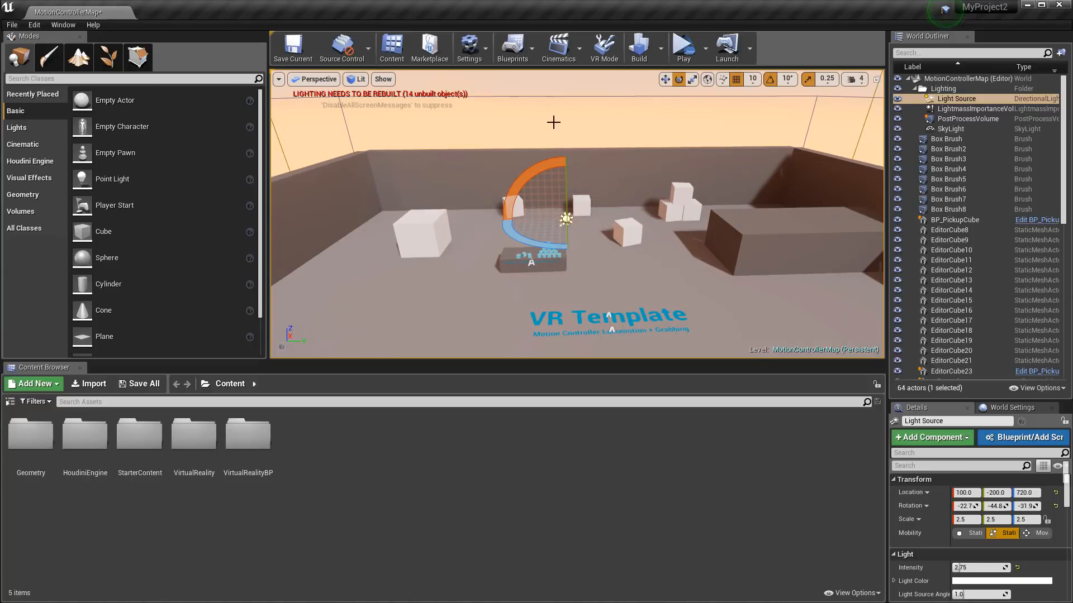
{"action": "left_click", "coordinate": [660, 49]}
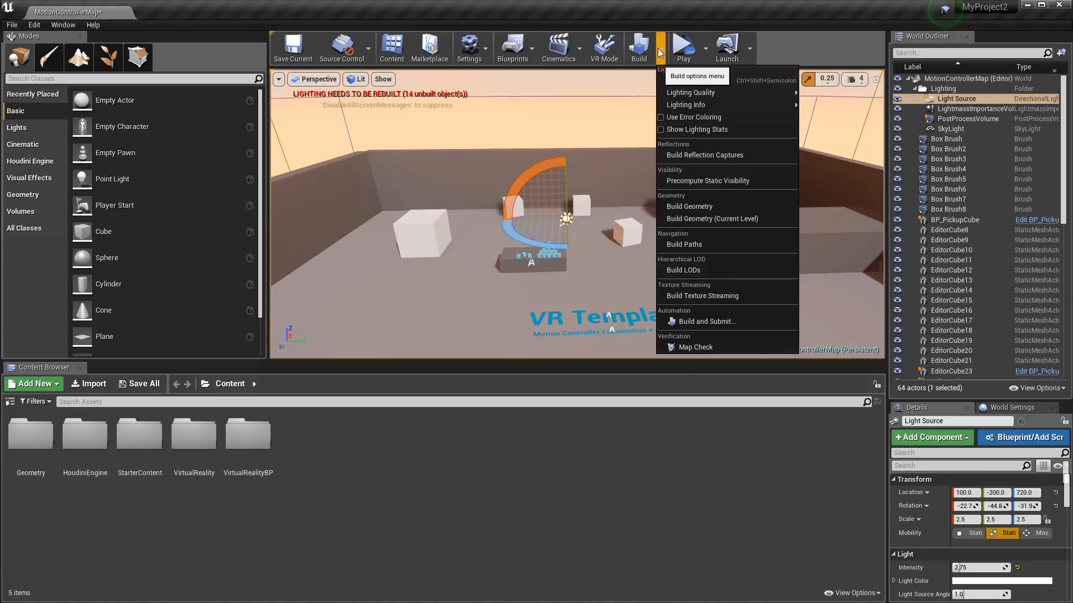
{"action": "left_click", "coordinate": [682, 79]}
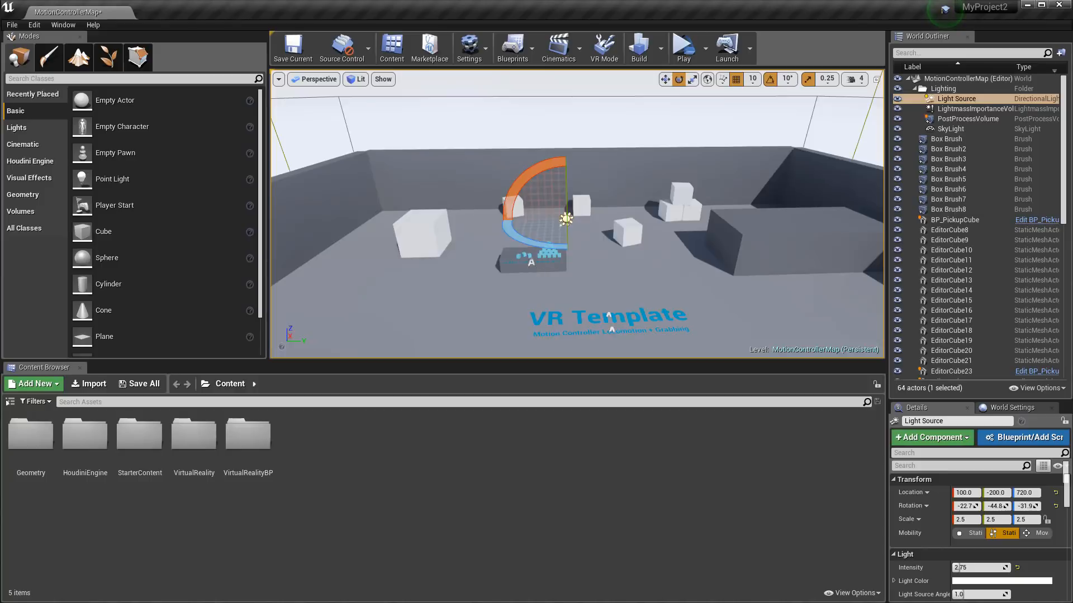
Look around the relit room and select the SkyLight to view its properties.
{"action": "right_click_drag", "start_coordinate": [552, 268], "coordinate": [509, 270]}
{"action": "mouse_move", "coordinate": [689, 258]}
{"action": "right_mouse_down"}
{"action": "mouse_move", "coordinate": [648, 246]}
{"action": "mouse_move", "coordinate": [690, 259]}
{"action": "right_mouse_up"}
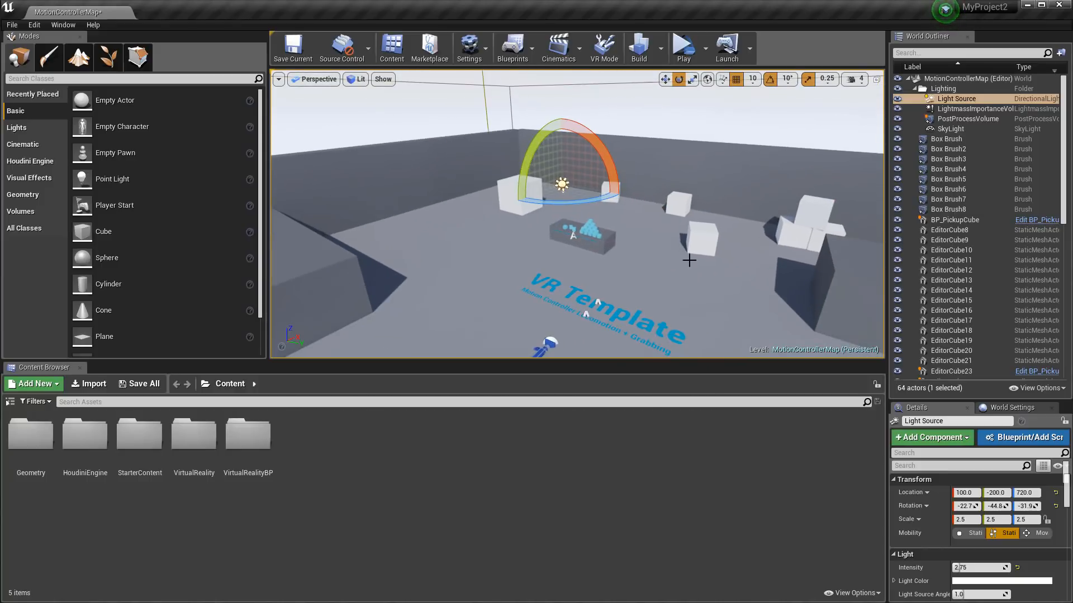
{"action": "left_click", "coordinate": [971, 129]}
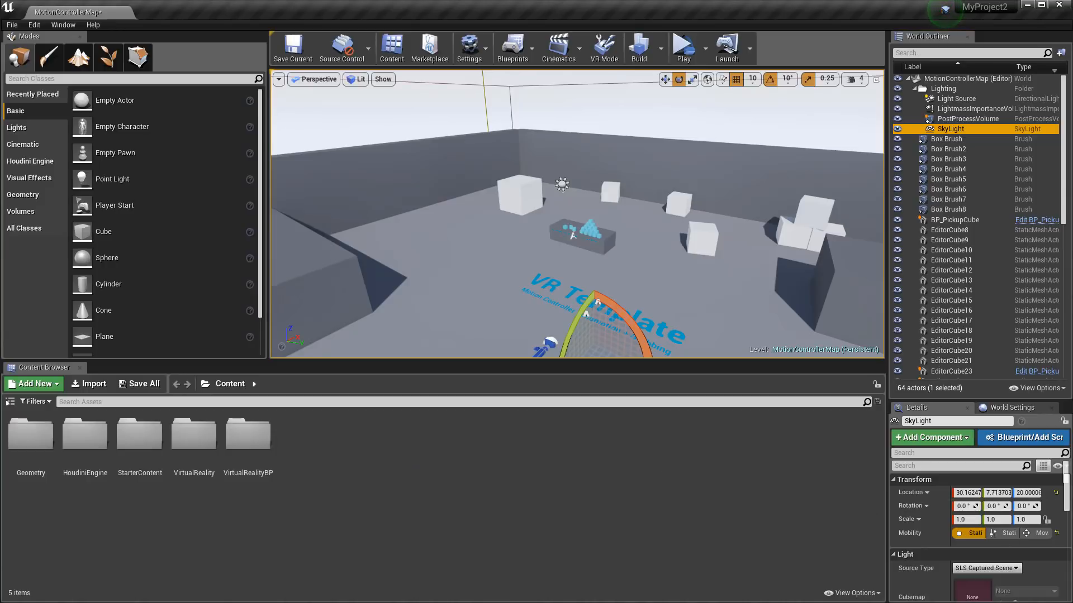
Import the station's final OBJ mesh from the D: drive into the Content folder with its materials and textures, using Import All.
{"action": "key", "text": "alt+Tab"}
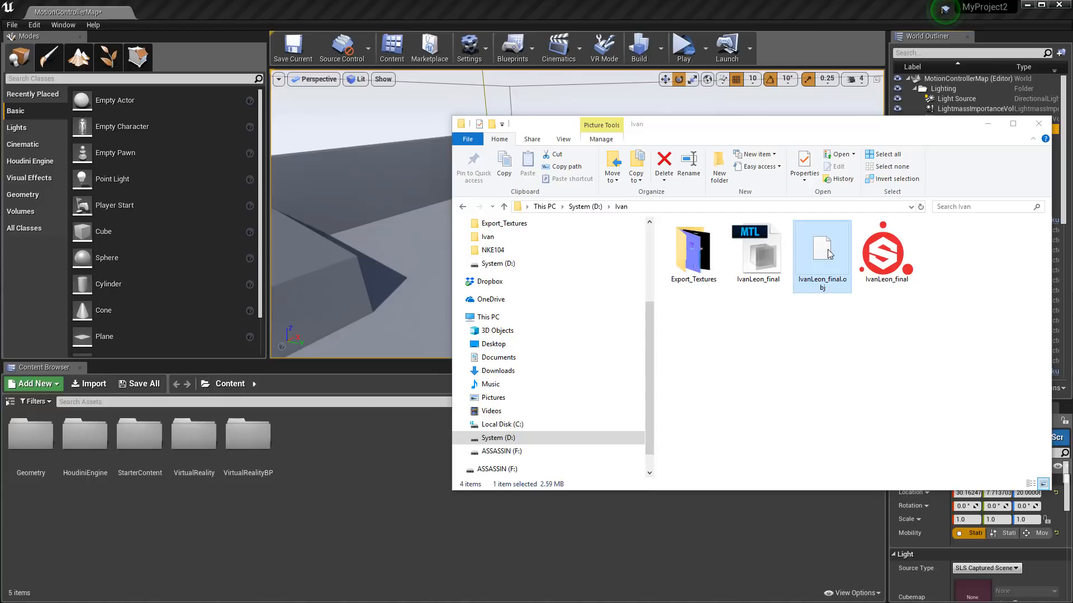
{"action": "left_click_drag", "start_coordinate": [827, 249], "coordinate": [708, 132]}
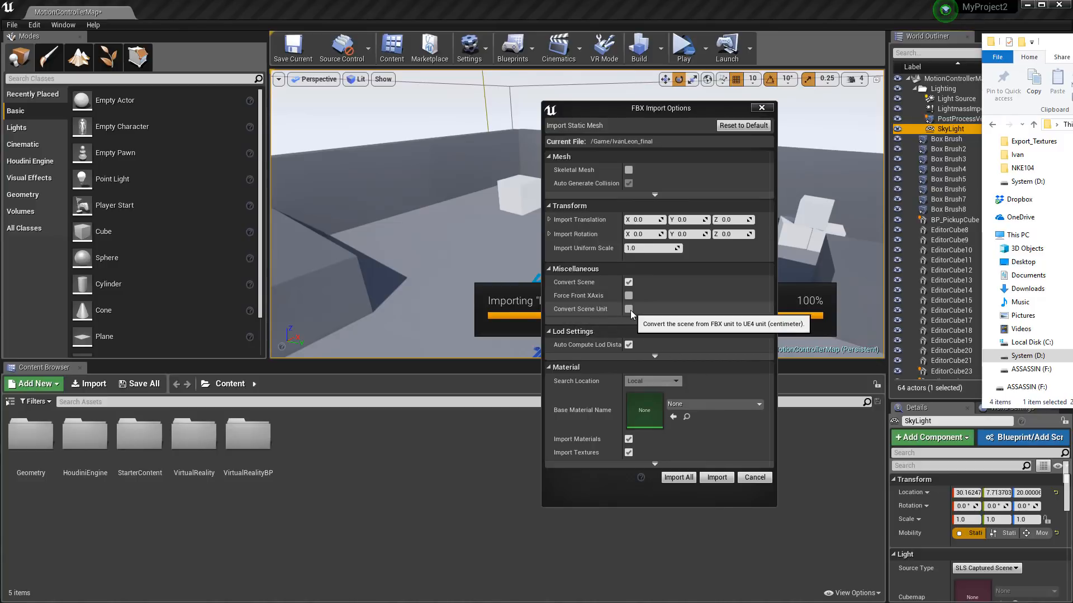
{"action": "left_click", "coordinate": [679, 478]}
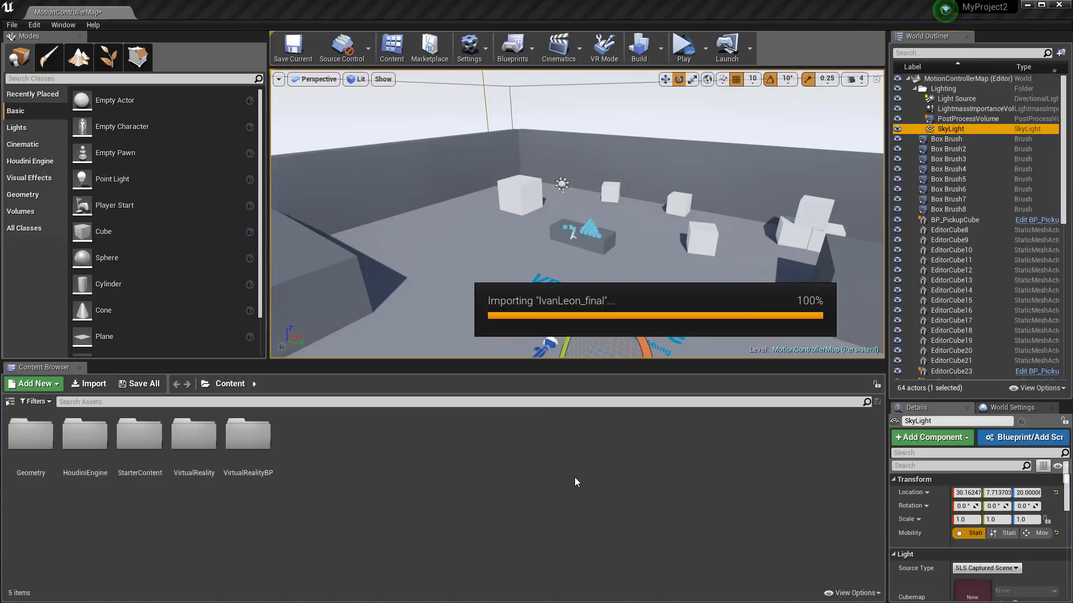
{"action": "left_click_drag", "start_coordinate": [287, 403], "coordinate": [371, 143]}
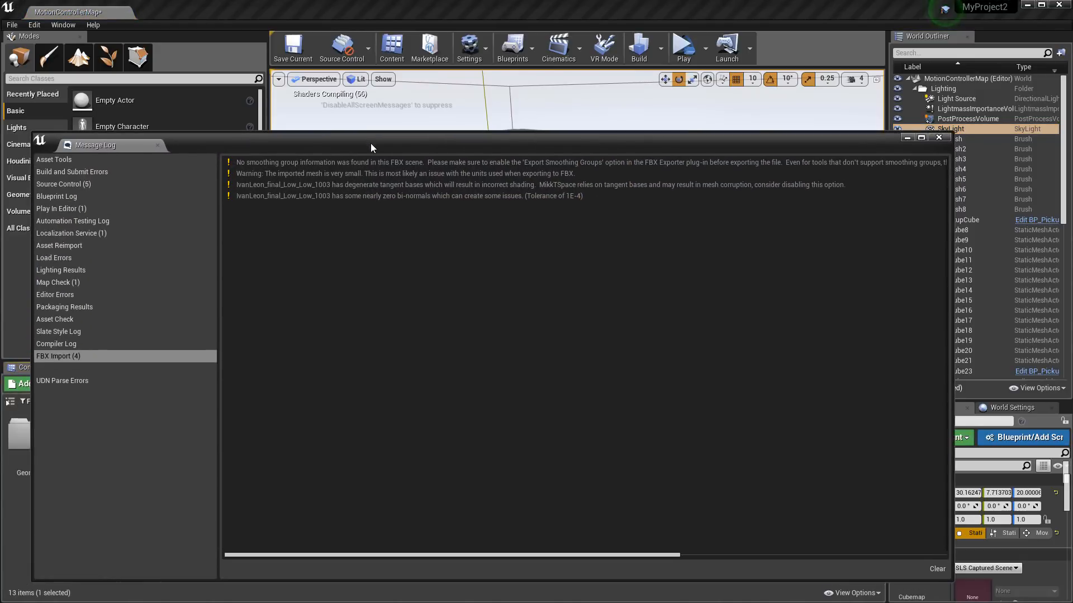
Close the import log and place the four imported station meshes together on the level floor at about -240, -410, 200.
{"action": "left_click", "coordinate": [939, 137]}
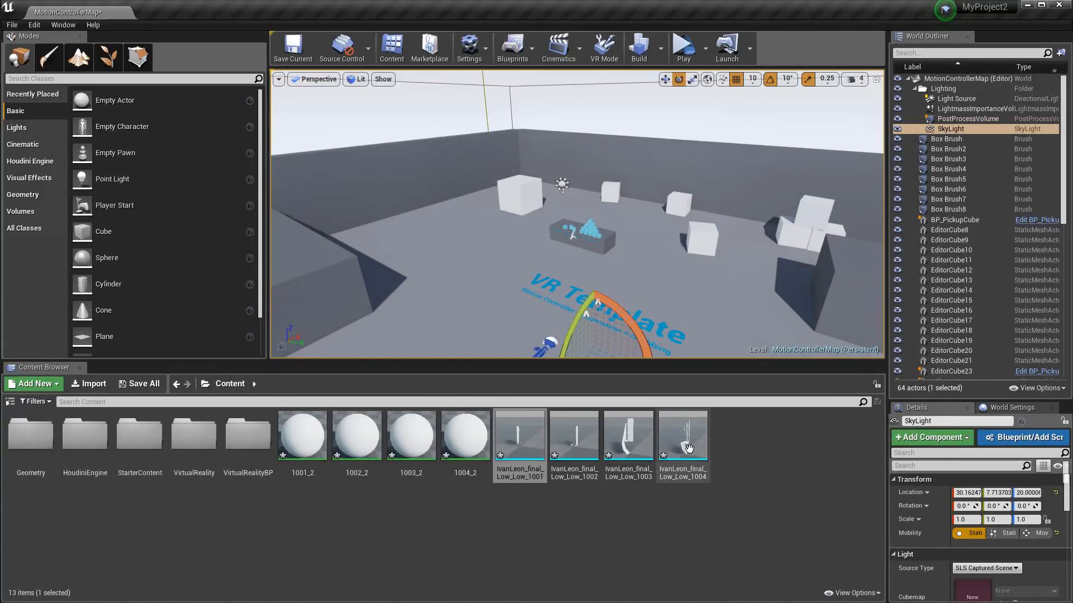
{"action": "left_click", "coordinate": [515, 505]}
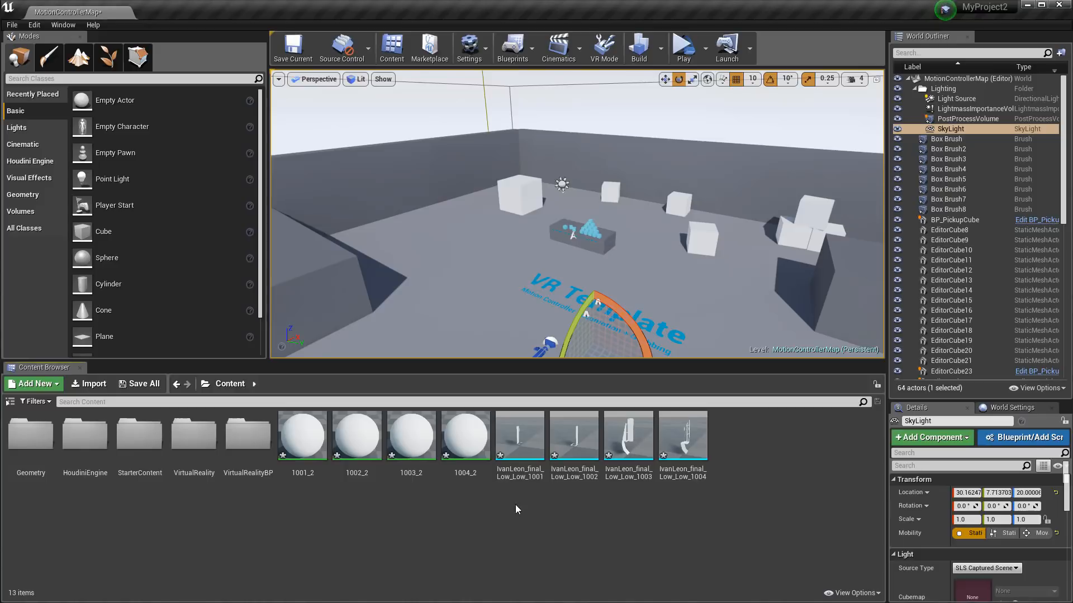
{"action": "left_click", "coordinate": [527, 438]}
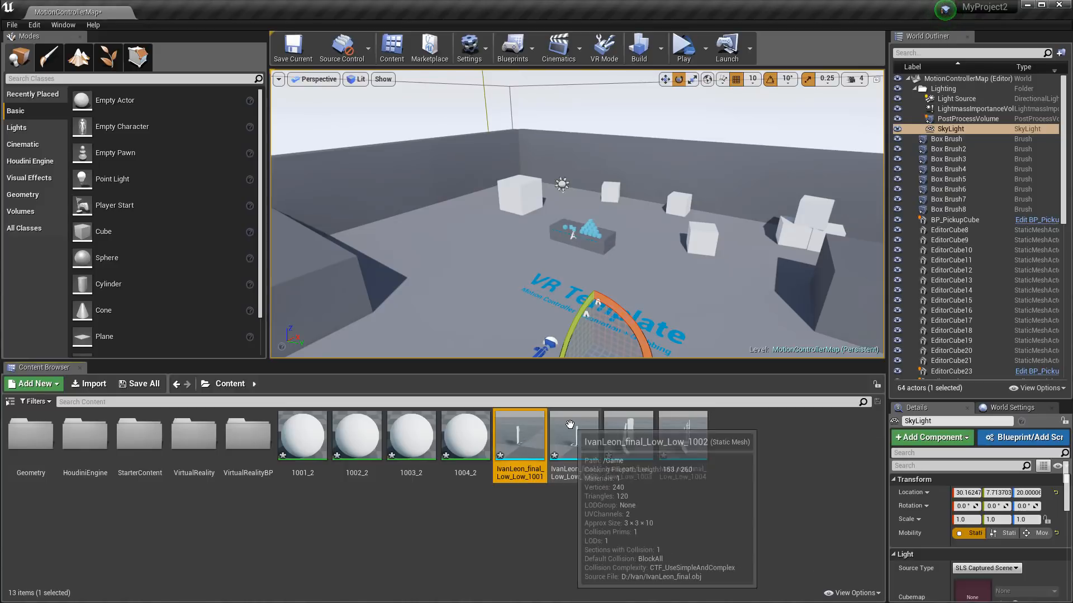
{"action": "left_click", "coordinate": [574, 437], "text": "ctrl"}
{"action": "left_click", "coordinate": [628, 438], "text": "ctrl"}
{"action": "left_click", "coordinate": [682, 438], "text": "ctrl"}
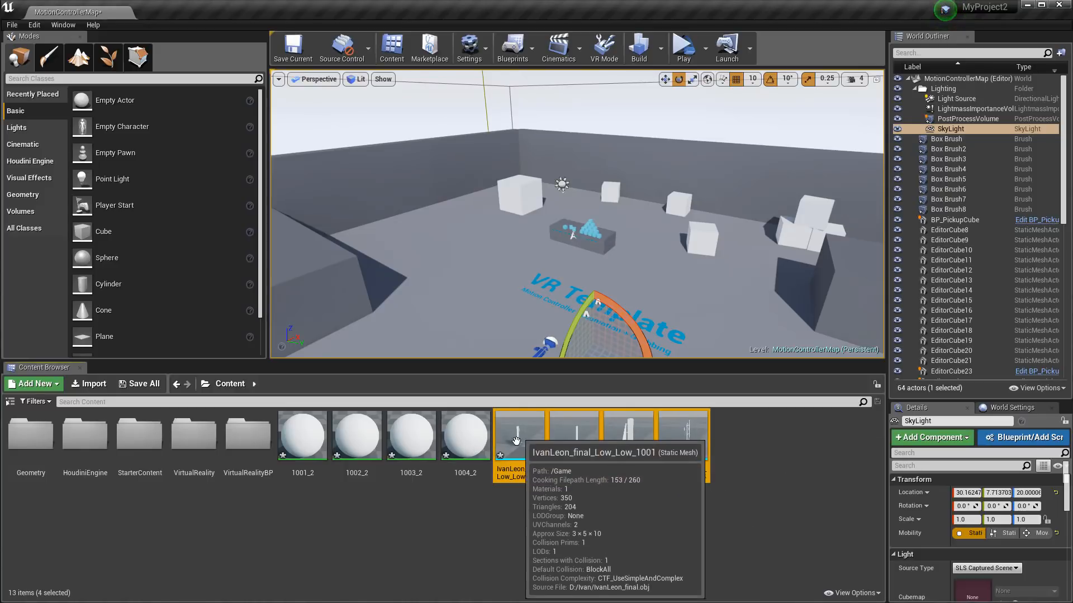
{"action": "left_click_drag", "start_coordinate": [484, 310], "coordinate": [459, 315]}
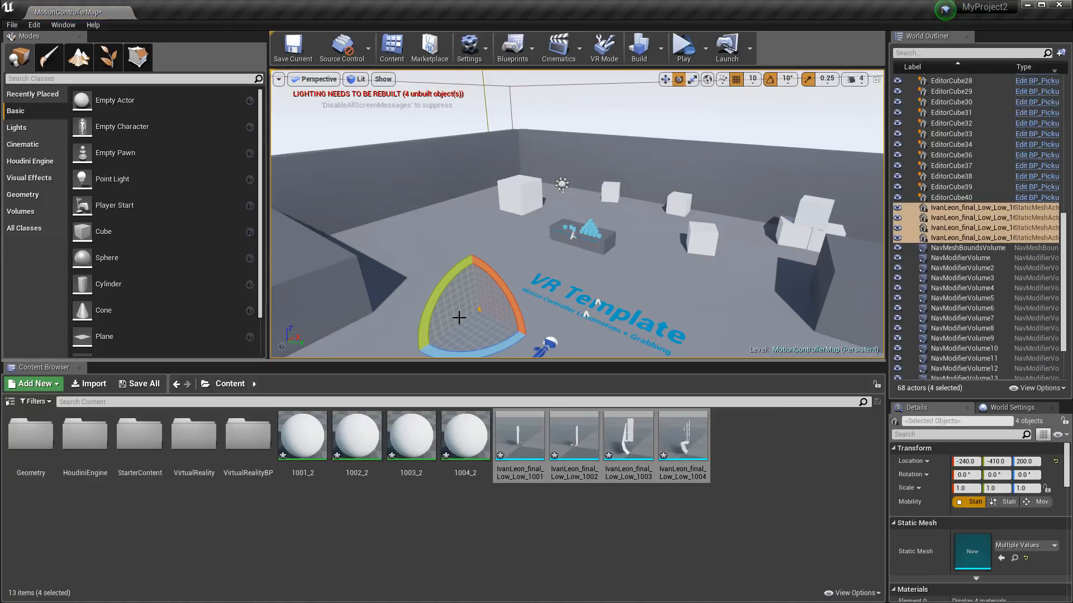
Scale the four station meshes uniformly to 74 and rotate them 90 degrees about X so the station stands upright.
{"action": "key", "text": "r"}
{"action": "left_click_drag", "start_coordinate": [476, 312], "coordinate": [542, 343]}
{"action": "key", "text": "e"}
{"action": "key", "text": "r"}
{"action": "key", "text": "e"}
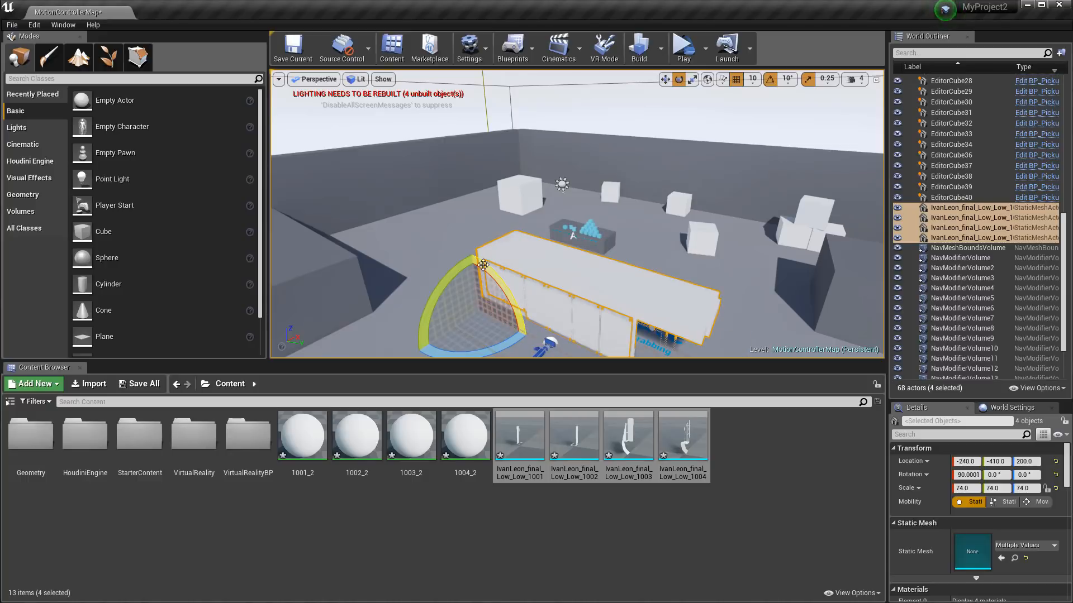
Raise the station meshes and move them away from the floor lettering to about -90, -1250, 290.
{"action": "key", "text": "w"}
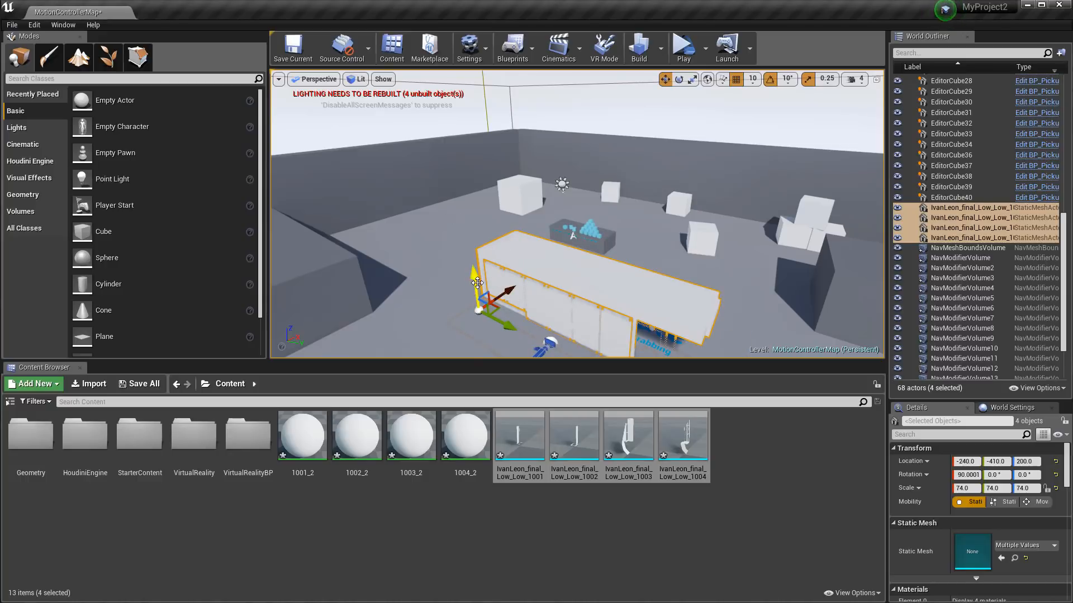
{"action": "left_click_drag", "start_coordinate": [477, 283], "coordinate": [477, 264]}
{"action": "left_click_drag", "start_coordinate": [508, 307], "coordinate": [402, 207]}
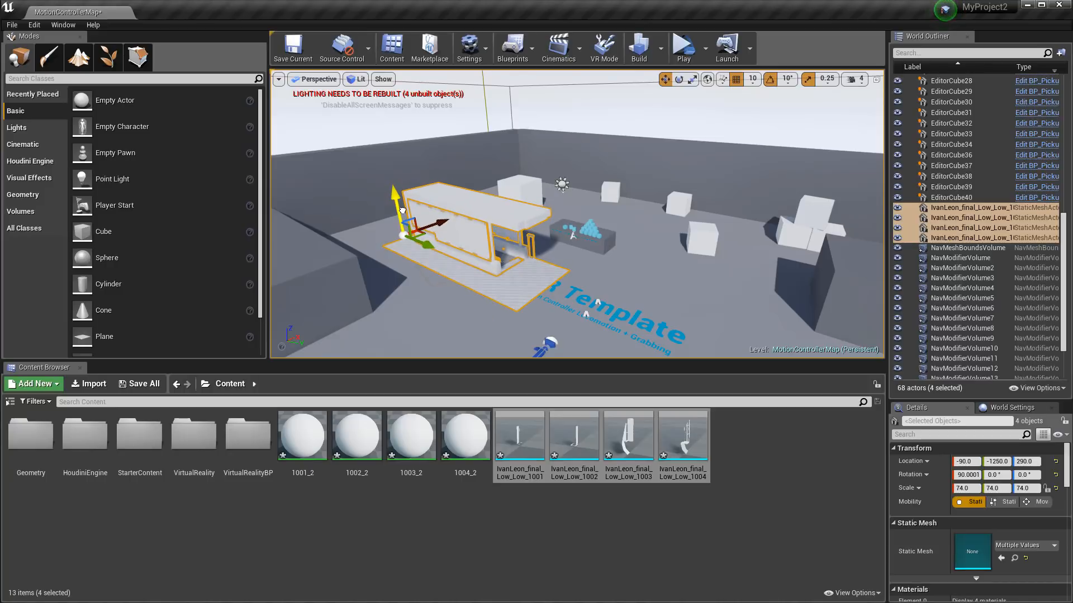
Scale the station meshes up to 87.5 and reposition them at about -270, -1250, 310.
{"action": "right_click_drag", "start_coordinate": [514, 268], "coordinate": [481, 224]}
{"action": "left_click_drag", "start_coordinate": [448, 246], "coordinate": [494, 225]}
{"action": "scroll", "coordinate": [422, 275], "scroll_direction": "down", "scroll_amount": 5}
{"action": "left_click_drag", "start_coordinate": [479, 182], "coordinate": [478, 185]}
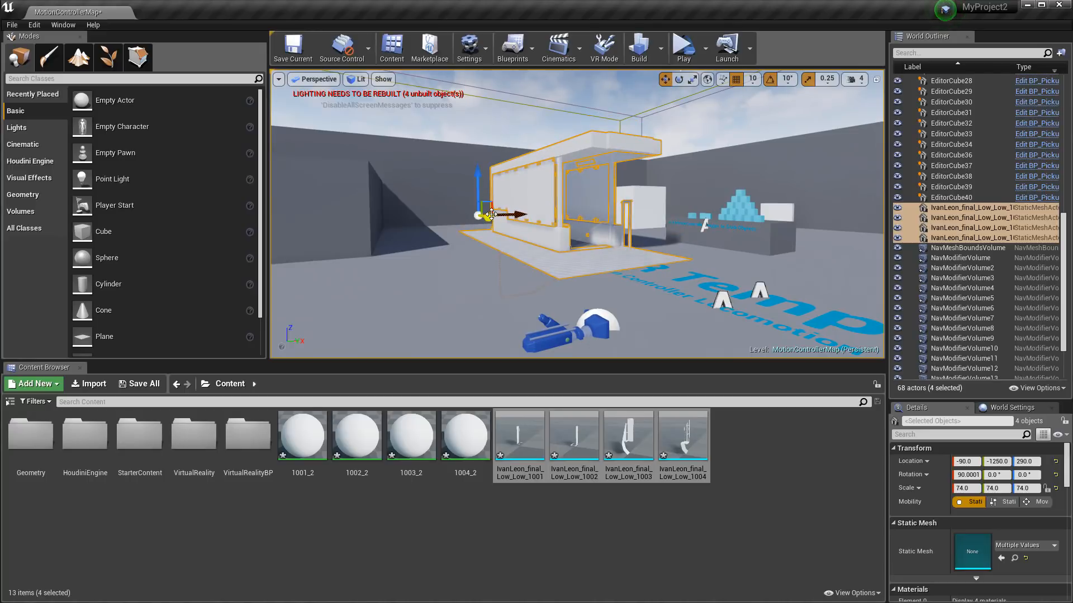
{"action": "key", "text": "e"}
{"action": "key", "text": "r"}
{"action": "mouse_move", "coordinate": [473, 214]}
{"action": "left_mouse_down"}
{"action": "mouse_move", "coordinate": [477, 190]}
{"action": "mouse_move", "coordinate": [506, 211]}
{"action": "mouse_move", "coordinate": [485, 213]}
{"action": "left_mouse_up"}
{"action": "key", "text": "w"}
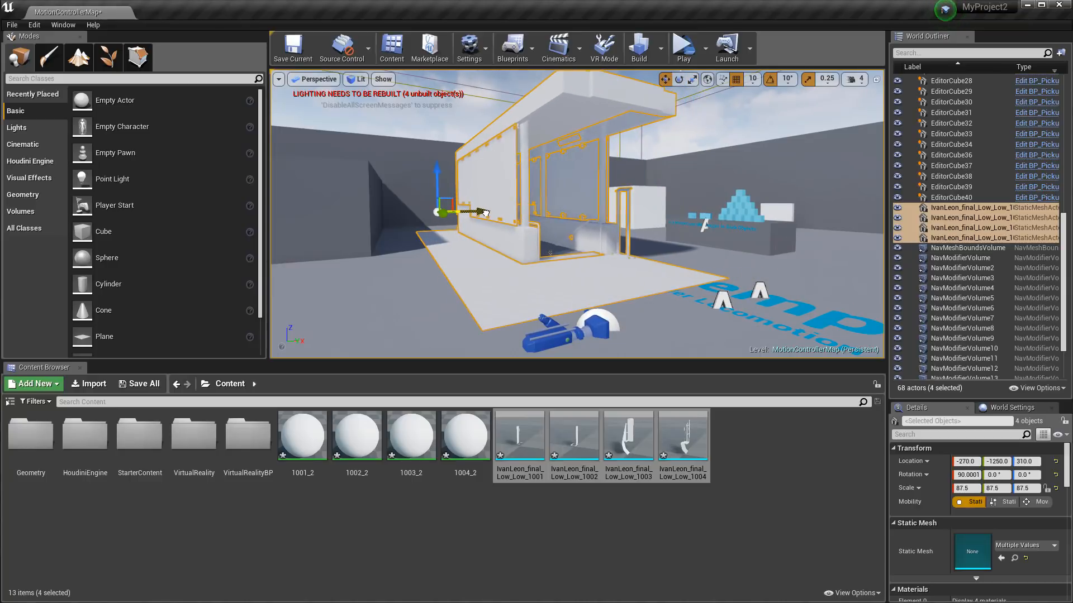
Widen the World Outliner and highlight the station mesh actors one by one to identify which part each represents.
{"action": "left_click_drag", "start_coordinate": [387, 208], "coordinate": [370, 230], "text": "alt"}
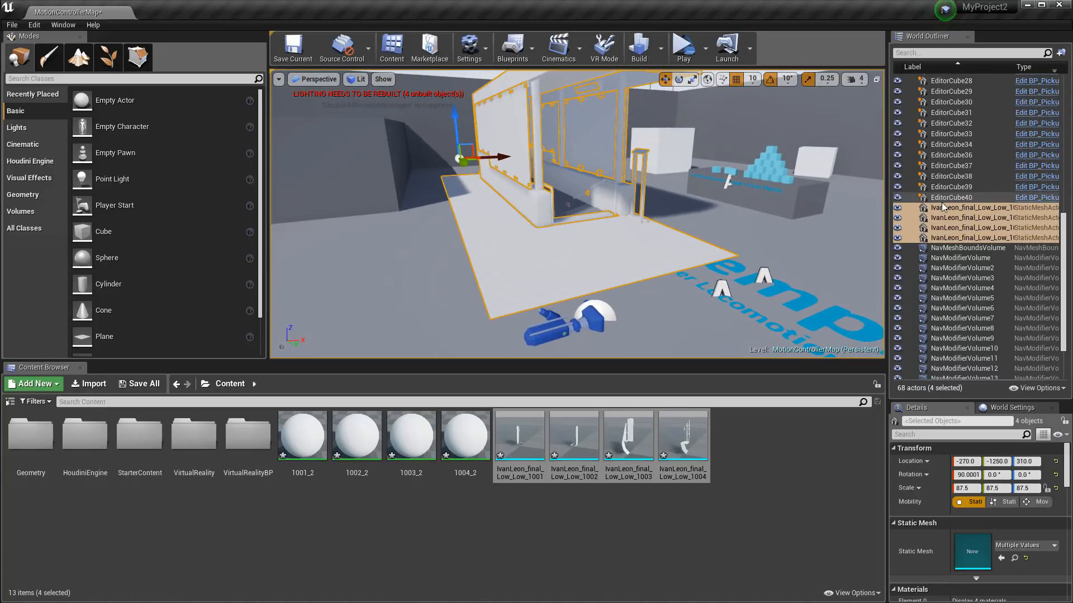
{"action": "left_click", "coordinate": [950, 249]}
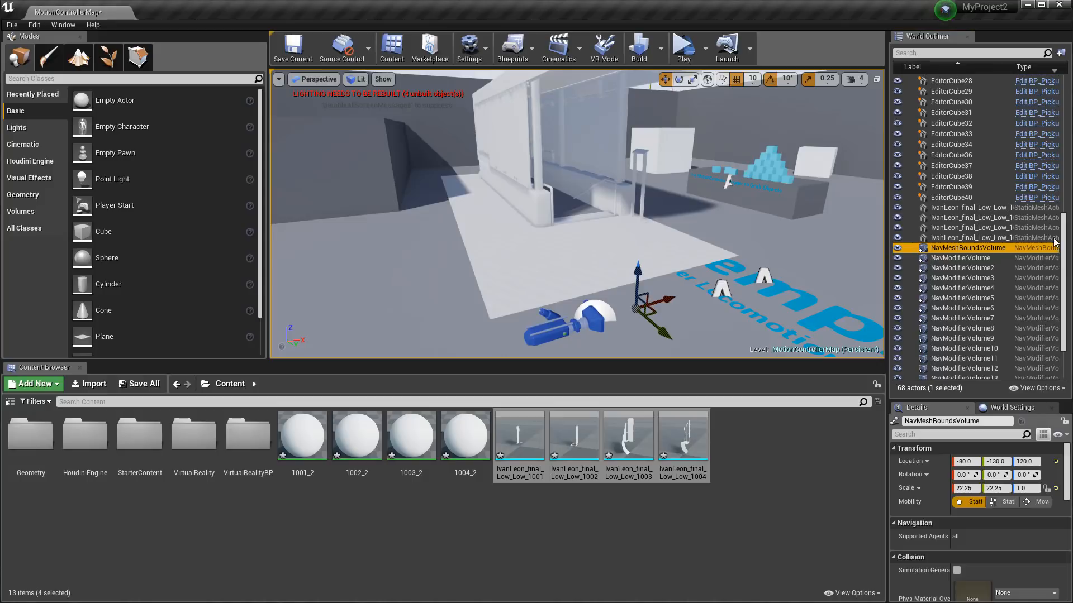
{"action": "left_click_drag", "start_coordinate": [887, 180], "coordinate": [817, 181]}
{"action": "left_click", "coordinate": [910, 219]}
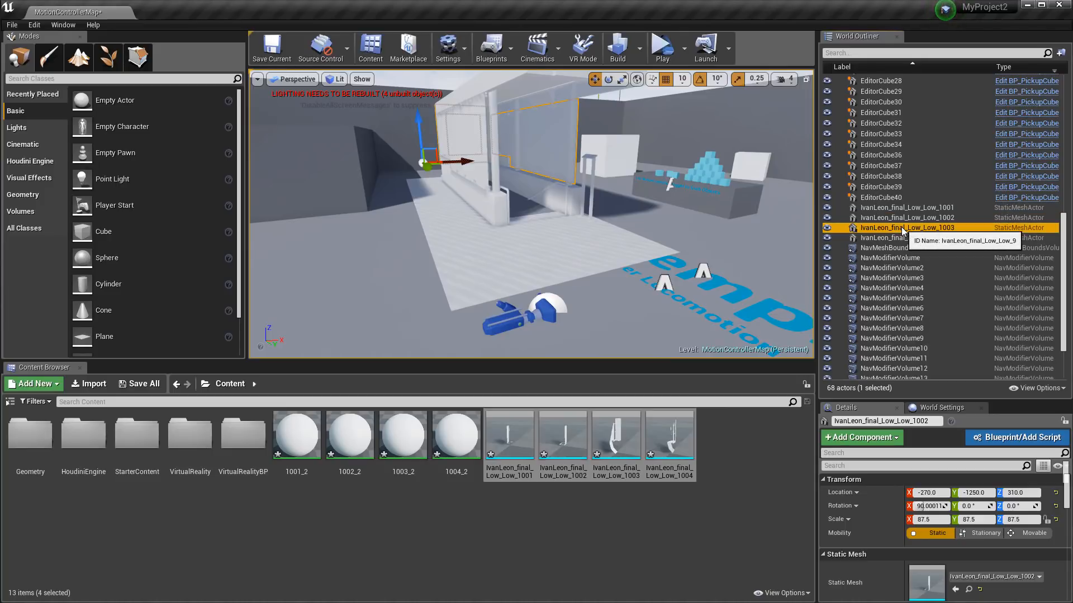
{"action": "left_click", "coordinate": [902, 237]}
{"action": "left_click", "coordinate": [901, 207]}
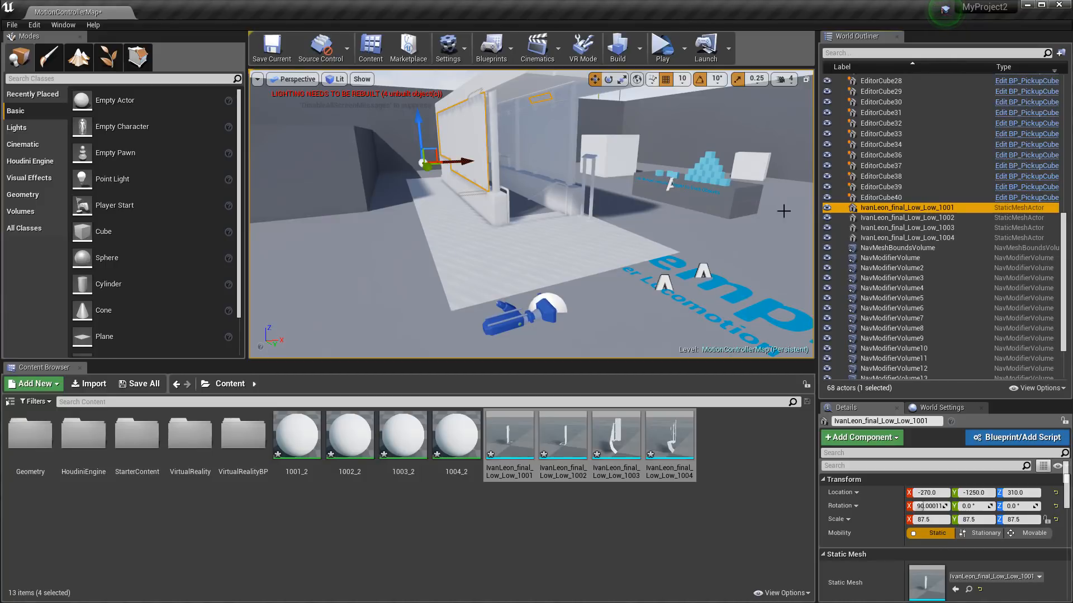
Rename the station mesh actor ending in 1001 as Subway_LEFT_GLASS.
{"action": "double_click", "coordinate": [923, 209]}
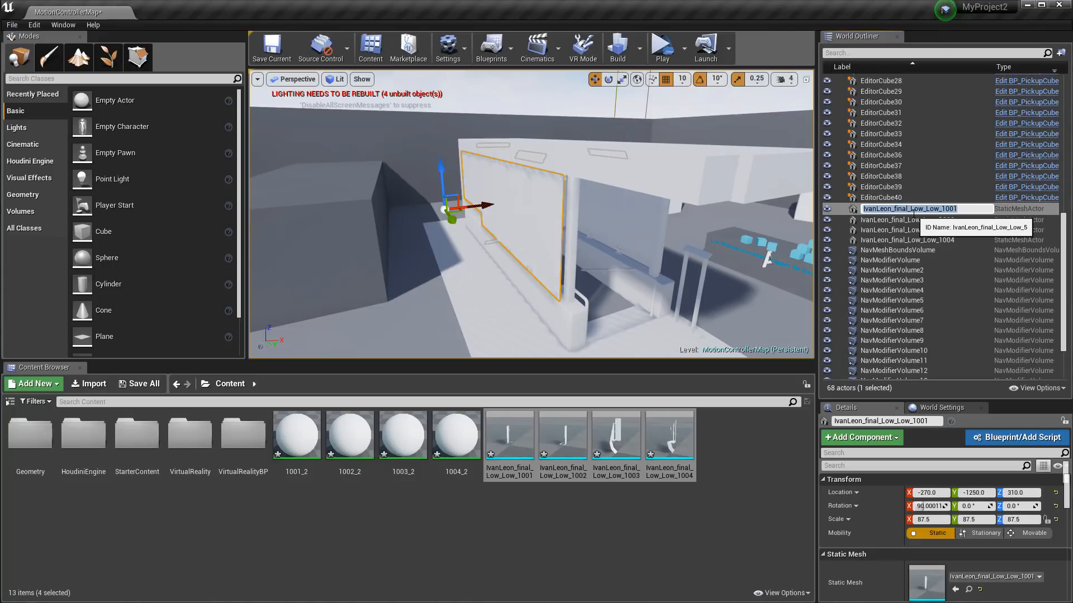
{"action": "type", "text": "Subway_LEFT_GLASS"}
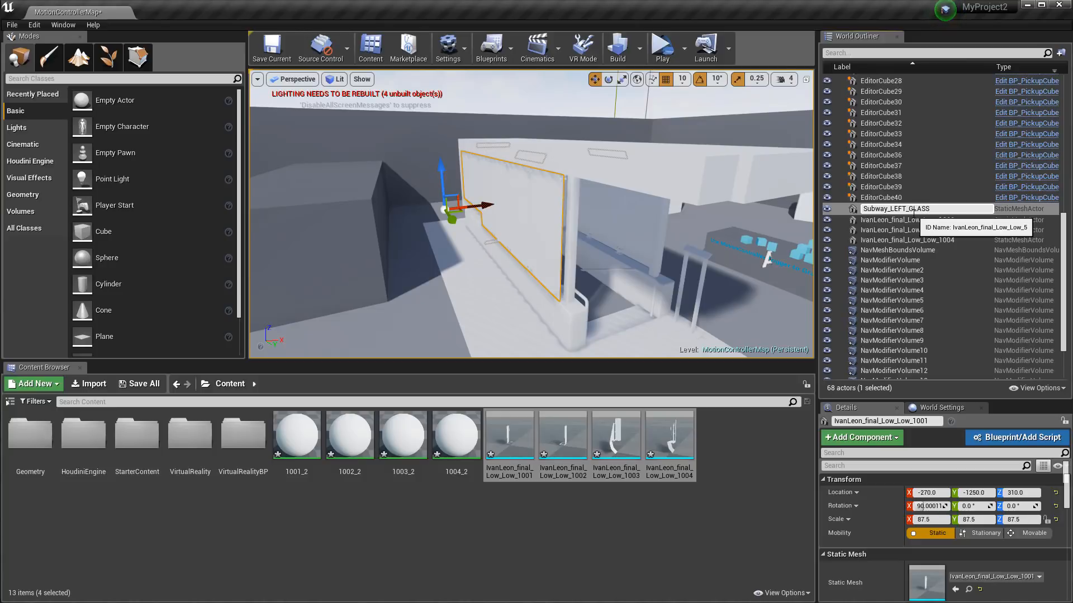
{"action": "key", "text": "Return"}
Rename the station mesh actor ending in 1002 as SUBWAY_Right_Glass.
{"action": "left_click", "coordinate": [897, 208]}
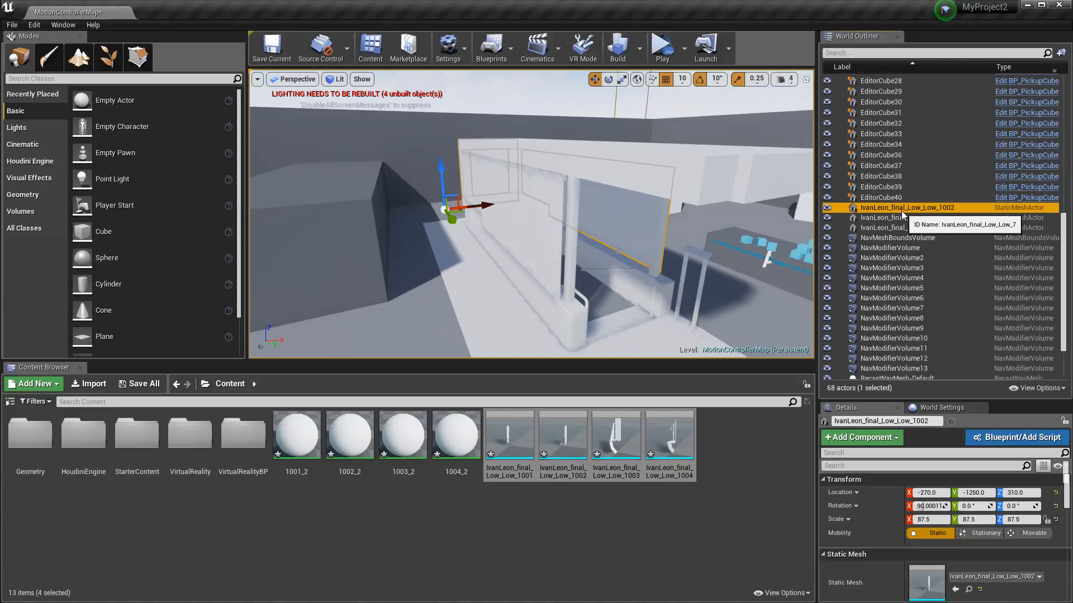
{"action": "double_click", "coordinate": [897, 209]}
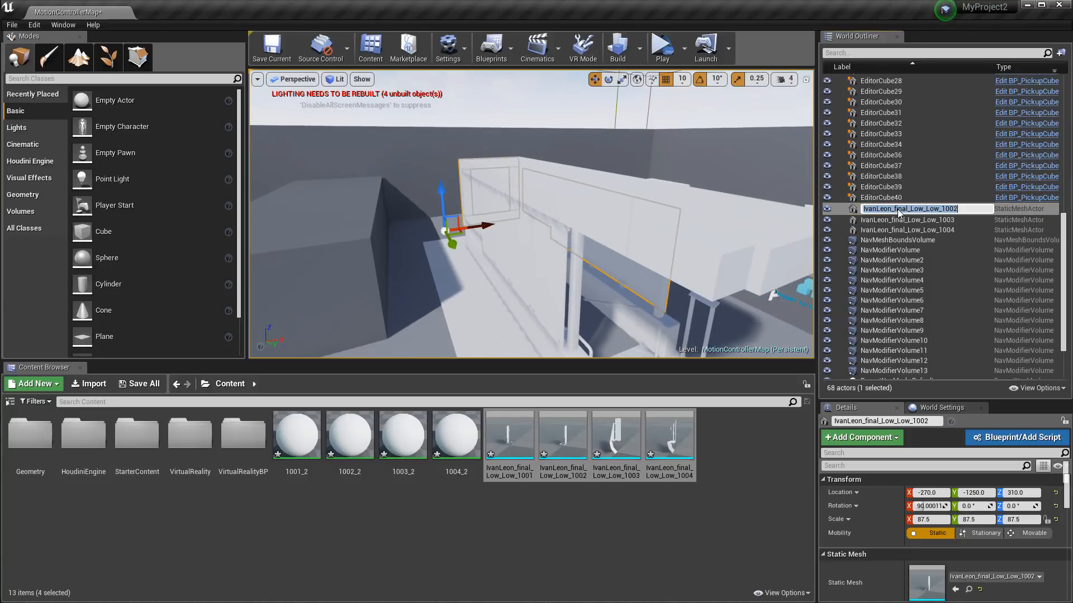
{"action": "type", "text": "SUBWAY_Right_Glass"}
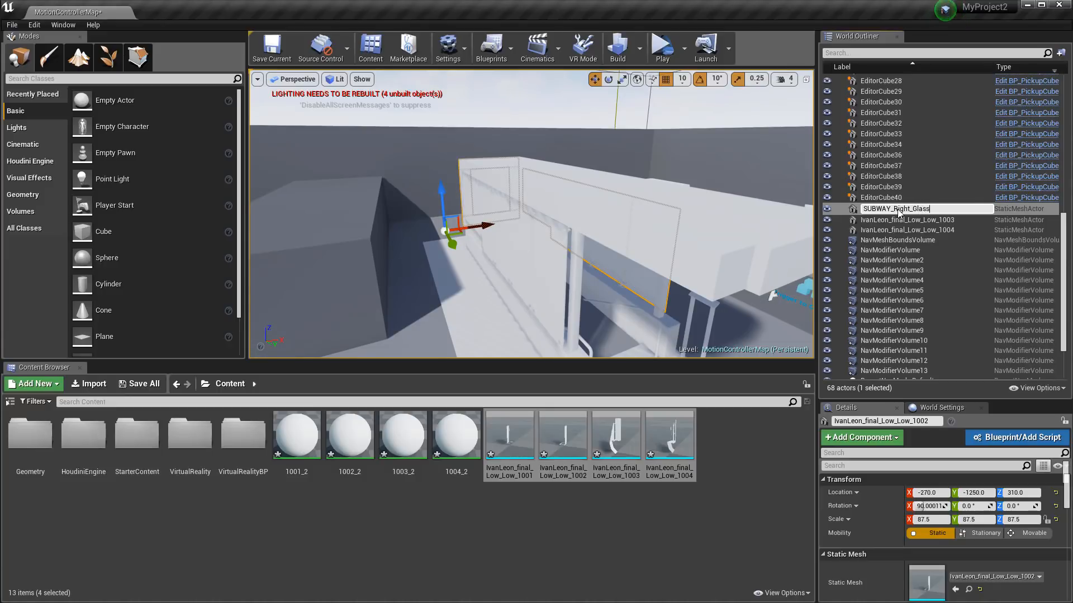
{"action": "key", "text": "Return"}
Rename the station mesh actor ending in 1003 as SUBWAY_Left_Side.
{"action": "left_click", "coordinate": [897, 209]}
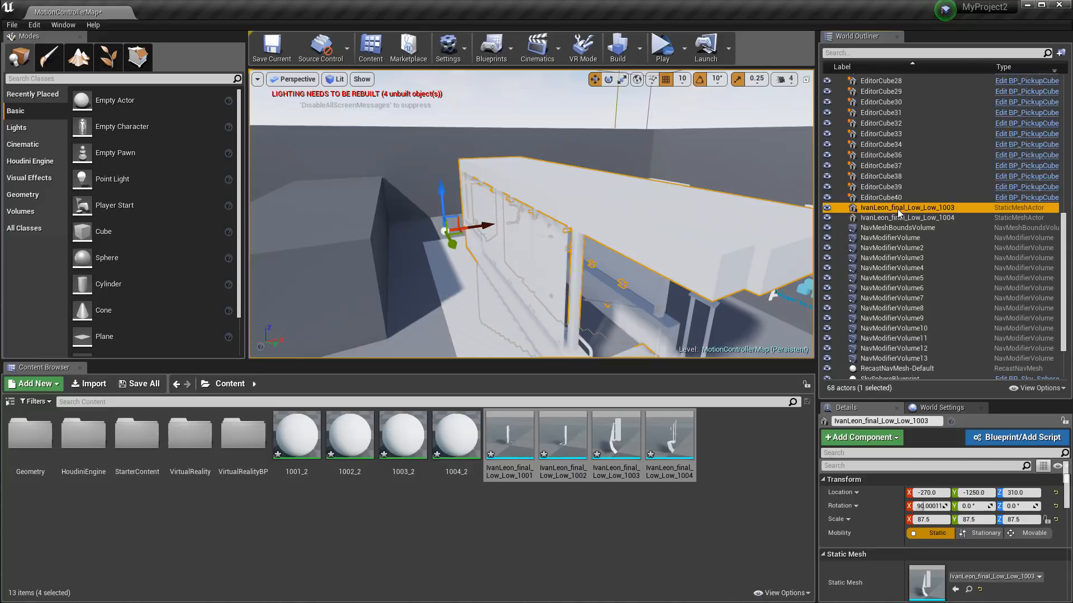
{"action": "double_click", "coordinate": [897, 209]}
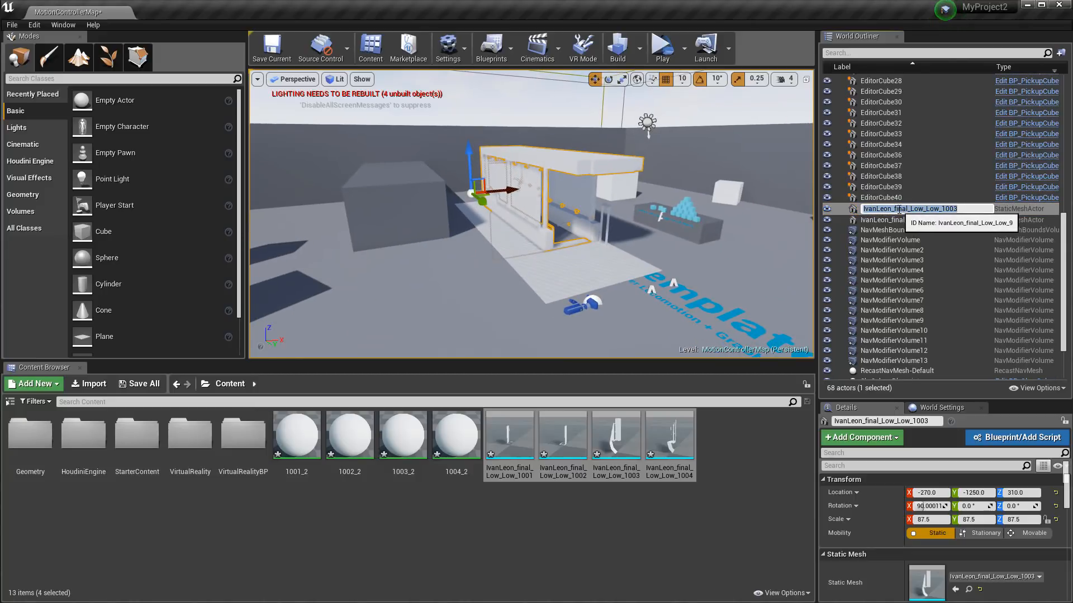
{"action": "type", "text": "SUBWAY_Left_S"}
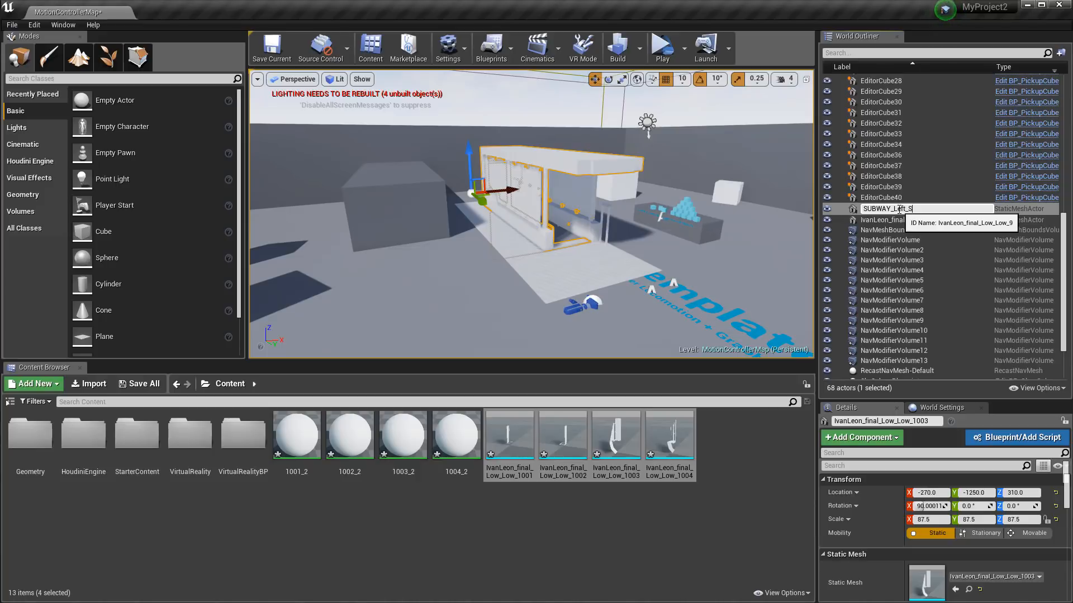
{"action": "type", "text": "ide"}
{"action": "key", "text": "Return"}
Rename the station mesh actor ending in 1004 as SUBWAY_Right_Side.
{"action": "left_click", "coordinate": [897, 209]}
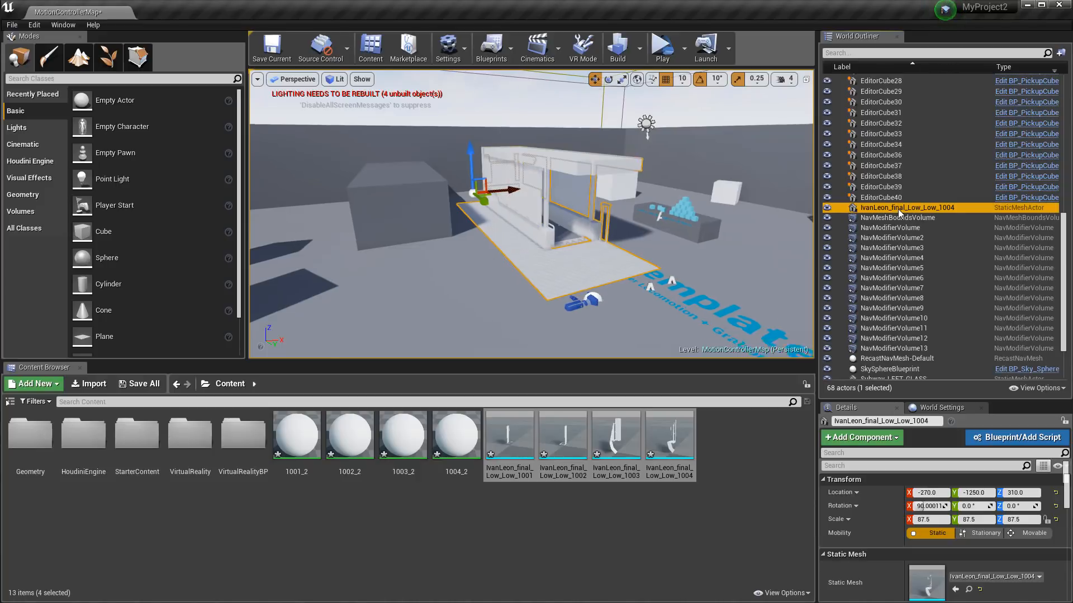
{"action": "double_click", "coordinate": [897, 209]}
{"action": "type", "text": "Subway"}
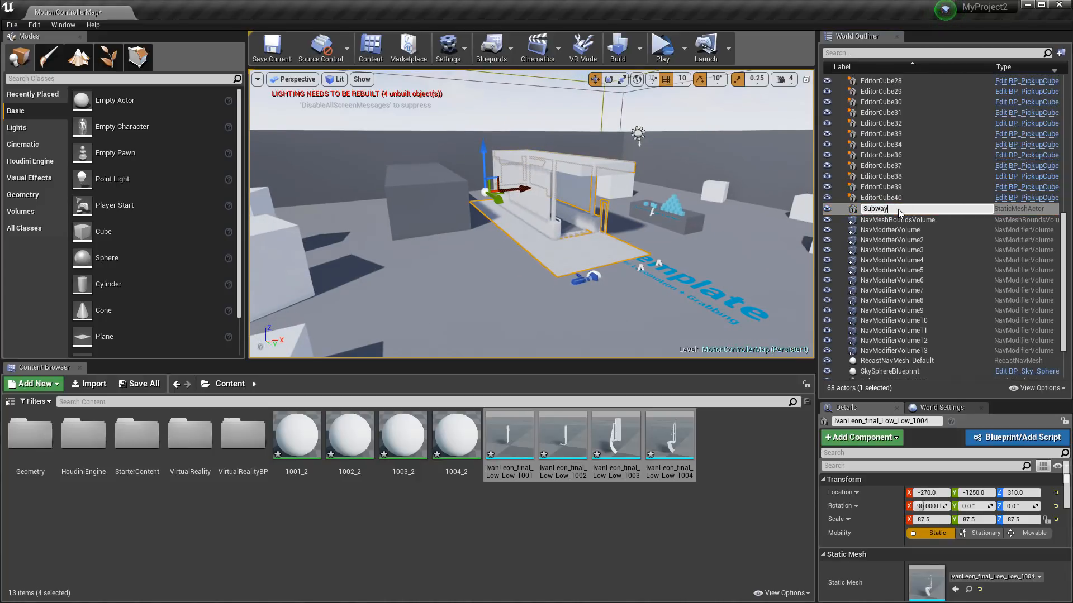
{"action": "type", "text": "w"}
{"action": "key", "text": "BackSpace"}
{"action": "key", "text": "BackSpace"}
{"action": "key", "text": "BackSpace"}
{"action": "type", "text": "UBWAY_Rig"}
{"action": "key", "text": "Return"}
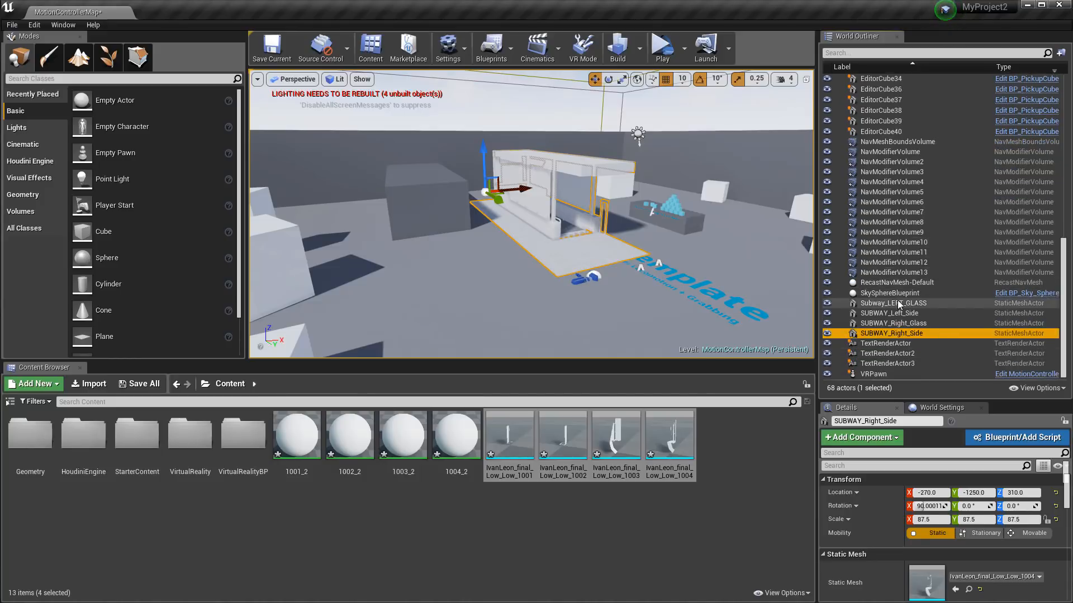
Select all four renamed Subway actors together to view their shared properties.
{"action": "left_click", "coordinate": [899, 303]}
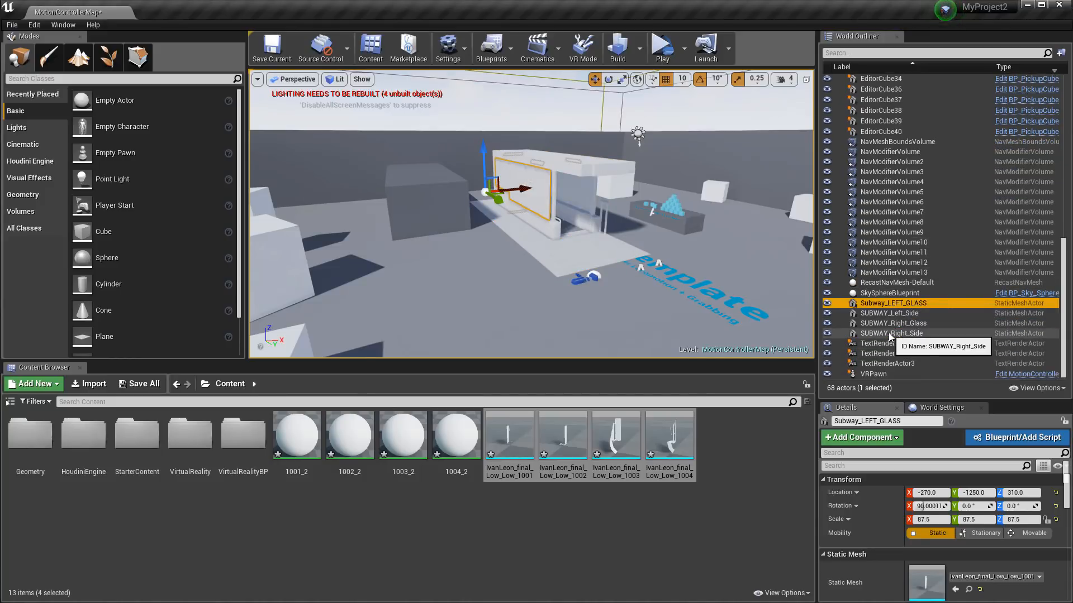
{"action": "left_click", "coordinate": [888, 333], "text": "shift"}
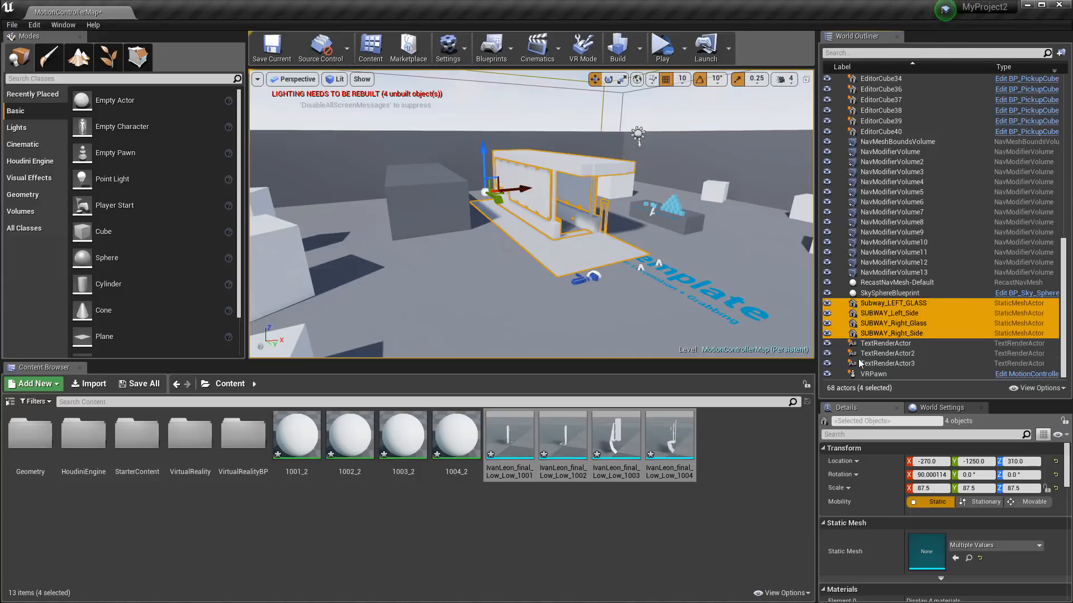
{"action": "left_click", "coordinate": [875, 314]}
{"action": "left_click", "coordinate": [888, 304]}
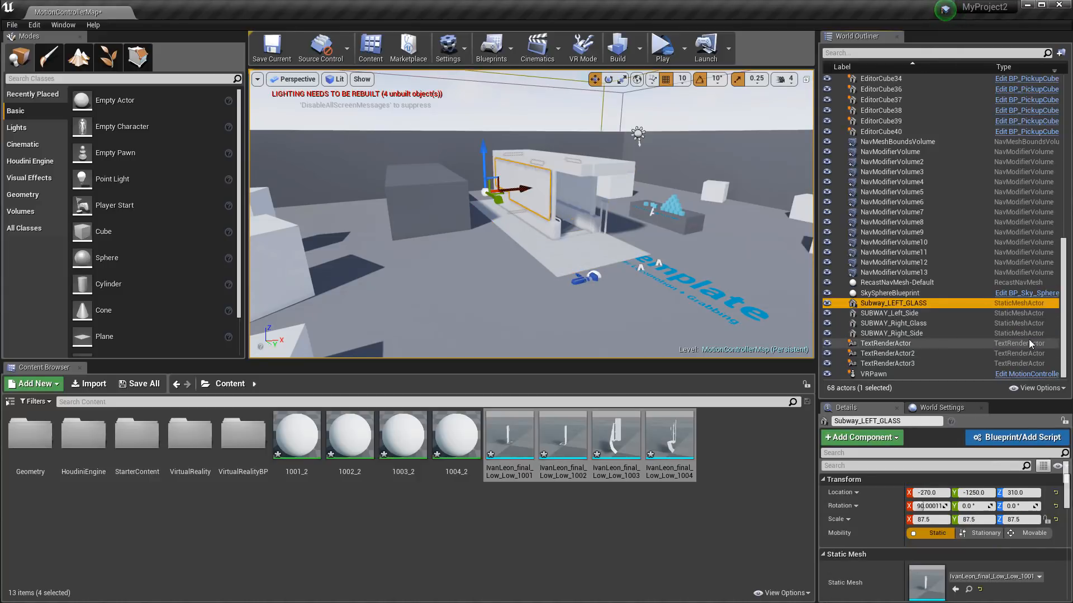
{"action": "left_click", "coordinate": [890, 333]}
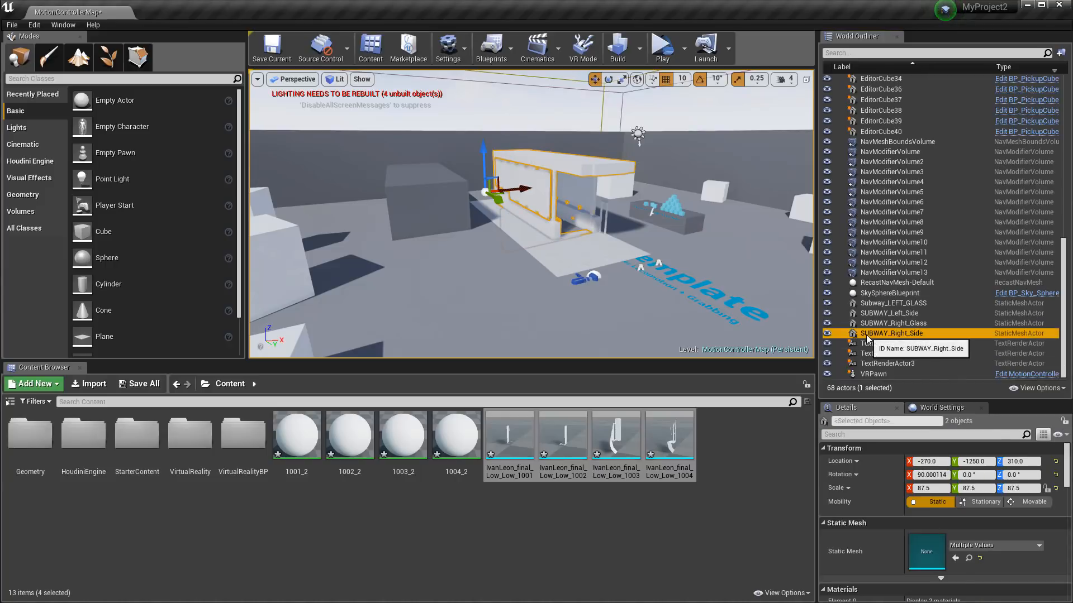
{"action": "left_click", "coordinate": [877, 305], "text": "shift"}
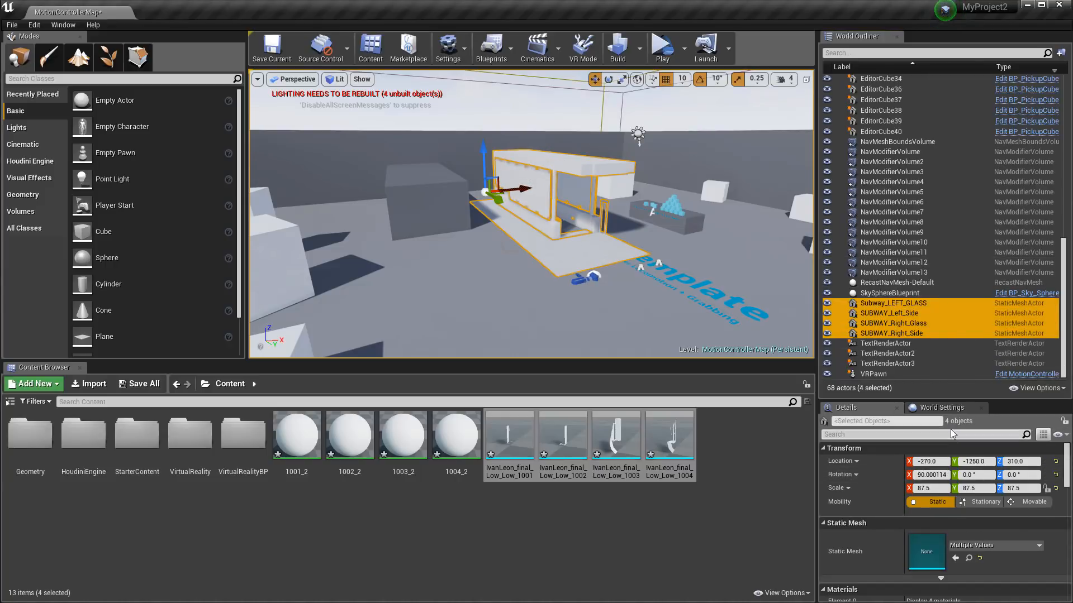
Enlarge the properties area, select Subway_LEFT_GLASS, and examine the level's World Settings.
{"action": "left_click", "coordinate": [927, 407]}
{"action": "left_click_drag", "start_coordinate": [923, 399], "coordinate": [922, 297]}
{"action": "scroll", "coordinate": [865, 242], "scroll_direction": "down", "scroll_amount": 3}
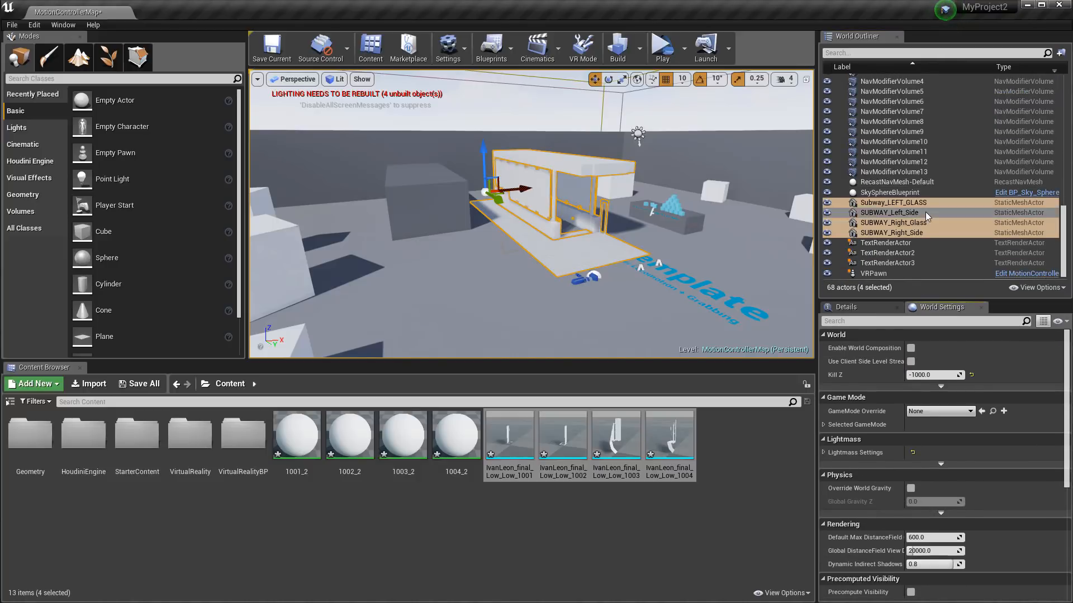
{"action": "left_click", "coordinate": [872, 234]}
{"action": "left_click", "coordinate": [888, 204]}
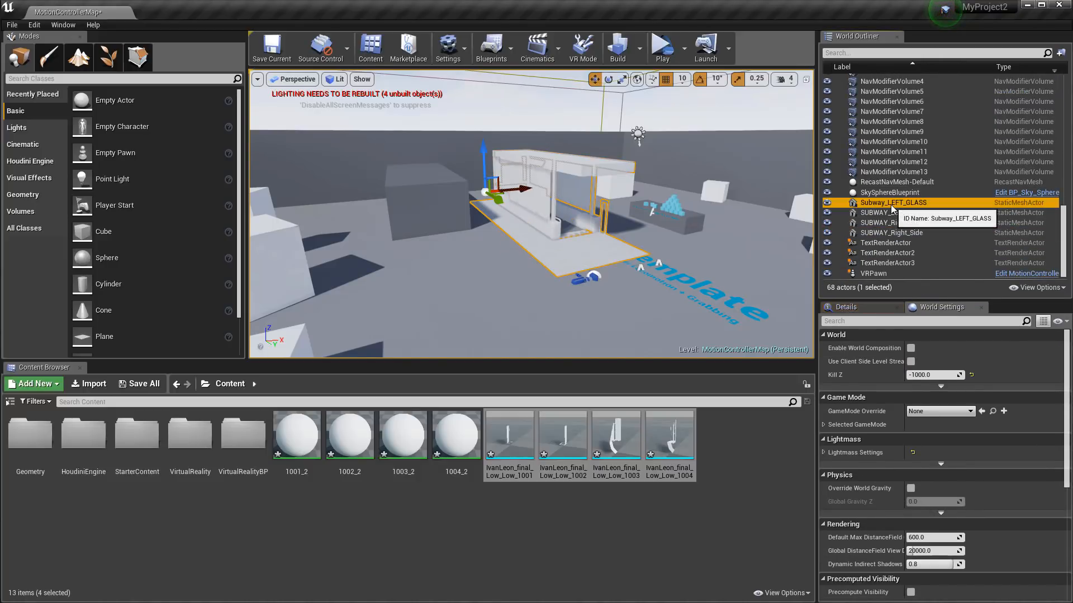
{"action": "left_click", "coordinate": [884, 234], "text": "shift"}
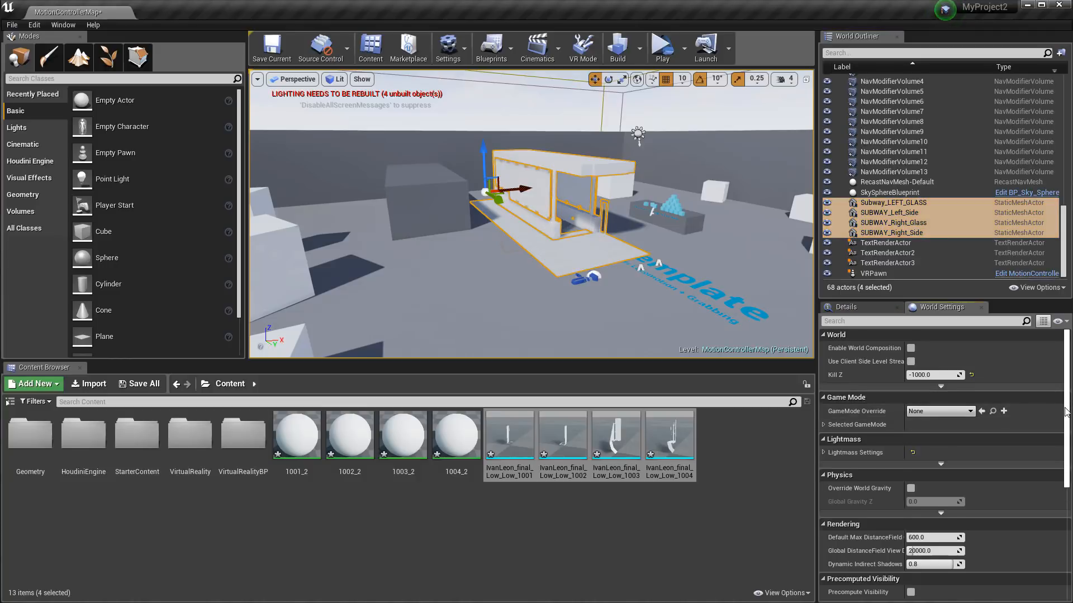
{"action": "left_click_drag", "start_coordinate": [1066, 392], "coordinate": [1071, 415]}
{"action": "left_click", "coordinate": [897, 203]}
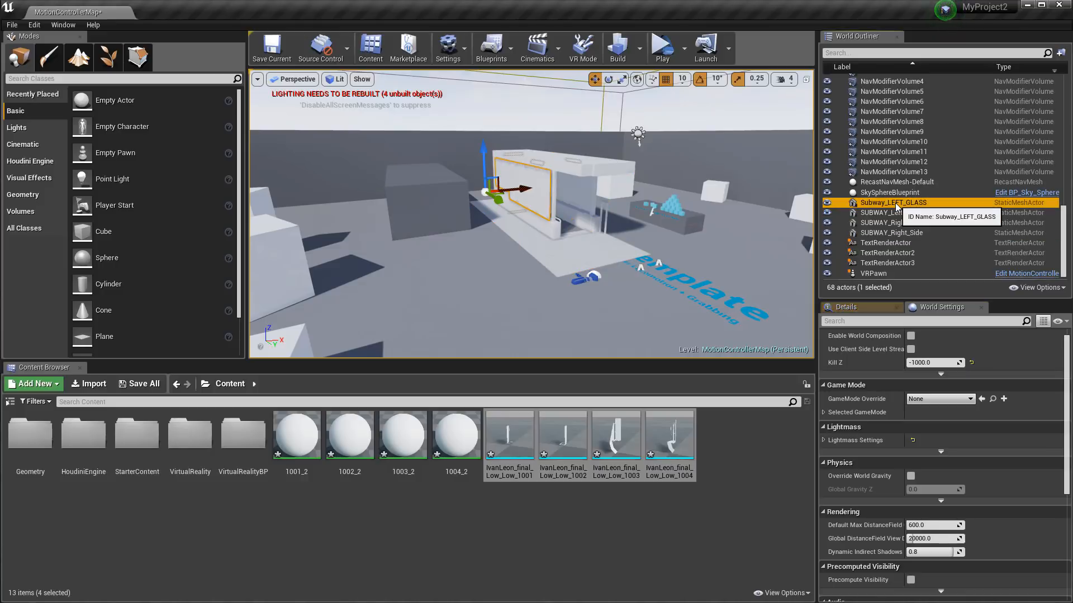
{"action": "scroll", "coordinate": [959, 431], "scroll_direction": "down", "scroll_amount": 4}
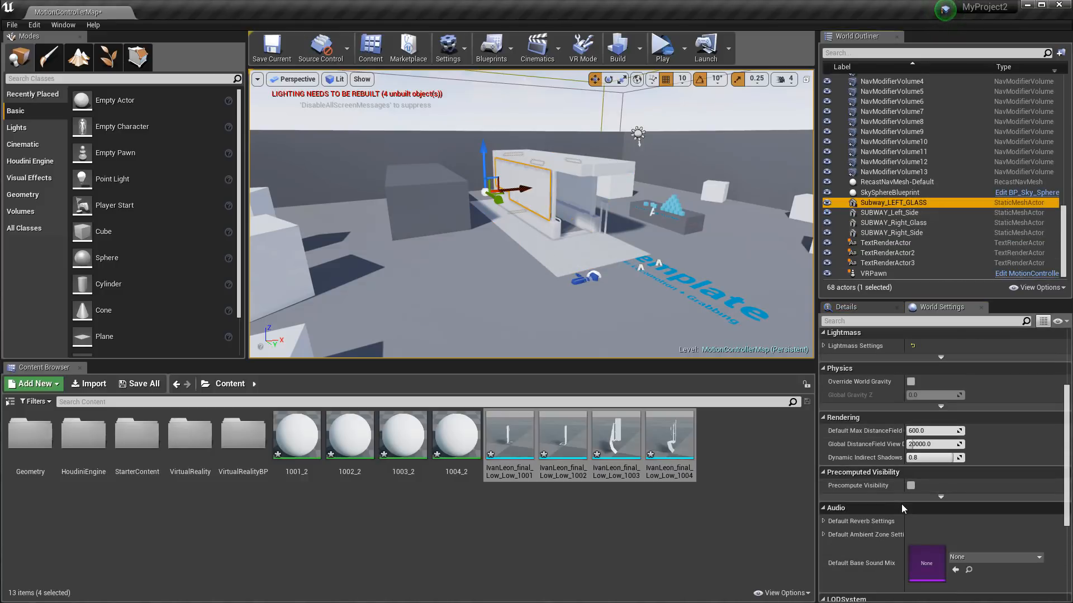
Set the collision preset of all four Subway station actors to NoCollision and check it on the right and left side meshes.
{"action": "scroll", "coordinate": [901, 504], "scroll_direction": "down", "scroll_amount": 6}
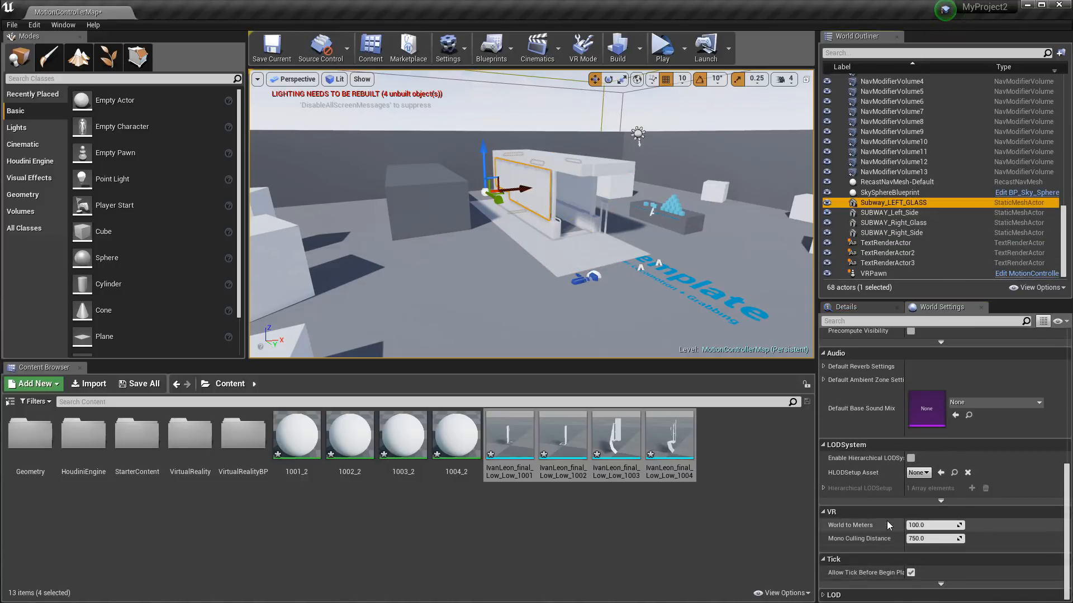
{"action": "scroll", "coordinate": [888, 525], "scroll_direction": "up", "scroll_amount": 4}
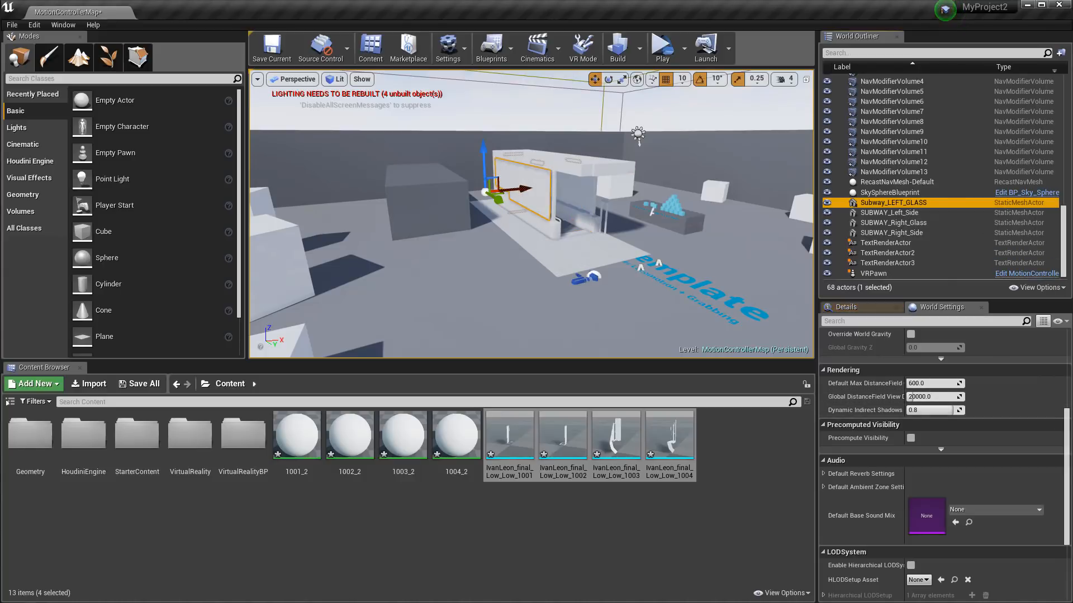
{"action": "left_click", "coordinate": [880, 309]}
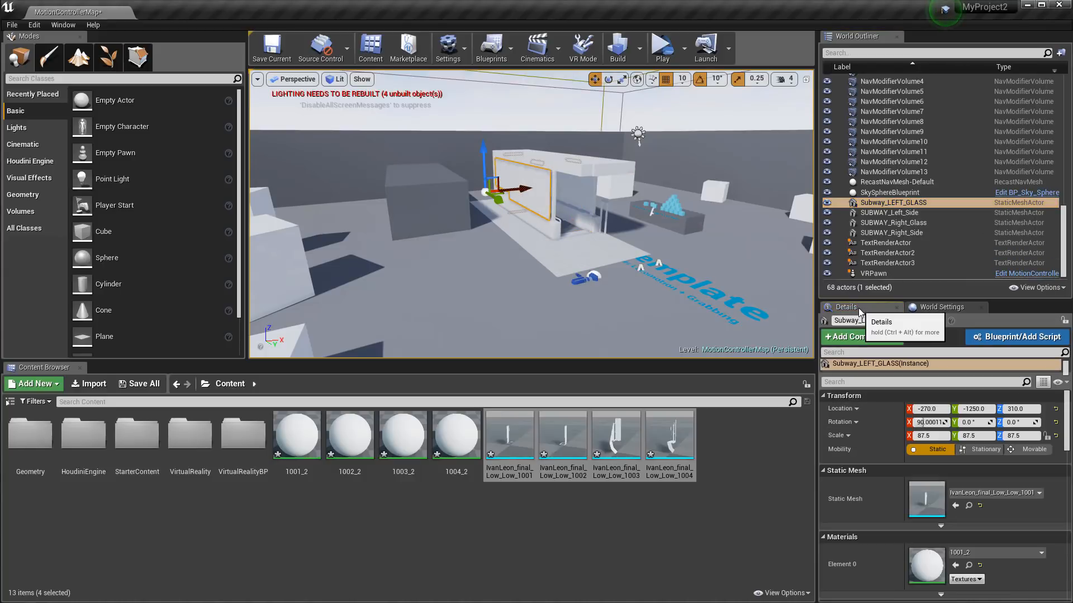
{"action": "left_click", "coordinate": [892, 233], "text": "shift"}
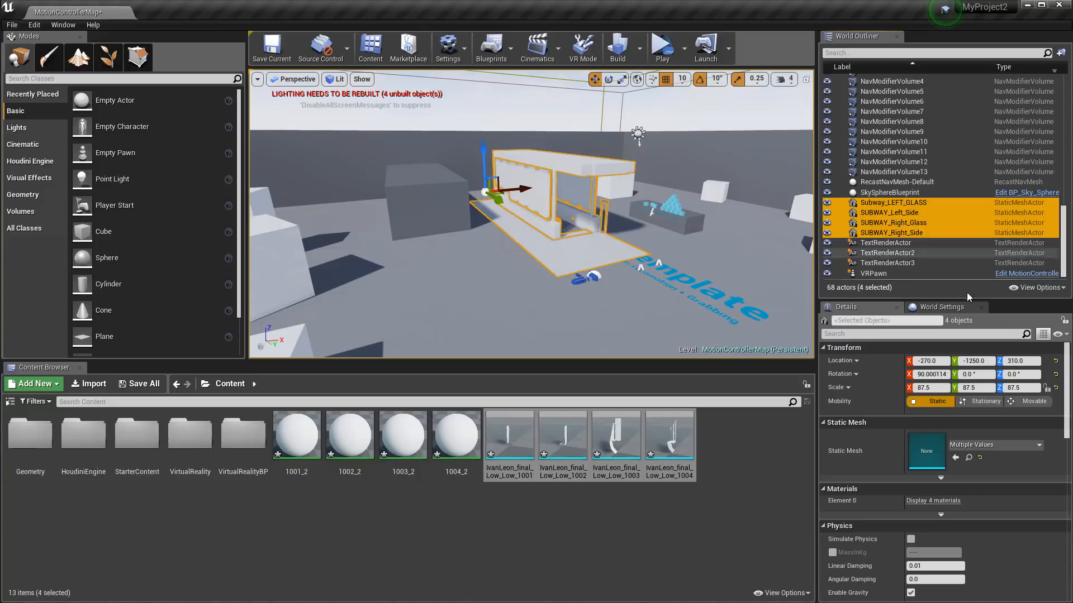
{"action": "scroll", "coordinate": [903, 483], "scroll_direction": "down", "scroll_amount": 5}
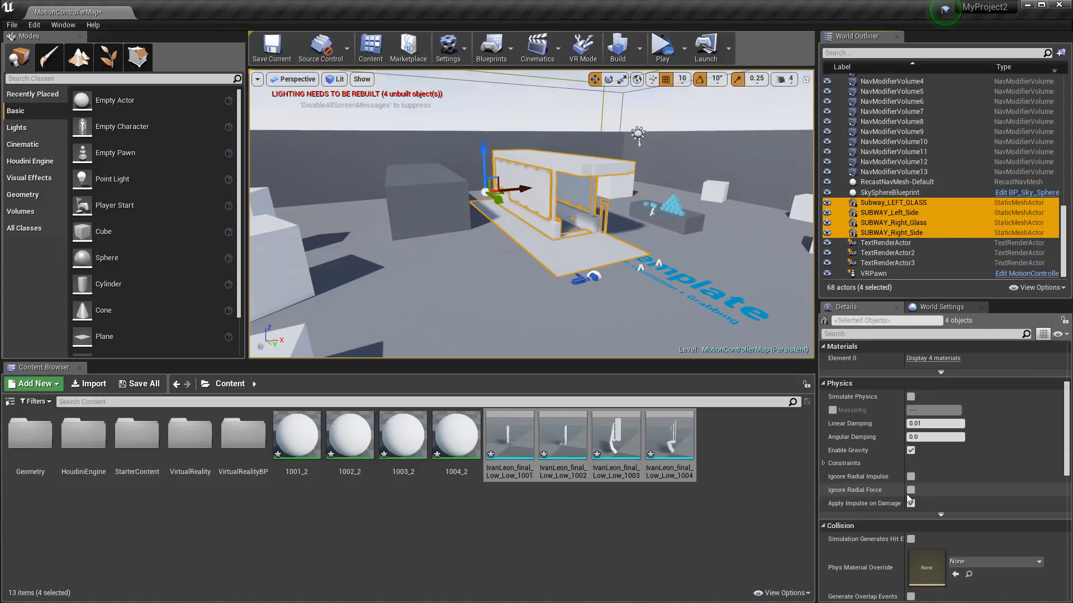
{"action": "scroll", "coordinate": [957, 463], "scroll_direction": "down", "scroll_amount": 1}
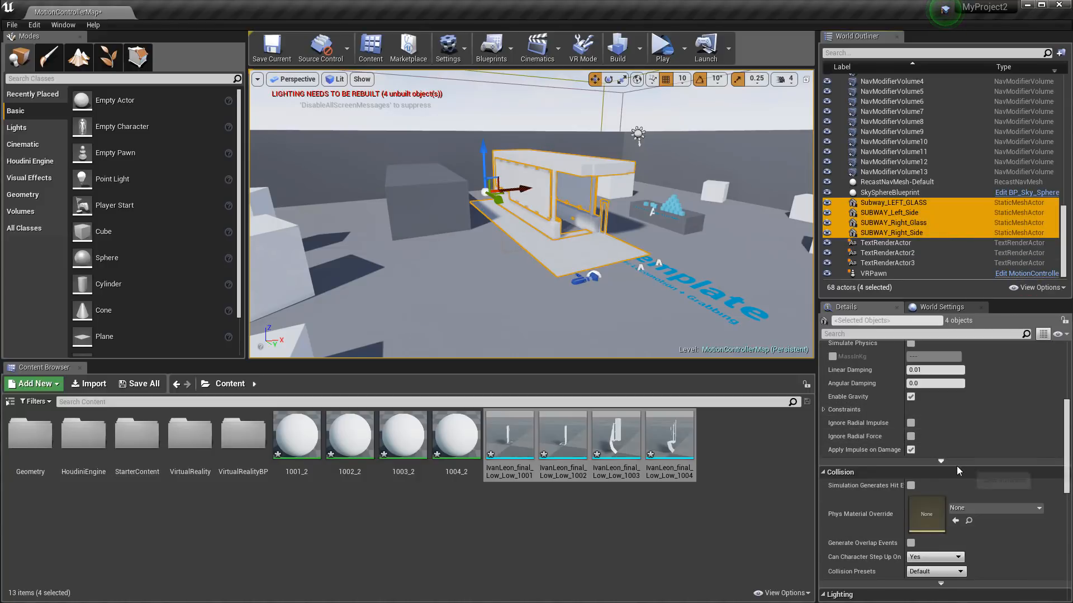
{"action": "scroll", "coordinate": [948, 460], "scroll_direction": "down", "scroll_amount": 2}
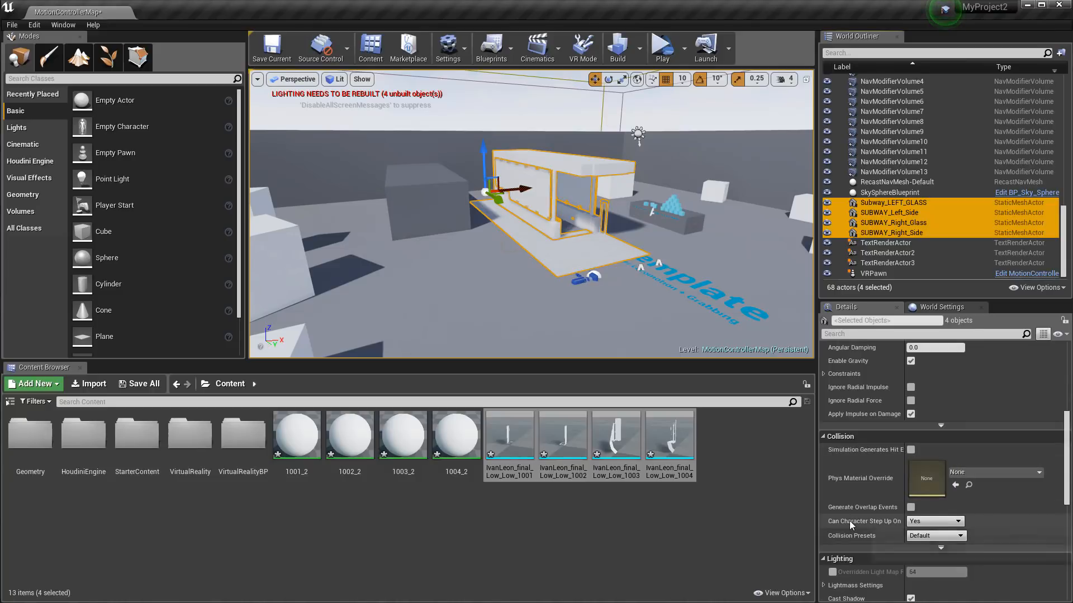
{"action": "scroll", "coordinate": [897, 550], "scroll_direction": "down", "scroll_amount": 2}
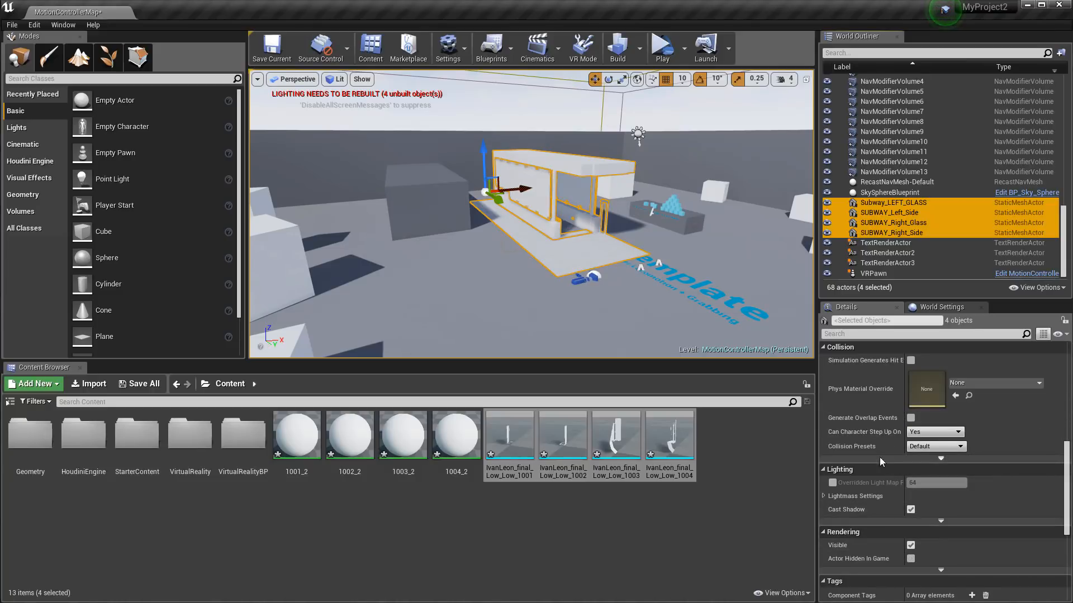
{"action": "left_click", "coordinate": [920, 448]}
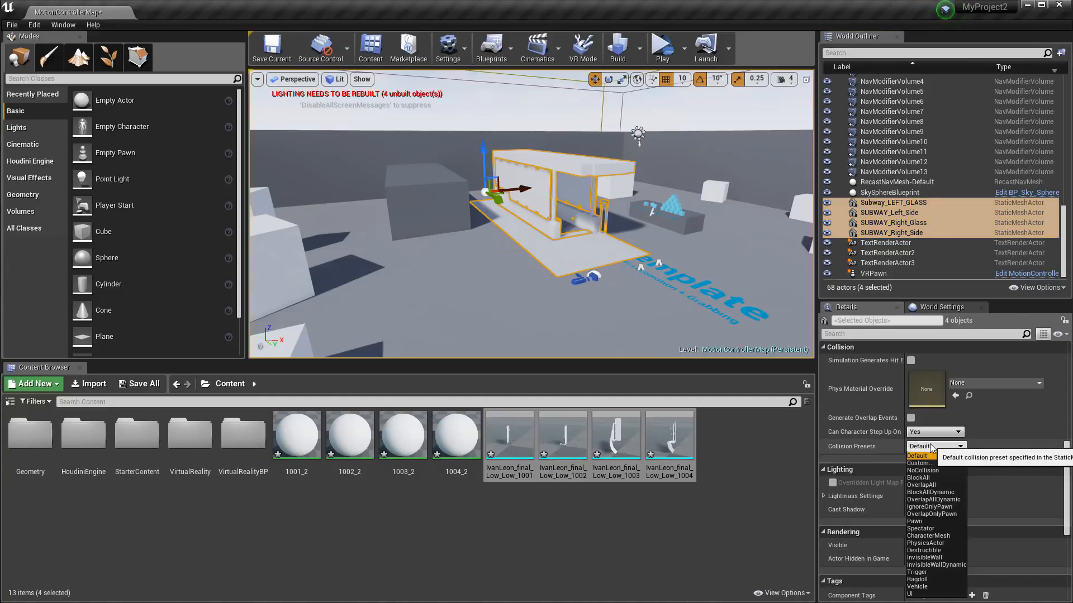
{"action": "left_click", "coordinate": [923, 471]}
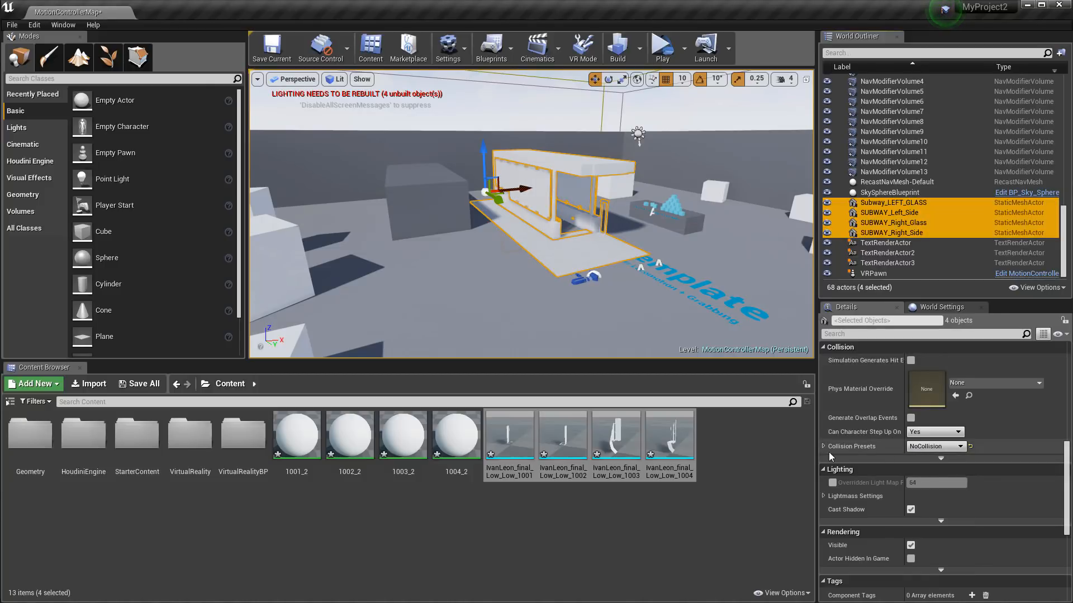
{"action": "left_click", "coordinate": [898, 234]}
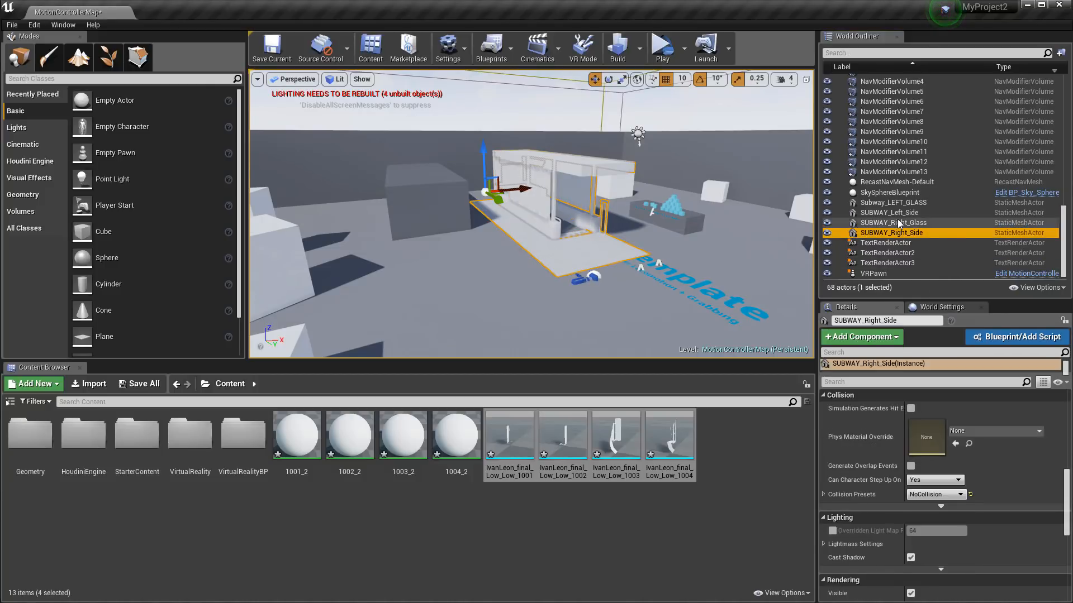
{"action": "left_click", "coordinate": [887, 213]}
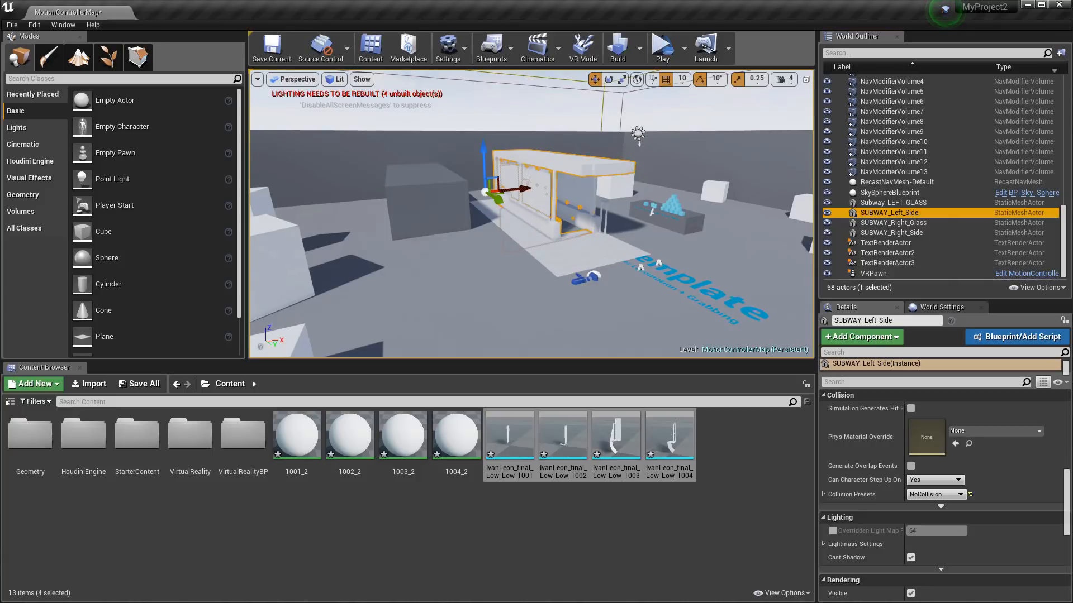
{"action": "left_click", "coordinate": [350, 521]}
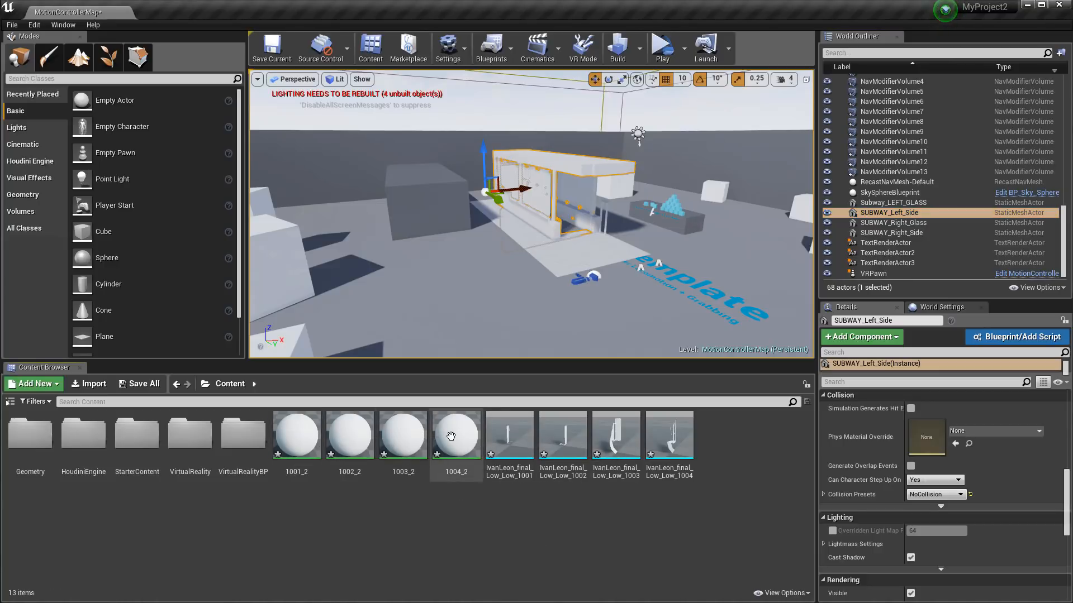
{"action": "left_click", "coordinate": [297, 445]}
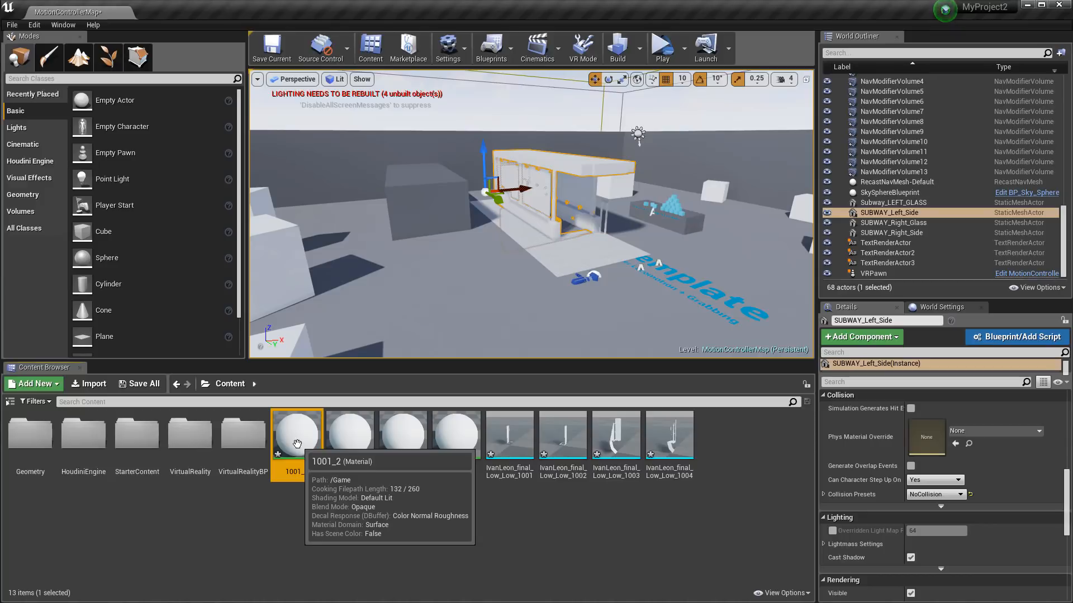
{"action": "left_click", "coordinate": [303, 531]}
{"action": "left_click", "coordinate": [463, 317]}
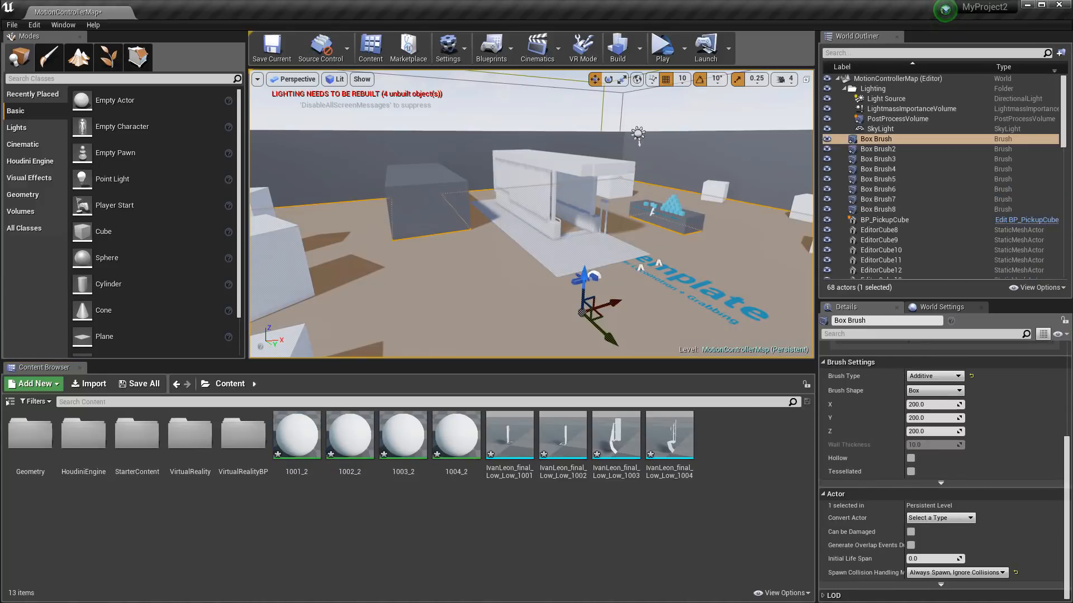
{"action": "left_click", "coordinate": [461, 117]}
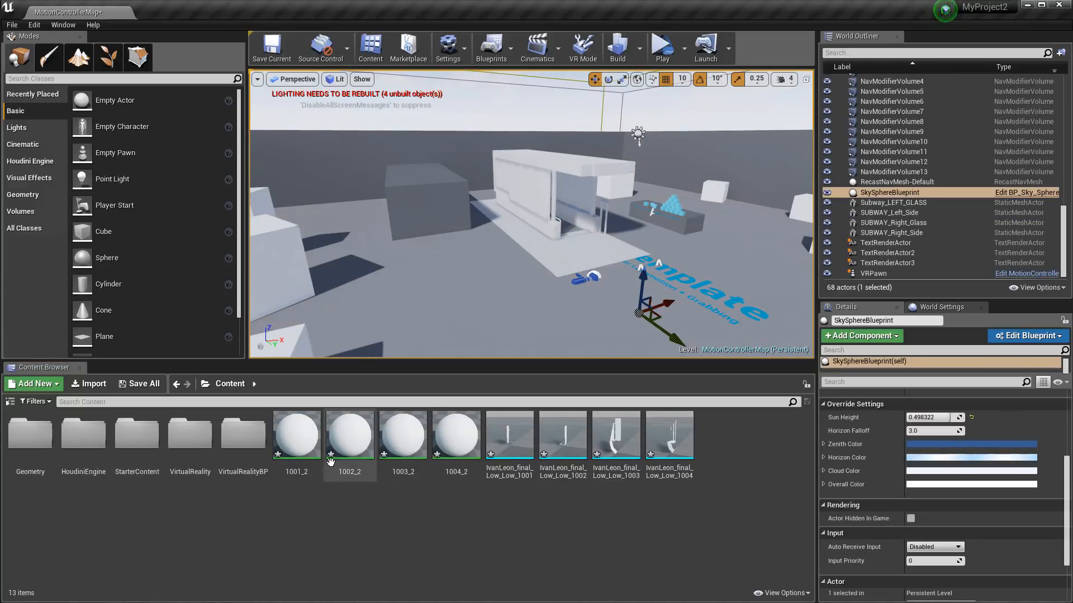
Find the level actors that use the 1001_2 material by selecting them from the asset.
{"action": "right_click", "coordinate": [300, 437]}
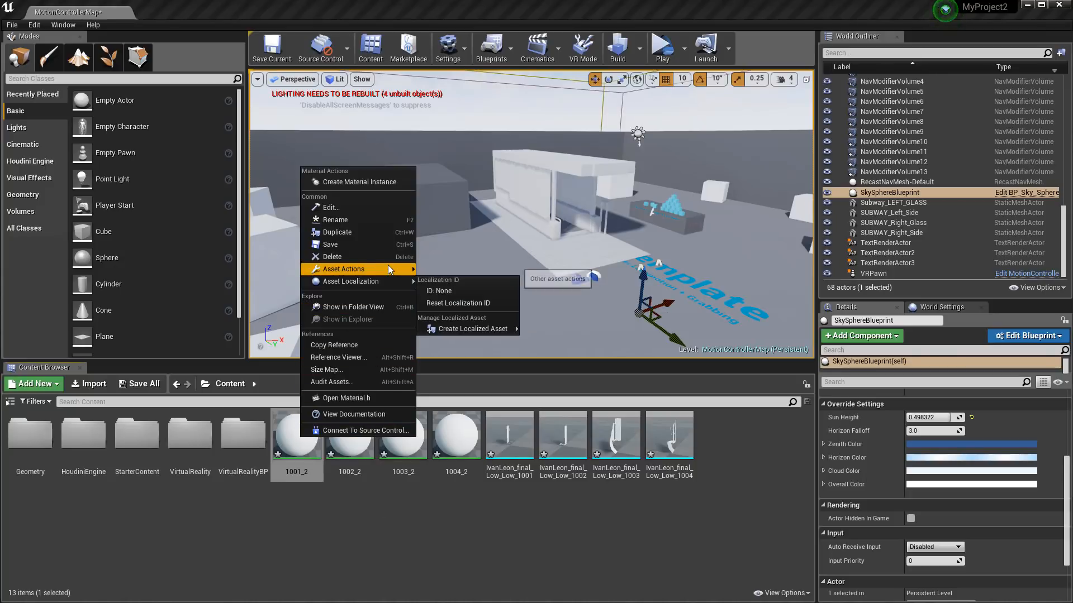
{"action": "mouse_move", "coordinate": [389, 269]}
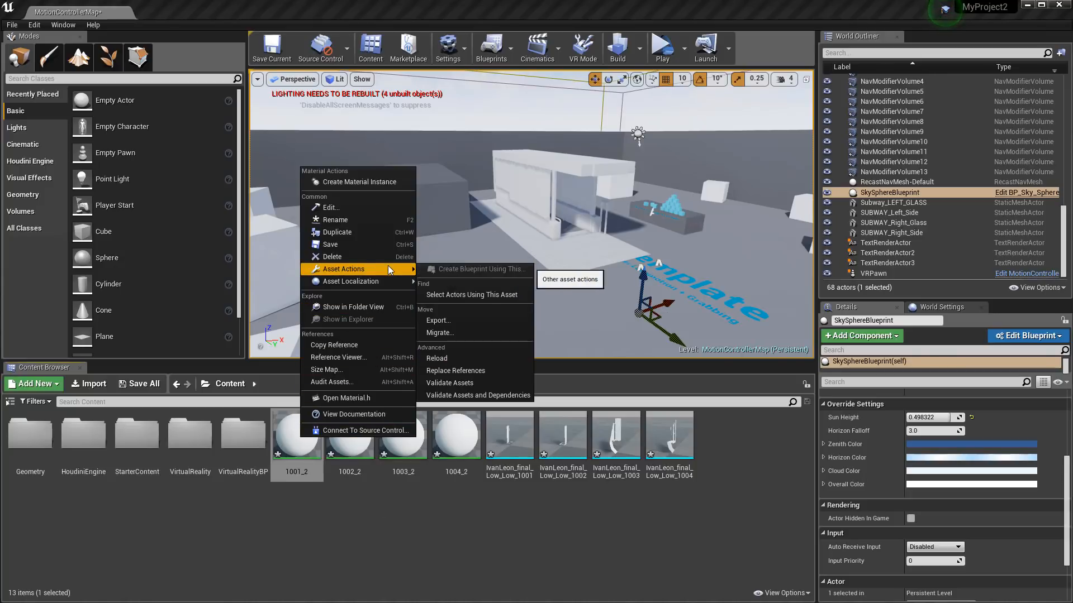
{"action": "left_click", "coordinate": [468, 297]}
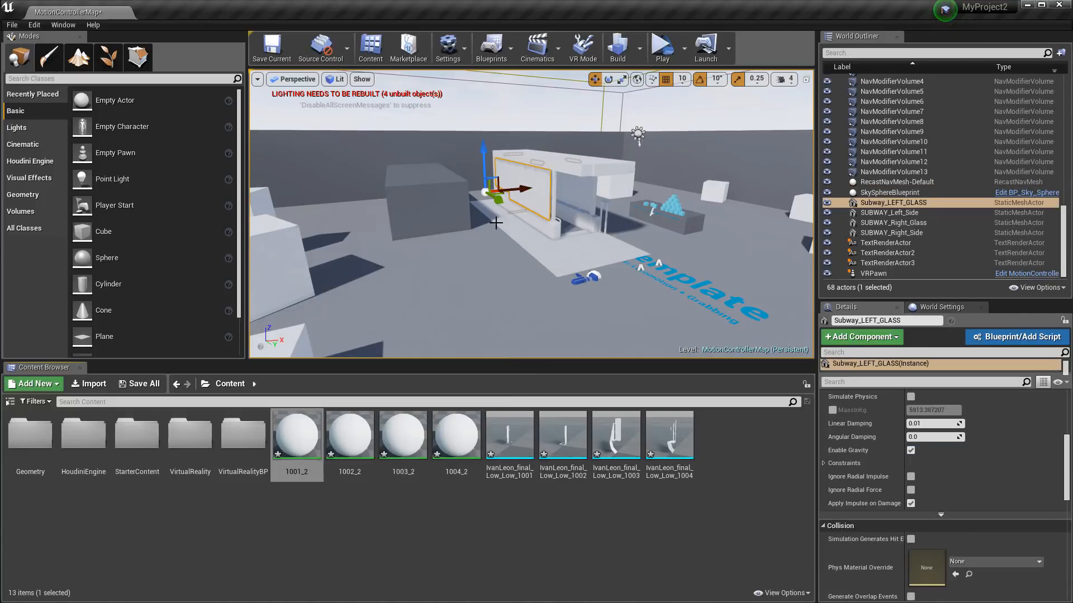
Rename the 1001_2 material as Left_Glass.
{"action": "left_click", "coordinate": [297, 473]}
{"action": "right_click", "coordinate": [296, 474]}
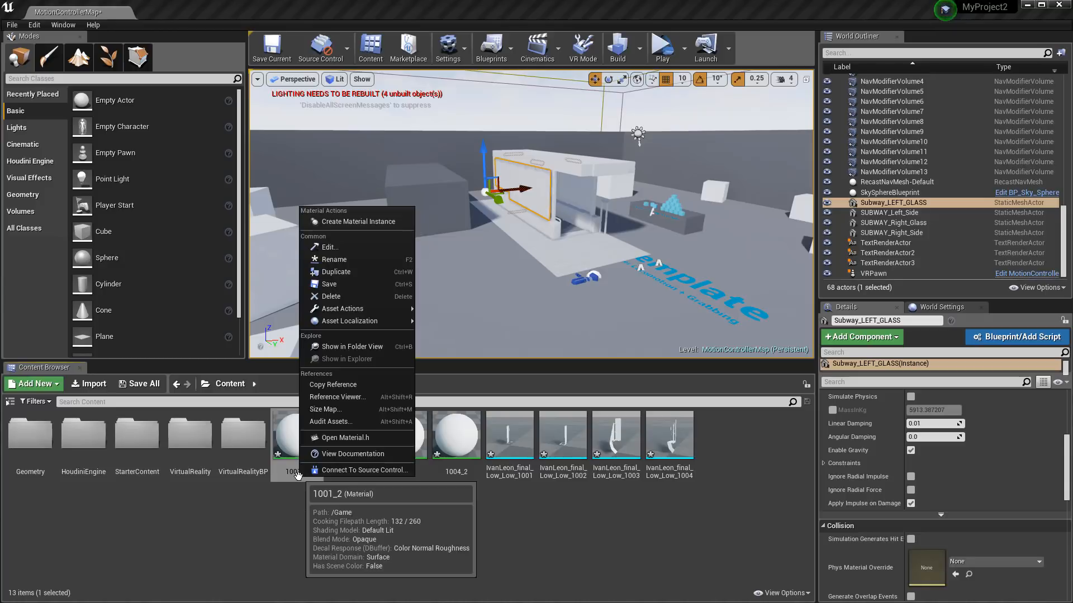
{"action": "left_click", "coordinate": [354, 260]}
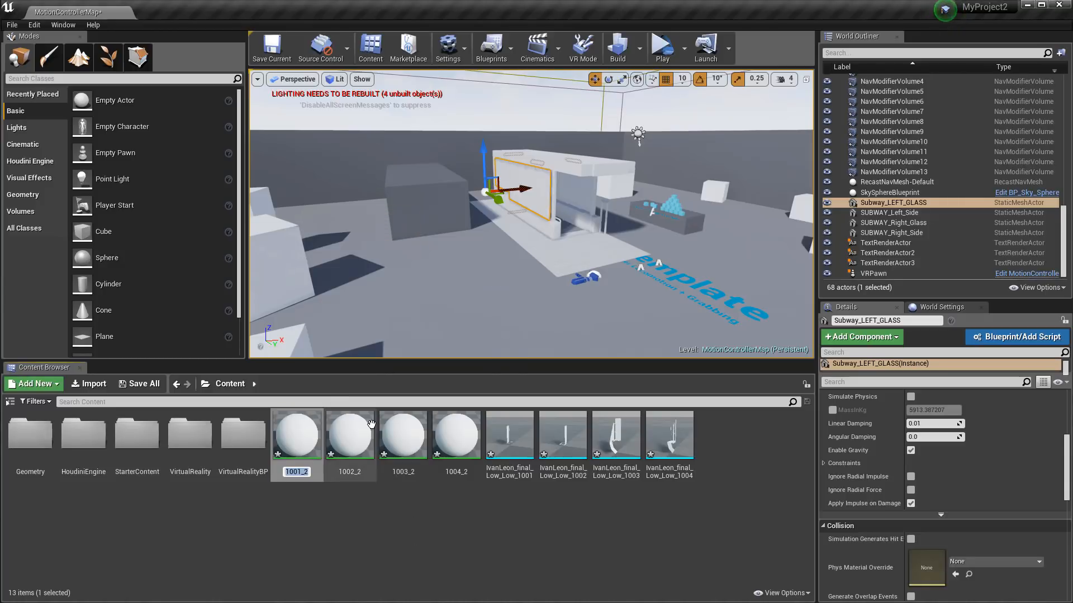
{"action": "type", "text": "eft"}
{"action": "key", "text": "BackSpace"}
{"action": "key", "text": "BackSpace"}
{"action": "key", "text": "BackSpace"}
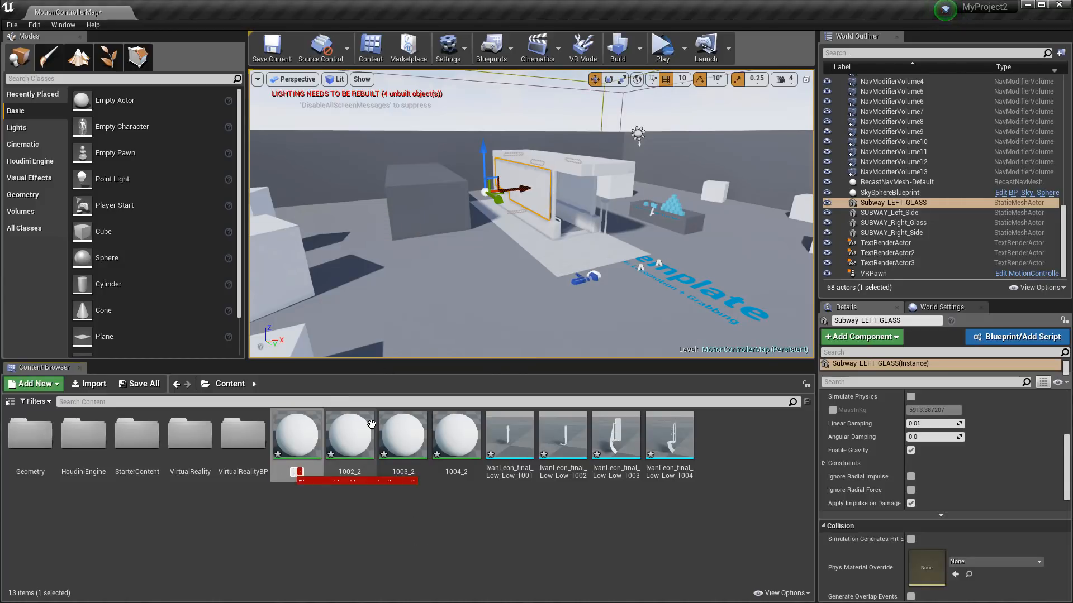
{"action": "type", "text": "Left_Glas"}
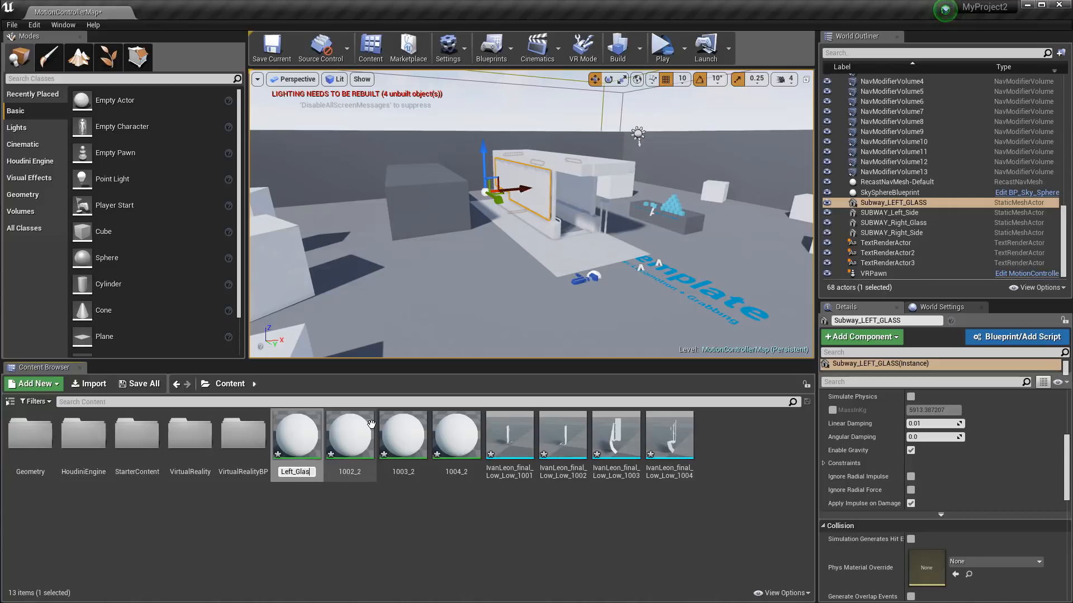
{"action": "type", "text": "s"}
{"action": "key", "text": "Return"}
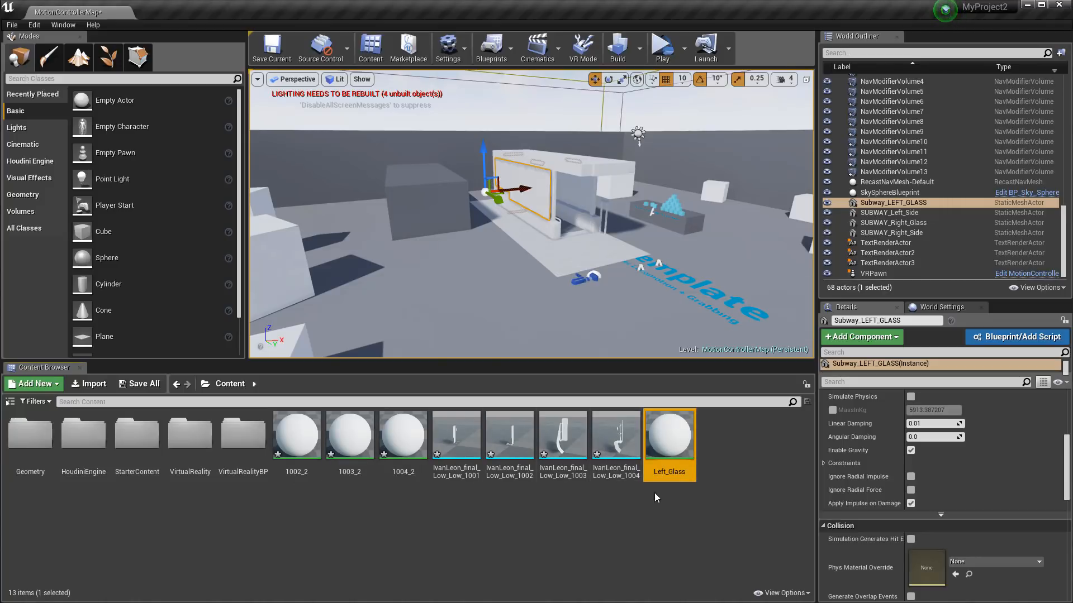
{"action": "left_click", "coordinate": [302, 464]}
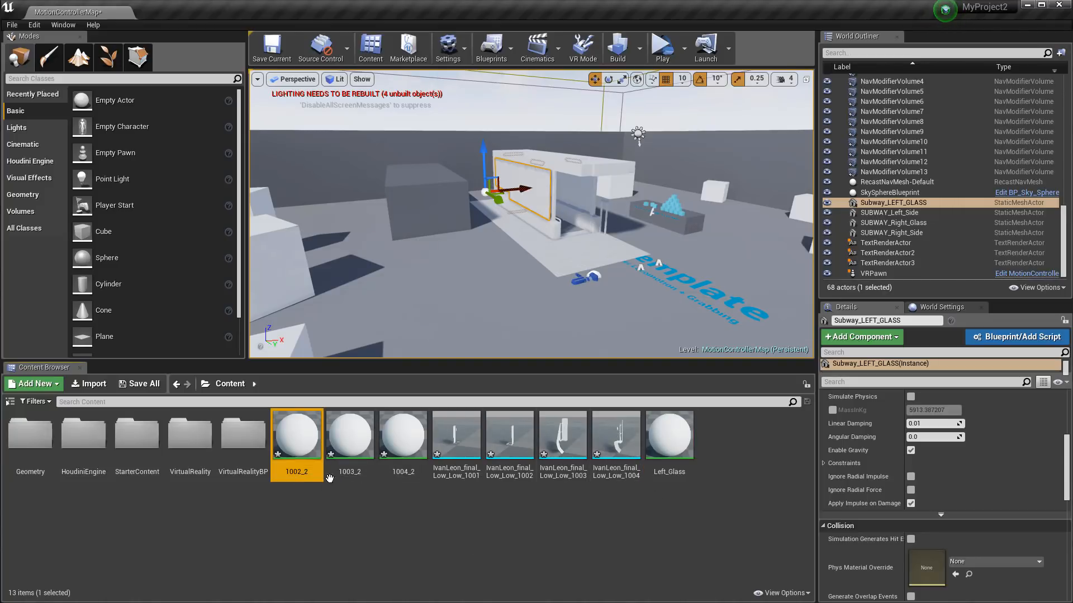
{"action": "double_click", "coordinate": [303, 474]}
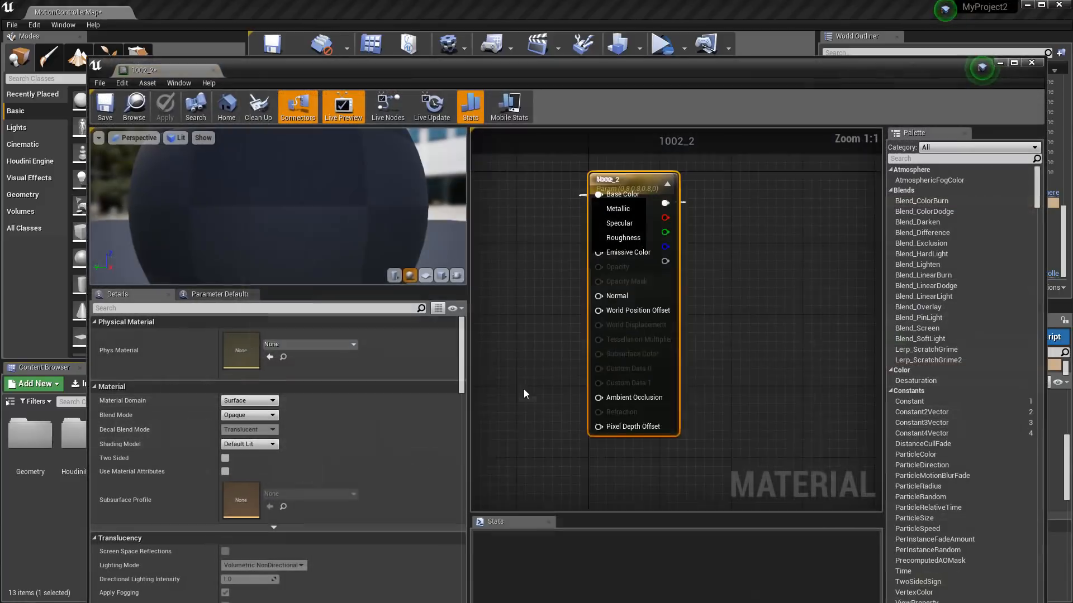
{"action": "left_click", "coordinate": [1029, 62]}
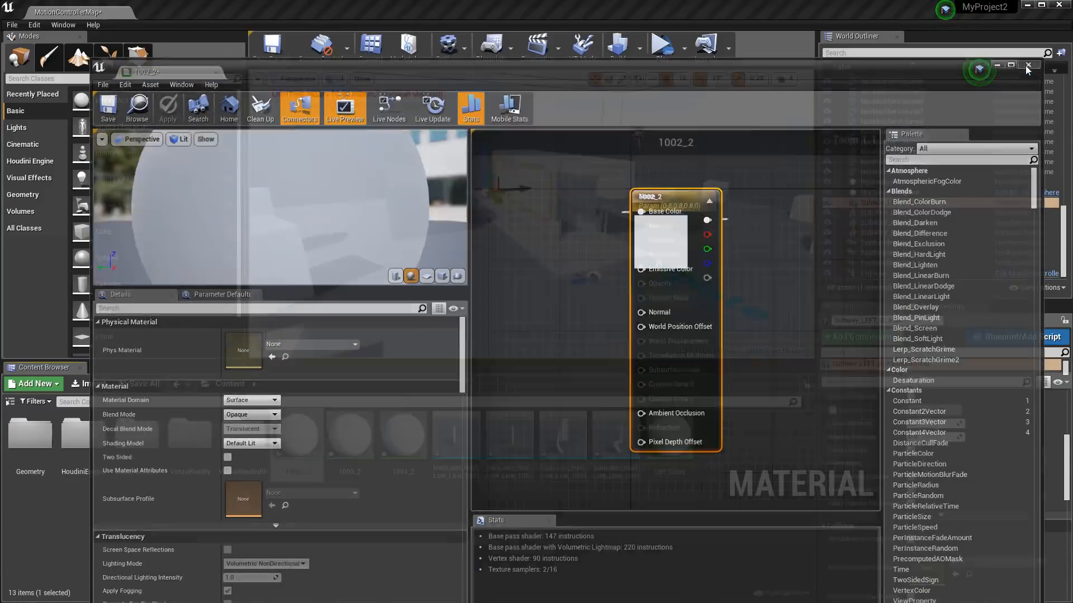
Find the level actors that use the 1002_2 material by selecting them from the asset.
{"action": "right_click", "coordinate": [296, 439]}
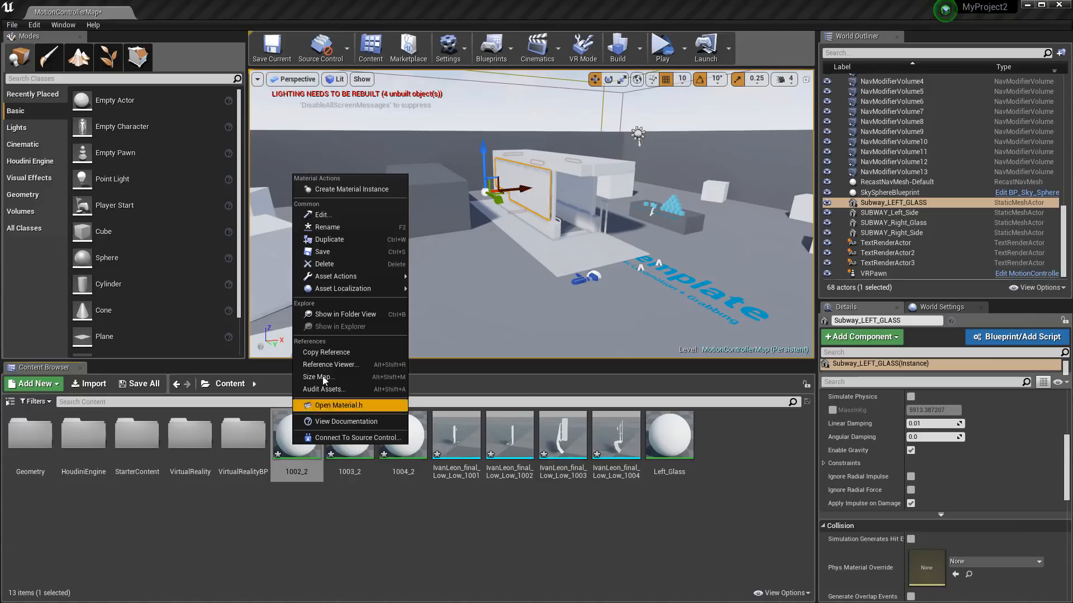
{"action": "mouse_move", "coordinate": [355, 279]}
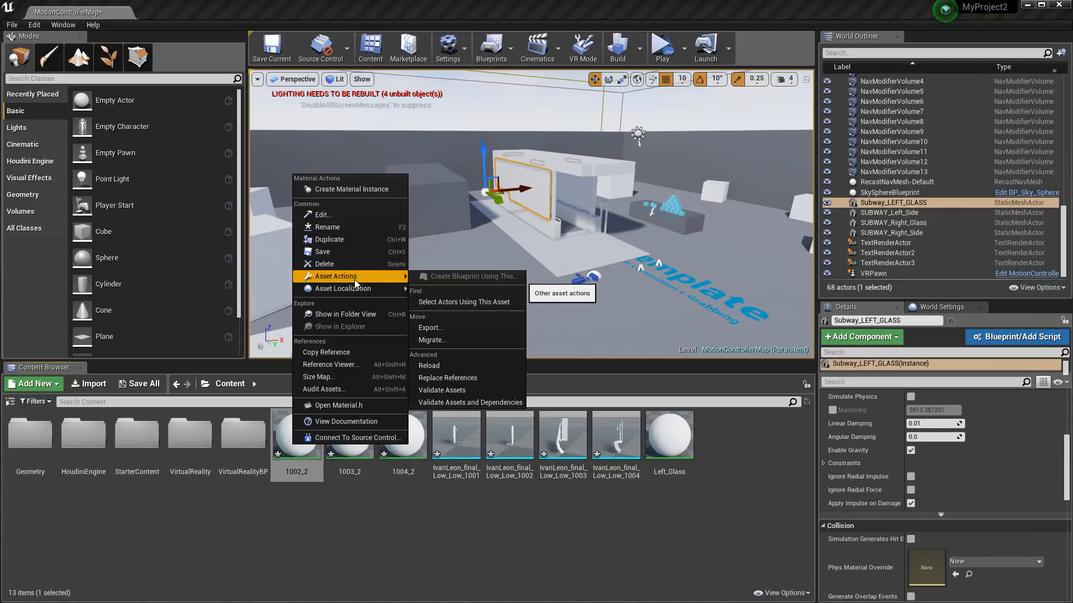
{"action": "left_click", "coordinate": [467, 302]}
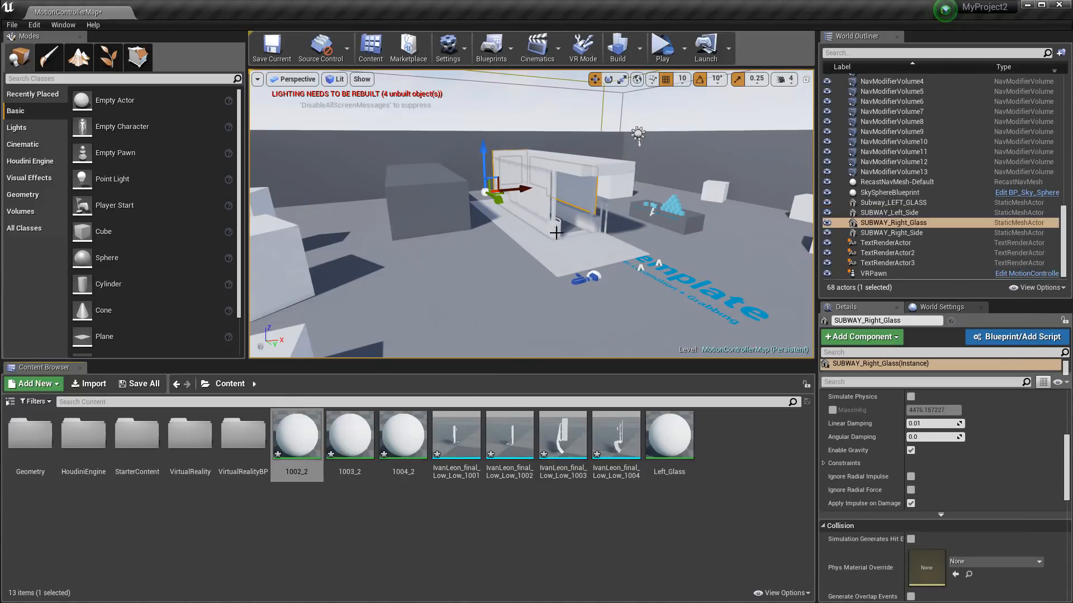
Rename the 1002_2 material as Right_Glass.
{"action": "right_click", "coordinate": [301, 471]}
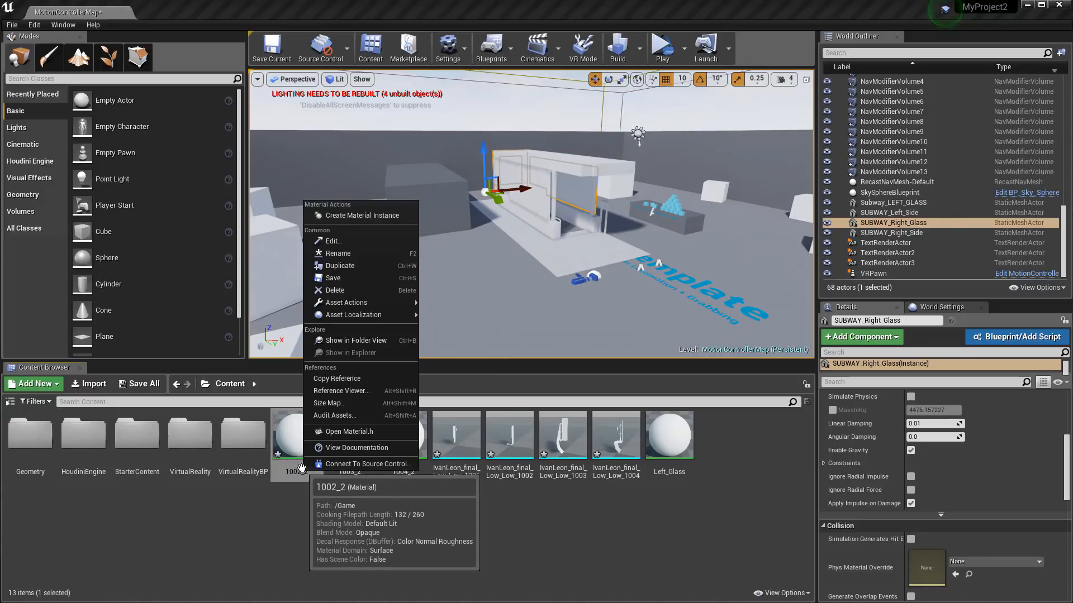
{"action": "left_click", "coordinate": [358, 253]}
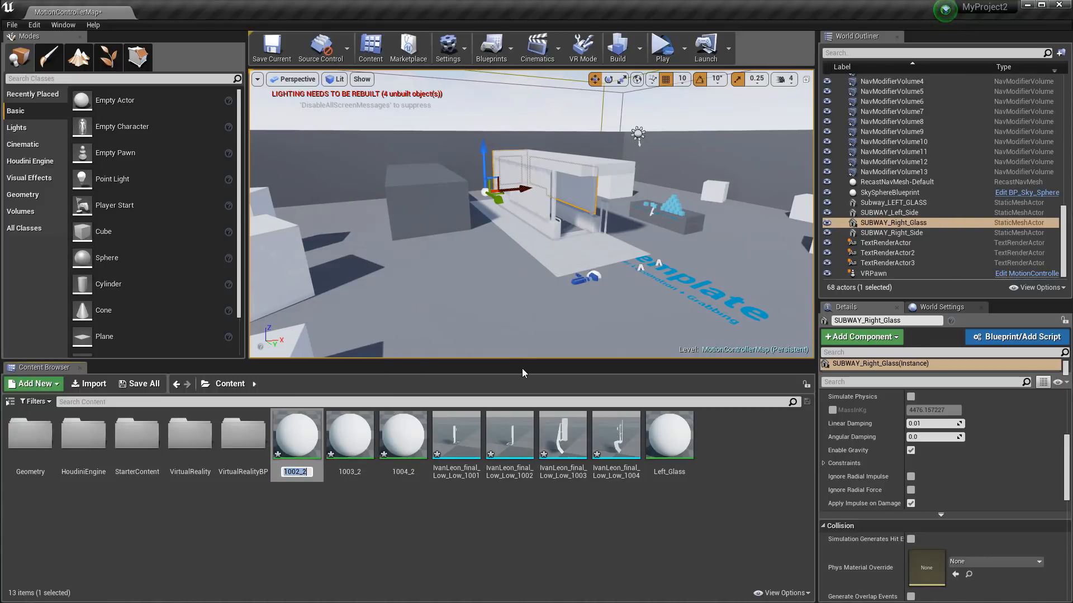
{"action": "type", "text": "Right_Glass"}
{"action": "key", "text": "Return"}
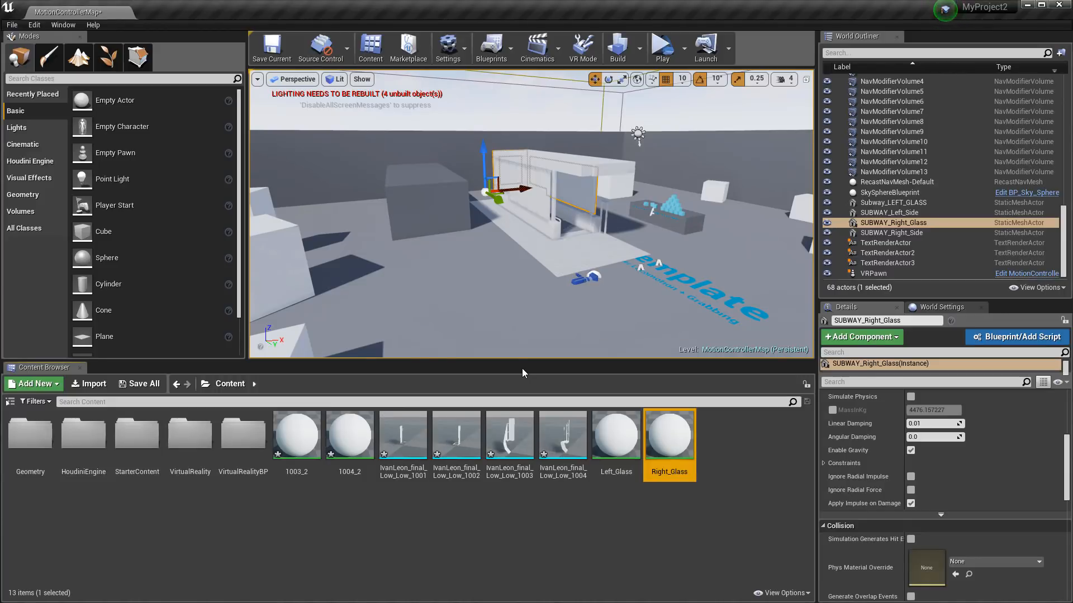
Rename the 1003_2 material as Left_Geo.
{"action": "left_click", "coordinate": [302, 470]}
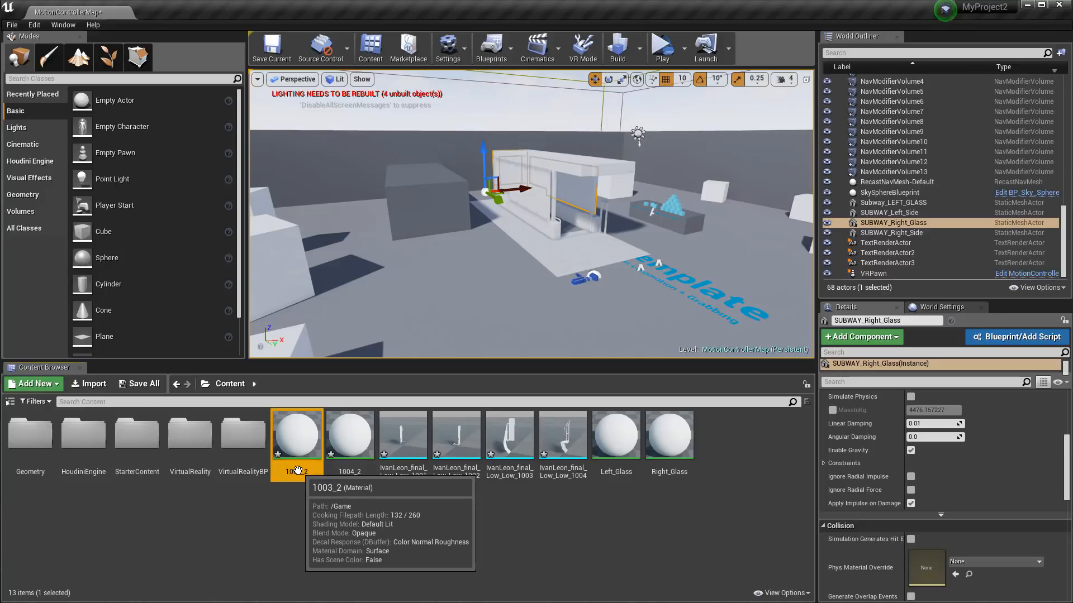
{"action": "right_click", "coordinate": [301, 470]}
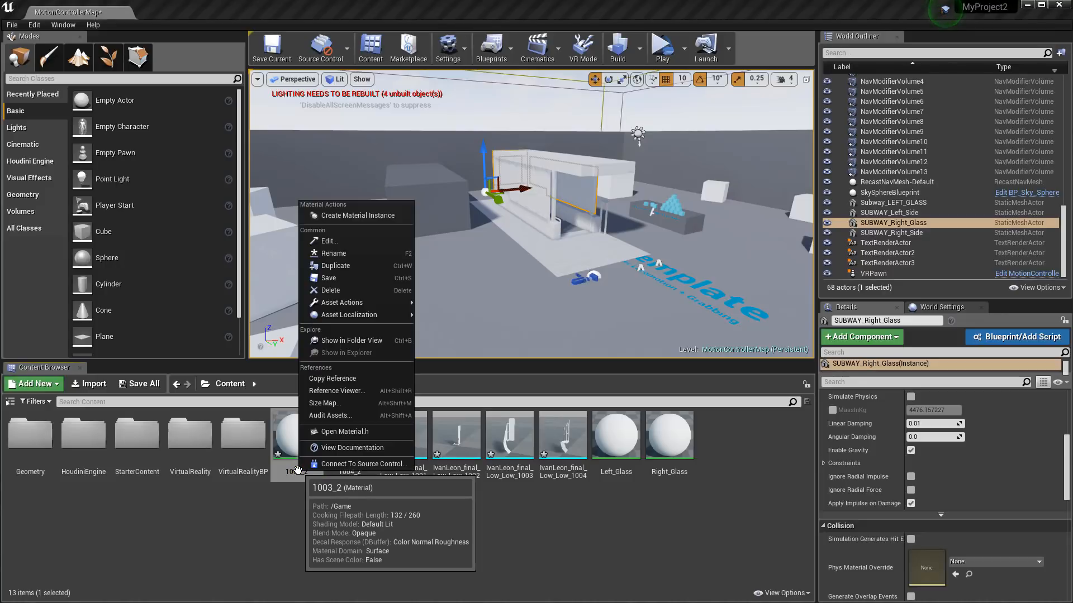
{"action": "left_click", "coordinate": [351, 251]}
{"action": "type", "text": "Left"}
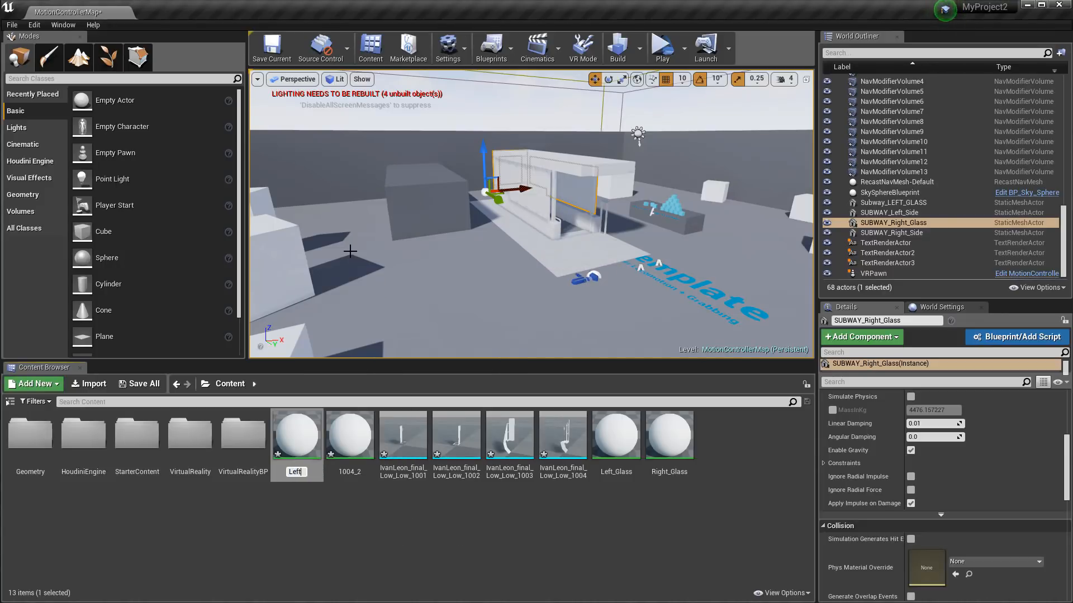
{"action": "type", "text": "_Geo"}
{"action": "key", "text": "Return"}
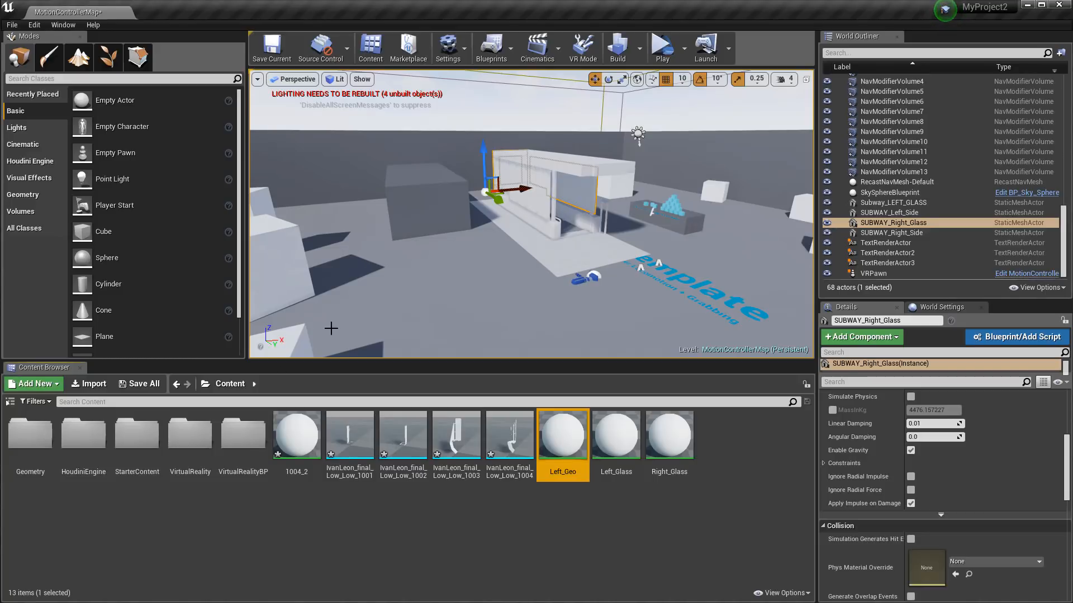
Rename the 1004_2 material as Right_Geo.
{"action": "right_click", "coordinate": [301, 439]}
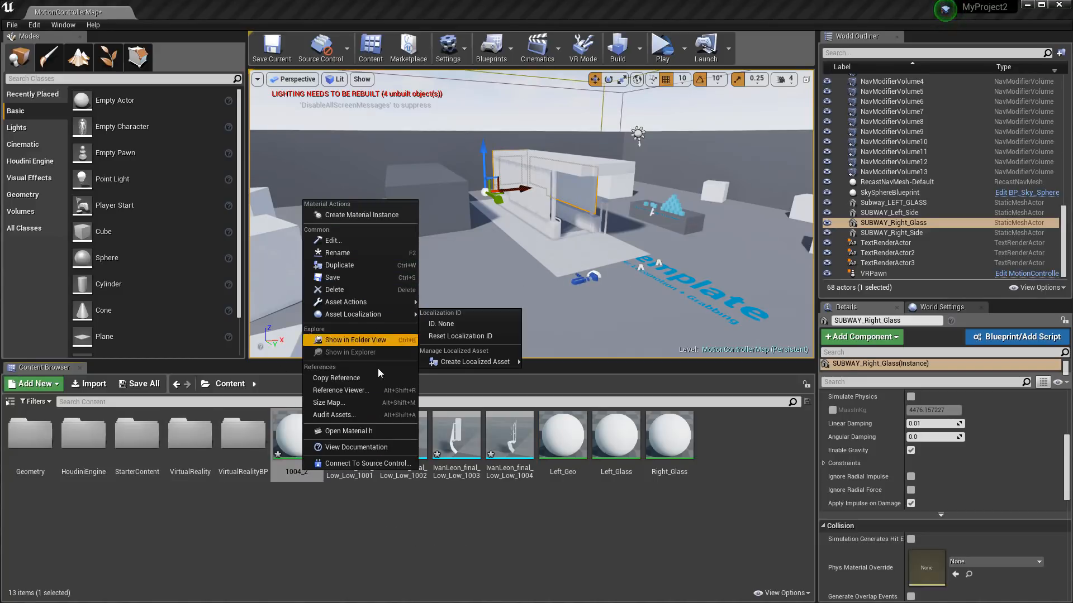
{"action": "left_click", "coordinate": [357, 257]}
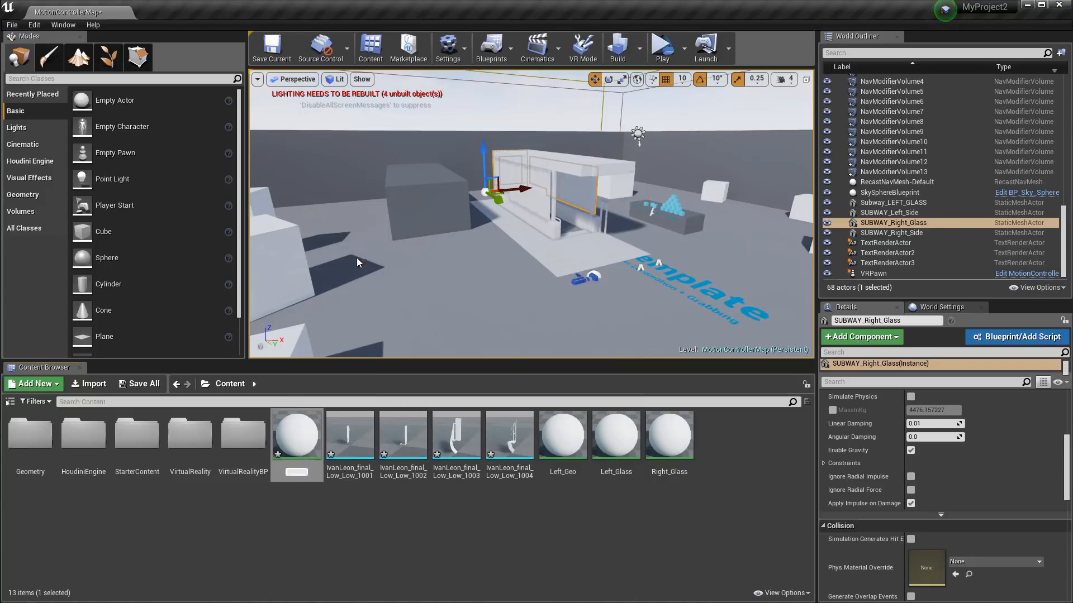
{"action": "type", "text": "Right_Geo"}
{"action": "key", "text": "Return"}
{"action": "left_click", "coordinate": [506, 560]}
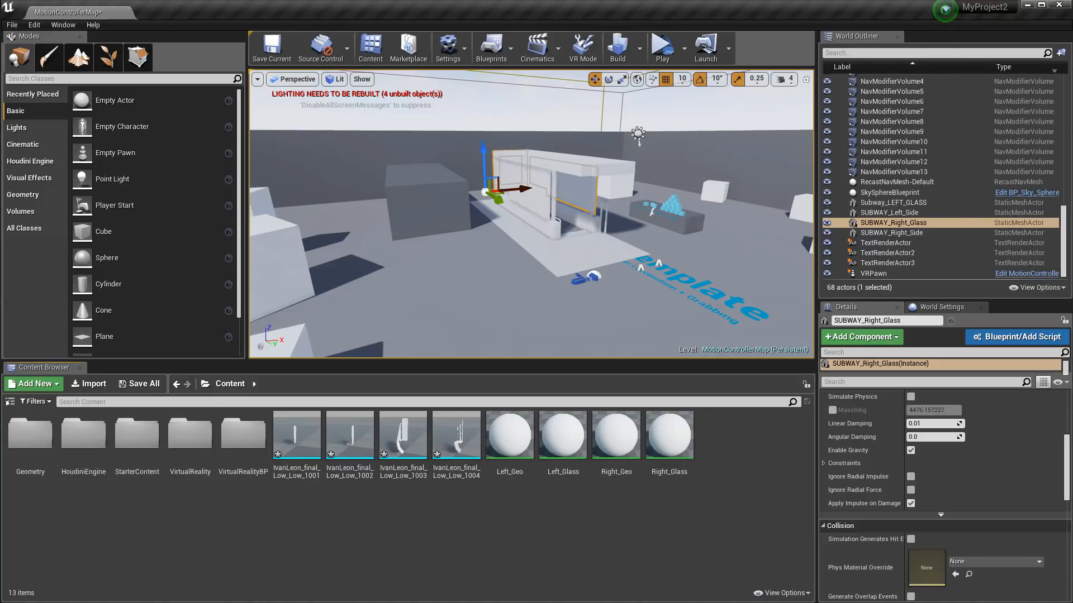
Switch to File Explorer and list the System (D:) drive by date modified with the newest items first to find the station's project folder.
{"action": "left_click_drag", "start_coordinate": [1072, 45], "coordinate": [600, 102]}
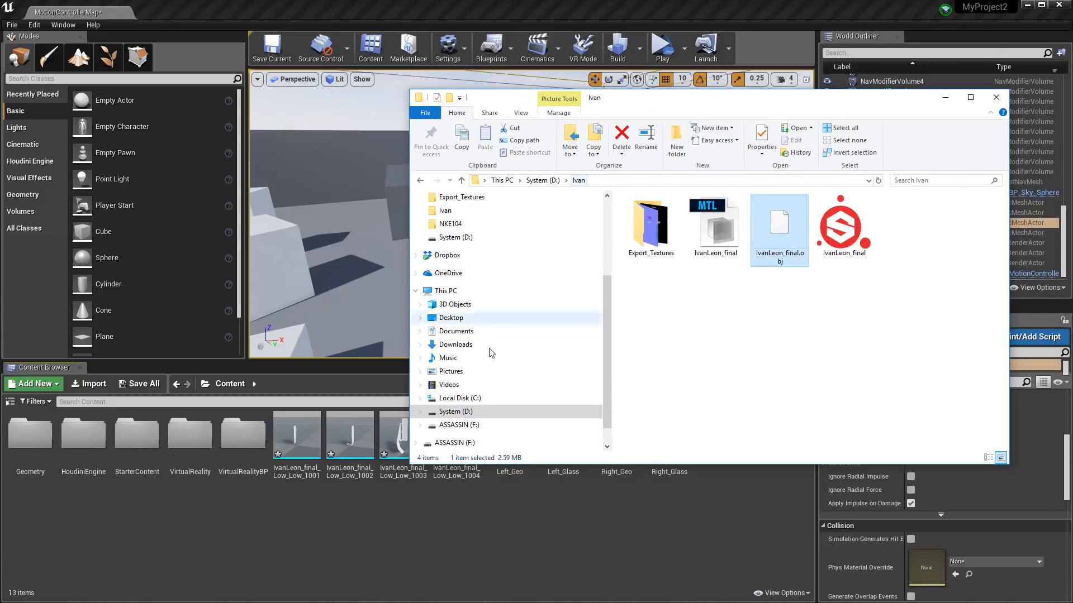
{"action": "left_click", "coordinate": [450, 412]}
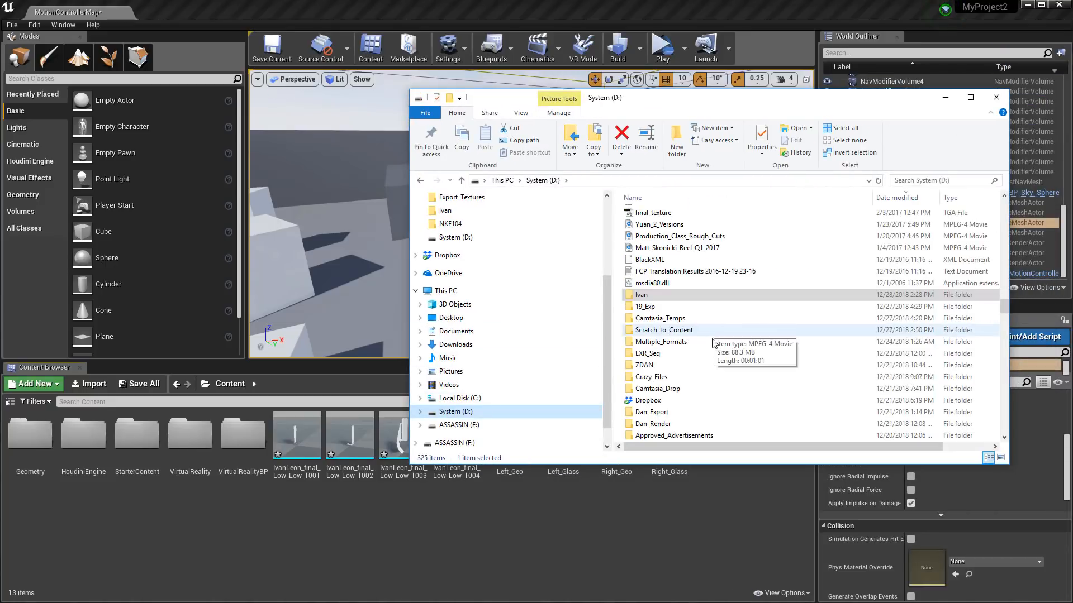
{"action": "left_click", "coordinate": [454, 425]}
{"action": "left_click", "coordinate": [450, 412]}
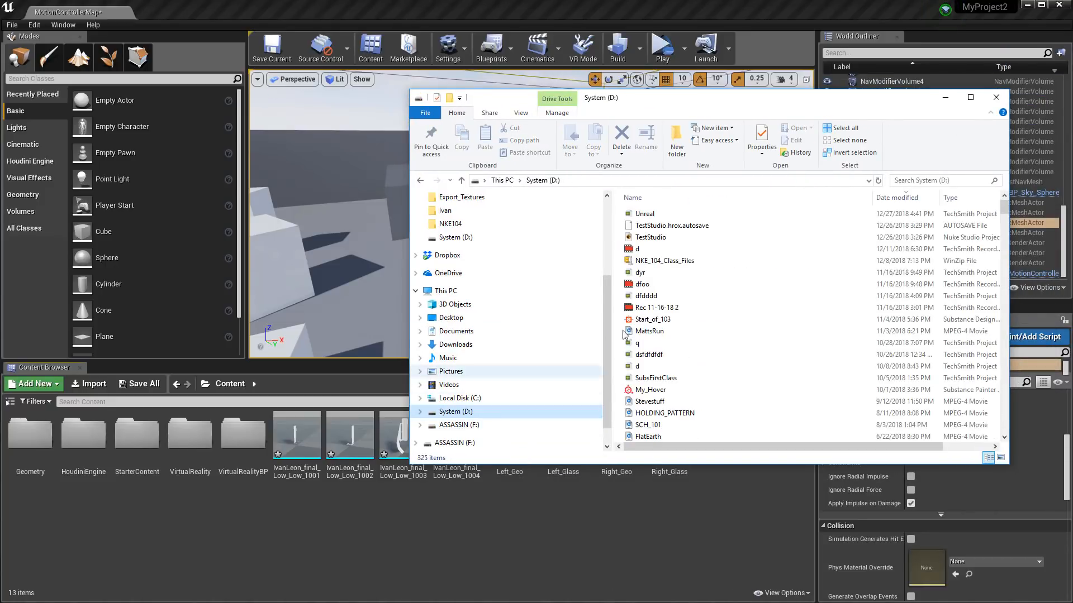
{"action": "left_click", "coordinate": [900, 197]}
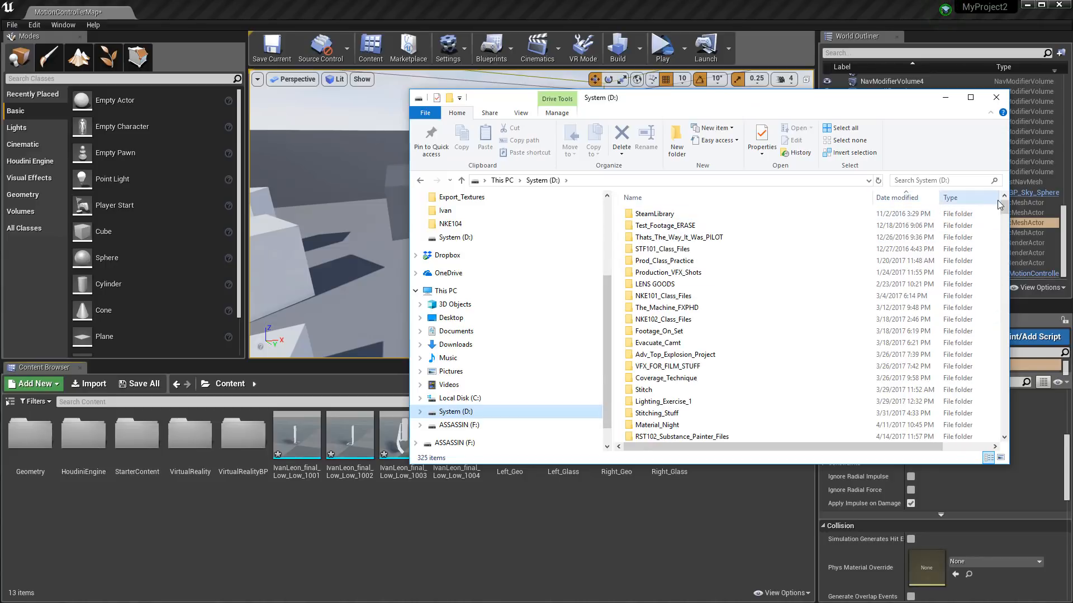
{"action": "left_click_drag", "start_coordinate": [1003, 207], "coordinate": [977, 438]}
{"action": "left_click_drag", "start_coordinate": [989, 377], "coordinate": [960, 296]}
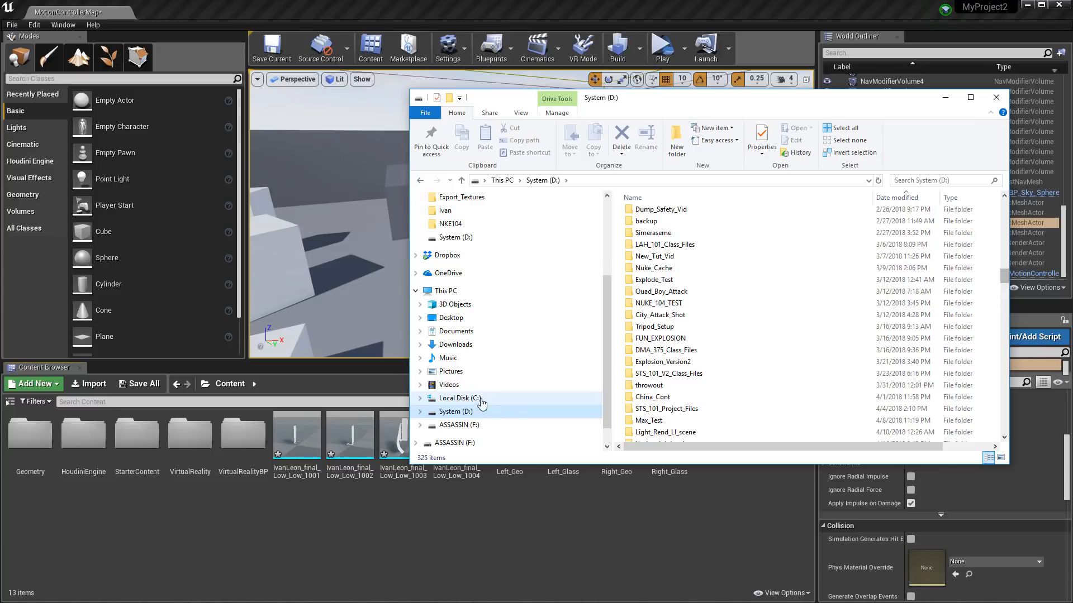
{"action": "scroll", "coordinate": [694, 346], "scroll_direction": "up", "scroll_amount": 1}
{"action": "scroll", "coordinate": [754, 308], "scroll_direction": "down", "scroll_amount": 2}
{"action": "left_click", "coordinate": [898, 197]}
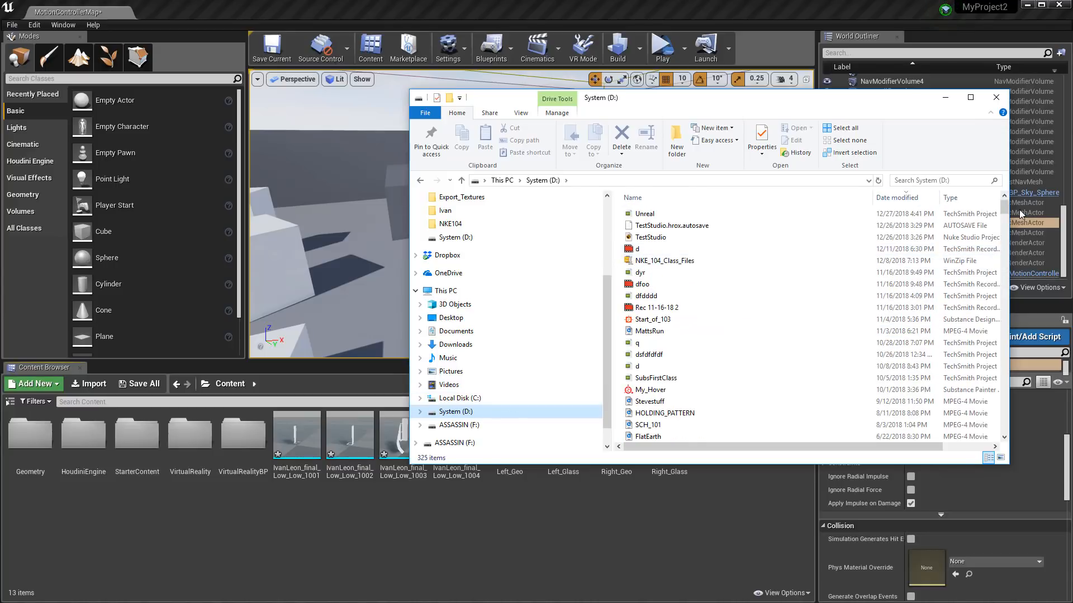
{"action": "left_click_drag", "start_coordinate": [1002, 234], "coordinate": [992, 305]}
Open the Export_Textures folder inside the station's project folder and reposition its window beside the Unreal Engine content assets.
{"action": "double_click", "coordinate": [670, 358]}
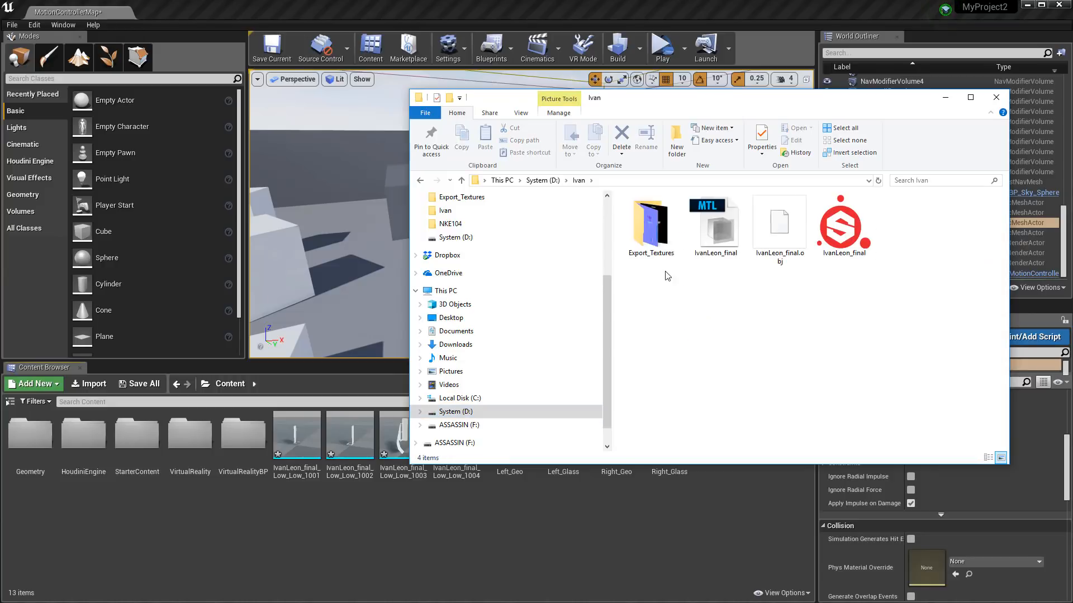
{"action": "double_click", "coordinate": [651, 224]}
{"action": "left_click_drag", "start_coordinate": [699, 98], "coordinate": [759, 139]}
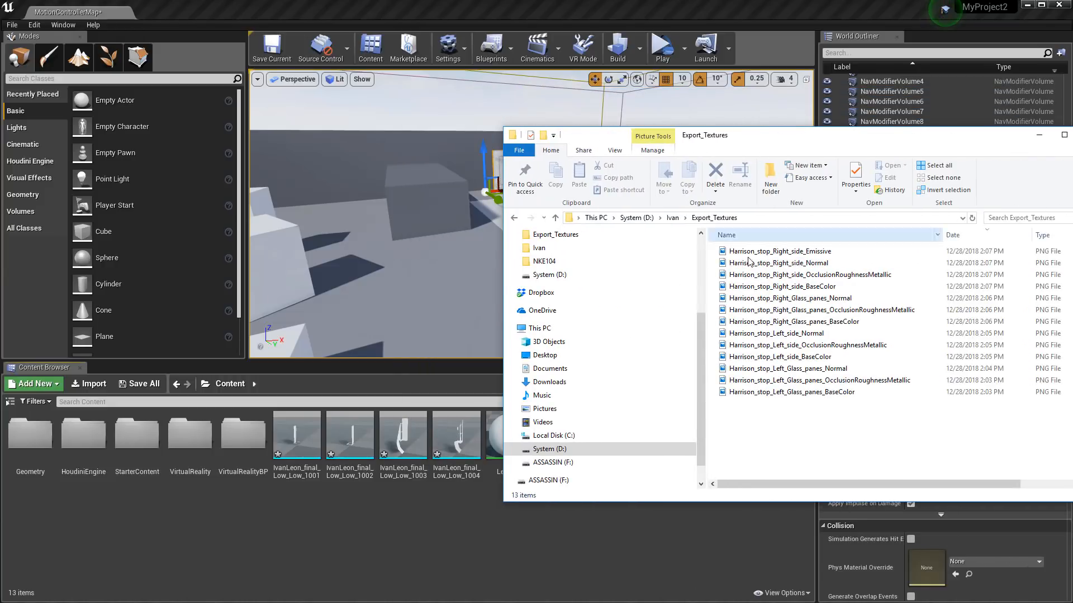
{"action": "left_click", "coordinate": [782, 252]}
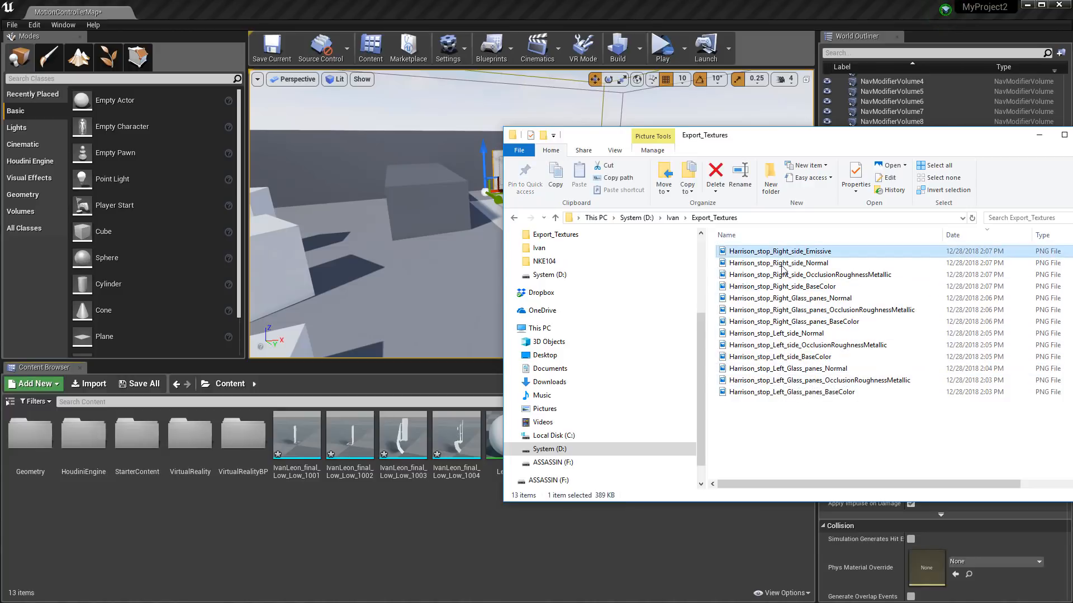
{"action": "left_click", "coordinate": [769, 393], "text": "shift"}
{"action": "left_click", "coordinate": [782, 439]}
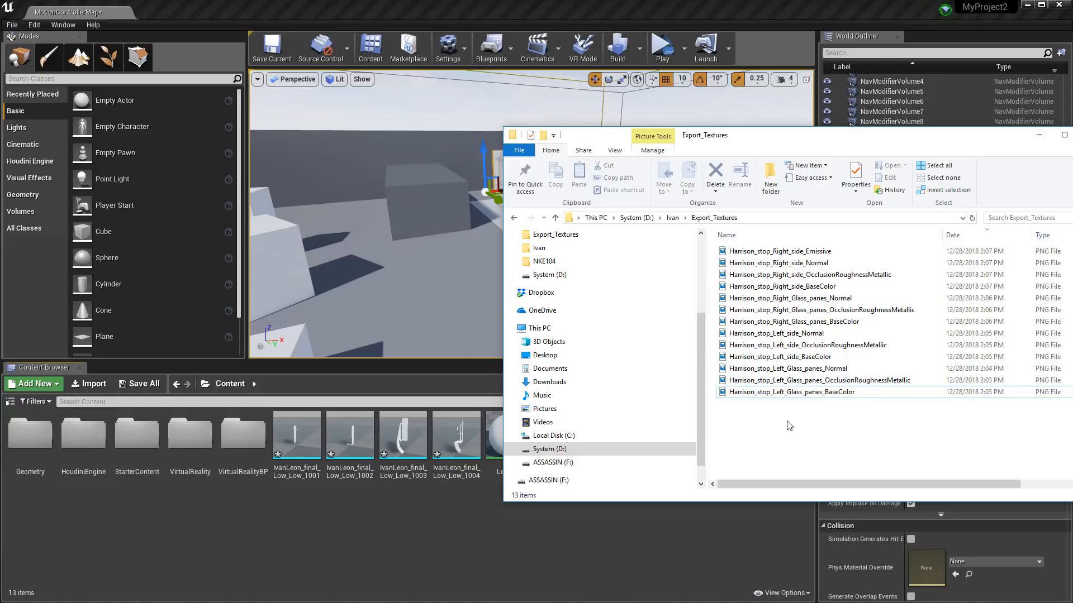
{"action": "left_click", "coordinate": [789, 360]}
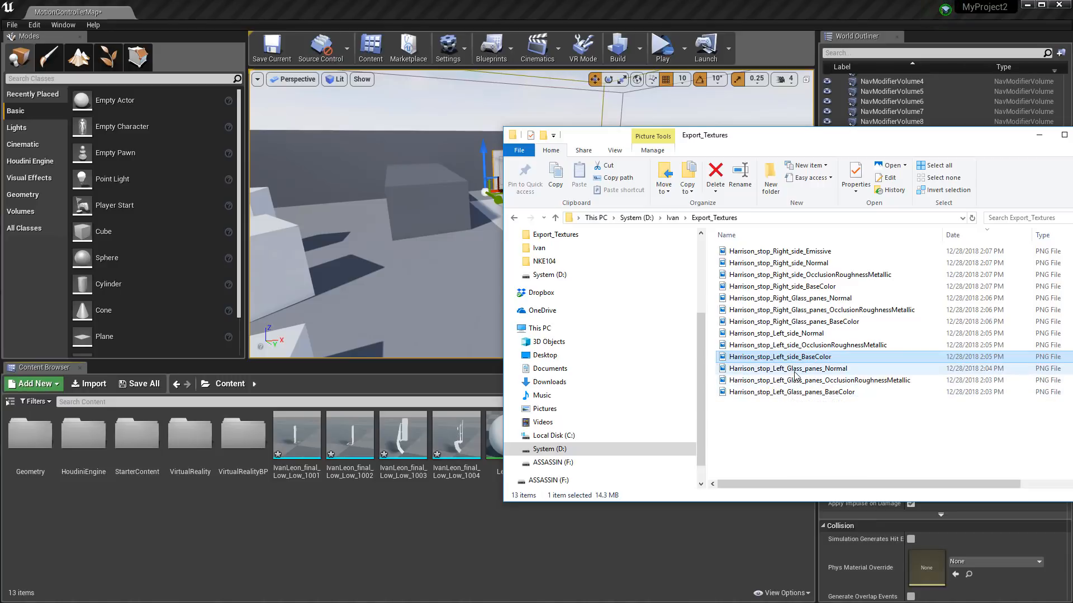
Import the Harrison_stop_Left_Glass_panes Normal, OcclusionRoughnessMetallic and BaseColor textures into the Content folder of the Unreal Engine project.
{"action": "left_click", "coordinate": [794, 372]}
{"action": "left_click", "coordinate": [789, 393], "text": "shift"}
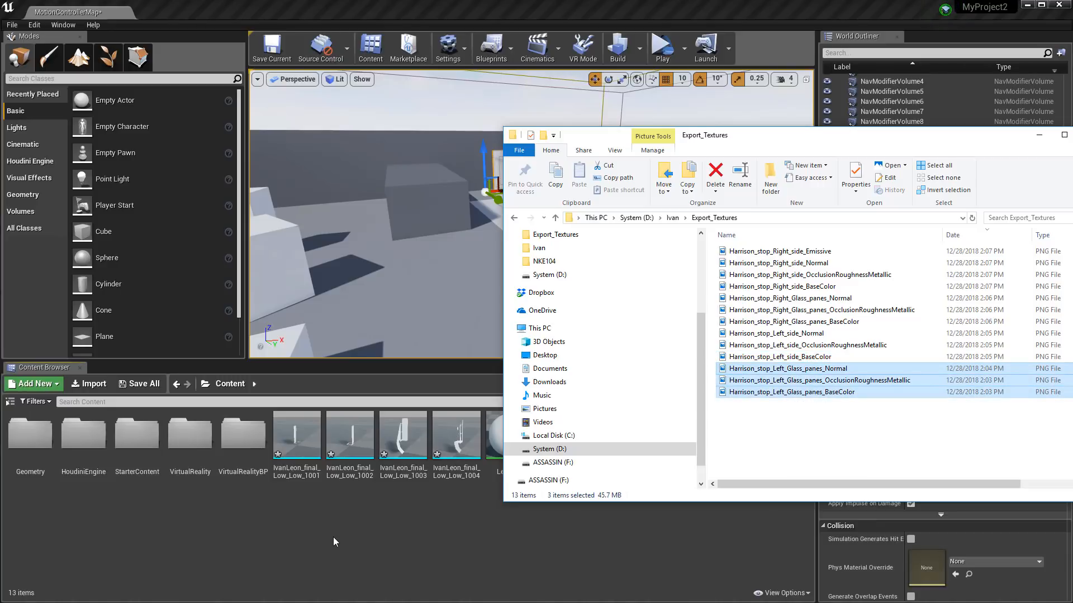
{"action": "left_click_drag", "start_coordinate": [333, 537], "coordinate": [374, 538]}
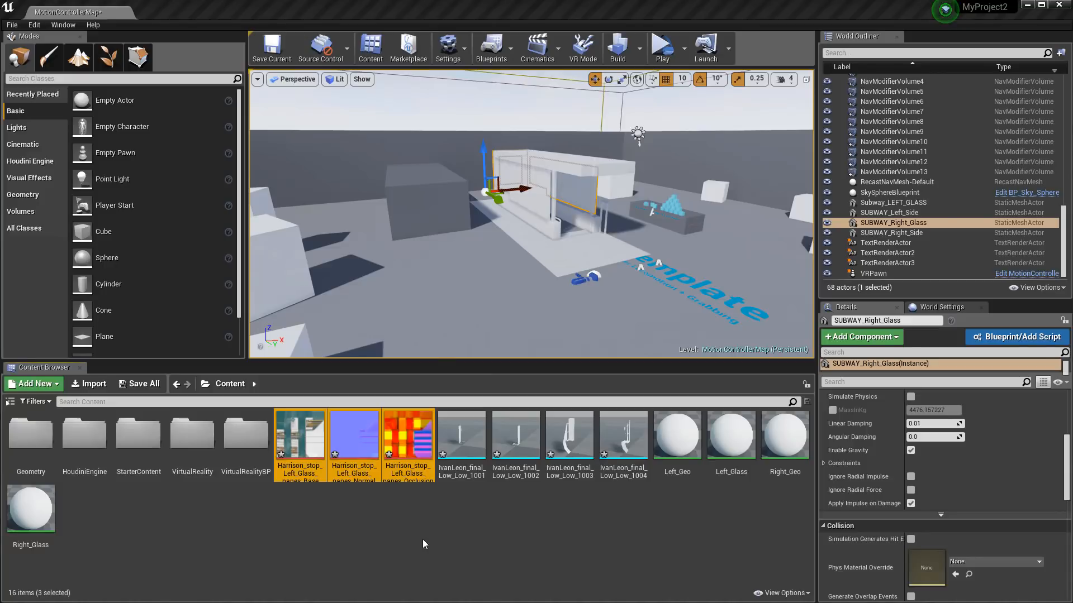
{"action": "left_click", "coordinate": [423, 539]}
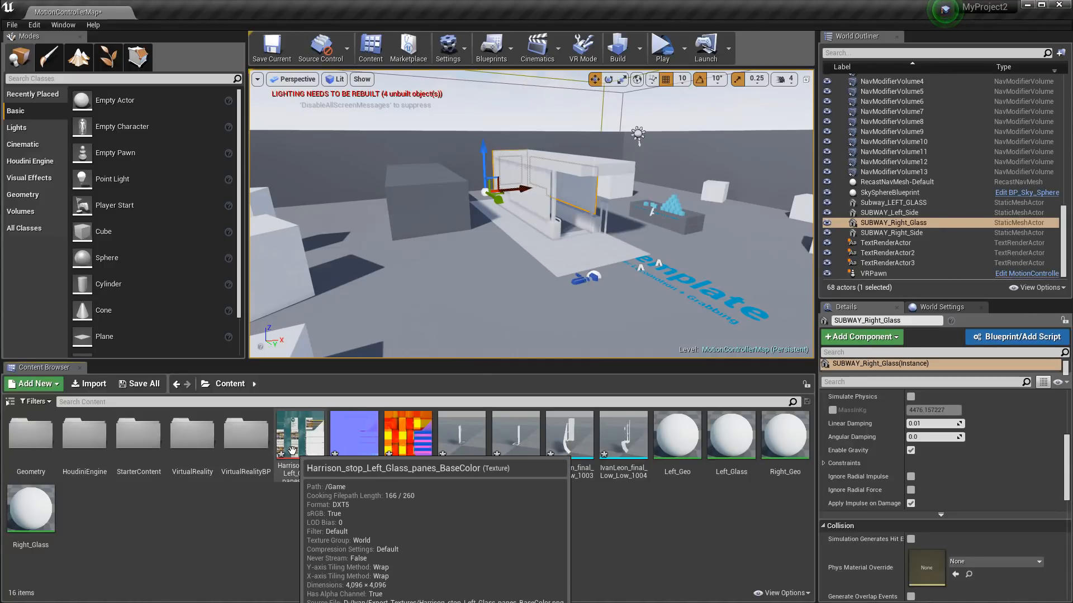
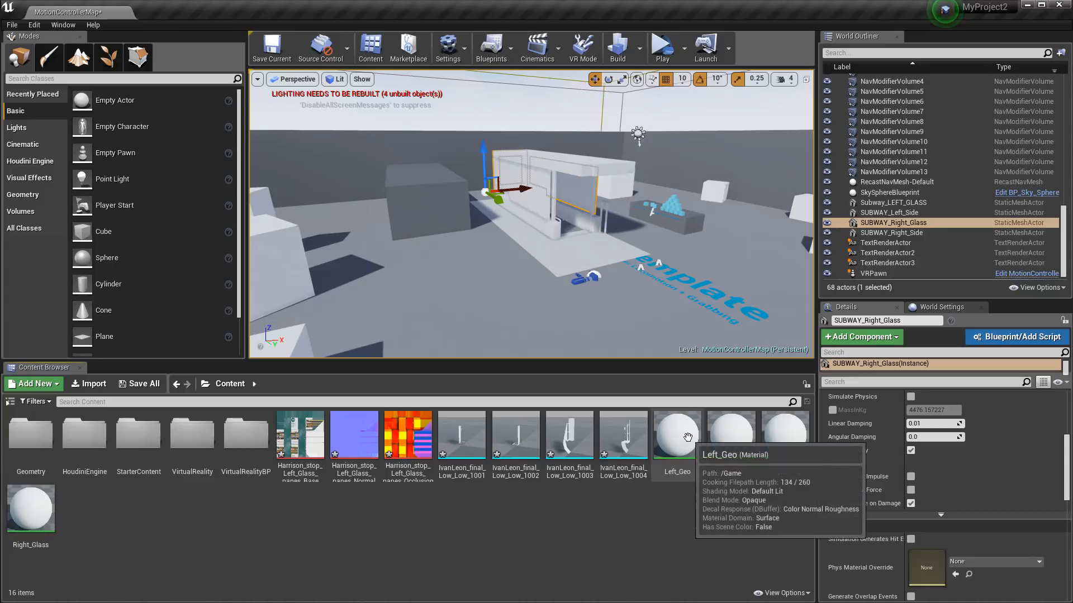
Open the Left_Glass material and the Harrison_stop_Left_Glass_panes_Normal texture to inspect them.
{"action": "double_click", "coordinate": [731, 443]}
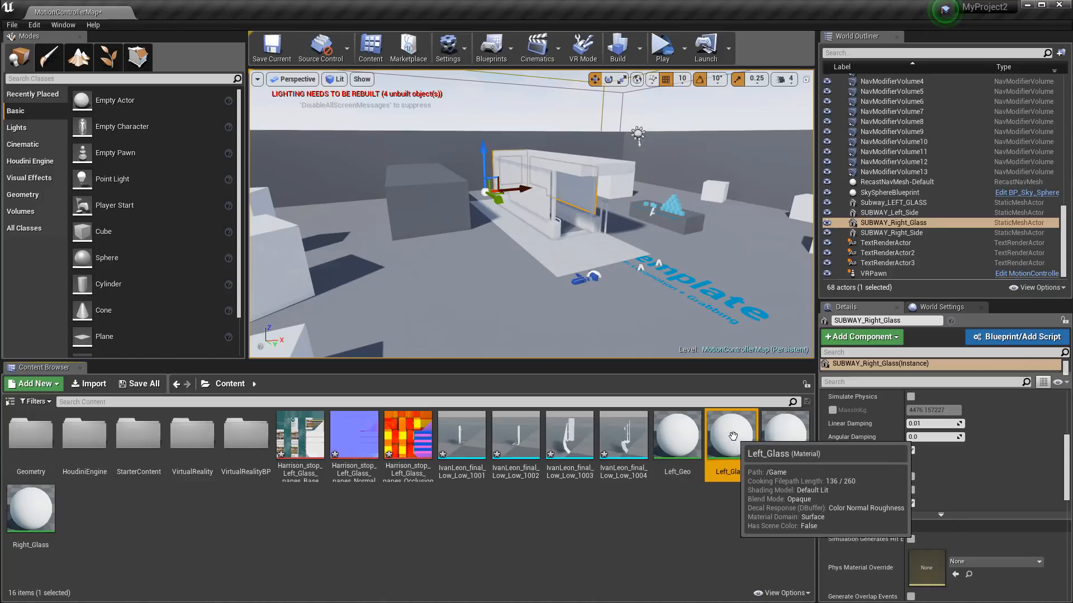
{"action": "left_click_drag", "start_coordinate": [410, 72], "coordinate": [460, 76]}
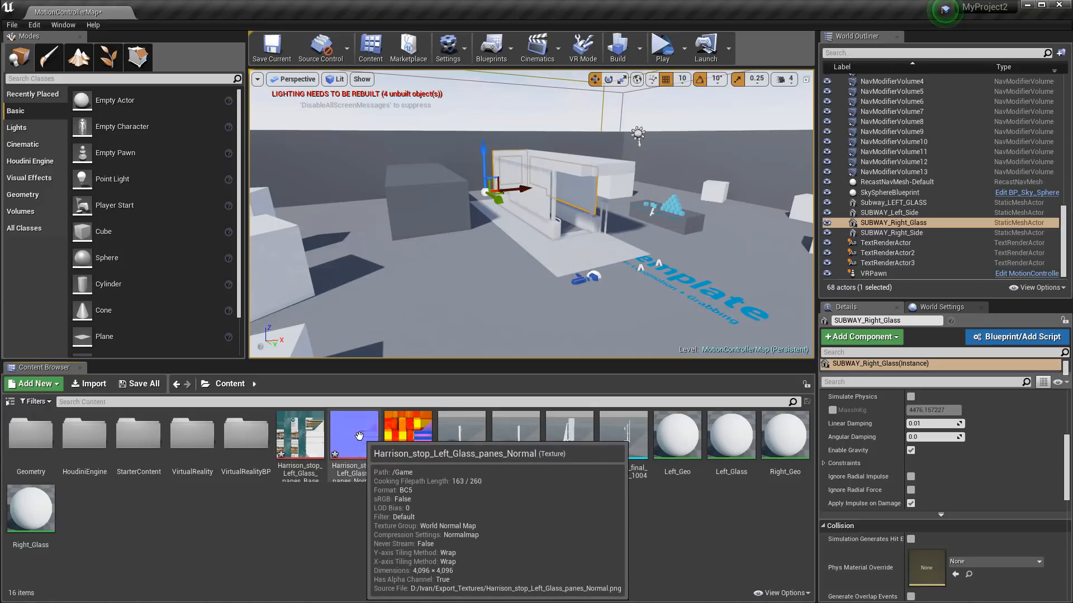
{"action": "double_click", "coordinate": [349, 437]}
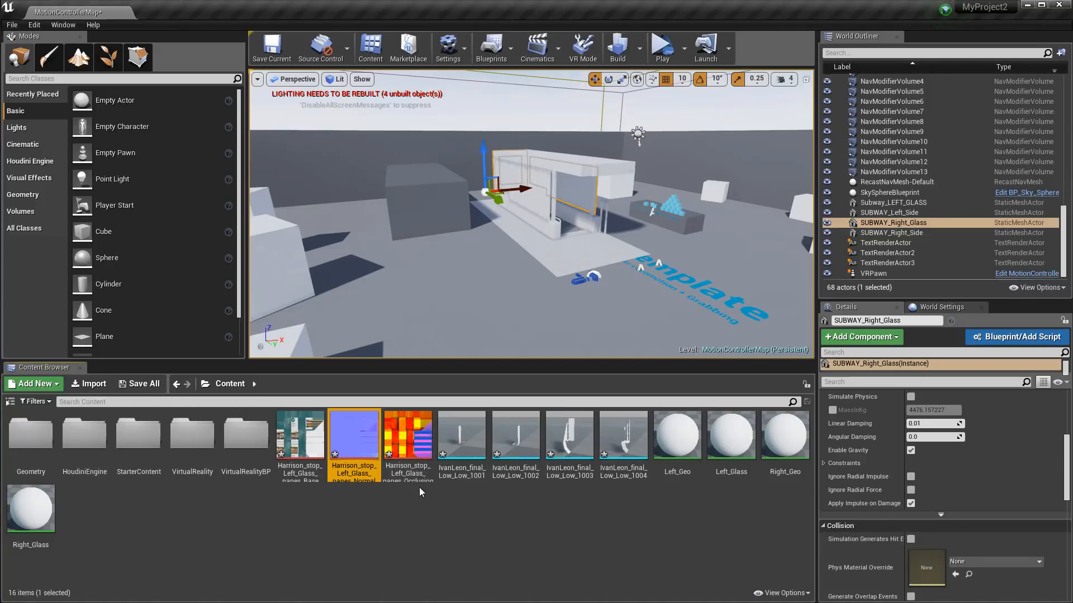
Open the Harrison_stop_Left_Glass_panes_OcclusionRoughnessMetallic texture and display only its red channel.
{"action": "double_click", "coordinate": [418, 446]}
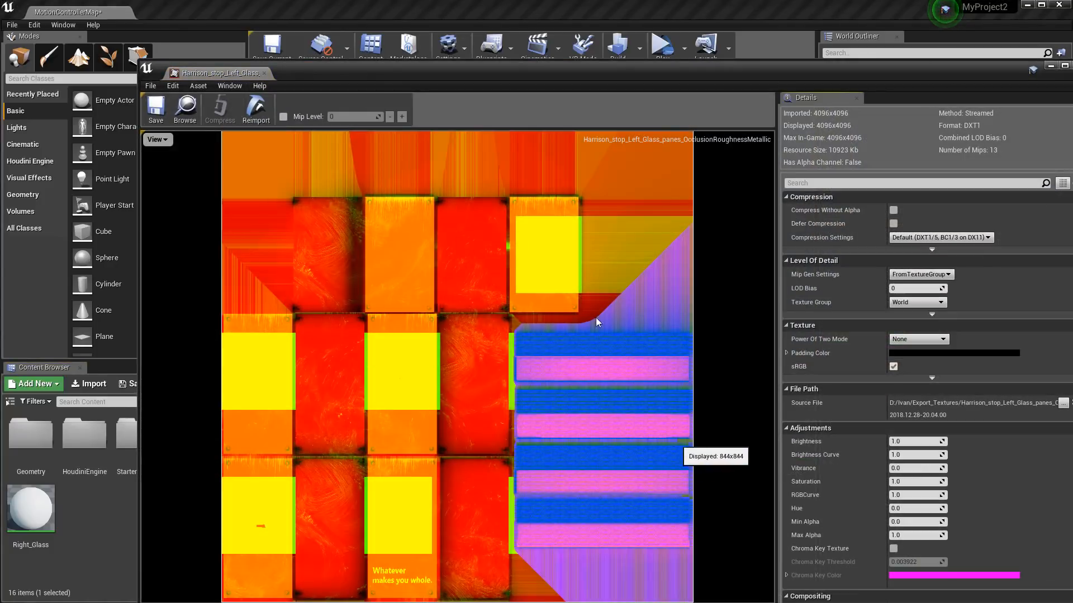
{"action": "left_click", "coordinate": [152, 86]}
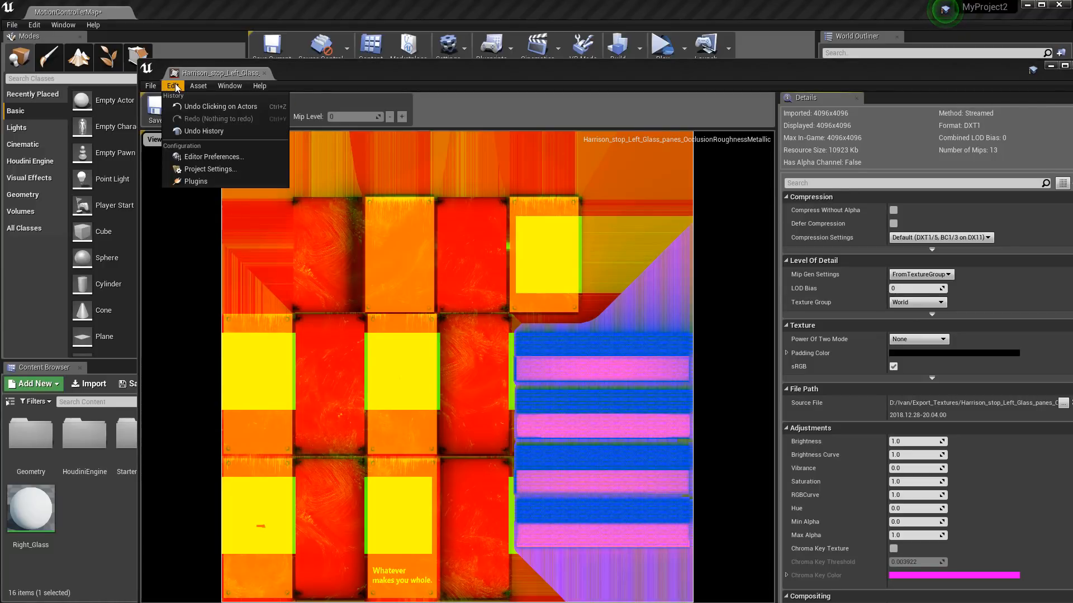
{"action": "mouse_move", "coordinate": [229, 87]}
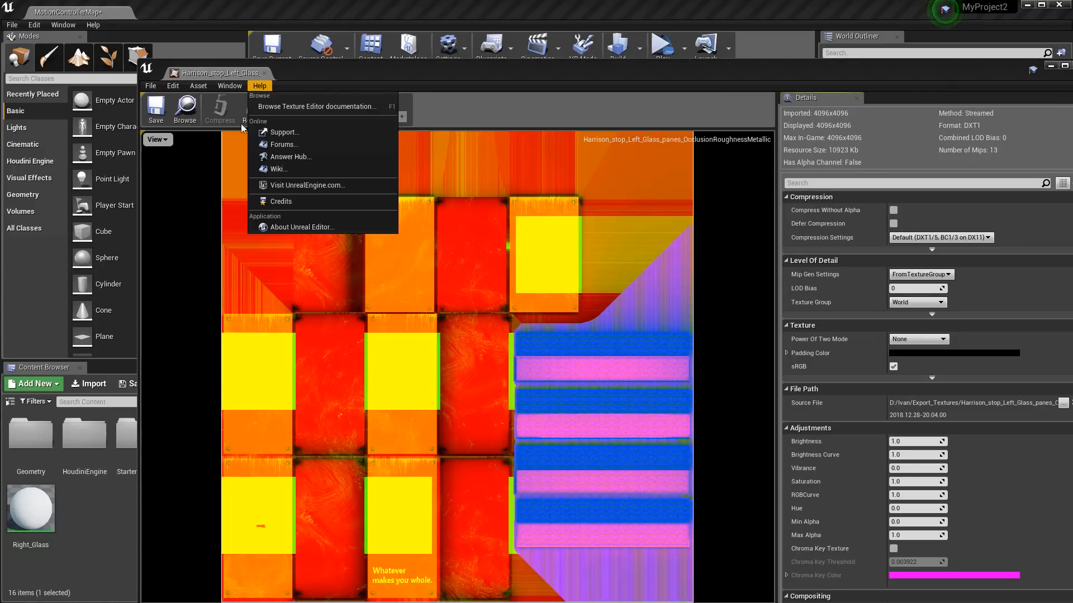
{"action": "left_click", "coordinate": [159, 205]}
{"action": "left_click", "coordinate": [156, 139]}
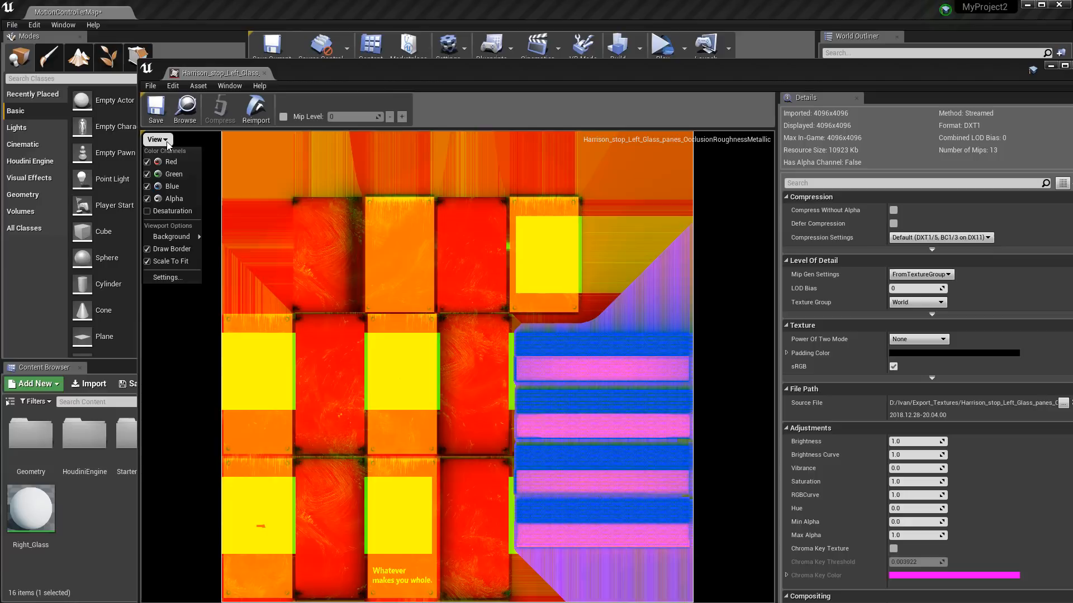
{"action": "left_click", "coordinate": [152, 202]}
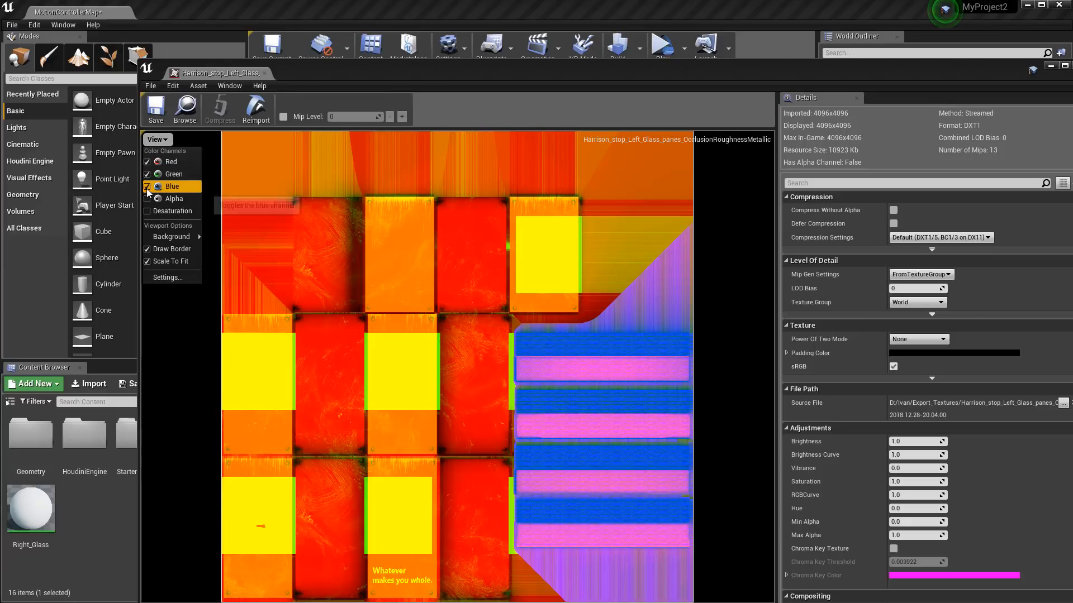
{"action": "left_click", "coordinate": [148, 187]}
{"action": "left_click", "coordinate": [148, 175]}
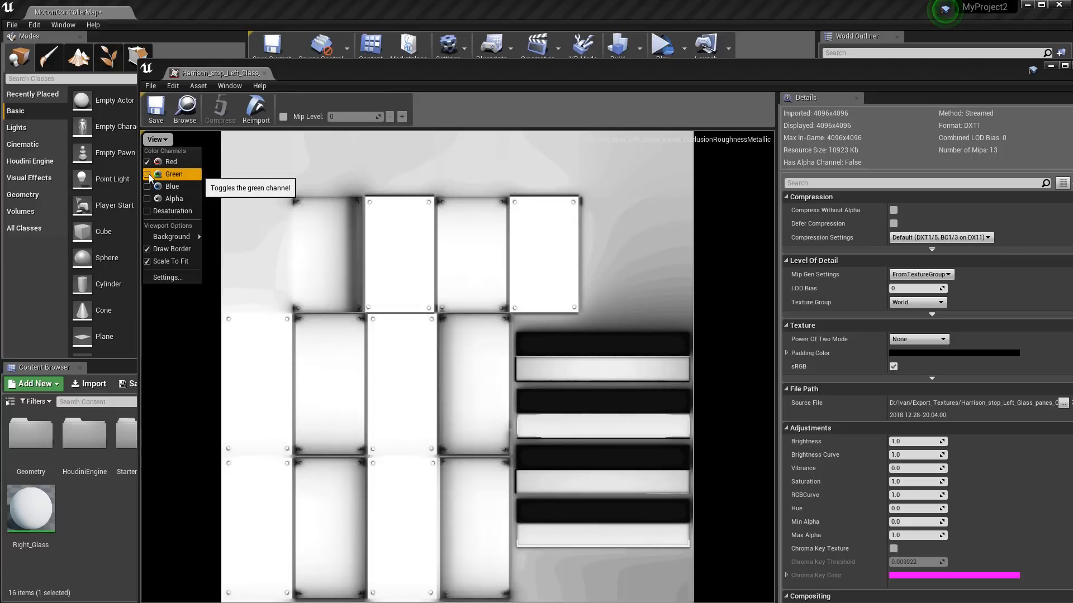
Inspect the texture's green channel on its own, followed by its blue channel on its own.
{"action": "left_click", "coordinate": [148, 162]}
{"action": "left_click", "coordinate": [147, 174]}
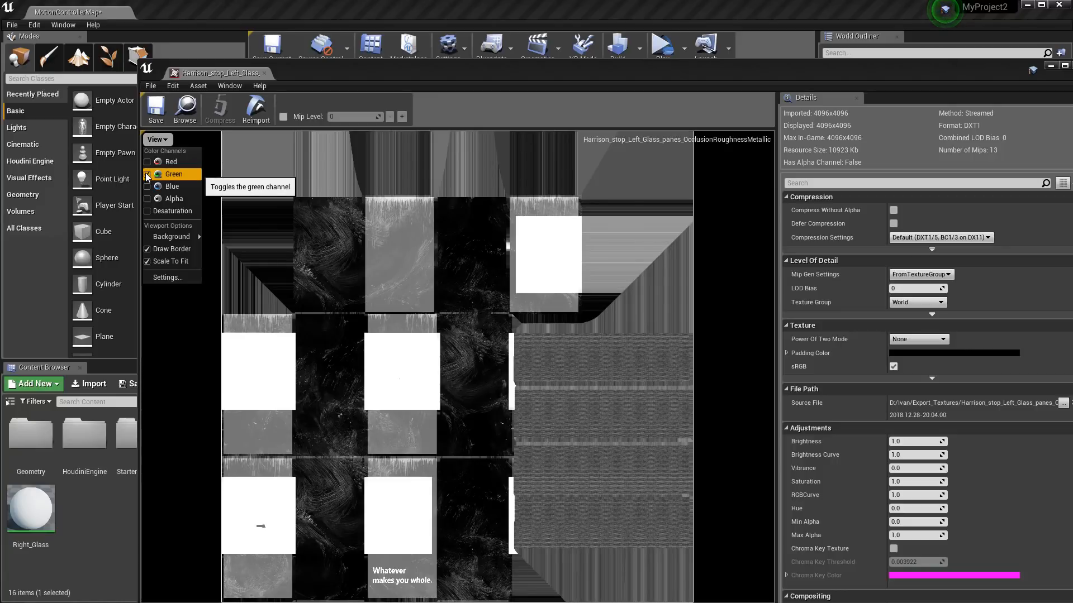
{"action": "left_click", "coordinate": [147, 175]}
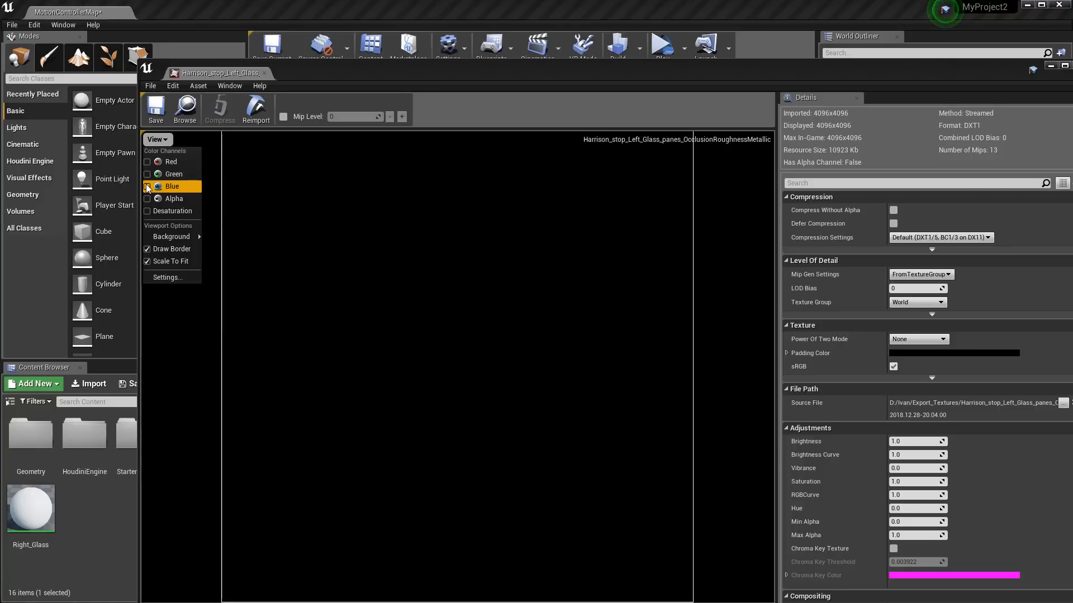
{"action": "left_click", "coordinate": [148, 187]}
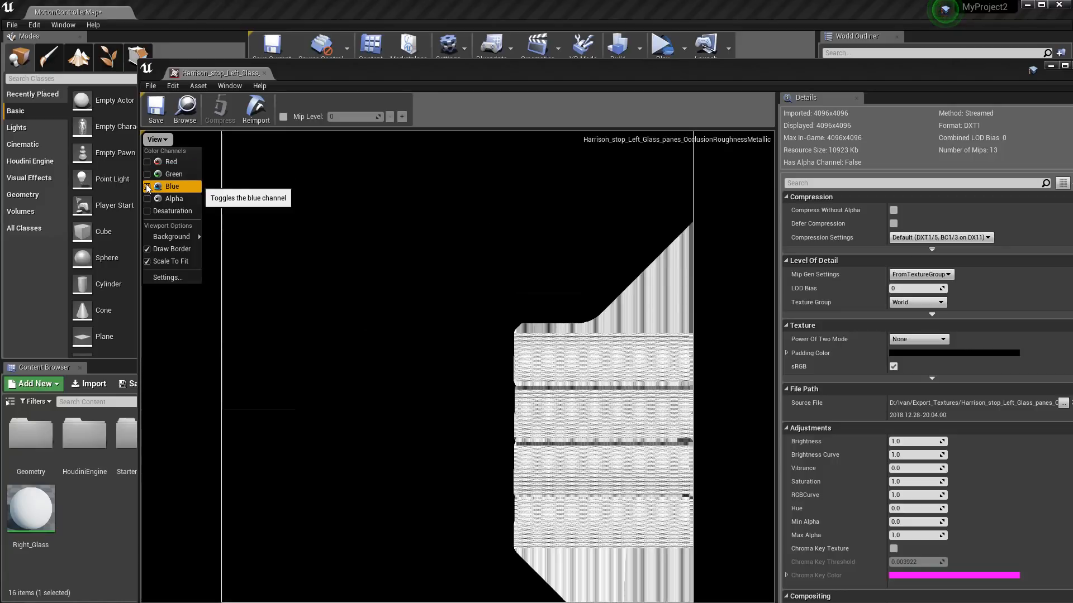
Display the texture's red, green and blue channels together again.
{"action": "left_click", "coordinate": [146, 185]}
{"action": "left_click", "coordinate": [148, 175]}
{"action": "left_click", "coordinate": [148, 162]}
{"action": "left_click", "coordinate": [149, 183]}
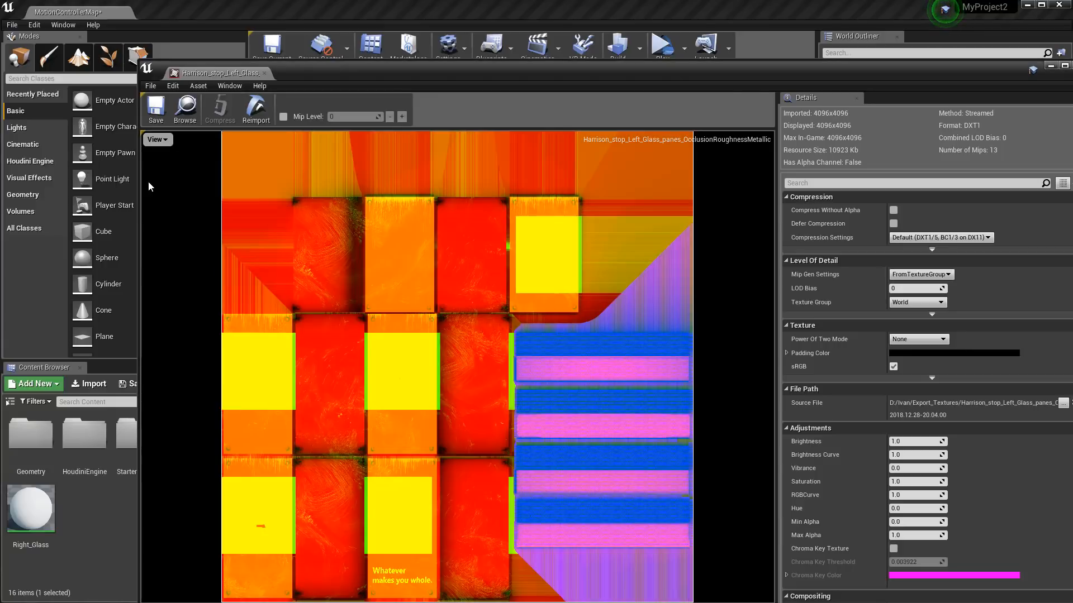
Turn off sRGB for the Harrison_stop_Left_Glass_panes_OcclusionRoughnessMetallic texture and close its editor.
{"action": "left_click", "coordinate": [157, 139]}
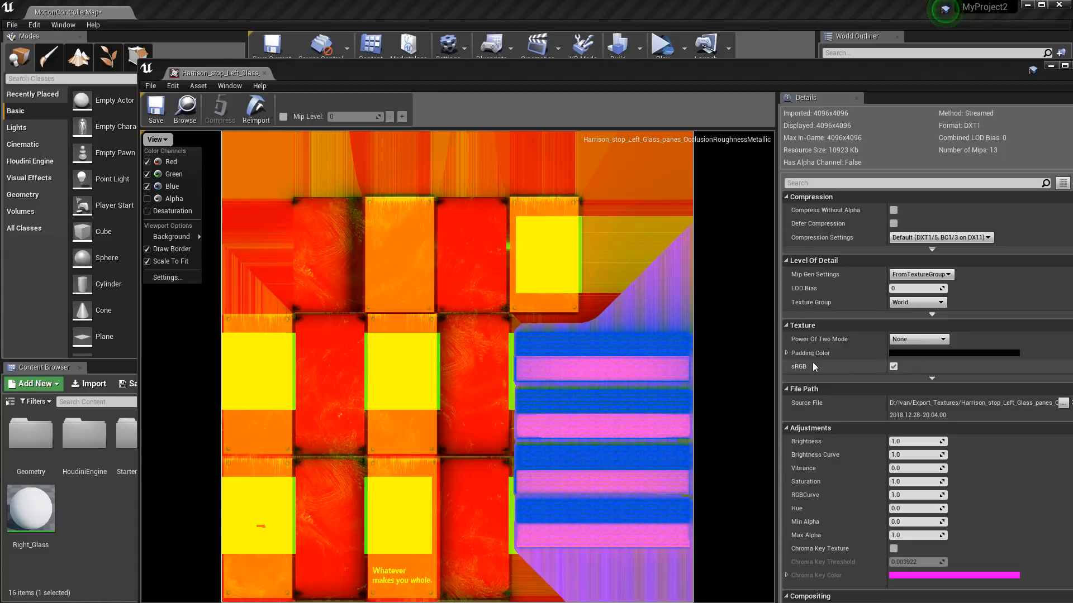
{"action": "mouse_move", "coordinate": [802, 364]}
{"action": "left_click", "coordinate": [892, 367]}
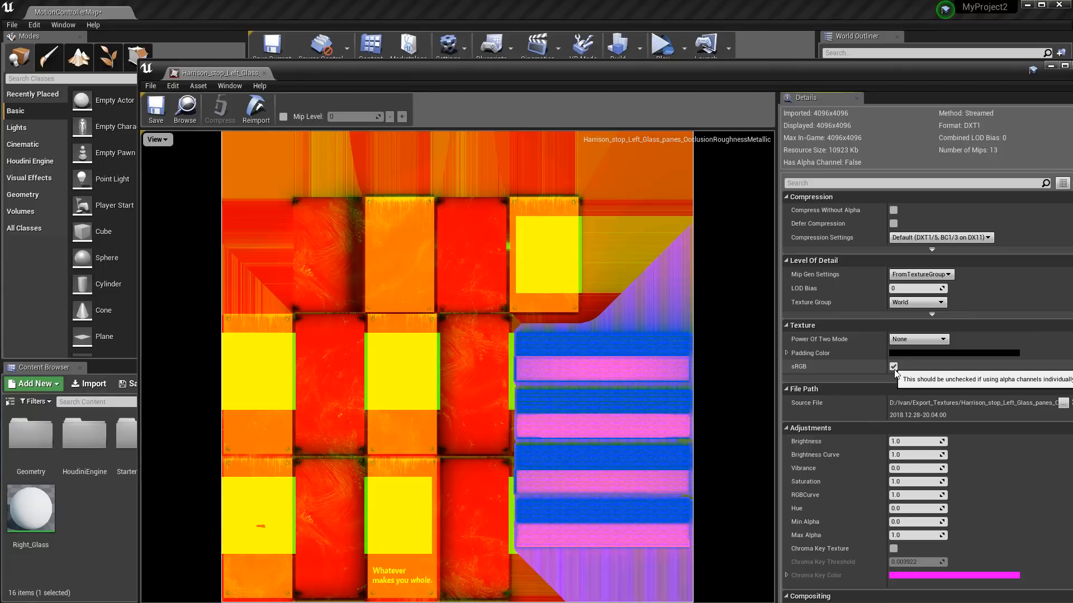
{"action": "left_click", "coordinate": [894, 367]}
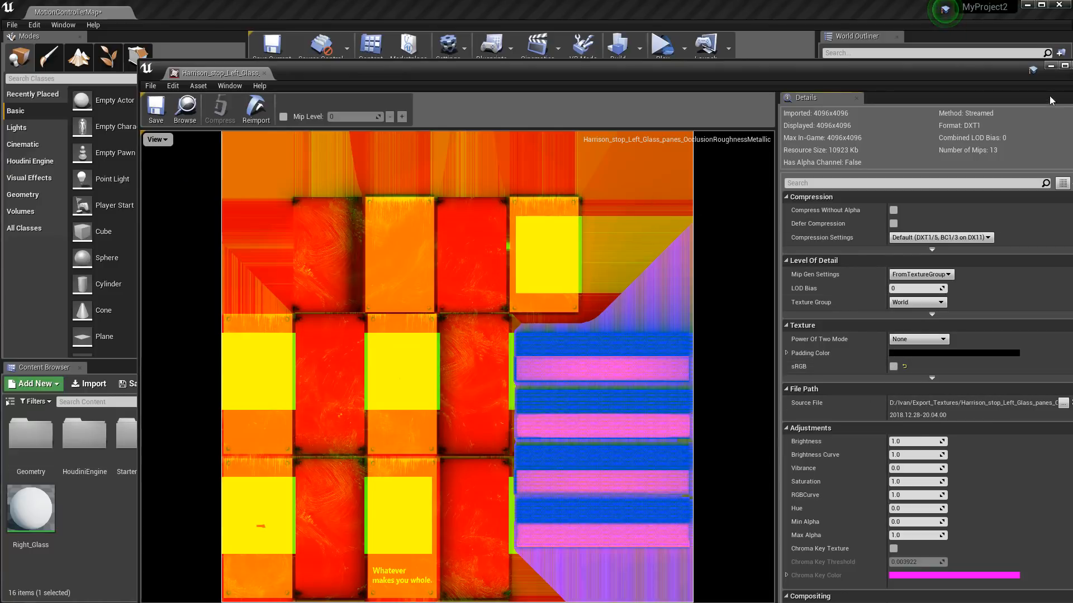
{"action": "left_click_drag", "start_coordinate": [971, 68], "coordinate": [922, 68]}
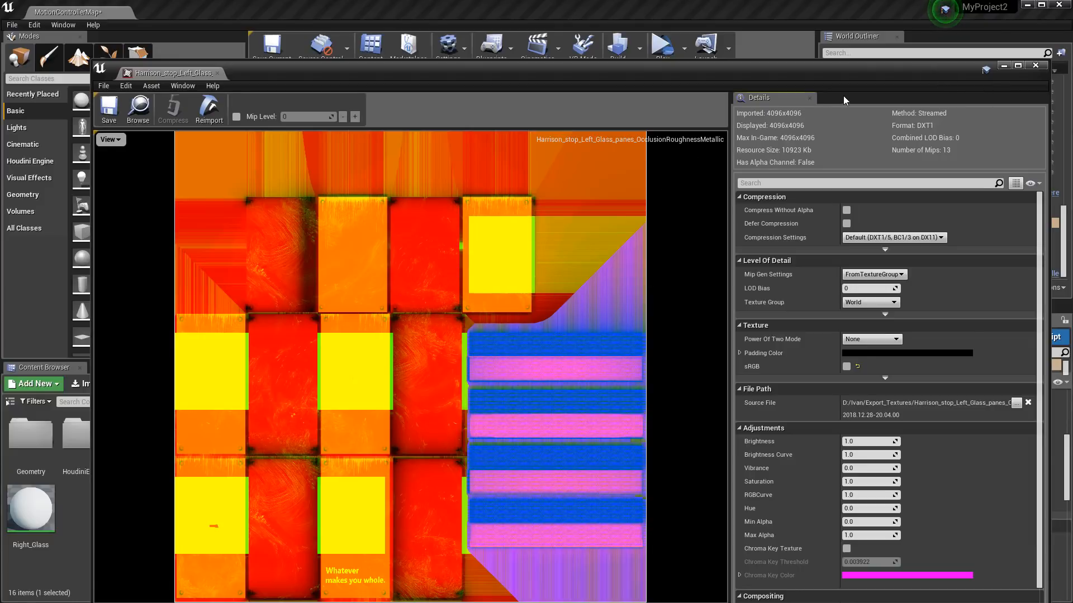
{"action": "left_click", "coordinate": [1036, 66]}
{"action": "left_click", "coordinate": [370, 542]}
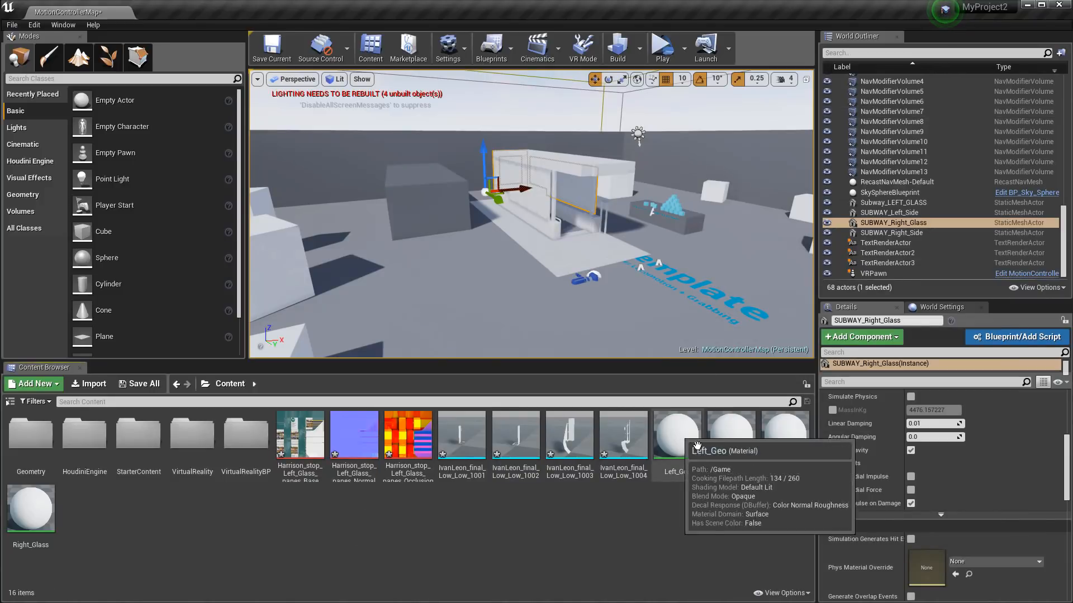
Open the Left_Glass material and add the three Harrison_stop_Left_Glass_panes textures to its graph as texture samples.
{"action": "double_click", "coordinate": [730, 440]}
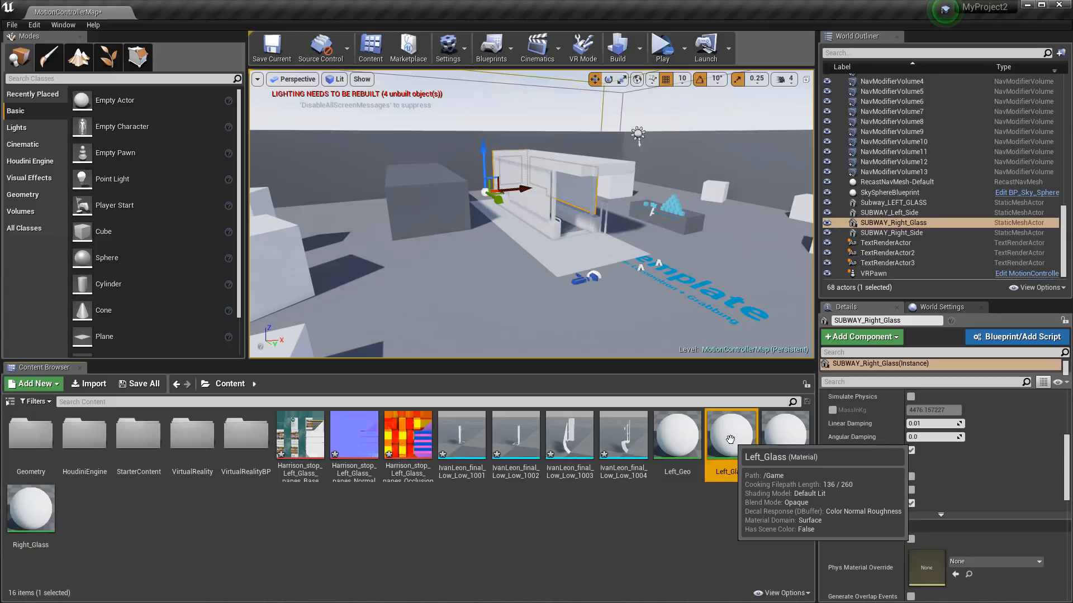
{"action": "left_click_drag", "start_coordinate": [510, 82], "coordinate": [835, 83]}
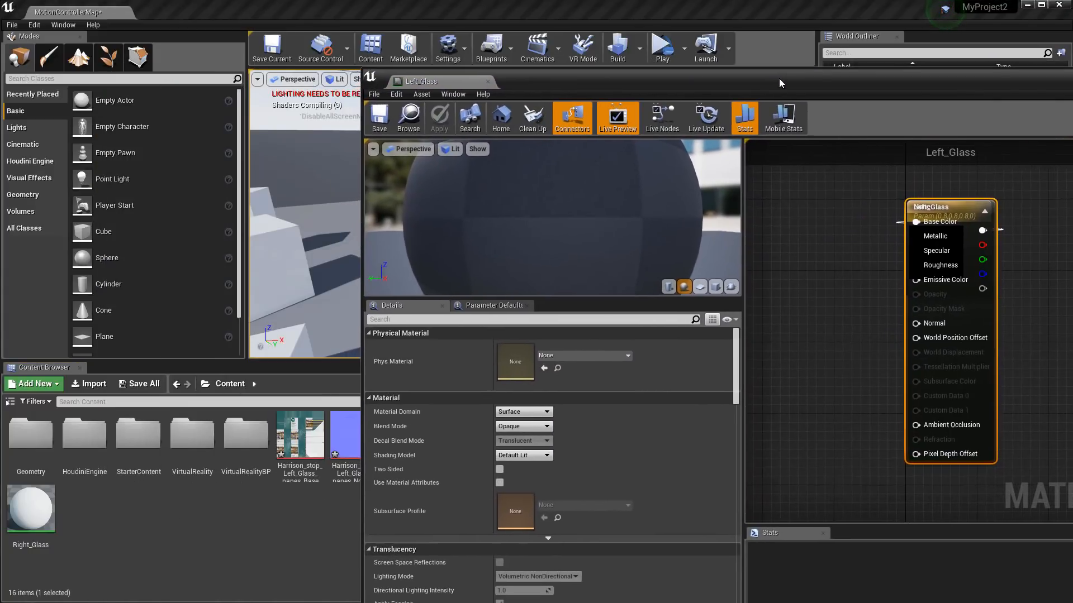
{"action": "left_click_drag", "start_coordinate": [585, 77], "coordinate": [778, 95]}
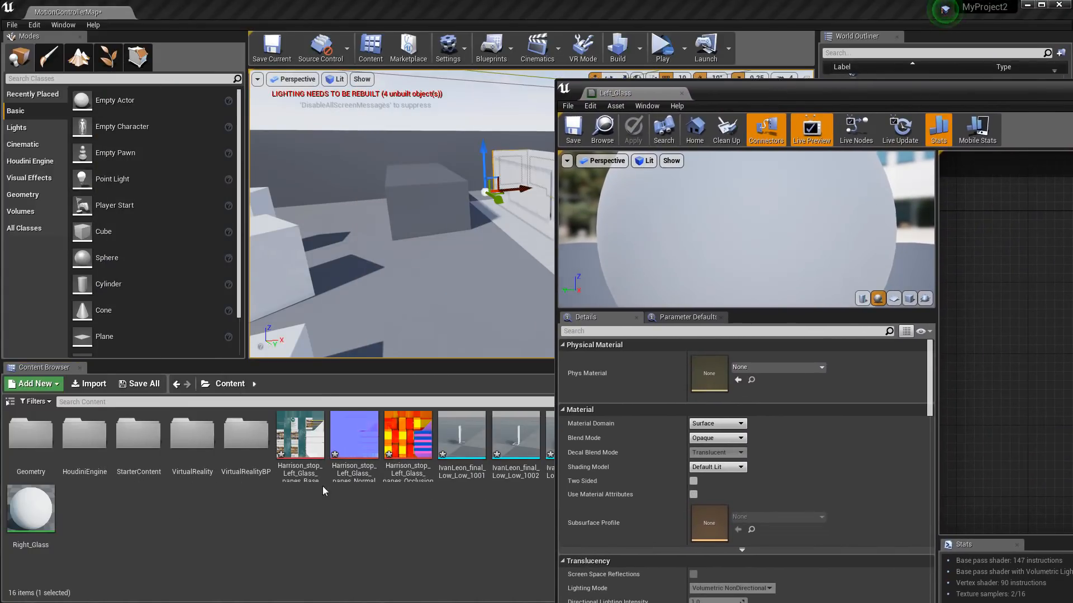
{"action": "left_click", "coordinate": [327, 521]}
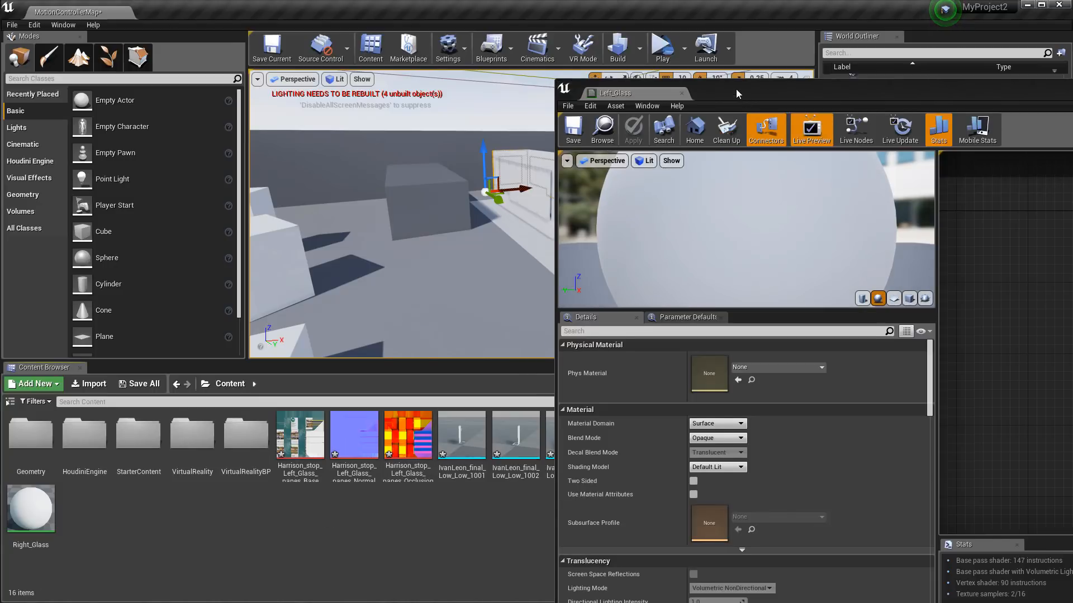
{"action": "left_click_drag", "start_coordinate": [736, 91], "coordinate": [621, 76]}
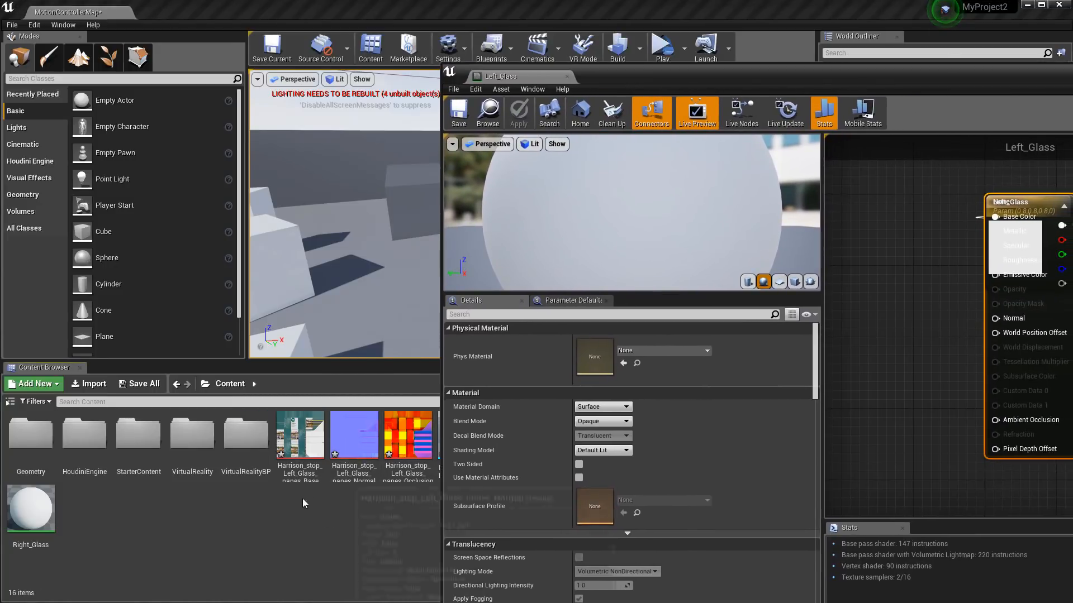
{"action": "left_click", "coordinate": [300, 438]}
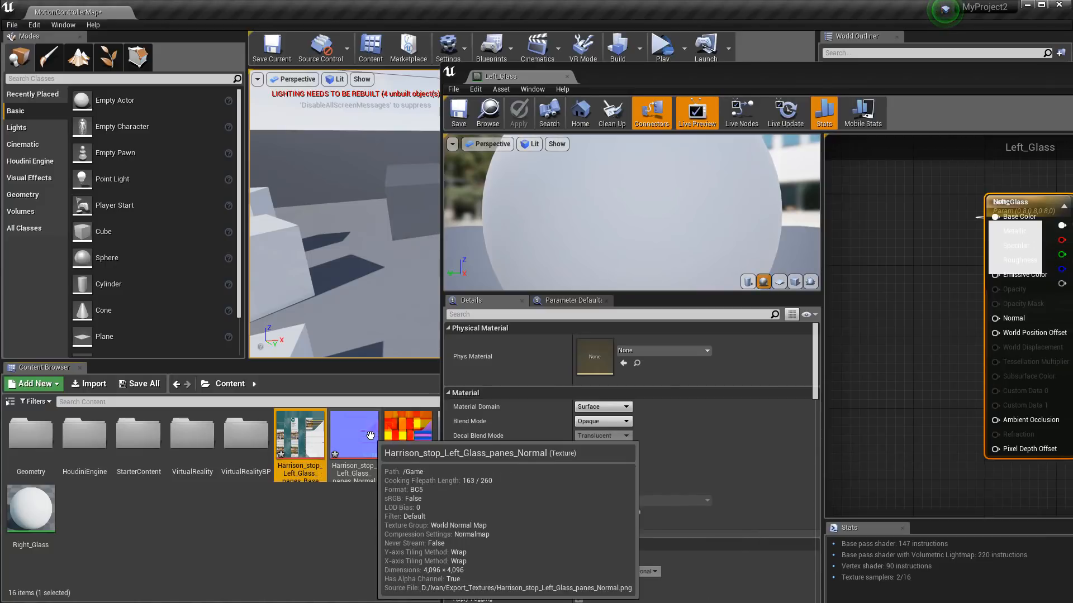
{"action": "left_click", "coordinate": [408, 439], "text": "shift"}
{"action": "left_click_drag", "start_coordinate": [408, 439], "coordinate": [878, 295]}
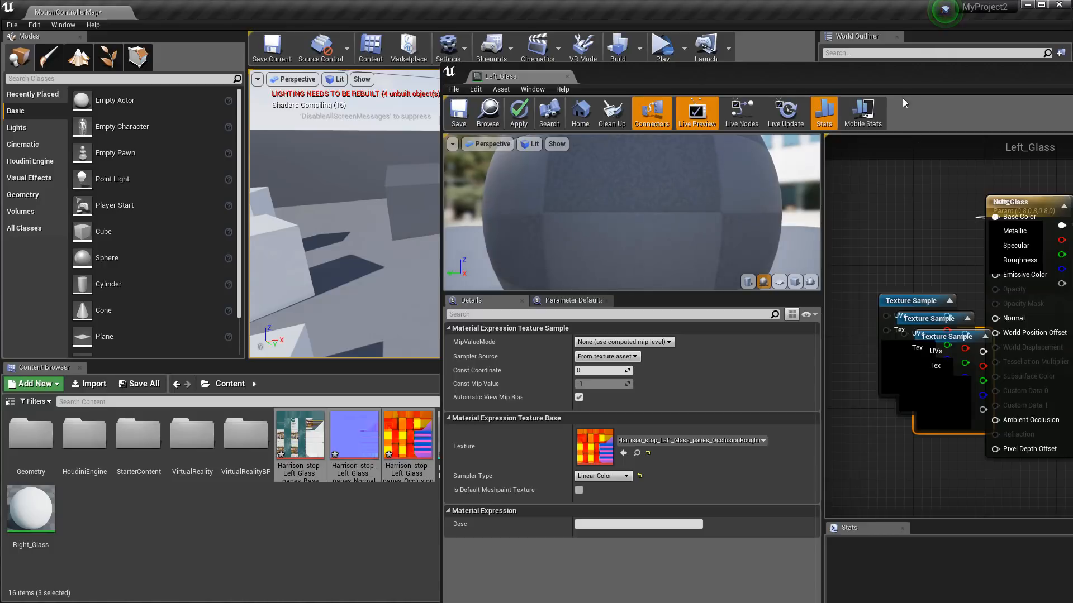
Move the Left_Glass result node clear of the other nodes and delete the default colour parameter node.
{"action": "left_click_drag", "start_coordinate": [883, 73], "coordinate": [457, 25]}
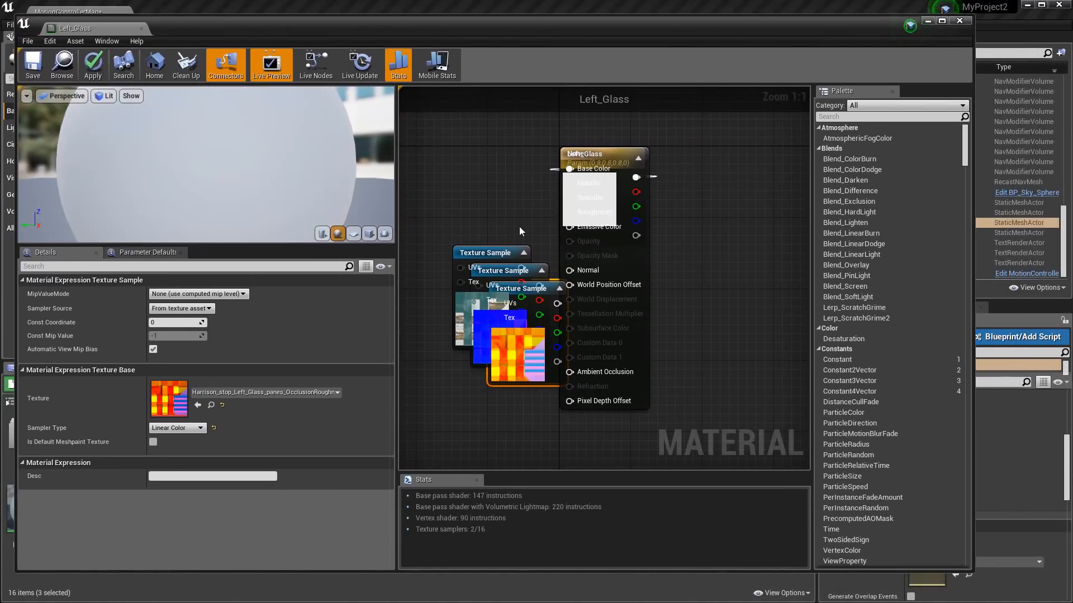
{"action": "left_click_drag", "start_coordinate": [577, 154], "coordinate": [720, 181]}
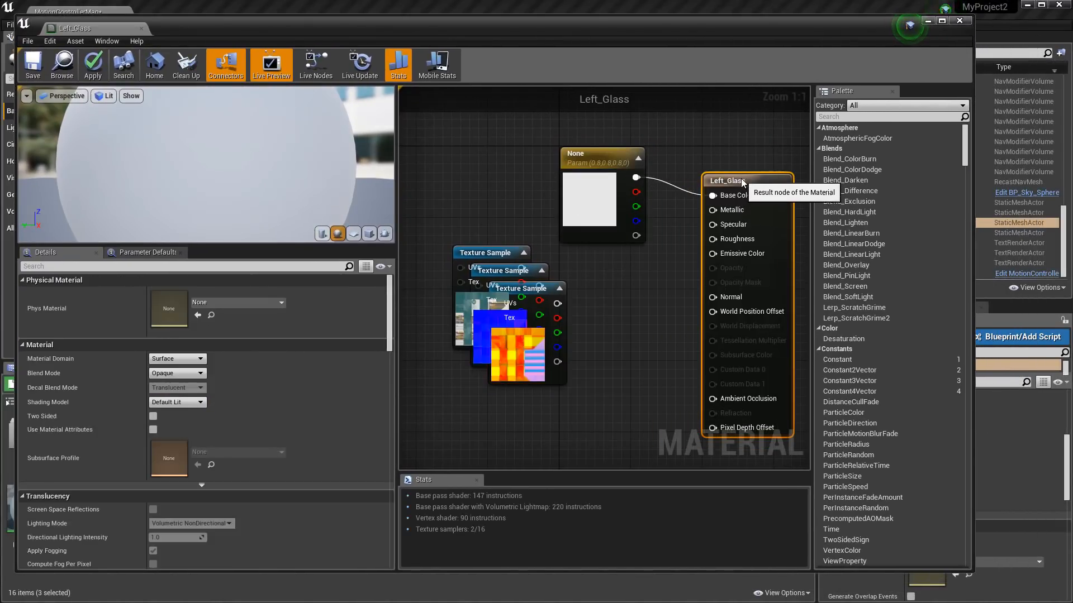
{"action": "left_click", "coordinate": [576, 154]}
{"action": "key", "text": "Delete"}
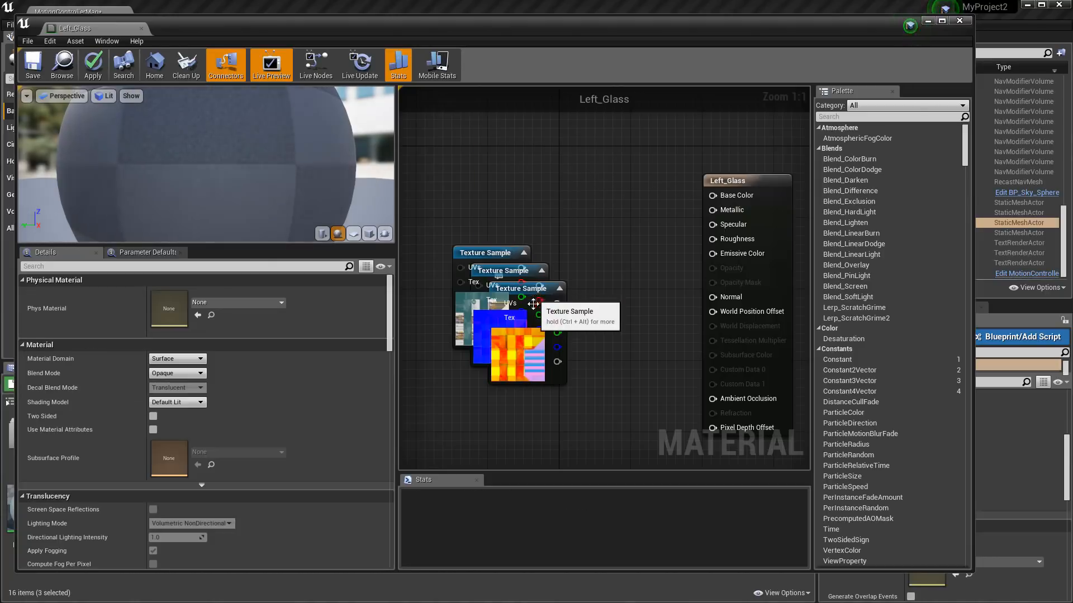
Spread out the texture samples, connecting the base colour texture to Base Color and the normal texture to Normal.
{"action": "left_click_drag", "start_coordinate": [534, 288], "coordinate": [552, 404]}
{"action": "left_click_drag", "start_coordinate": [510, 271], "coordinate": [535, 280]}
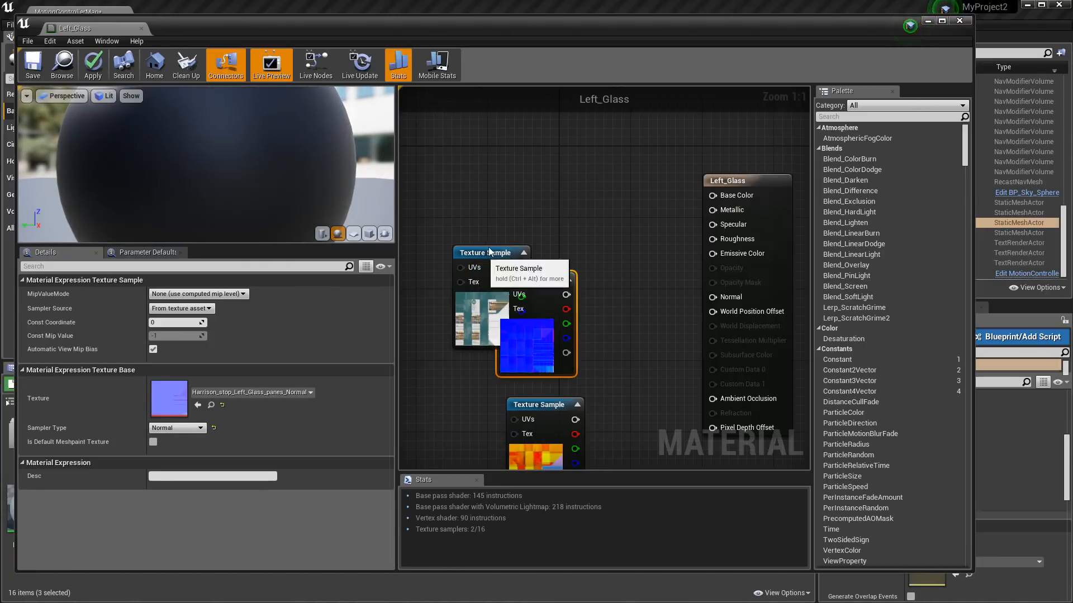
{"action": "left_click_drag", "start_coordinate": [490, 252], "coordinate": [712, 195]}
{"action": "left_click_drag", "start_coordinate": [510, 136], "coordinate": [487, 138]}
{"action": "left_click_drag", "start_coordinate": [561, 353], "coordinate": [508, 353]}
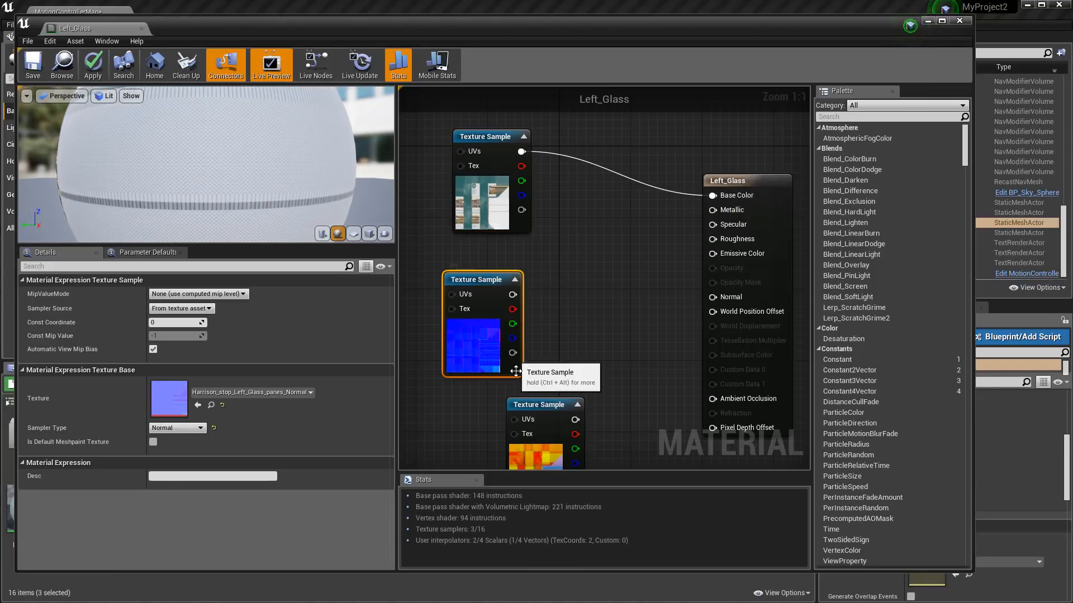
{"action": "left_click_drag", "start_coordinate": [513, 295], "coordinate": [714, 297]}
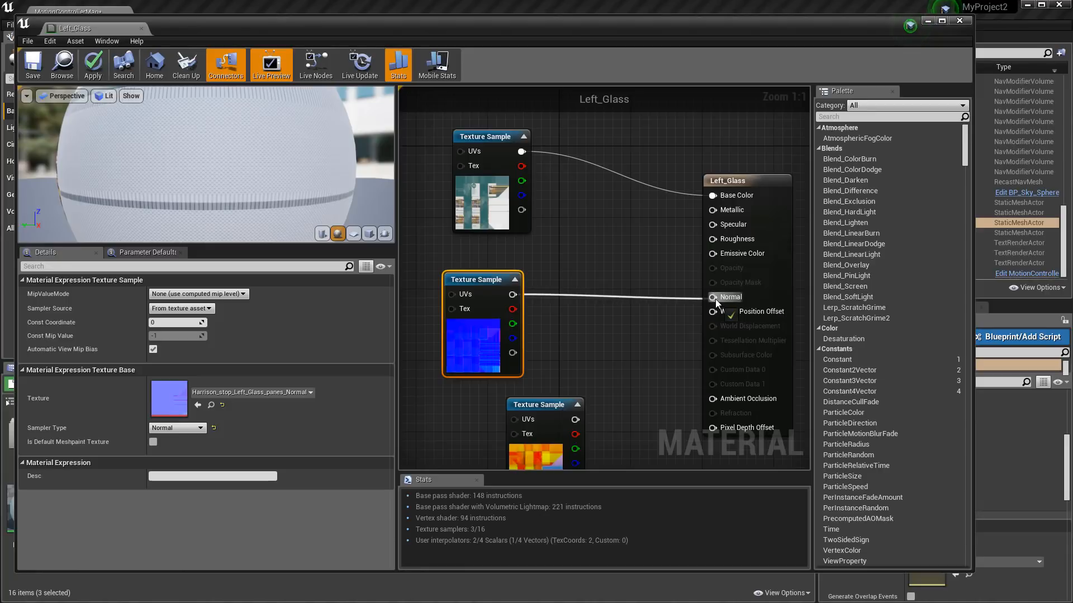
Connect the OcclusionRoughnessMetallic sample's red output to Ambient Occlusion, green to Roughness and blue to Metallic, and place it below the normal sample.
{"action": "left_click_drag", "start_coordinate": [541, 405], "coordinate": [532, 331]}
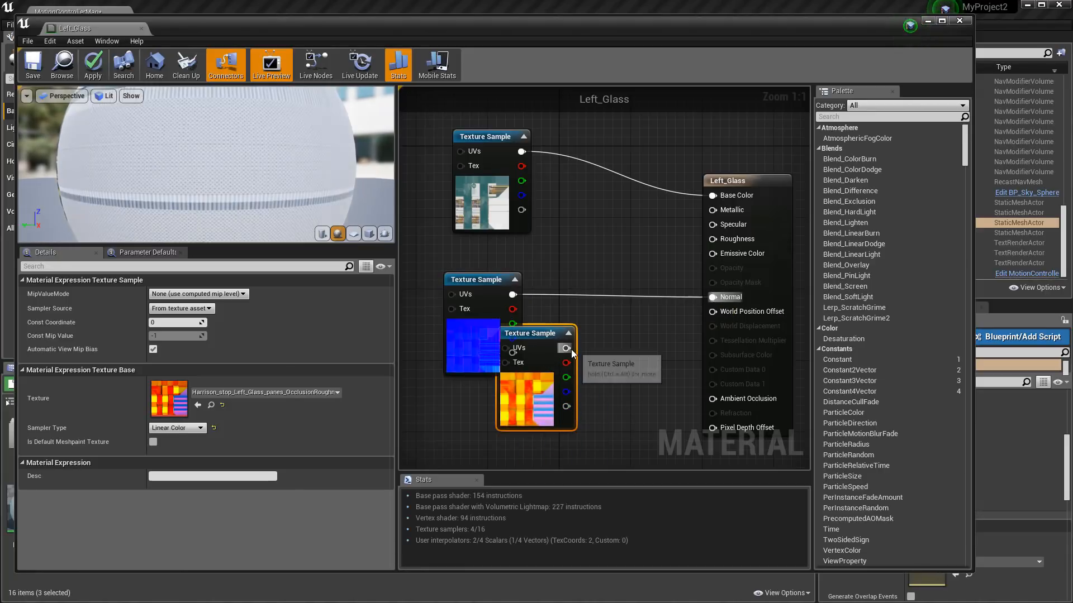
{"action": "left_click_drag", "start_coordinate": [566, 363], "coordinate": [522, 361]}
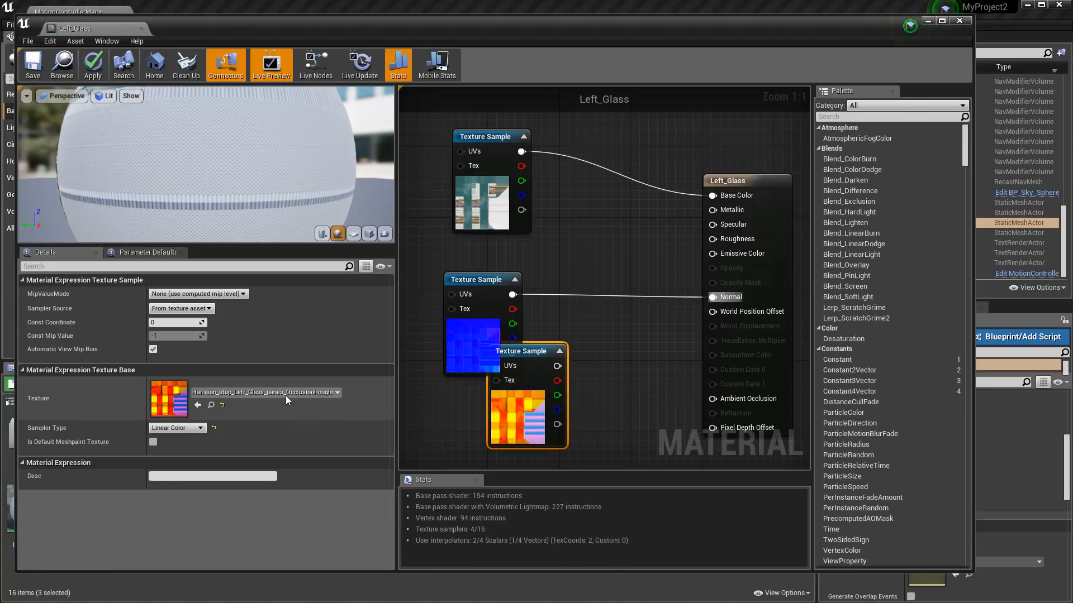
{"action": "left_click_drag", "start_coordinate": [557, 381], "coordinate": [654, 383]}
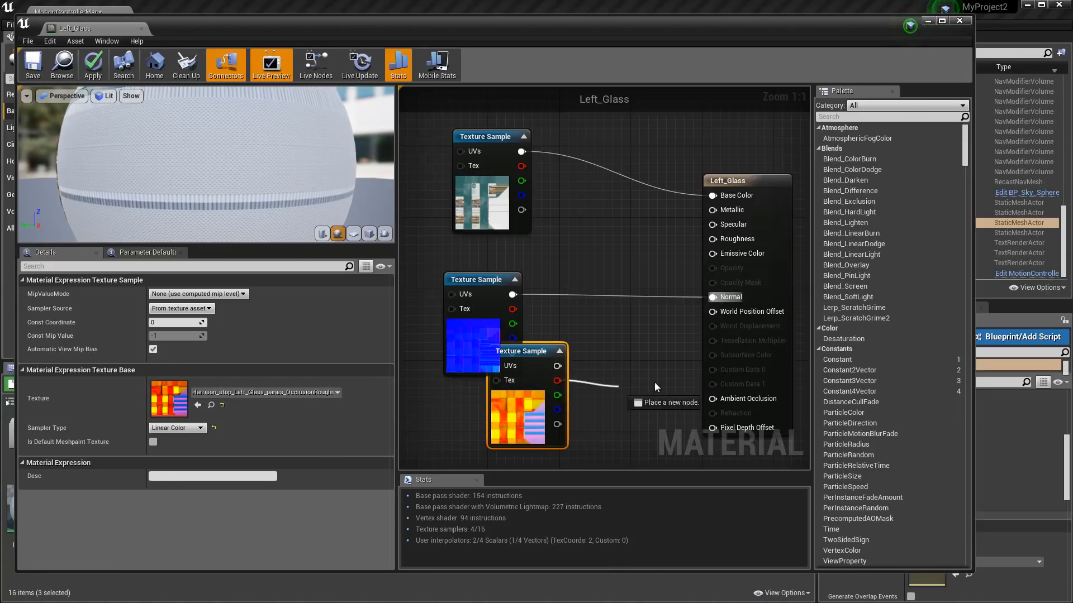
{"action": "left_click_drag", "start_coordinate": [716, 399], "coordinate": [710, 402]}
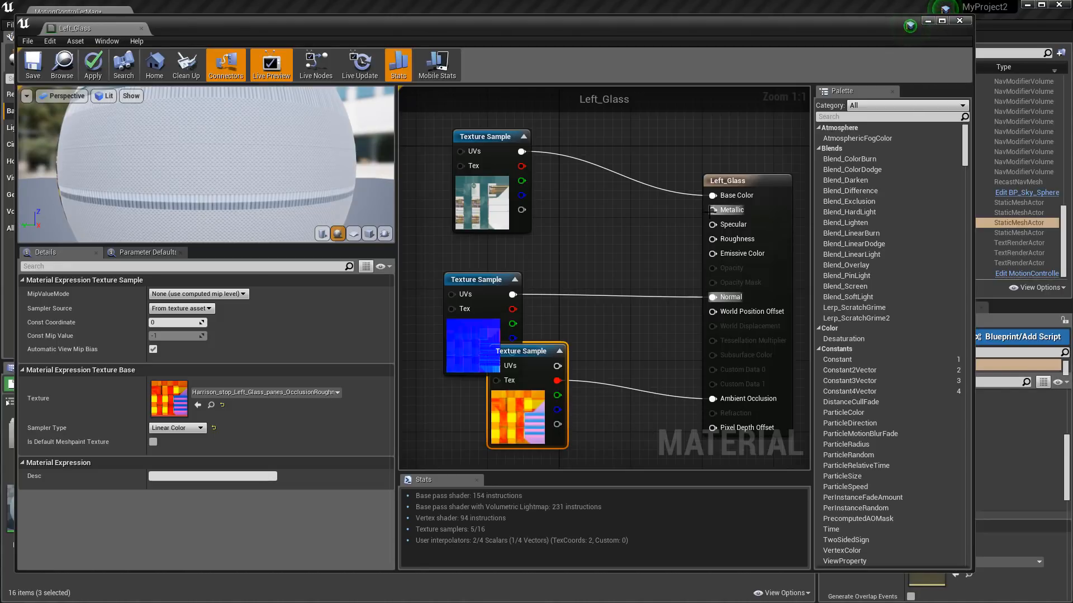
{"action": "left_click_drag", "start_coordinate": [557, 395], "coordinate": [715, 240]}
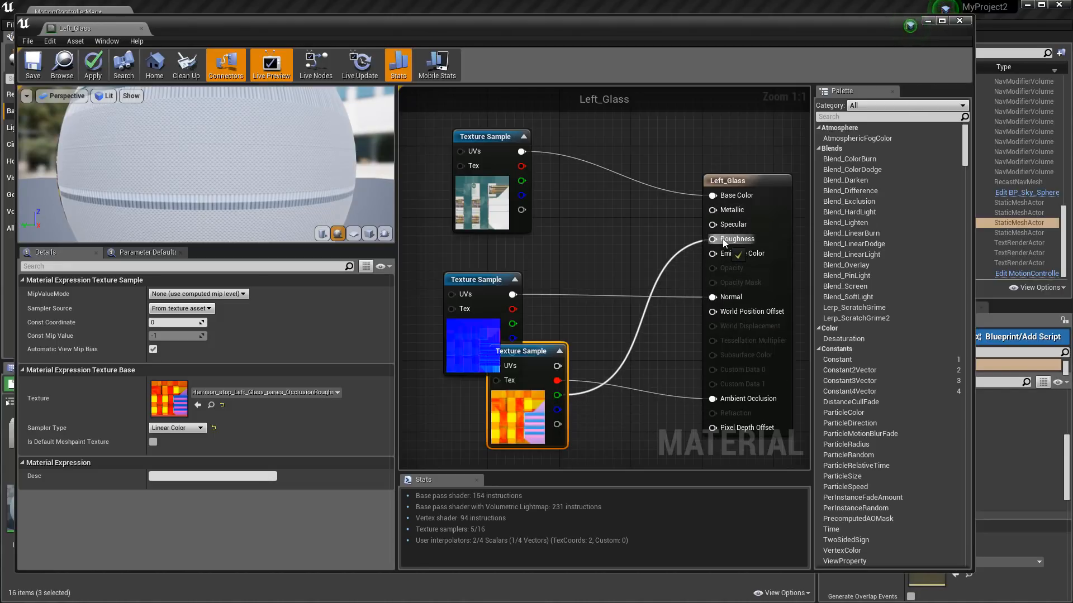
{"action": "left_click_drag", "start_coordinate": [556, 411], "coordinate": [715, 214]}
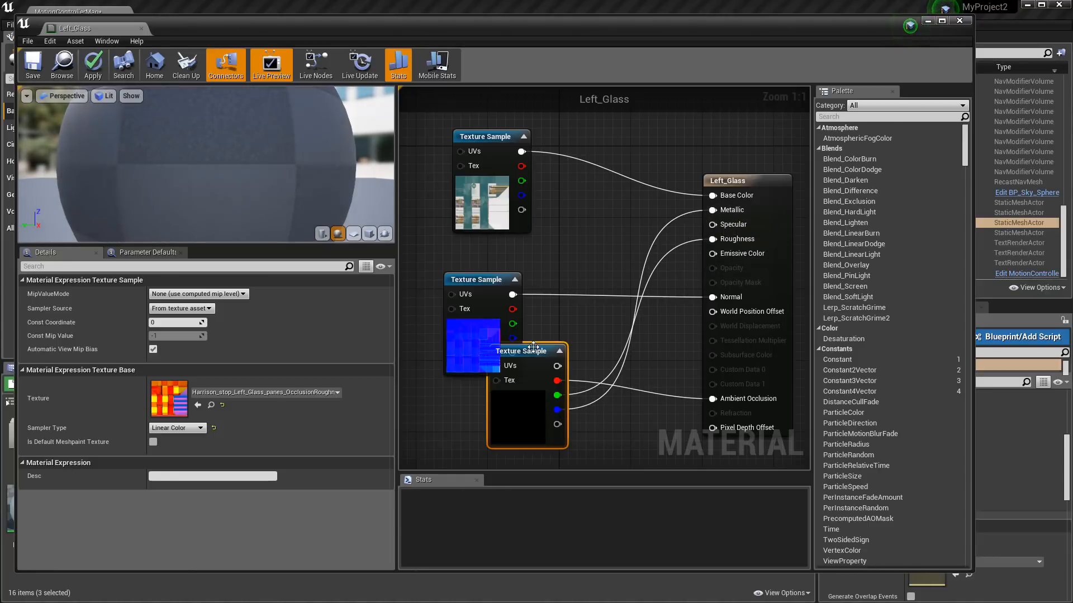
{"action": "left_click_drag", "start_coordinate": [528, 367], "coordinate": [483, 429]}
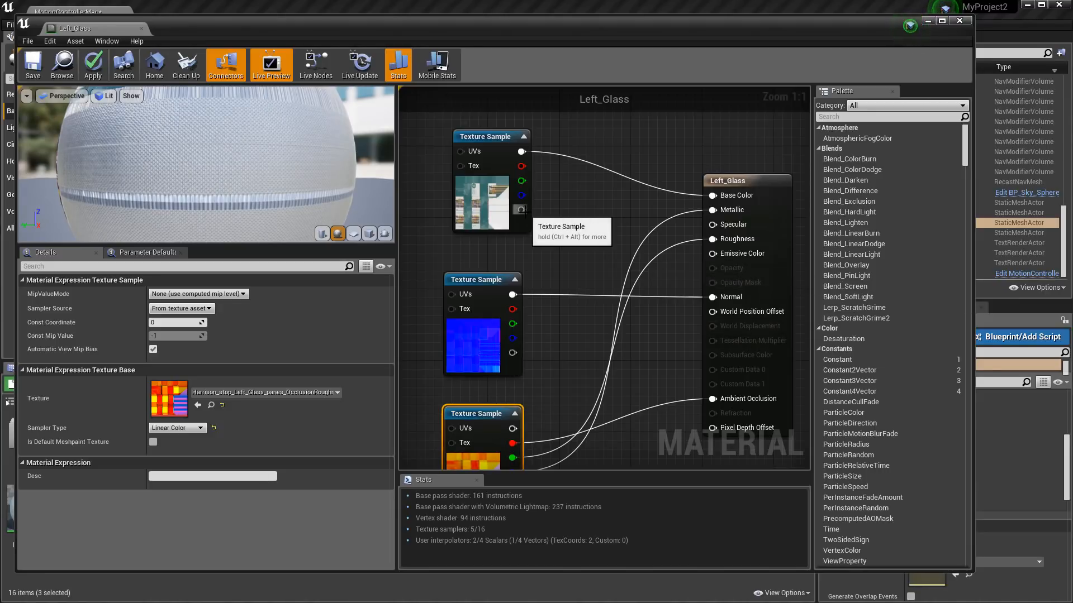
{"action": "left_click_drag", "start_coordinate": [521, 210], "coordinate": [611, 211]}
{"action": "left_click_drag", "start_coordinate": [571, 246], "coordinate": [571, 246]}
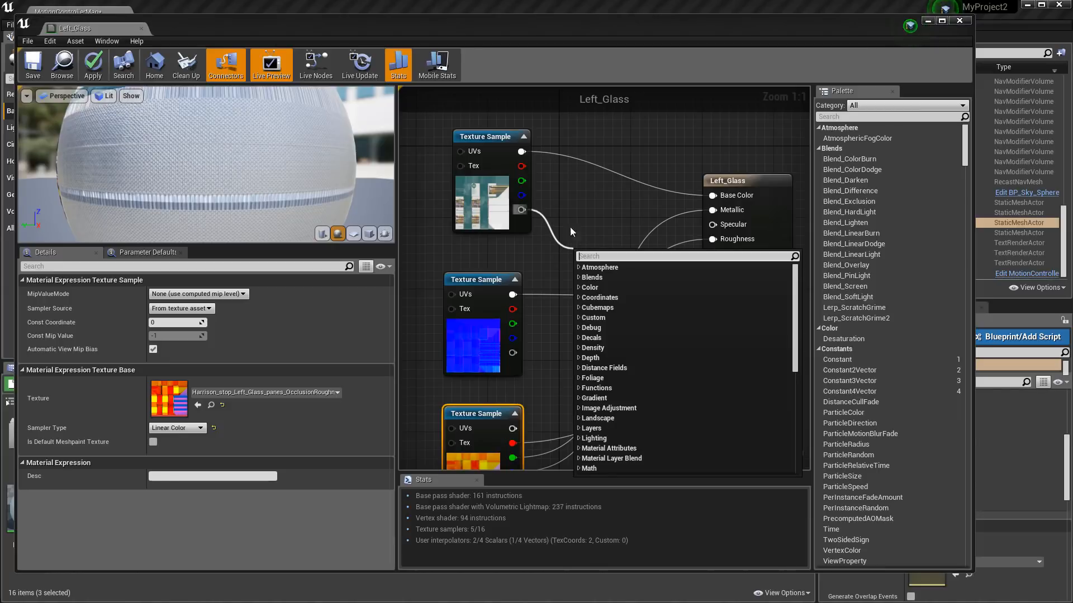
{"action": "left_click", "coordinate": [621, 192]}
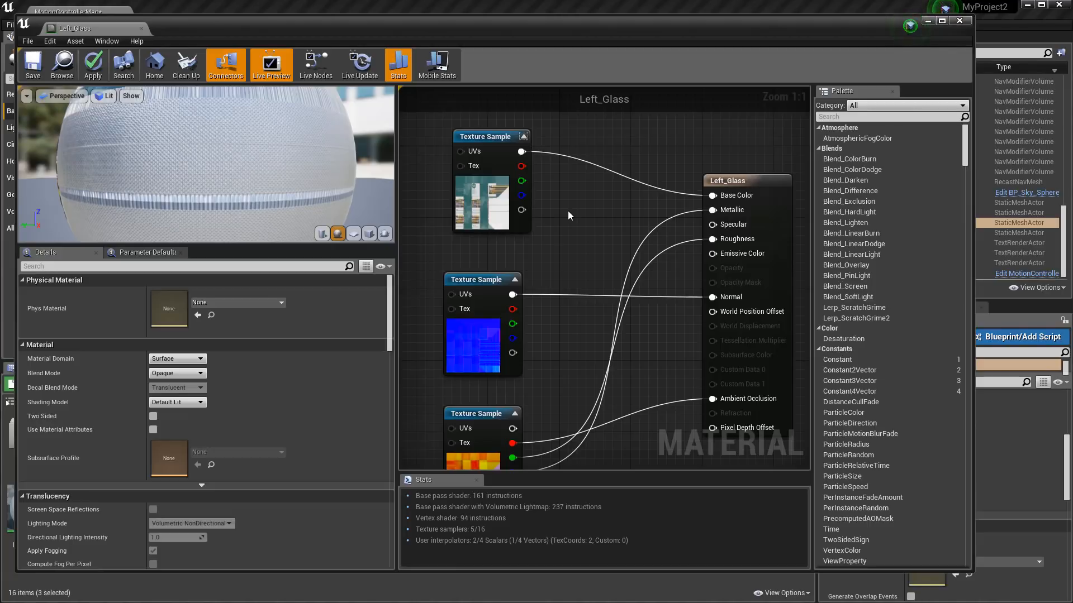
Collapse the base colour sample's preview and add a LinearInterpolate node between the texture samples and the result node.
{"action": "key", "text": "space"}
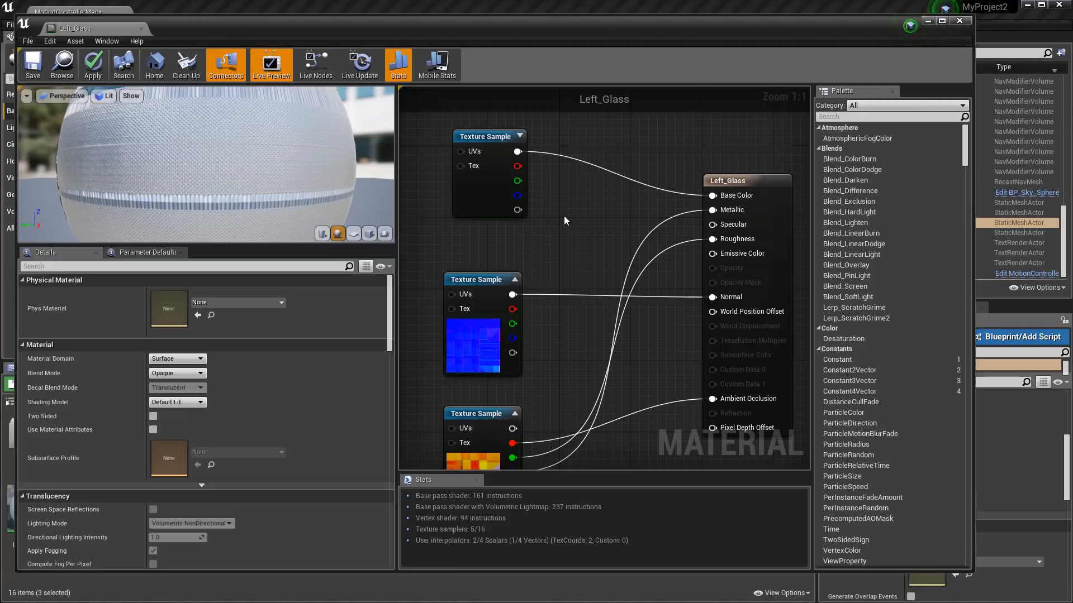
{"action": "right_click", "coordinate": [565, 217]}
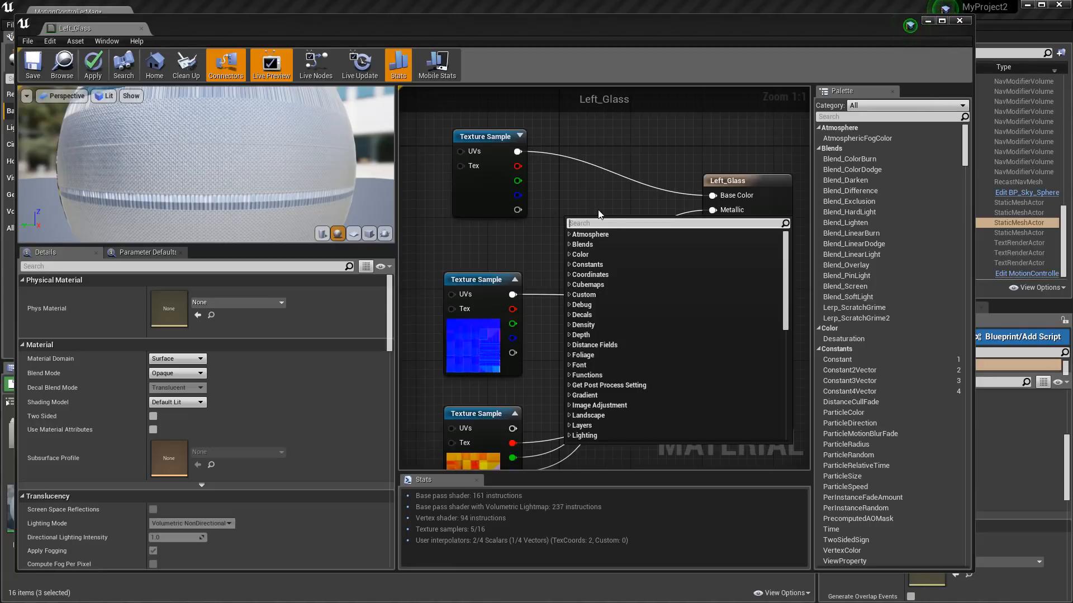
{"action": "left_click", "coordinate": [585, 196]}
{"action": "right_click", "coordinate": [578, 216]}
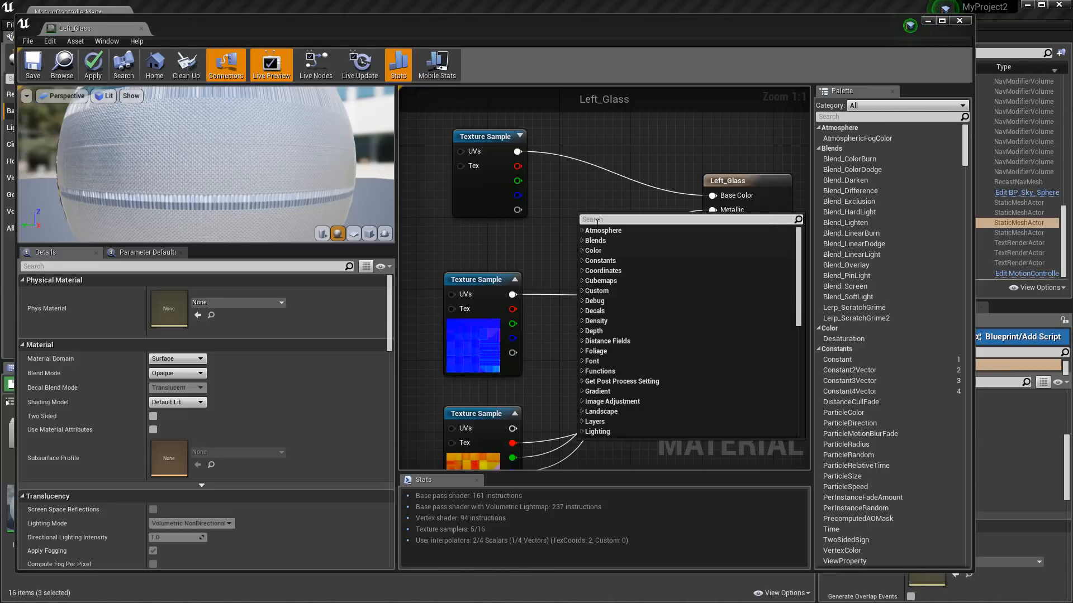
{"action": "type", "text": "linear"}
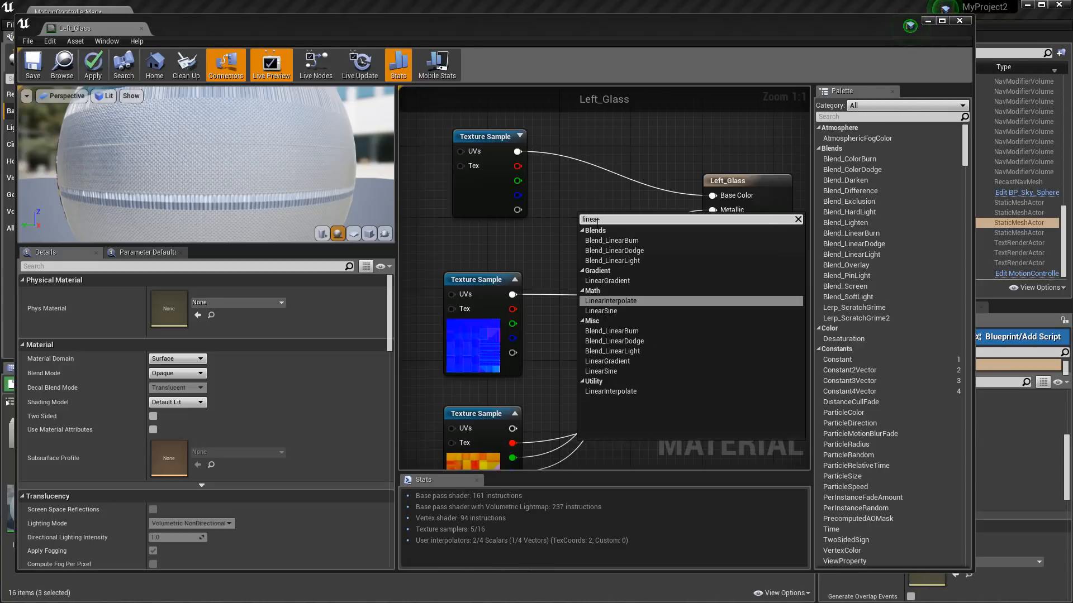
{"action": "left_click", "coordinate": [621, 301]}
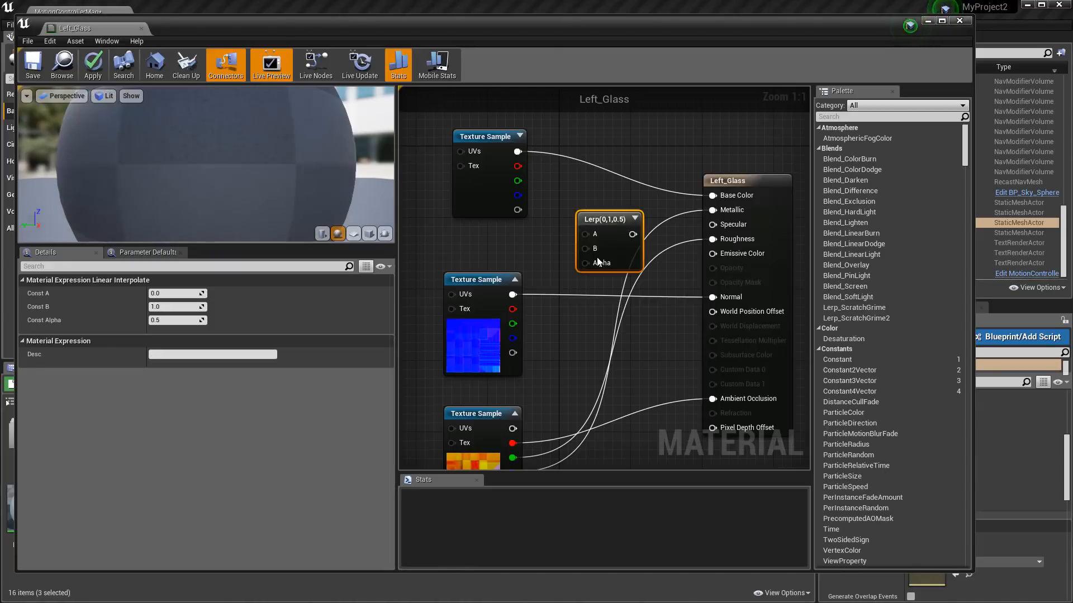
Connect the base colour sample's alpha output to the Lerp node's Alpha input, expand the Lerp preview and move the node closer.
{"action": "left_click_drag", "start_coordinate": [518, 211], "coordinate": [578, 280]}
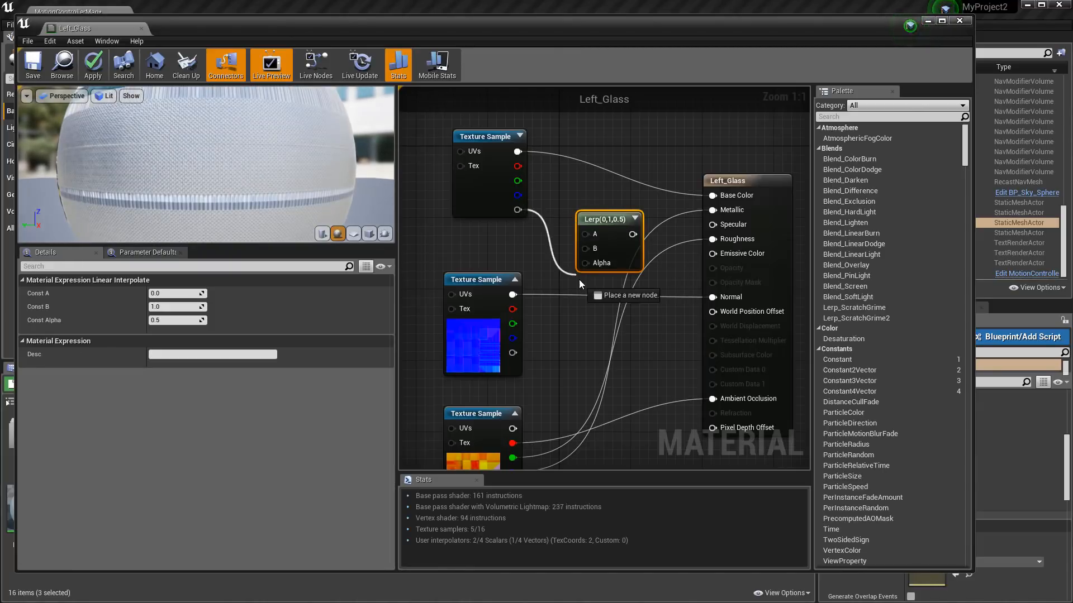
{"action": "left_click_drag", "start_coordinate": [608, 222], "coordinate": [582, 222]}
{"action": "left_click", "coordinate": [598, 217]}
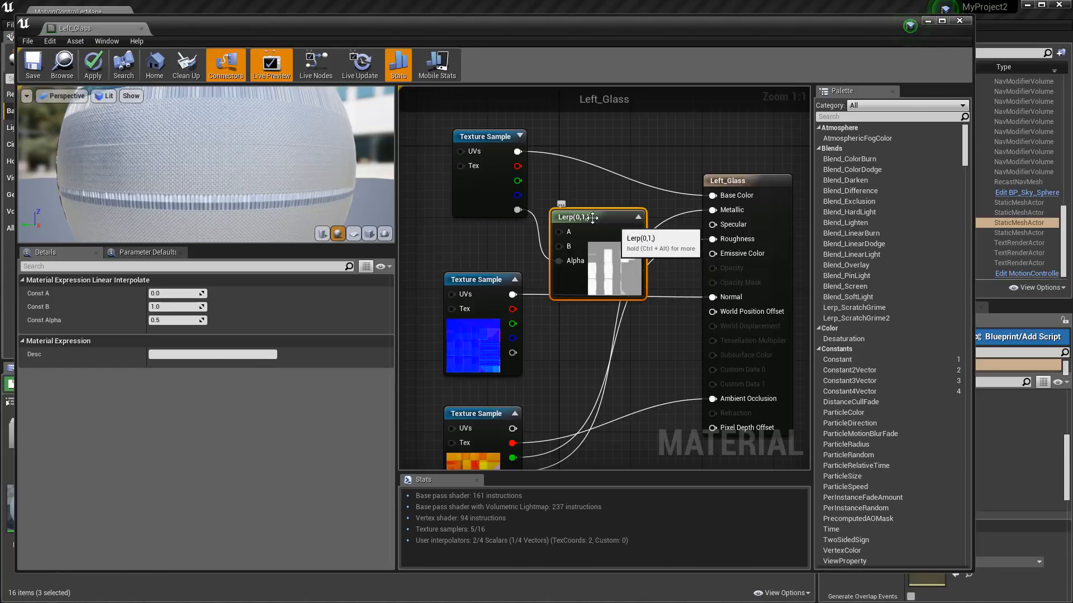
{"action": "left_click_drag", "start_coordinate": [592, 217], "coordinate": [582, 210]}
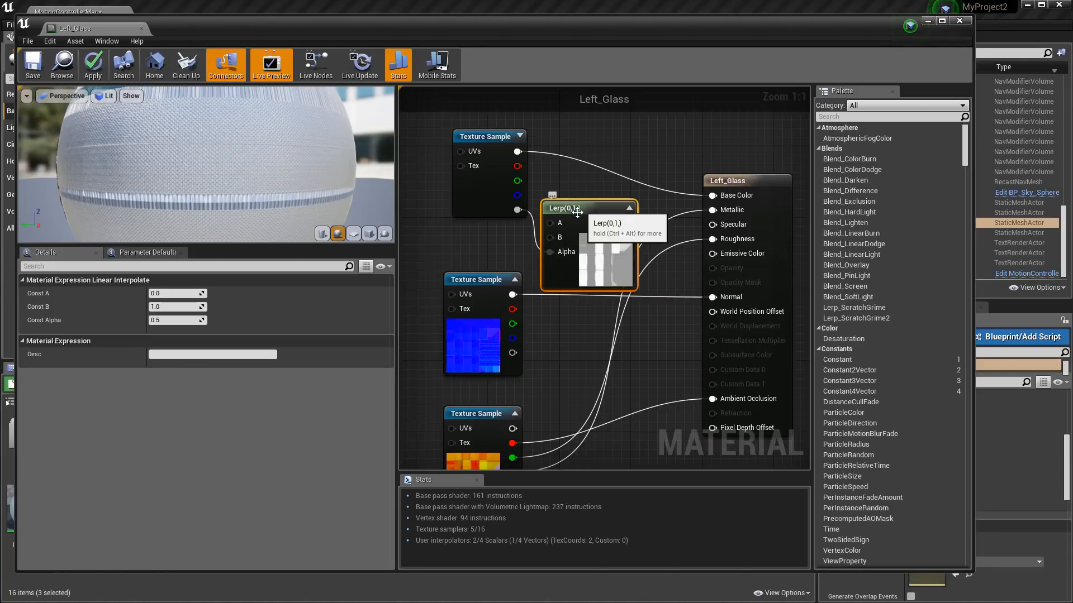
Delete the Lerp node, reposition the base colour sample slightly, and close the Left_Glass material with its changes applied.
{"action": "key", "text": "Delete"}
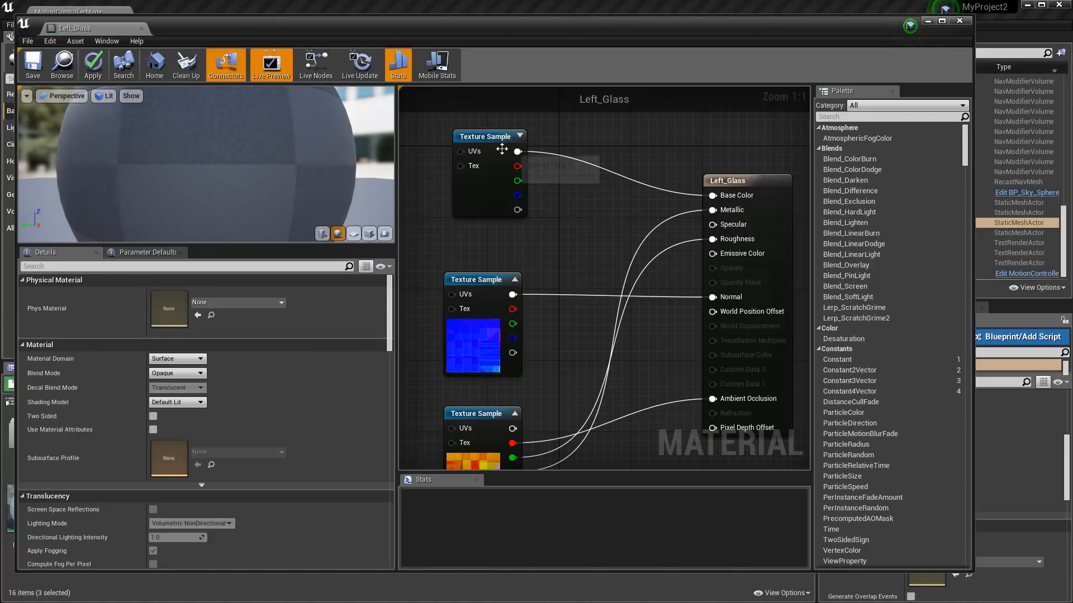
{"action": "left_click_drag", "start_coordinate": [502, 148], "coordinate": [501, 140]}
{"action": "left_click", "coordinate": [957, 24]}
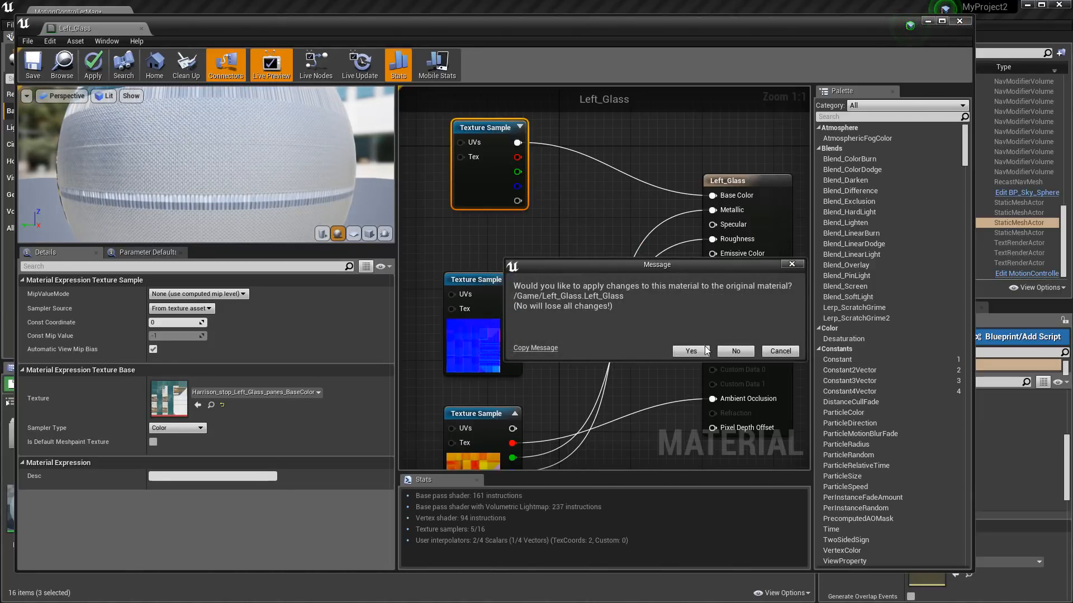
{"action": "left_click", "coordinate": [691, 351]}
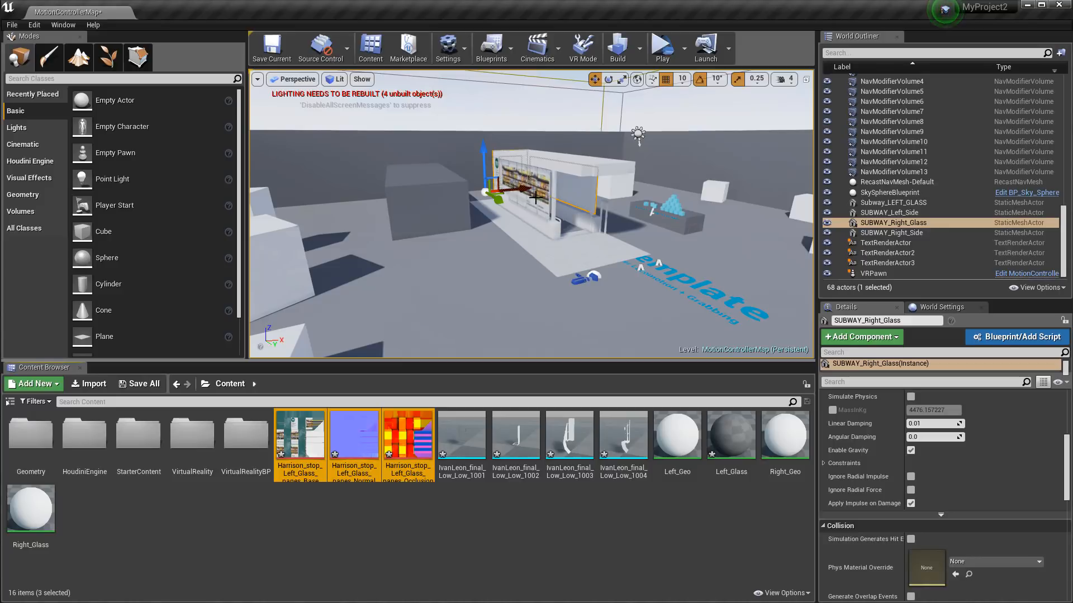
Examine the Left_Glass textures on the station's glass panes from inside and outside the structure.
{"action": "mouse_move", "coordinate": [552, 182]}
{"action": "left_mouse_down", "text": "alt"}
{"action": "mouse_move", "coordinate": [558, 240]}
{"action": "mouse_move", "coordinate": [554, 196]}
{"action": "left_mouse_up", "text": "alt"}
{"action": "right_click_drag", "start_coordinate": [554, 196], "coordinate": [676, 195], "text": "alt"}
{"action": "left_click_drag", "start_coordinate": [559, 224], "coordinate": [550, 167], "text": "alt"}
{"action": "middle_click_drag", "start_coordinate": [551, 196], "coordinate": [564, 257], "text": "alt"}
{"action": "left_click_drag", "start_coordinate": [564, 224], "coordinate": [498, 220], "text": "alt"}
{"action": "left_click_drag", "start_coordinate": [566, 193], "coordinate": [601, 199]}
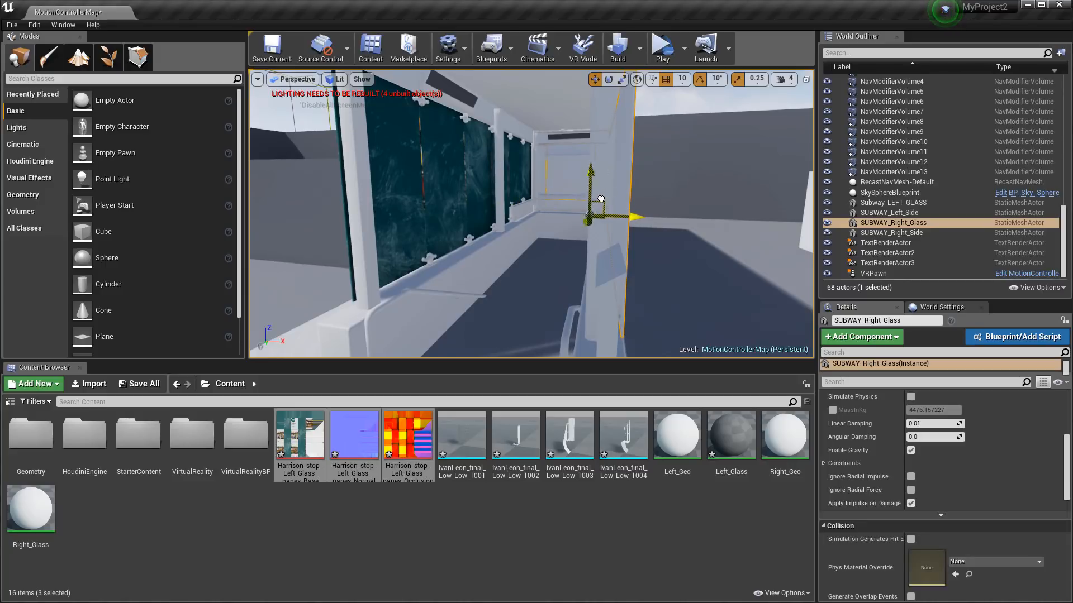
{"action": "left_click_drag", "start_coordinate": [467, 228], "coordinate": [412, 214], "text": "alt"}
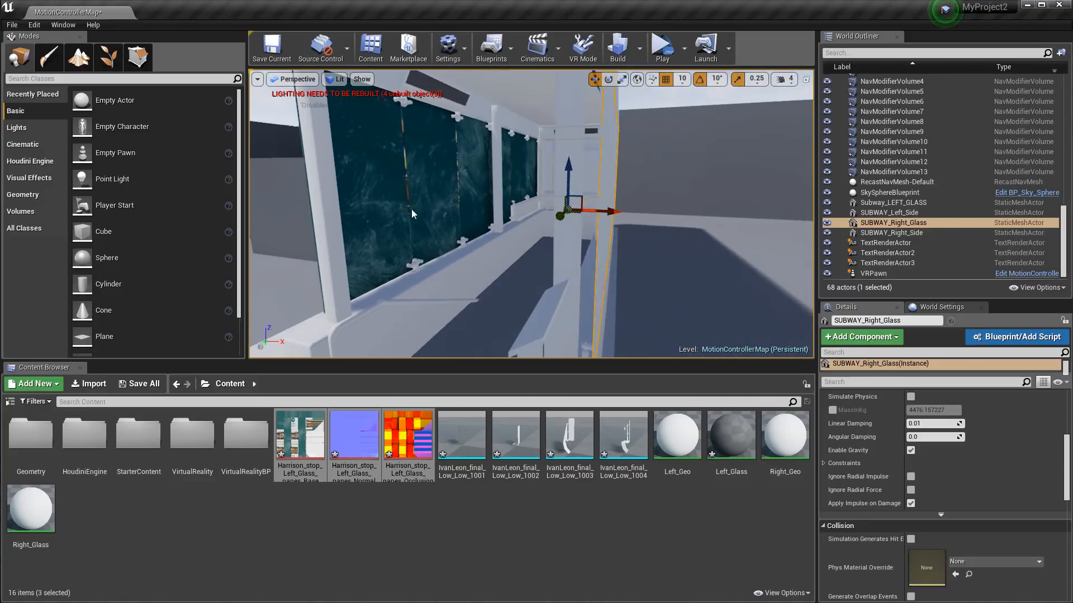
{"action": "left_click_drag", "start_coordinate": [369, 248], "coordinate": [522, 256], "text": "alt"}
{"action": "scroll", "coordinate": [510, 288], "scroll_direction": "down", "scroll_amount": 4}
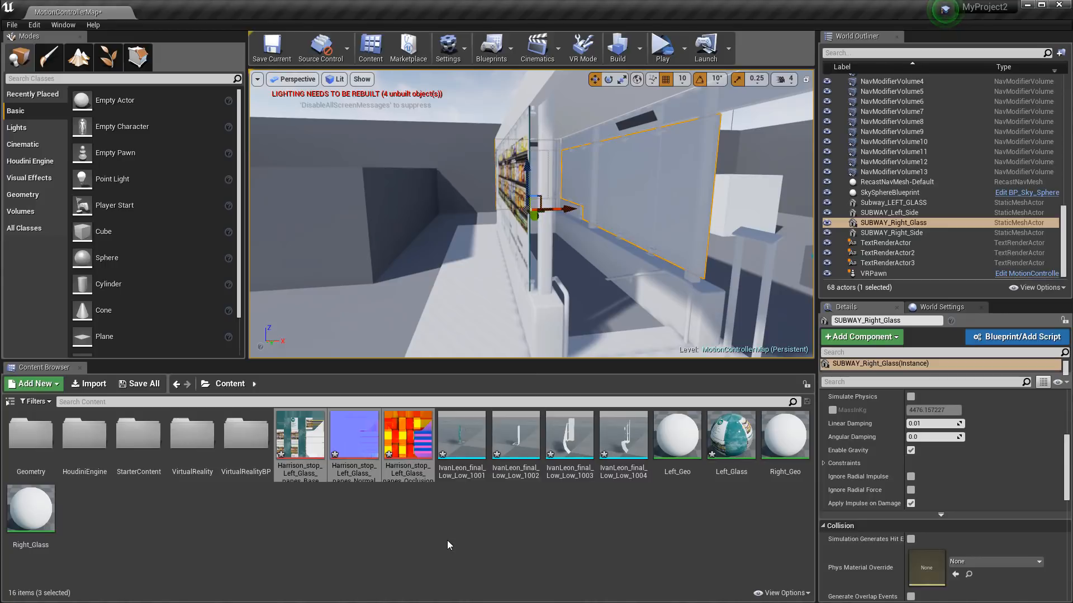
{"action": "left_click", "coordinate": [491, 532]}
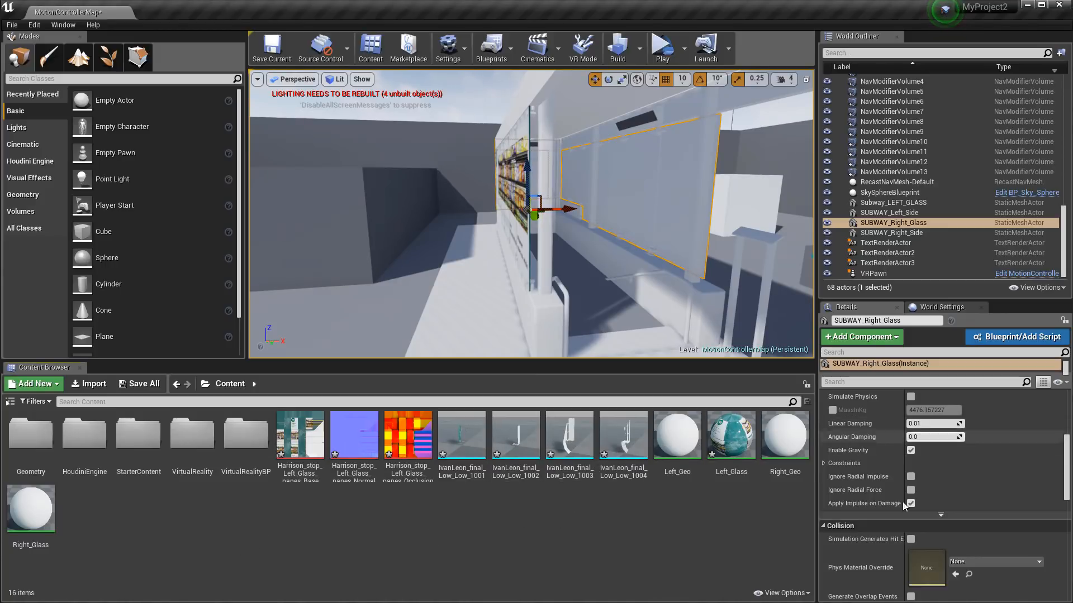
Import the Harrison_stop_Right_Glass_panes Normal, OcclusionRoughnessMetallic and BaseColor textures from the Export_Textures folder into the project's Content folder.
{"action": "key", "text": "alt+Tab"}
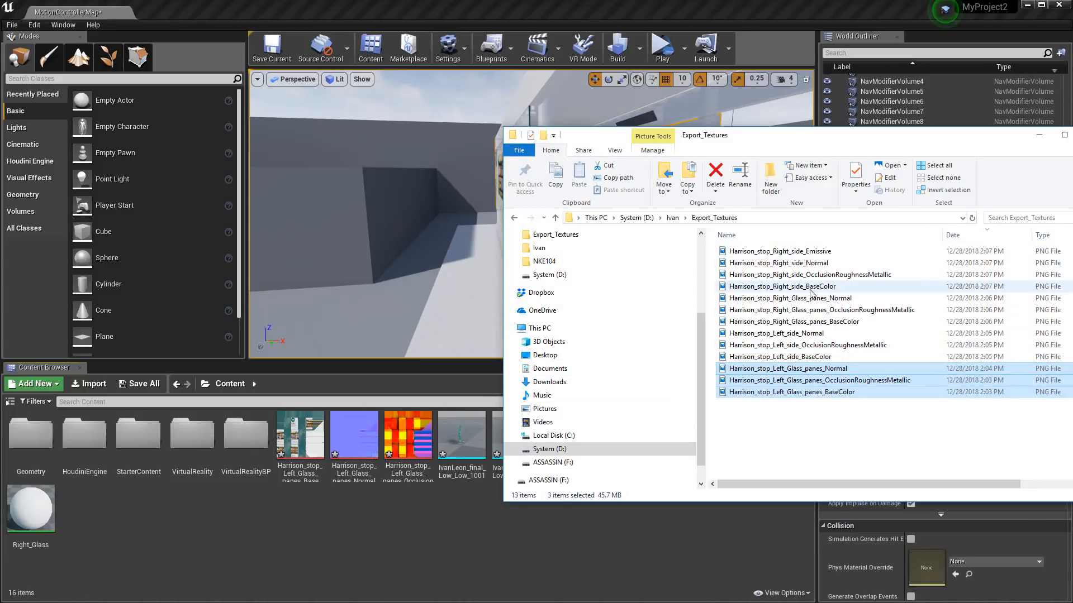
{"action": "left_click", "coordinate": [832, 299]}
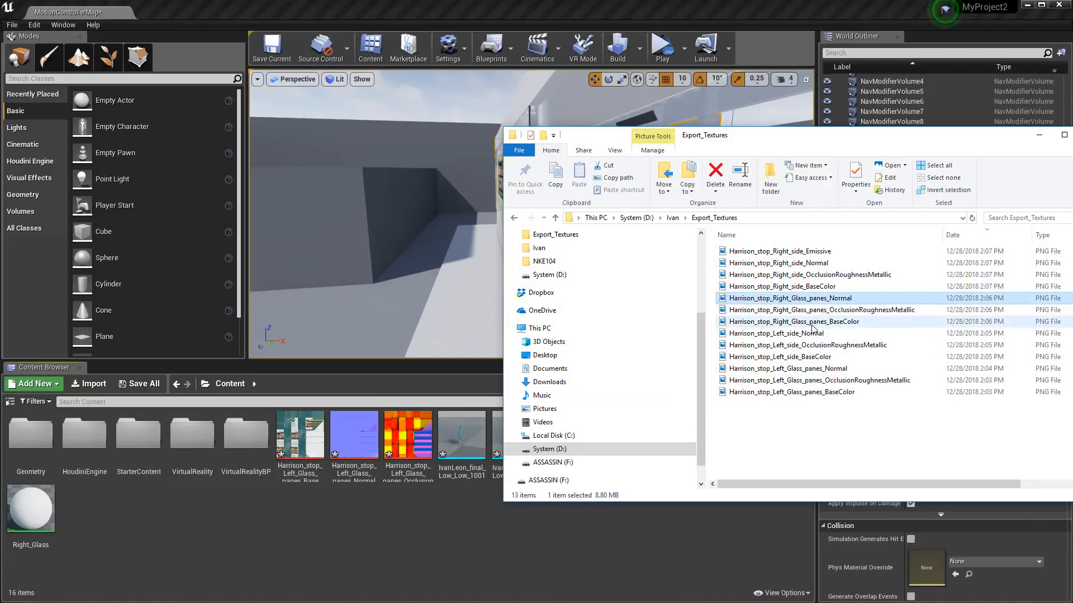
{"action": "left_click", "coordinate": [814, 323], "text": "shift"}
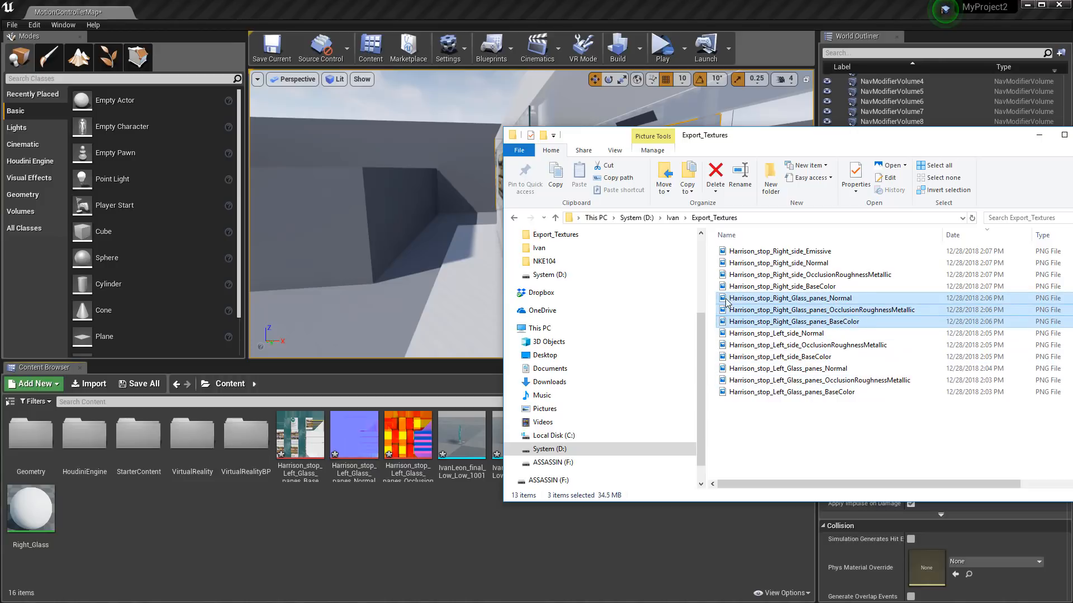
{"action": "left_click_drag", "start_coordinate": [317, 554], "coordinate": [406, 545]}
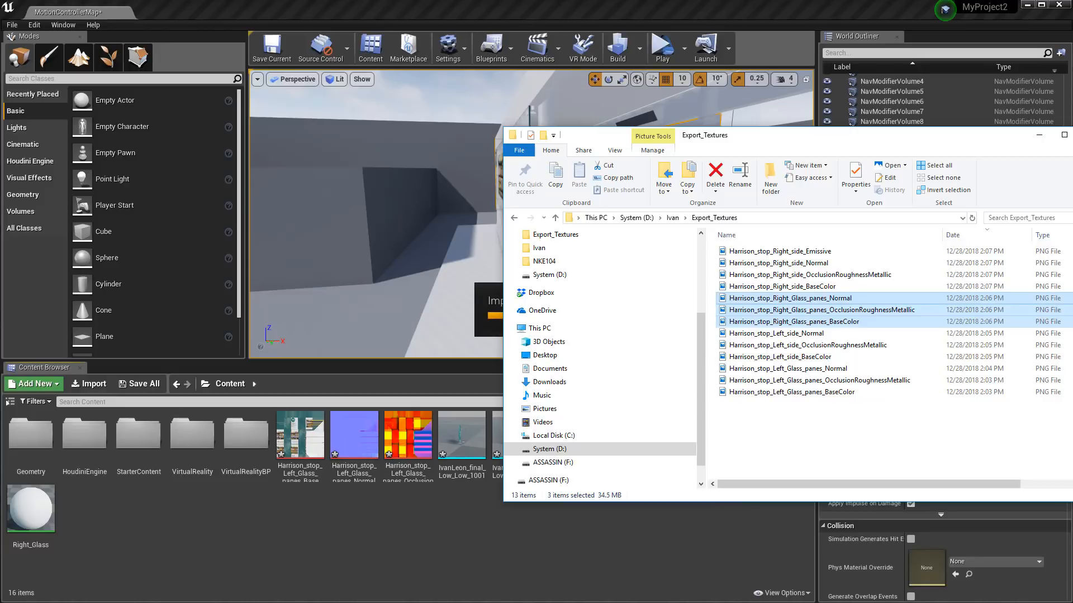
{"action": "left_click_drag", "start_coordinate": [775, 135], "coordinate": [1072, 279]}
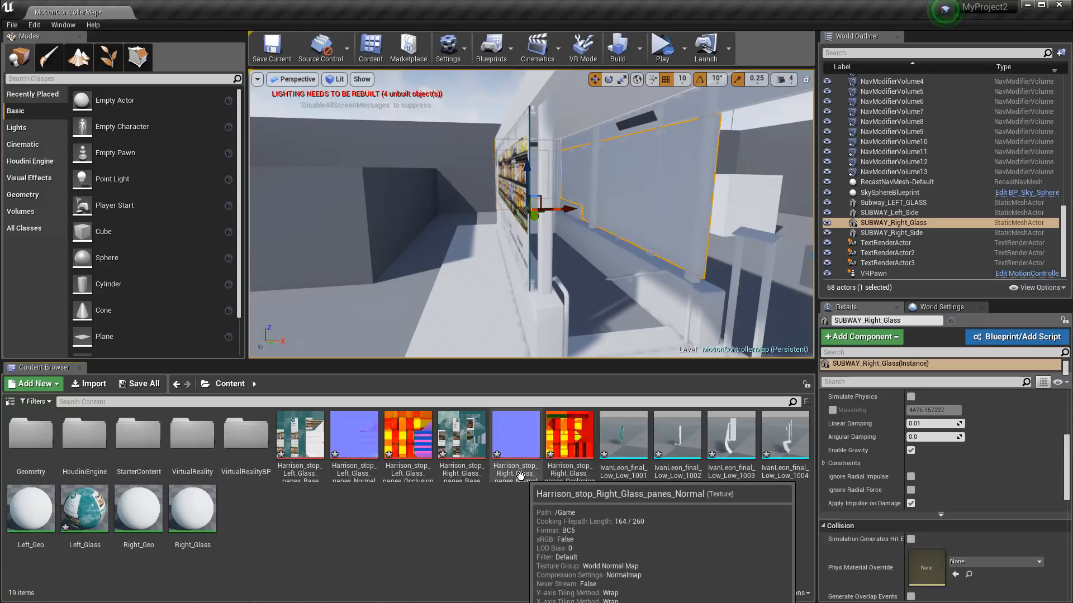
Disable sRGB on the Harrison_stop_Right_Glass_panes_OcclusionRoughnessMetallic texture and close its editor.
{"action": "double_click", "coordinate": [578, 454]}
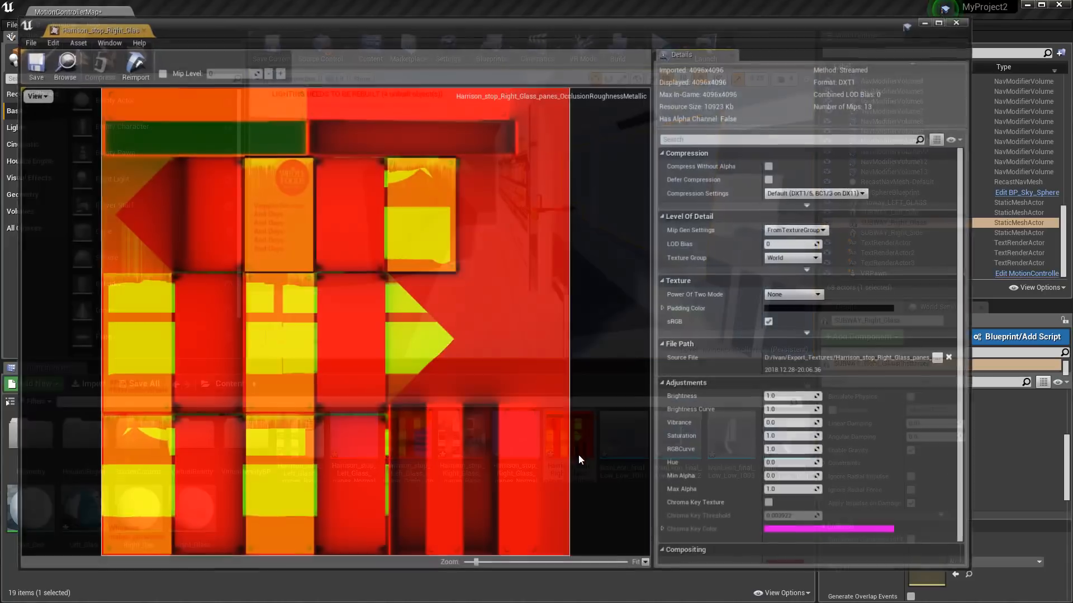
{"action": "left_click", "coordinate": [770, 322]}
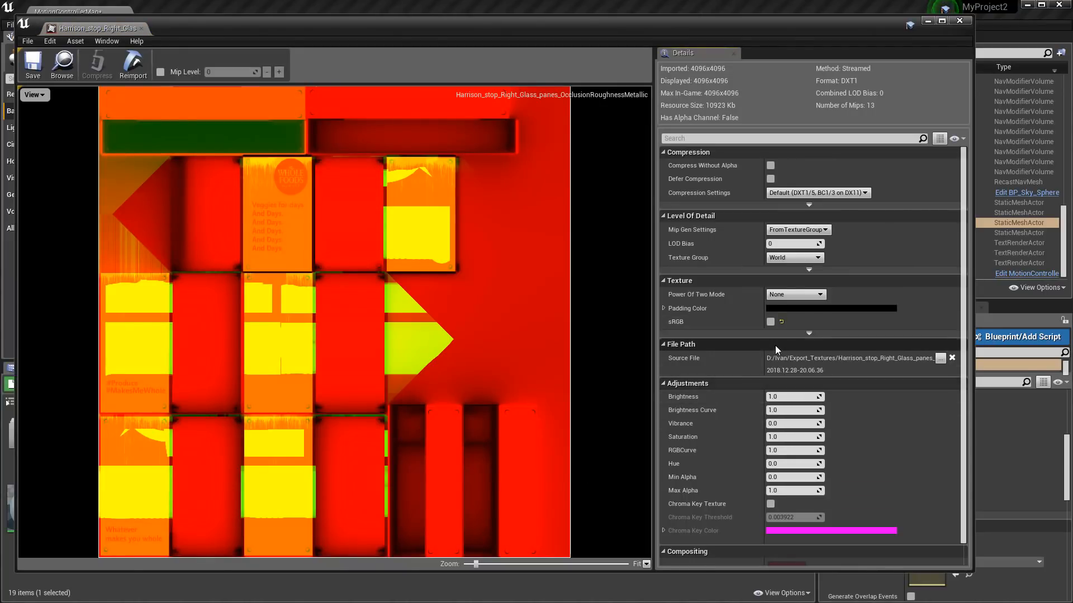
{"action": "left_click", "coordinate": [959, 21]}
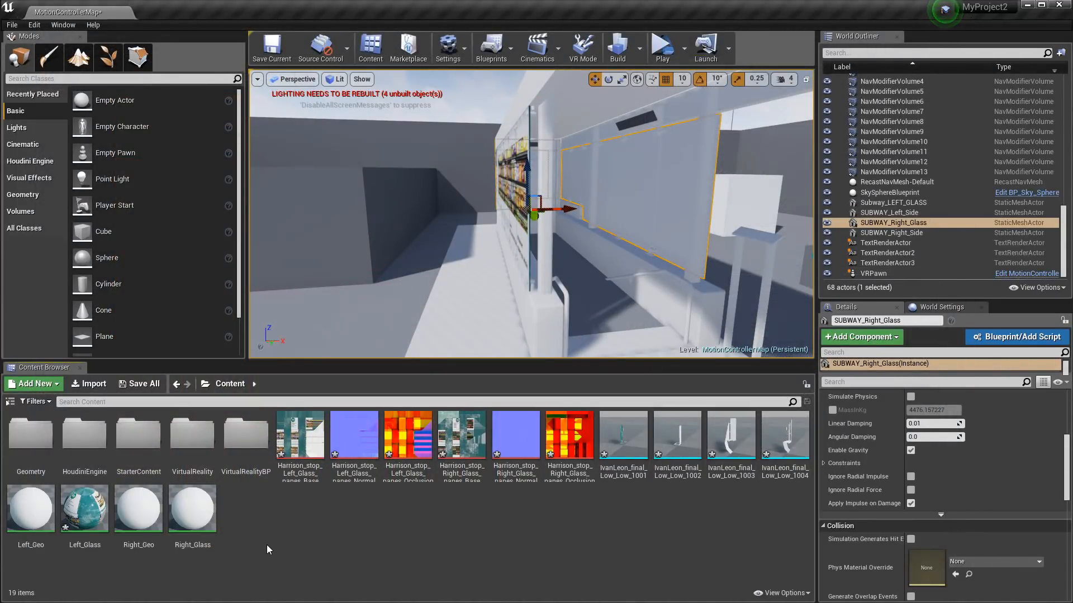
Open the Right_Glass material, separate its overlapping nodes and delete the default vector parameter.
{"action": "left_click", "coordinate": [184, 505]}
{"action": "double_click", "coordinate": [184, 505]}
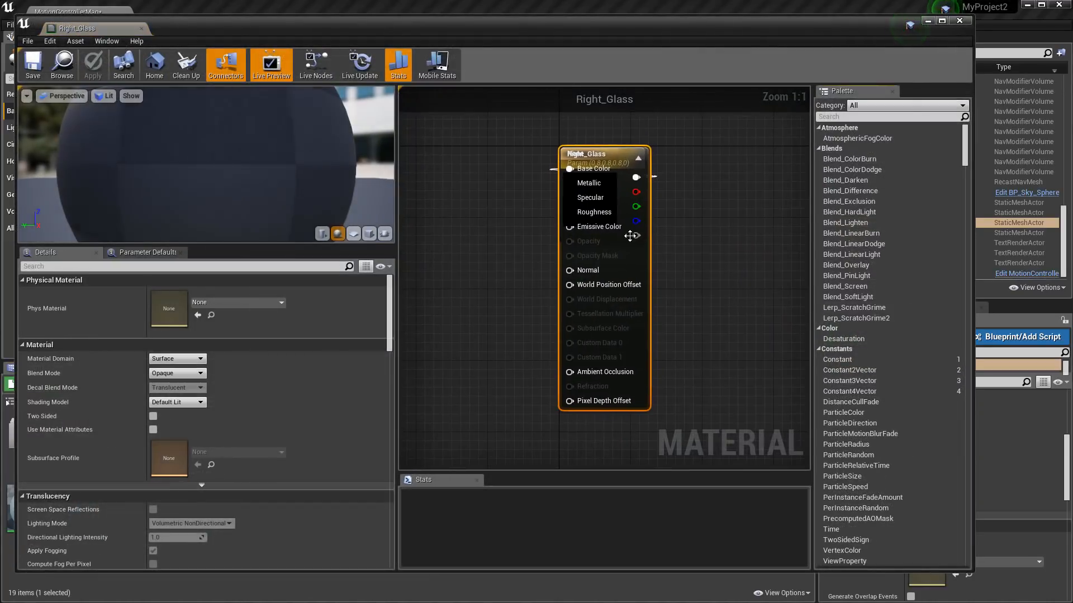
{"action": "left_click_drag", "start_coordinate": [730, 176], "coordinate": [721, 169]}
{"action": "left_click_drag", "start_coordinate": [593, 153], "coordinate": [504, 169]}
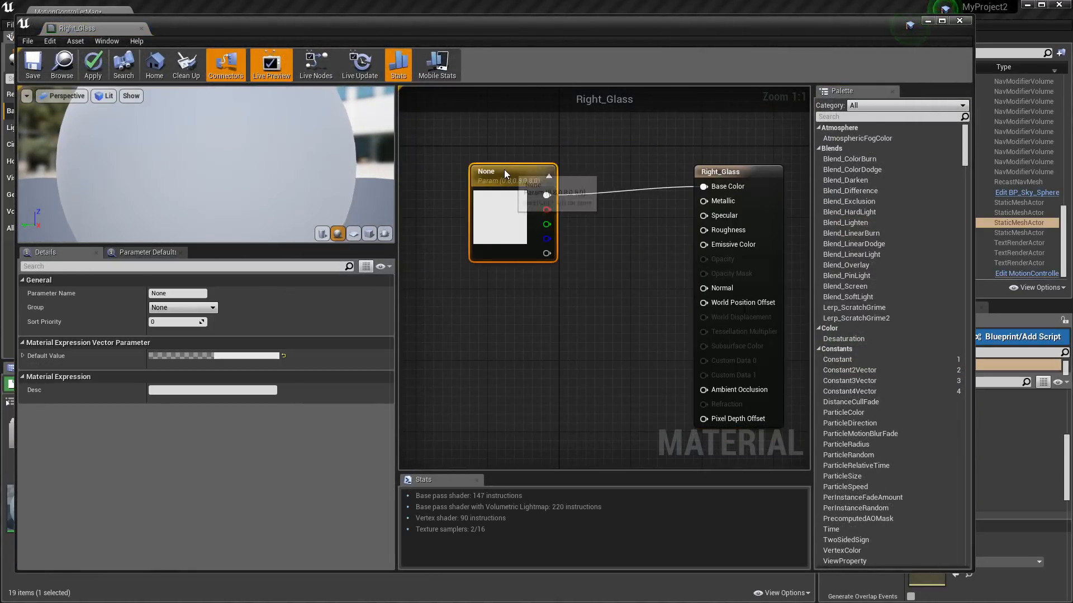
{"action": "key", "text": "Delete"}
Add the Right_Glass_panes BaseColor, Normal and OcclusionRoughnessMetallic textures to the Right_Glass material graph.
{"action": "left_click_drag", "start_coordinate": [455, 25], "coordinate": [108, 53]}
{"action": "left_click", "coordinate": [469, 442]}
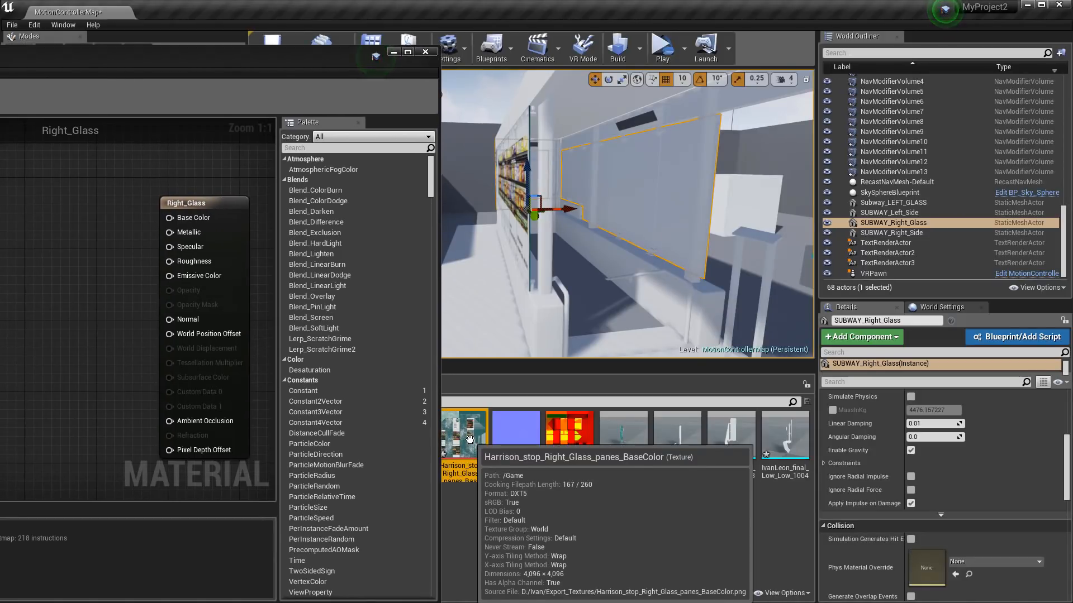
{"action": "left_click", "coordinate": [515, 441], "text": "ctrl"}
{"action": "left_click", "coordinate": [558, 441], "text": "ctrl"}
{"action": "left_click_drag", "start_coordinate": [558, 442], "coordinate": [13, 283]}
{"action": "left_click_drag", "start_coordinate": [38, 54], "coordinate": [579, 42]}
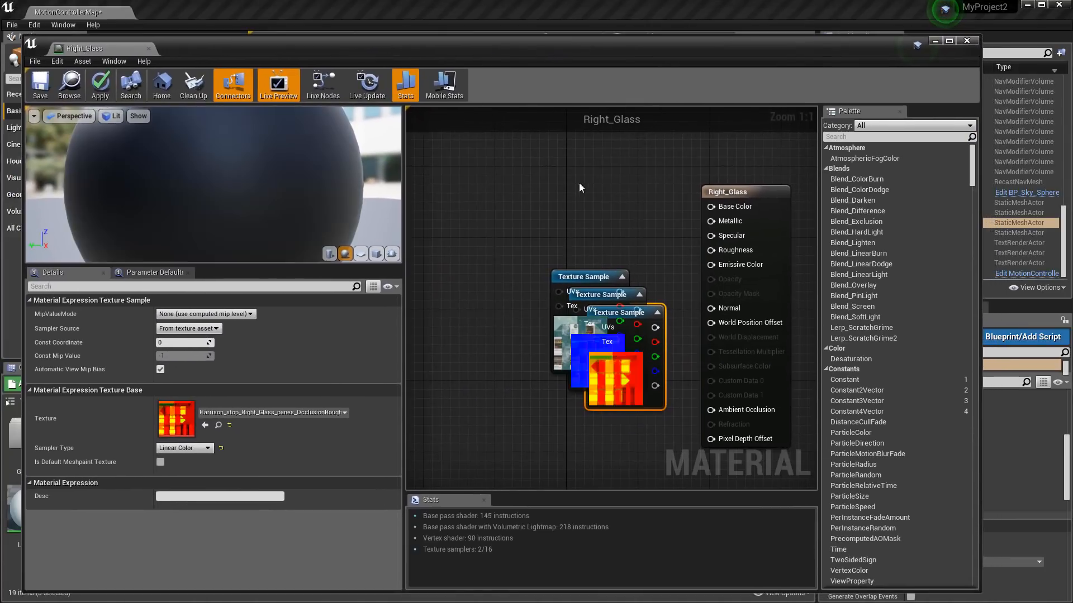
Spread out the three texture samples, connecting the base colour texture to Base Color and the normal texture to Normal.
{"action": "left_click_drag", "start_coordinate": [612, 351], "coordinate": [484, 219]}
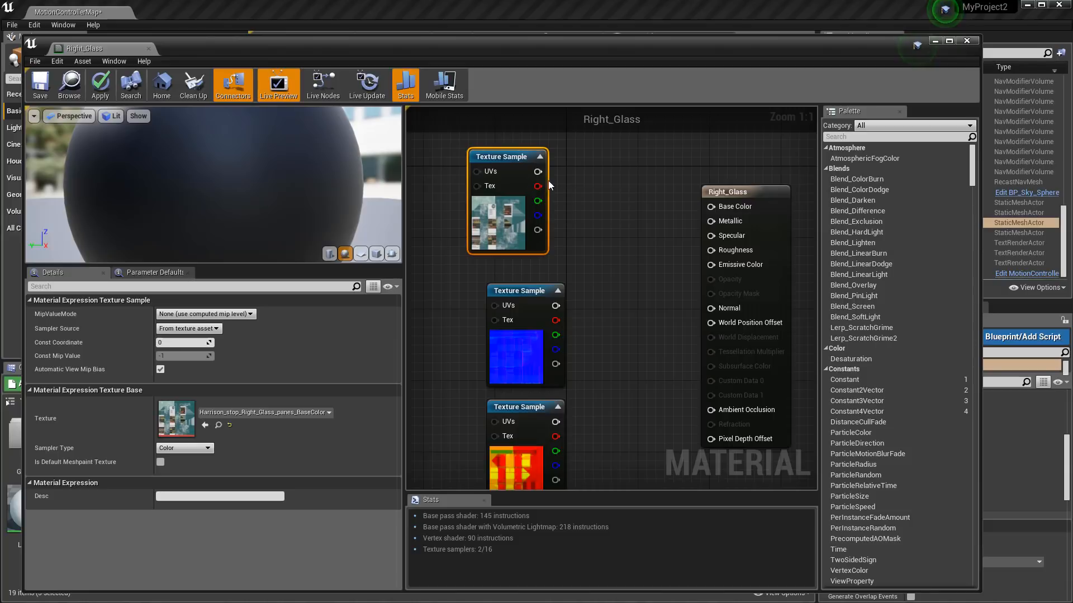
{"action": "left_click_drag", "start_coordinate": [539, 172], "coordinate": [711, 207]}
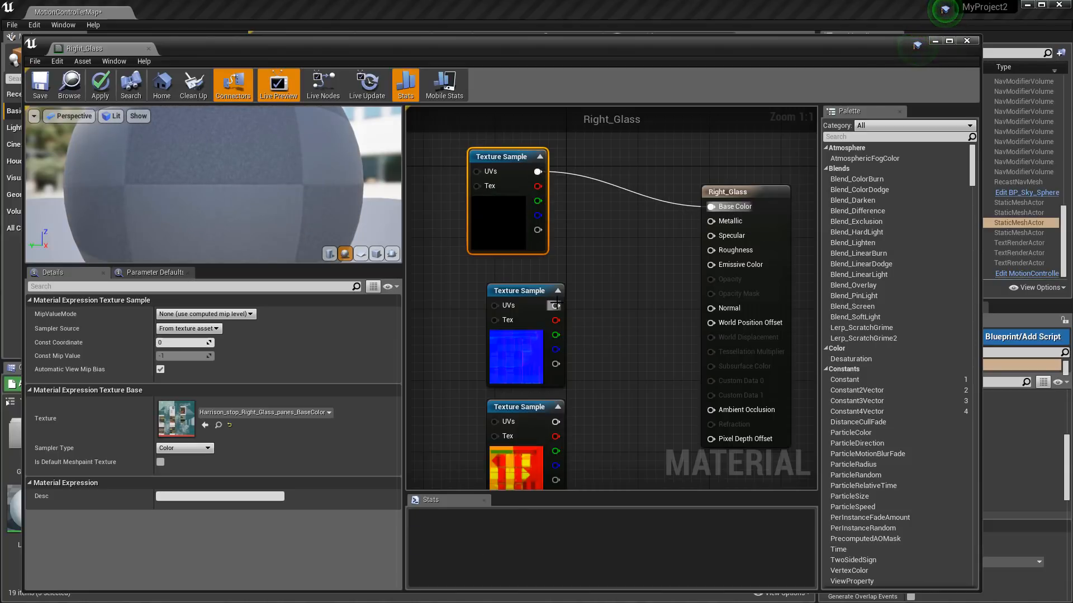
{"action": "left_click_drag", "start_coordinate": [556, 305], "coordinate": [721, 307]}
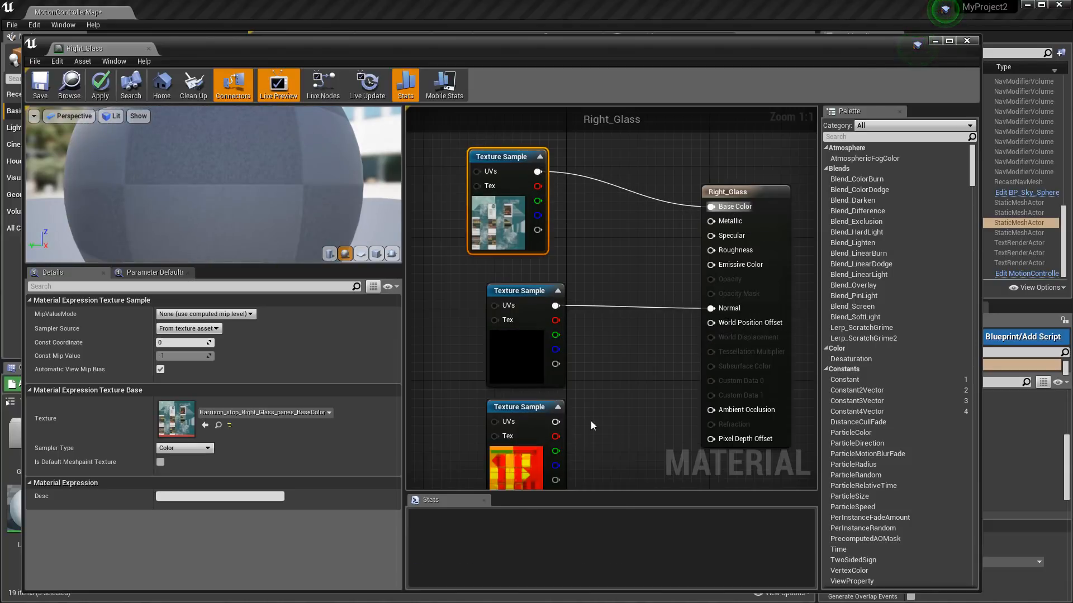
Connect the OcclusionRoughnessMetallic sample's red to Ambient Occlusion, green to Roughness and blue to Metallic, then close Right_Glass with its changes applied.
{"action": "left_click_drag", "start_coordinate": [561, 435], "coordinate": [715, 411]}
{"action": "left_click_drag", "start_coordinate": [556, 450], "coordinate": [711, 250]}
{"action": "left_click_drag", "start_coordinate": [555, 465], "coordinate": [726, 219]}
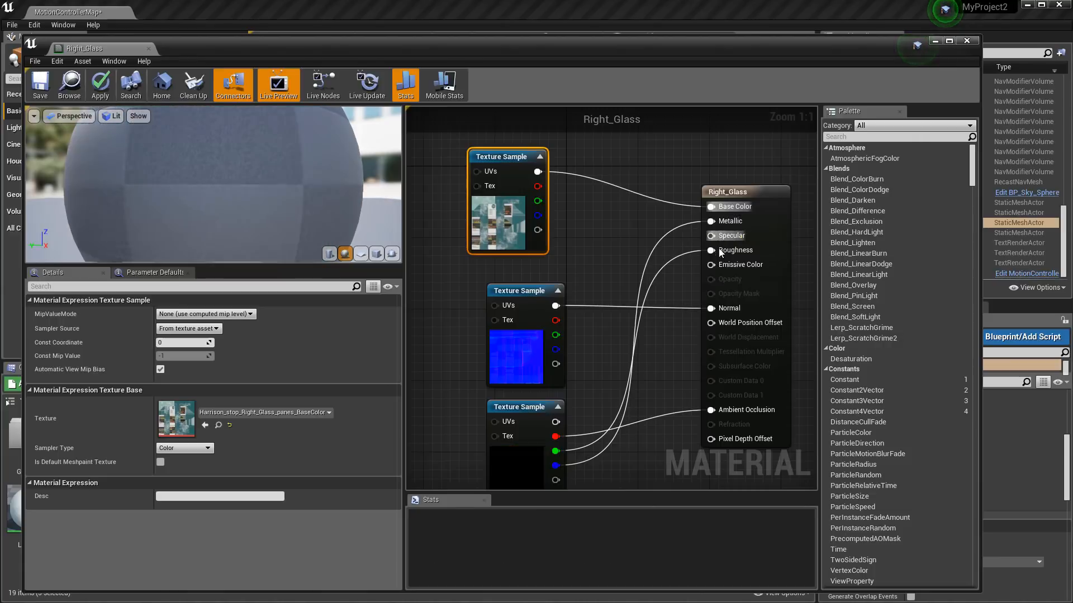
{"action": "left_click", "coordinate": [971, 44]}
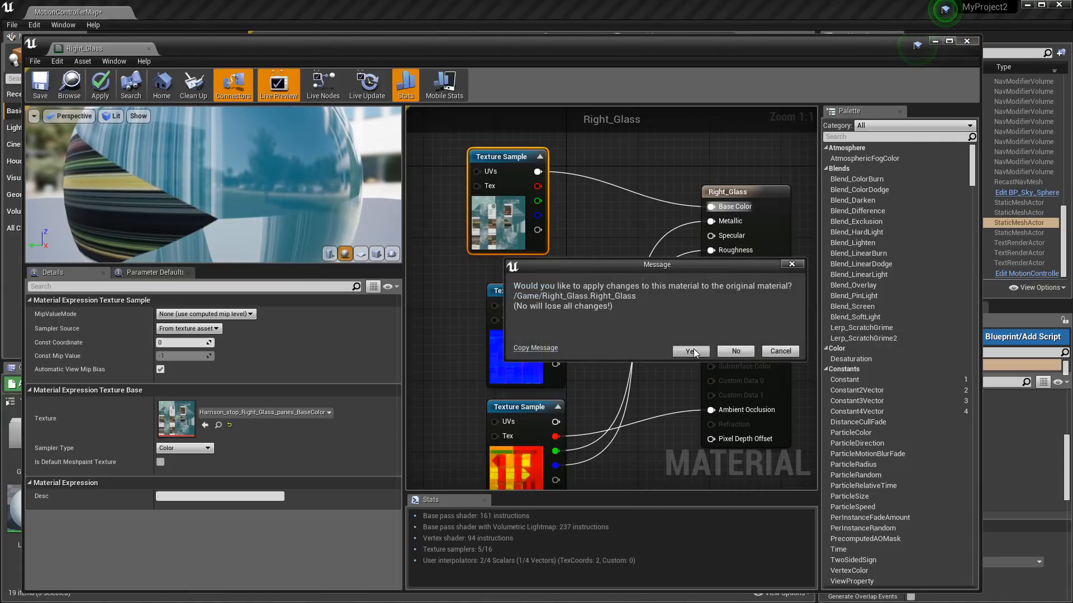
{"action": "left_click", "coordinate": [692, 351]}
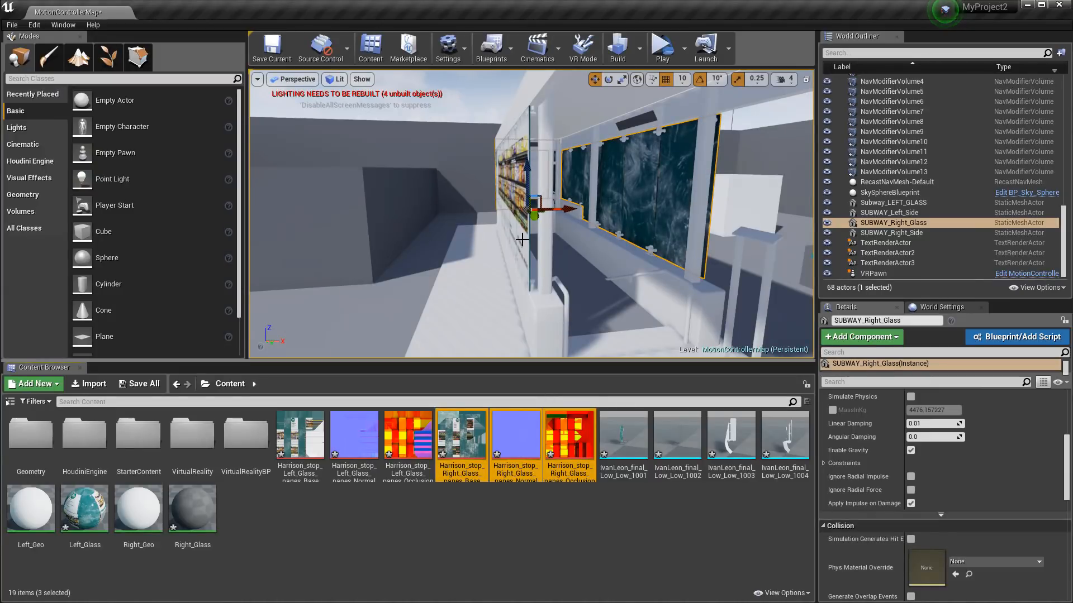
Check the right glass panes in the level and import the Harrison_stop_Left_side Normal, OcclusionRoughnessMetallic and BaseColor textures from Export_Textures.
{"action": "right_click_drag", "start_coordinate": [597, 211], "coordinate": [608, 172]}
{"action": "right_click_drag", "start_coordinate": [641, 205], "coordinate": [485, 190]}
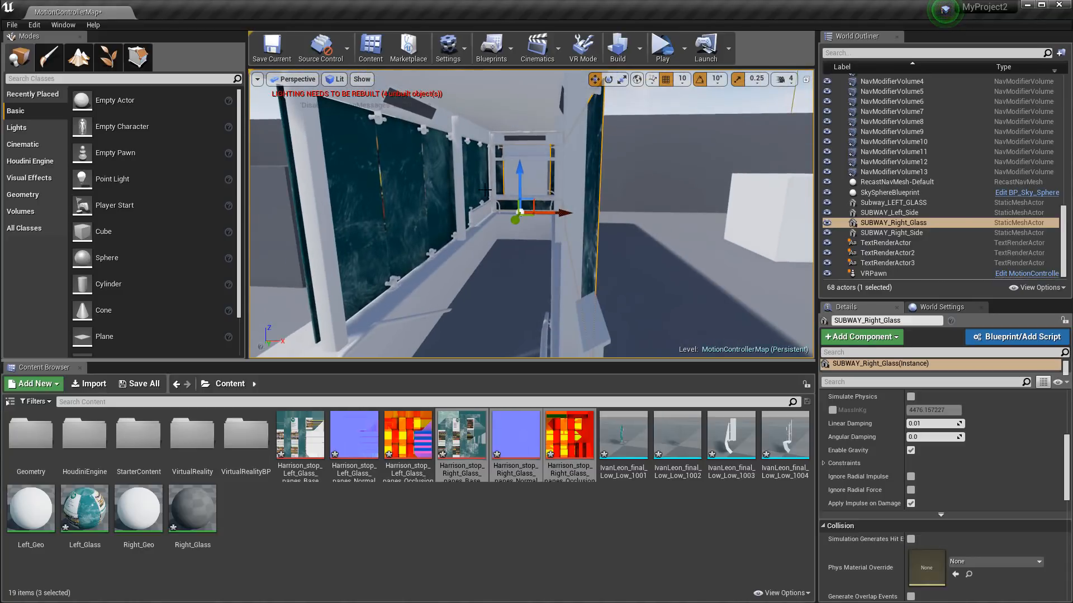
{"action": "mouse_move", "coordinate": [459, 258]}
{"action": "right_mouse_down"}
{"action": "mouse_move", "coordinate": [352, 258]}
{"action": "mouse_move", "coordinate": [458, 258]}
{"action": "right_mouse_up"}
{"action": "right_click_drag", "start_coordinate": [435, 310], "coordinate": [486, 307]}
{"action": "left_click", "coordinate": [414, 531]}
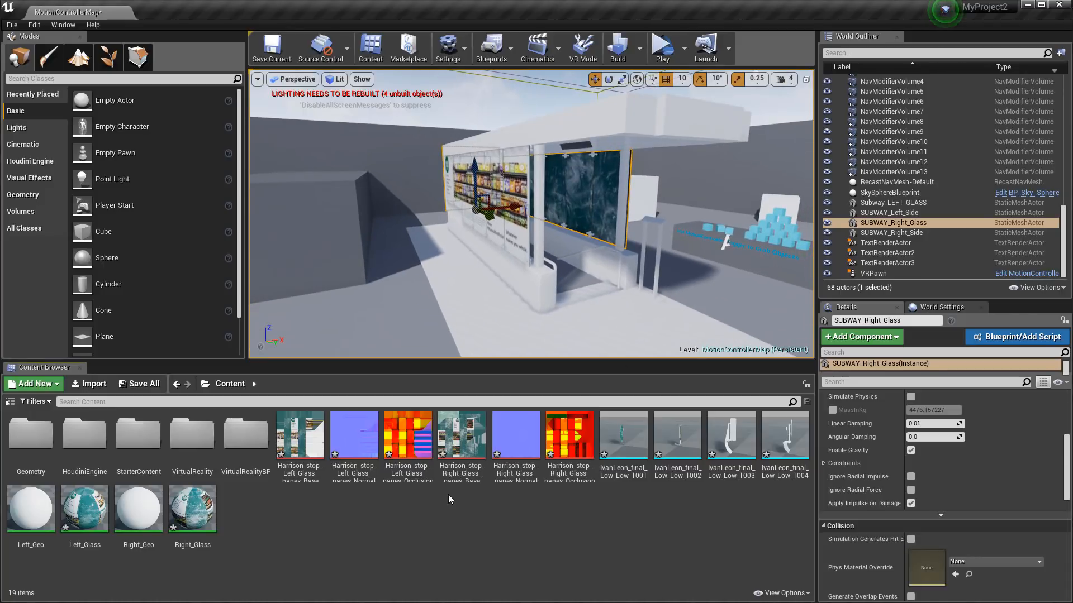
{"action": "key", "text": "alt+Tab"}
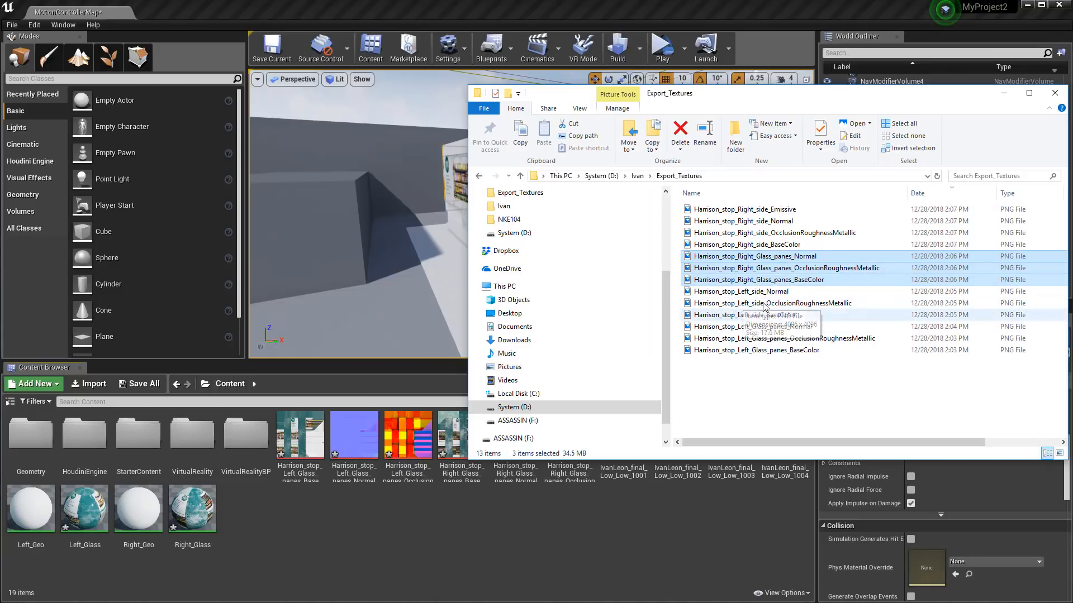
{"action": "left_click", "coordinate": [760, 291]}
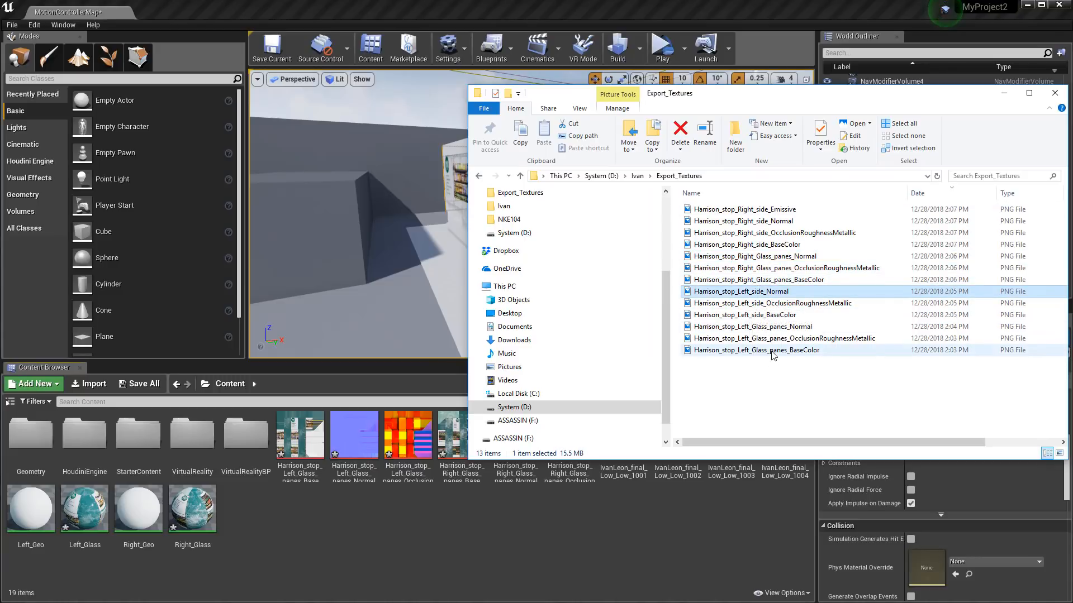
{"action": "left_click", "coordinate": [775, 314], "text": "shift"}
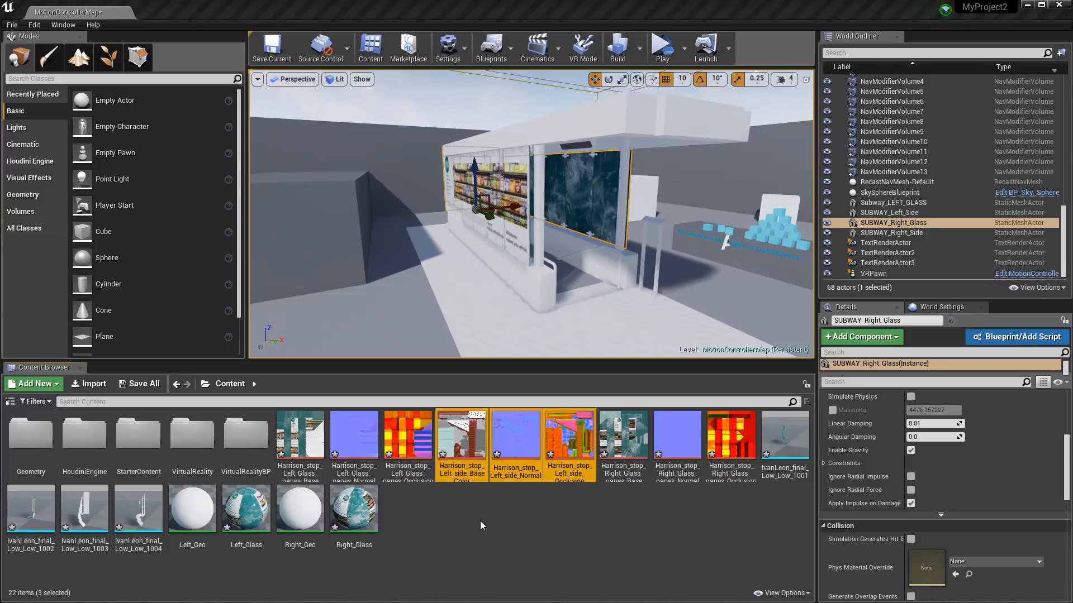
{"action": "left_click", "coordinate": [480, 521]}
Disable sRGB on the Harrison_stop_Left_side_OcclusionRoughnessMetallic texture and close its editor.
{"action": "double_click", "coordinate": [565, 432]}
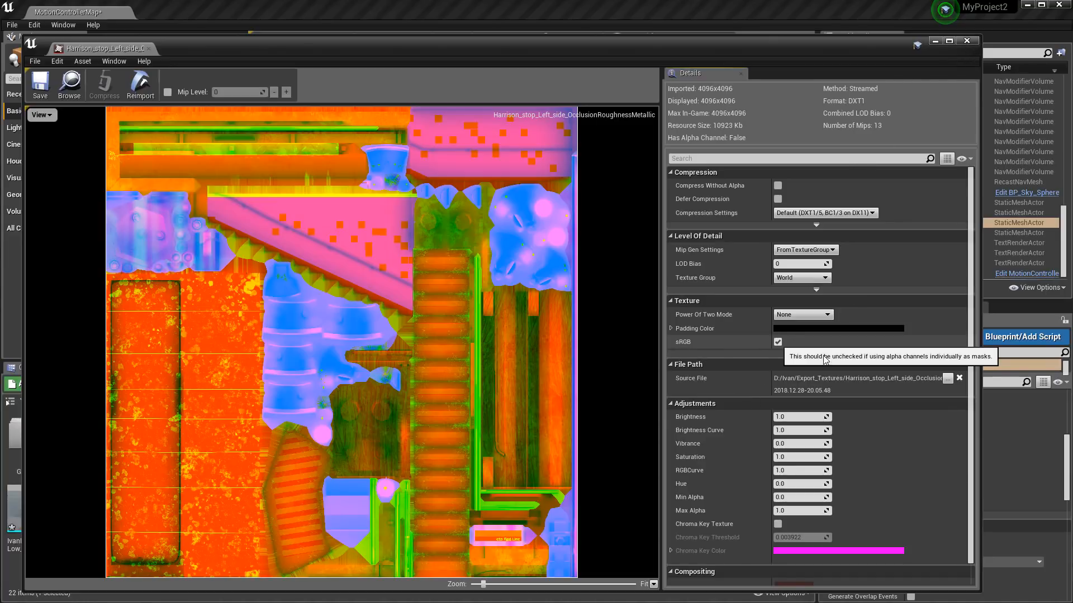
{"action": "left_click", "coordinate": [778, 342]}
{"action": "left_click", "coordinate": [966, 41]}
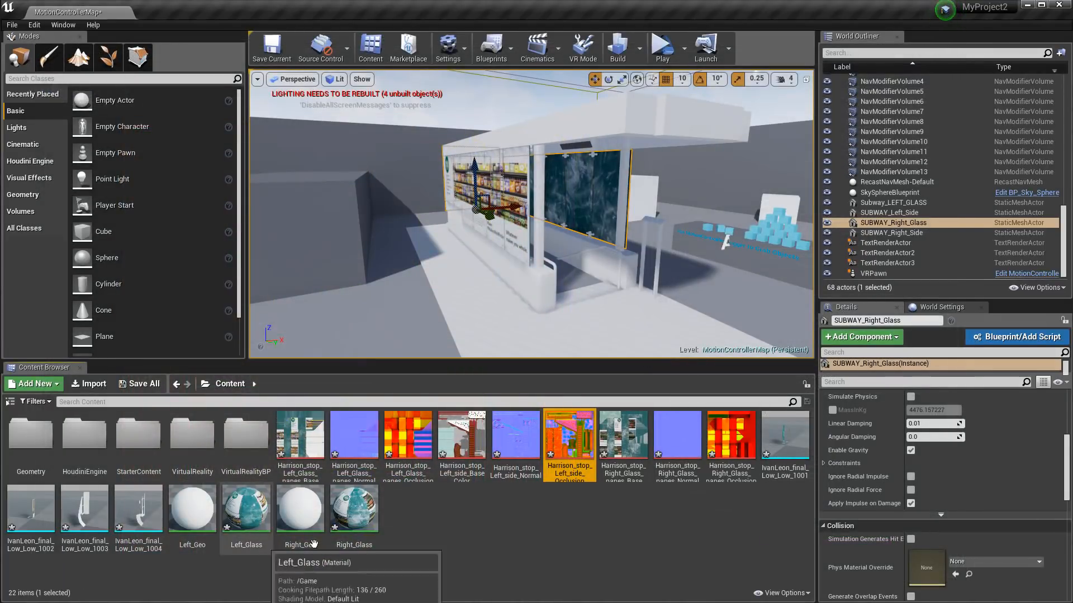
Open the Left_Geo material and move its editor window aside to reach the textures in the Content Browser.
{"action": "double_click", "coordinate": [193, 509]}
{"action": "left_click_drag", "start_coordinate": [615, 48], "coordinate": [216, 135]}
{"action": "left_click_drag", "start_coordinate": [243, 237], "coordinate": [235, 52]}
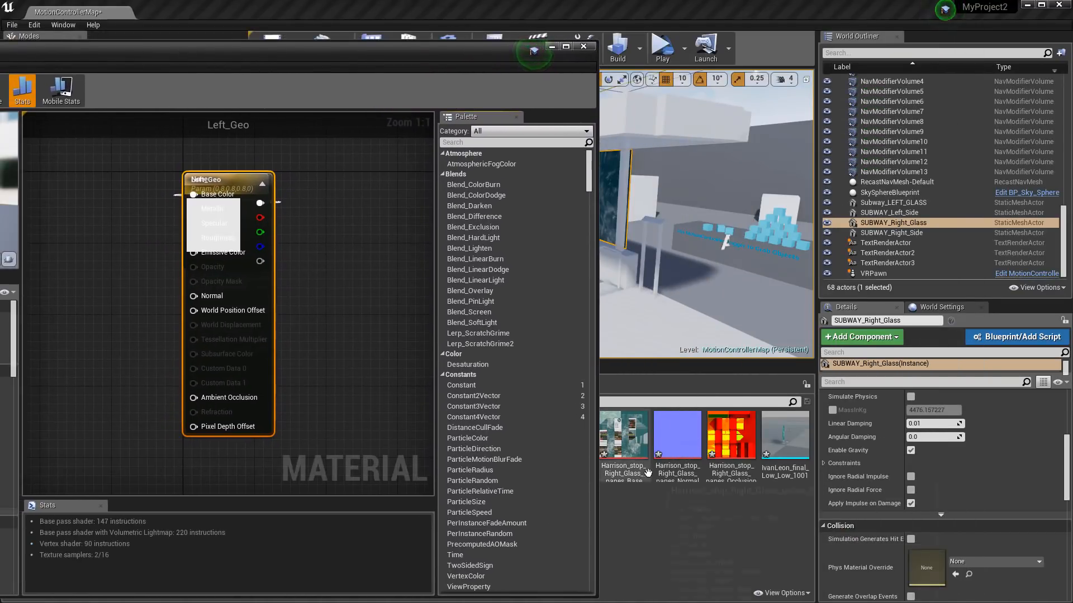
{"action": "left_click", "coordinate": [630, 444]}
{"action": "left_click", "coordinate": [675, 440], "text": "ctrl"}
{"action": "left_click", "coordinate": [714, 441], "text": "ctrl"}
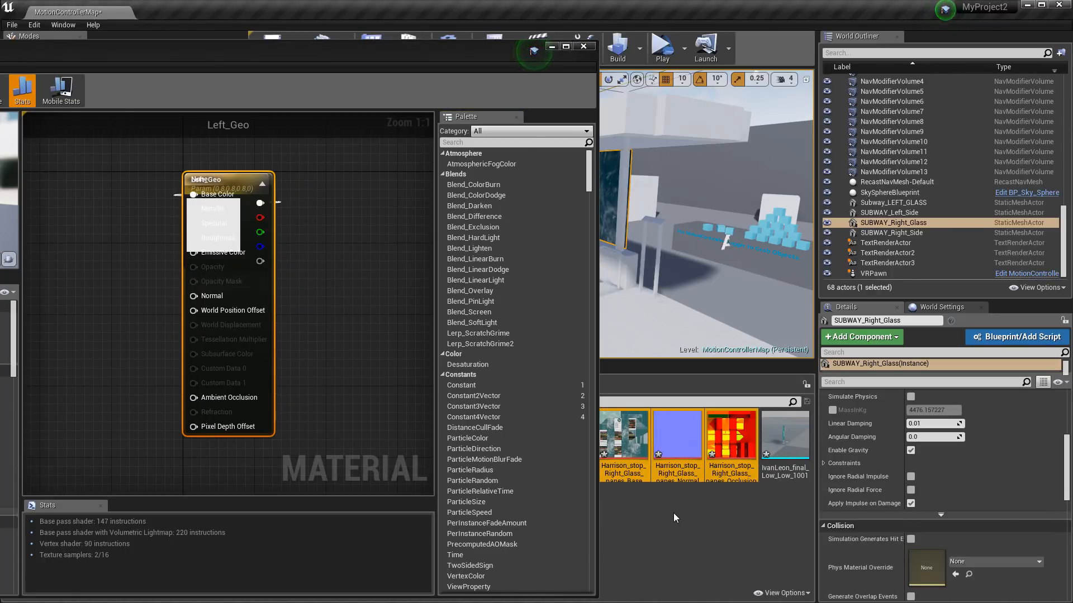
Add the Harrison_stop_Left_side BaseColor, Normal and OcclusionRoughnessMetallic textures to the Left_Geo material graph as texture samples.
{"action": "left_click_drag", "start_coordinate": [353, 55], "coordinate": [111, 43]}
{"action": "left_click", "coordinate": [461, 441]}
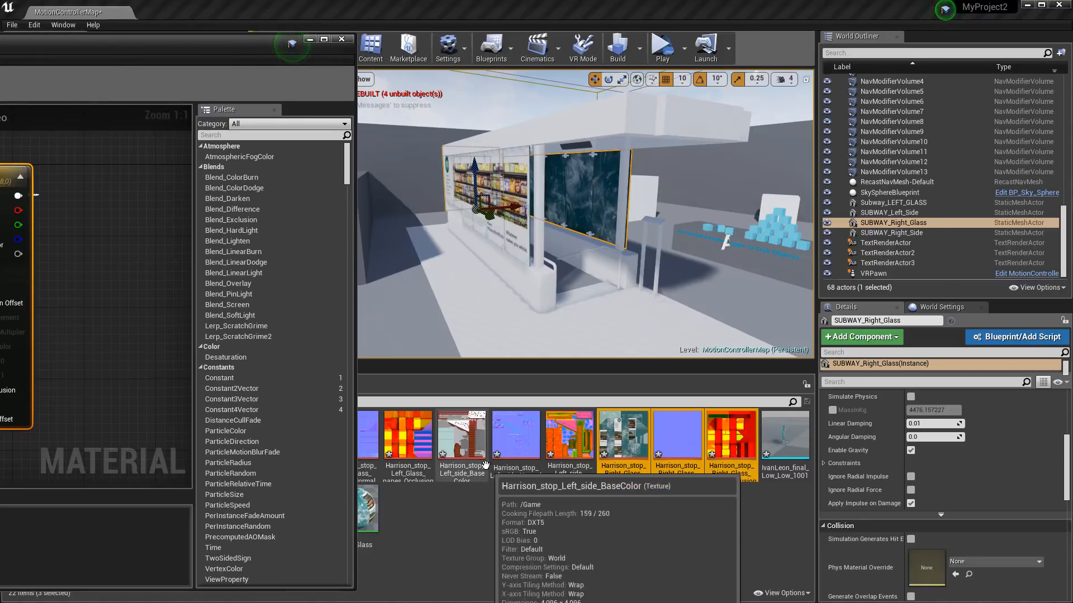
{"action": "left_click", "coordinate": [528, 439], "text": "ctrl"}
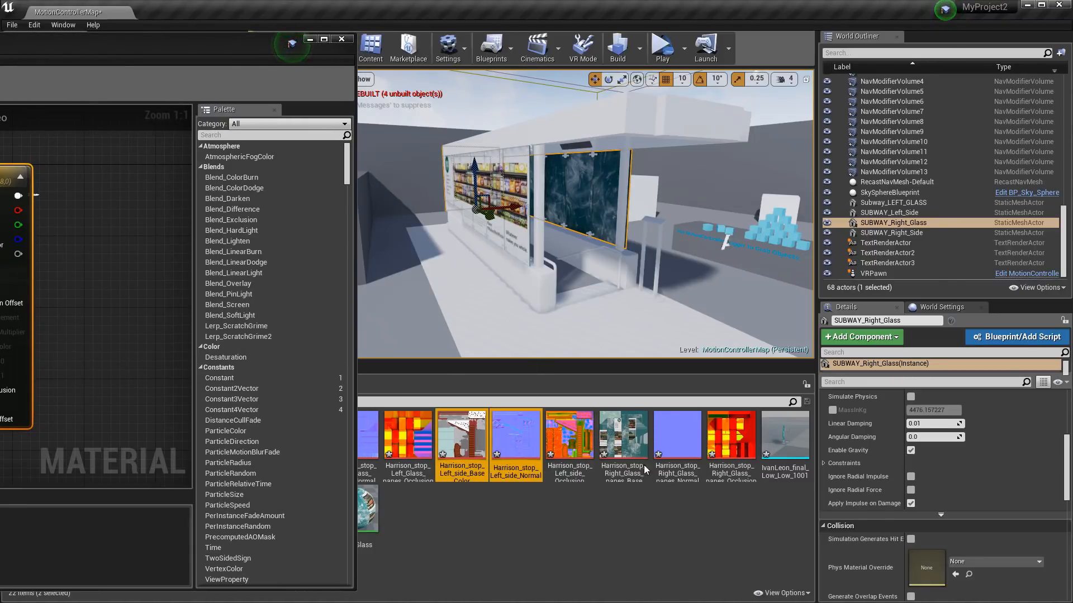
{"action": "left_click", "coordinate": [570, 439], "text": "ctrl"}
{"action": "left_click_drag", "start_coordinate": [462, 441], "coordinate": [77, 310]}
Bring the Left_Geo editor window back into full view, separate the overlapping nodes and delete the default colour parameter node.
{"action": "left_click_drag", "start_coordinate": [31, 42], "coordinate": [648, 35]}
{"action": "left_click_drag", "start_coordinate": [604, 173], "coordinate": [729, 173]}
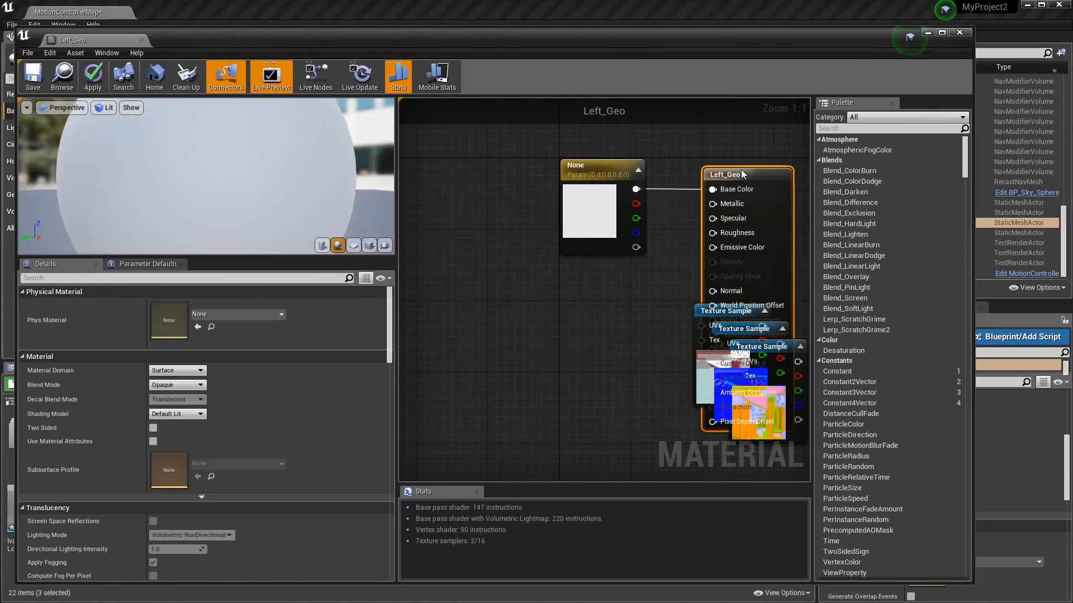
{"action": "left_click", "coordinate": [595, 168]}
{"action": "key", "text": "Delete"}
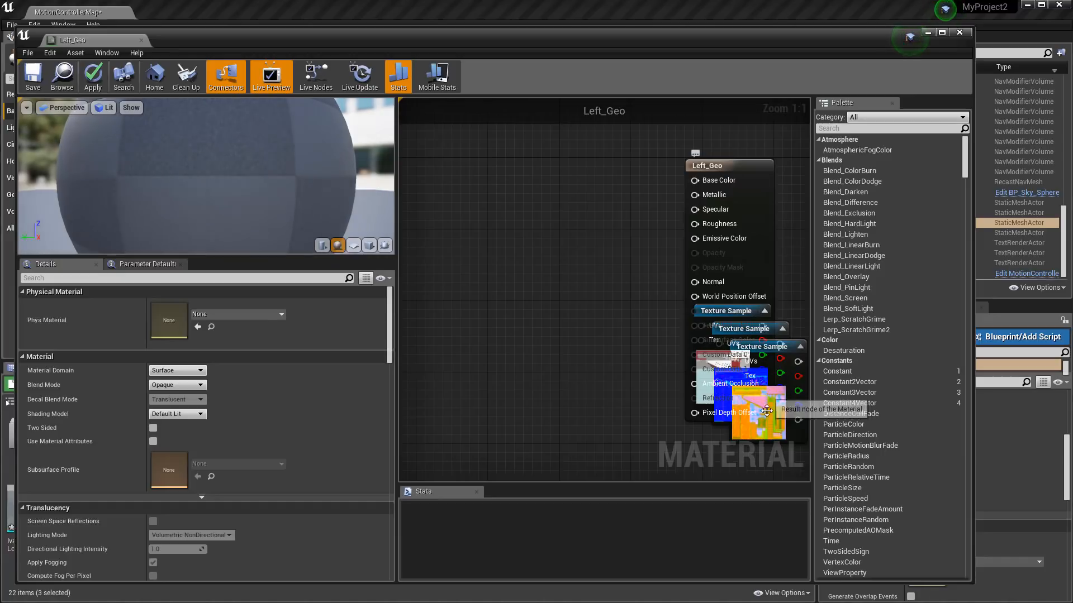
Spread out the Left_Geo texture samples and connect the BaseColor sample to Base Color and the Normal sample to Normal.
{"action": "left_click_drag", "start_coordinate": [723, 281], "coordinate": [595, 272]}
{"action": "left_click_drag", "start_coordinate": [772, 425], "coordinate": [438, 441]}
{"action": "left_click_drag", "start_coordinate": [754, 407], "coordinate": [457, 308]}
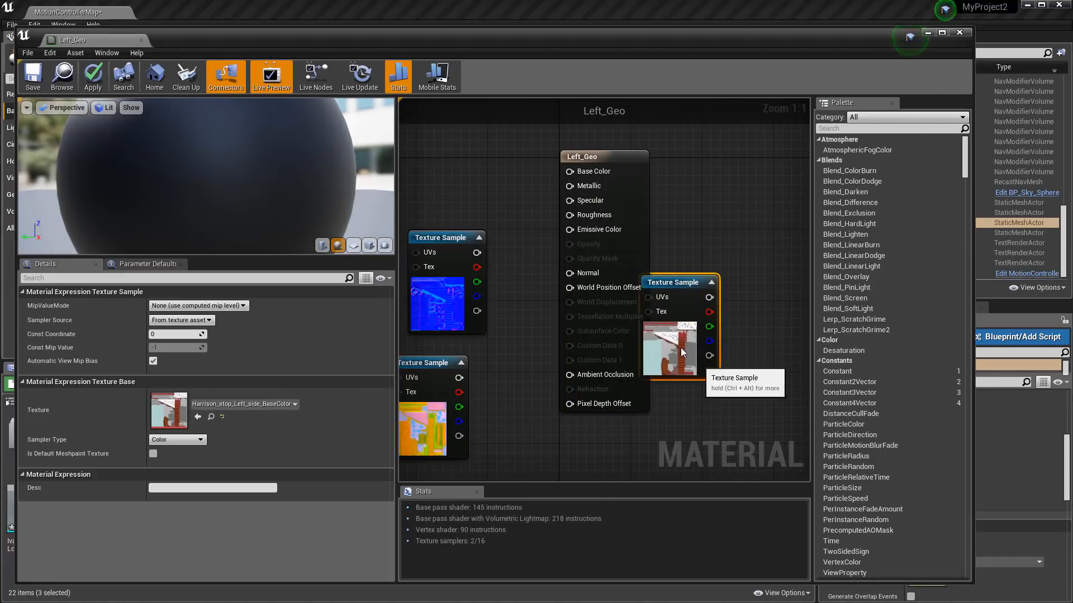
{"action": "left_click_drag", "start_coordinate": [705, 344], "coordinate": [570, 171]}
{"action": "left_click_drag", "start_coordinate": [580, 273], "coordinate": [580, 273]}
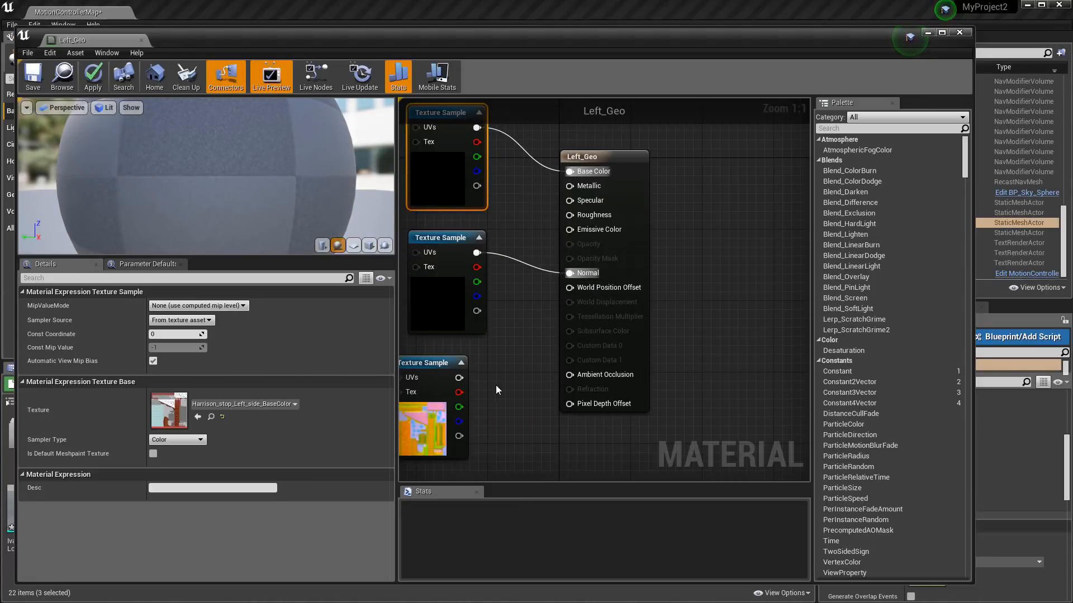
Connect the OcclusionRoughnessMetallic sample's red to Ambient Occlusion, green to Roughness and blue to Metallic, then close Left_Geo with its changes applied.
{"action": "left_click_drag", "start_coordinate": [459, 392], "coordinate": [571, 378]}
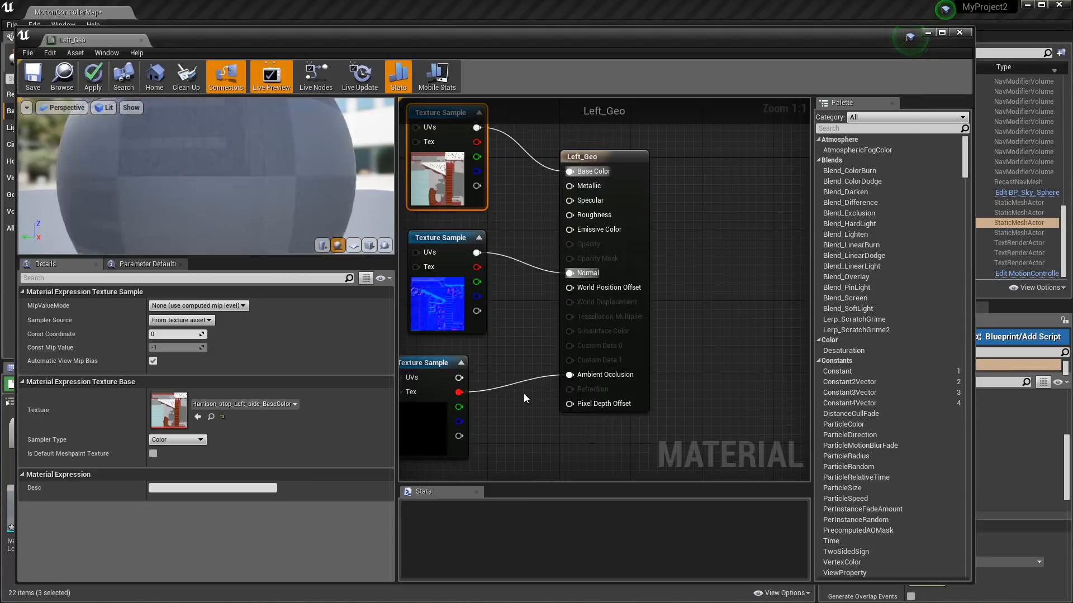
{"action": "left_click_drag", "start_coordinate": [459, 407], "coordinate": [571, 217]}
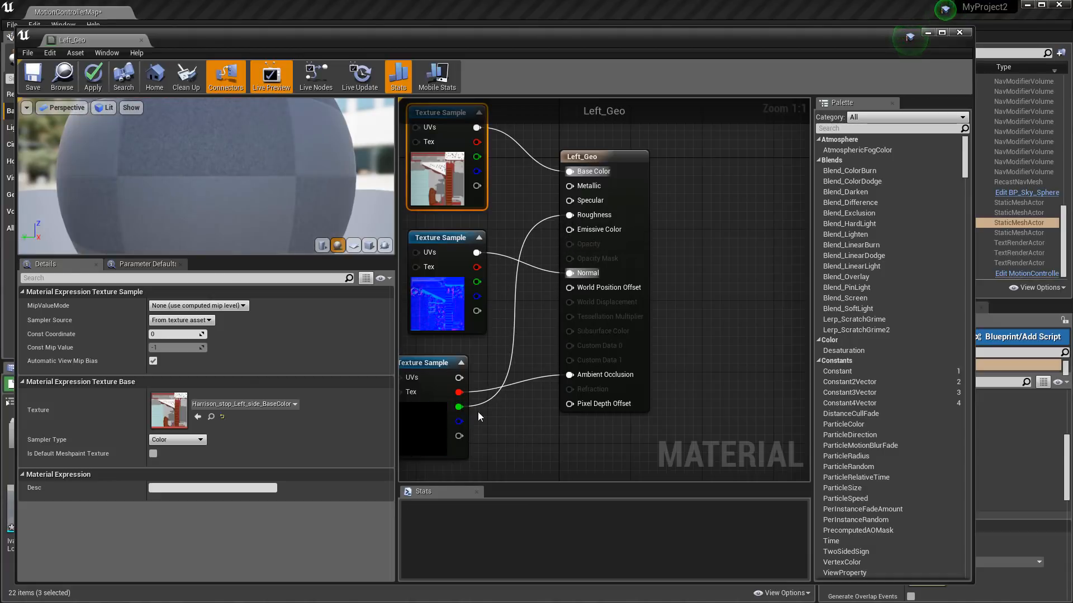
{"action": "left_click_drag", "start_coordinate": [459, 421], "coordinate": [571, 190]}
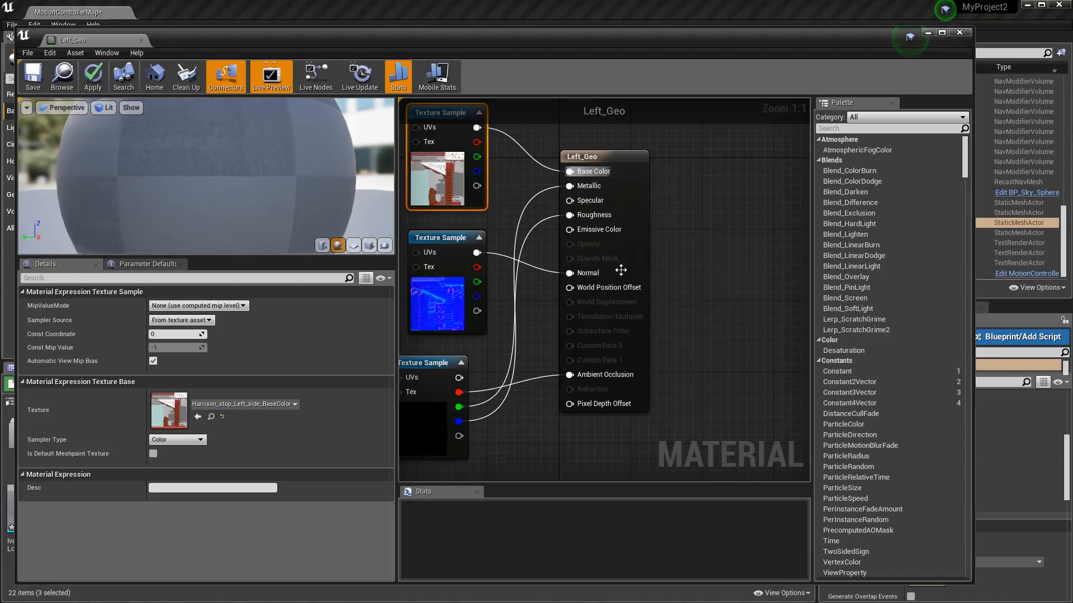
{"action": "left_click", "coordinate": [958, 34]}
{"action": "left_click", "coordinate": [684, 352]}
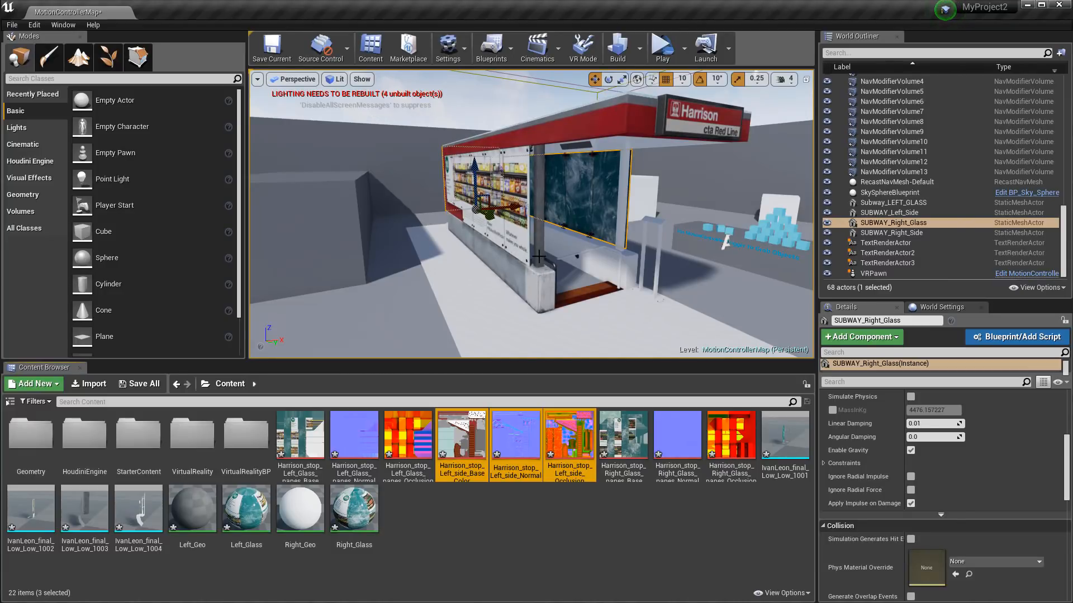
Undo the accidental copy of the right glass and examine the textured left side of the station in the level.
{"action": "left_click_drag", "start_coordinate": [503, 208], "coordinate": [579, 191], "text": "alt"}
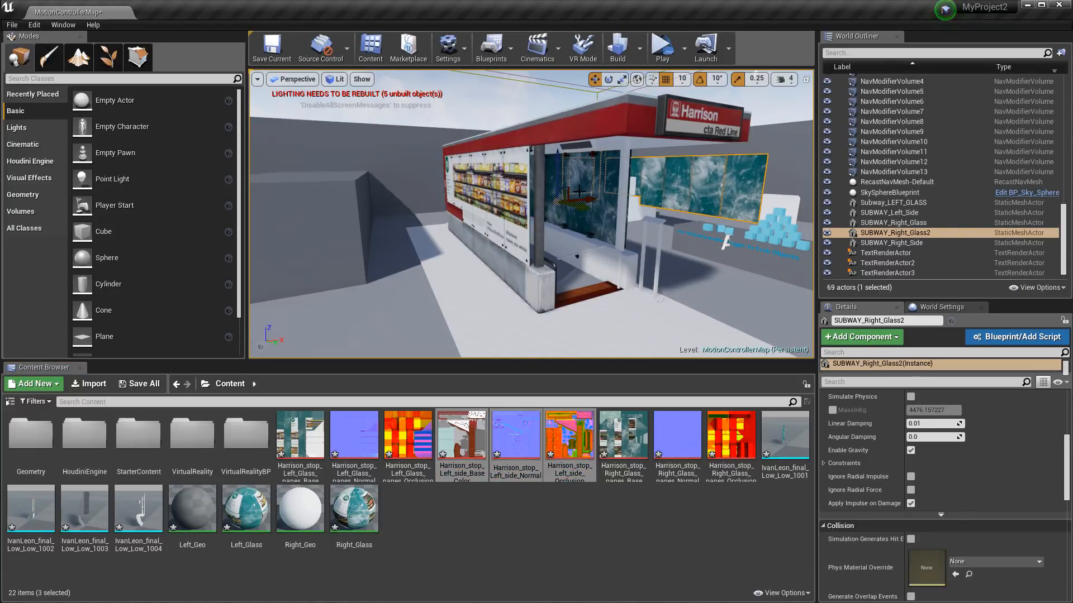
{"action": "key", "text": "ctrl+z"}
{"action": "left_click", "coordinate": [455, 107]}
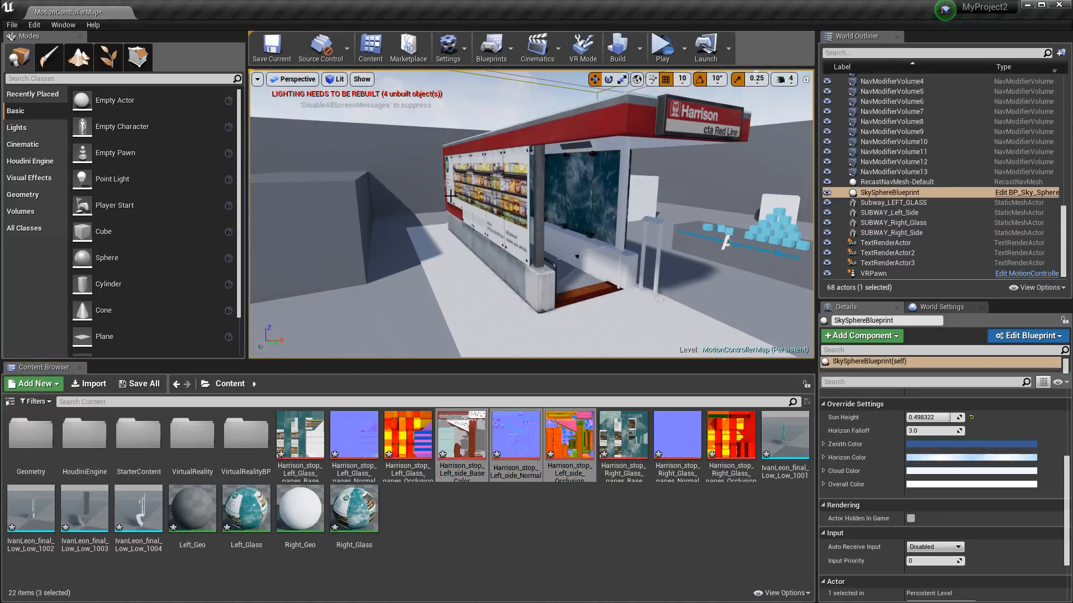
{"action": "left_click_drag", "start_coordinate": [472, 240], "coordinate": [449, 220], "text": "alt"}
{"action": "left_click", "coordinate": [448, 220]}
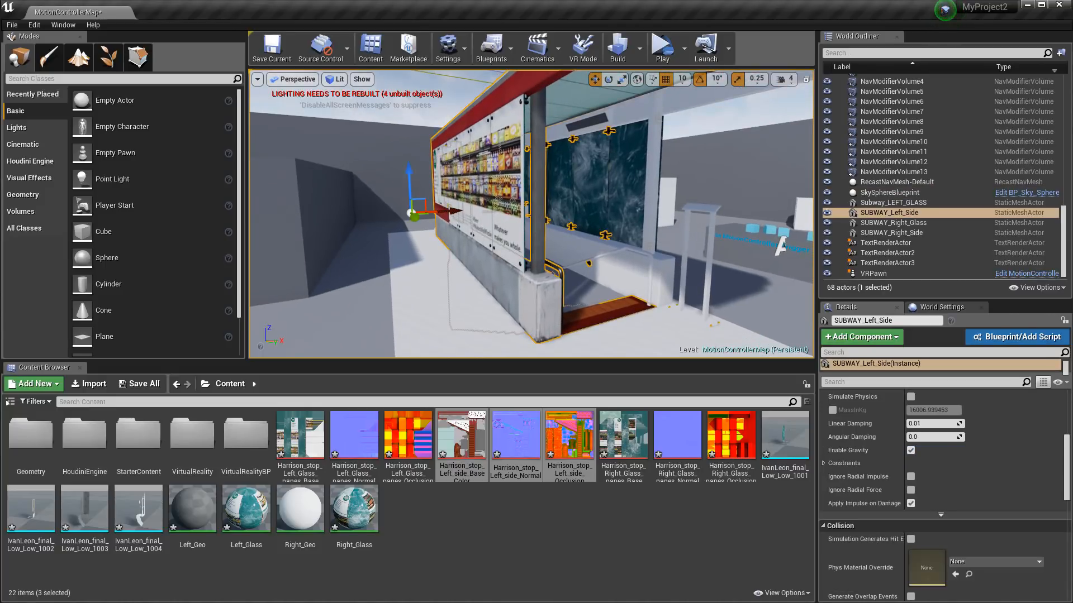
{"action": "left_click", "coordinate": [716, 200]}
{"action": "left_click", "coordinate": [333, 565]}
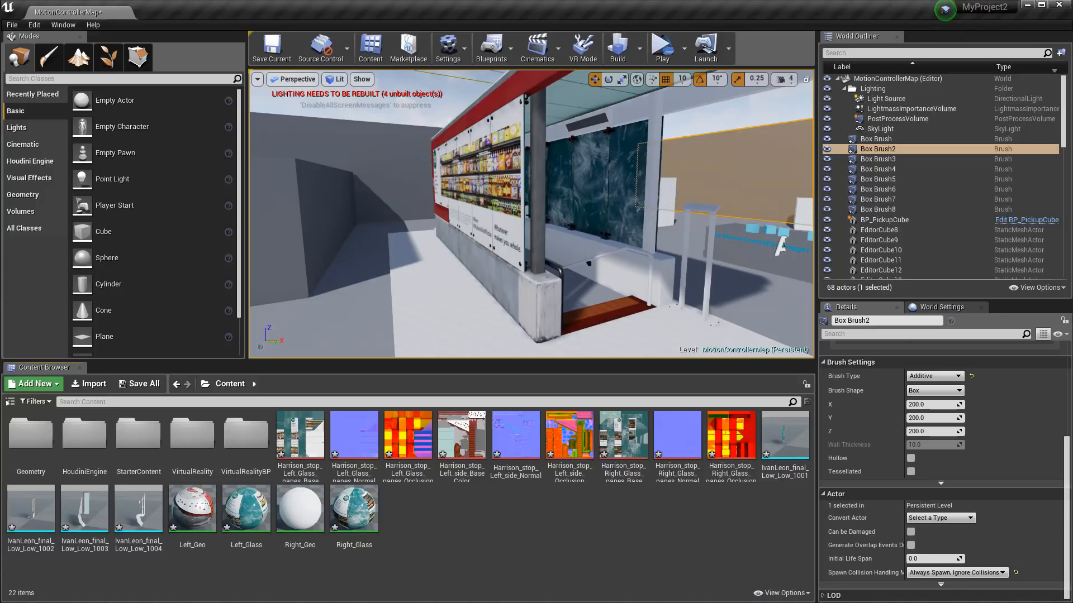
Import the Harrison_stop_Right_side Emissive, Normal, OcclusionRoughnessMetallic and BaseColor textures from Export_Textures into the Content folder.
{"action": "left_click_drag", "start_coordinate": [673, 602], "coordinate": [690, 88]}
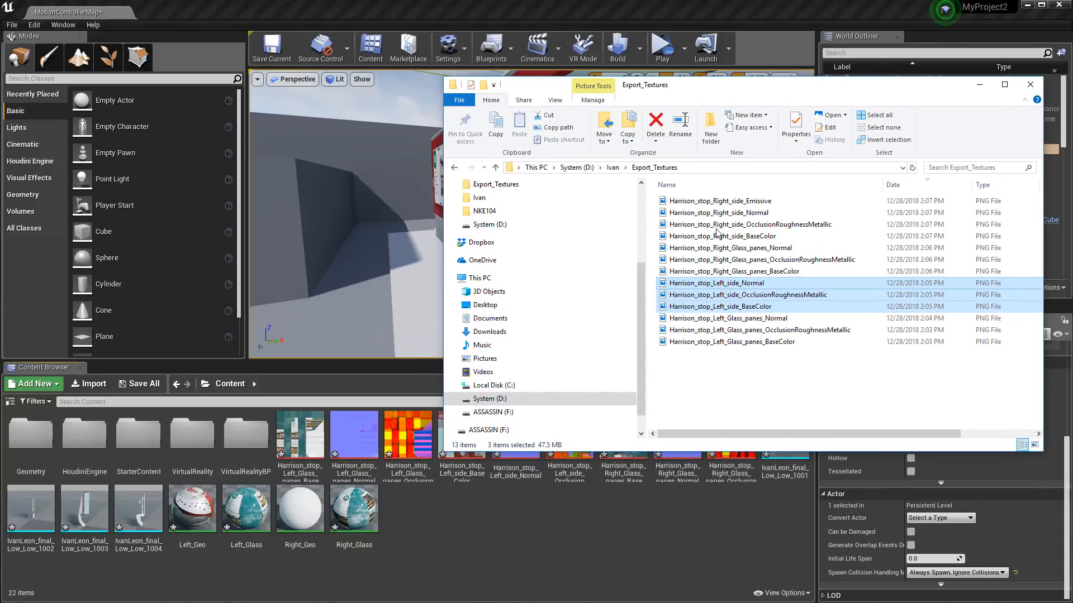
{"action": "left_click", "coordinate": [745, 236]}
{"action": "left_click", "coordinate": [745, 224], "text": "ctrl"}
{"action": "left_click", "coordinate": [747, 213], "text": "ctrl"}
{"action": "left_click", "coordinate": [749, 203], "text": "ctrl"}
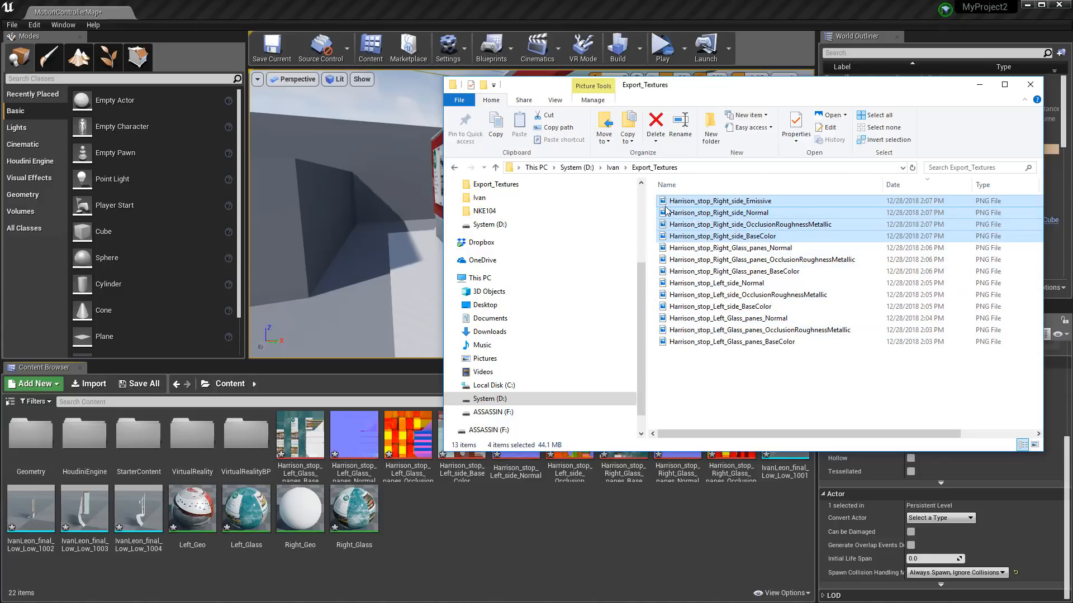
{"action": "left_click_drag", "start_coordinate": [665, 205], "coordinate": [451, 531]}
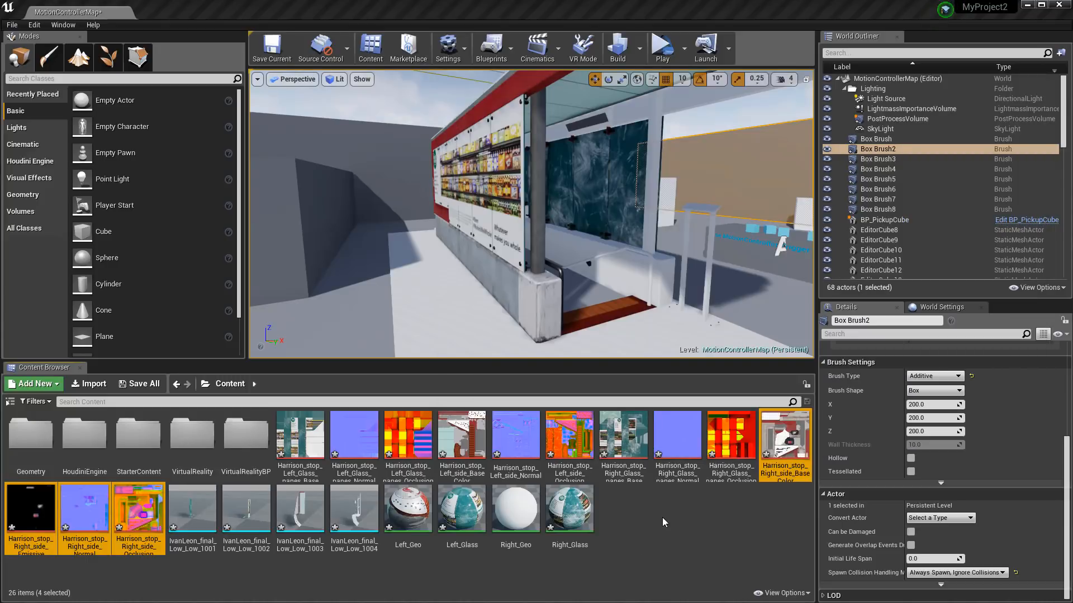
Open the Right_Geo material, move and shrink its editor window to uncover the textures, and delete the default colour parameter node.
{"action": "double_click", "coordinate": [516, 509]}
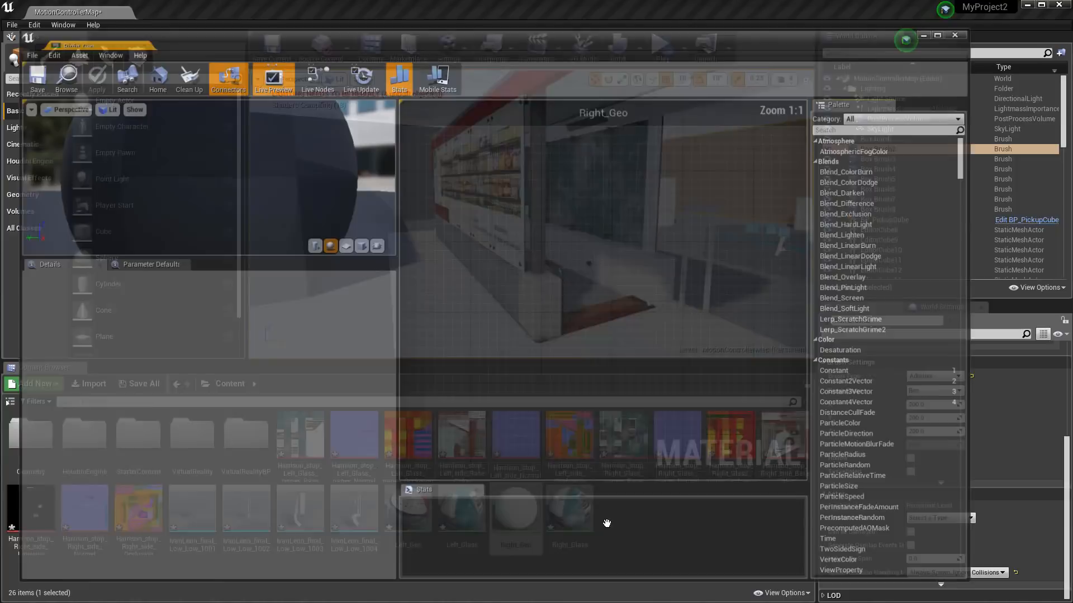
{"action": "left_click_drag", "start_coordinate": [548, 43], "coordinate": [249, 0]}
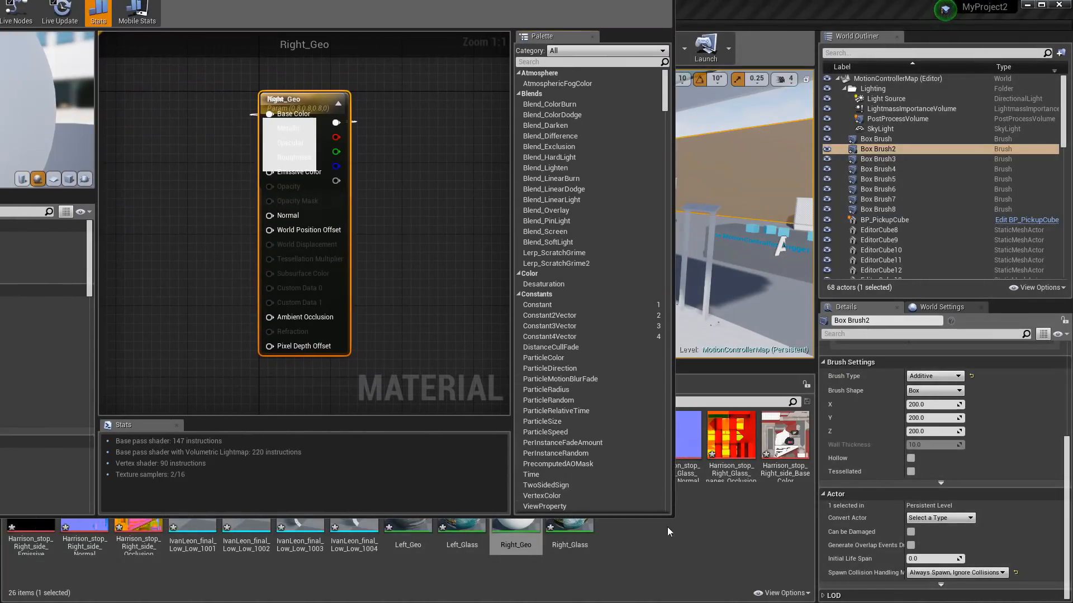
{"action": "left_click_drag", "start_coordinate": [673, 519], "coordinate": [618, 428]}
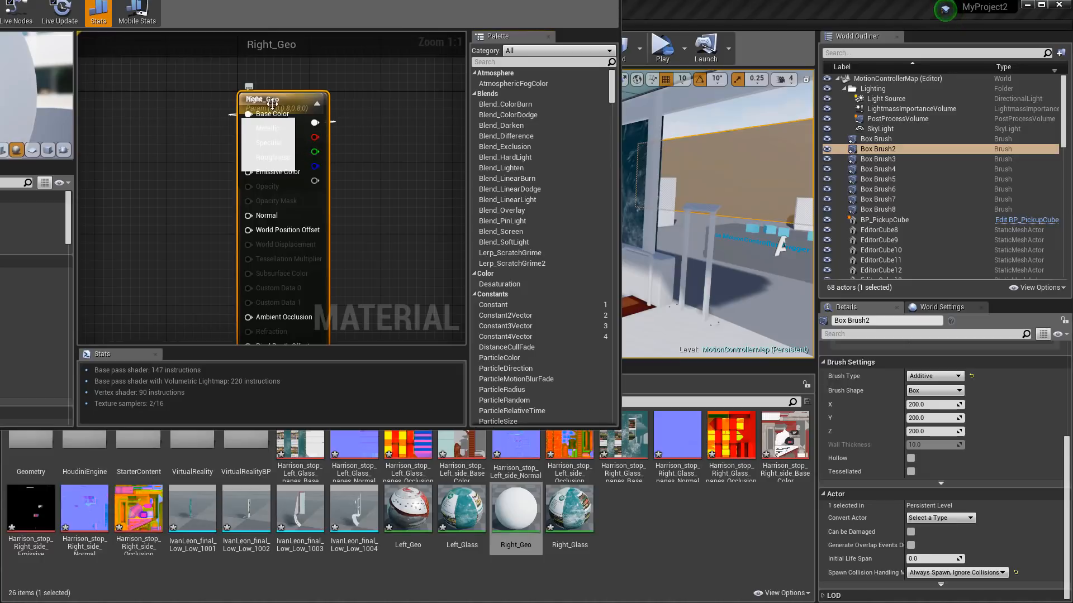
{"action": "left_click_drag", "start_coordinate": [273, 107], "coordinate": [378, 99]}
{"action": "left_click", "coordinate": [273, 106]}
{"action": "key", "text": "Delete"}
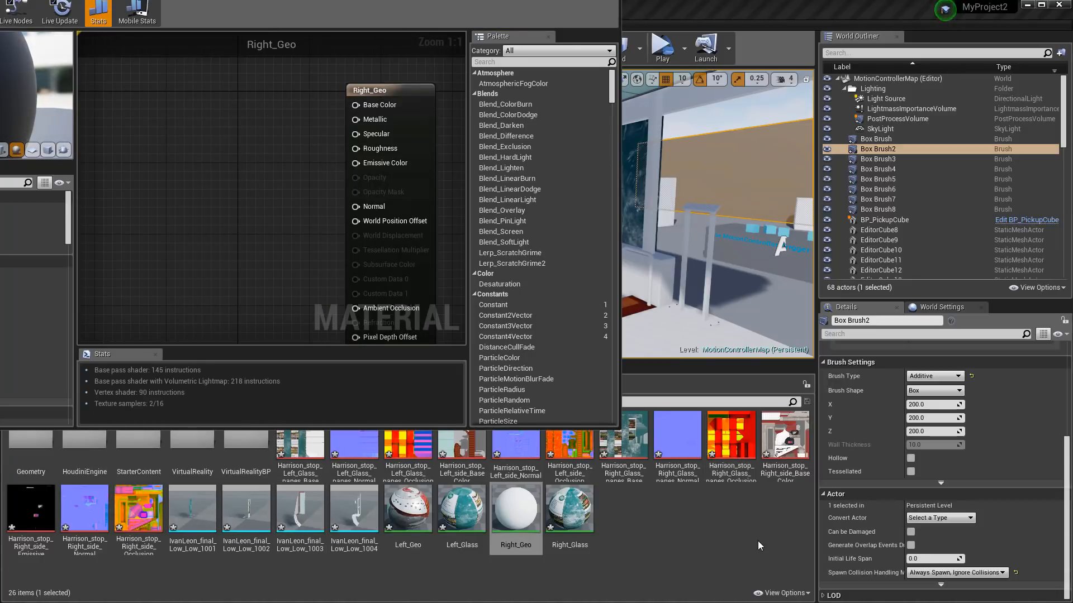
Add the four Harrison_stop_Right_side textures to the Right_Geo graph as texture samples and bring the editor window back into view.
{"action": "left_click", "coordinate": [785, 441]}
{"action": "left_click", "coordinate": [31, 511], "text": "ctrl"}
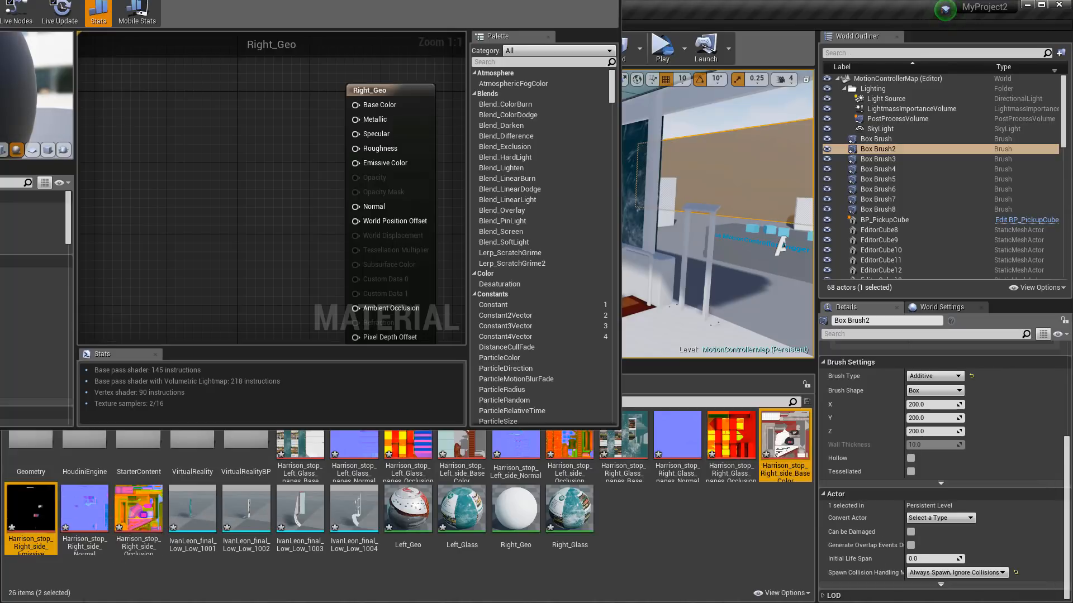
{"action": "left_click", "coordinate": [84, 525], "text": "ctrl"}
{"action": "left_click", "coordinate": [138, 520], "text": "ctrl"}
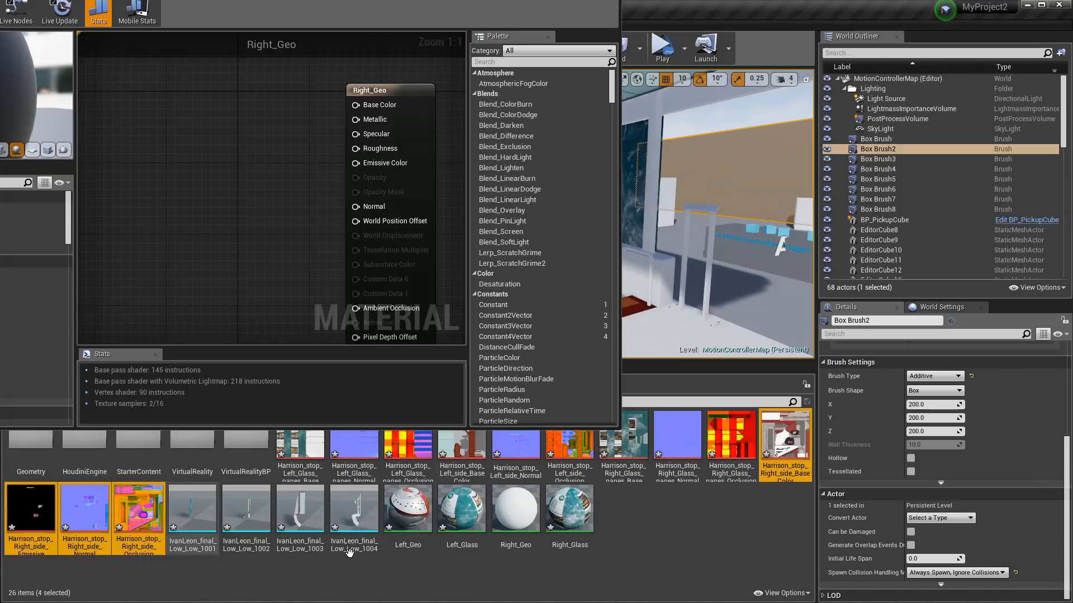
{"action": "left_click_drag", "start_coordinate": [757, 486], "coordinate": [220, 177]}
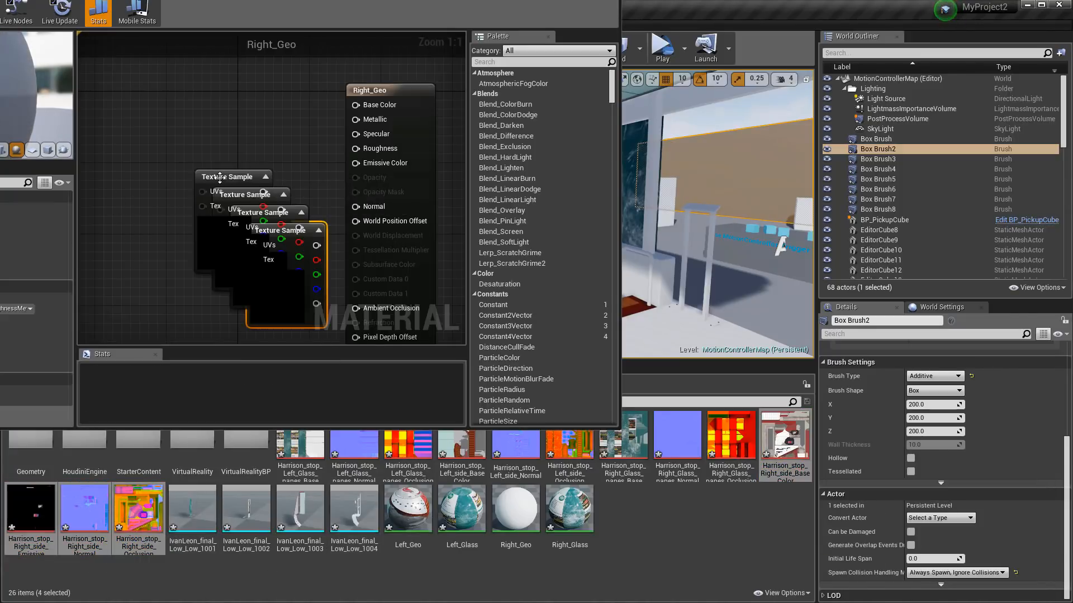
{"action": "left_click_drag", "start_coordinate": [211, 0], "coordinate": [495, 94]}
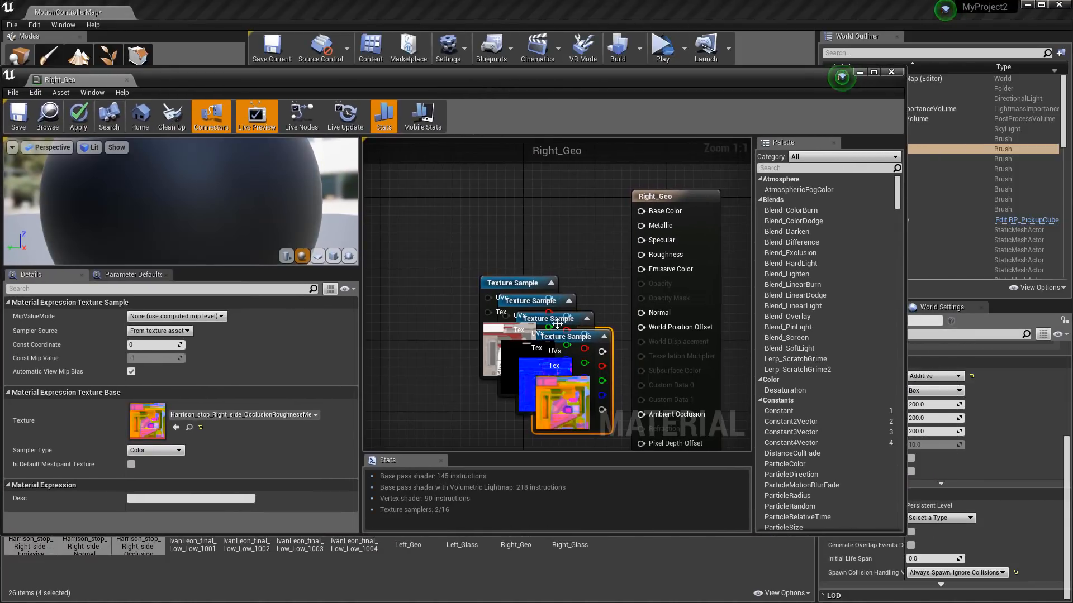
Spread out the Right_Geo texture samples and connect the BaseColor sample to Base Color.
{"action": "scroll", "coordinate": [573, 370], "scroll_direction": "down", "scroll_amount": 5}
{"action": "scroll", "coordinate": [571, 408], "scroll_direction": "up", "scroll_amount": 2}
{"action": "left_click_drag", "start_coordinate": [564, 352], "coordinate": [499, 422]}
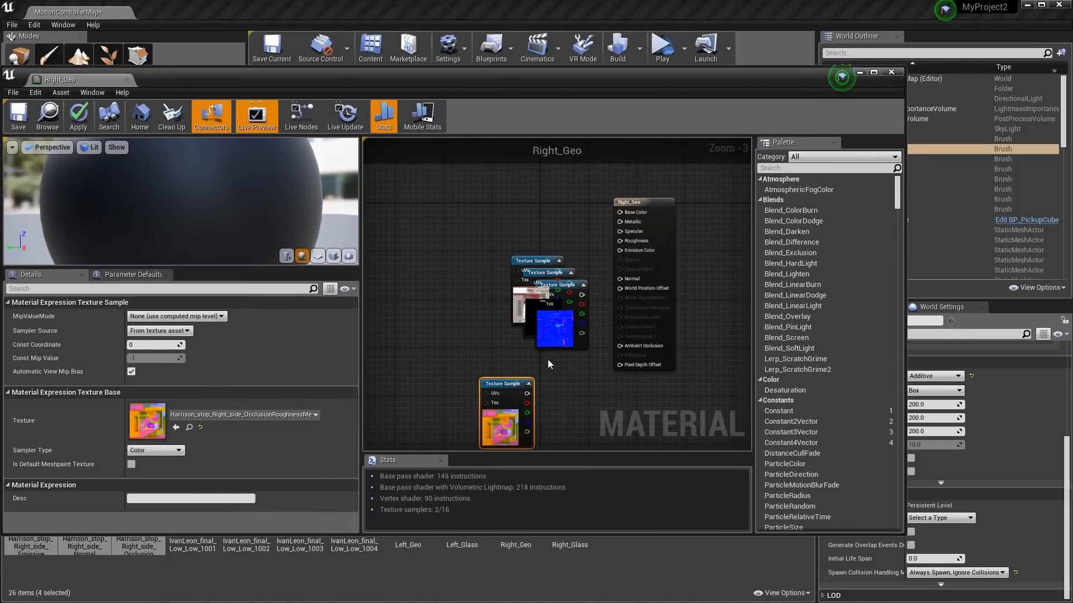
{"action": "left_click_drag", "start_coordinate": [546, 324], "coordinate": [418, 355]}
{"action": "left_click_drag", "start_coordinate": [539, 273], "coordinate": [428, 222]}
{"action": "left_click_drag", "start_coordinate": [525, 291], "coordinate": [621, 212]}
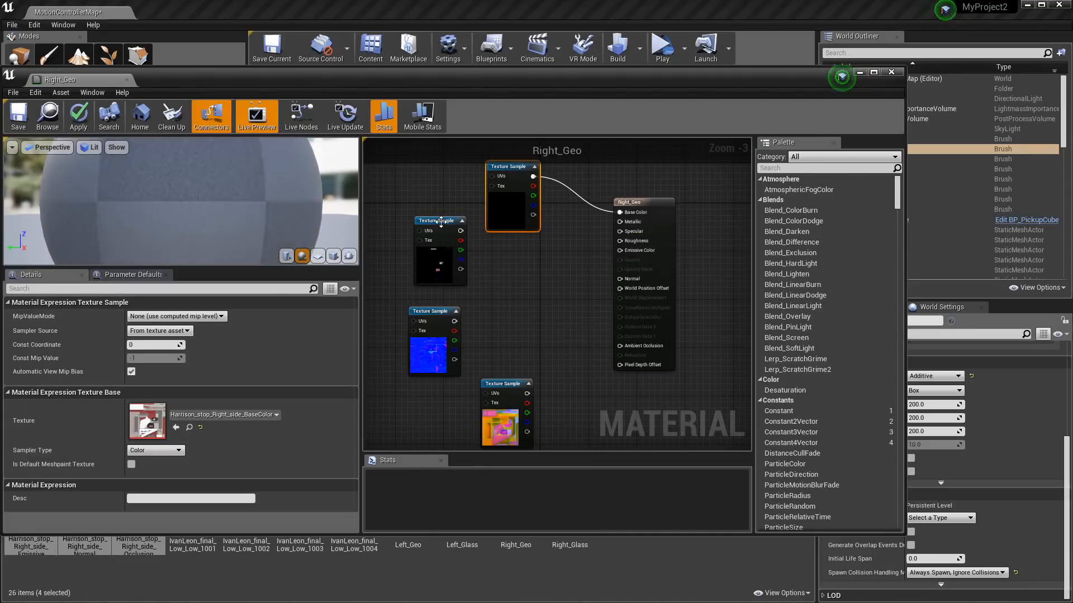
Connect the Right_side Emissive sample to Emissive Color and the Normal sample to Normal, positioning both nodes clear of each other.
{"action": "left_click_drag", "start_coordinate": [438, 235], "coordinate": [510, 264]}
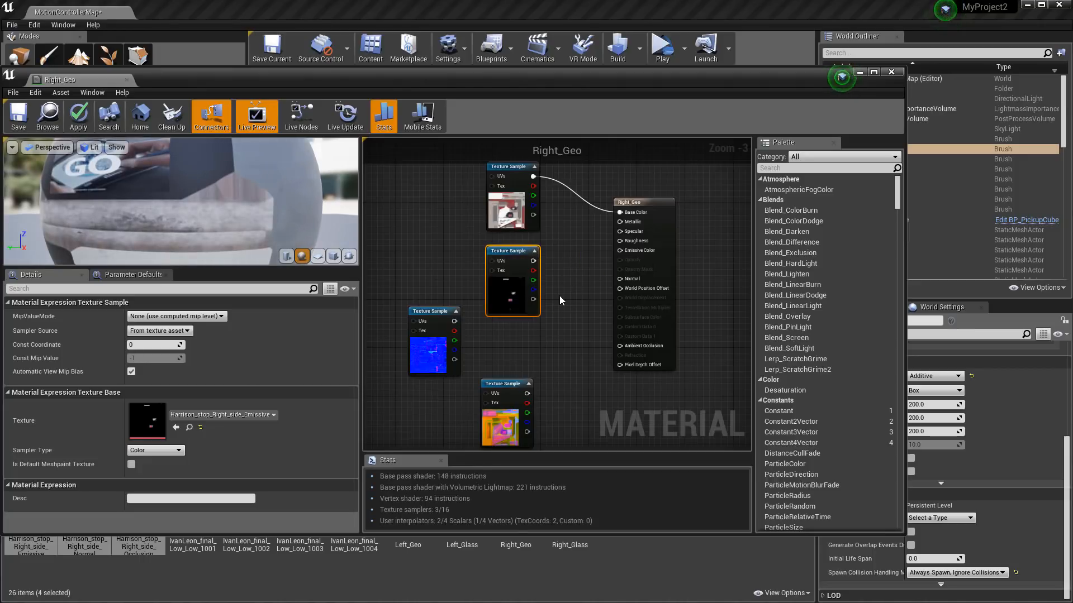
{"action": "scroll", "coordinate": [561, 297], "scroll_direction": "up", "scroll_amount": 1}
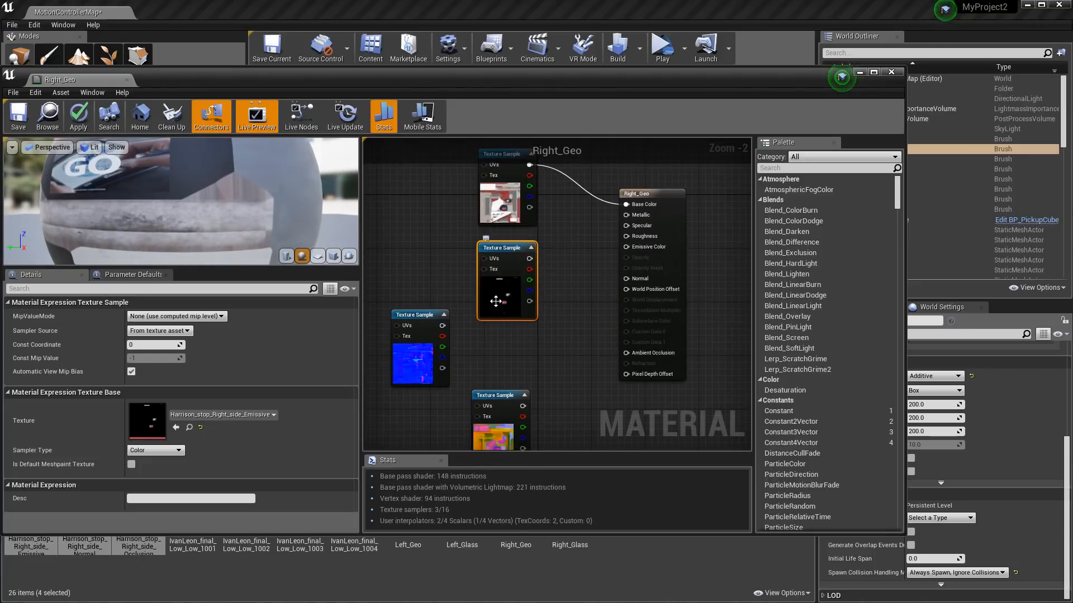
{"action": "left_click_drag", "start_coordinate": [525, 262], "coordinate": [512, 269]}
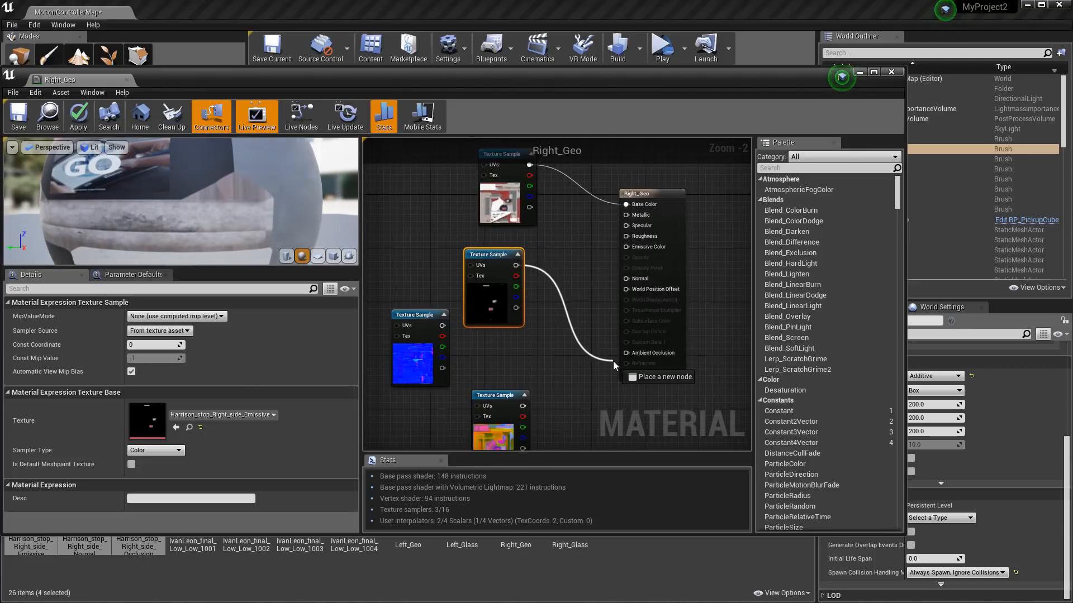
{"action": "left_click_drag", "start_coordinate": [613, 406], "coordinate": [605, 319]}
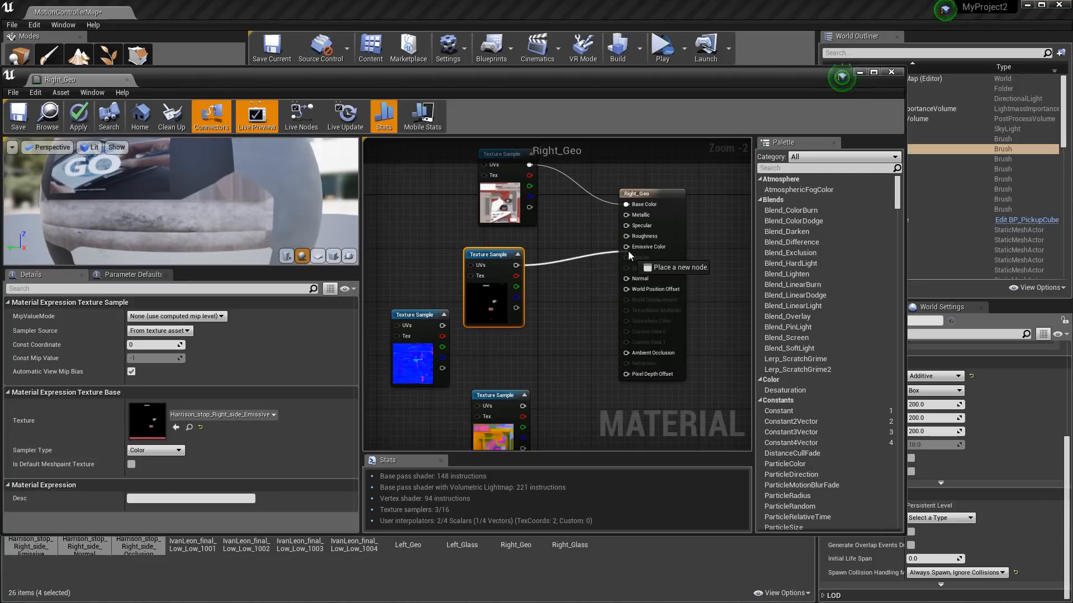
{"action": "left_click_drag", "start_coordinate": [628, 251], "coordinate": [629, 250]}
{"action": "left_click_drag", "start_coordinate": [490, 261], "coordinate": [416, 254]}
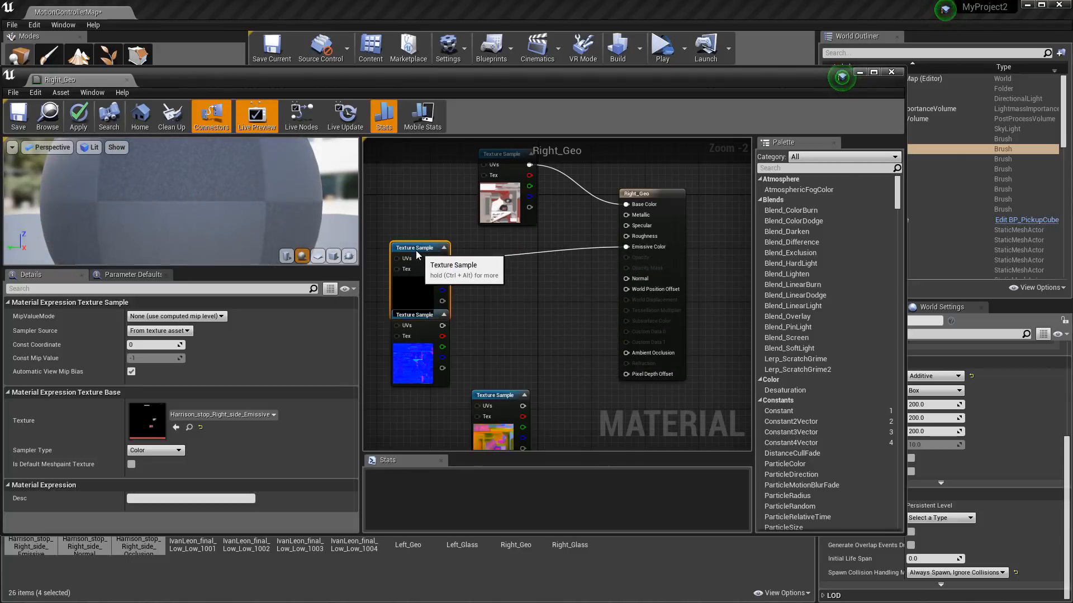
{"action": "left_click_drag", "start_coordinate": [419, 314], "coordinate": [626, 278]}
Connect the Occlusion sample's red, green and blue channels to Ambient Occlusion, Roughness and Metallic, then apply and close the Right_Geo material.
{"action": "scroll", "coordinate": [545, 407], "scroll_direction": "down", "scroll_amount": 1}
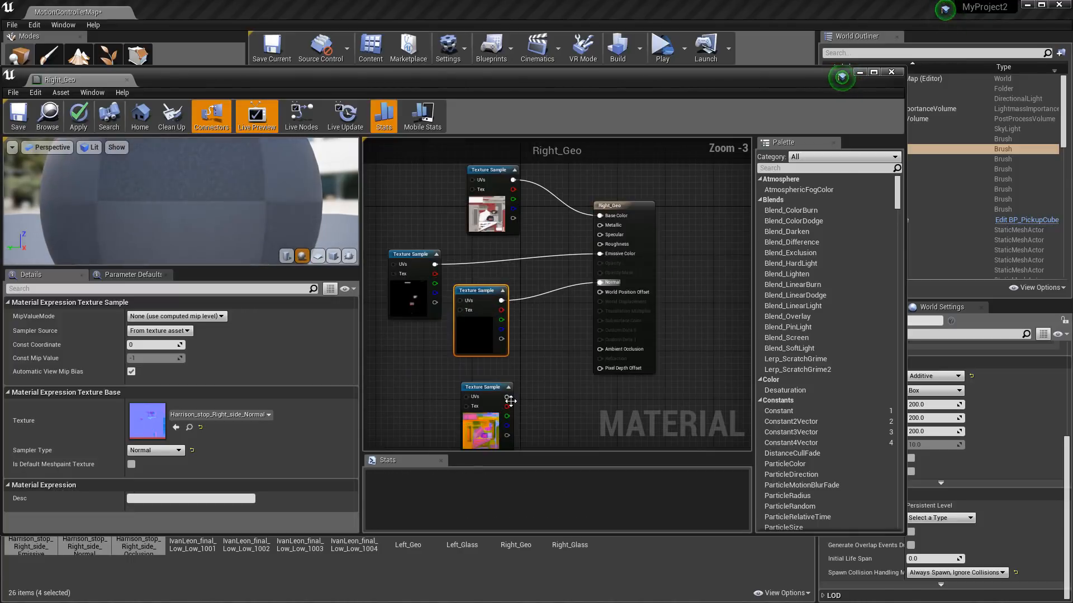
{"action": "left_click_drag", "start_coordinate": [507, 407], "coordinate": [602, 350]}
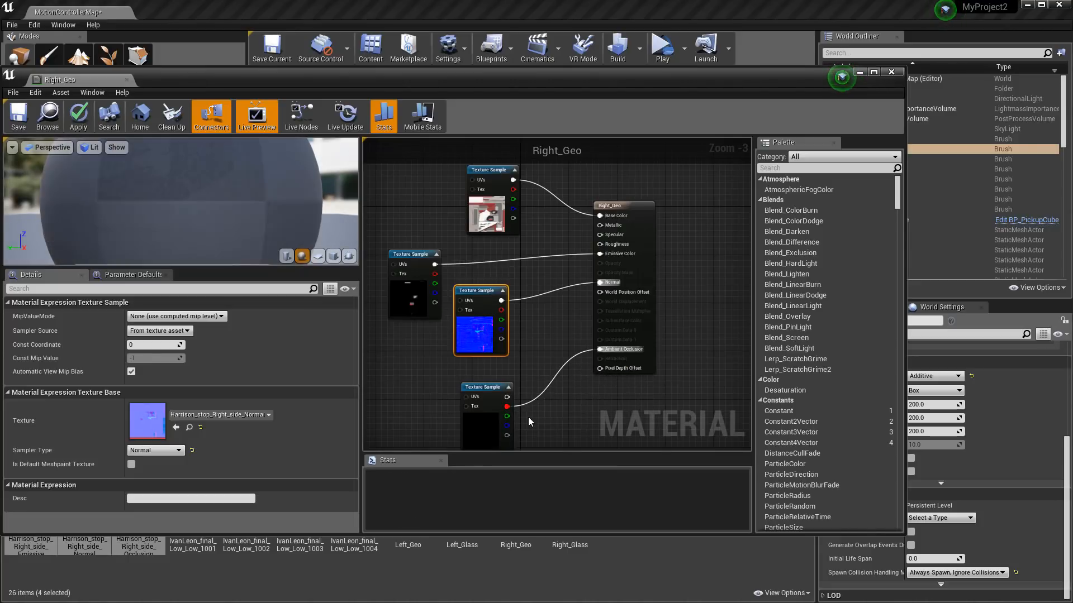
{"action": "left_click_drag", "start_coordinate": [507, 415], "coordinate": [601, 242]}
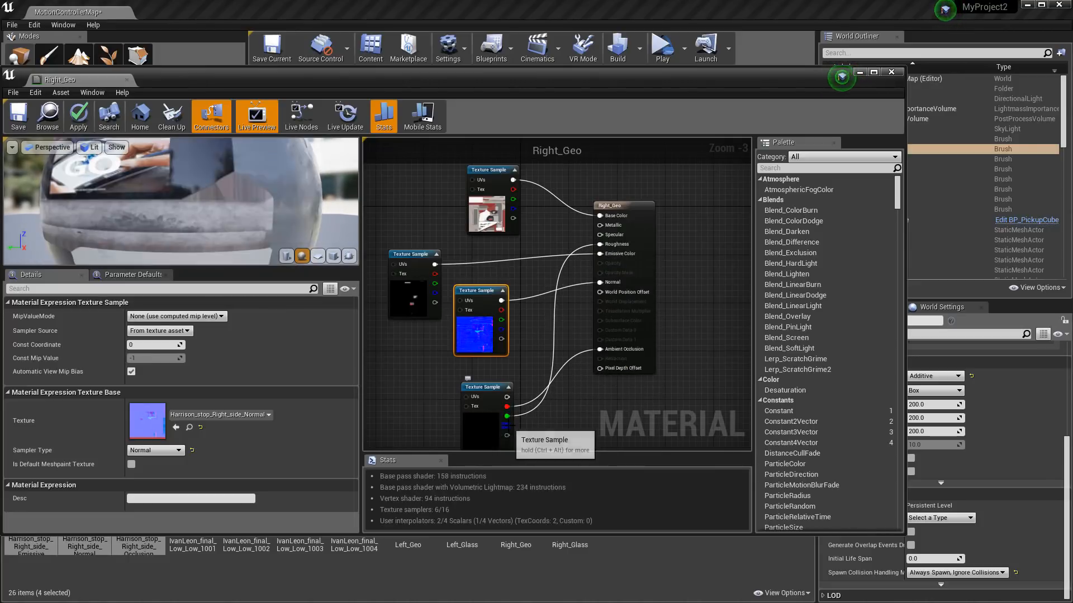
{"action": "left_click_drag", "start_coordinate": [506, 425], "coordinate": [607, 229]}
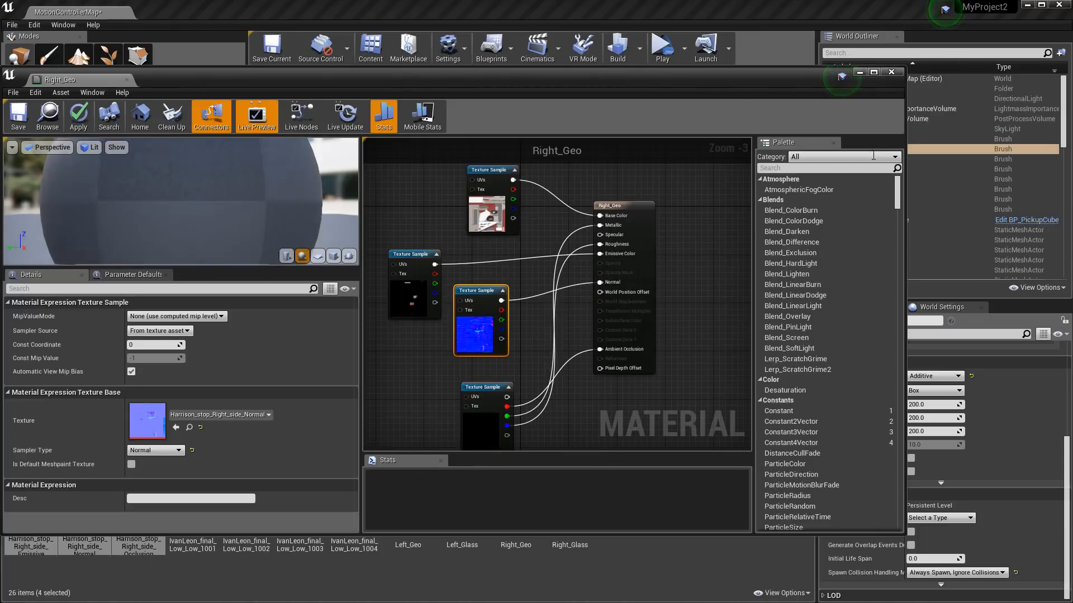
{"action": "left_click", "coordinate": [890, 72]}
{"action": "left_click", "coordinate": [691, 351]}
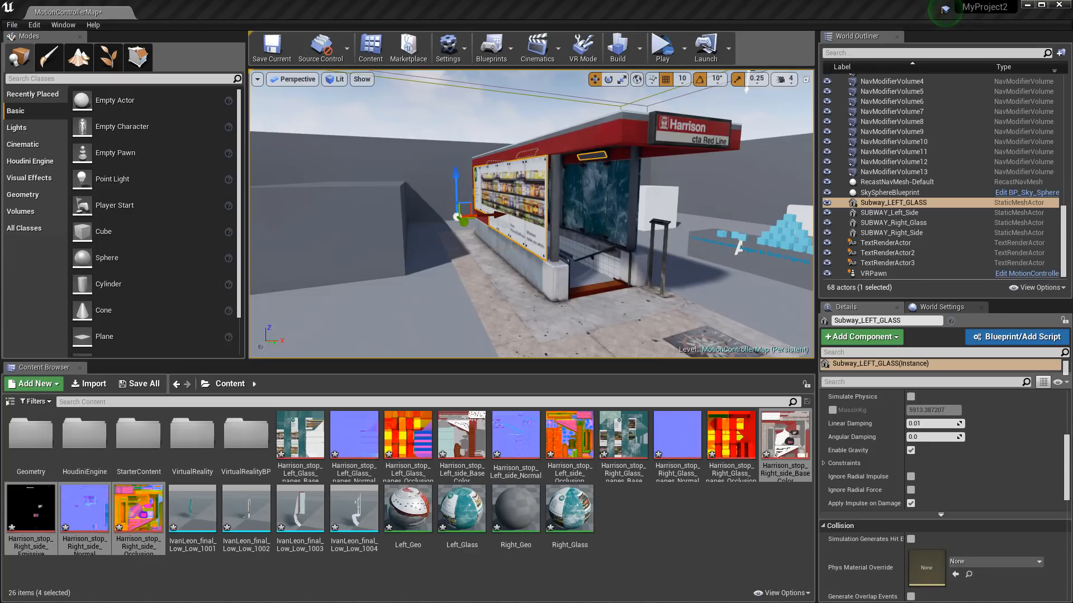
Inspect the textured Harrison station in the level from the side, from behind and from the entrance.
{"action": "right_click_drag", "start_coordinate": [570, 272], "coordinate": [447, 274]}
{"action": "left_click", "coordinate": [582, 232]}
{"action": "left_click_drag", "start_coordinate": [891, 233], "coordinate": [804, 241]}
{"action": "right_click_drag", "start_coordinate": [709, 237], "coordinate": [363, 197]}
{"action": "left_click", "coordinate": [615, 154]}
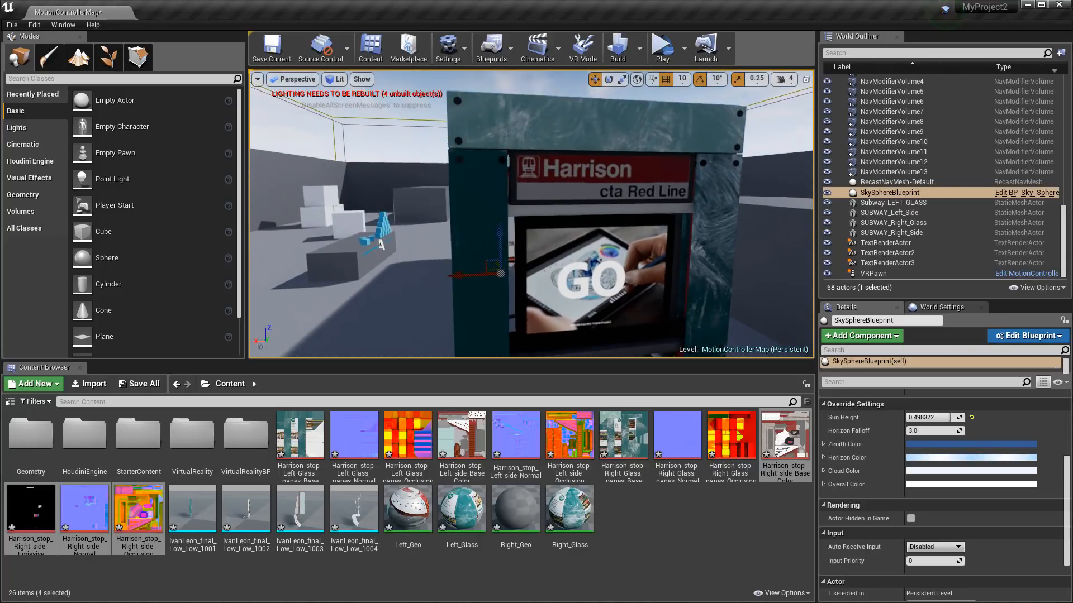
{"action": "right_click_drag", "start_coordinate": [376, 241], "coordinate": [446, 232]}
{"action": "right_click_drag", "start_coordinate": [592, 162], "coordinate": [577, 159]}
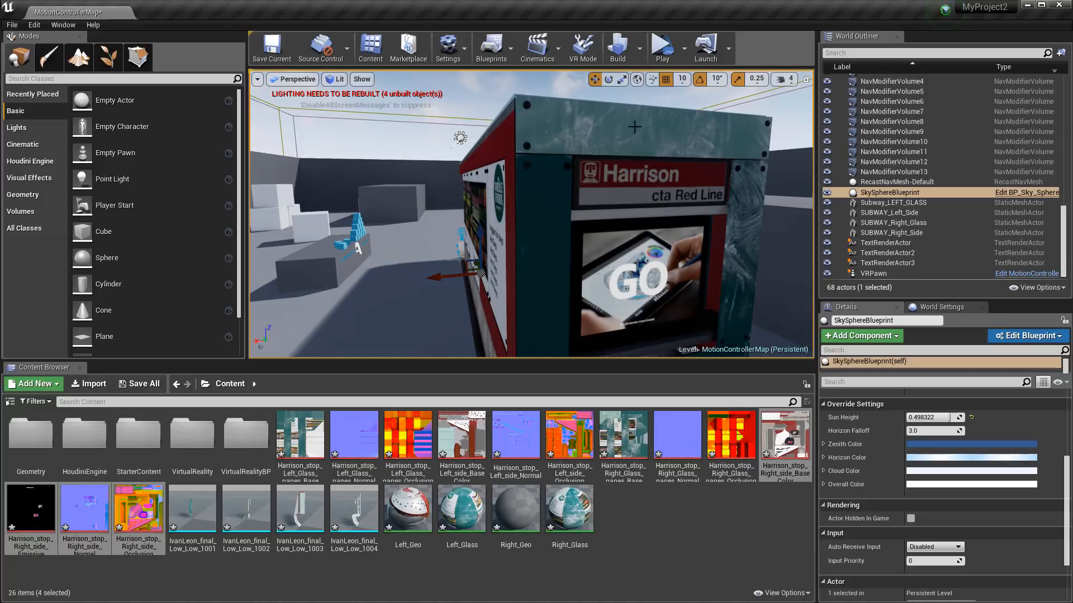
{"action": "right_click_drag", "start_coordinate": [428, 233], "coordinate": [570, 232]}
{"action": "right_click_drag", "start_coordinate": [466, 239], "coordinate": [553, 237]}
{"action": "right_click_drag", "start_coordinate": [466, 239], "coordinate": [539, 313]}
{"action": "mouse_move", "coordinate": [614, 118]}
{"action": "right_mouse_down"}
{"action": "mouse_move", "coordinate": [598, 116]}
{"action": "mouse_move", "coordinate": [631, 118]}
{"action": "right_mouse_up"}
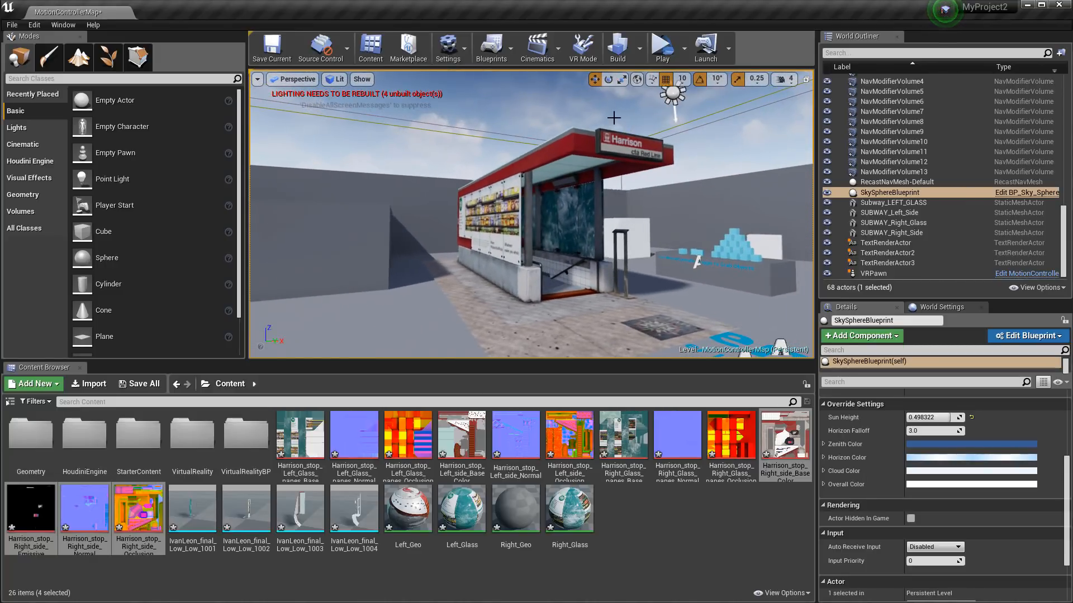
Build all levels to update the lighting on the textured station.
{"action": "left_click", "coordinate": [640, 56]}
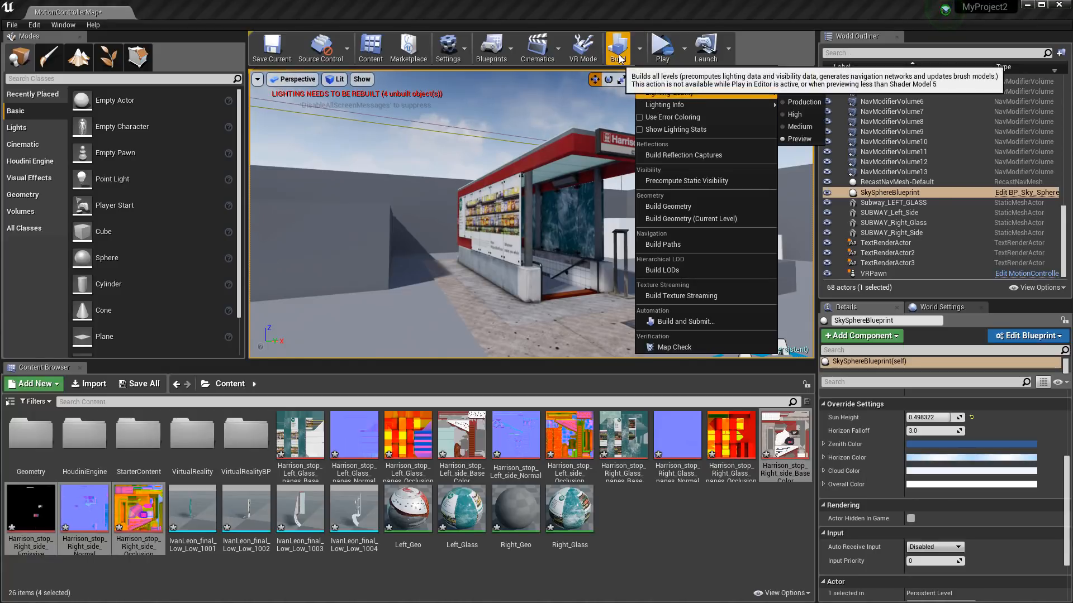
{"action": "left_click", "coordinate": [619, 58]}
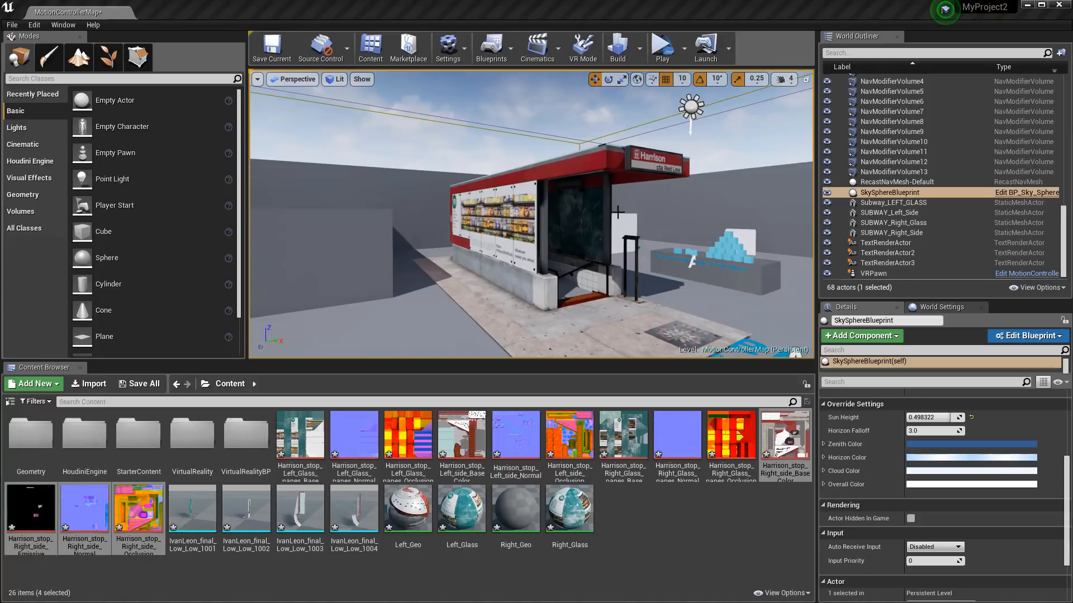
{"action": "right_click_drag", "start_coordinate": [618, 212], "coordinate": [609, 212]}
Rotate the Light Source directional light so that it shines at a slant across the station instead of almost straight down.
{"action": "left_click", "coordinate": [681, 102]}
{"action": "right_click_drag", "start_coordinate": [689, 128], "coordinate": [642, 145]}
{"action": "key", "text": "e"}
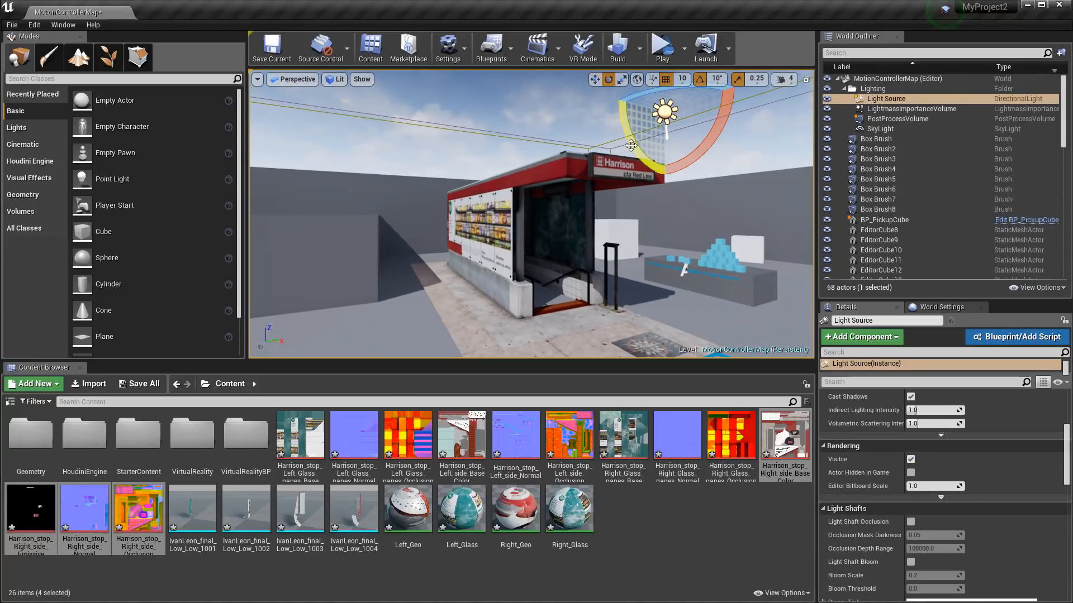
{"action": "left_click_drag", "start_coordinate": [631, 145], "coordinate": [753, 119]}
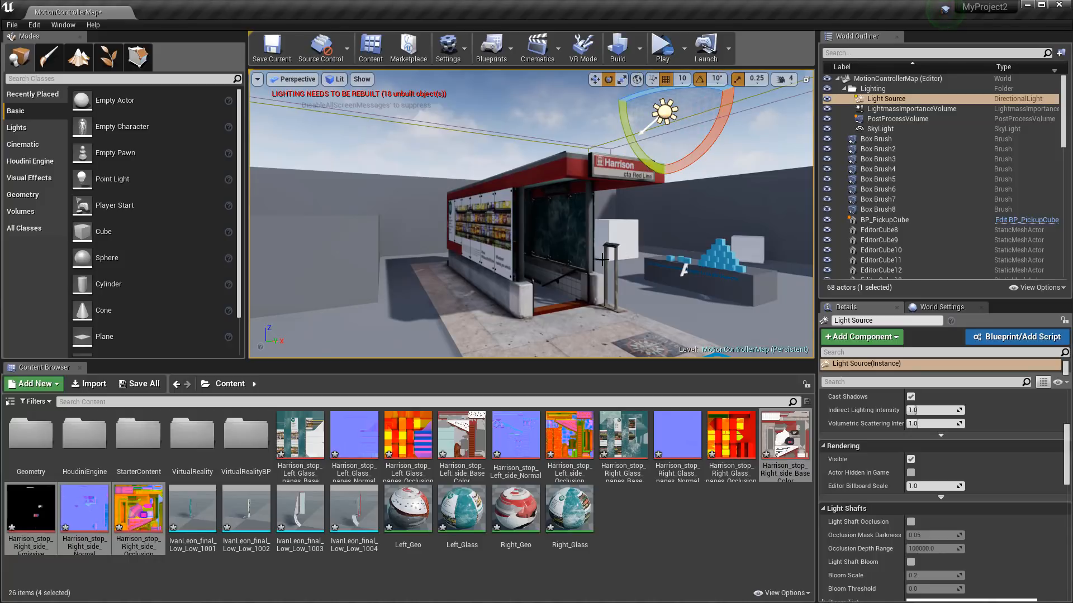
Rebuild the lighting with the rotated light, close the Message Log and check the station entrance.
{"action": "scroll", "coordinate": [597, 259], "scroll_direction": "up", "scroll_amount": 8}
{"action": "left_click_drag", "start_coordinate": [596, 258], "coordinate": [592, 297]}
{"action": "left_click", "coordinate": [640, 49]}
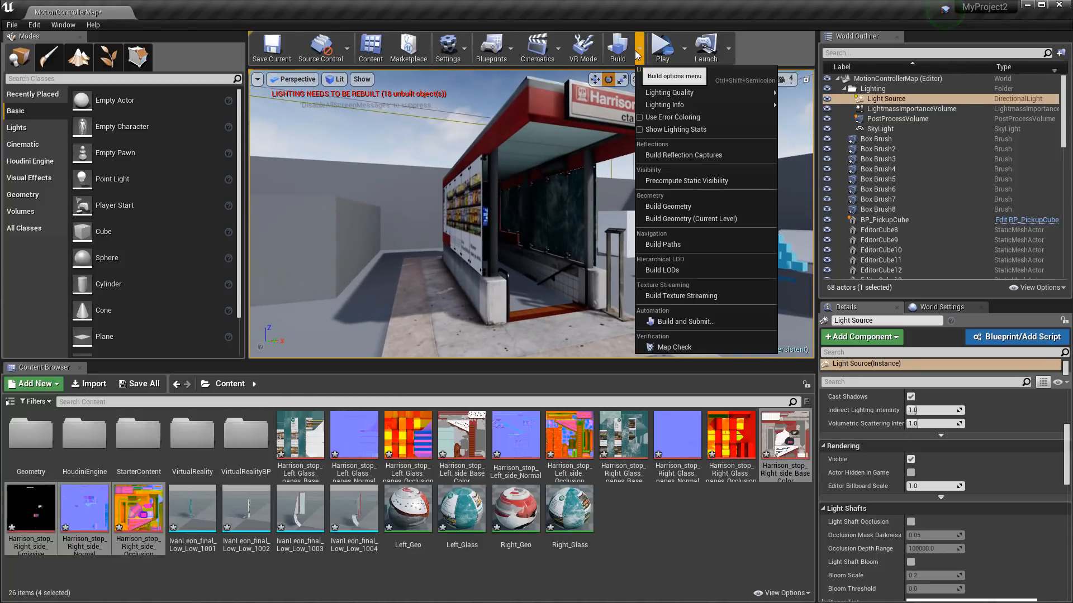
{"action": "left_click", "coordinate": [660, 79]}
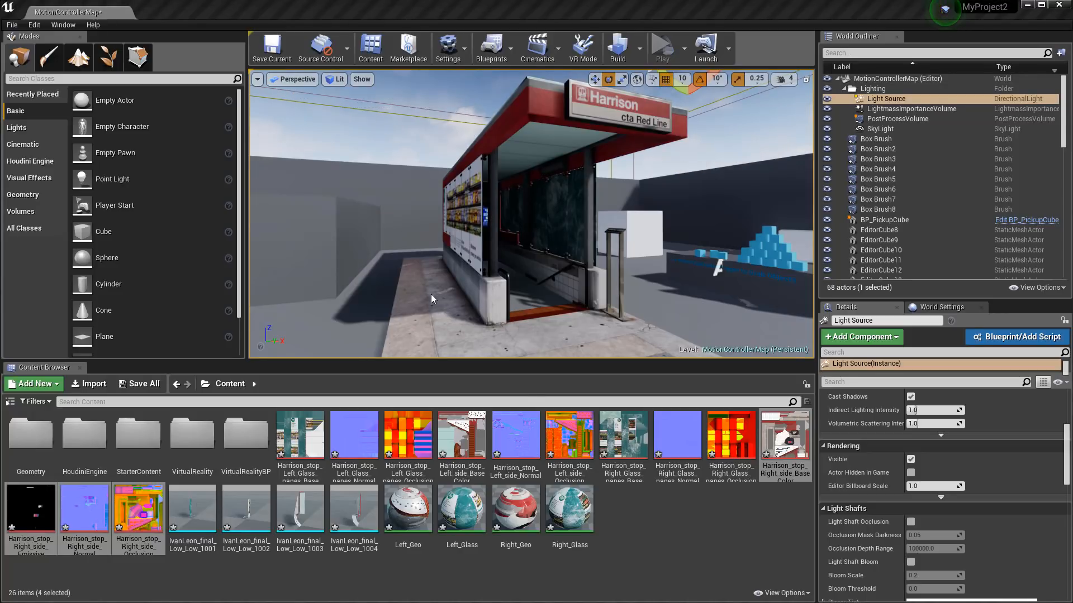
{"action": "right_click_drag", "start_coordinate": [436, 186], "coordinate": [408, 186]}
{"action": "key", "text": "d"}
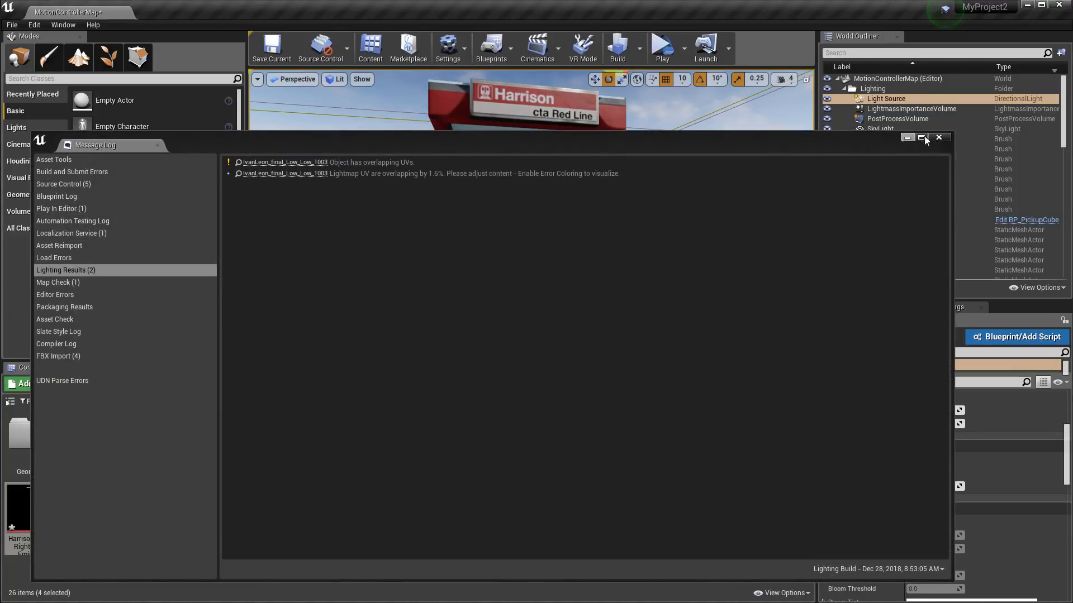
{"action": "left_click", "coordinate": [940, 138]}
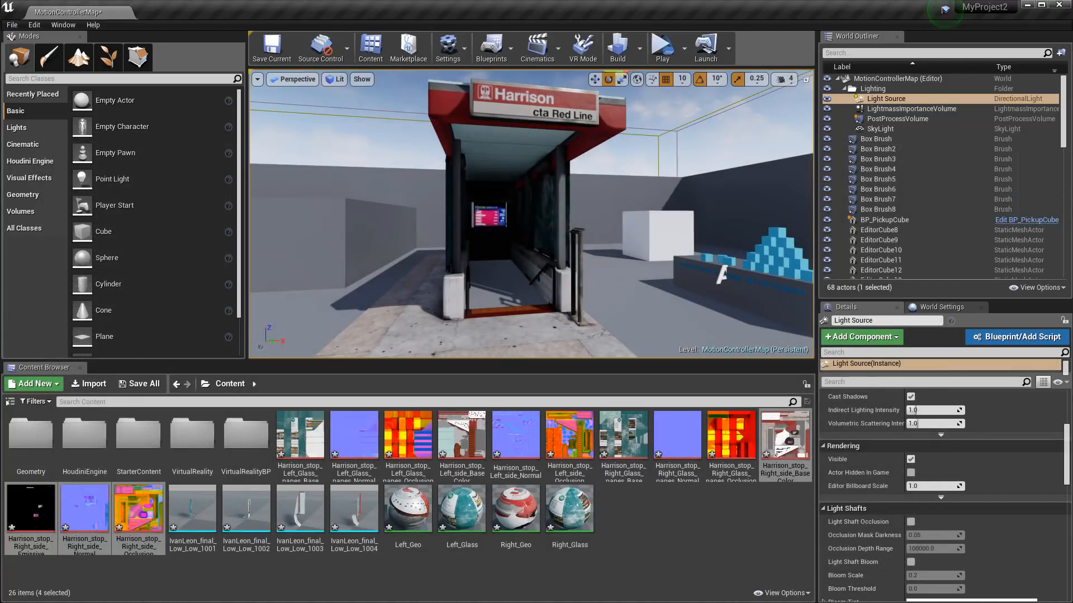
{"action": "key", "text": "w"}
{"action": "key", "text": "s"}
{"action": "left_click_drag", "start_coordinate": [484, 221], "coordinate": [547, 226], "text": "alt"}
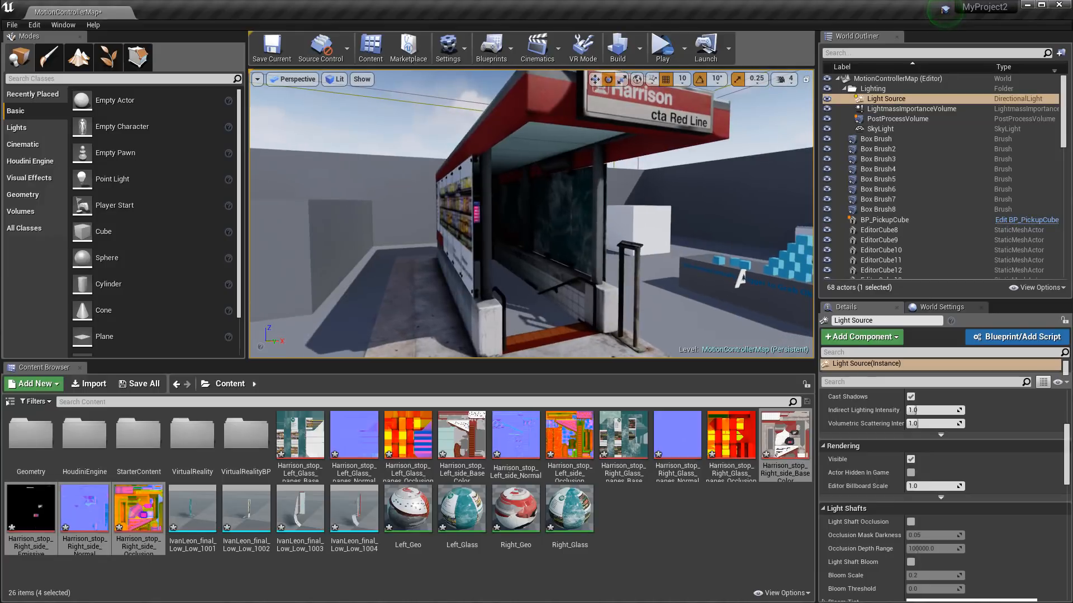
Examine the Harrison subway entrance up close, including its interior screen, railings, white pillars, glass panels and side wall.
{"action": "scroll", "coordinate": [482, 240], "scroll_direction": "down", "scroll_amount": 5}
{"action": "scroll", "coordinate": [481, 242], "scroll_direction": "up", "scroll_amount": 7}
{"action": "left_click_drag", "start_coordinate": [481, 242], "coordinate": [425, 246], "text": "alt"}
{"action": "scroll", "coordinate": [485, 247], "scroll_direction": "down", "scroll_amount": 8}
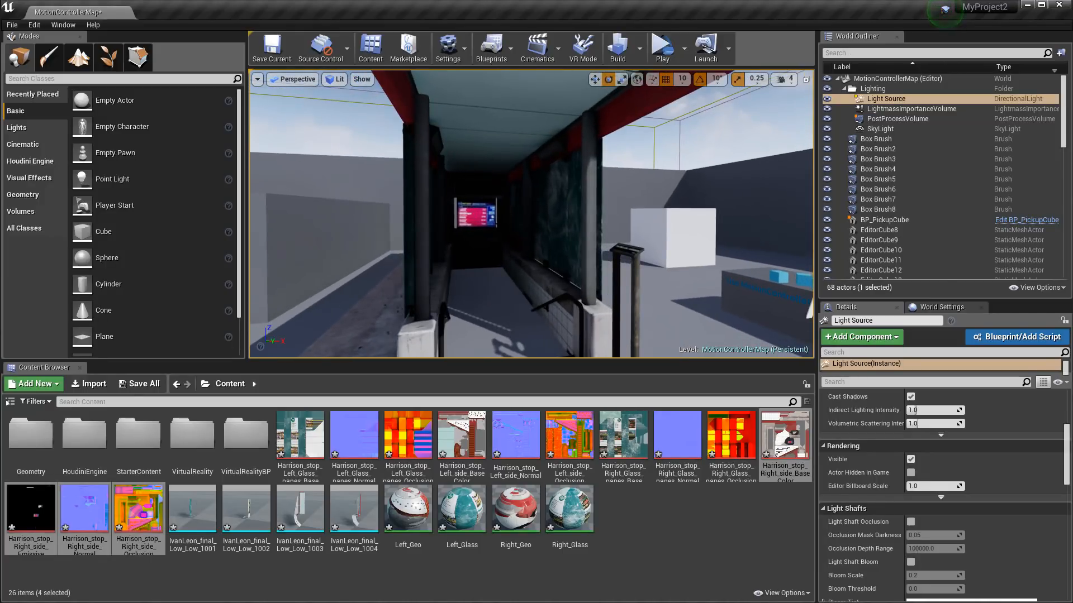
{"action": "left_click_drag", "start_coordinate": [472, 283], "coordinate": [495, 228], "text": "alt"}
{"action": "scroll", "coordinate": [471, 284], "scroll_direction": "down", "scroll_amount": 4}
{"action": "scroll", "coordinate": [548, 250], "scroll_direction": "up", "scroll_amount": 4}
{"action": "scroll", "coordinate": [548, 250], "scroll_direction": "up", "scroll_amount": 6}
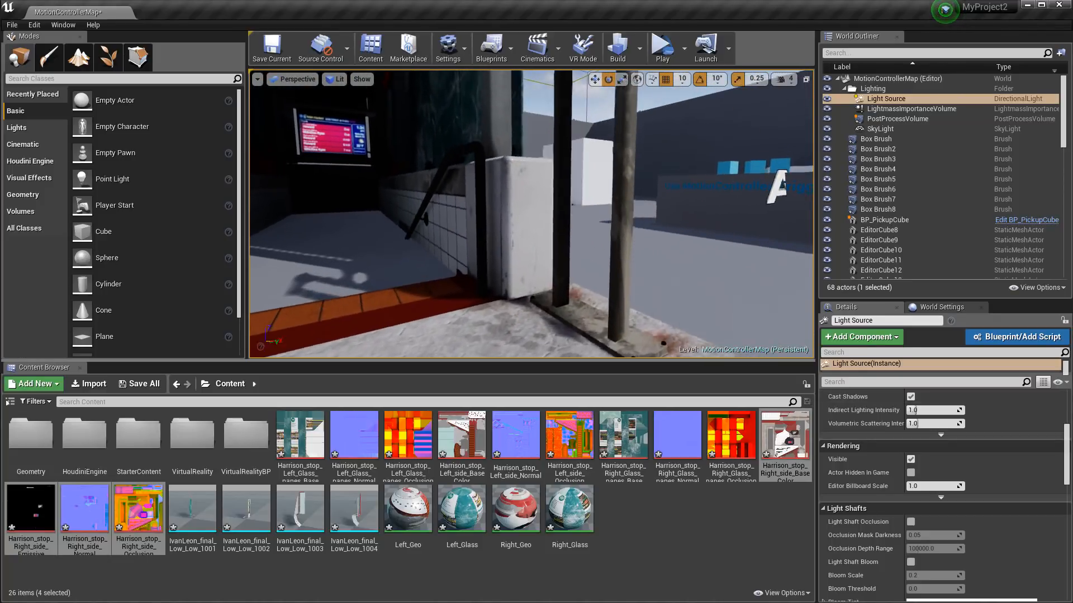
{"action": "middle_click_drag", "start_coordinate": [543, 189], "coordinate": [570, 235], "text": "alt"}
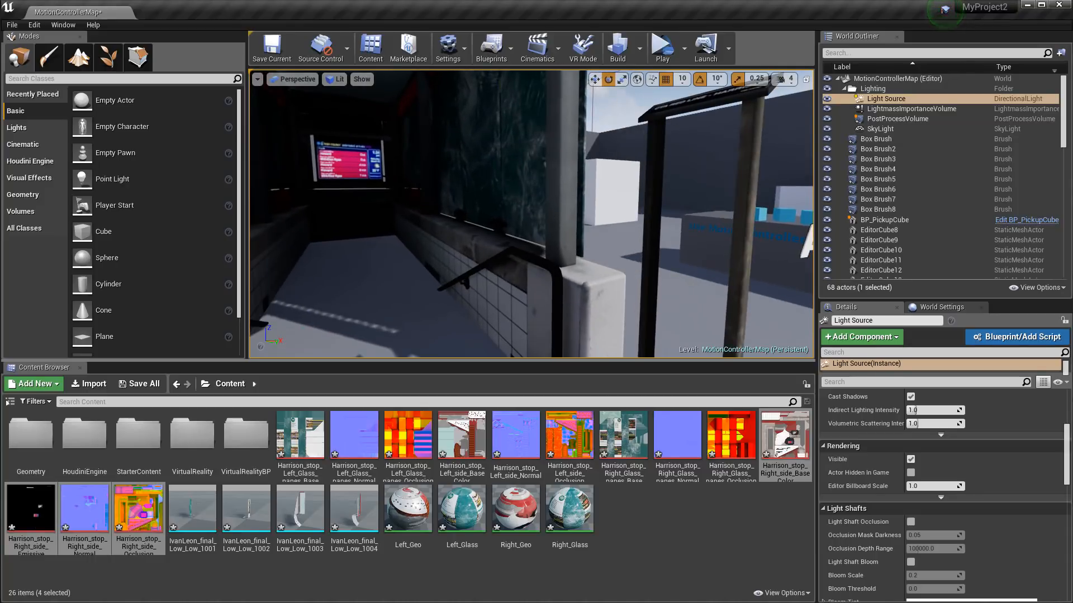
{"action": "mouse_move", "coordinate": [550, 249]}
{"action": "left_mouse_down", "text": "alt"}
{"action": "mouse_move", "coordinate": [492, 246]}
{"action": "mouse_move", "coordinate": [545, 229]}
{"action": "left_mouse_up", "text": "alt"}
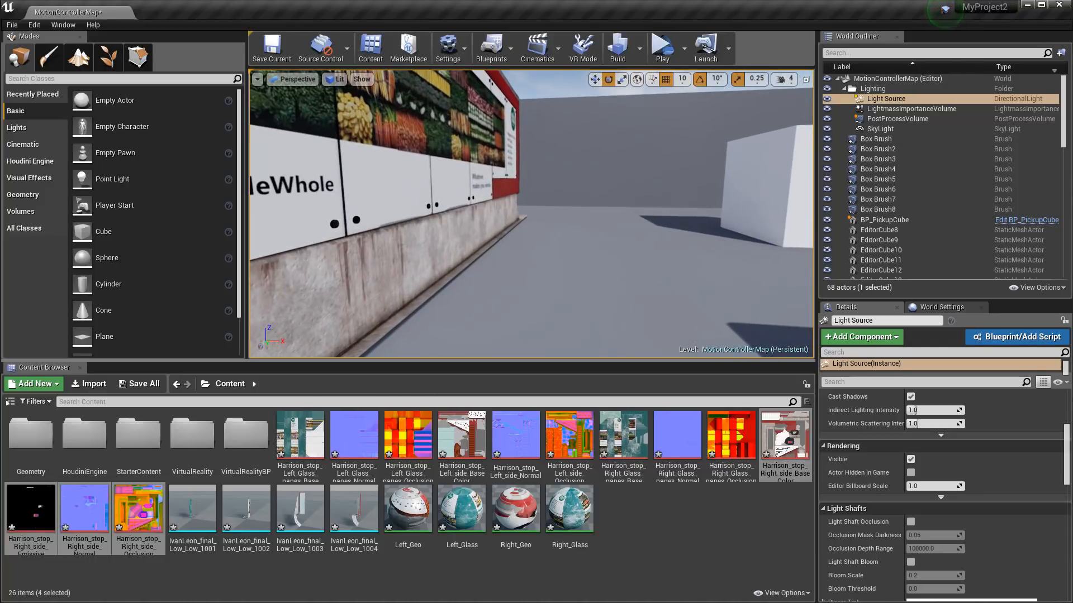
{"action": "key", "text": "s"}
{"action": "right_click_drag", "start_coordinate": [544, 229], "coordinate": [542, 233]}
{"action": "key", "text": "a"}
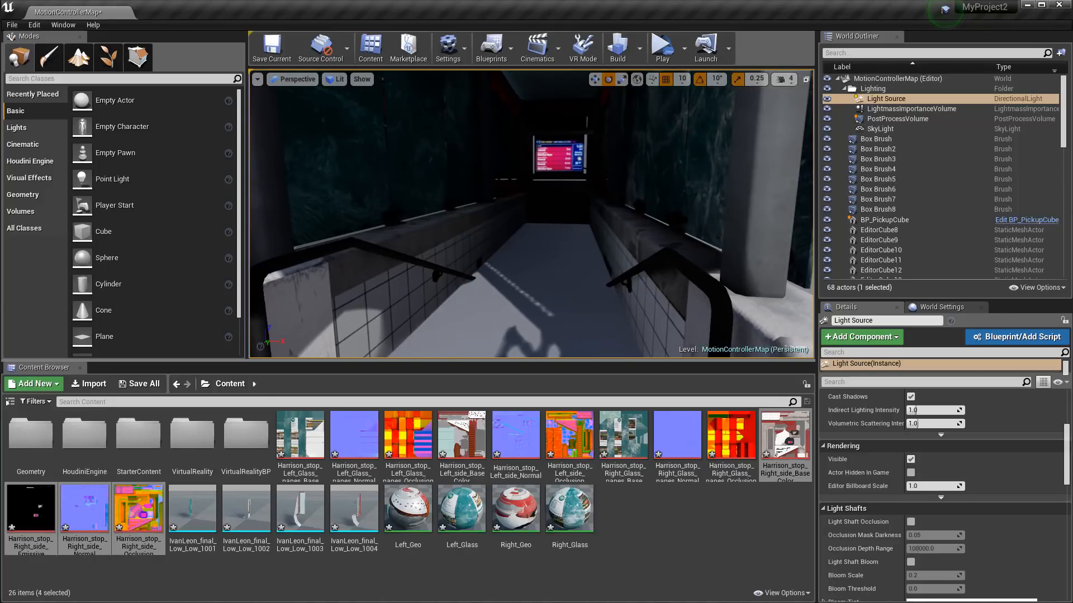
{"action": "middle_click_drag", "start_coordinate": [453, 211], "coordinate": [420, 249]}
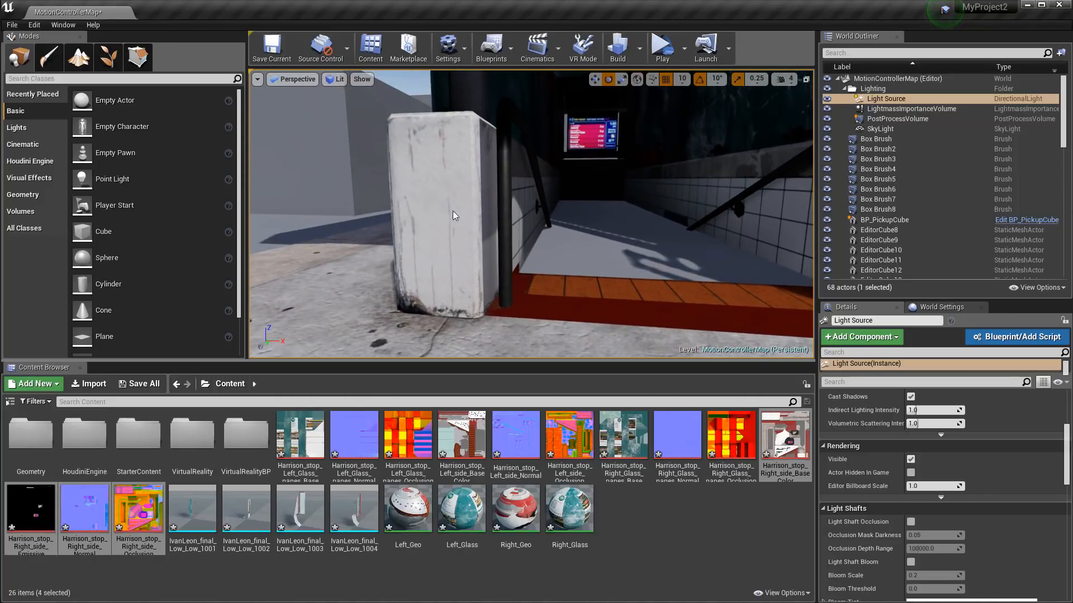
{"action": "scroll", "coordinate": [453, 211], "scroll_direction": "up", "scroll_amount": 5}
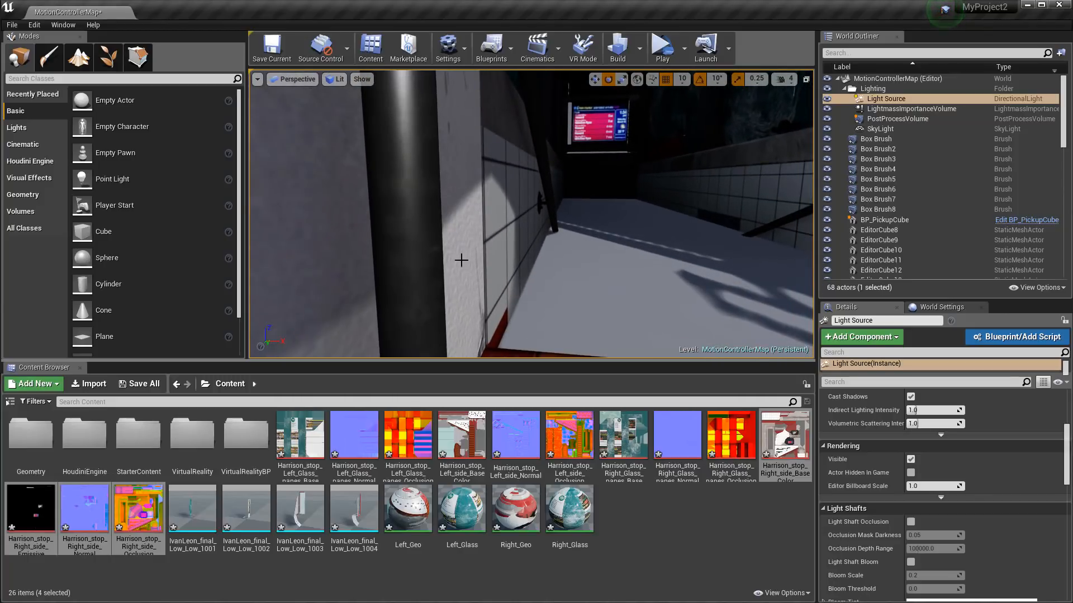
{"action": "scroll", "coordinate": [461, 260], "scroll_direction": "down", "scroll_amount": 5}
{"action": "middle_click_drag", "start_coordinate": [508, 279], "coordinate": [436, 280]}
{"action": "middle_click_drag", "start_coordinate": [644, 269], "coordinate": [682, 263]}
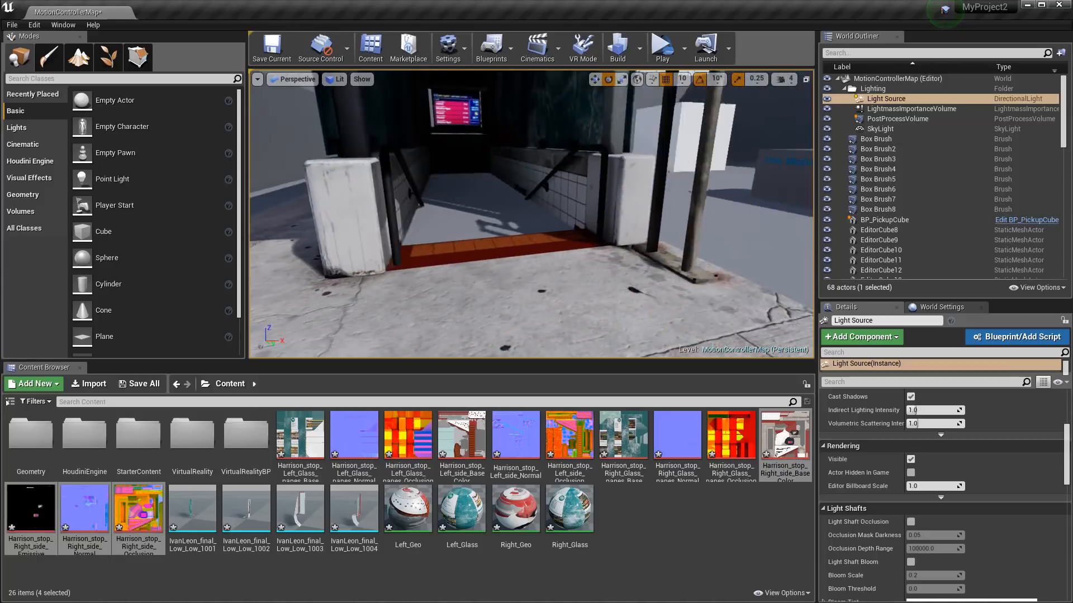
{"action": "left_click_drag", "start_coordinate": [550, 263], "coordinate": [584, 282], "text": "alt"}
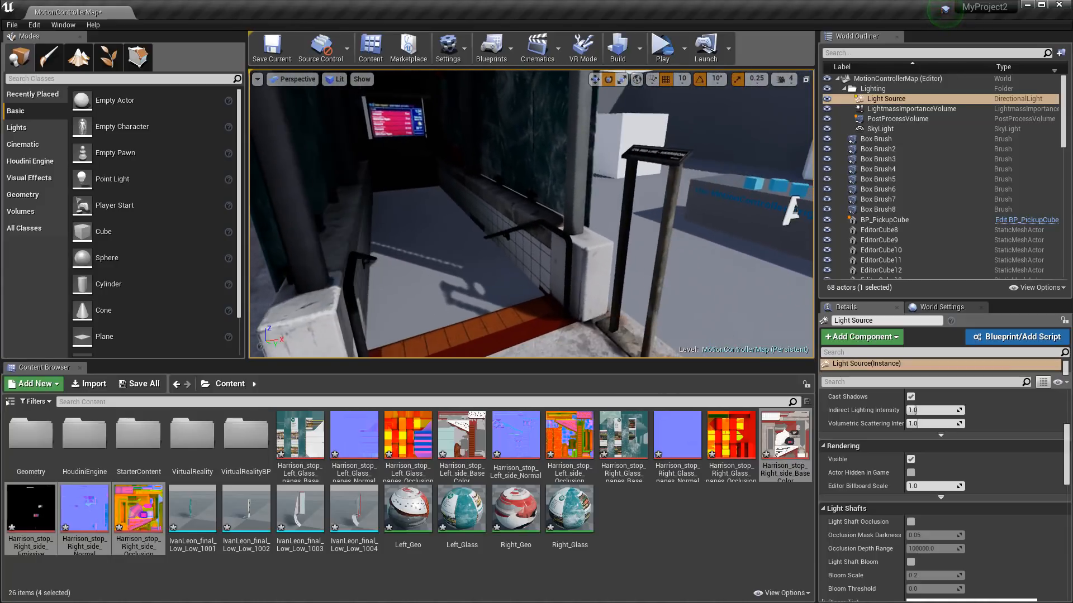
{"action": "middle_click_drag", "start_coordinate": [553, 266], "coordinate": [573, 235], "text": "alt"}
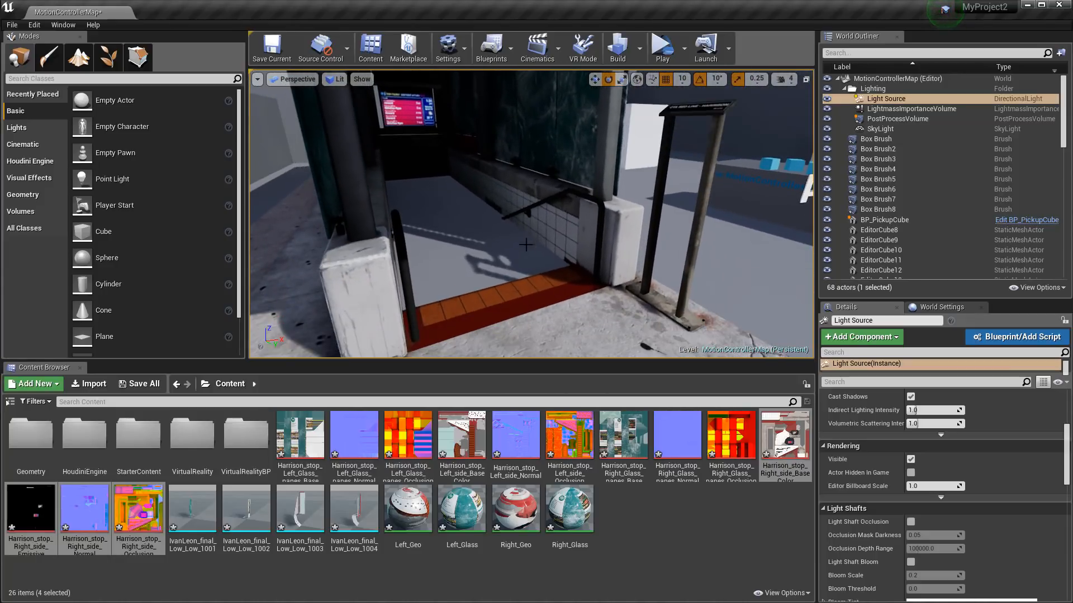
{"action": "mouse_move", "coordinate": [519, 268]}
{"action": "left_mouse_down", "text": "alt"}
{"action": "mouse_move", "coordinate": [595, 269]}
{"action": "mouse_move", "coordinate": [528, 283]}
{"action": "left_mouse_up", "text": "alt"}
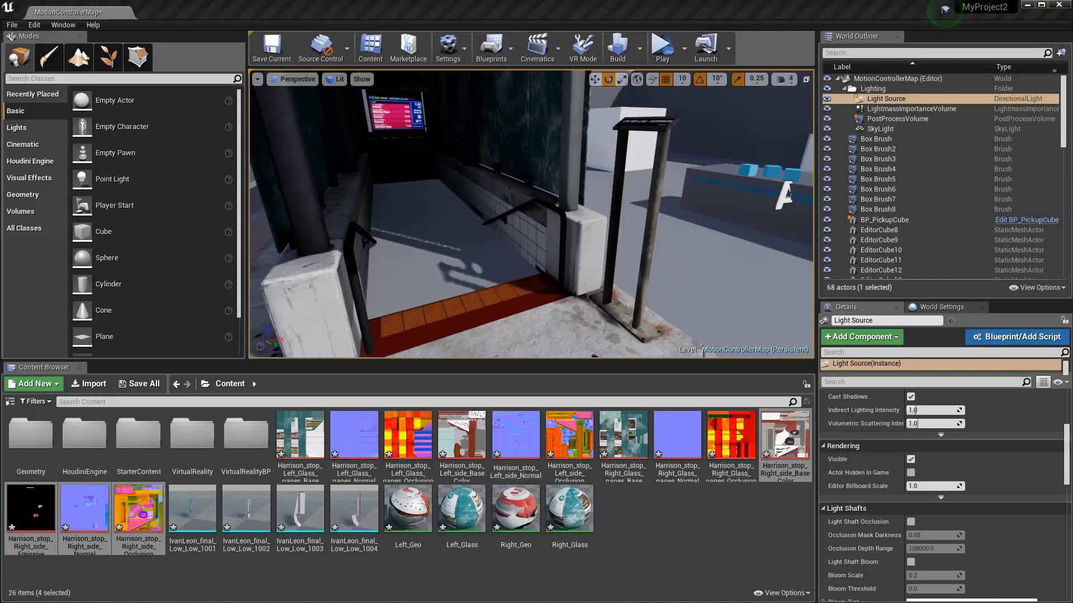
Delete the template's wall and block brushes, Box Brush2 through Box Brush8, keeping the floor's Box Brush.
{"action": "left_click", "coordinate": [582, 287]}
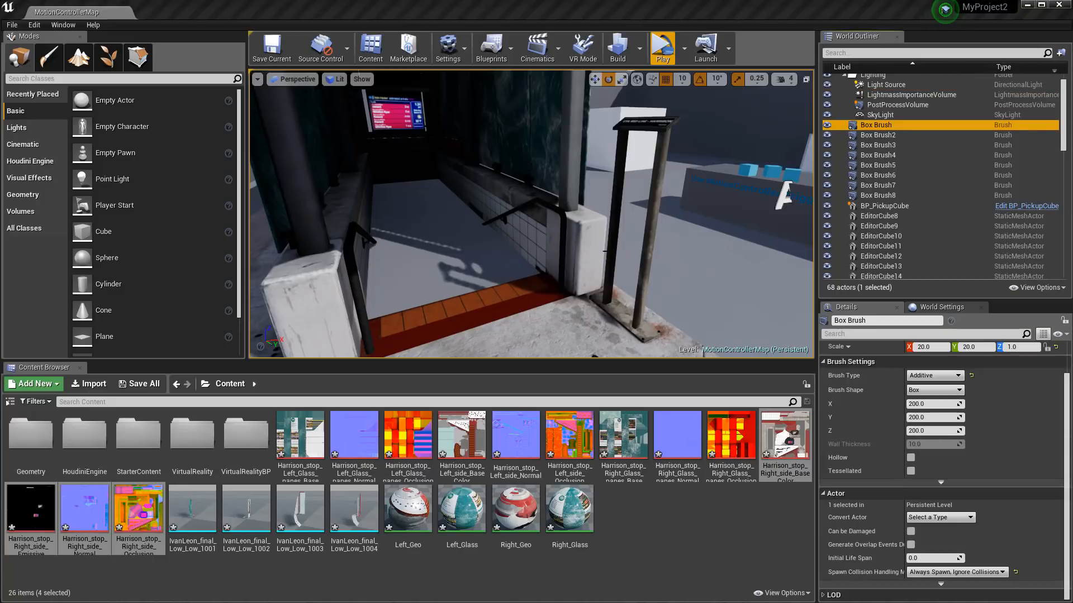
{"action": "scroll", "coordinate": [605, 252], "scroll_direction": "down", "scroll_amount": 10}
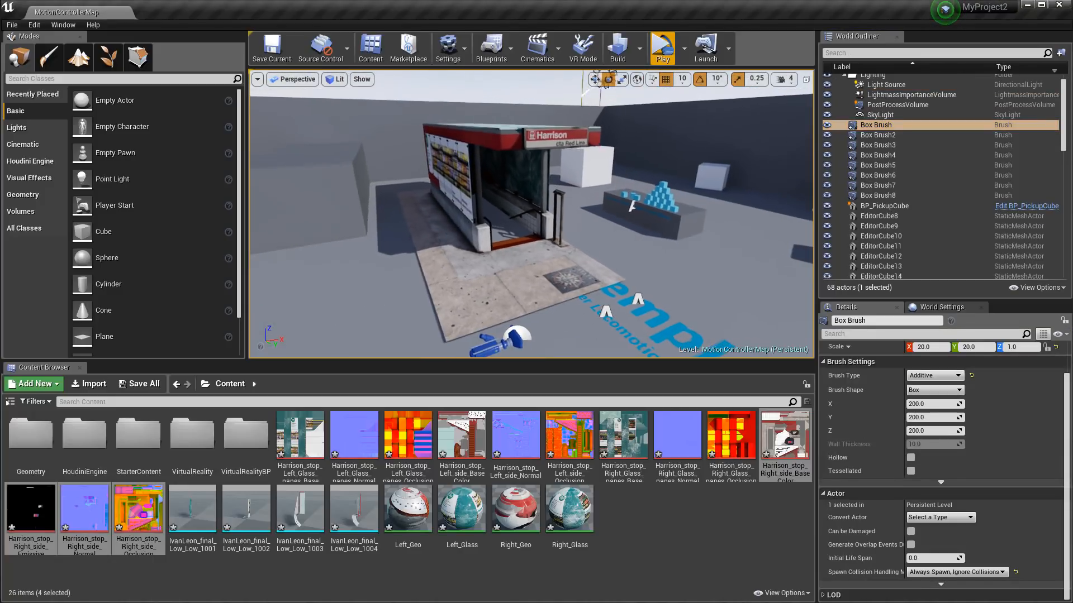
{"action": "left_click_drag", "start_coordinate": [606, 251], "coordinate": [607, 274], "text": "alt"}
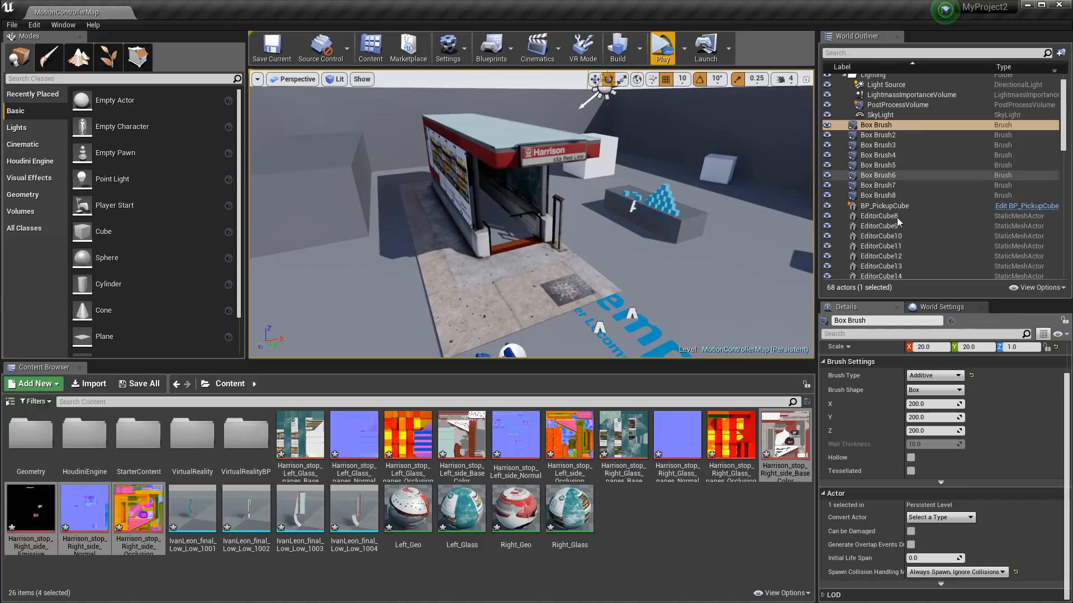
{"action": "left_click", "coordinate": [393, 296]}
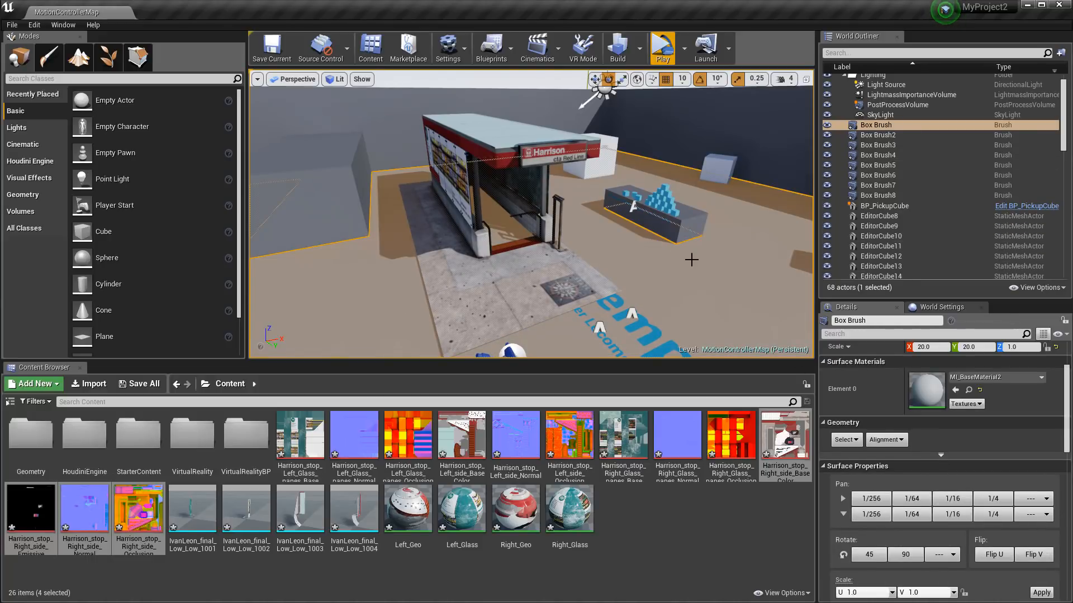
{"action": "left_click", "coordinate": [699, 213]}
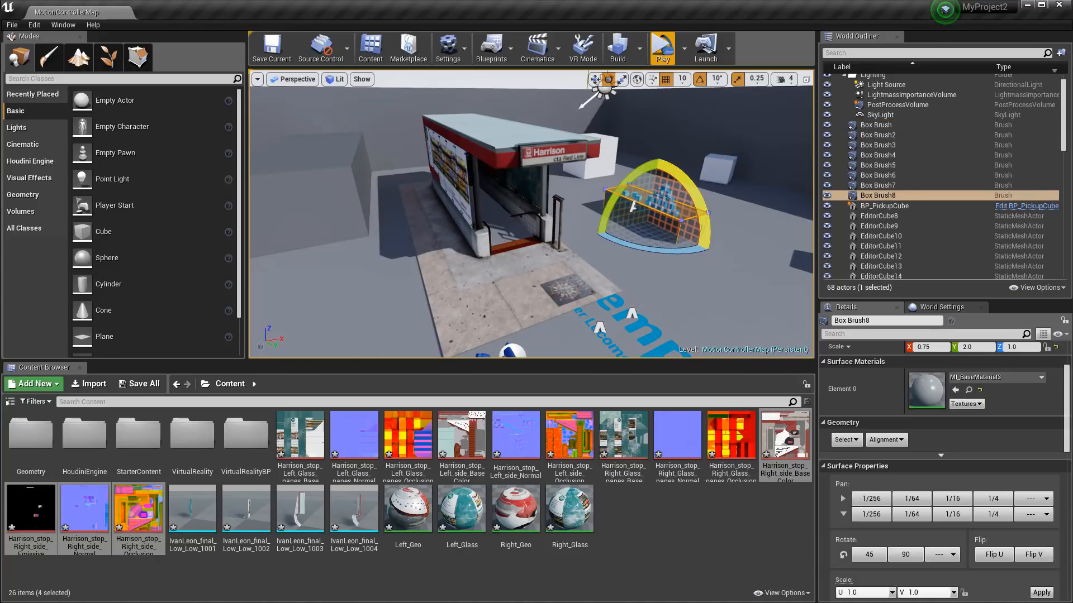
{"action": "left_click", "coordinate": [348, 304]}
{"action": "left_click", "coordinate": [877, 135]}
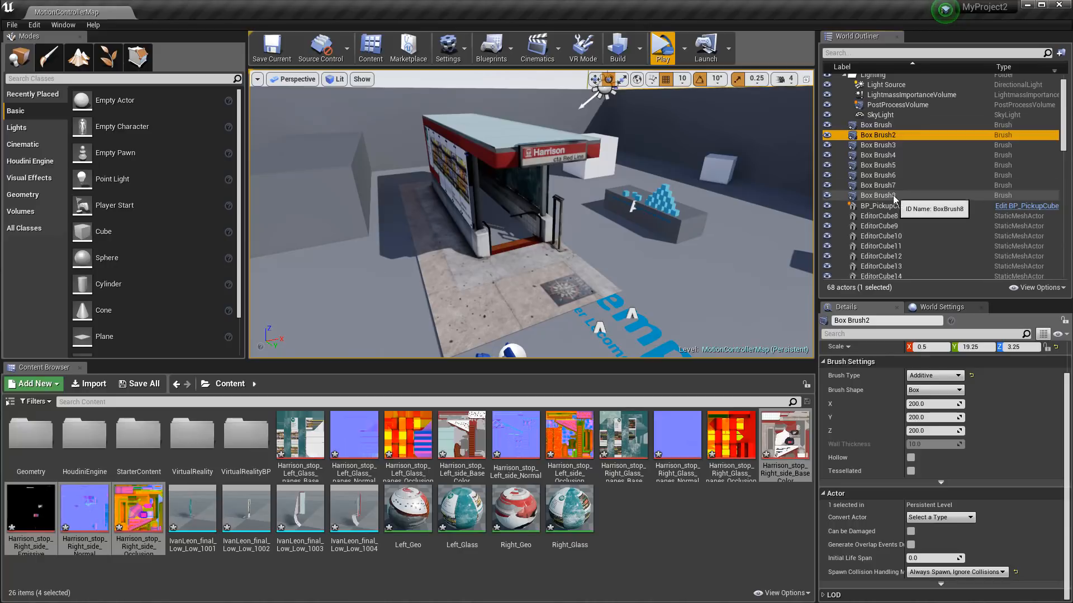
{"action": "left_click", "coordinate": [894, 196], "text": "shift"}
{"action": "key", "text": "Delete"}
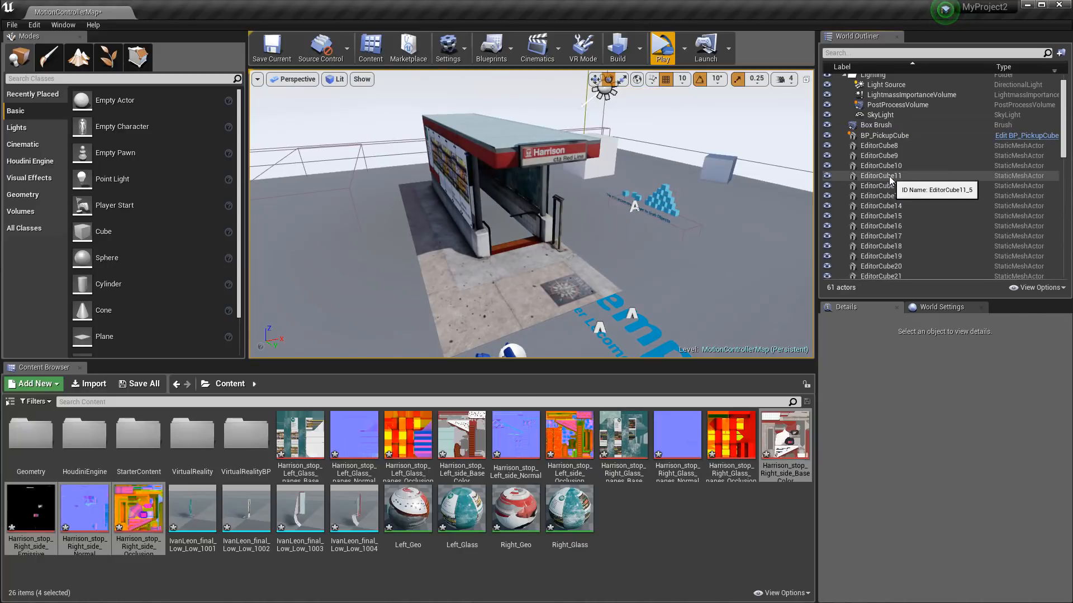
Delete all the navigation modifier volumes from the level, NavModifierVolume through NavModifierVolume13.
{"action": "left_click", "coordinate": [891, 147]}
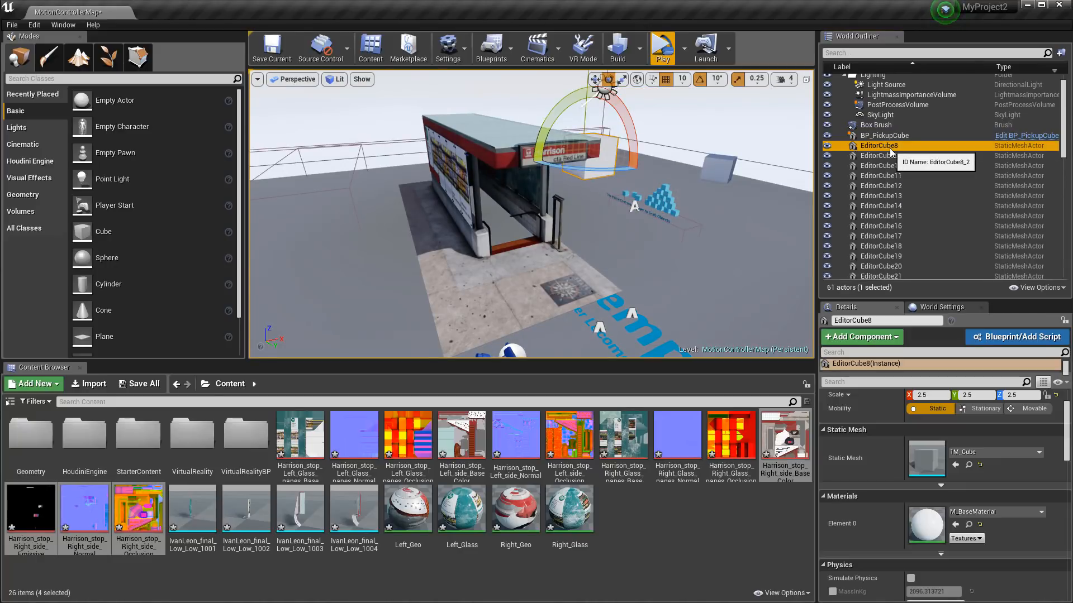
{"action": "left_click", "coordinate": [880, 226]}
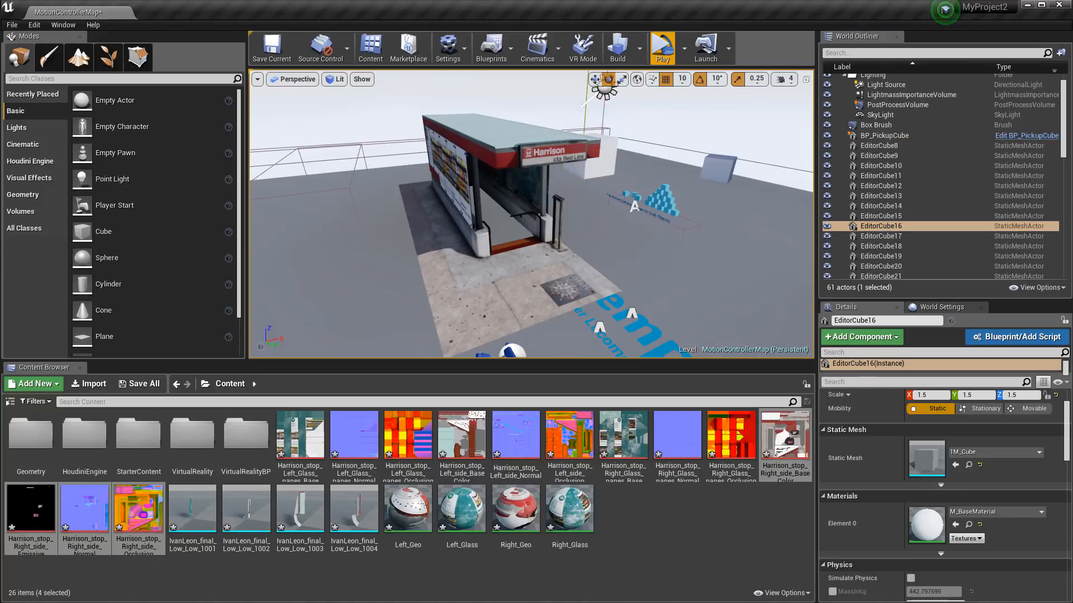
{"action": "right_click_drag", "start_coordinate": [320, 243], "coordinate": [374, 243]}
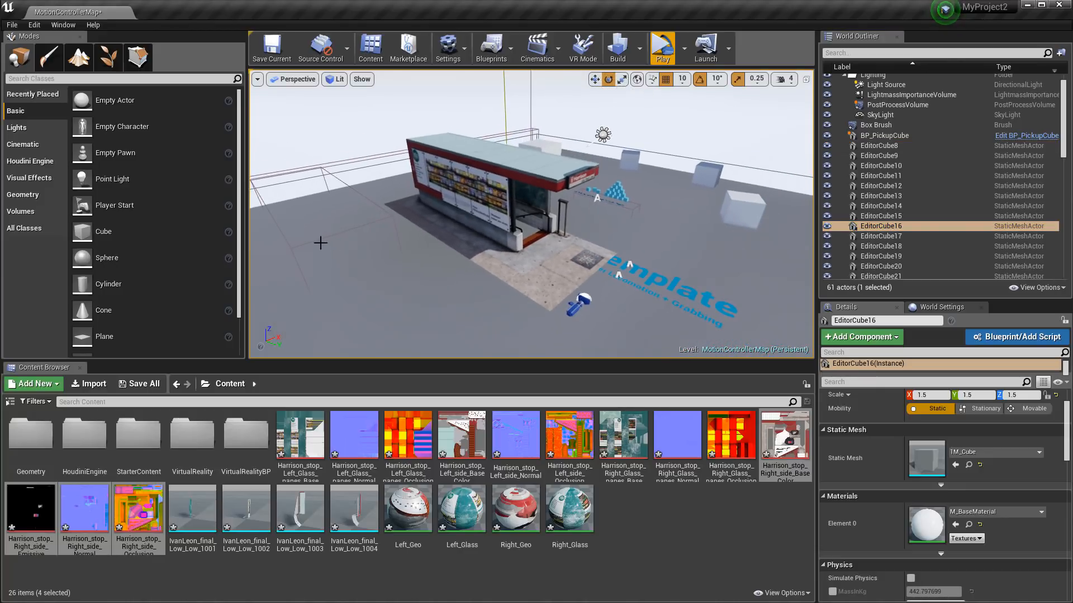
{"action": "left_click", "coordinate": [329, 174]}
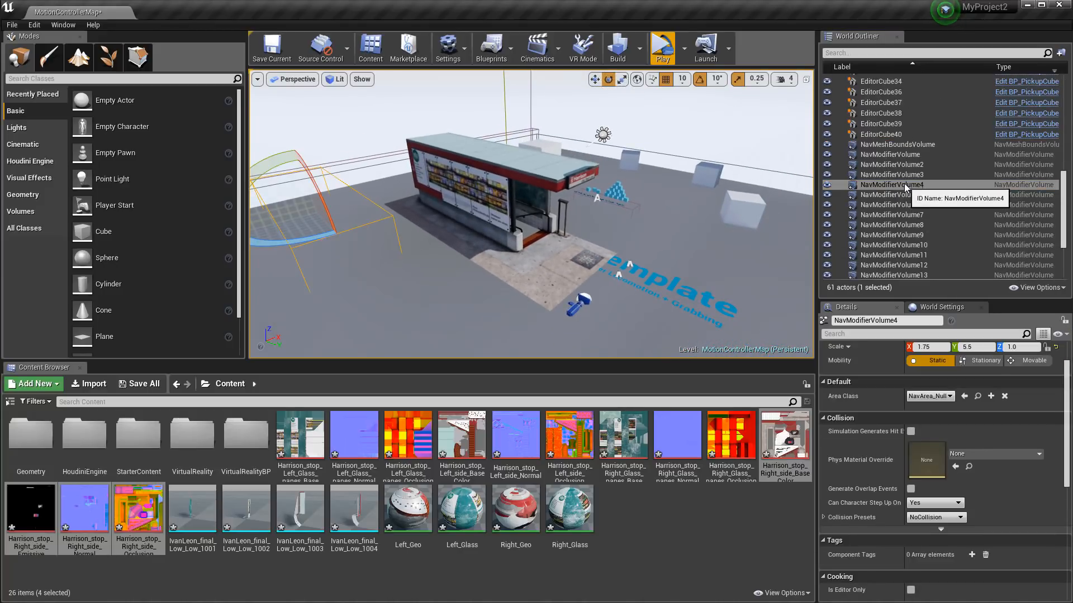
{"action": "left_click", "coordinate": [894, 146]}
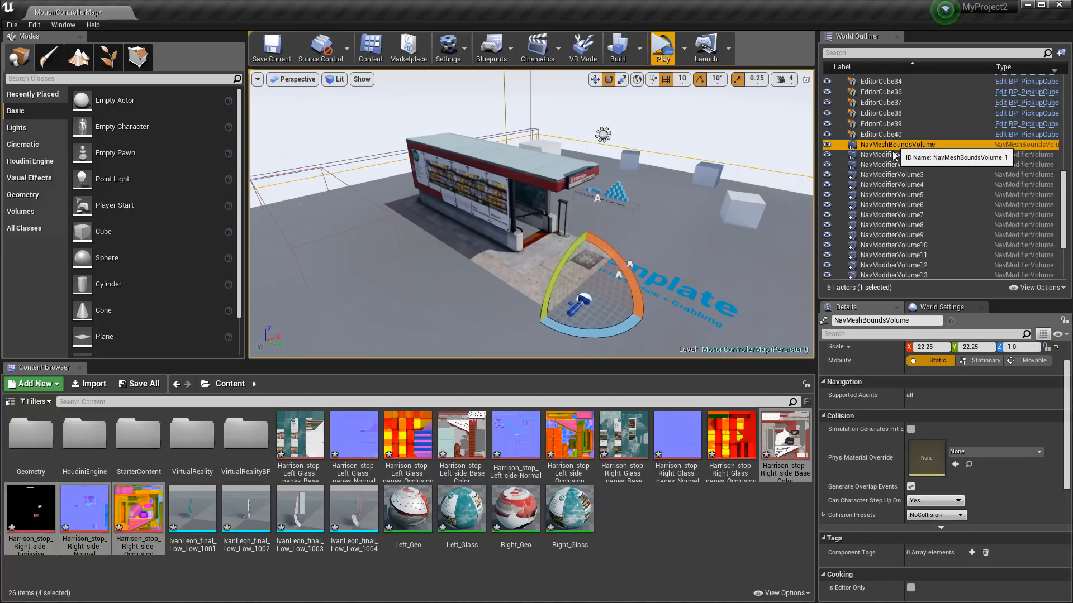
{"action": "left_click", "coordinate": [893, 154]}
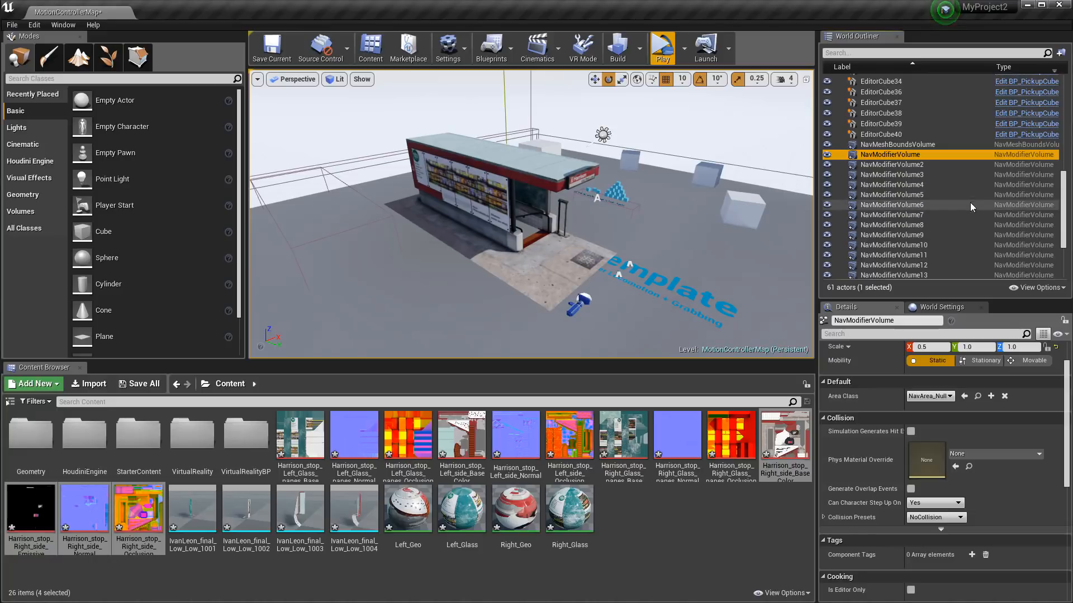
{"action": "scroll", "coordinate": [1065, 179], "scroll_direction": "down", "scroll_amount": 3}
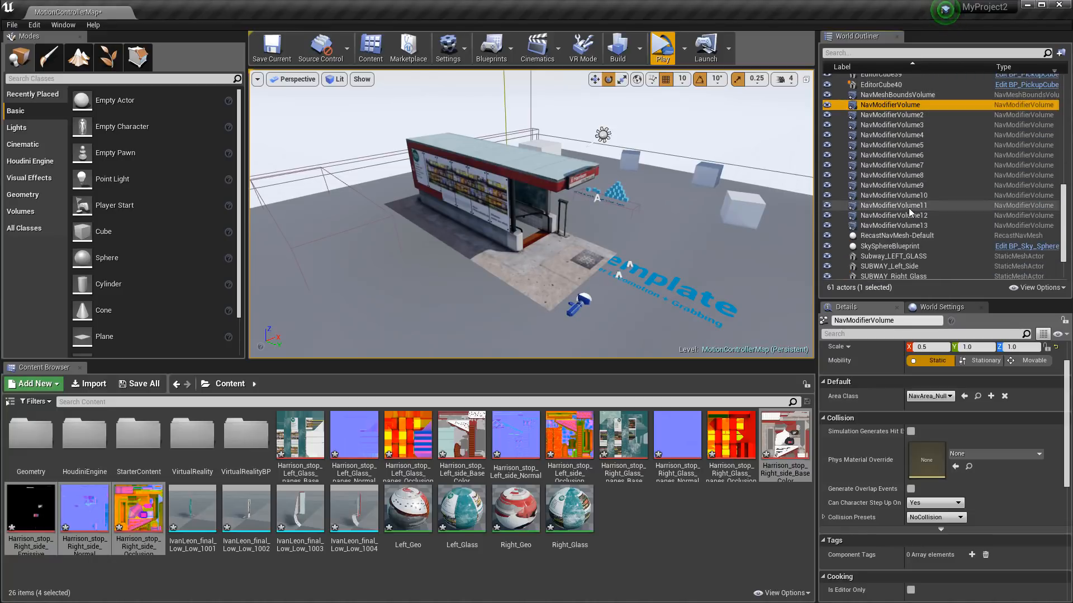
{"action": "left_click", "coordinate": [894, 225], "text": "shift"}
{"action": "key", "text": "Delete"}
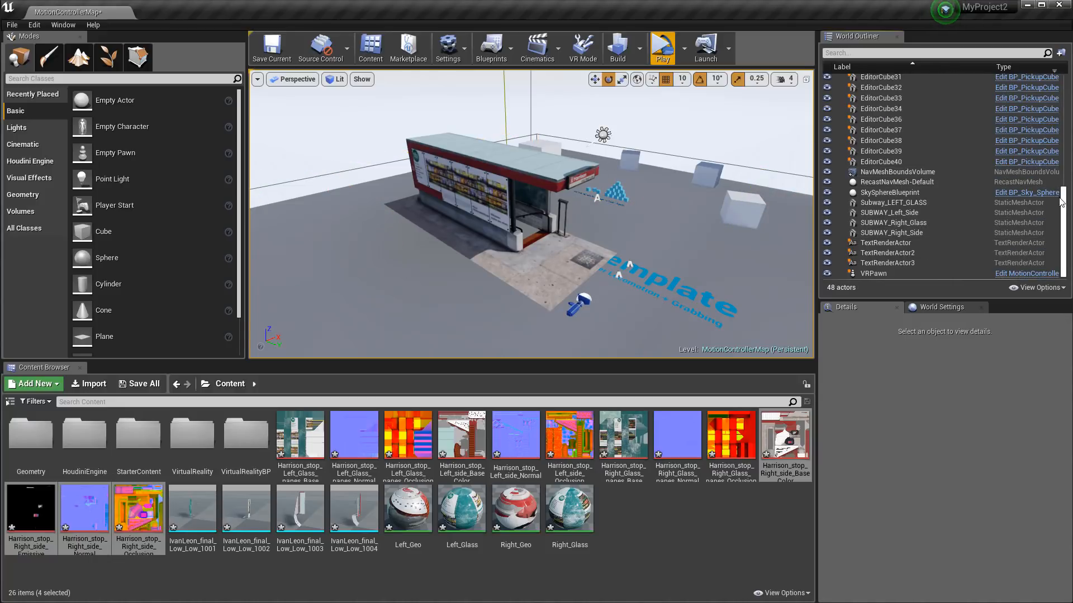
Delete the small blue pickup cubes from the level, EditorCube23 through EditorCube40.
{"action": "scroll", "coordinate": [894, 201], "scroll_direction": "up", "scroll_amount": 2}
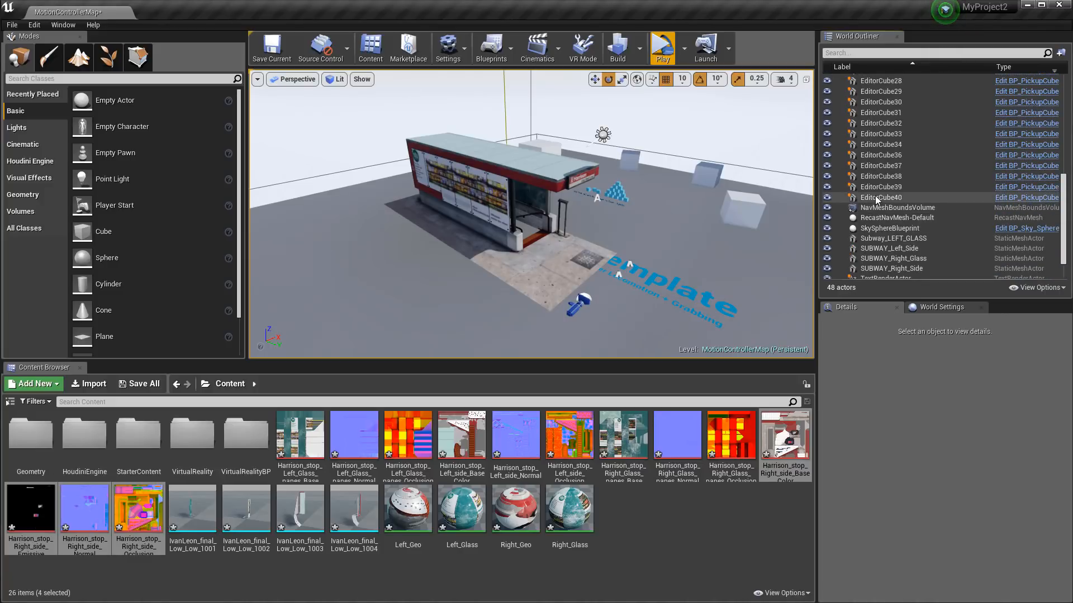
{"action": "left_click", "coordinate": [876, 197]}
{"action": "scroll", "coordinate": [919, 156], "scroll_direction": "up", "scroll_amount": 5}
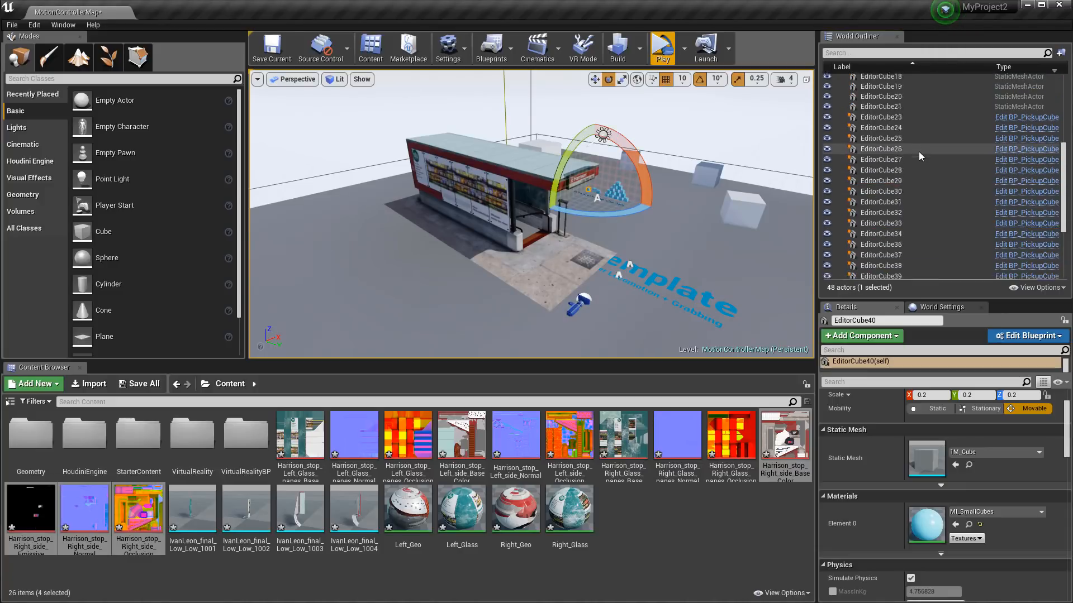
{"action": "left_click", "coordinate": [890, 155], "text": "shift"}
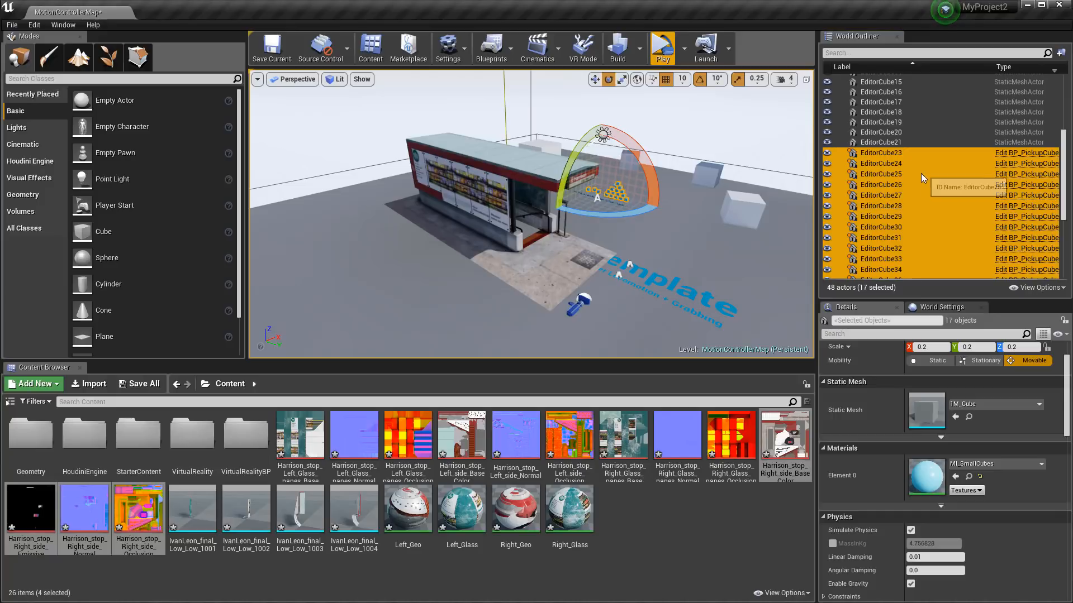
{"action": "key", "text": "Delete"}
Delete the static mesh cubes around the subway entrance, EditorCube8 through EditorCube21.
{"action": "left_click", "coordinate": [888, 162]}
{"action": "scroll", "coordinate": [901, 179], "scroll_direction": "up", "scroll_amount": 5}
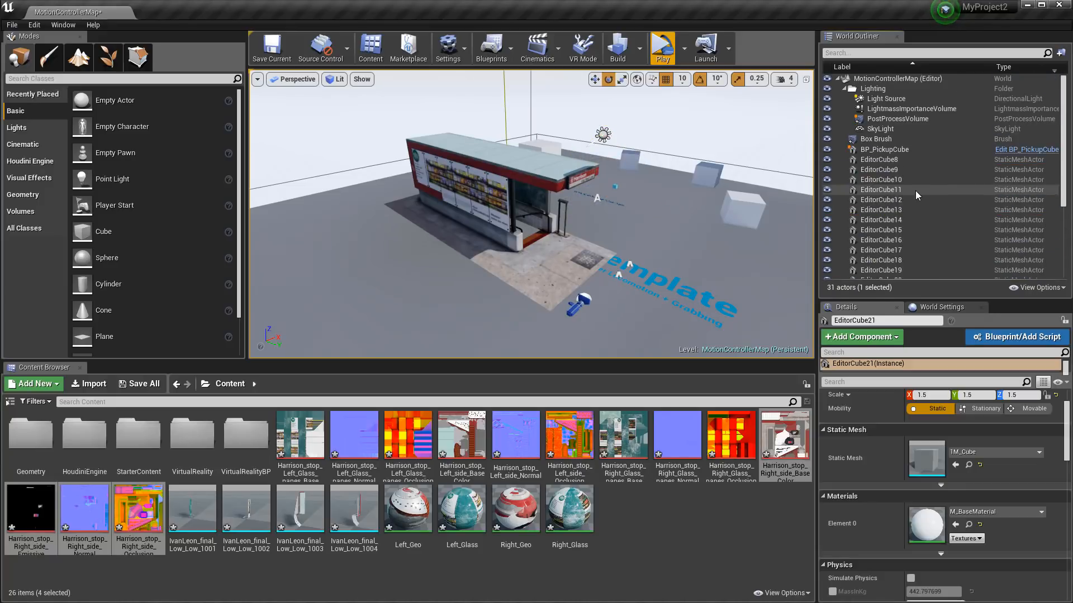
{"action": "left_click", "coordinate": [887, 161], "text": "shift"}
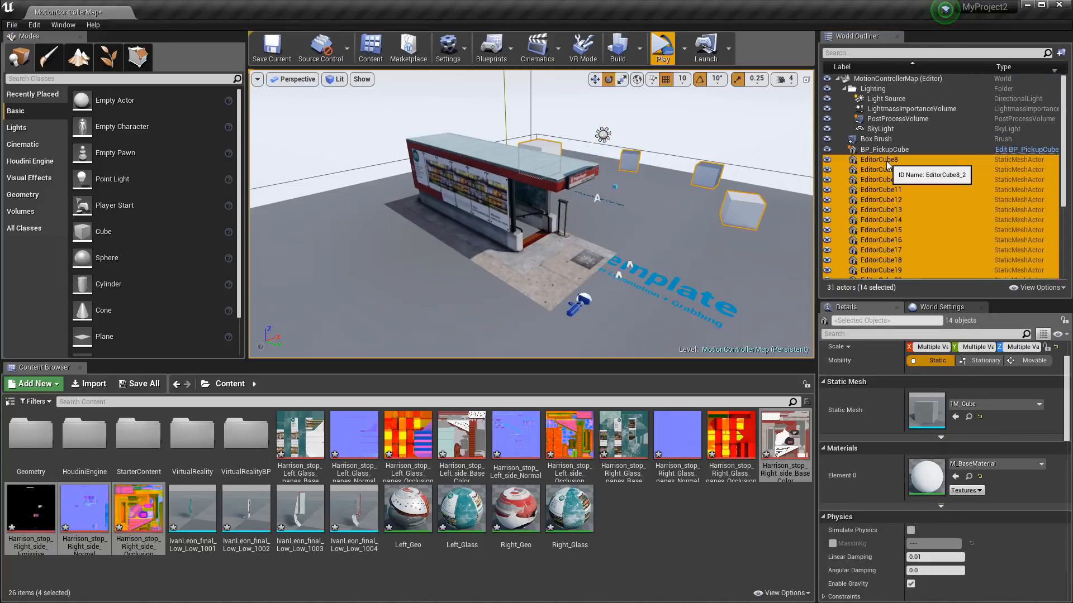
{"action": "key", "text": "Delete"}
Delete the LightmassImportanceVolume that encloses the scene.
{"action": "scroll", "coordinate": [592, 145], "scroll_direction": "down", "scroll_amount": 3}
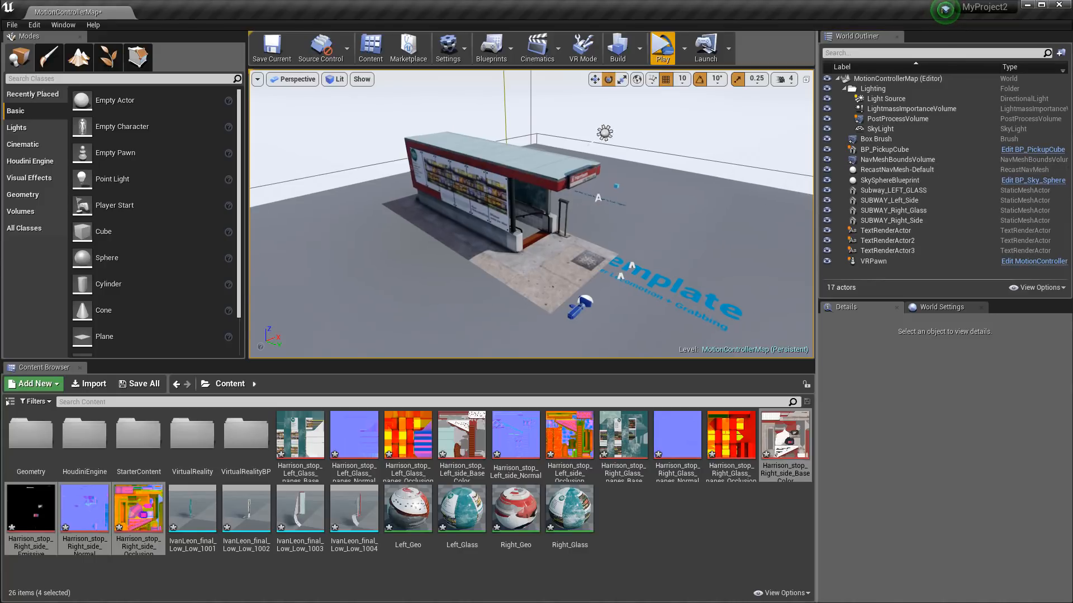
{"action": "left_click_drag", "start_coordinate": [634, 201], "coordinate": [603, 171], "text": "alt"}
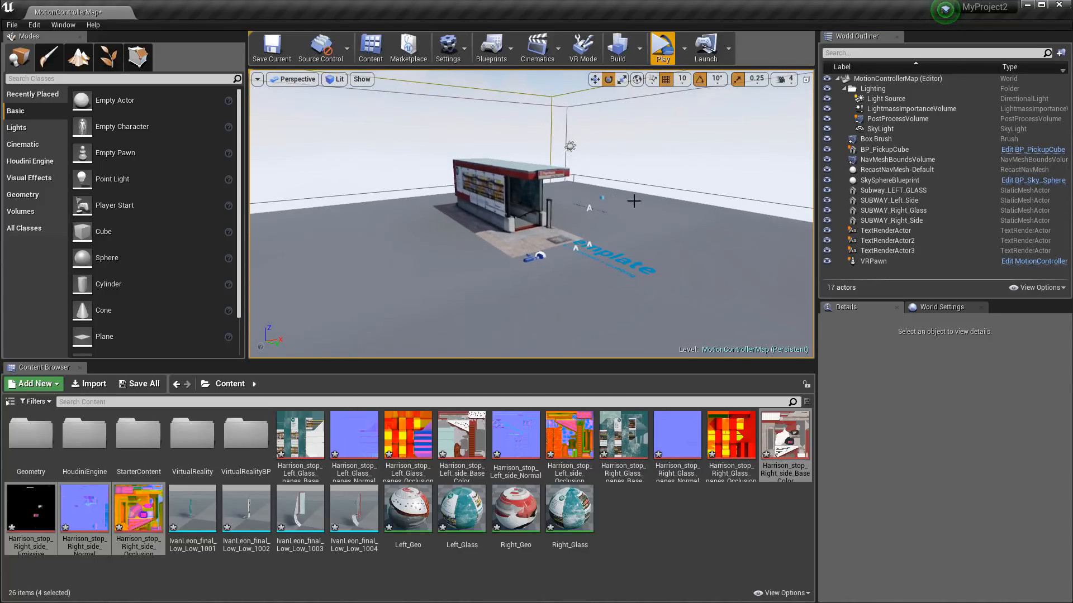
{"action": "left_click", "coordinate": [551, 97]}
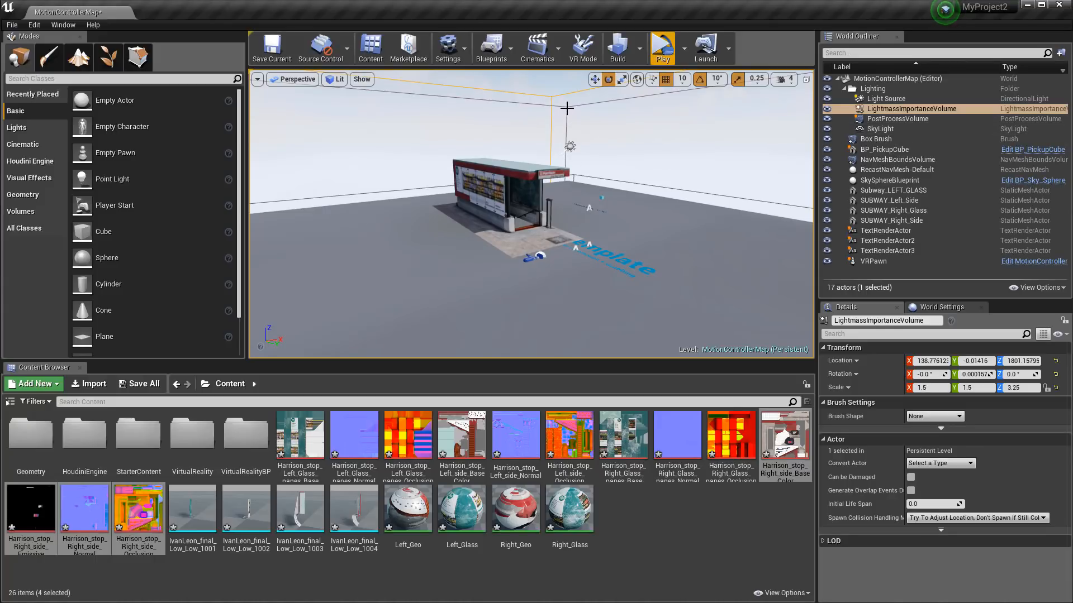
{"action": "key", "text": "Delete"}
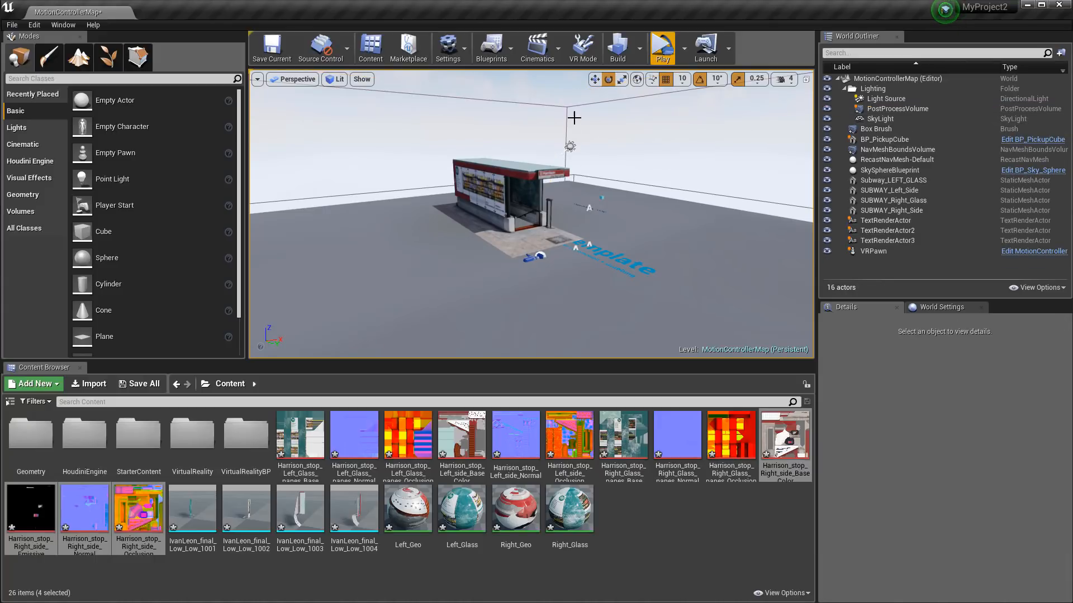
Delete the PostProcessVolume from the level.
{"action": "left_click", "coordinate": [566, 108]}
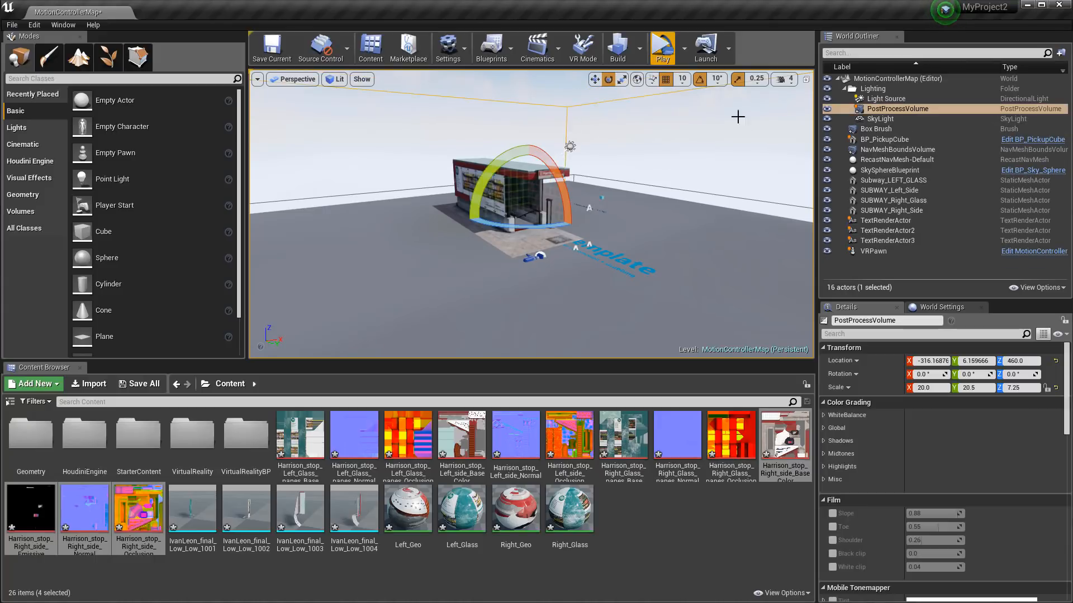
{"action": "key", "text": "Delete"}
{"action": "left_click", "coordinate": [895, 102]}
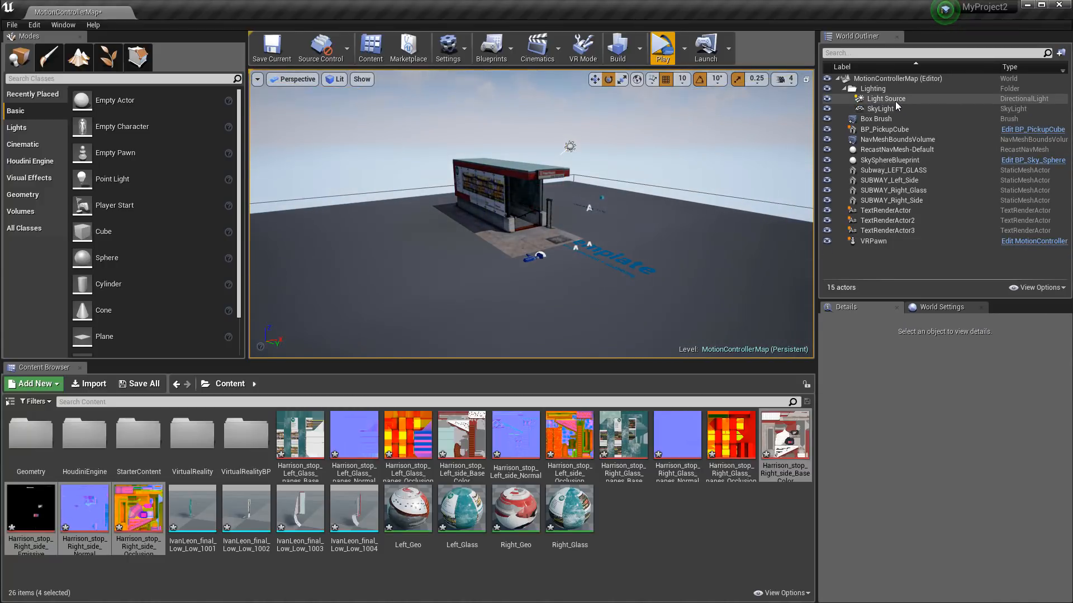
Select the SkyLight, Box Brush and BP_PickupCube in turn to identify what each one is in the scene.
{"action": "left_click", "coordinate": [883, 109]}
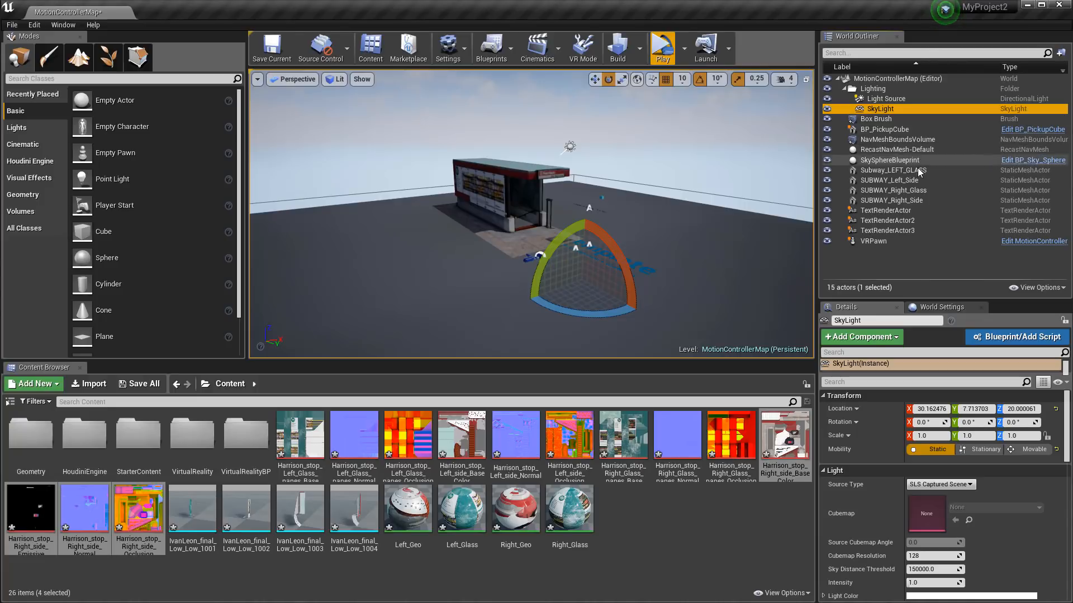
{"action": "left_click", "coordinate": [888, 119]}
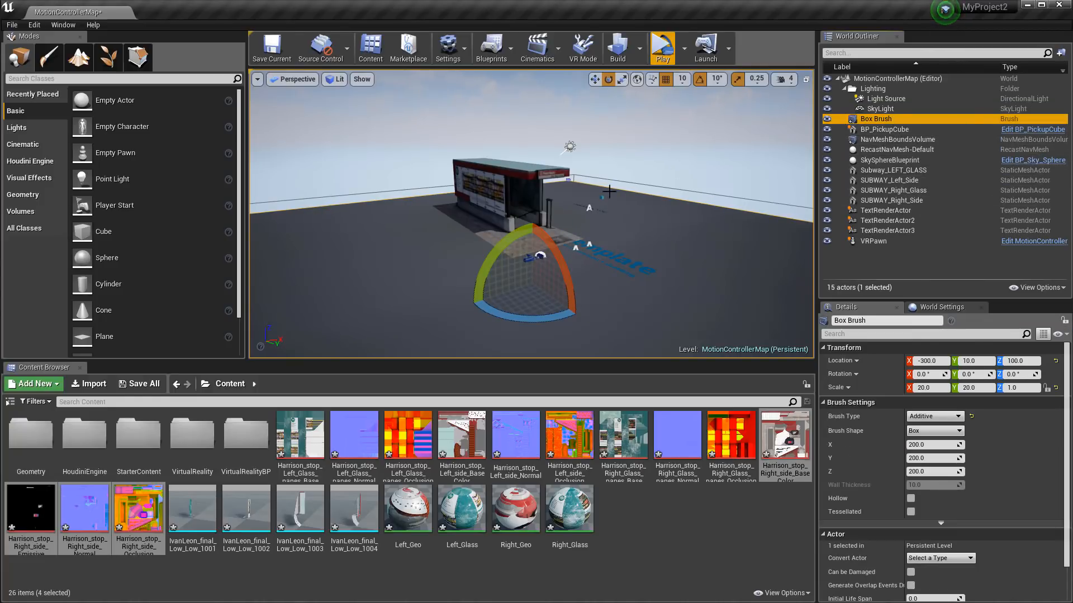
{"action": "mouse_move", "coordinate": [603, 187]}
{"action": "left_mouse_down", "text": "alt"}
{"action": "mouse_move", "coordinate": [688, 177]}
{"action": "mouse_move", "coordinate": [678, 171]}
{"action": "left_mouse_up", "text": "alt"}
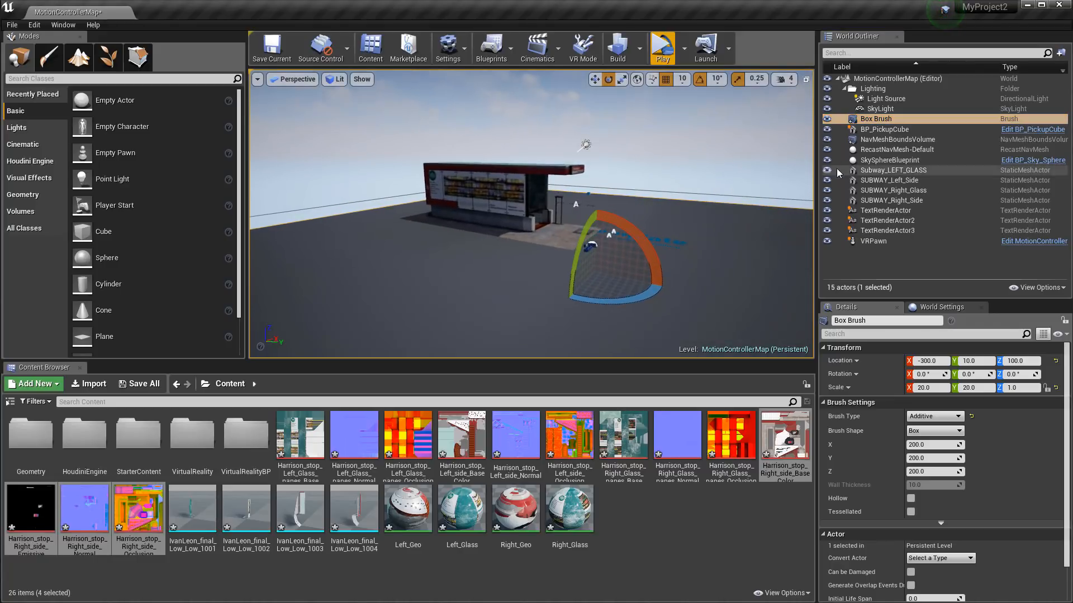
{"action": "left_click", "coordinate": [883, 129]}
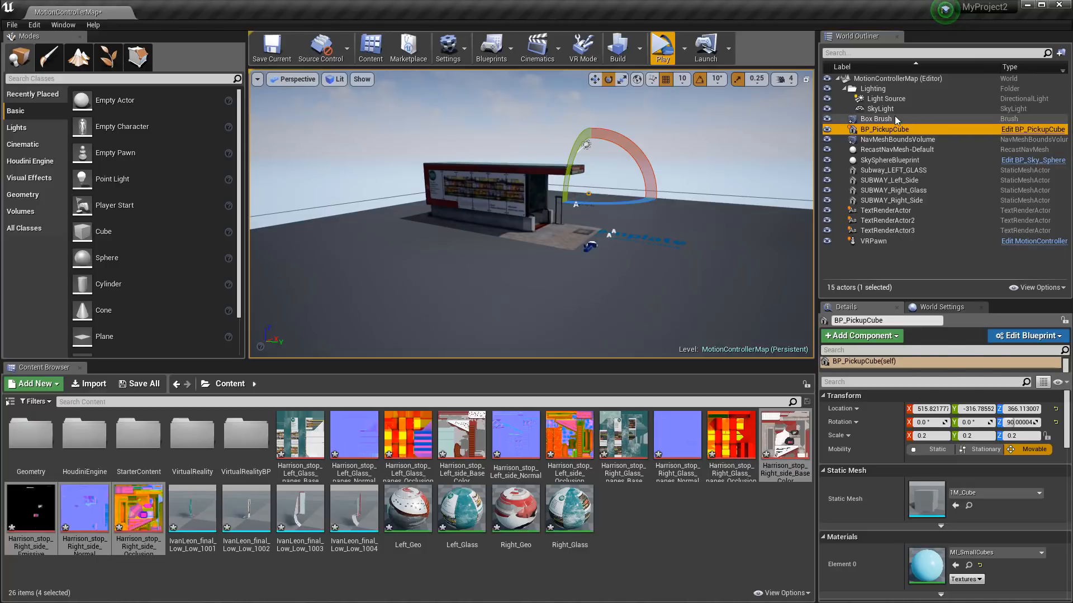
{"action": "left_click", "coordinate": [876, 118]}
{"action": "key", "text": "Delete"}
{"action": "key", "text": "ctrl+z"}
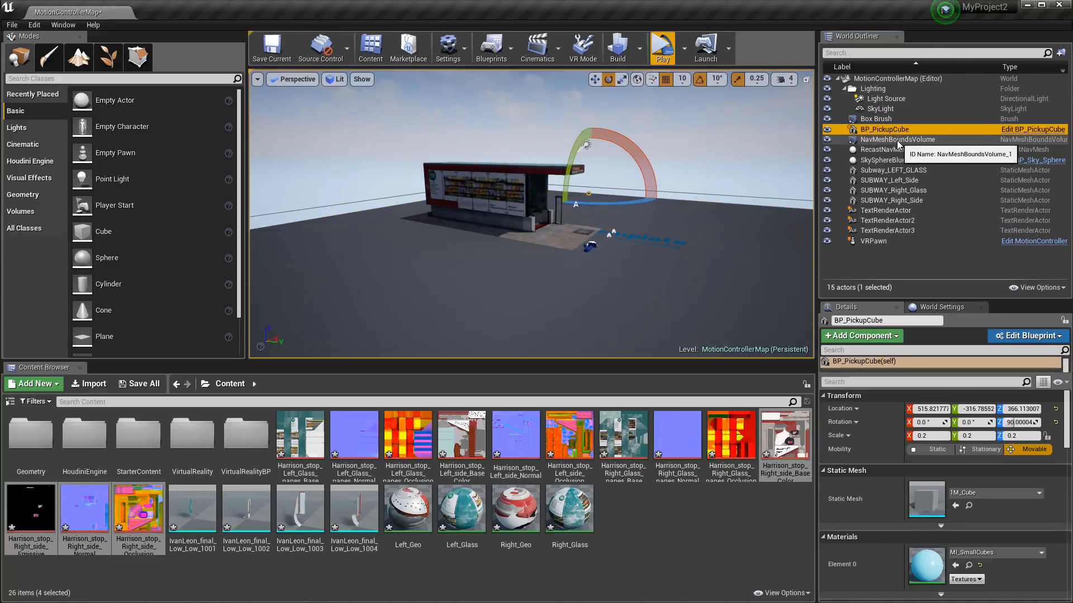
Delete the selected BP_PickupCube from the level.
{"action": "key", "text": "Delete"}
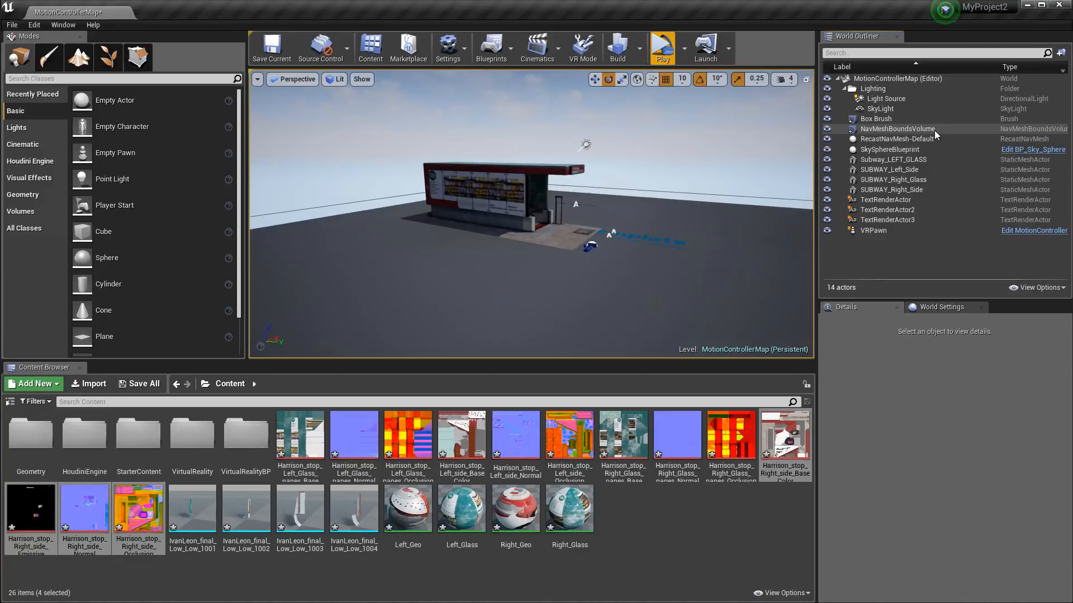
Select the NavMeshBoundsVolume and examine its extent around the subway entrance from several angles.
{"action": "left_click", "coordinate": [904, 132]}
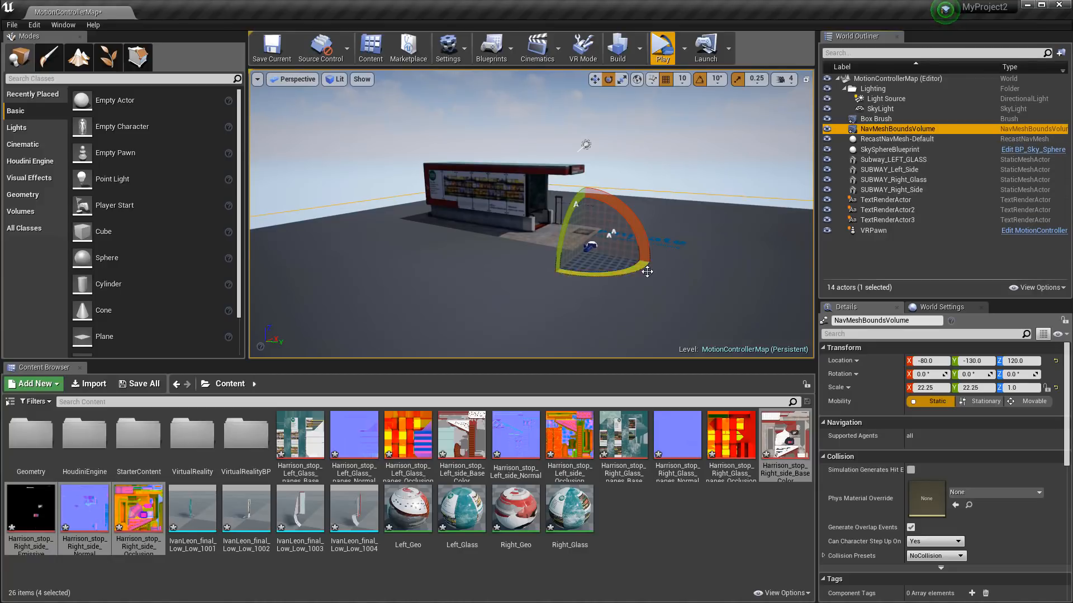
{"action": "left_click_drag", "start_coordinate": [703, 227], "coordinate": [559, 225], "text": "alt"}
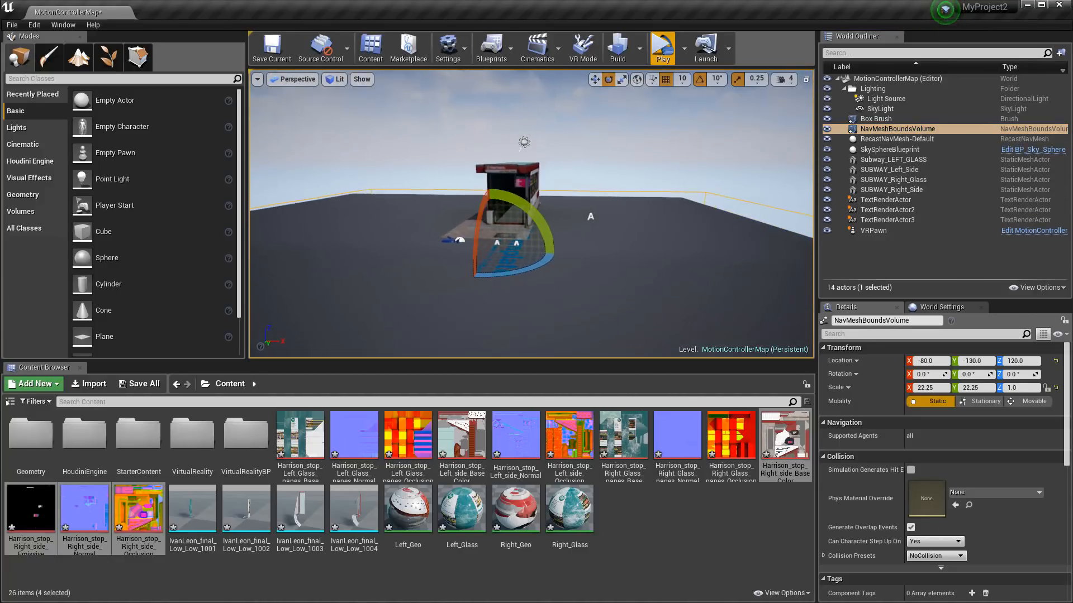
{"action": "left_click_drag", "start_coordinate": [691, 236], "coordinate": [593, 235], "text": "alt"}
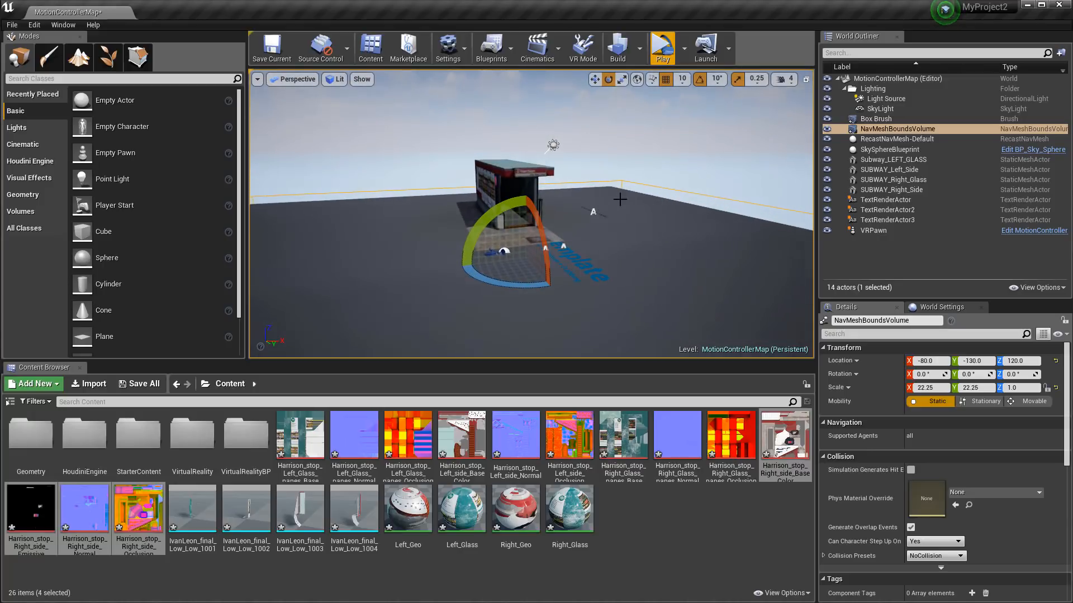
{"action": "left_click_drag", "start_coordinate": [620, 200], "coordinate": [598, 200], "text": "alt"}
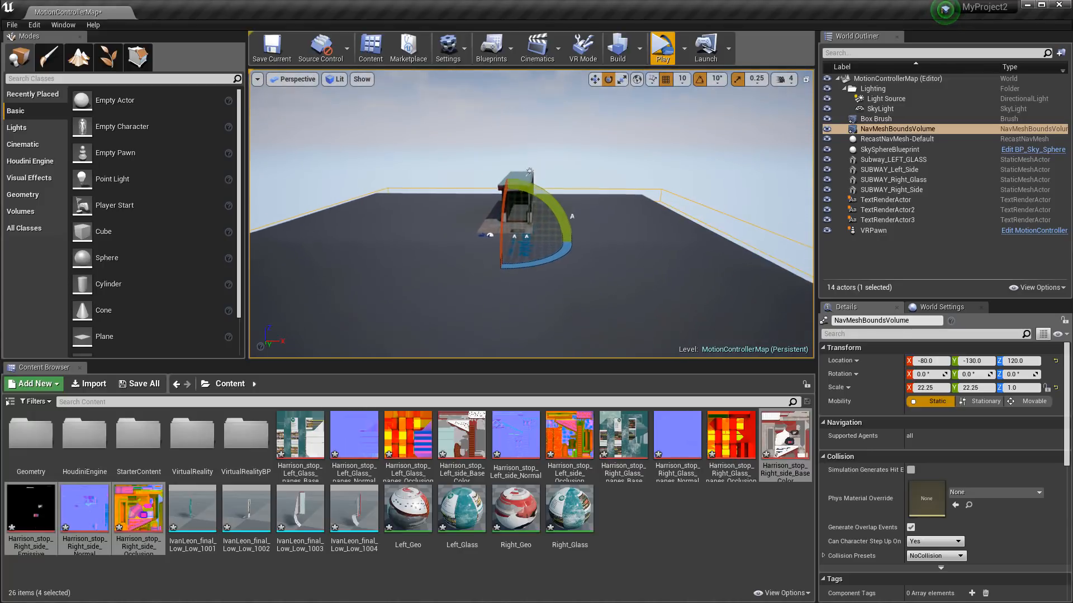
{"action": "right_click_drag", "start_coordinate": [690, 324], "coordinate": [691, 368], "text": "alt"}
{"action": "right_click_drag", "start_coordinate": [438, 321], "coordinate": [434, 375], "text": "alt"}
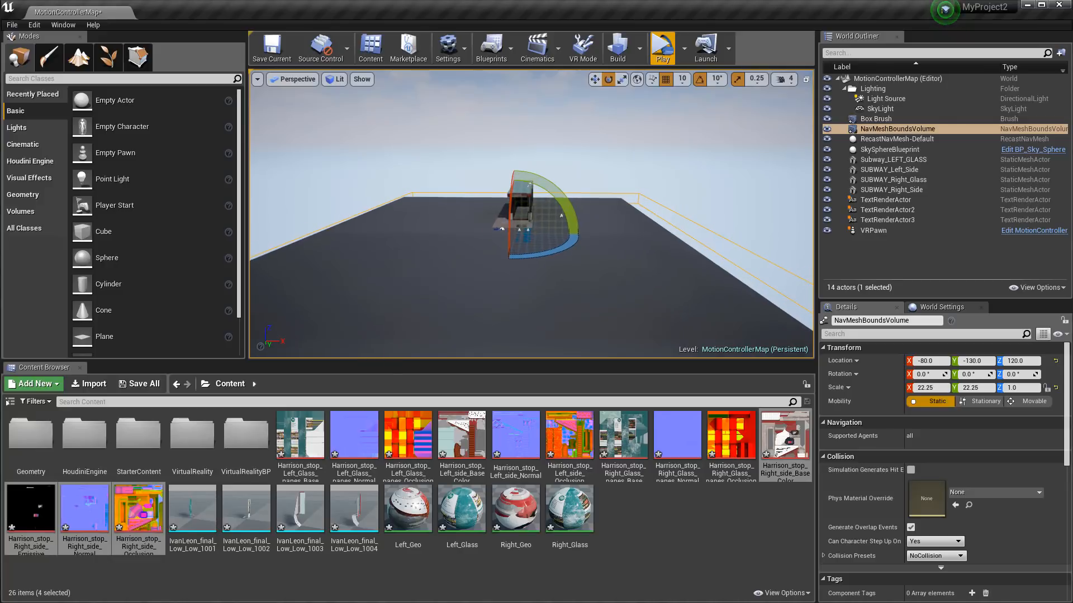
{"action": "left_click_drag", "start_coordinate": [531, 241], "coordinate": [378, 304], "text": "alt"}
{"action": "right_click_drag", "start_coordinate": [402, 275], "coordinate": [832, 150], "text": "alt"}
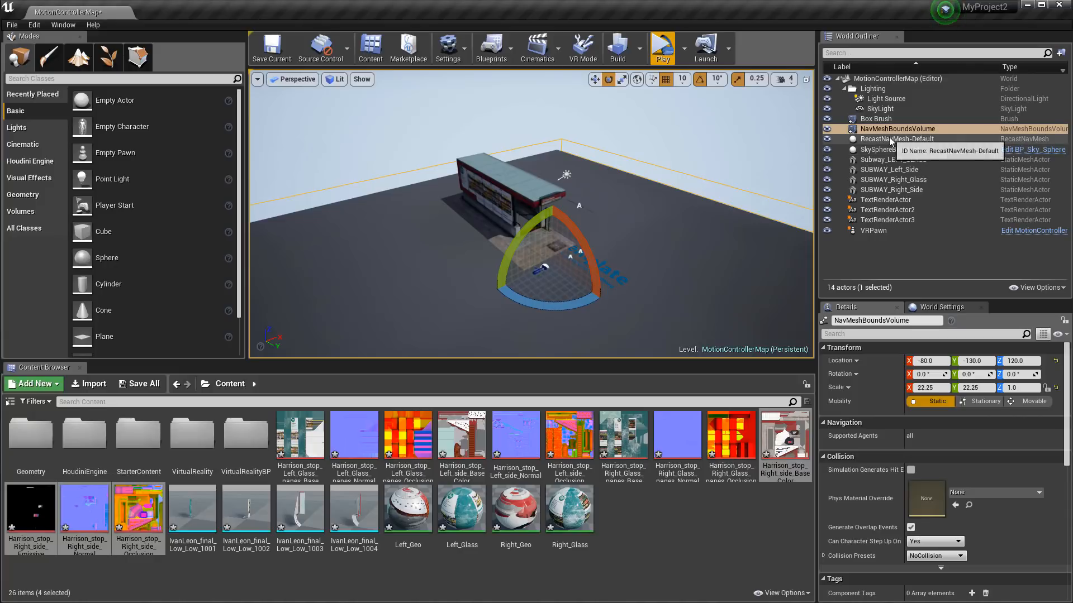
Delete the RecastNavMesh-Default actor from the level.
{"action": "left_click", "coordinate": [880, 118]}
{"action": "left_click", "coordinate": [894, 139]}
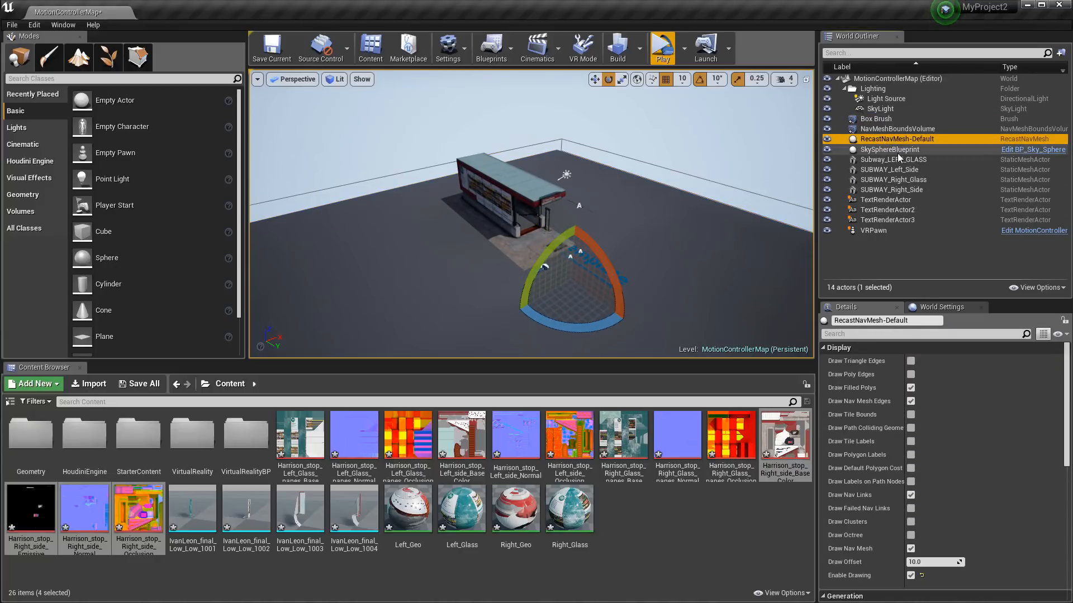
{"action": "key", "text": "Delete"}
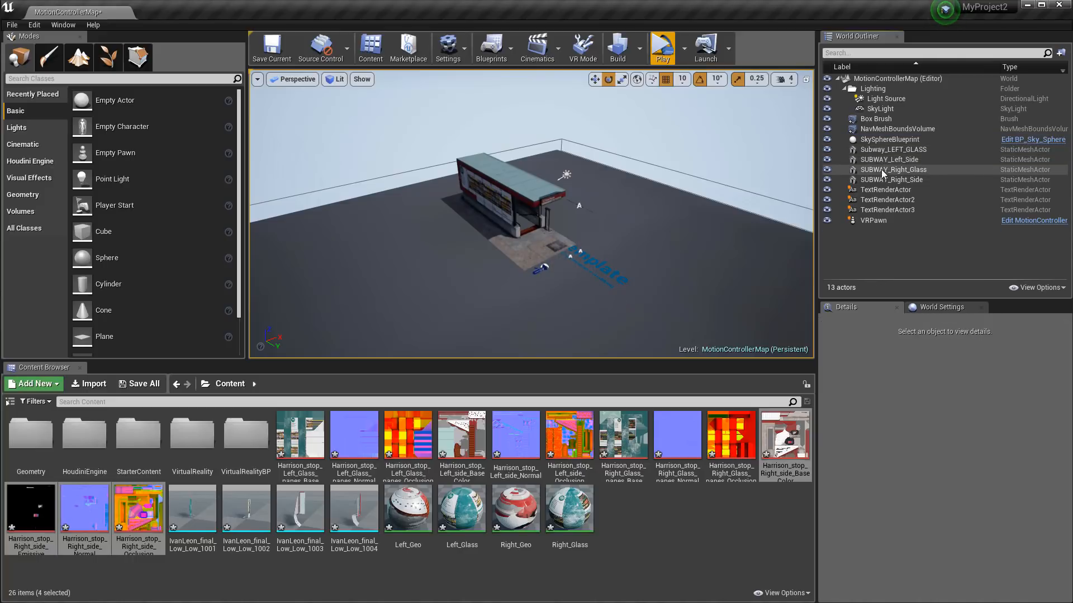
Inspect the SkySphereBlueprint actor and its BP_Sky_Sphere construction script, and close the blueprint without editing it.
{"action": "left_click", "coordinate": [885, 140]}
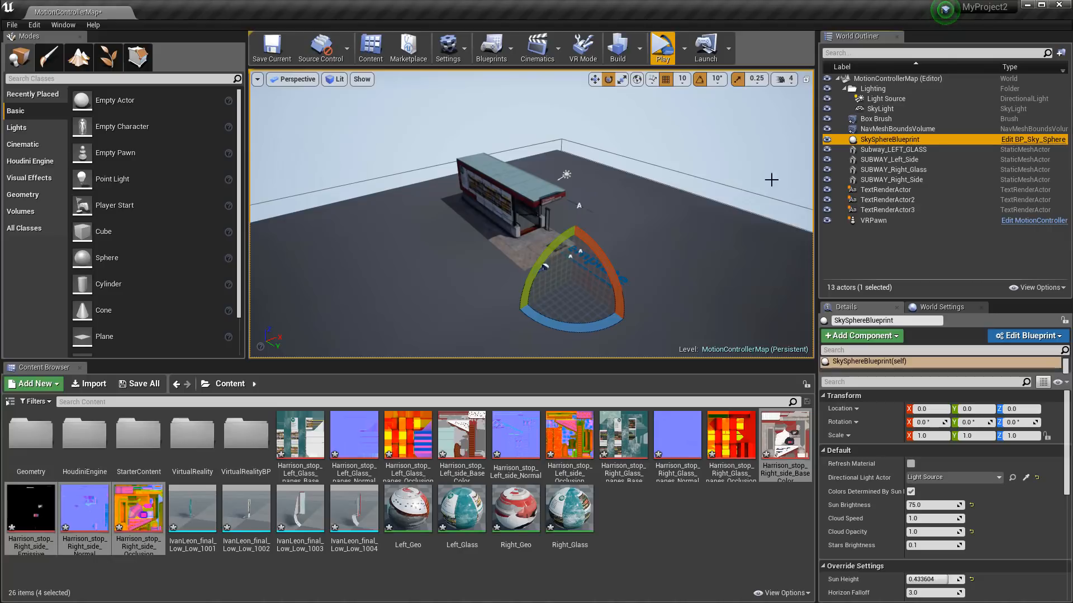
{"action": "key", "text": "f"}
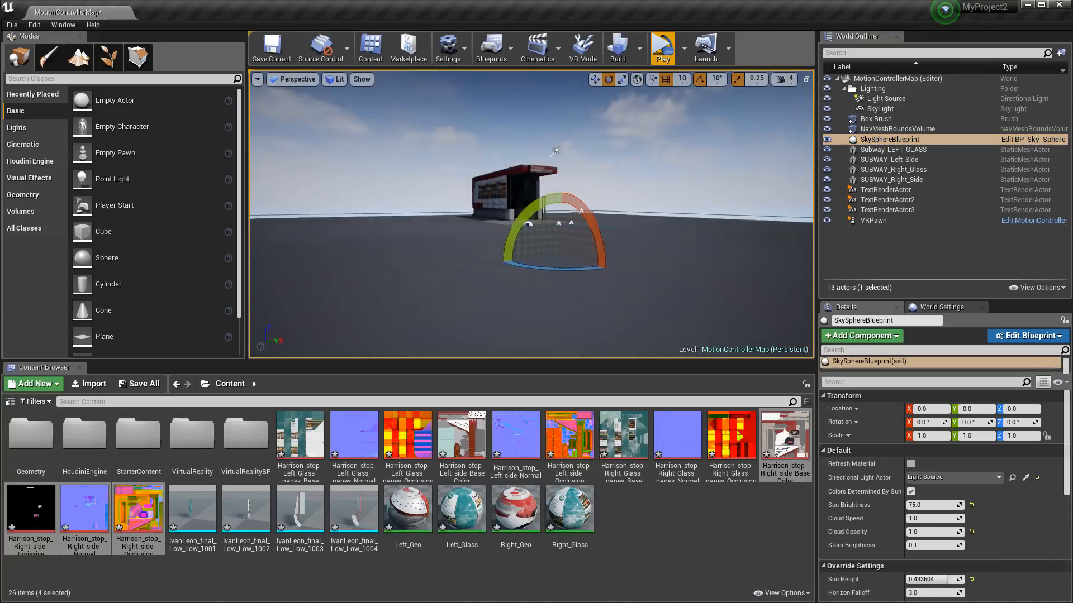
{"action": "left_click", "coordinate": [828, 140]}
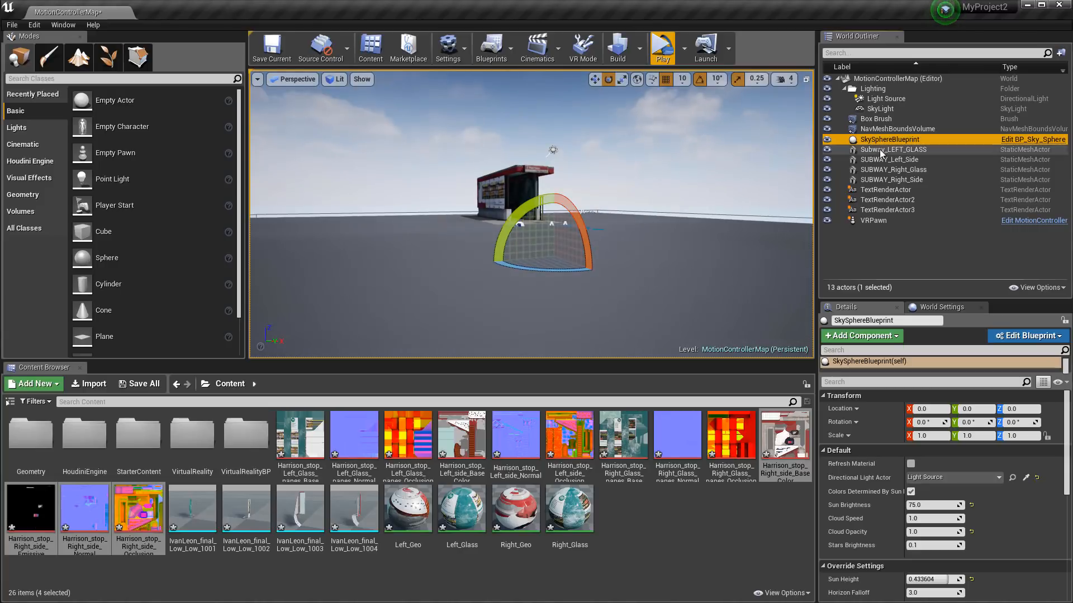
{"action": "left_click", "coordinate": [1020, 140]}
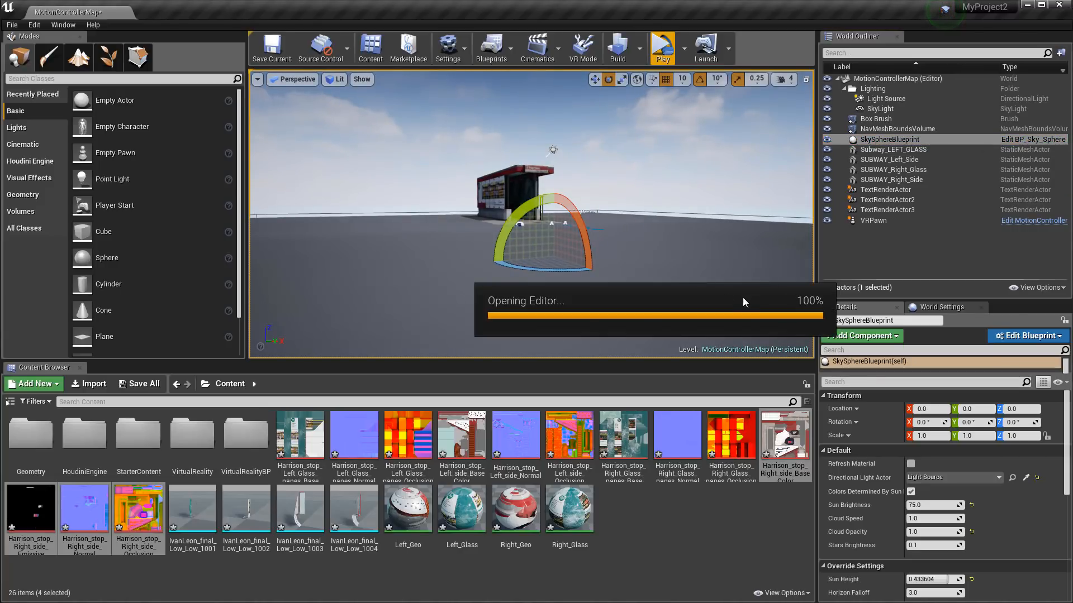
{"action": "scroll", "coordinate": [604, 350], "scroll_direction": "down", "scroll_amount": 6}
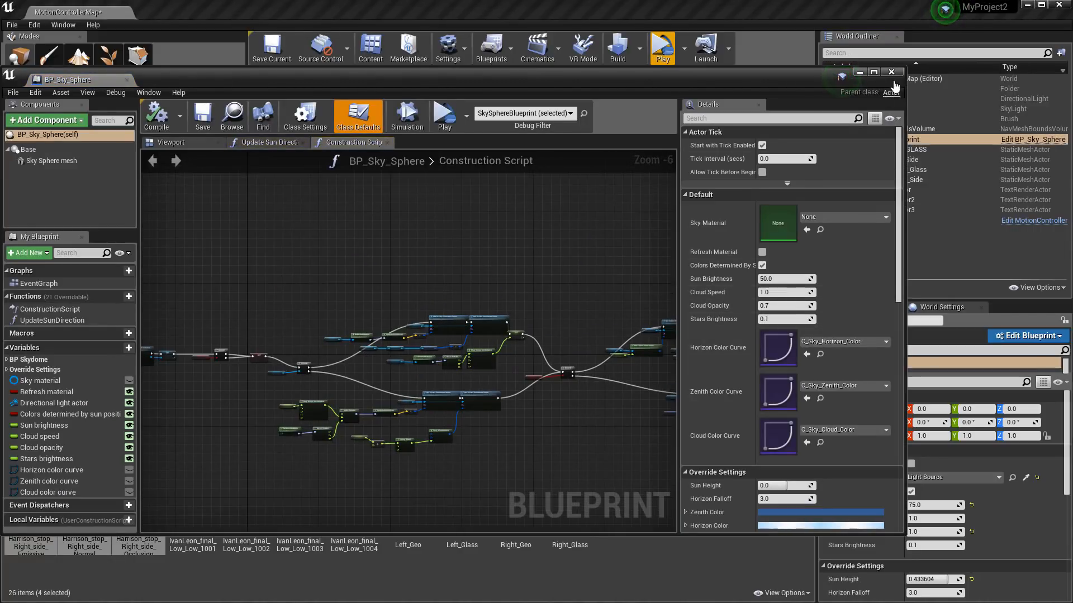
{"action": "scroll", "coordinate": [344, 313], "scroll_direction": "down", "scroll_amount": 1}
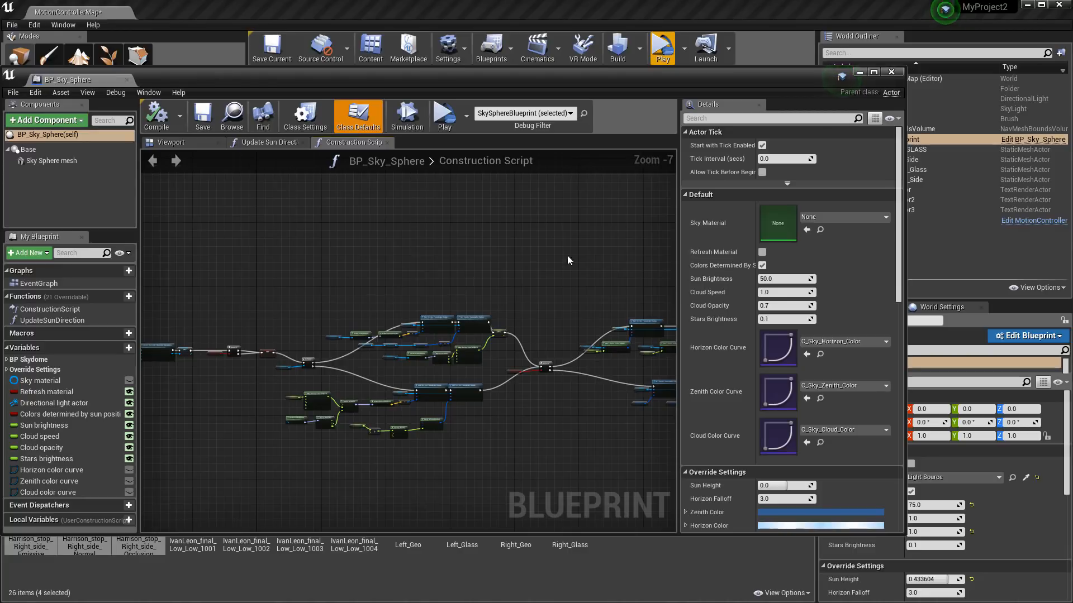
{"action": "left_click", "coordinate": [892, 72]}
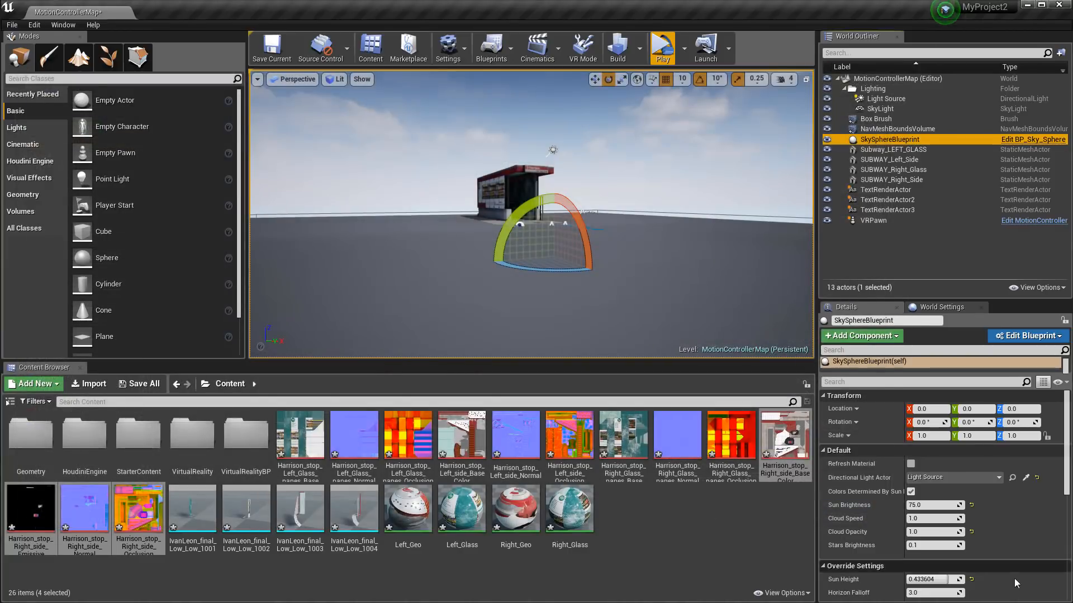
Select the Box Brush floor surface beneath the subway entrance.
{"action": "left_click", "coordinate": [436, 204]}
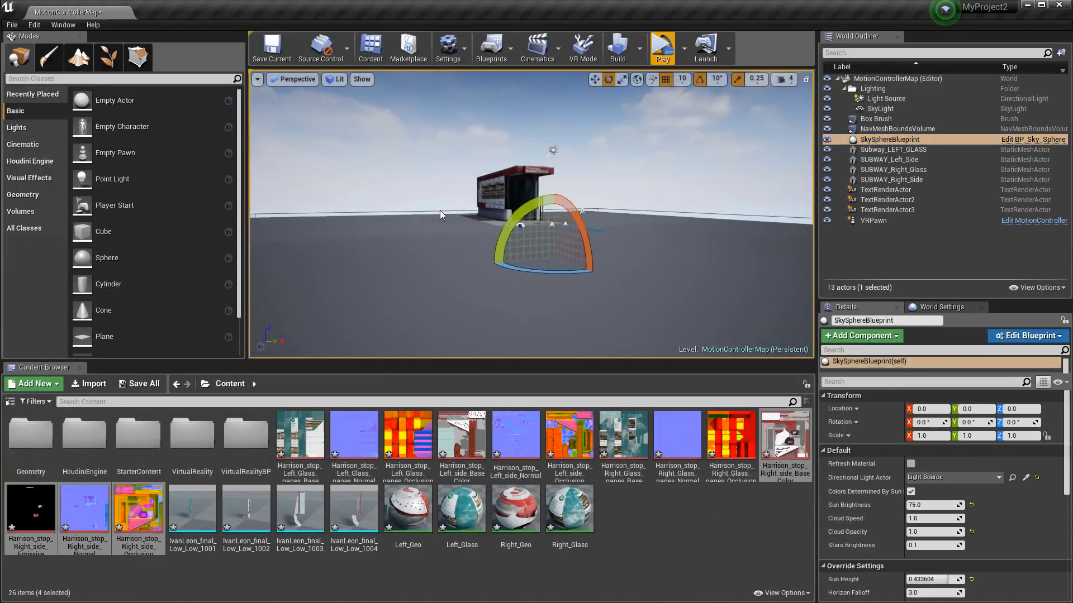
{"action": "key", "text": "f"}
{"action": "left_click_drag", "start_coordinate": [450, 211], "coordinate": [450, 162], "text": "alt"}
{"action": "scroll", "coordinate": [451, 212], "scroll_direction": "up", "scroll_amount": 6}
{"action": "left_click_drag", "start_coordinate": [413, 217], "coordinate": [408, 233], "text": "alt"}
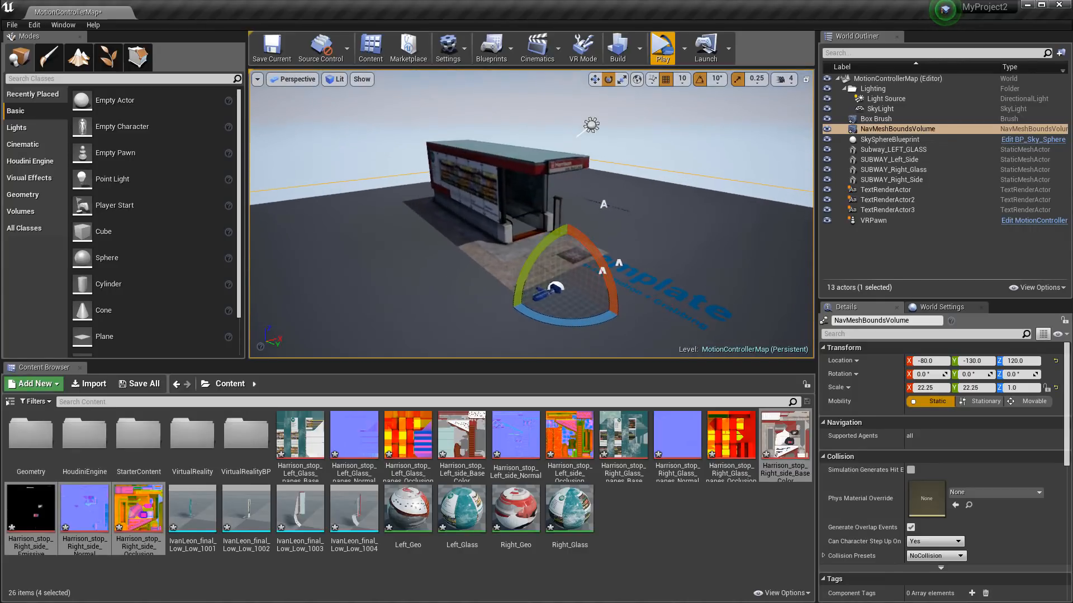
{"action": "left_click", "coordinate": [368, 233]}
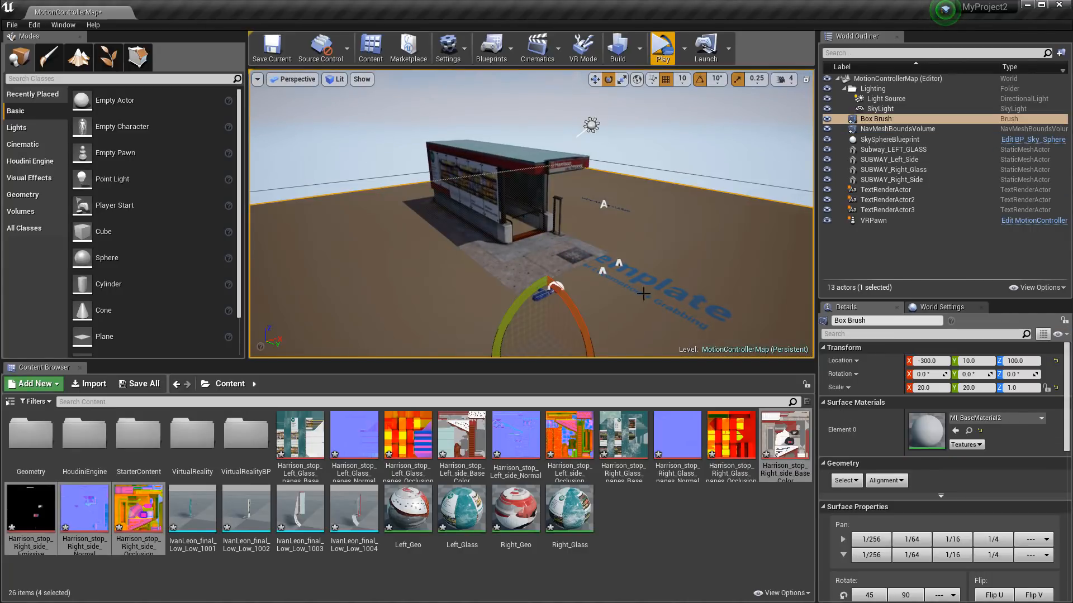
Create a new material named Transparent in the Content folder.
{"action": "right_click", "coordinate": [625, 517]}
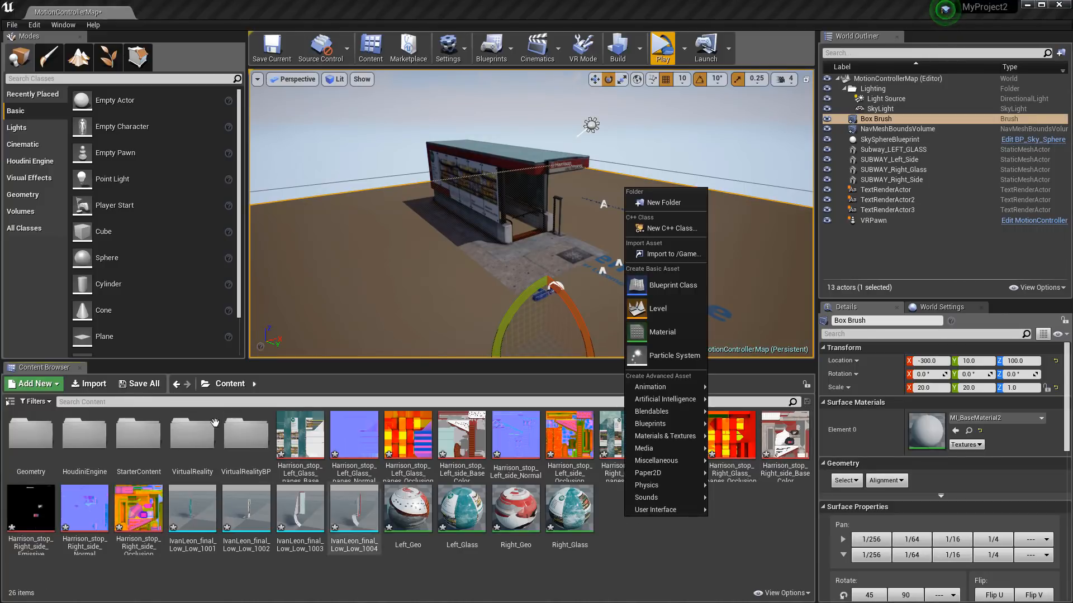
{"action": "left_click", "coordinate": [639, 540]}
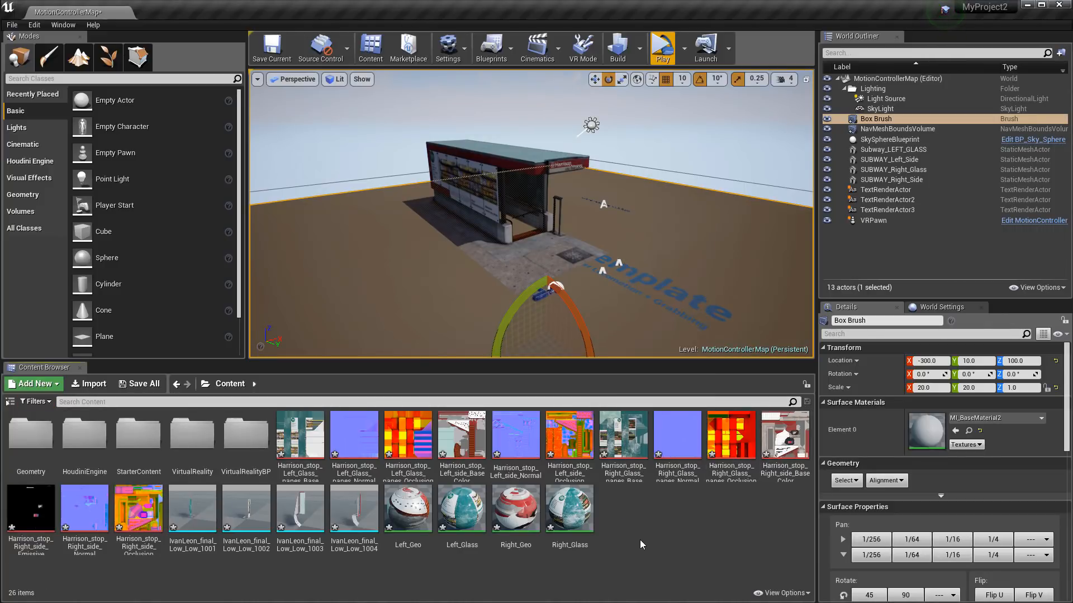
{"action": "right_click", "coordinate": [623, 511]}
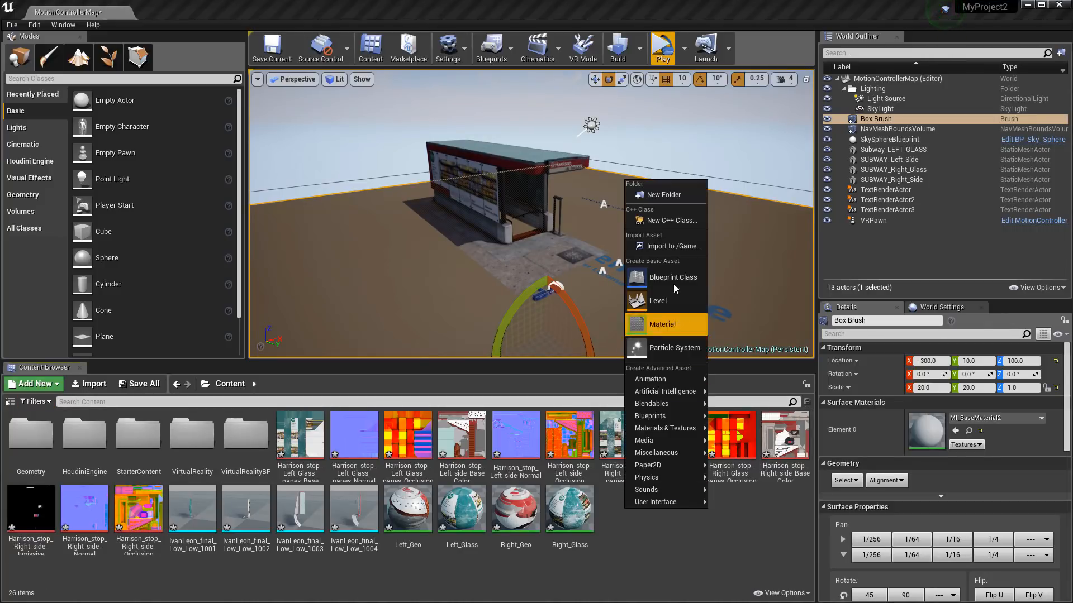
{"action": "left_click", "coordinate": [665, 330]}
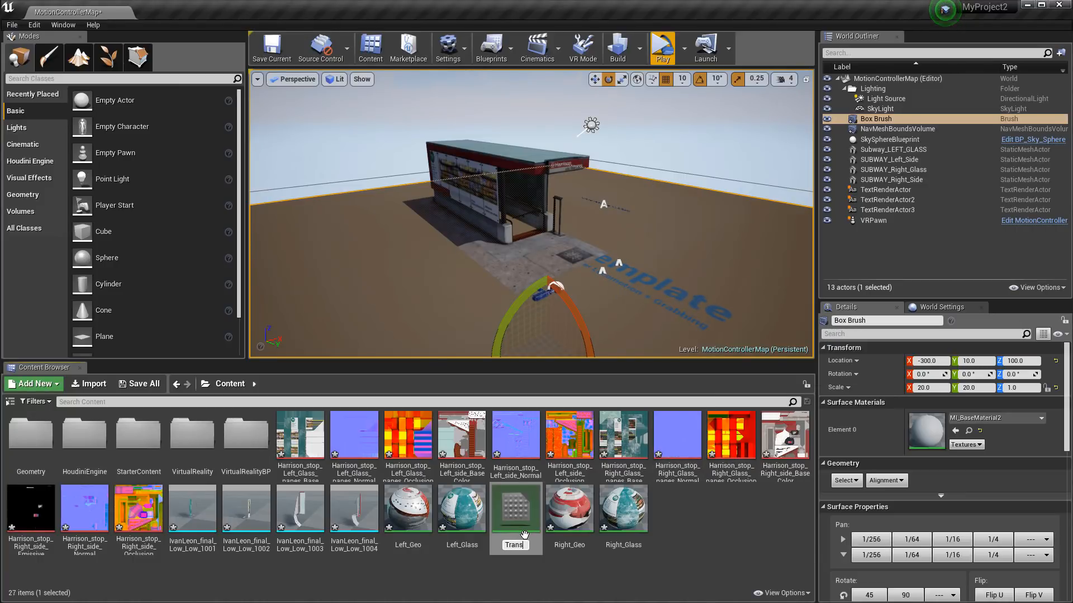
{"action": "key", "text": "Return"}
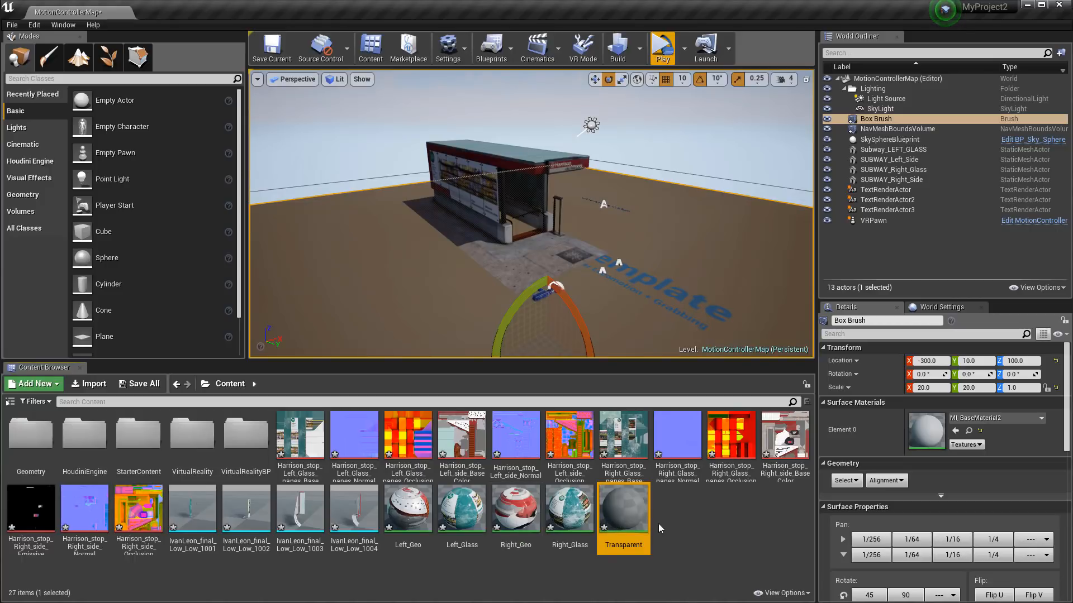
Open the Transparent material, set its blend mode to Masked, and shift the main material node aside in the graph.
{"action": "double_click", "coordinate": [623, 517]}
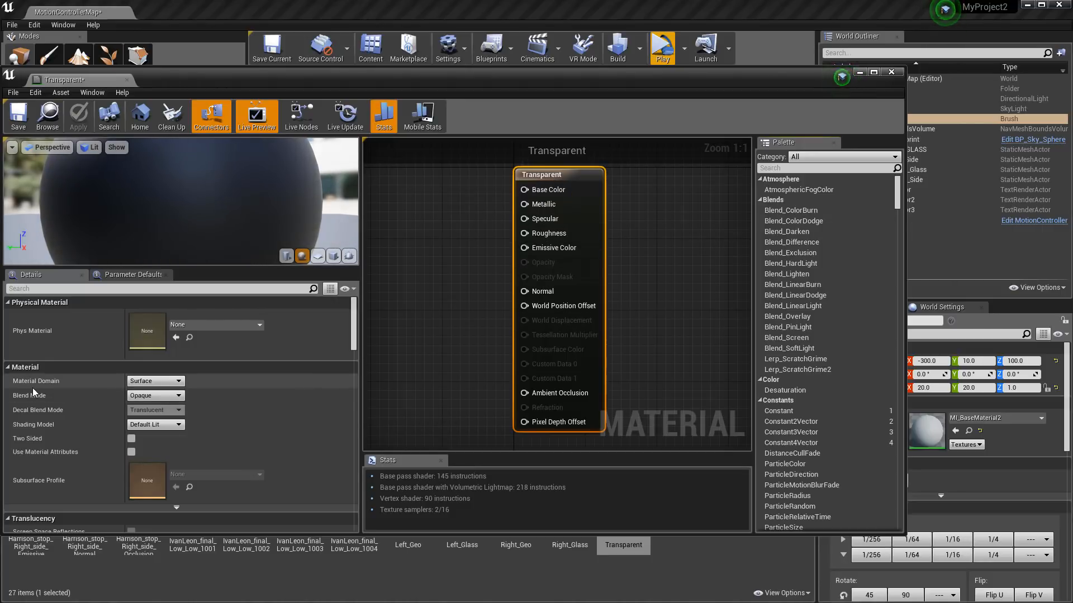
{"action": "left_click", "coordinate": [162, 395]}
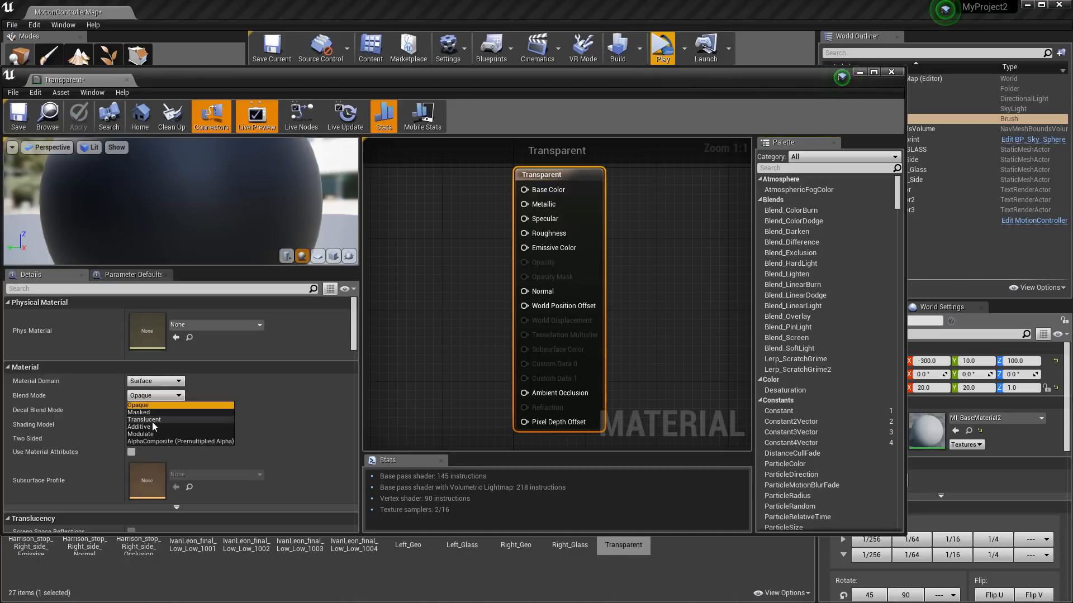
{"action": "left_click", "coordinate": [139, 413]}
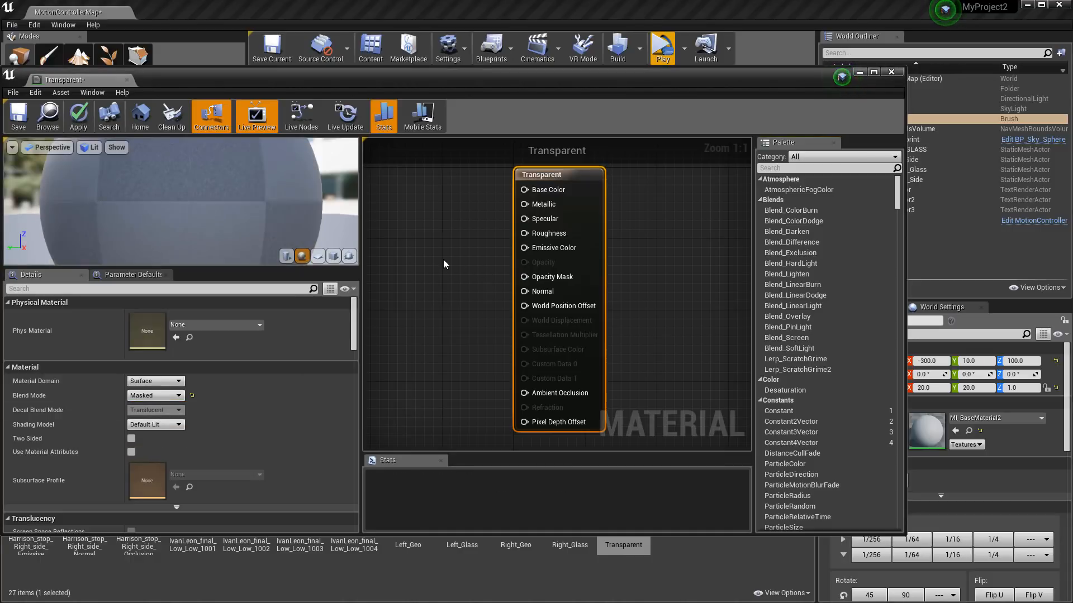
{"action": "left_click_drag", "start_coordinate": [593, 190], "coordinate": [646, 199]}
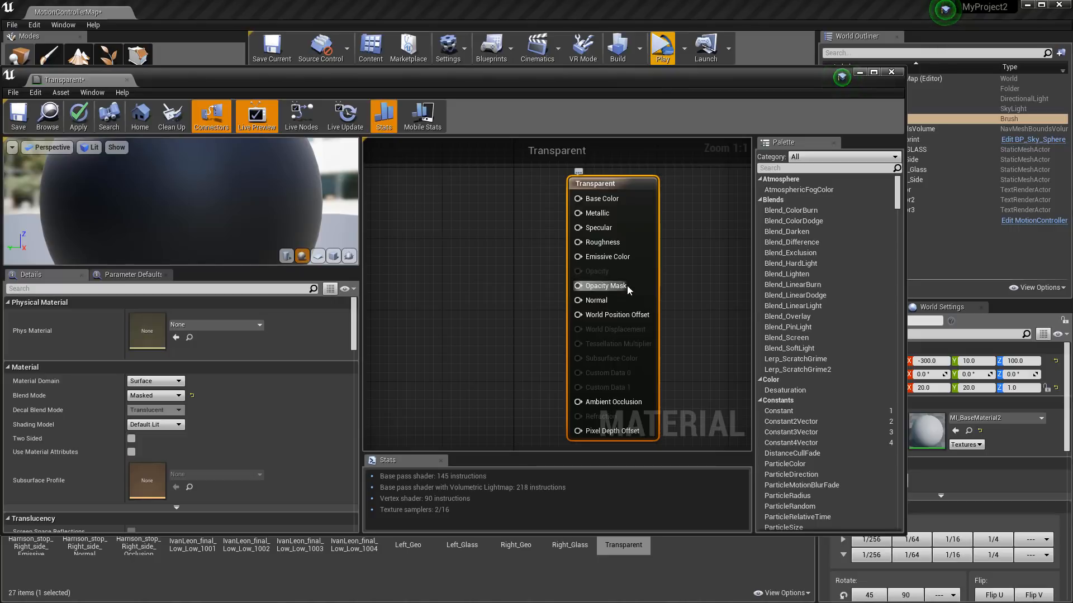
Add a Constant node with value 0 to the Transparent material and connect it to the Opacity Mask input.
{"action": "left_click", "coordinate": [430, 263]}
{"action": "right_click", "coordinate": [434, 261]}
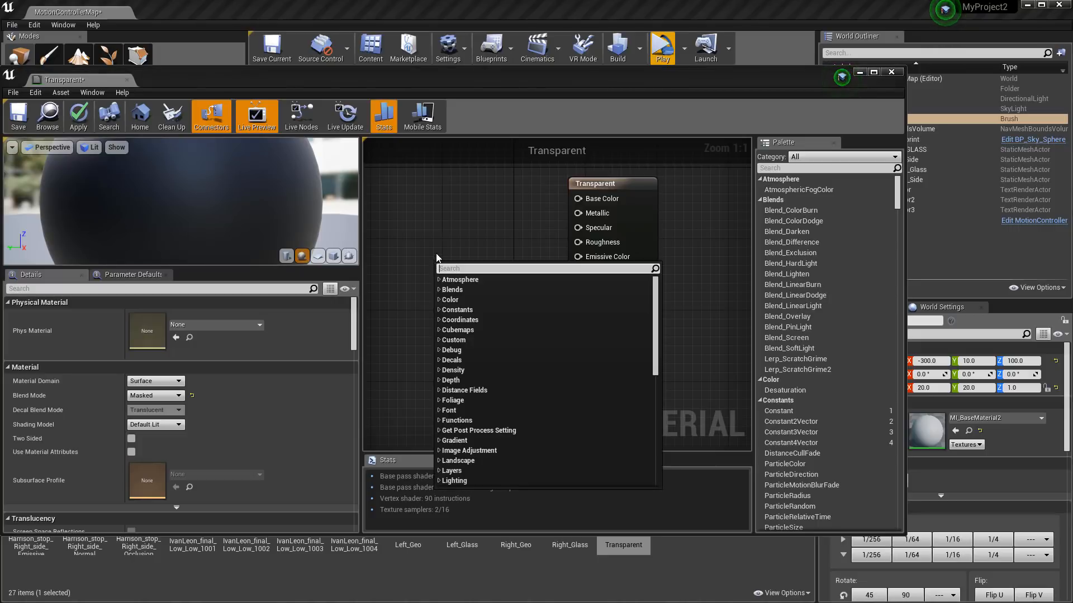
{"action": "left_click", "coordinate": [424, 251]}
{"action": "right_click", "coordinate": [424, 252]}
{"action": "type", "text": "c"}
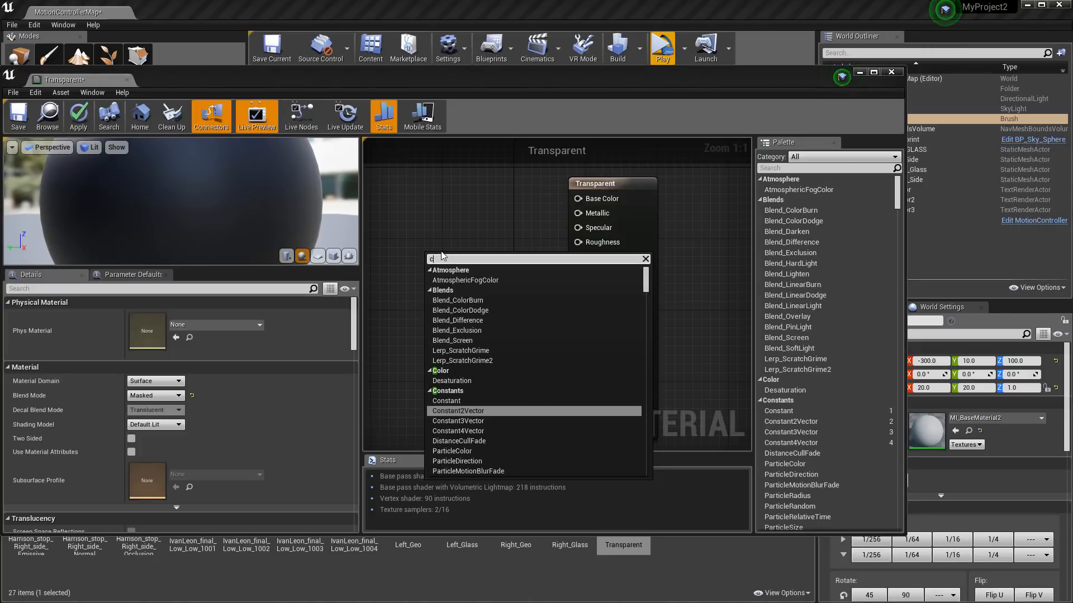
{"action": "type", "text": "ons"}
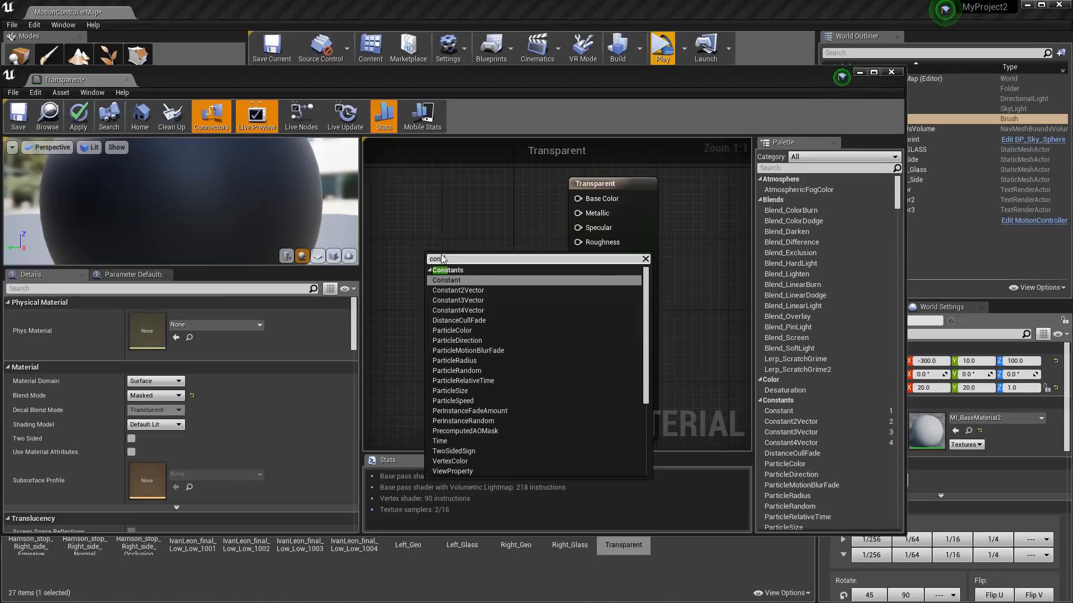
{"action": "left_click", "coordinate": [445, 280]}
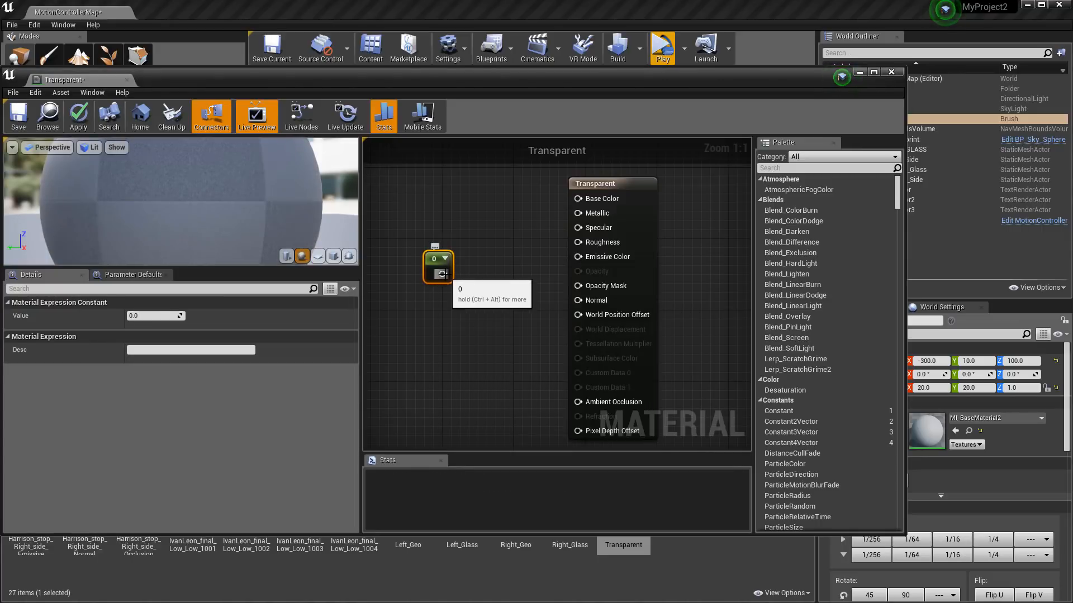
{"action": "left_click_drag", "start_coordinate": [442, 274], "coordinate": [584, 289]}
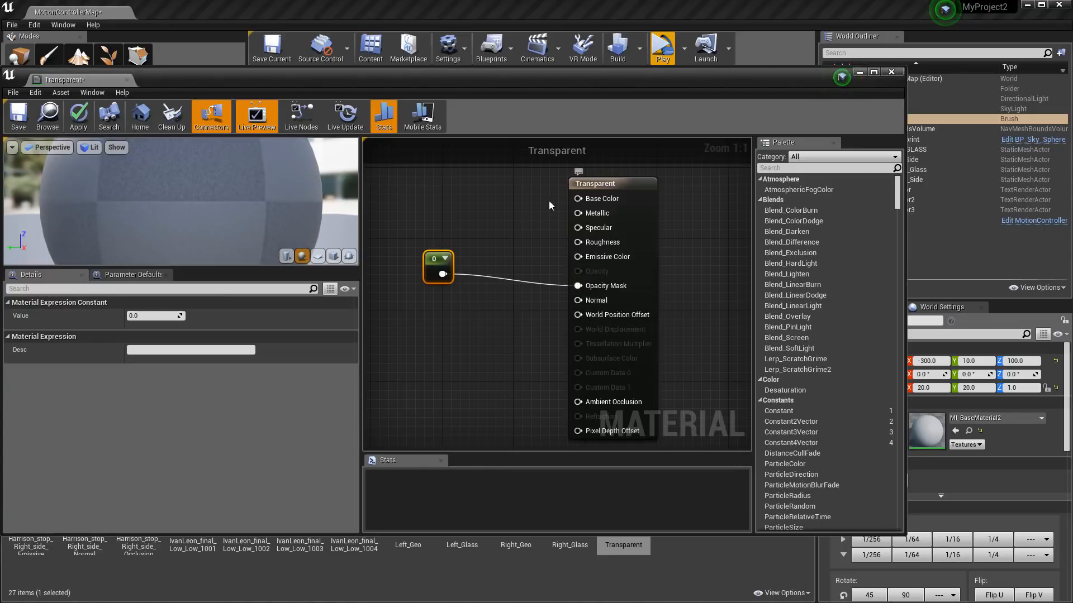
Close the Transparent material with its changes applied and assign it to the Box Brush floor in the level.
{"action": "left_click_drag", "start_coordinate": [526, 89], "coordinate": [527, 101]}
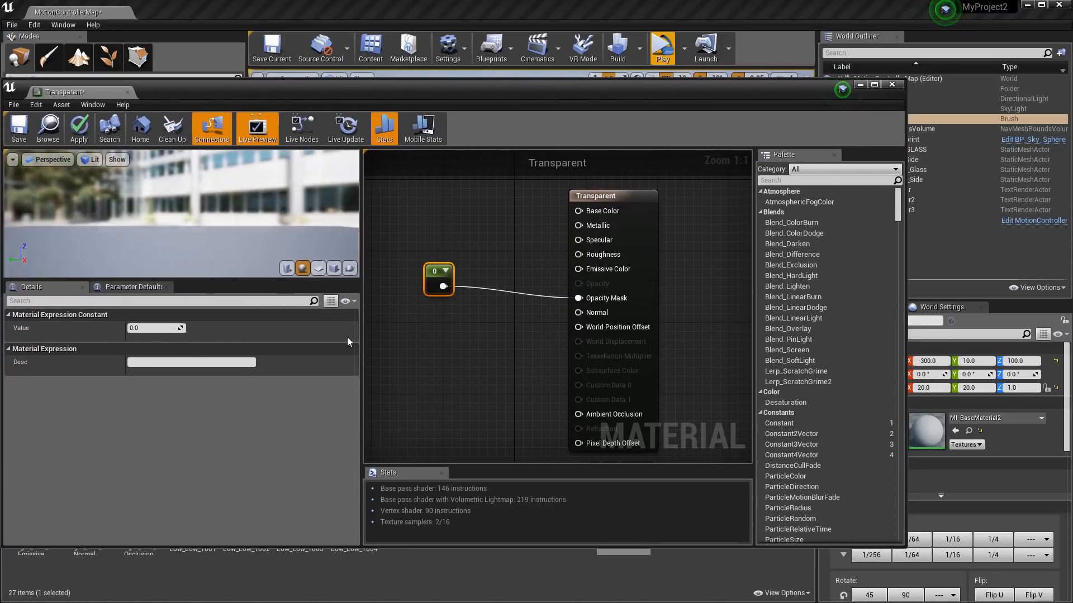
{"action": "left_click", "coordinate": [892, 85]}
{"action": "left_click", "coordinate": [691, 352]}
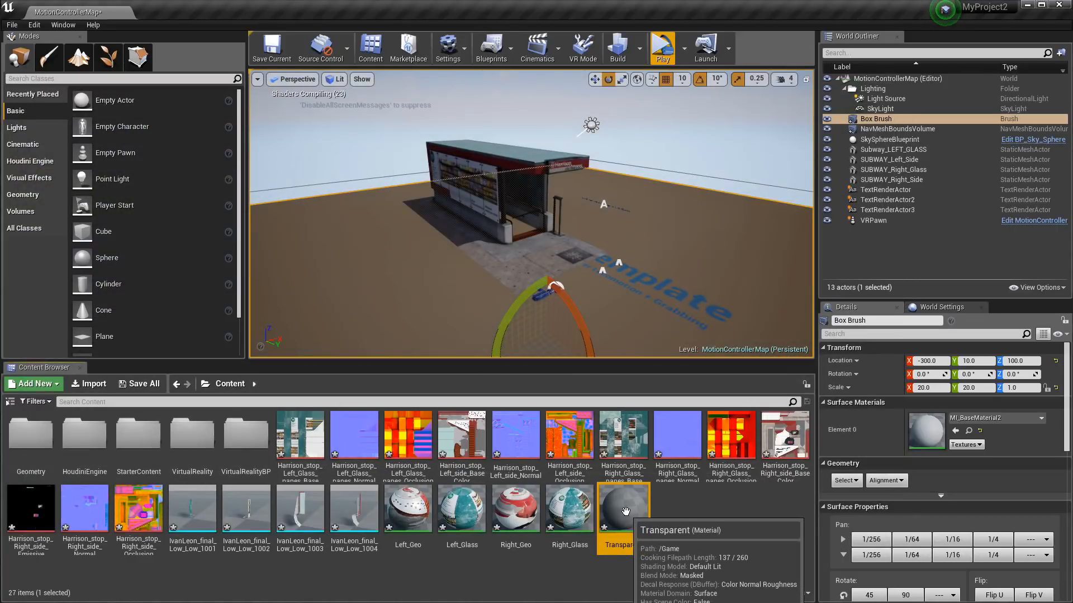
{"action": "mouse_move", "coordinate": [632, 513]}
{"action": "left_mouse_down"}
{"action": "mouse_move", "coordinate": [743, 262]}
{"action": "mouse_move", "coordinate": [724, 223]}
{"action": "left_mouse_up"}
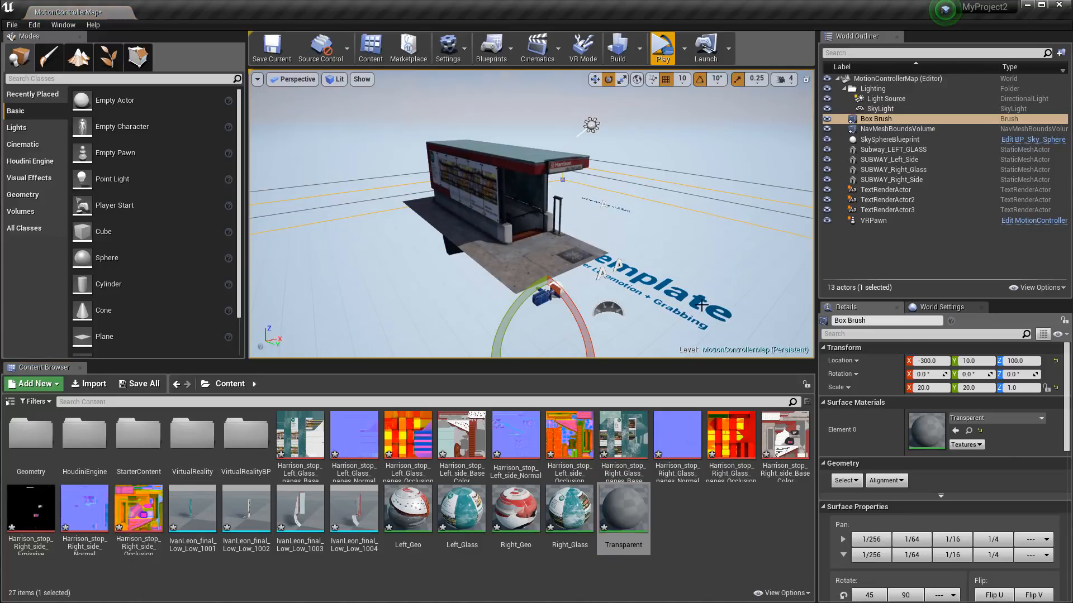
Deselect the floor and examine how the subway entrance looks with the transparent floor surface.
{"action": "left_click", "coordinate": [682, 141]}
{"action": "right_click_drag", "start_coordinate": [596, 247], "coordinate": [433, 187]}
{"action": "key", "text": "w"}
{"action": "key", "text": "w"}
{"action": "key", "text": "w"}
{"action": "key", "text": "s"}
{"action": "key", "text": "s"}
{"action": "key", "text": "a"}
{"action": "right_click_drag", "start_coordinate": [479, 214], "coordinate": [480, 214]}
{"action": "key", "text": "s"}
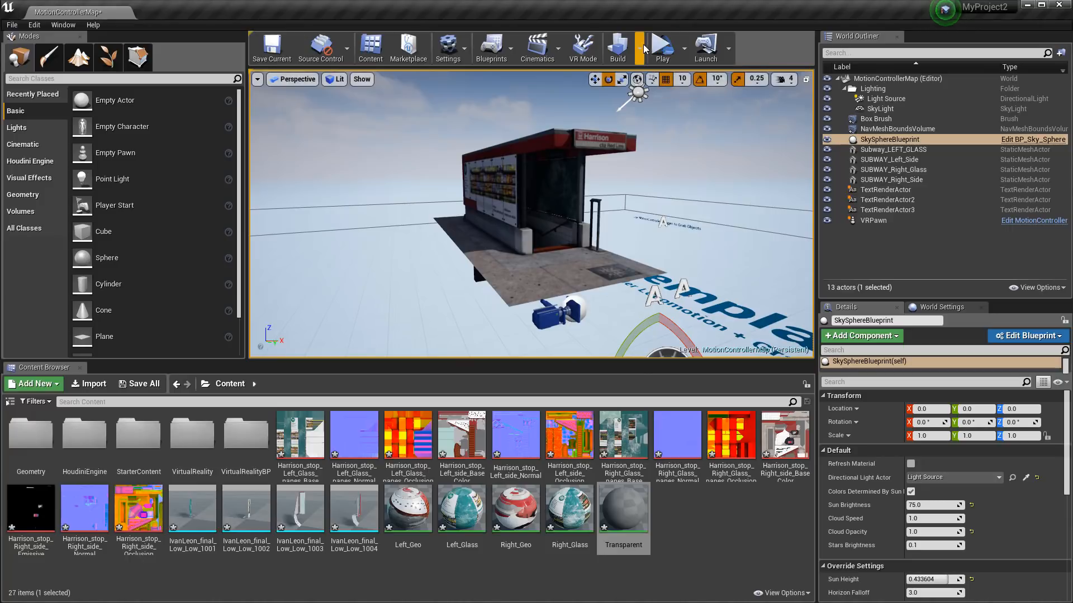
Build the level, including its lighting at Preview quality, and dismiss the resulting message log.
{"action": "left_click", "coordinate": [639, 50]}
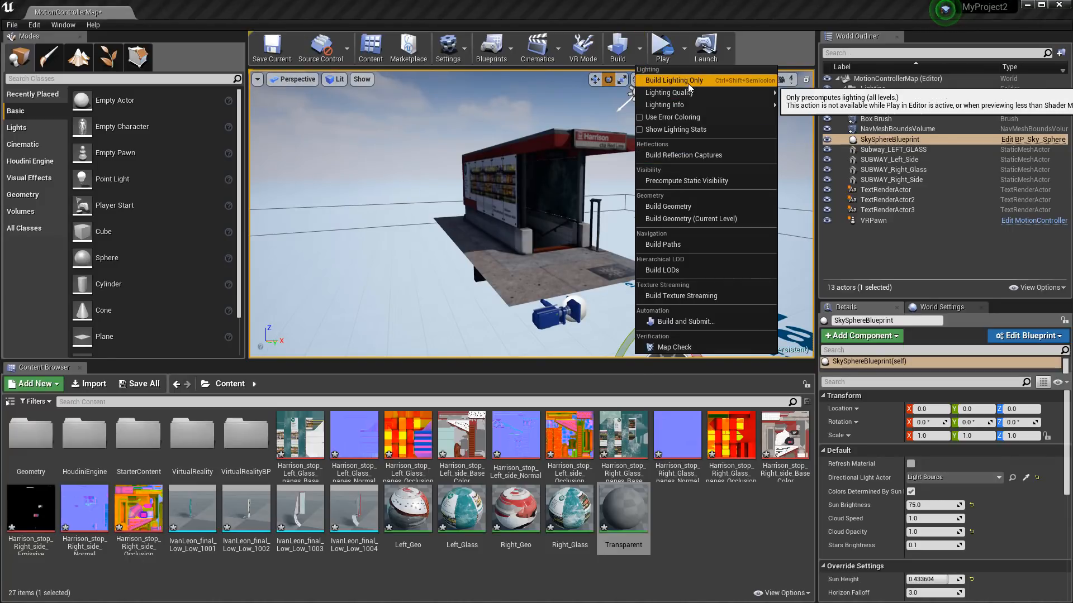
{"action": "mouse_move", "coordinate": [692, 90]}
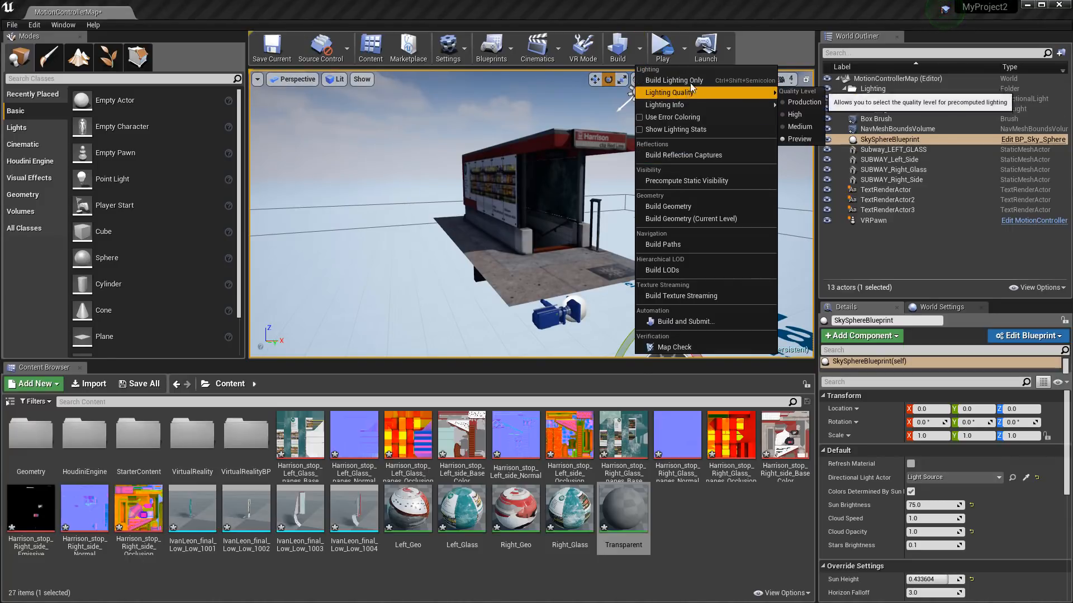
{"action": "left_click", "coordinate": [619, 54]}
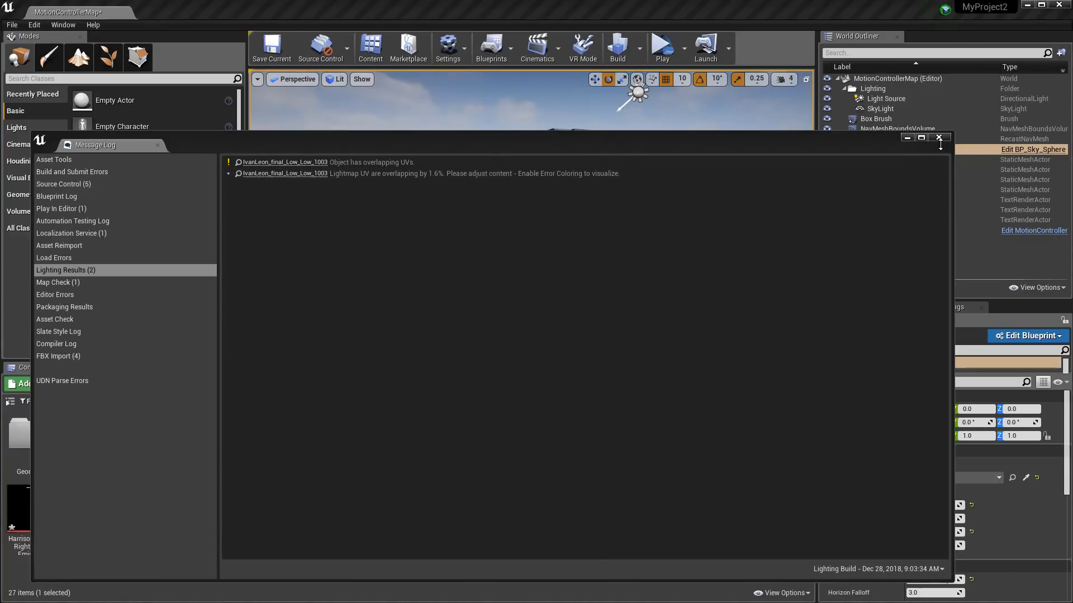
{"action": "left_click", "coordinate": [939, 138]}
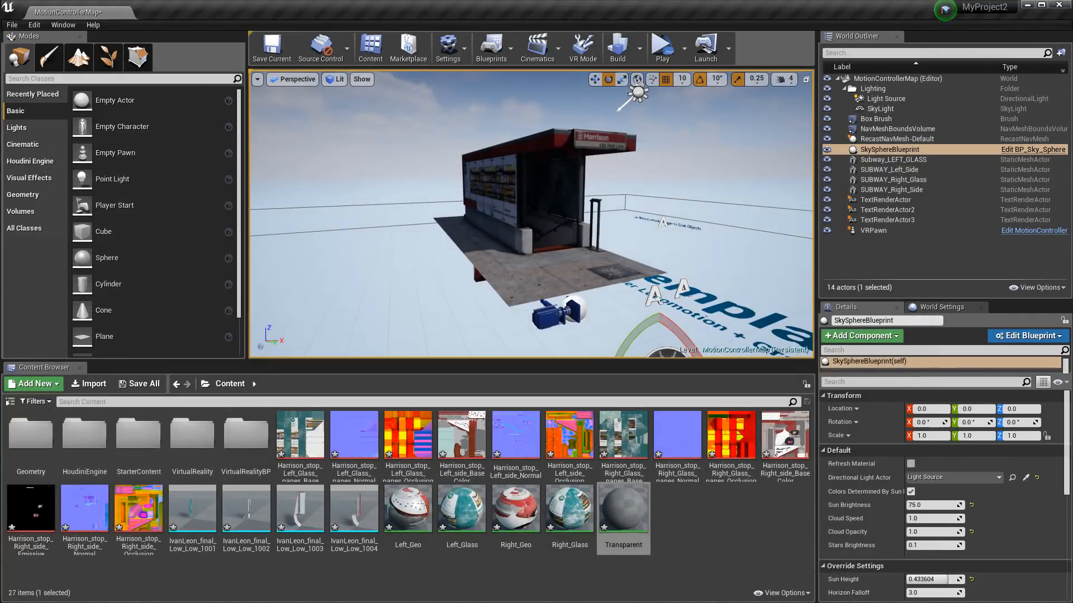
Examine the rebuilt lighting and shadows around the subway entrance and inside its stairwell.
{"action": "key", "text": "w"}
{"action": "right_click_drag", "start_coordinate": [531, 214], "coordinate": [478, 214]}
{"action": "key", "text": "s"}
{"action": "key", "text": "w"}
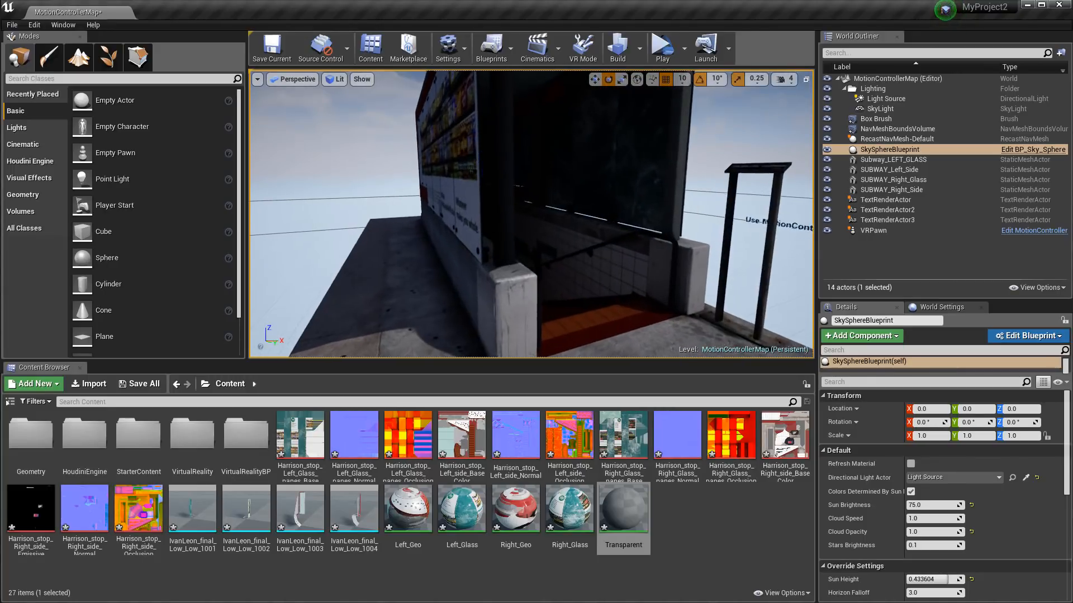
{"action": "key", "text": "d"}
{"action": "mouse_move", "coordinate": [617, 189]}
{"action": "right_mouse_down"}
{"action": "mouse_move", "coordinate": [629, 195]}
{"action": "mouse_move", "coordinate": [611, 192]}
{"action": "right_mouse_up"}
{"action": "key", "text": "w"}
{"action": "key", "text": "s"}
{"action": "key", "text": "s"}
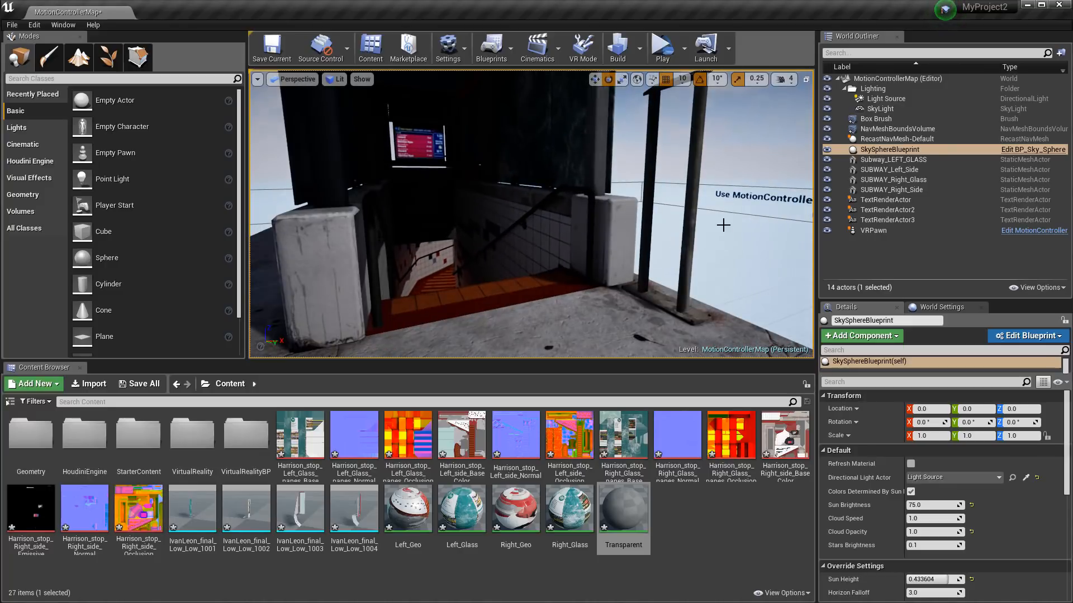
{"action": "scroll", "coordinate": [661, 218], "scroll_direction": "down", "scroll_amount": 5}
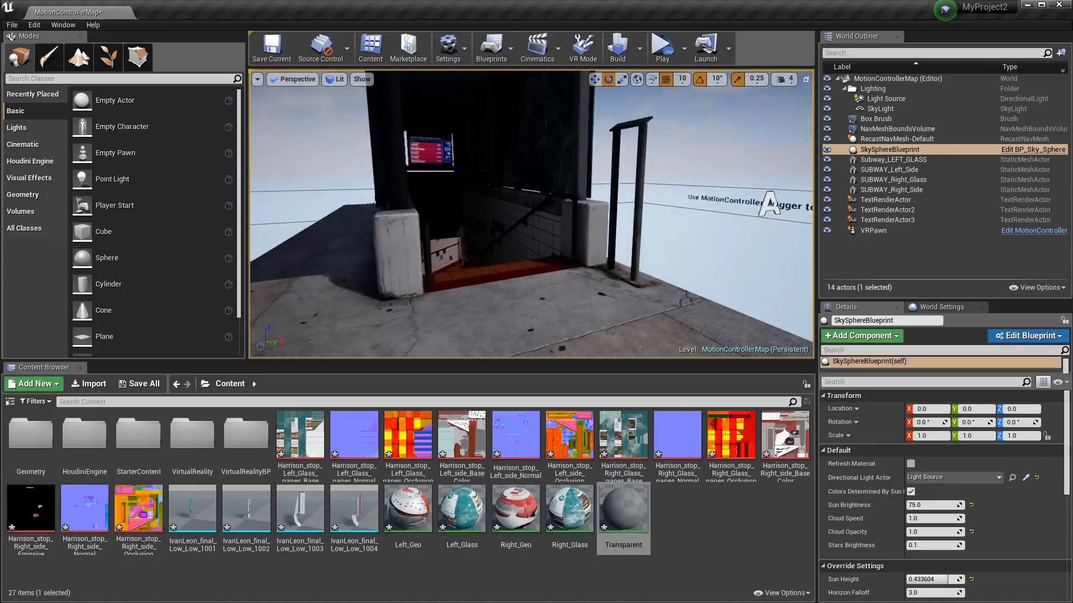
Place a Sphere Reflection Capture actor in the doorway of the subway entrance.
{"action": "left_click", "coordinate": [24, 146]}
{"action": "left_click", "coordinate": [25, 130]}
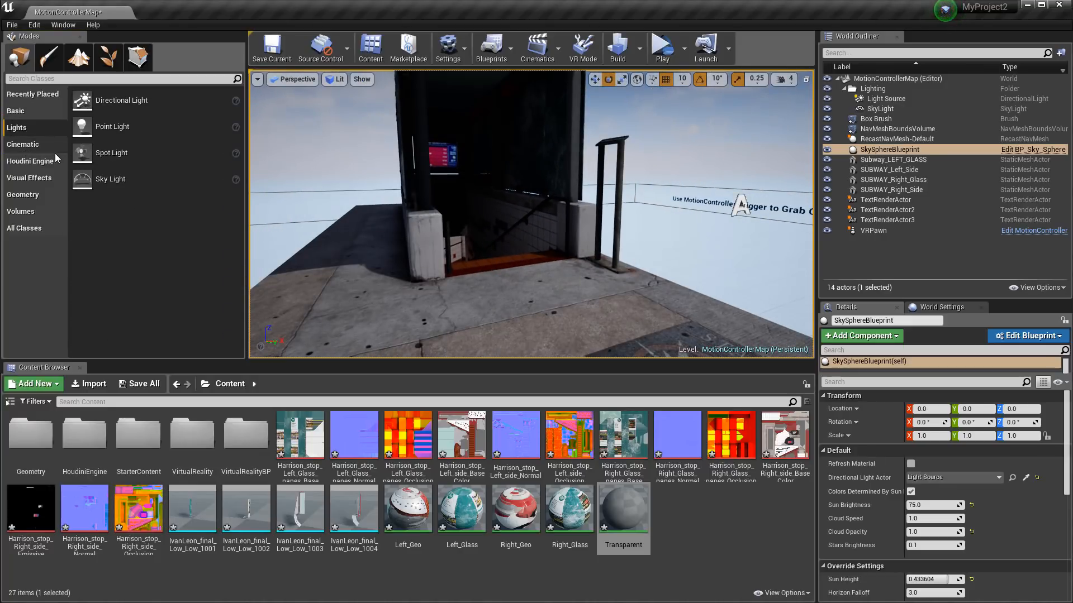
{"action": "left_click", "coordinate": [31, 178]}
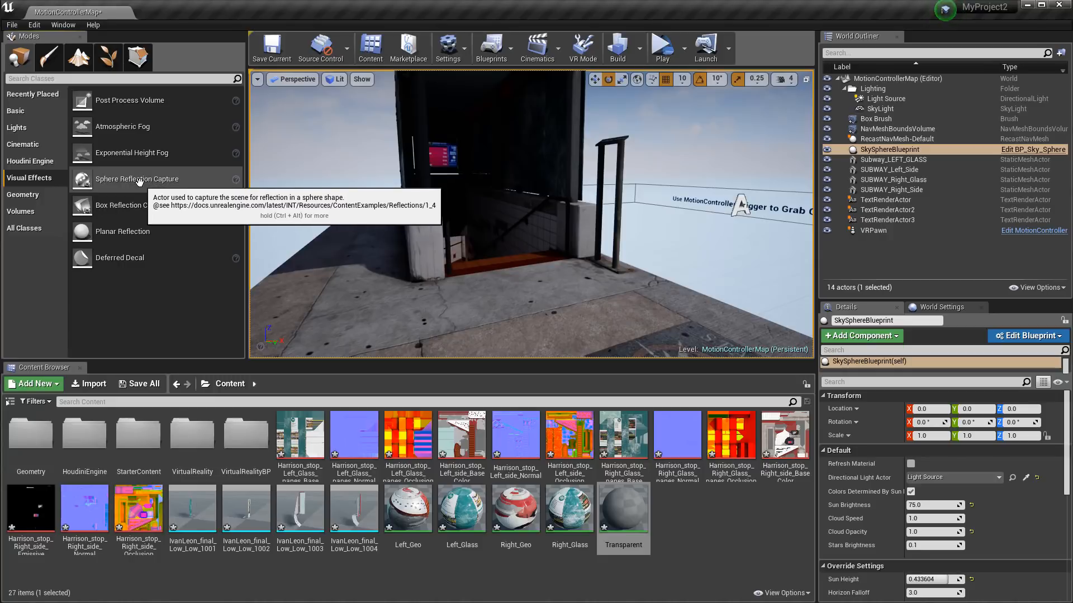
{"action": "left_click_drag", "start_coordinate": [82, 179], "coordinate": [523, 139]}
{"action": "key", "text": "w"}
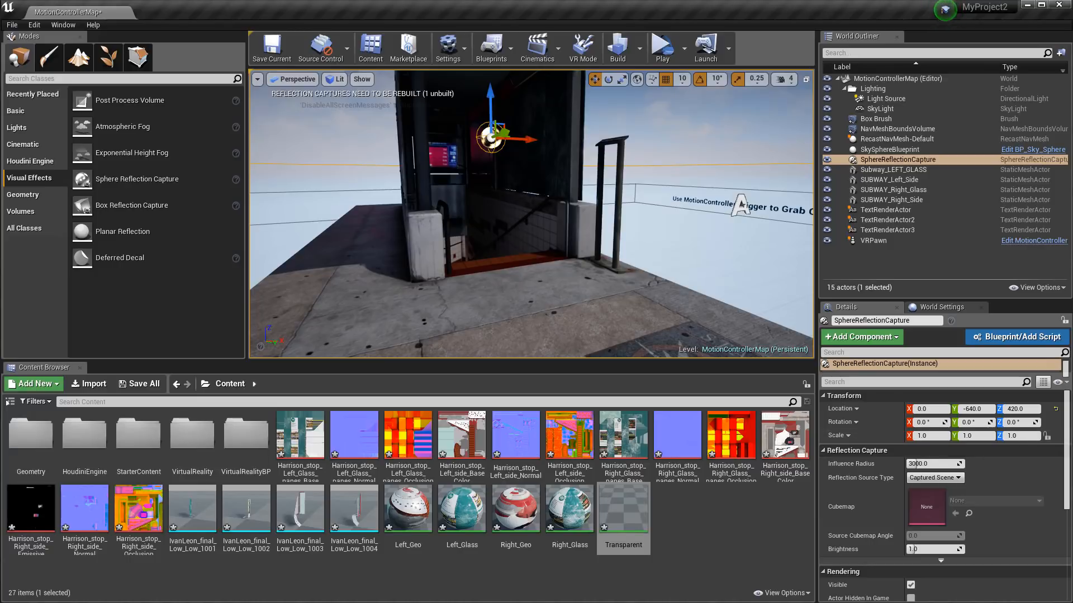
Make the sphere capture use the starter content's HDRI_Epic_Courtyard_Daylight as its specified cubemap, with brightness set to about 3.23.
{"action": "scroll", "coordinate": [1062, 468], "scroll_direction": "down", "scroll_amount": 3}
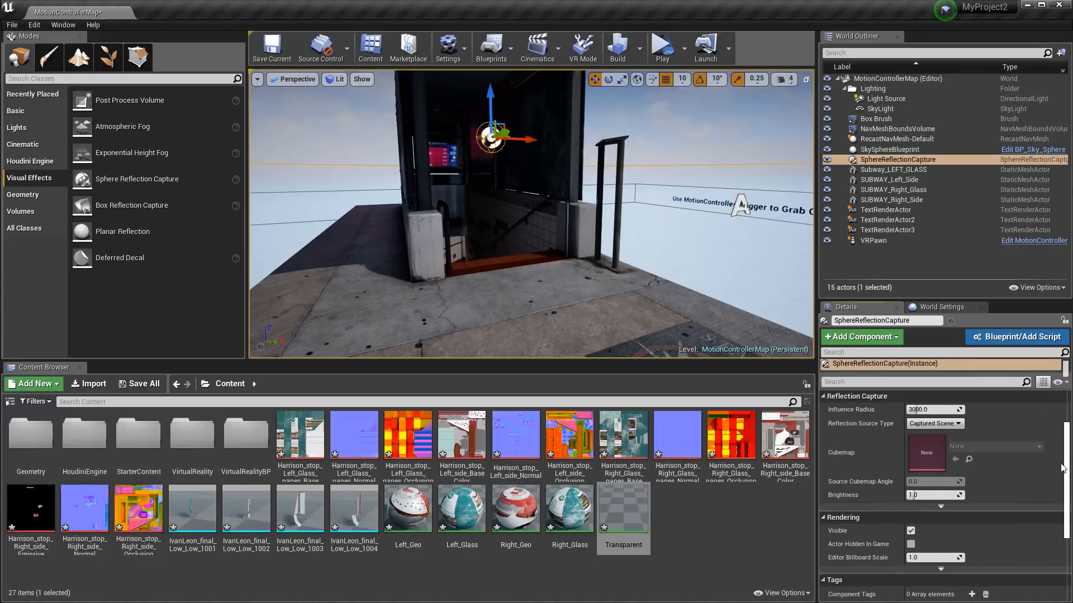
{"action": "left_click", "coordinate": [934, 425]}
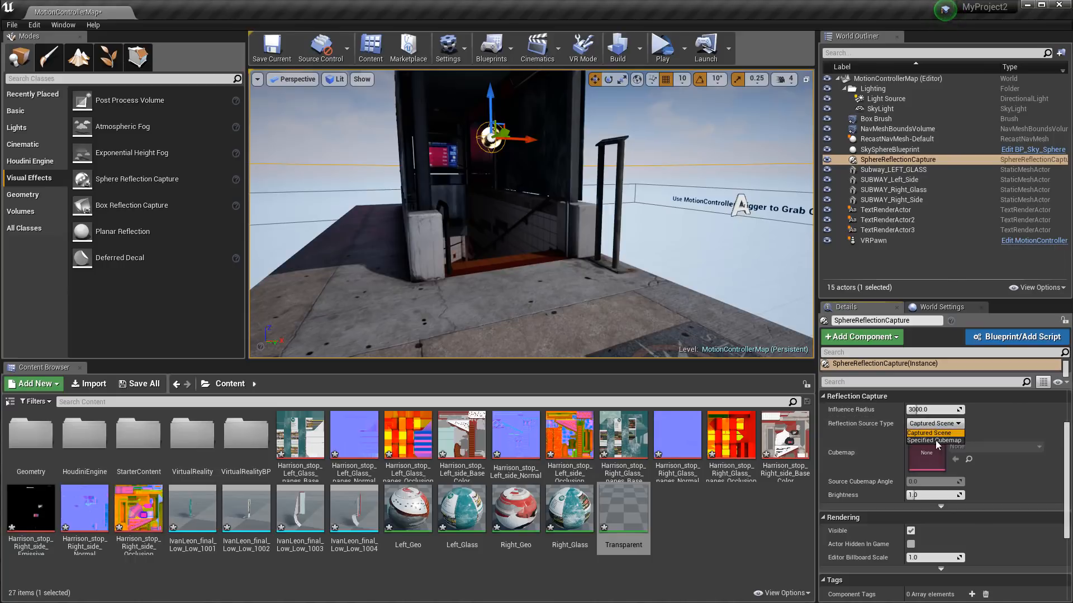
{"action": "left_click", "coordinate": [932, 440]}
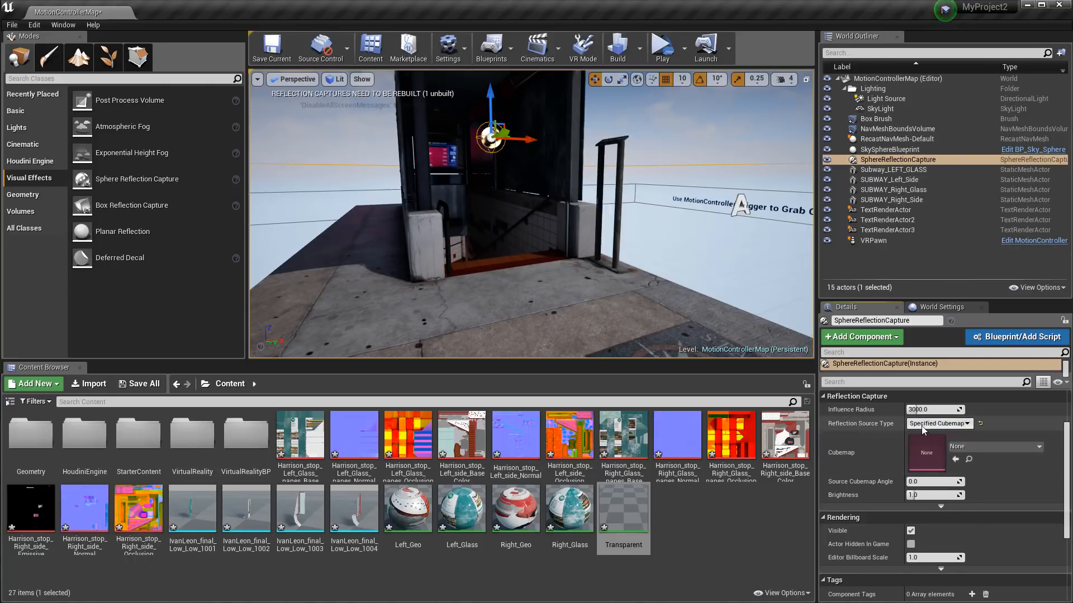
{"action": "double_click", "coordinate": [143, 441]}
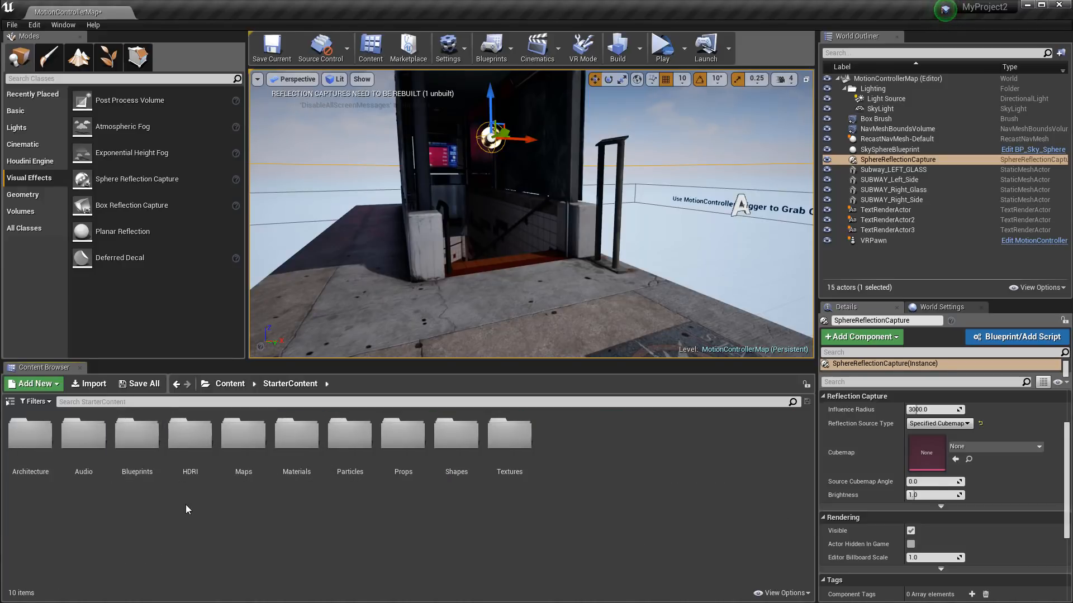
{"action": "left_click", "coordinate": [190, 430]}
{"action": "double_click", "coordinate": [189, 431]}
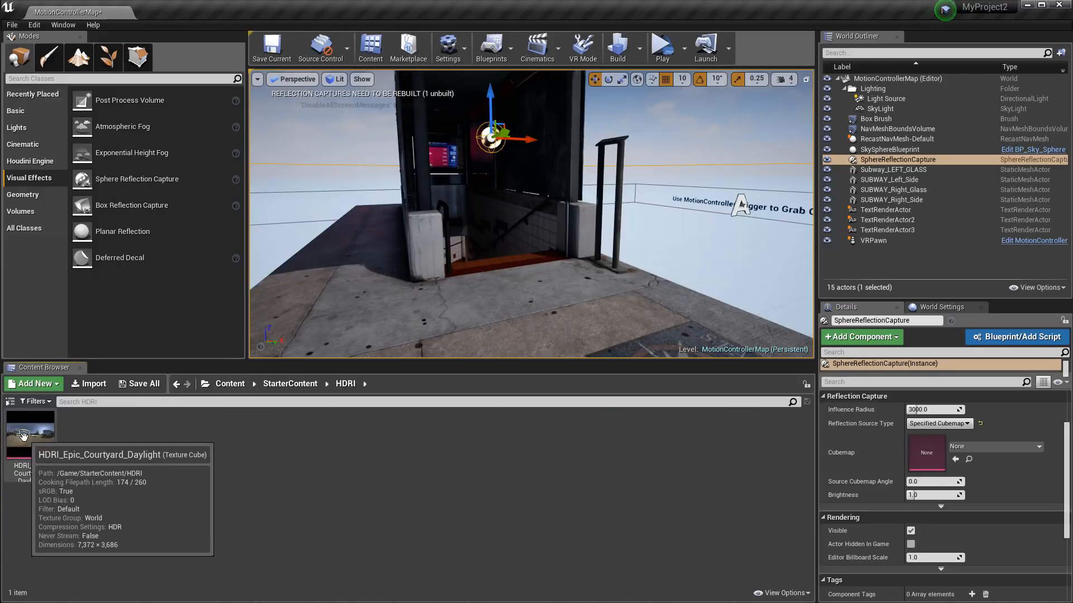
{"action": "left_click_drag", "start_coordinate": [30, 441], "coordinate": [939, 454]}
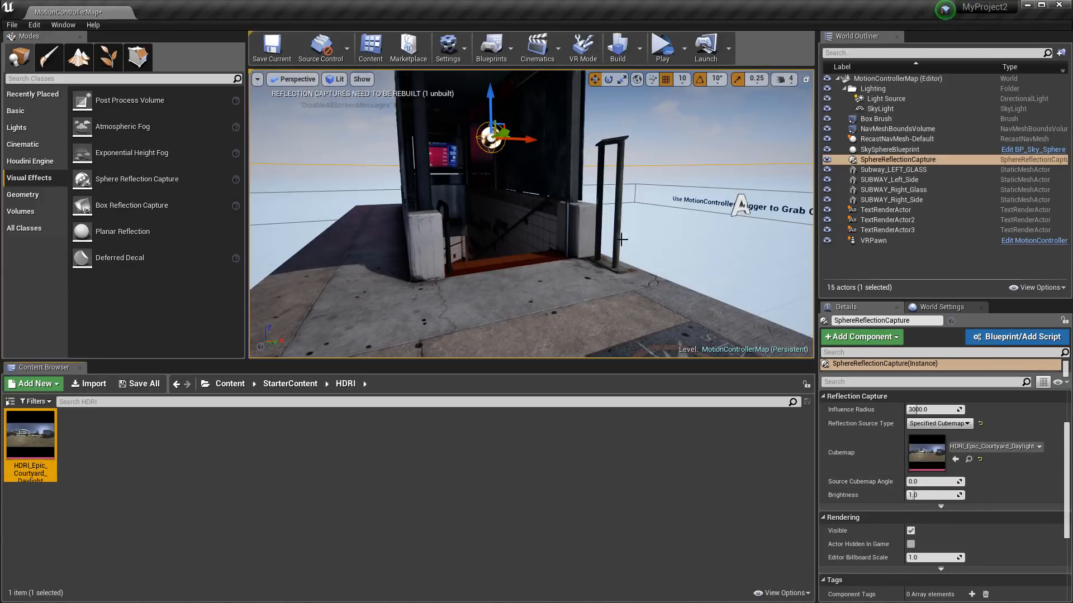
{"action": "left_click_drag", "start_coordinate": [916, 495], "coordinate": [951, 495]}
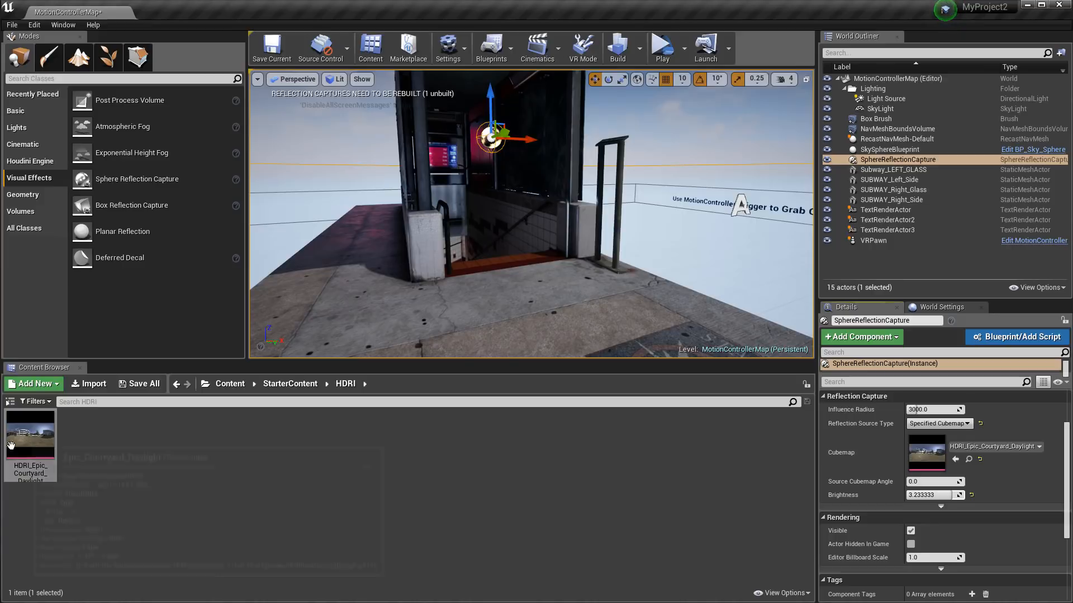
Move the sphere reflection capture to the stairway opening, on the side near the freestanding metal post.
{"action": "left_click_drag", "start_coordinate": [502, 133], "coordinate": [567, 96]}
{"action": "key", "text": "w"}
{"action": "right_click_drag", "start_coordinate": [567, 96], "coordinate": [566, 96]}
{"action": "key", "text": "s"}
{"action": "key", "text": "s"}
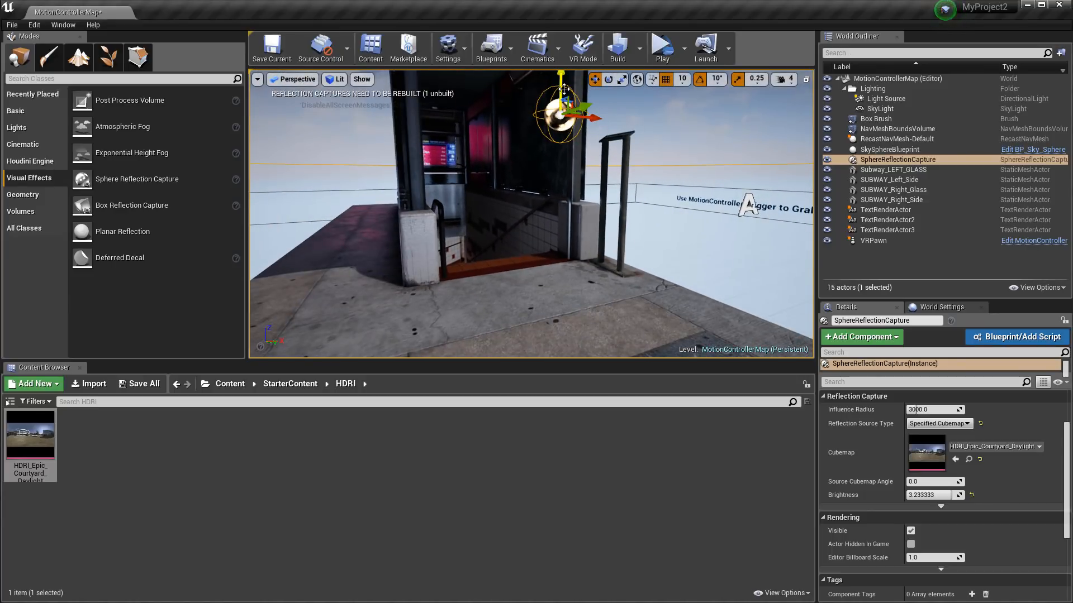
{"action": "left_click_drag", "start_coordinate": [560, 83], "coordinate": [554, 106]}
{"action": "key", "text": "a"}
{"action": "right_click_drag", "start_coordinate": [553, 106], "coordinate": [554, 106]}
{"action": "key", "text": "d"}
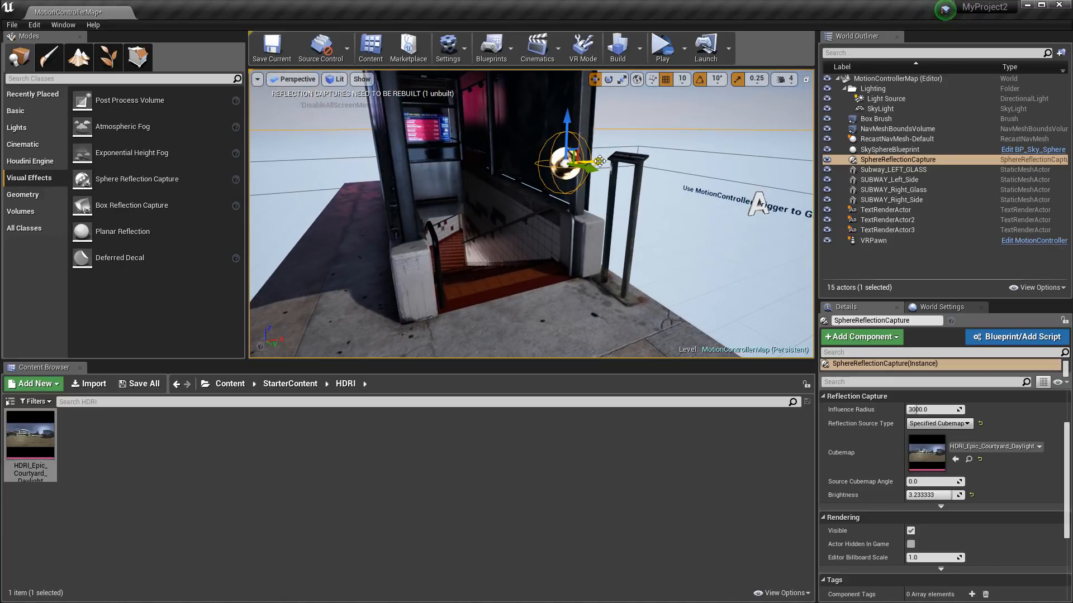
{"action": "left_click_drag", "start_coordinate": [599, 161], "coordinate": [559, 165]}
Place a Box Reflection Capture actor on the pavement in front of the subway stairs and review its extents and settings.
{"action": "scroll", "coordinate": [495, 230], "scroll_direction": "down", "scroll_amount": 6}
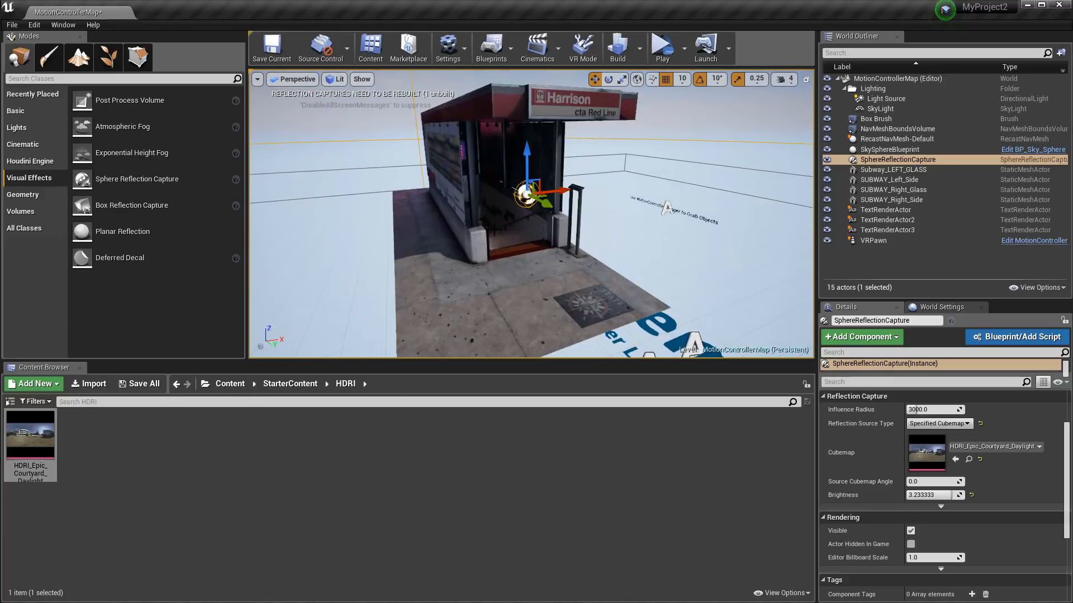
{"action": "scroll", "coordinate": [495, 230], "scroll_direction": "down", "scroll_amount": 10}
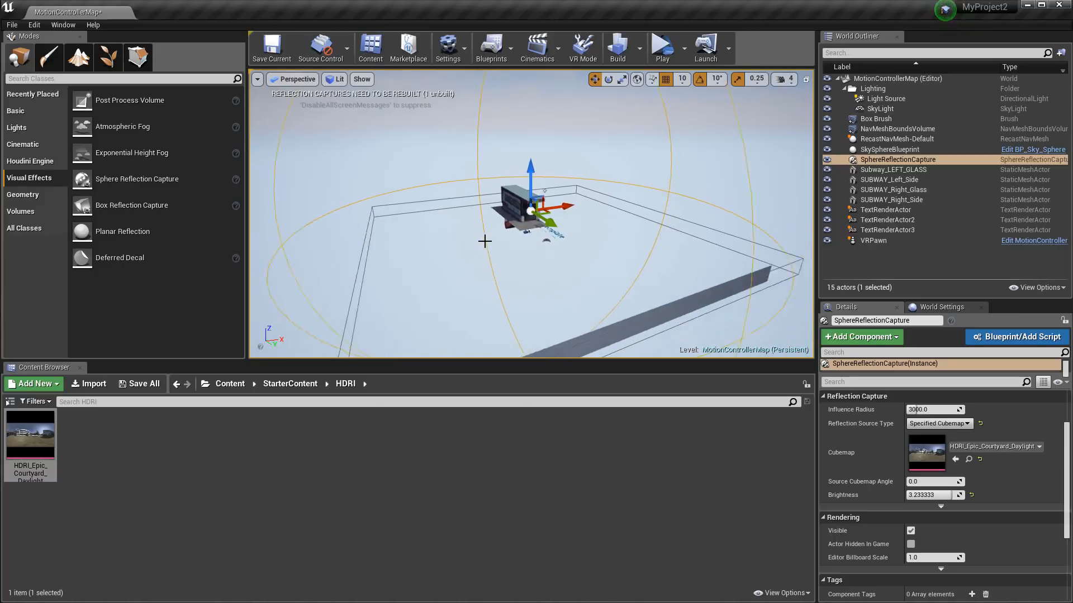
{"action": "scroll", "coordinate": [485, 241], "scroll_direction": "down", "scroll_amount": 4}
{"action": "scroll", "coordinate": [501, 190], "scroll_direction": "up", "scroll_amount": 14}
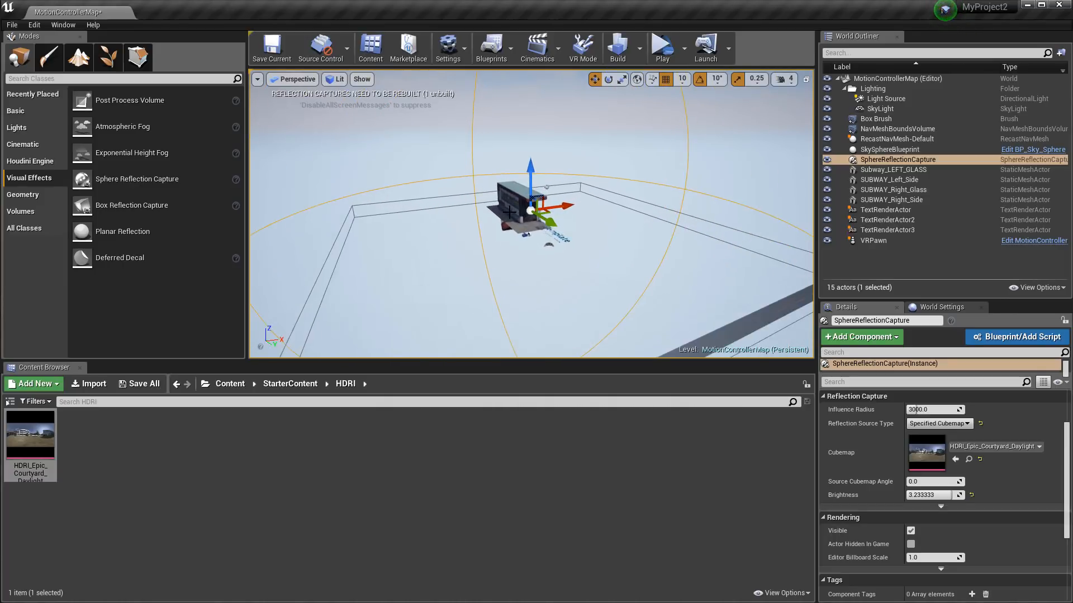
{"action": "scroll", "coordinate": [510, 210], "scroll_direction": "up", "scroll_amount": 6}
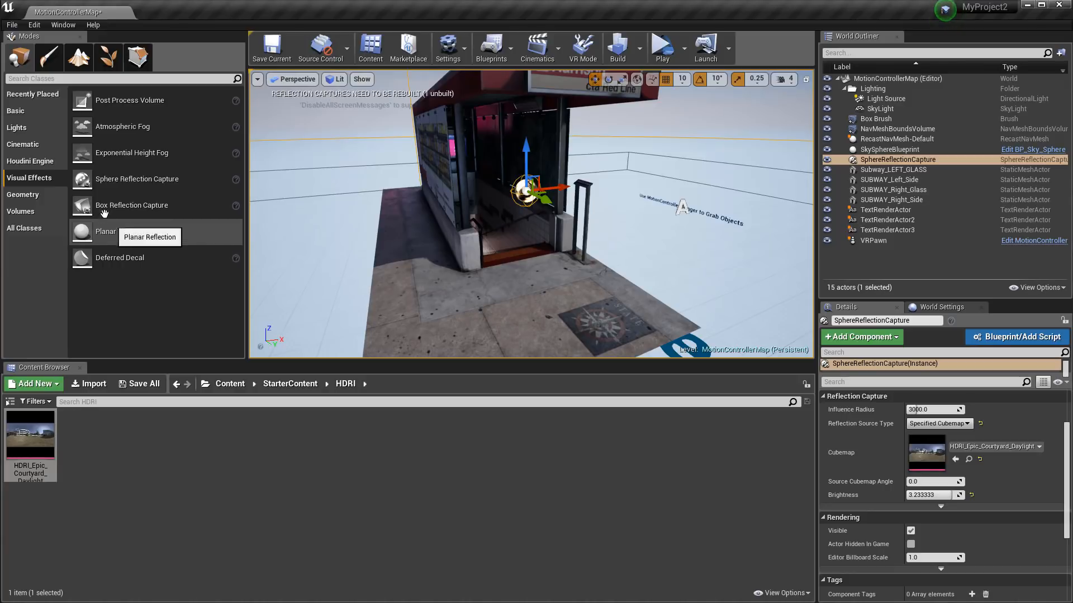
{"action": "left_click_drag", "start_coordinate": [84, 208], "coordinate": [531, 291]}
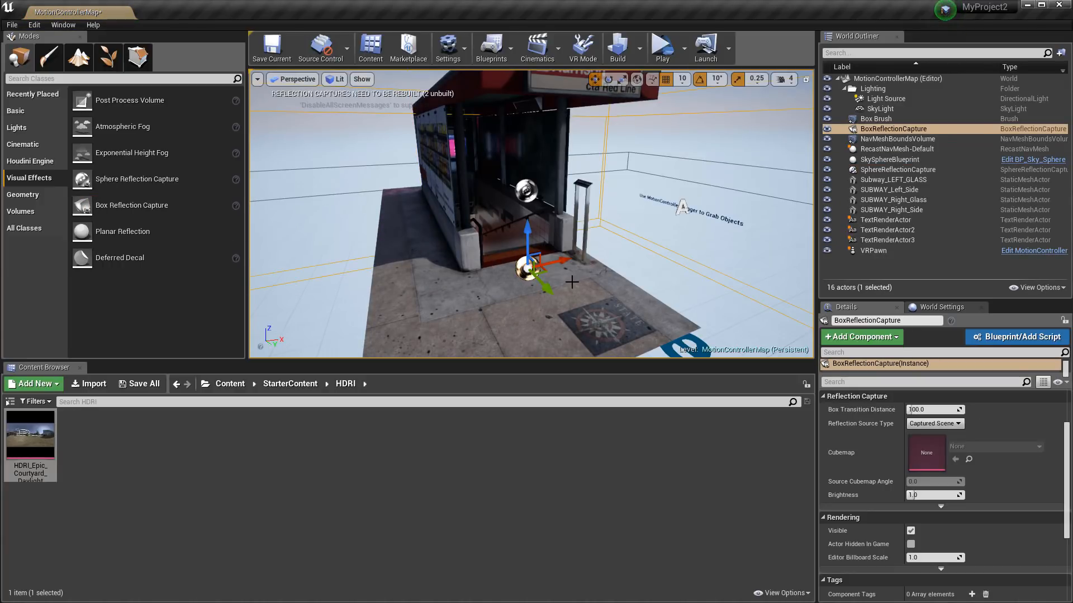
{"action": "right_click_drag", "start_coordinate": [615, 193], "coordinate": [531, 197], "text": "alt"}
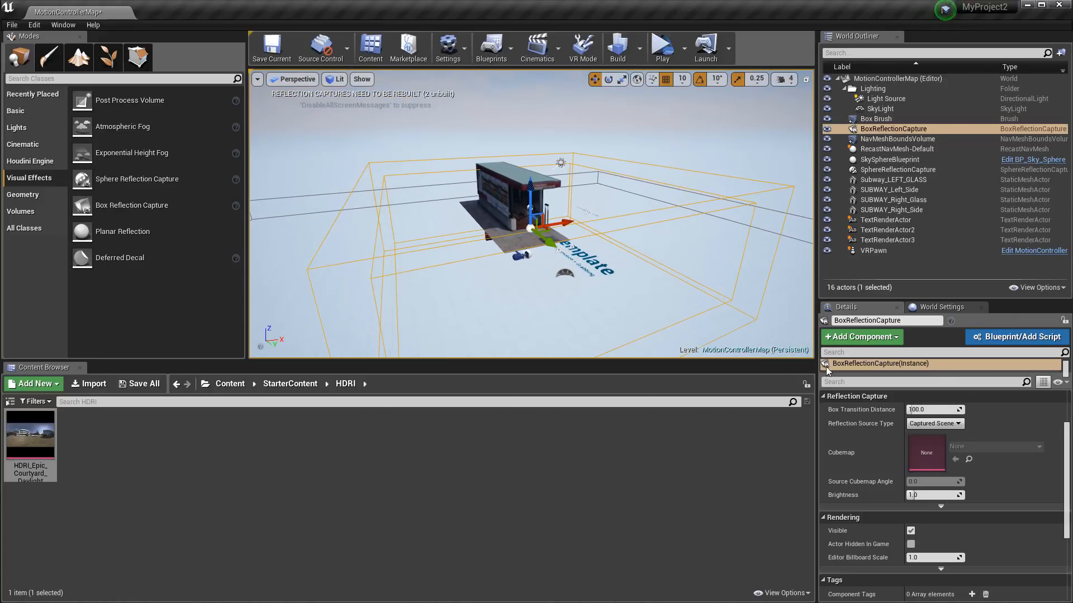
{"action": "scroll", "coordinate": [971, 498], "scroll_direction": "down", "scroll_amount": 4}
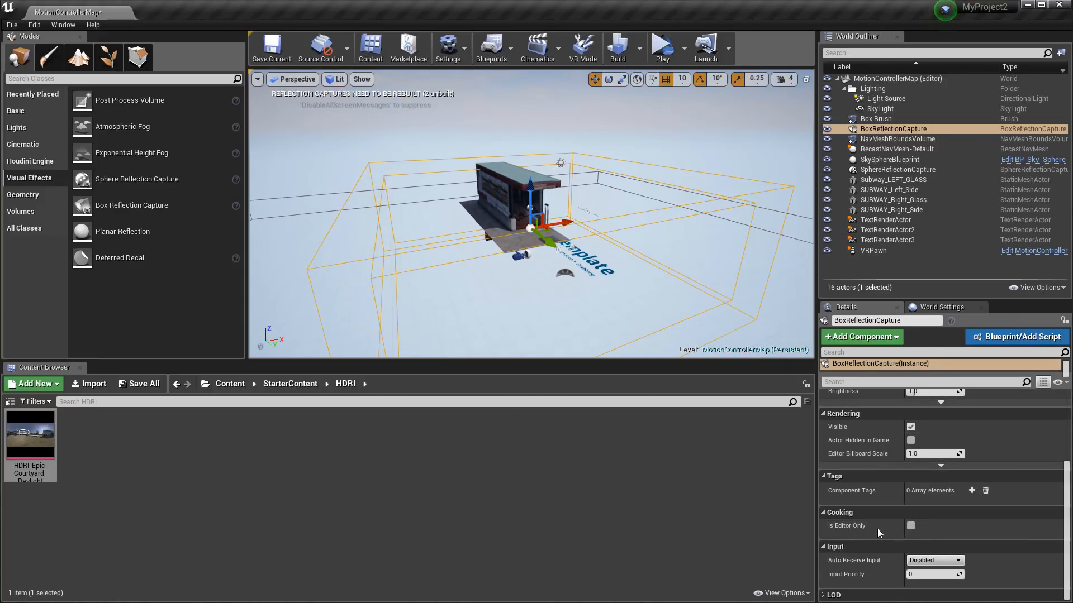
Center the box reflection capture on the subway entrance at about -80, -780, 260 and set its box transition distance to about 39.06.
{"action": "left_click_drag", "start_coordinate": [545, 246], "coordinate": [519, 223]}
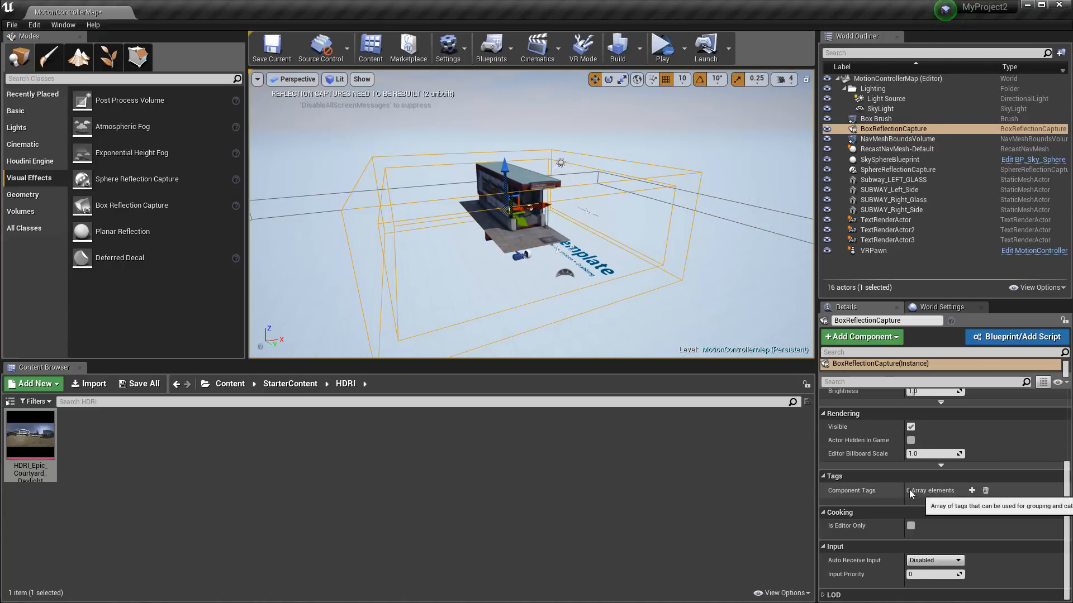
{"action": "scroll", "coordinate": [899, 478], "scroll_direction": "up", "scroll_amount": 3}
{"action": "scroll", "coordinate": [897, 479], "scroll_direction": "up", "scroll_amount": 1}
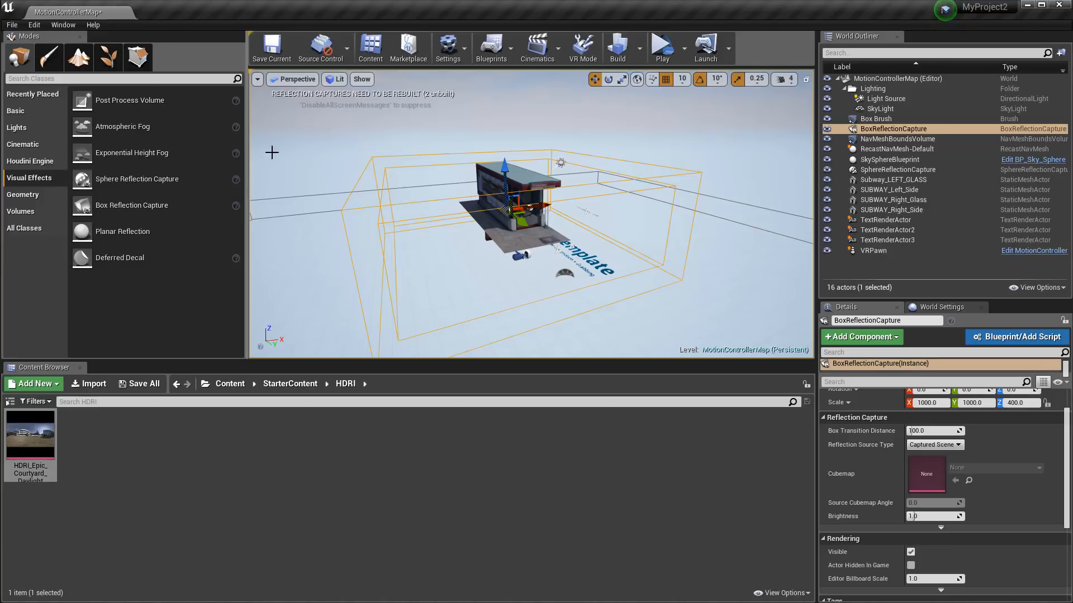
{"action": "key", "text": "e"}
{"action": "key", "text": "r"}
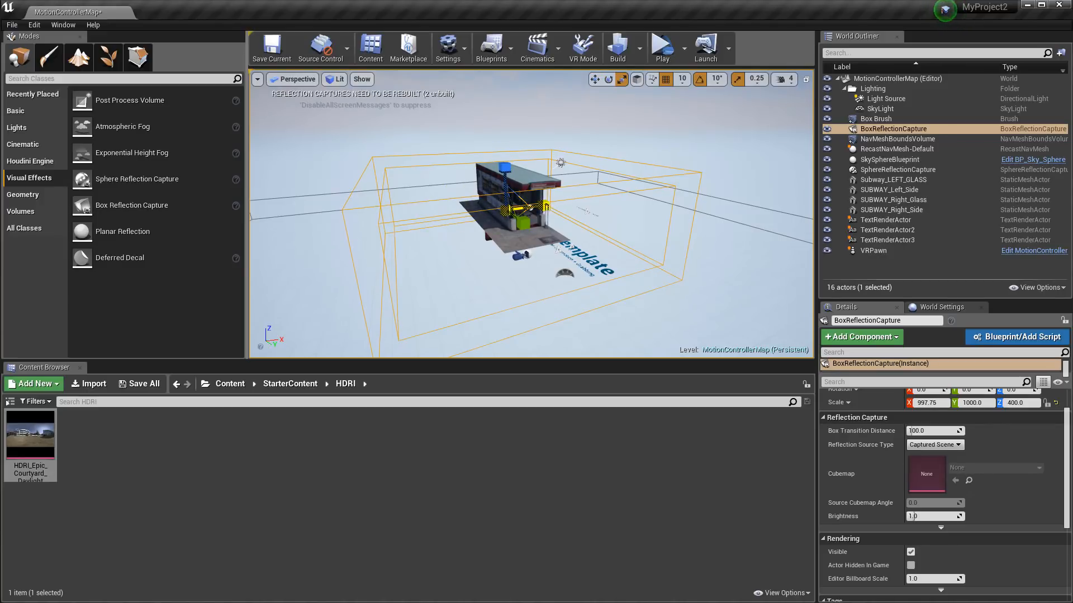
{"action": "left_click_drag", "start_coordinate": [546, 206], "coordinate": [543, 208]}
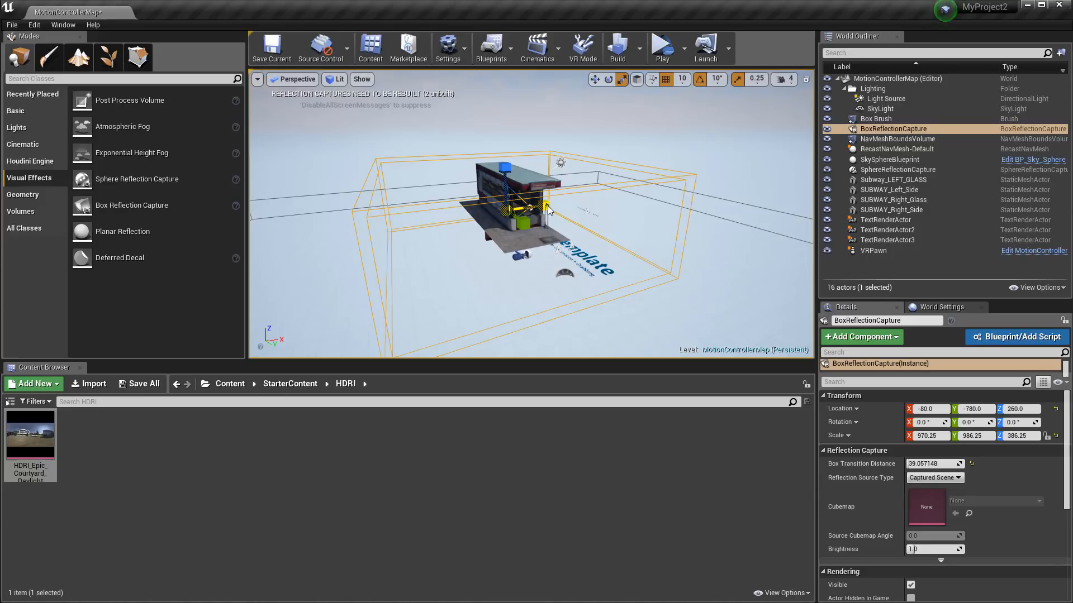
Shrink the box reflection capture toward the building's width and height, with scale X 164 and Z about 222.25.
{"action": "left_click_drag", "start_coordinate": [545, 207], "coordinate": [643, 155]}
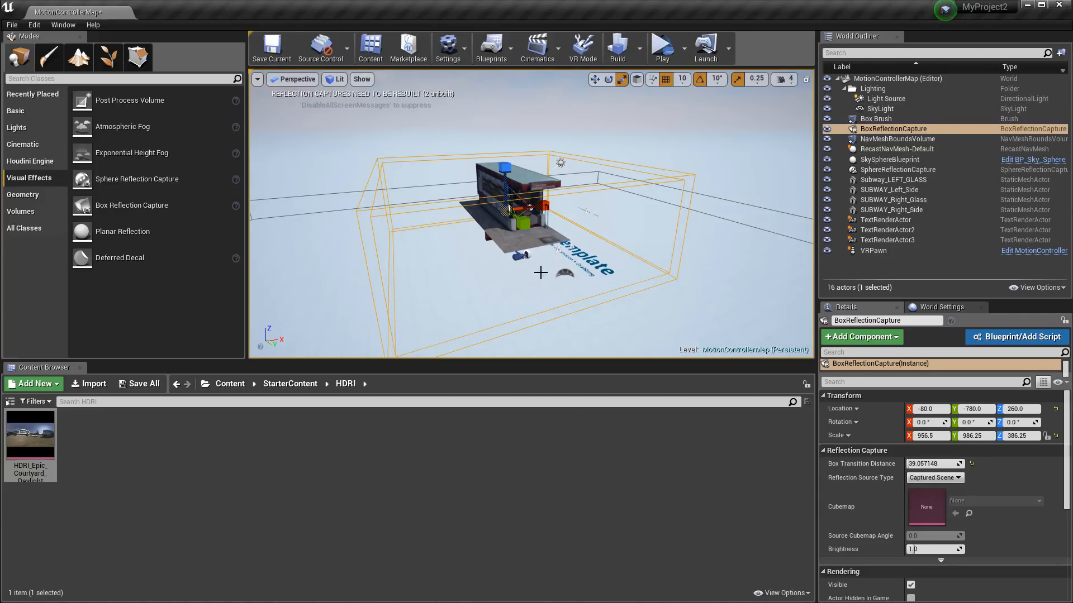
{"action": "left_click_drag", "start_coordinate": [541, 273], "coordinate": [495, 318], "text": "alt"}
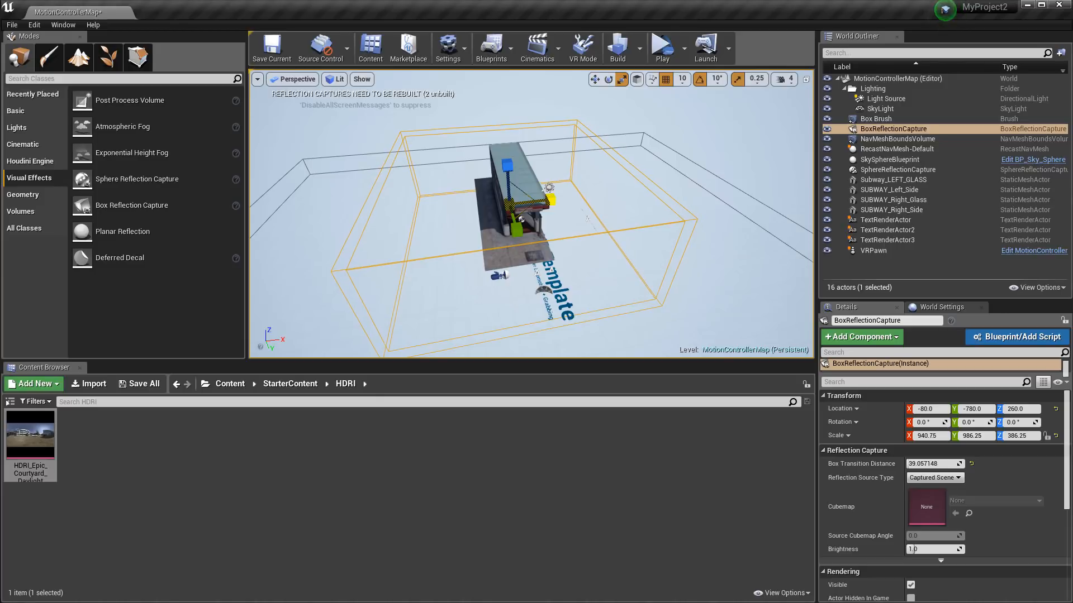
{"action": "mouse_move", "coordinate": [539, 200]}
{"action": "left_mouse_down"}
{"action": "mouse_move", "coordinate": [520, 209]}
{"action": "mouse_move", "coordinate": [534, 211]}
{"action": "left_mouse_up"}
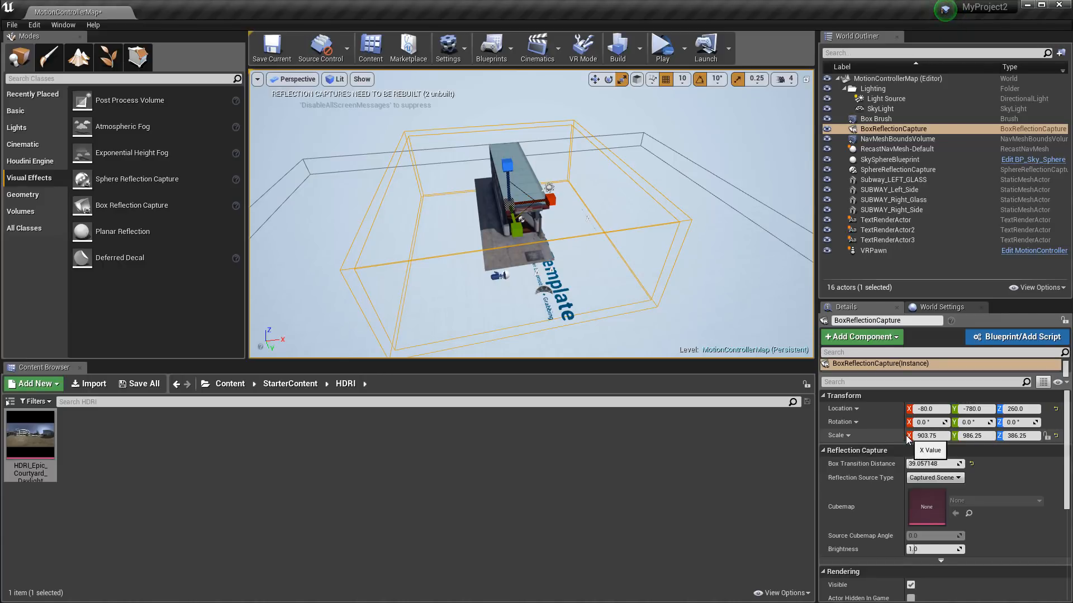
{"action": "left_click_drag", "start_coordinate": [904, 436], "coordinate": [904, 435]}
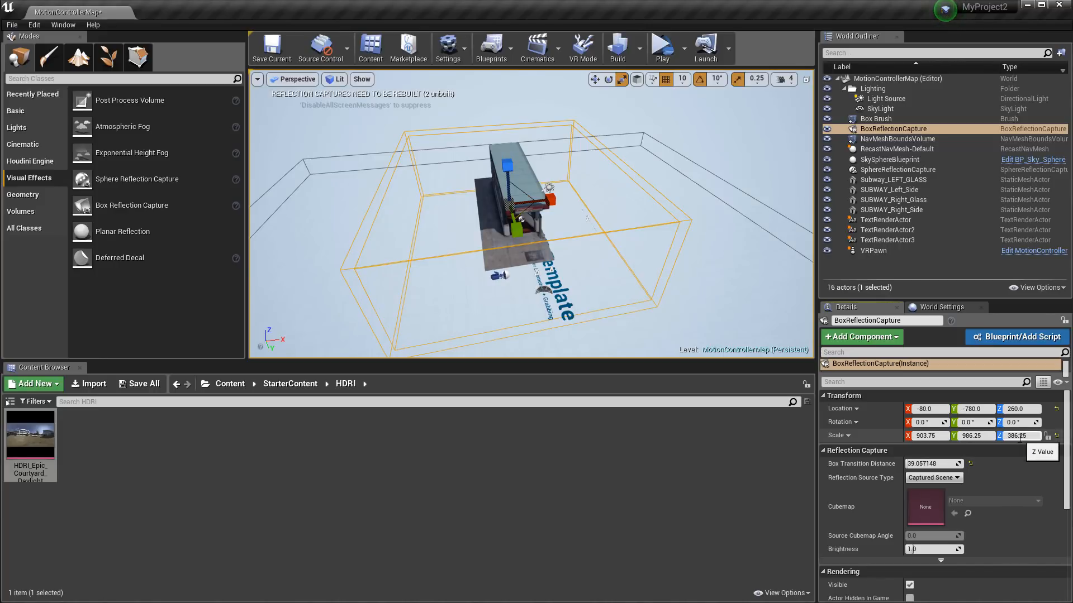
{"action": "left_click", "coordinate": [1001, 438]}
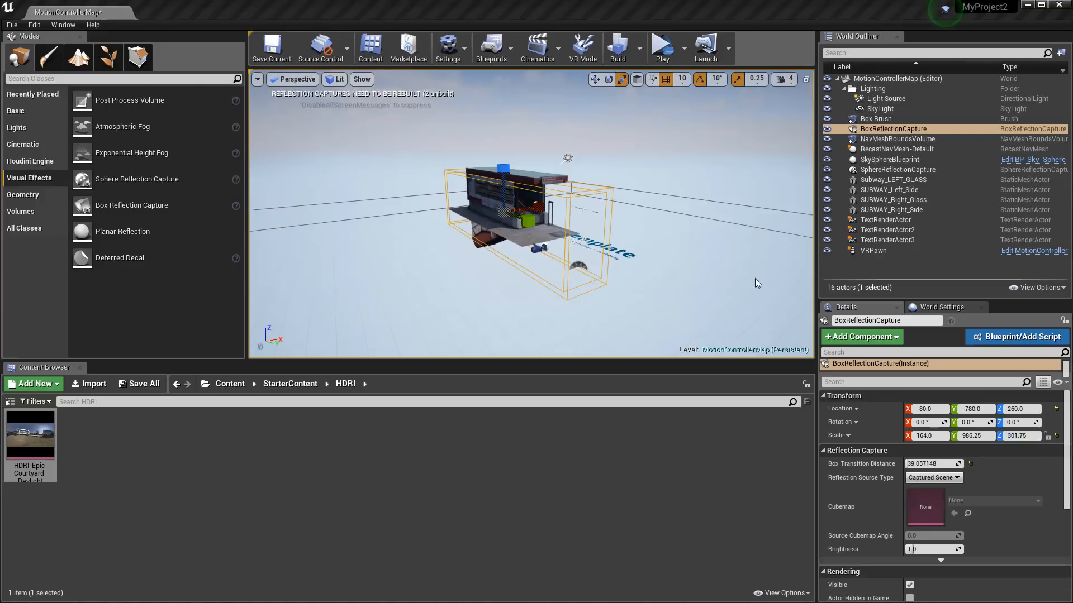
{"action": "left_click_drag", "start_coordinate": [504, 180], "coordinate": [506, 192]}
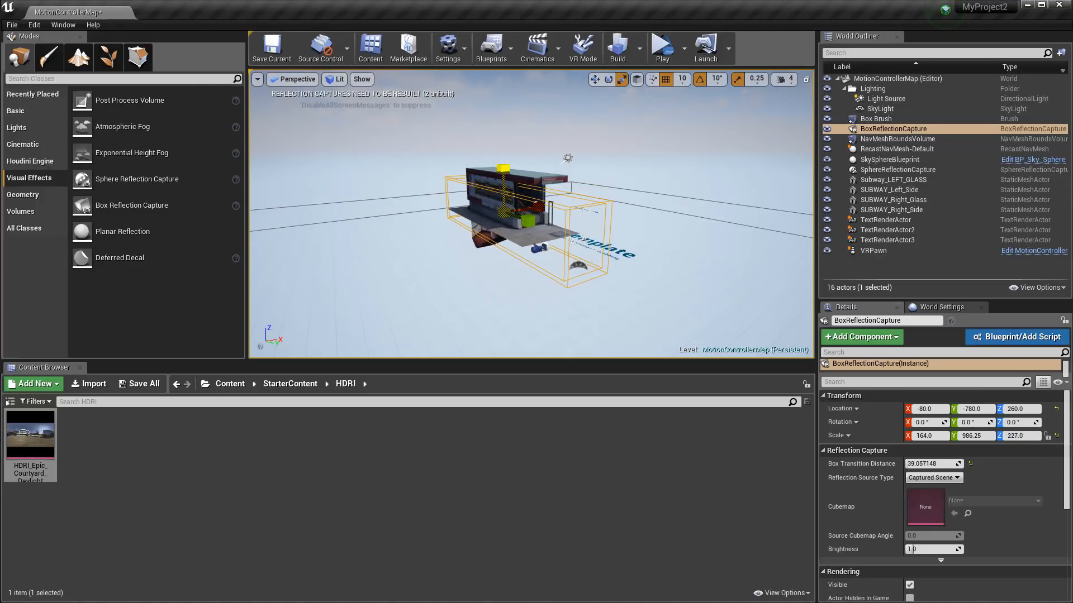
Shorten the box reflection capture to the building's length with scale Y about 408.75, and narrow it to X 150.
{"action": "left_click_drag", "start_coordinate": [485, 267], "coordinate": [554, 313], "text": "alt"}
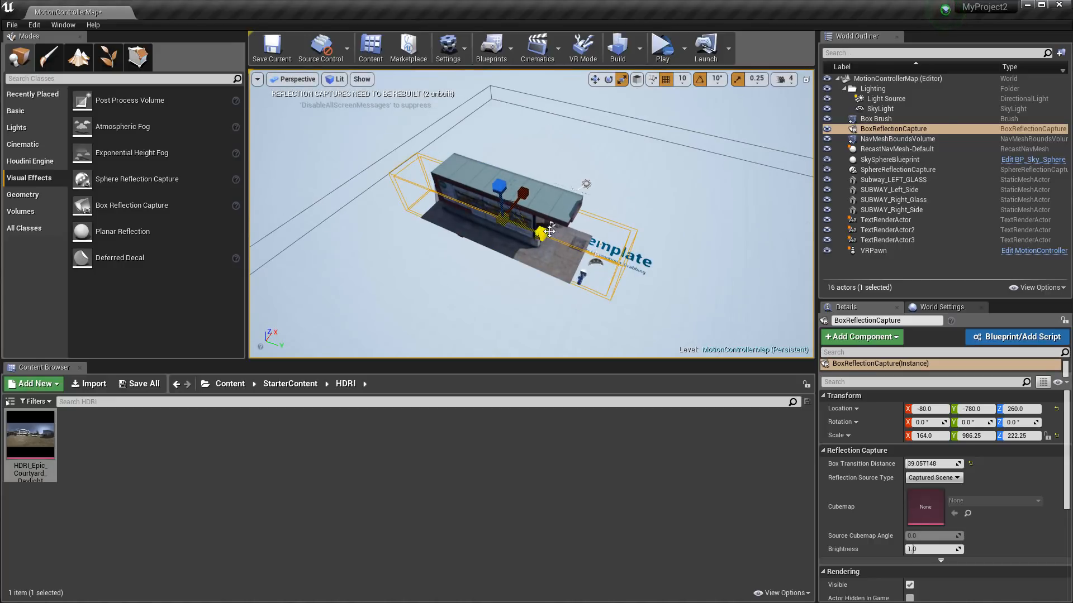
{"action": "left_click_drag", "start_coordinate": [551, 223], "coordinate": [551, 224]}
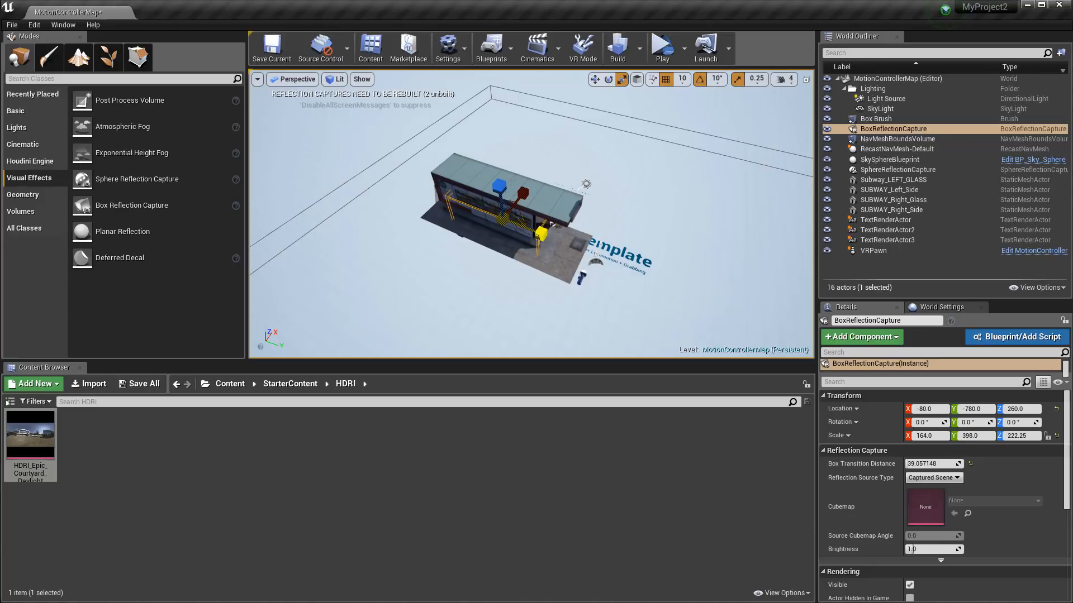
{"action": "left_click_drag", "start_coordinate": [541, 233], "coordinate": [540, 233]}
{"action": "right_click_drag", "start_coordinate": [458, 152], "coordinate": [397, 154]}
{"action": "right_click_drag", "start_coordinate": [561, 199], "coordinate": [550, 170]}
{"action": "left_click_drag", "start_coordinate": [515, 195], "coordinate": [505, 195]}
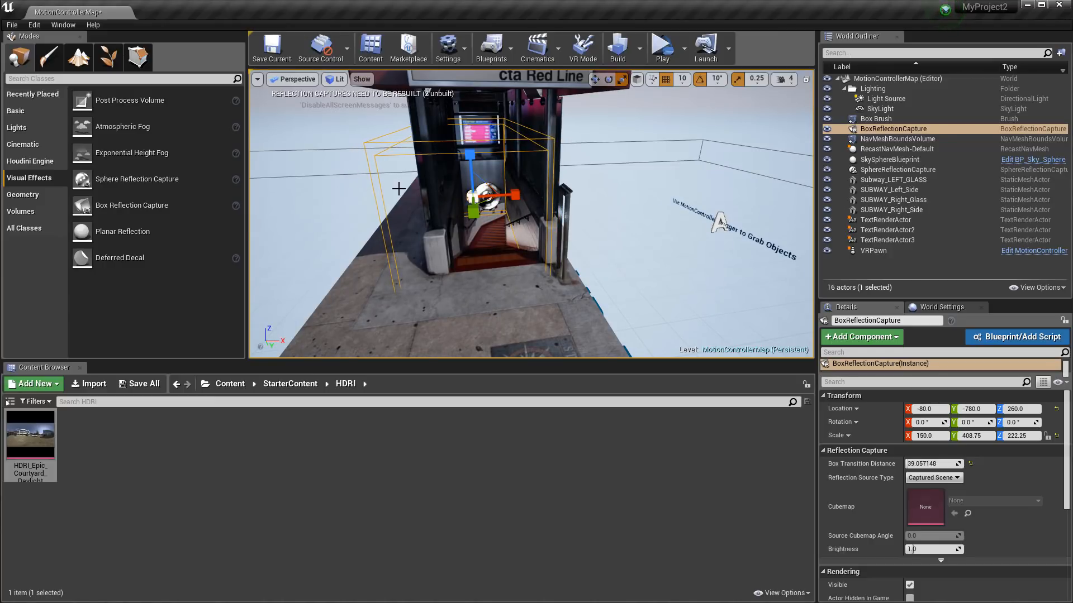
Lower the box reflection capture into the stairwell at about X -40, Z 160, and narrow its X scale to 118.
{"action": "key", "text": "e"}
{"action": "key", "text": "w"}
{"action": "left_click_drag", "start_coordinate": [499, 194], "coordinate": [531, 195]}
{"action": "left_click_drag", "start_coordinate": [538, 292], "coordinate": [605, 296], "text": "alt"}
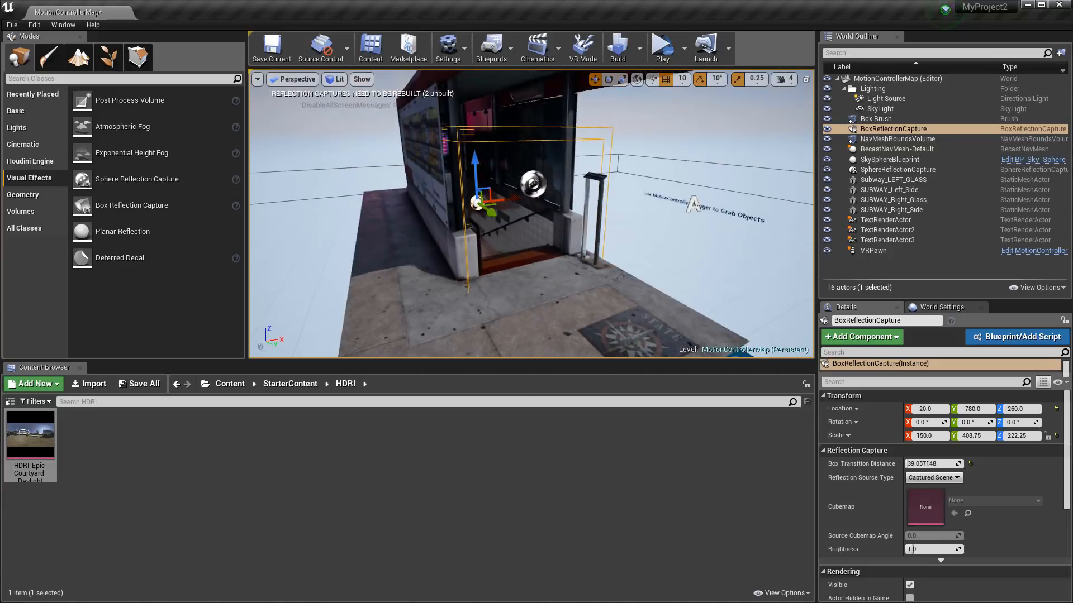
{"action": "right_click_drag", "start_coordinate": [606, 296], "coordinate": [650, 296], "text": "alt"}
{"action": "left_click_drag", "start_coordinate": [650, 296], "coordinate": [628, 291], "text": "alt"}
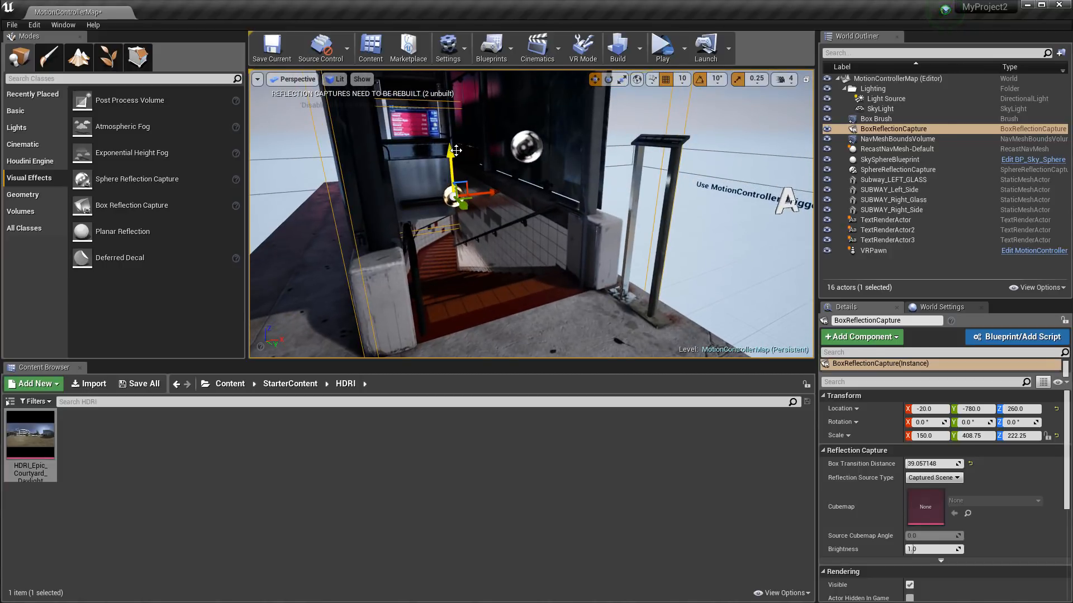
{"action": "left_click_drag", "start_coordinate": [456, 150], "coordinate": [474, 196]}
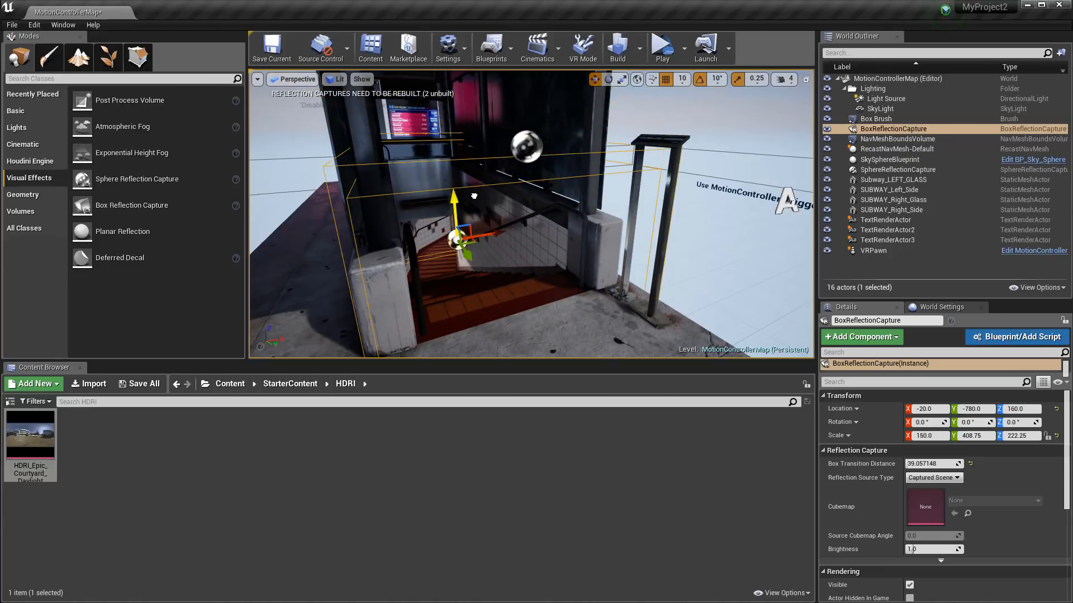
{"action": "right_click_drag", "start_coordinate": [561, 249], "coordinate": [523, 269]}
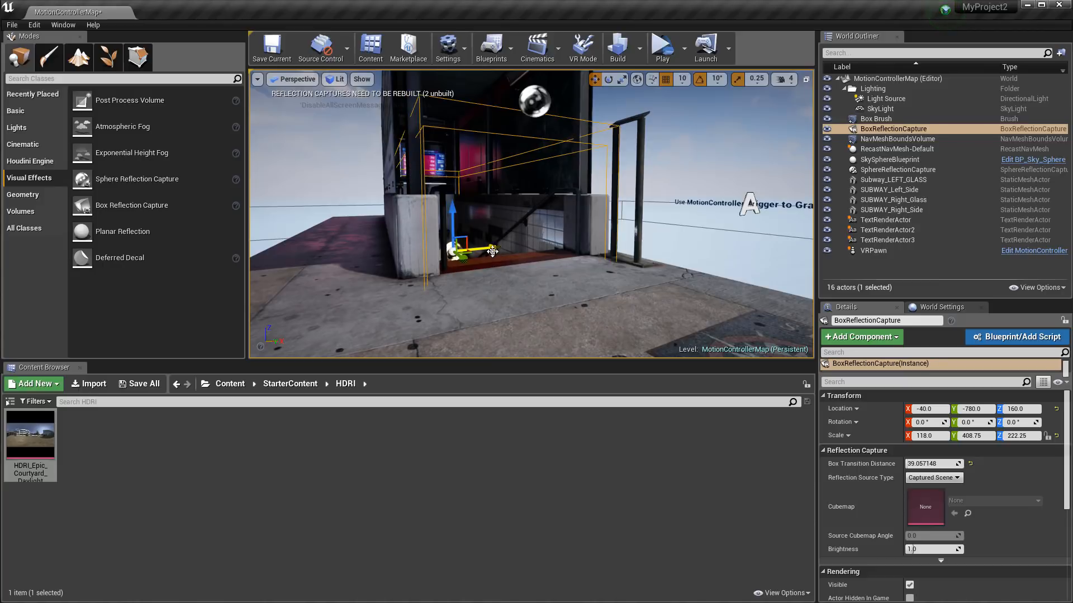
Duplicate the stairwell's box reflection capture and place the copy slightly offset at about -30, -770, 160.
{"action": "left_click_drag", "start_coordinate": [492, 252], "coordinate": [494, 284], "text": "alt"}
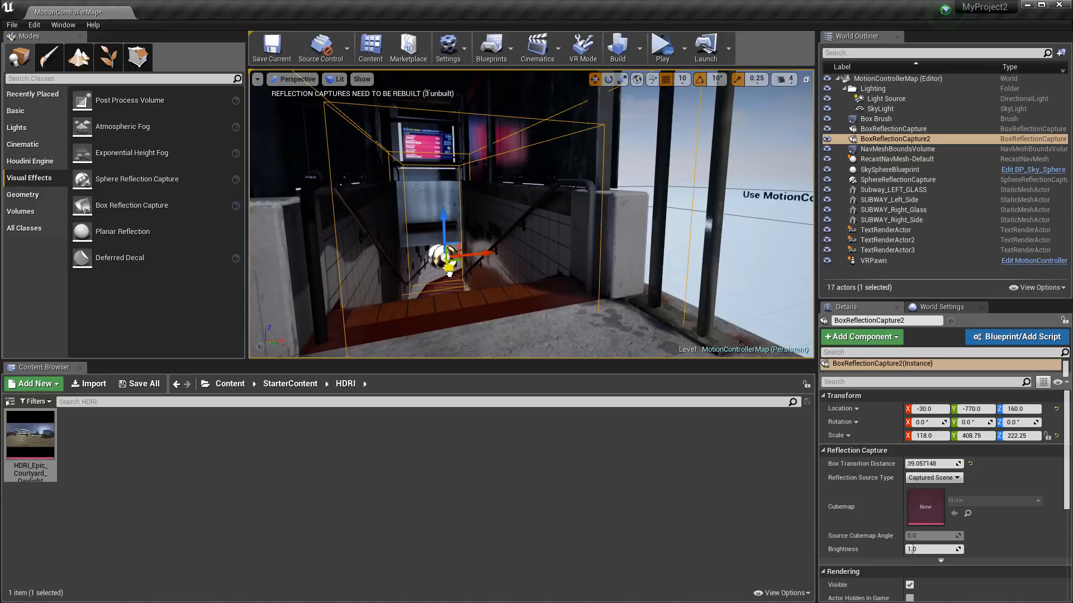
{"action": "key", "text": "w"}
{"action": "right_click_drag", "start_coordinate": [444, 245], "coordinate": [471, 236]}
{"action": "key", "text": "s"}
{"action": "key", "text": "w"}
{"action": "key", "text": "s"}
{"action": "key", "text": "w"}
{"action": "right_click_drag", "start_coordinate": [538, 229], "coordinate": [538, 229]}
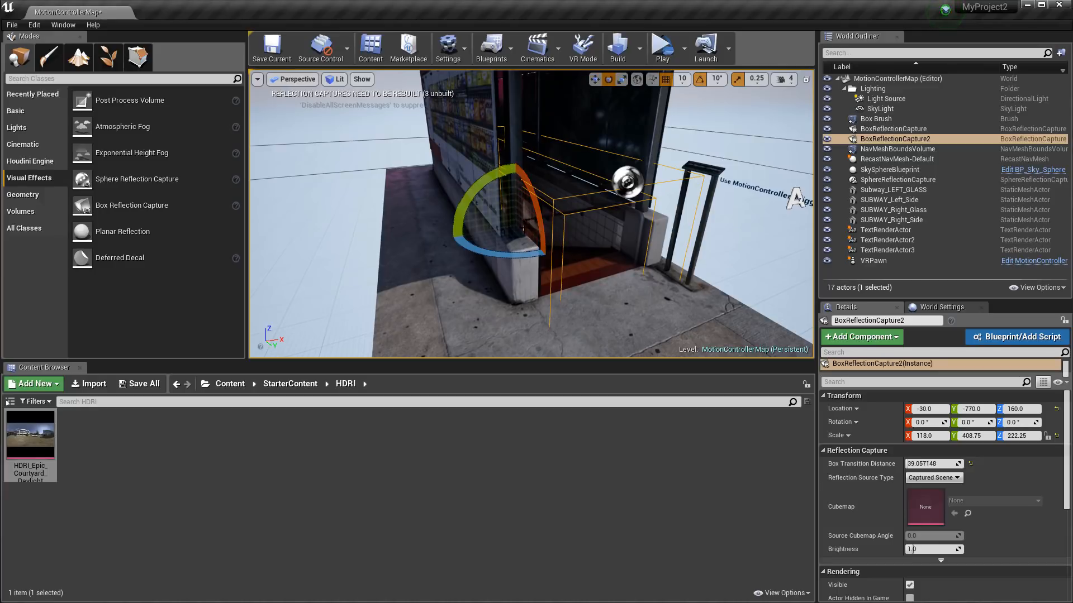
Enlarge the duplicated box reflection capture around the entrance to a scale of about 294, 584.75, 408.25.
{"action": "left_click_drag", "start_coordinate": [517, 224], "coordinate": [509, 203]}
{"action": "right_click_drag", "start_coordinate": [619, 283], "coordinate": [564, 284], "text": "alt"}
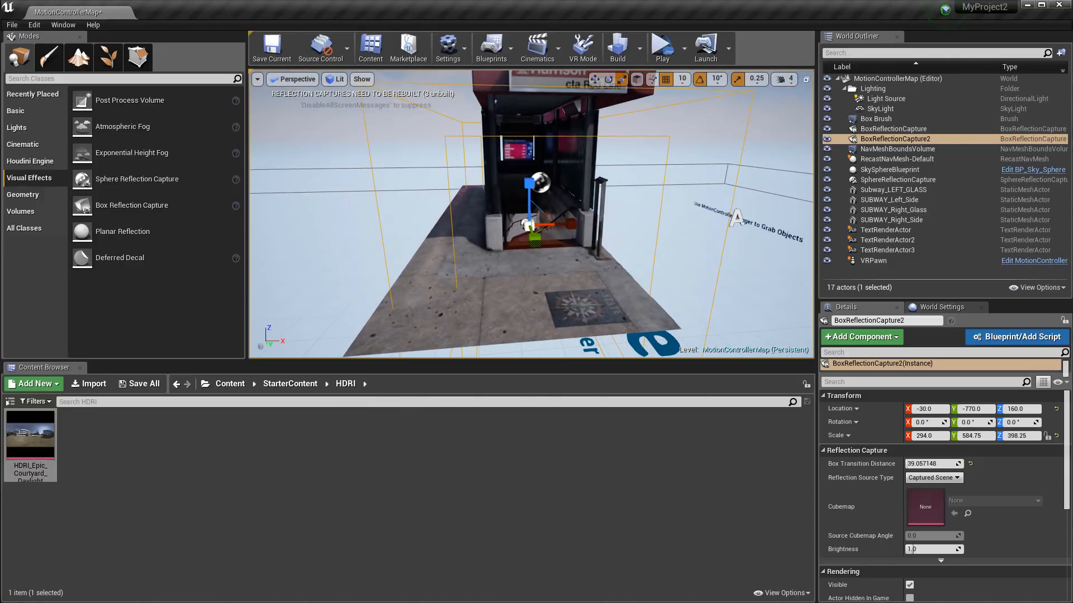
{"action": "left_click_drag", "start_coordinate": [528, 183], "coordinate": [528, 177]}
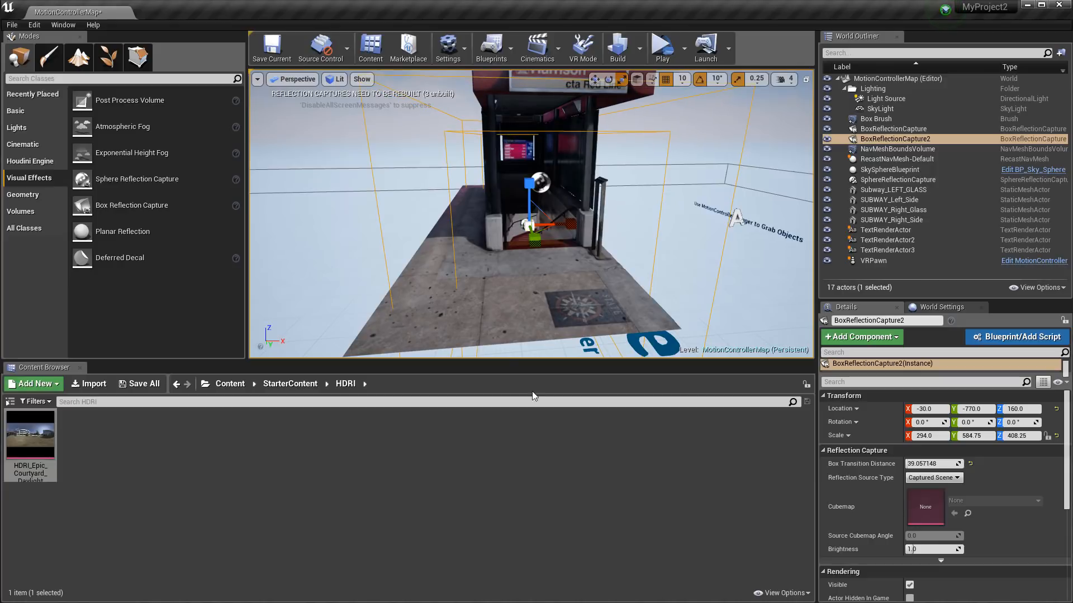
{"action": "left_click_drag", "start_coordinate": [407, 180], "coordinate": [483, 194], "text": "alt"}
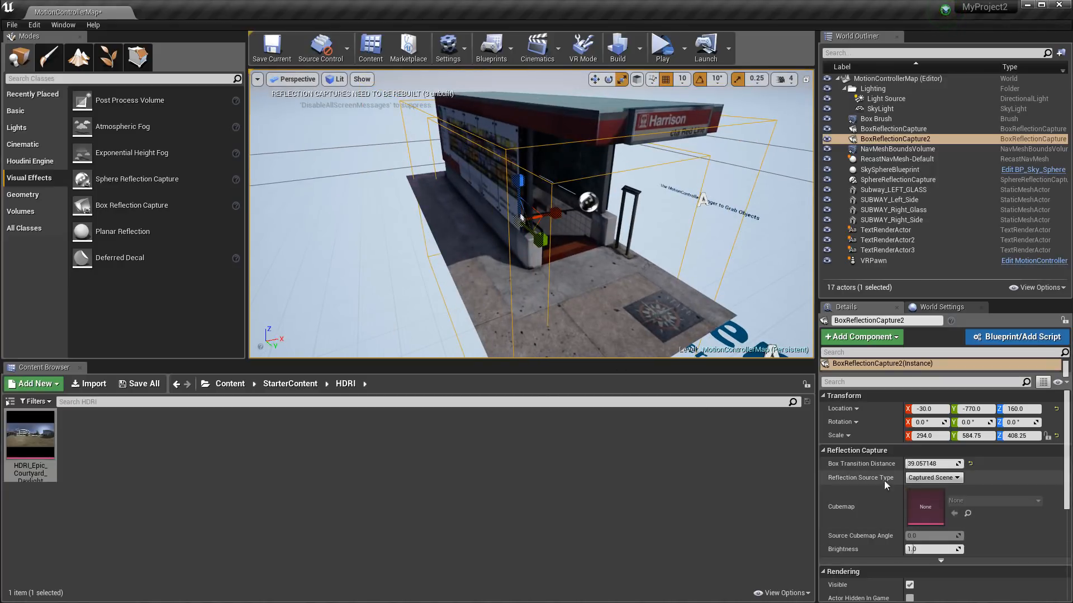
{"action": "left_click_drag", "start_coordinate": [580, 231], "coordinate": [545, 221], "text": "alt"}
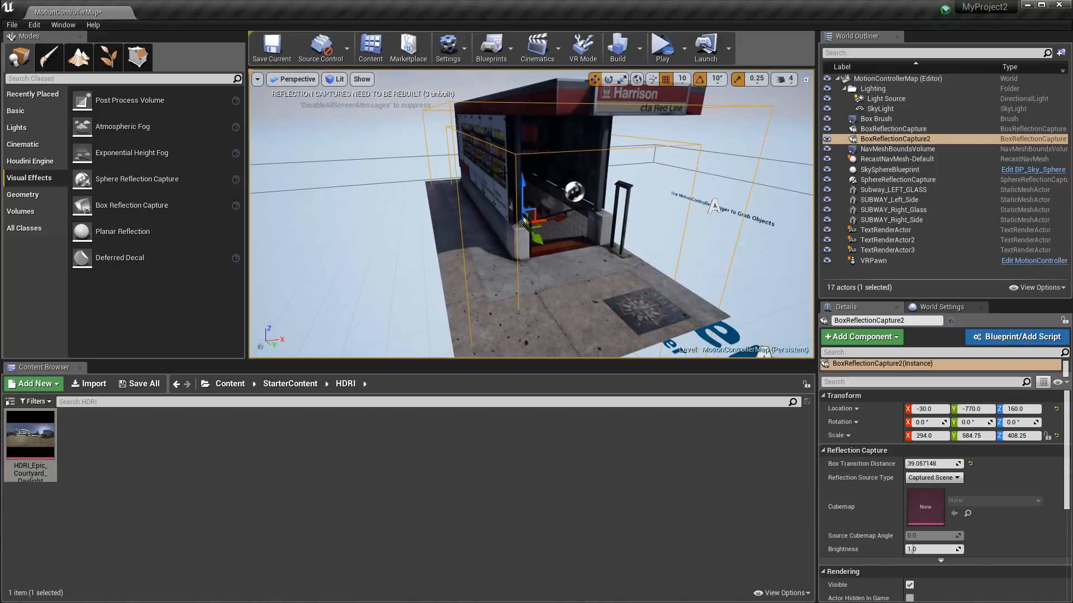
Raise the duplicated box reflection capture to Z 280 and lengthen its Y scale to about 690.5.
{"action": "left_click_drag", "start_coordinate": [523, 179], "coordinate": [523, 142]}
{"action": "left_click_drag", "start_coordinate": [540, 185], "coordinate": [491, 287], "text": "alt"}
{"action": "key", "text": "e"}
{"action": "key", "text": "r"}
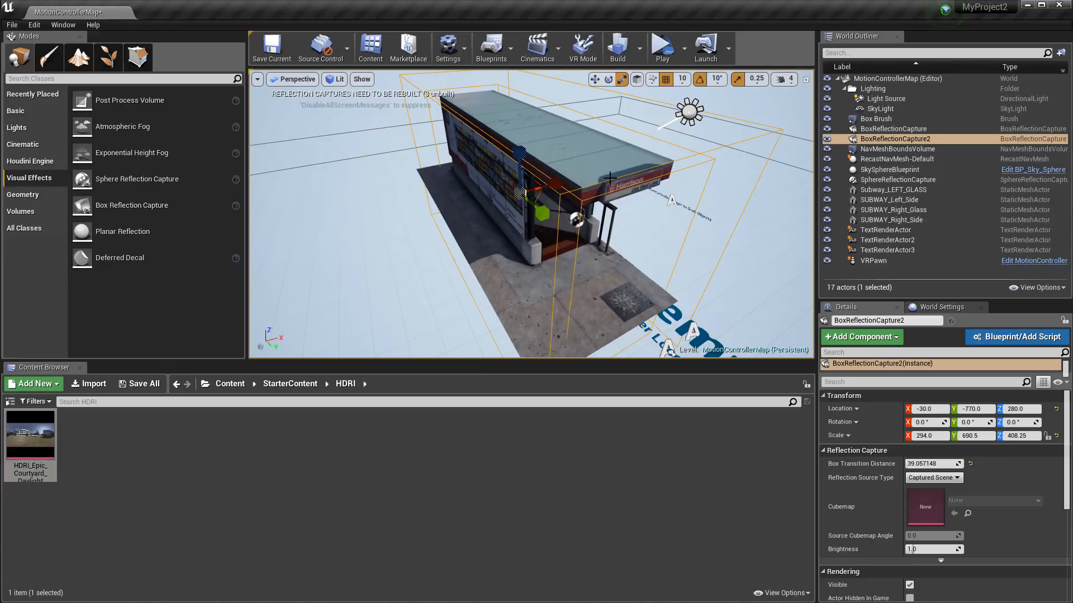
Examine the reflections on the subway entrance from outside and down inside the tiled stairwell.
{"action": "left_click", "coordinate": [353, 262]}
{"action": "key", "text": "d"}
{"action": "right_click_drag", "start_coordinate": [354, 262], "coordinate": [324, 244]}
{"action": "key", "text": "w"}
{"action": "key", "text": "s"}
{"action": "key", "text": "s"}
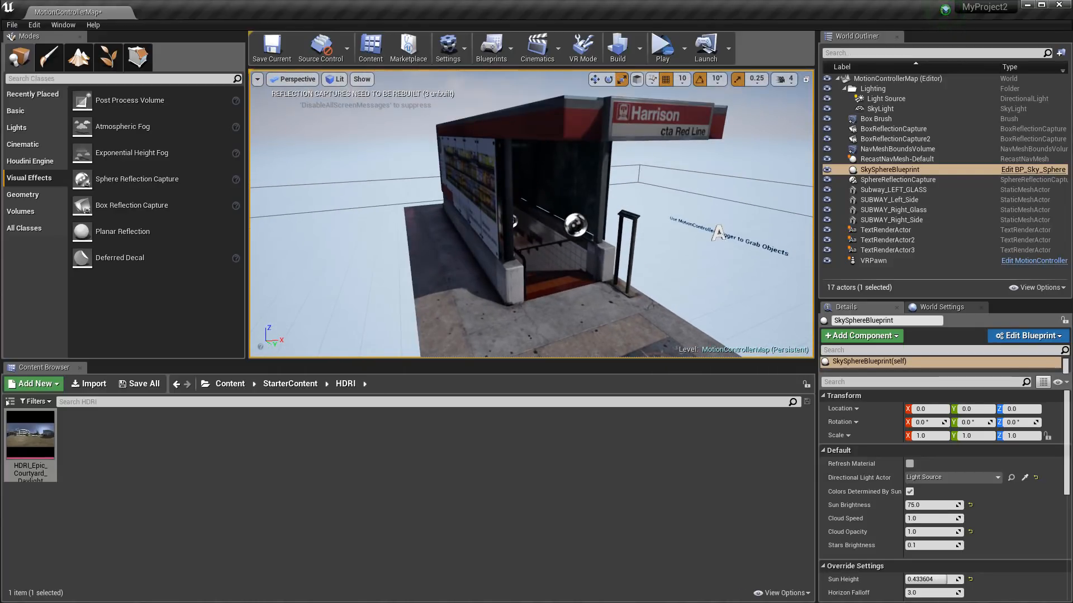
{"action": "right_click_drag", "start_coordinate": [596, 335], "coordinate": [392, 243]}
{"action": "key", "text": "w"}
{"action": "key", "text": "s"}
{"action": "key", "text": "d"}
{"action": "key", "text": "d"}
{"action": "key", "text": "s"}
{"action": "key", "text": "w"}
{"action": "key", "text": "a"}
{"action": "key", "text": "w"}
{"action": "key", "text": "s"}
{"action": "key", "text": "w"}
{"action": "key", "text": "s"}
{"action": "key", "text": "a"}
{"action": "key", "text": "w"}
{"action": "key", "text": "s"}
{"action": "key", "text": "w"}
{"action": "key", "text": "w"}
{"action": "key", "text": "s"}
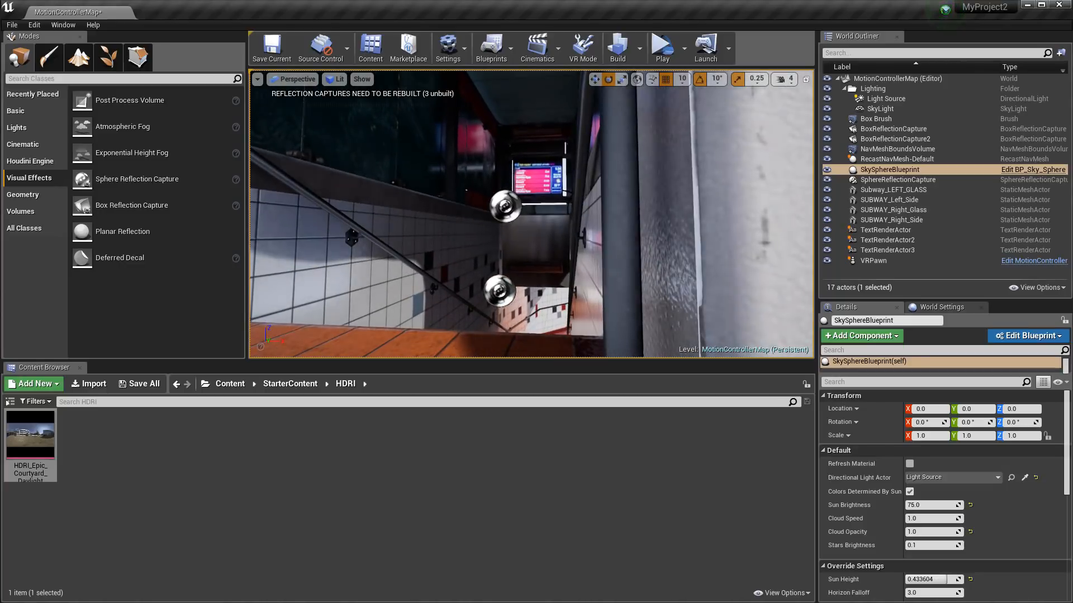
{"action": "key", "text": "s"}
{"action": "right_click_drag", "start_coordinate": [479, 253], "coordinate": [530, 281]}
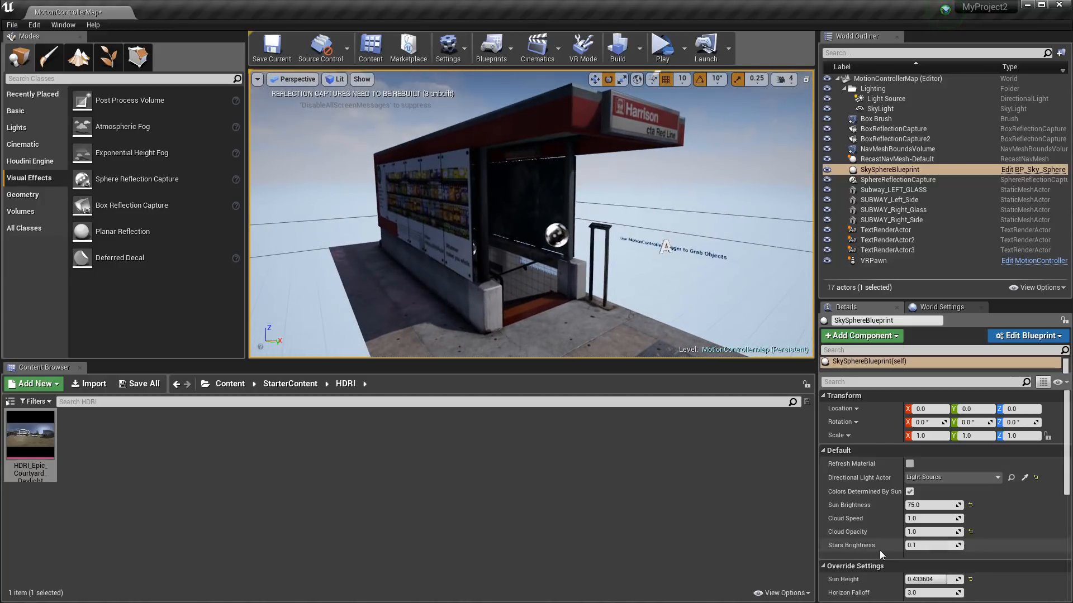
Save the level and launch it in VR Preview.
{"action": "key", "text": "ctrl+s"}
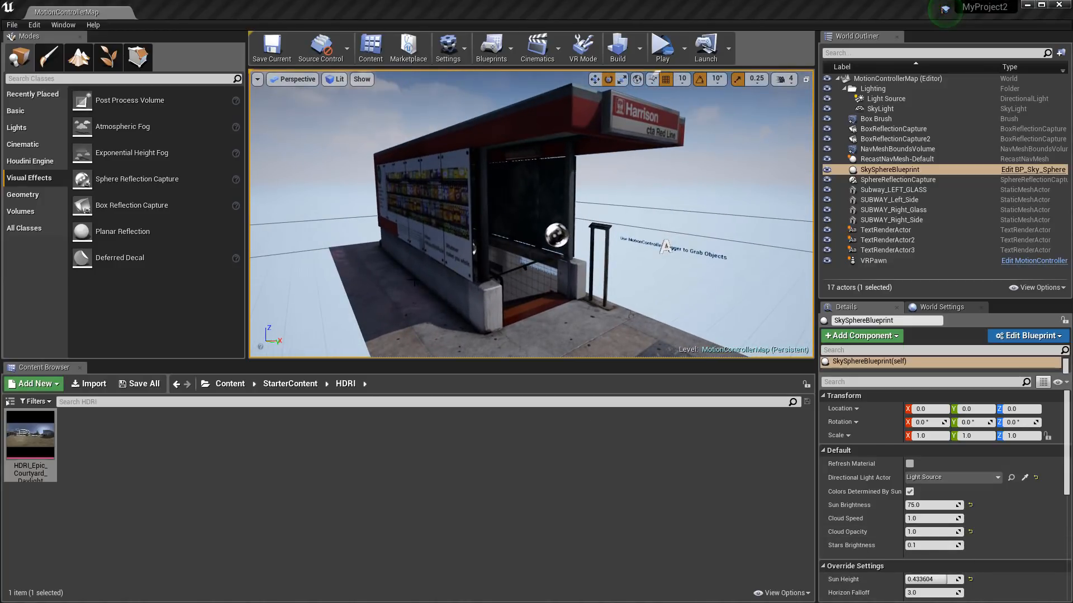
{"action": "right_click_drag", "start_coordinate": [422, 224], "coordinate": [408, 224]}
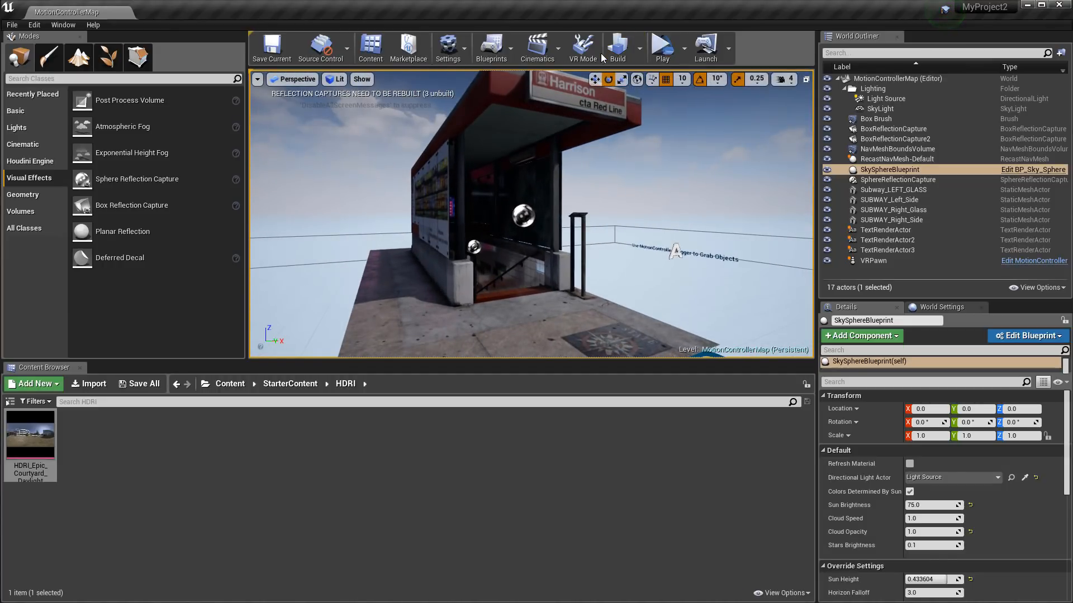
{"action": "left_click", "coordinate": [684, 52]}
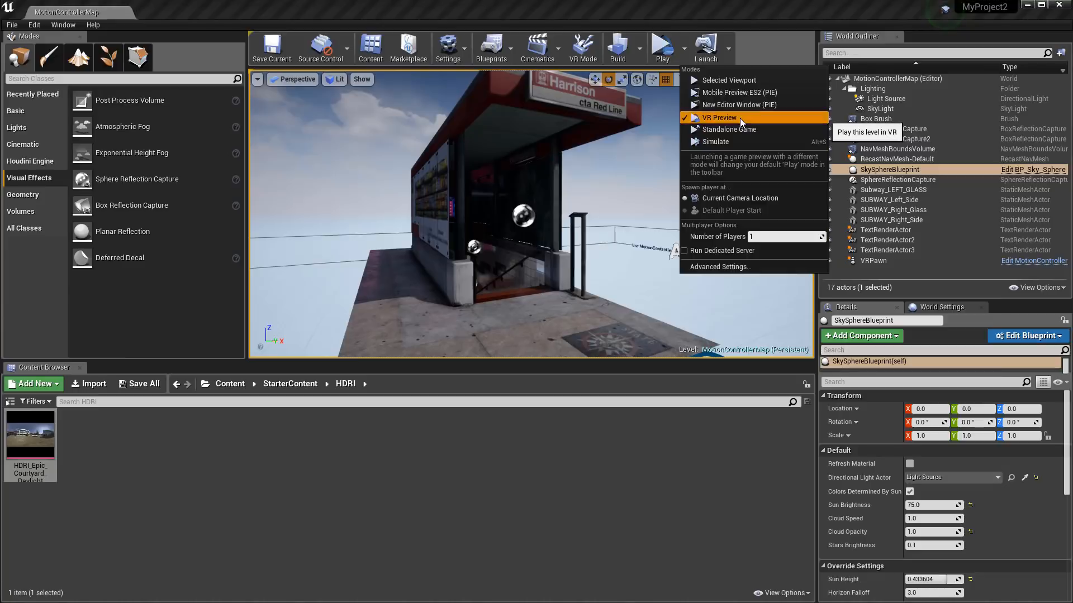
{"action": "left_click", "coordinate": [739, 118]}
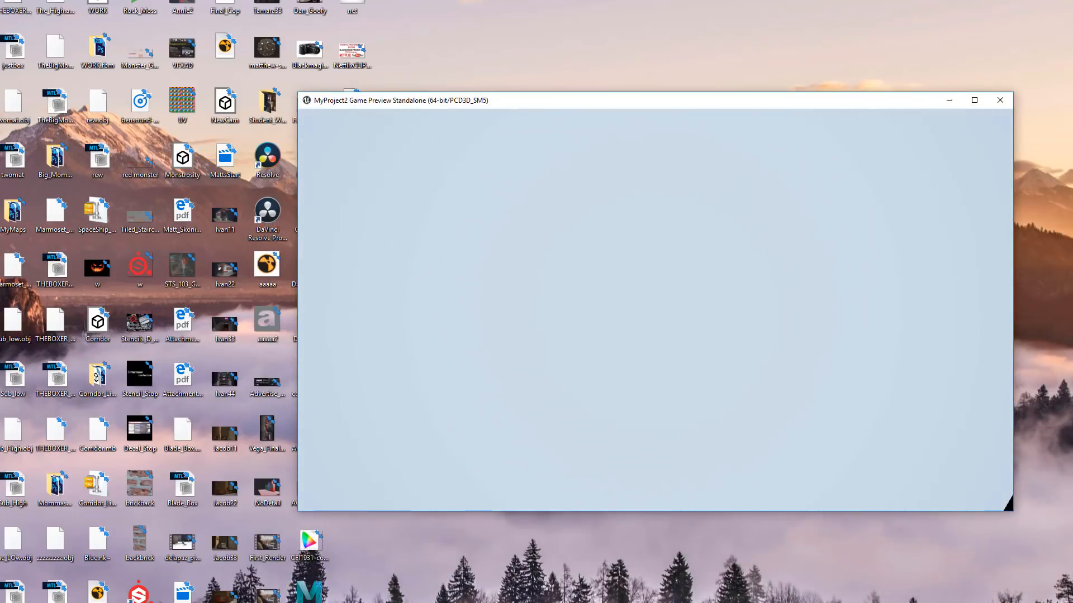
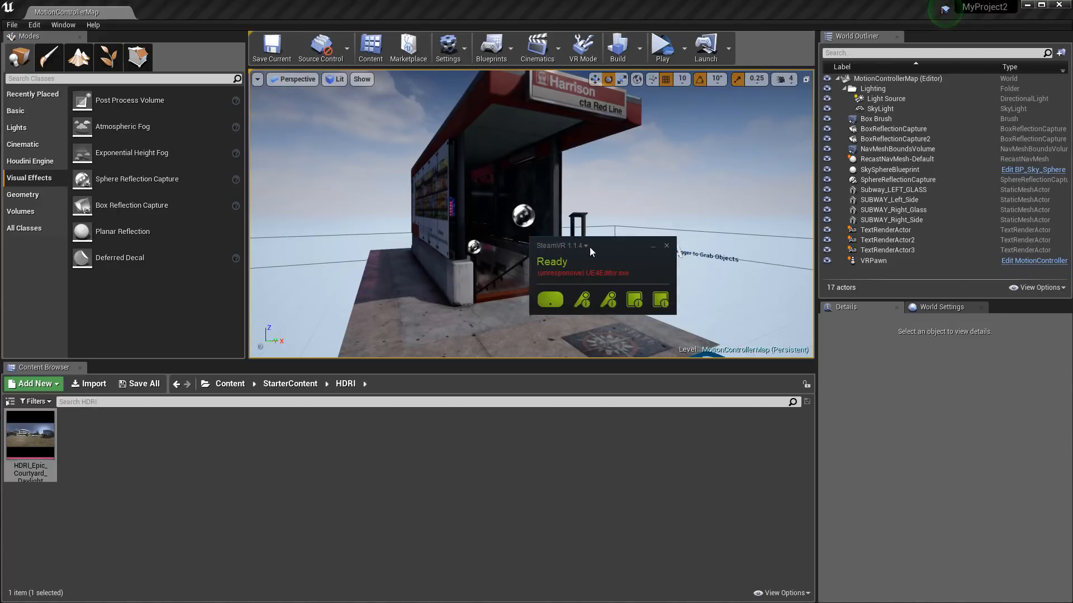
Move the SteamVR status window clear of the level viewport.
{"action": "mouse_move", "coordinate": [535, 307]}
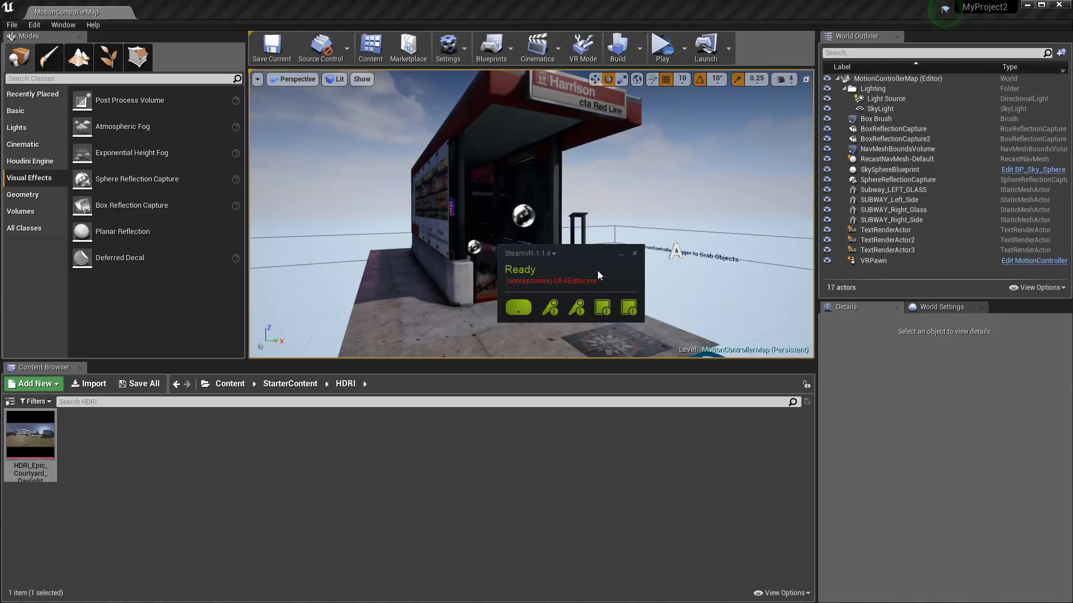
{"action": "left_click_drag", "start_coordinate": [598, 270], "coordinate": [989, 232]}
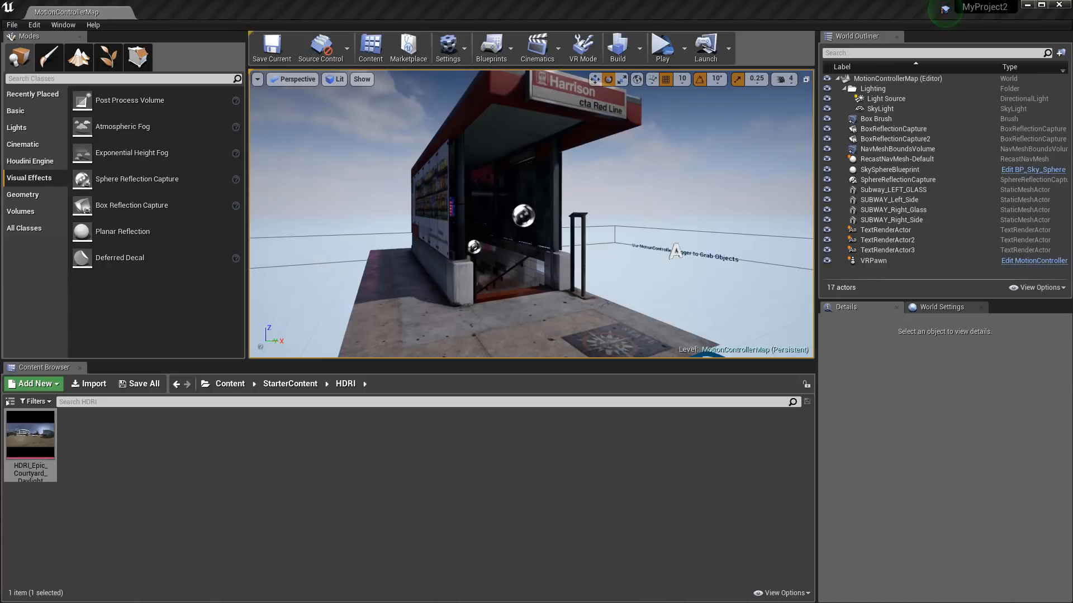
{"action": "scroll", "coordinate": [425, 211], "scroll_direction": "up", "scroll_amount": 5}
{"action": "left_click_drag", "start_coordinate": [425, 211], "coordinate": [517, 199], "text": "alt"}
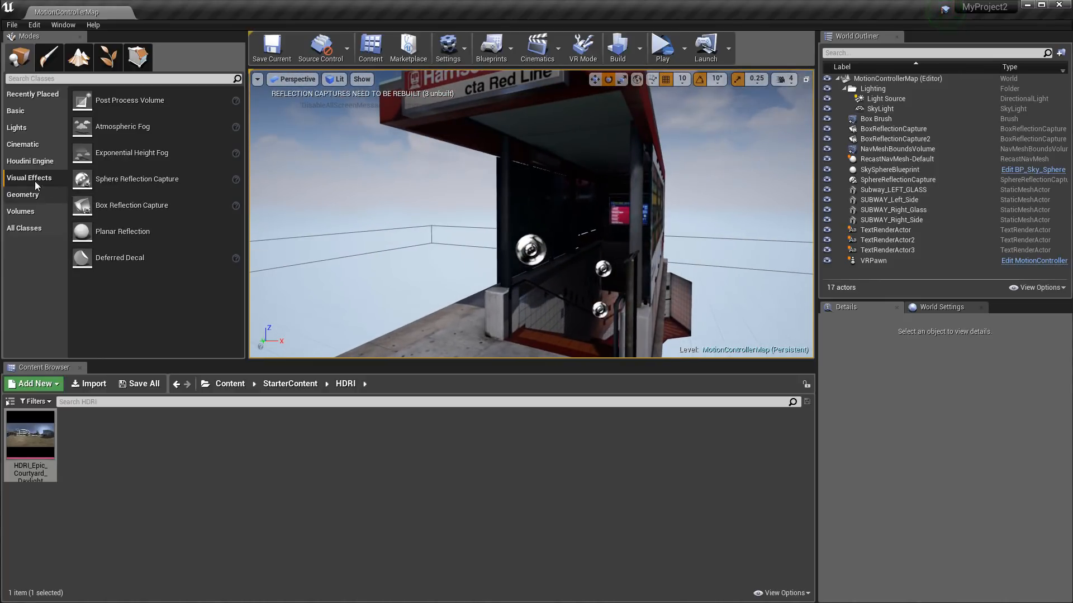
Add a point light at the subway entrance and position it beneath the canopy at X -40, Y -760, Z 470.
{"action": "left_click", "coordinate": [20, 128]}
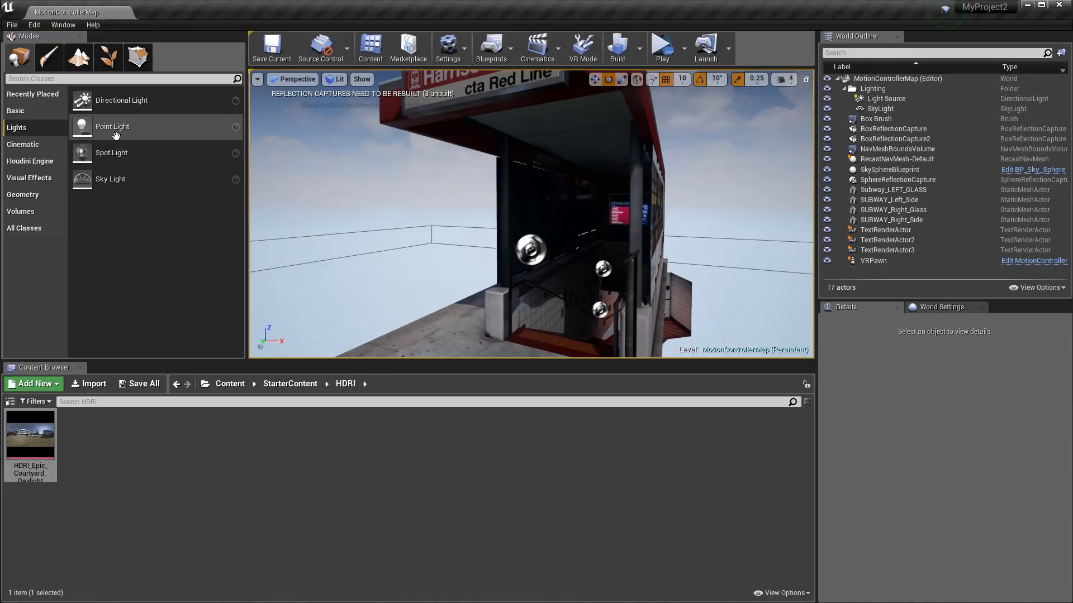
{"action": "left_click_drag", "start_coordinate": [111, 127], "coordinate": [559, 344]}
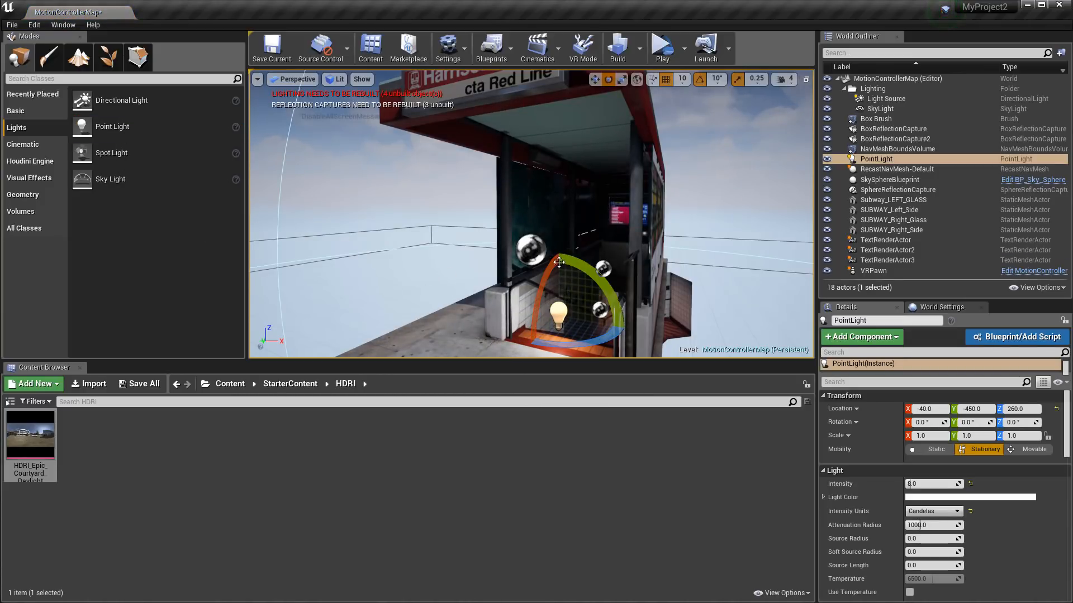
{"action": "key", "text": "w"}
{"action": "left_click_drag", "start_coordinate": [562, 282], "coordinate": [569, 164]}
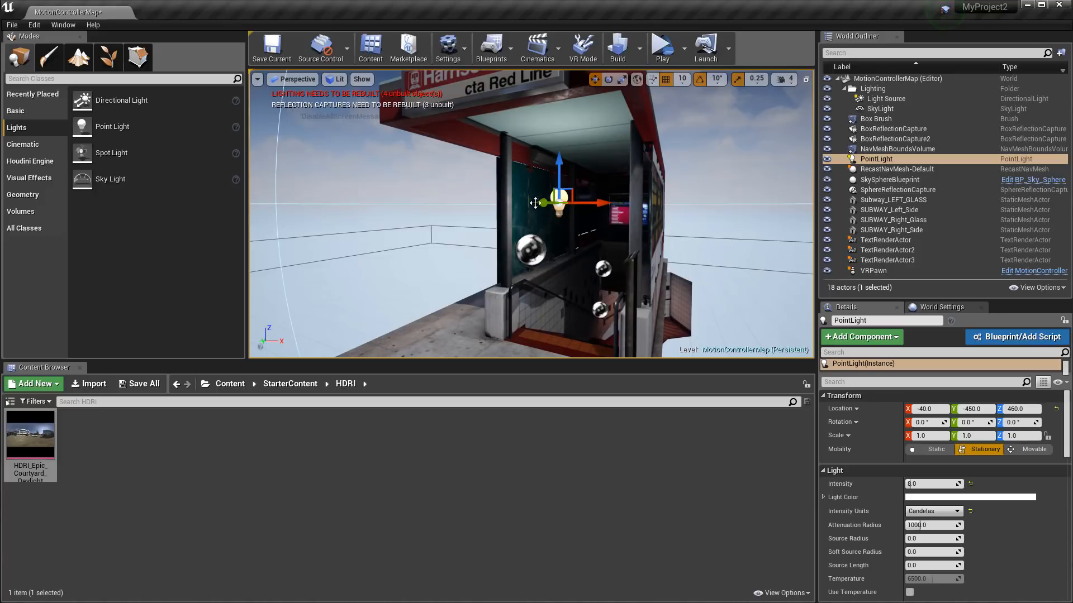
{"action": "left_click_drag", "start_coordinate": [539, 206], "coordinate": [654, 193]}
{"action": "right_click_drag", "start_coordinate": [591, 192], "coordinate": [626, 196], "text": "alt"}
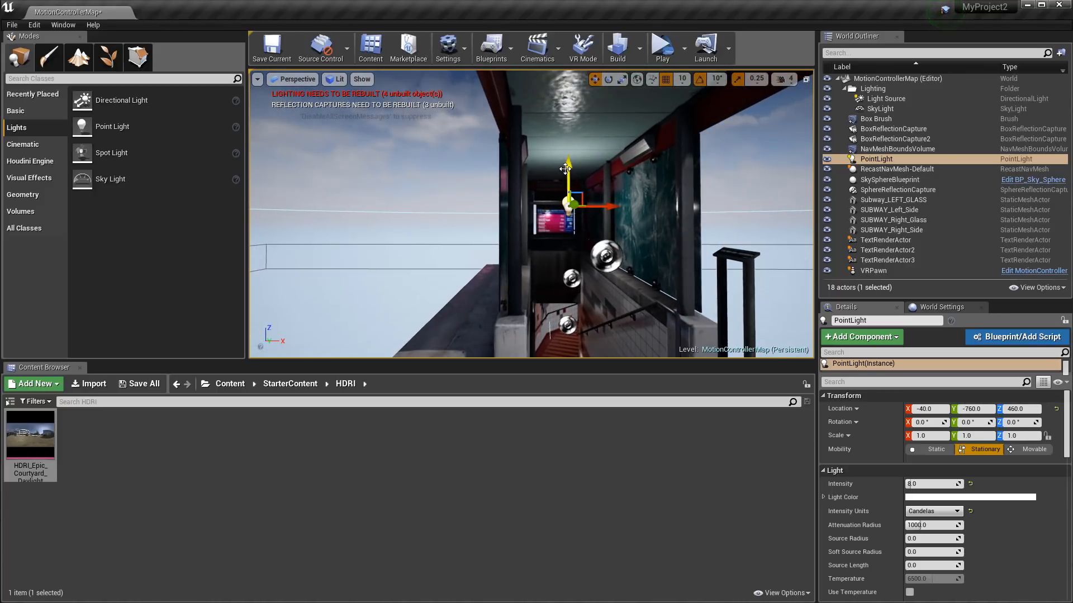
{"action": "left_click_drag", "start_coordinate": [565, 169], "coordinate": [565, 162]}
Lower the point light to Z 430 and inspect its highlight on the entrance's glass panels.
{"action": "right_click_drag", "start_coordinate": [566, 163], "coordinate": [583, 167]}
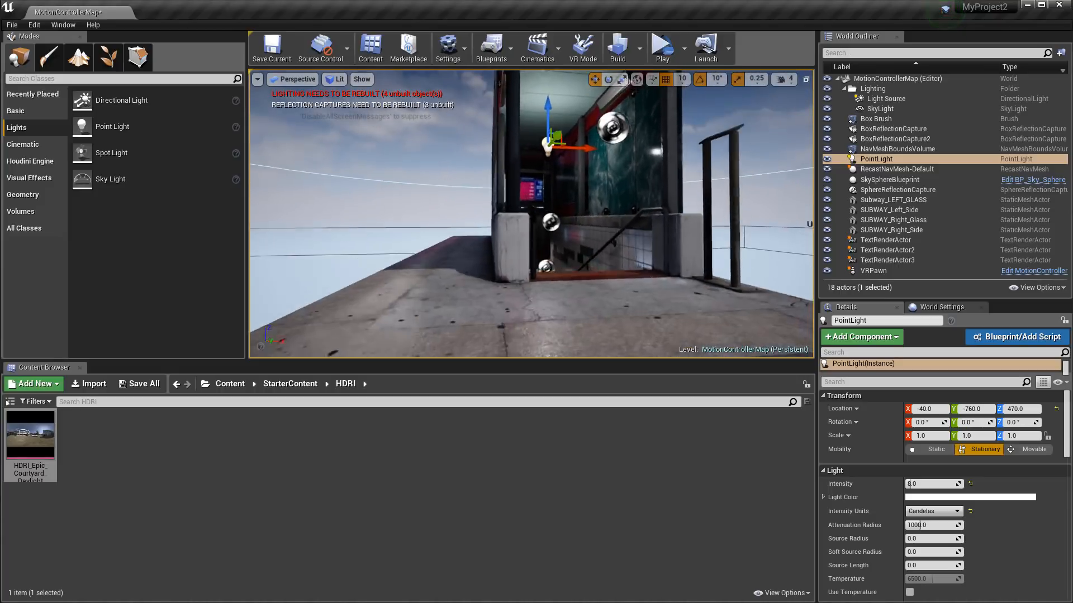
{"action": "key", "text": "w"}
{"action": "right_click_drag", "start_coordinate": [580, 253], "coordinate": [514, 289]}
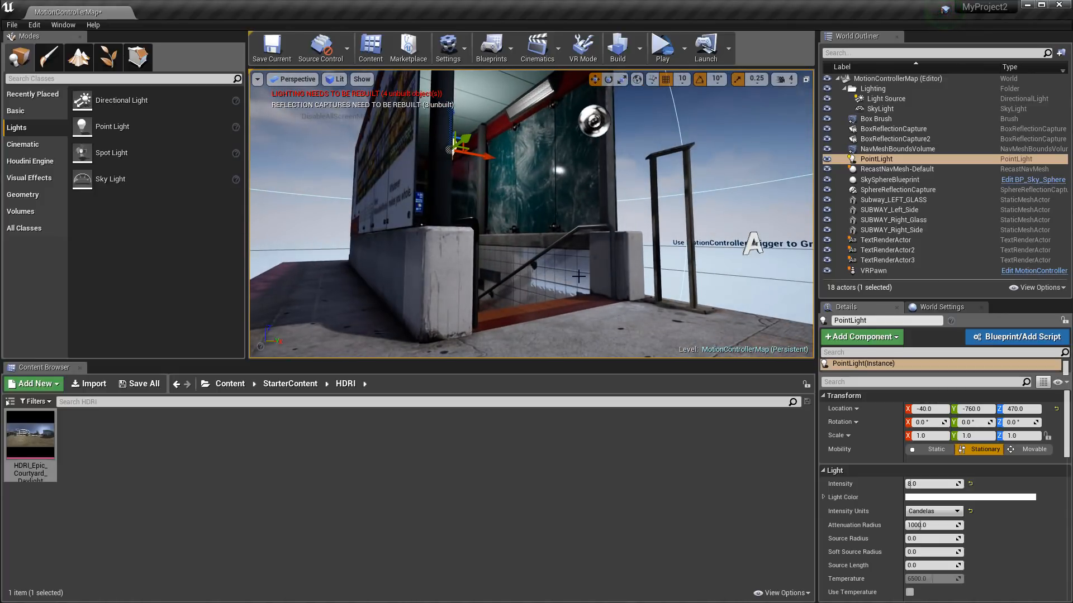
{"action": "right_click_drag", "start_coordinate": [579, 276], "coordinate": [565, 299]}
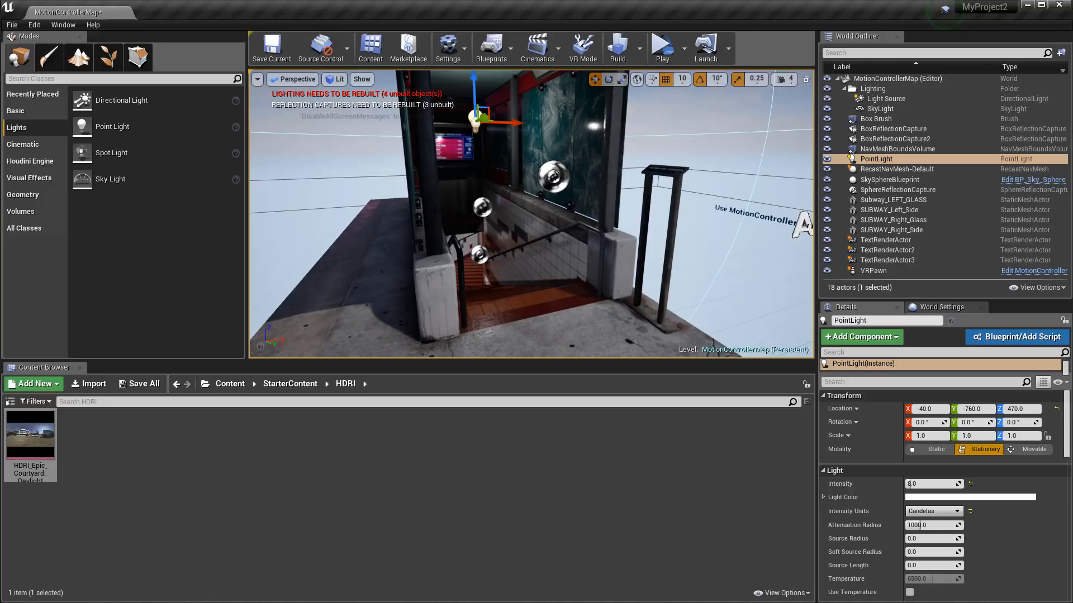
{"action": "right_click_drag", "start_coordinate": [505, 242], "coordinate": [499, 241]}
{"action": "left_click_drag", "start_coordinate": [484, 100], "coordinate": [499, 124]}
{"action": "mouse_move", "coordinate": [505, 238]}
{"action": "right_mouse_down"}
{"action": "mouse_move", "coordinate": [469, 232]}
{"action": "mouse_move", "coordinate": [501, 238]}
{"action": "mouse_move", "coordinate": [491, 237]}
{"action": "right_mouse_up"}
{"action": "right_click_drag", "start_coordinate": [460, 190], "coordinate": [484, 187]}
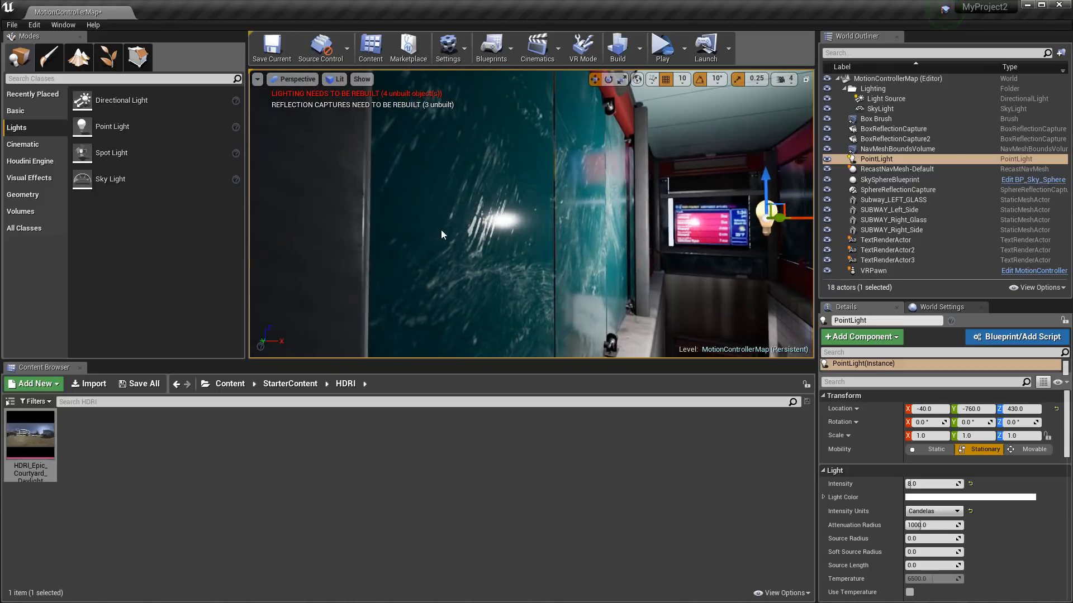
{"action": "right_click_drag", "start_coordinate": [440, 230], "coordinate": [431, 291]}
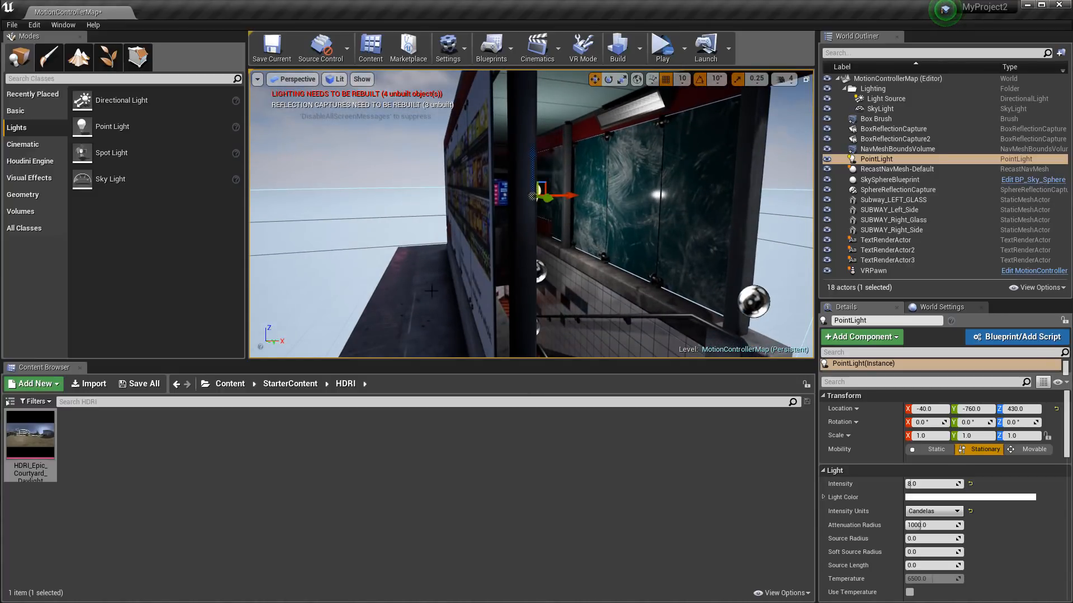
Open the Left_Glass material from the Content folder and set its Blend Mode to Masked.
{"action": "left_click", "coordinate": [230, 384]}
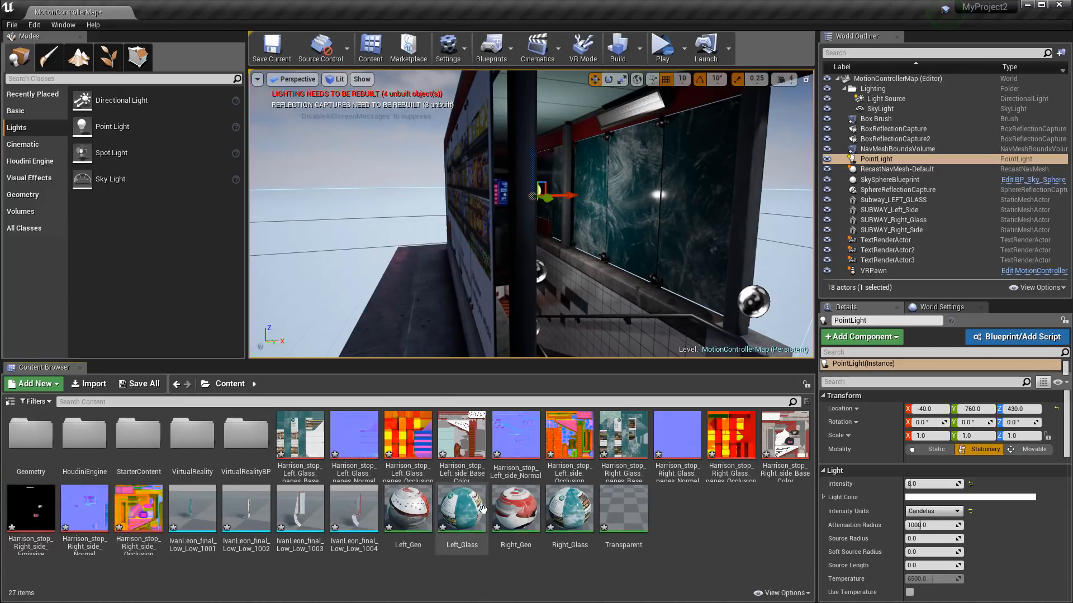
{"action": "double_click", "coordinate": [465, 506]}
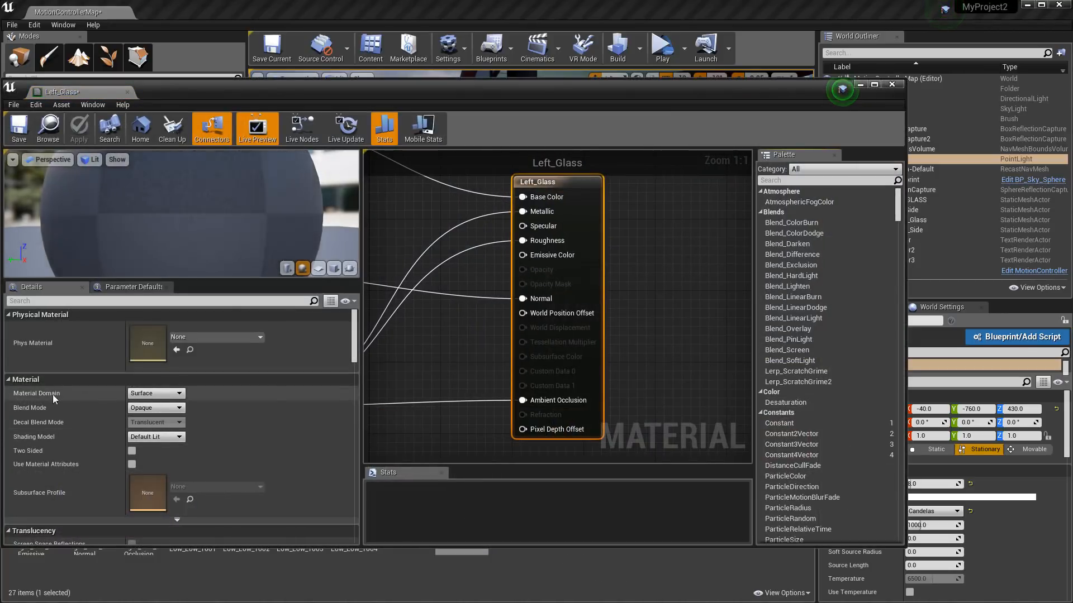
{"action": "left_click", "coordinate": [164, 413]}
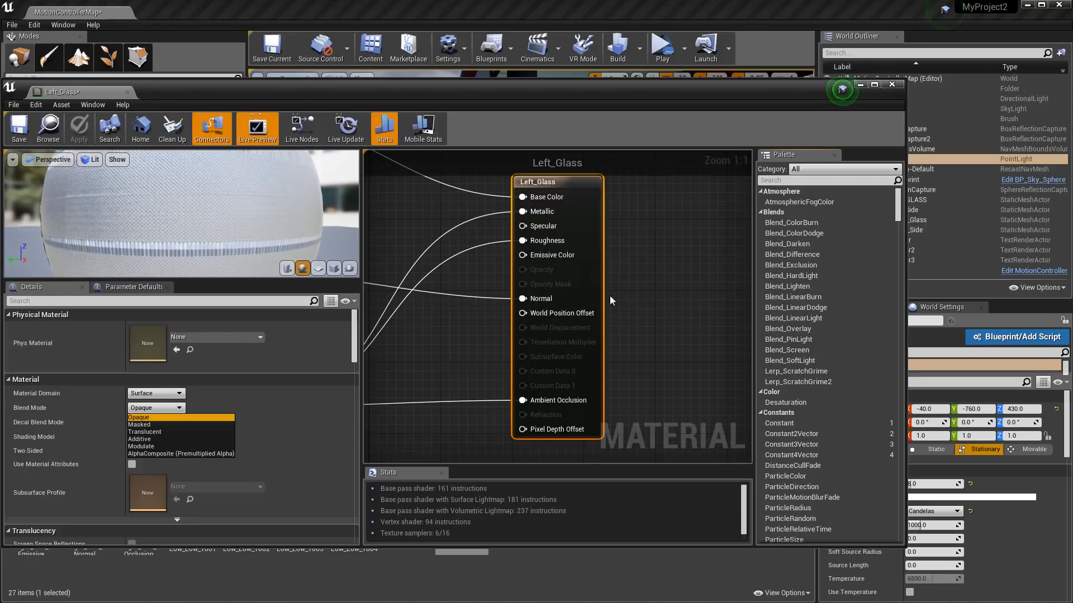
{"action": "left_click", "coordinate": [145, 426]}
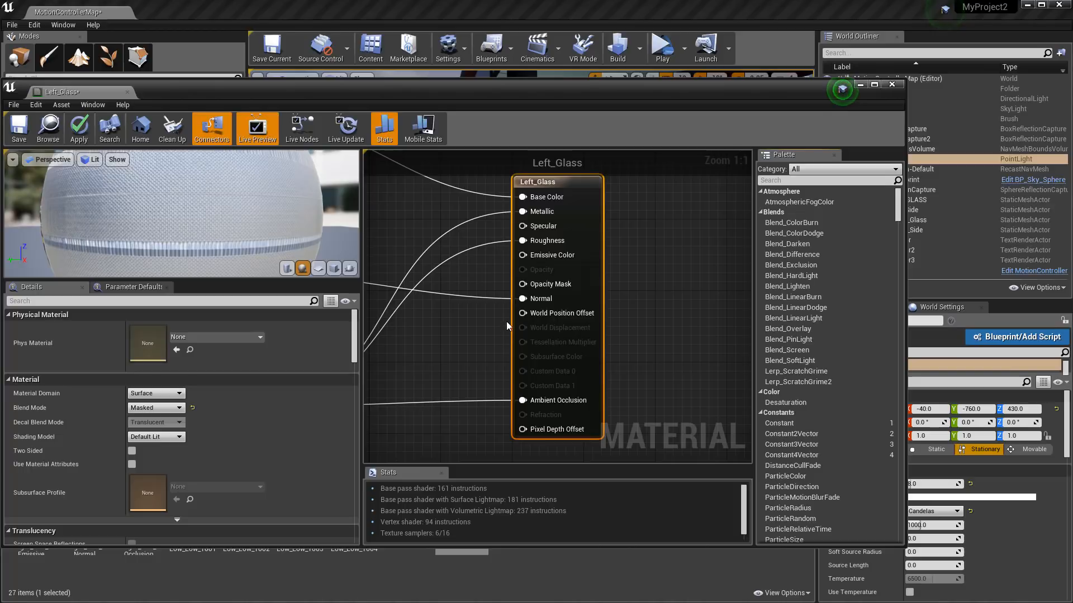
Connect the alpha output of the base color Texture Sample to the Opacity Mask of Left_Glass.
{"action": "scroll", "coordinate": [454, 323], "scroll_direction": "down", "scroll_amount": 4}
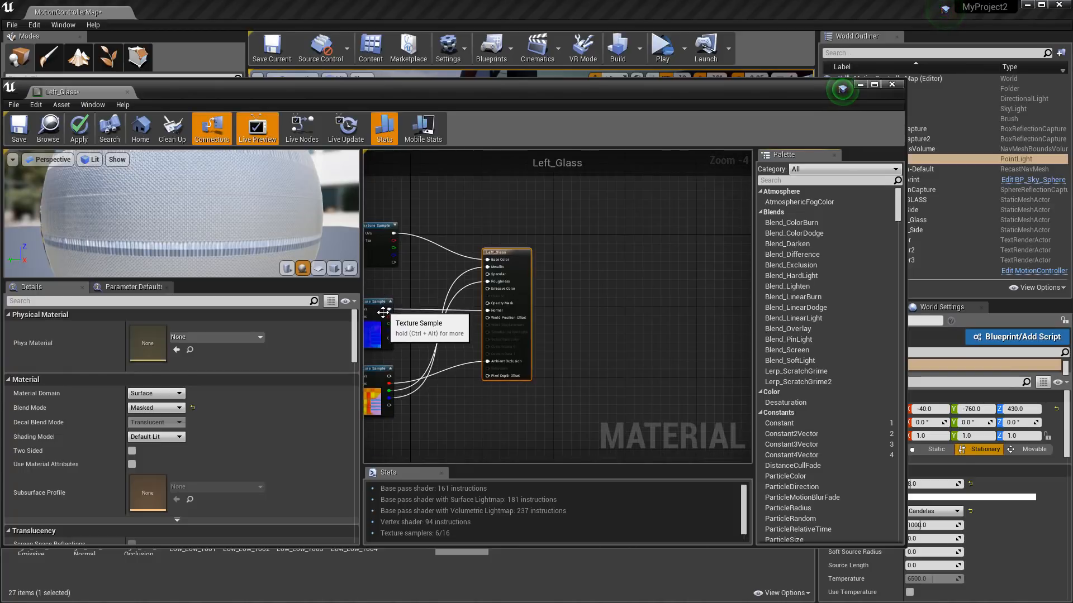
{"action": "scroll", "coordinate": [383, 312], "scroll_direction": "up", "scroll_amount": 3}
{"action": "scroll", "coordinate": [460, 274], "scroll_direction": "down", "scroll_amount": 3}
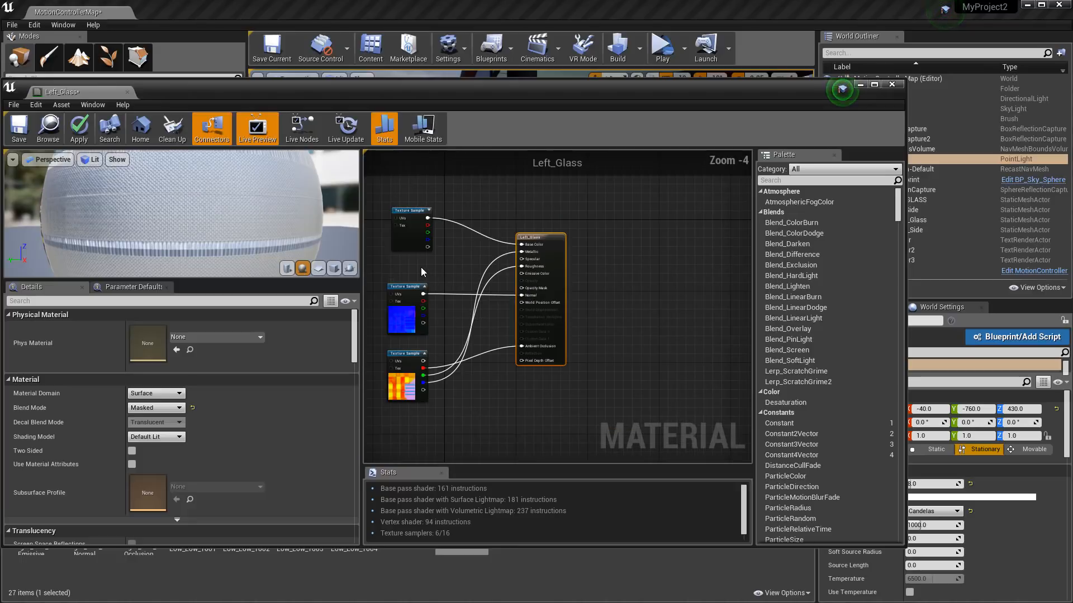
{"action": "scroll", "coordinate": [421, 267], "scroll_direction": "up", "scroll_amount": 1}
{"action": "left_click_drag", "start_coordinate": [426, 240], "coordinate": [501, 281]}
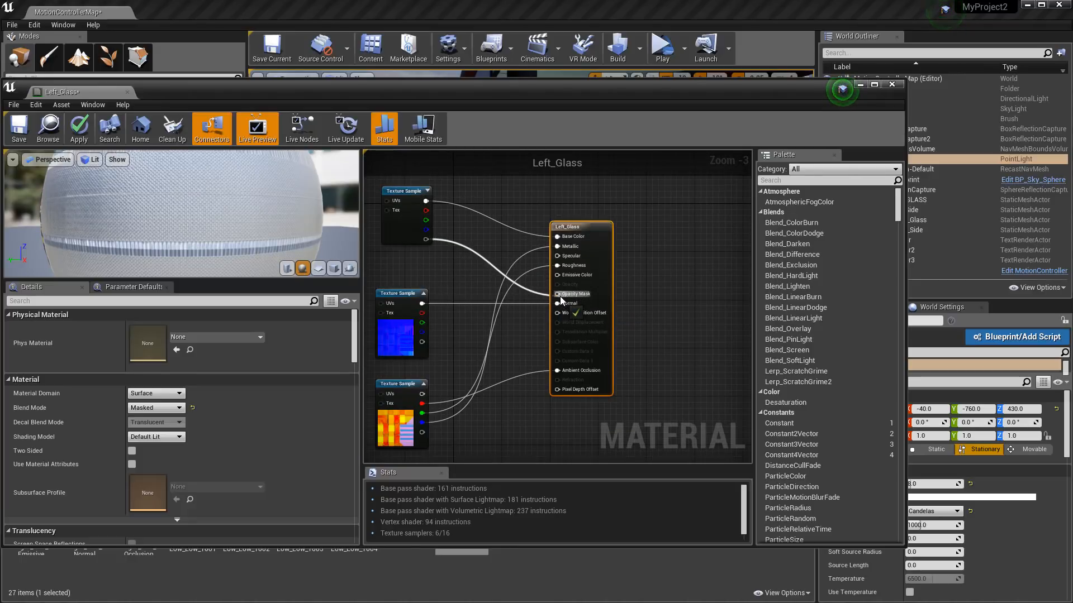
{"action": "left_click_drag", "start_coordinate": [560, 296], "coordinate": [559, 296]}
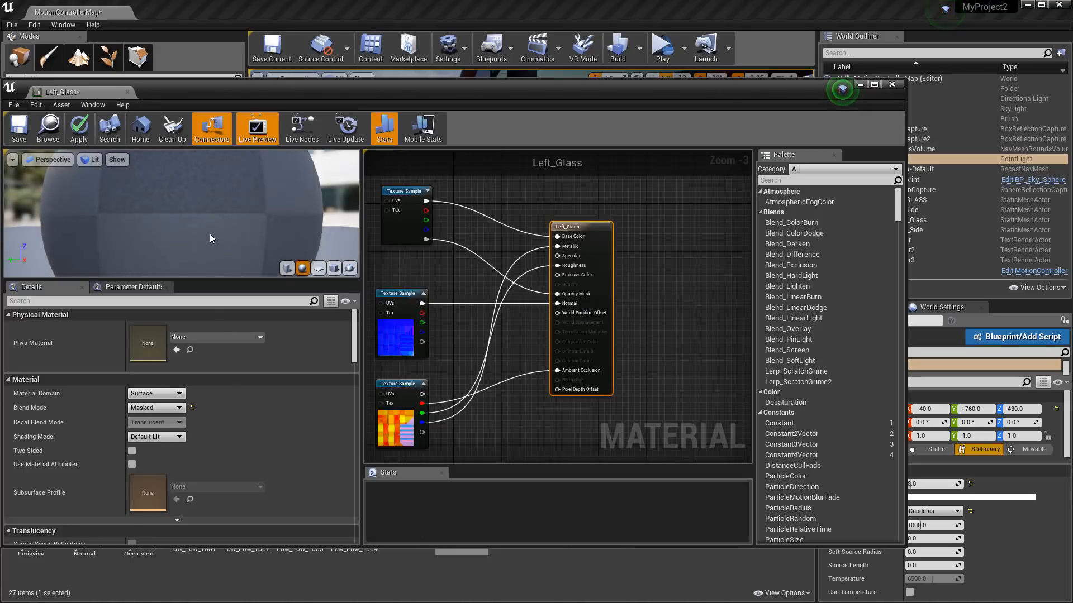
Examine the masked areas of Left_Glass on the material preview sphere from several angles.
{"action": "scroll", "coordinate": [162, 216], "scroll_direction": "down", "scroll_amount": 5}
{"action": "scroll", "coordinate": [162, 216], "scroll_direction": "up", "scroll_amount": 4}
{"action": "scroll", "coordinate": [163, 218], "scroll_direction": "down", "scroll_amount": 3}
{"action": "scroll", "coordinate": [164, 226], "scroll_direction": "up", "scroll_amount": 3}
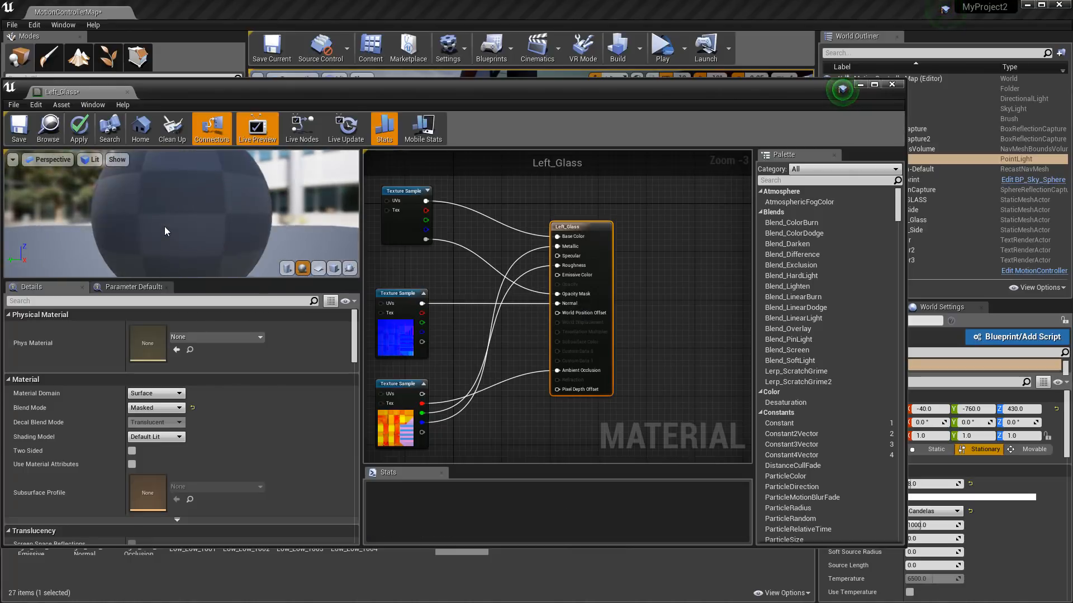
{"action": "scroll", "coordinate": [168, 229], "scroll_direction": "down", "scroll_amount": 4}
{"action": "scroll", "coordinate": [170, 227], "scroll_direction": "up", "scroll_amount": 8}
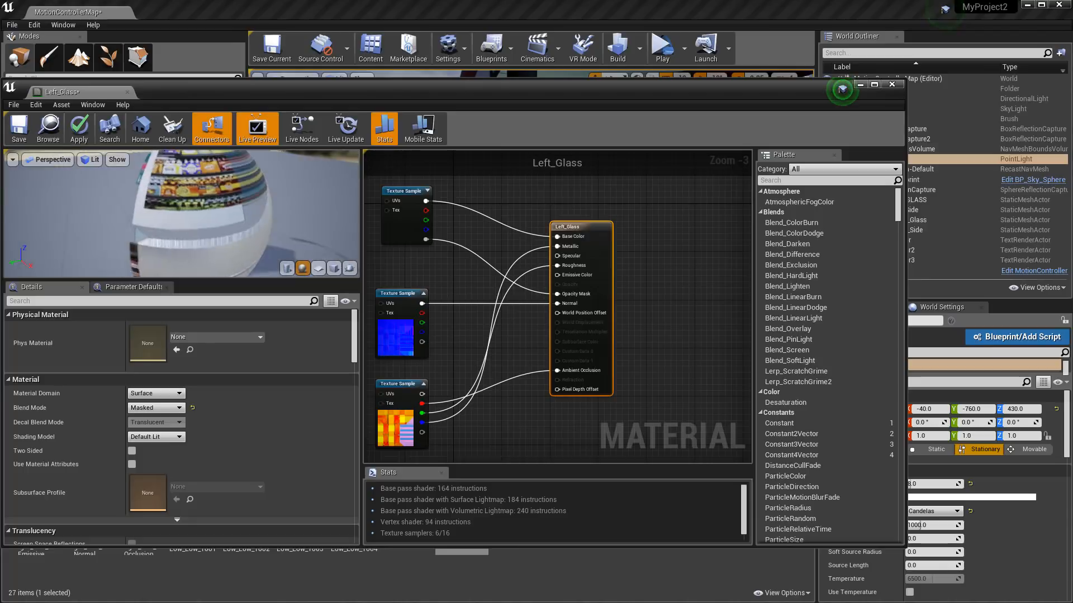
{"action": "left_click_drag", "start_coordinate": [170, 227], "coordinate": [279, 217]}
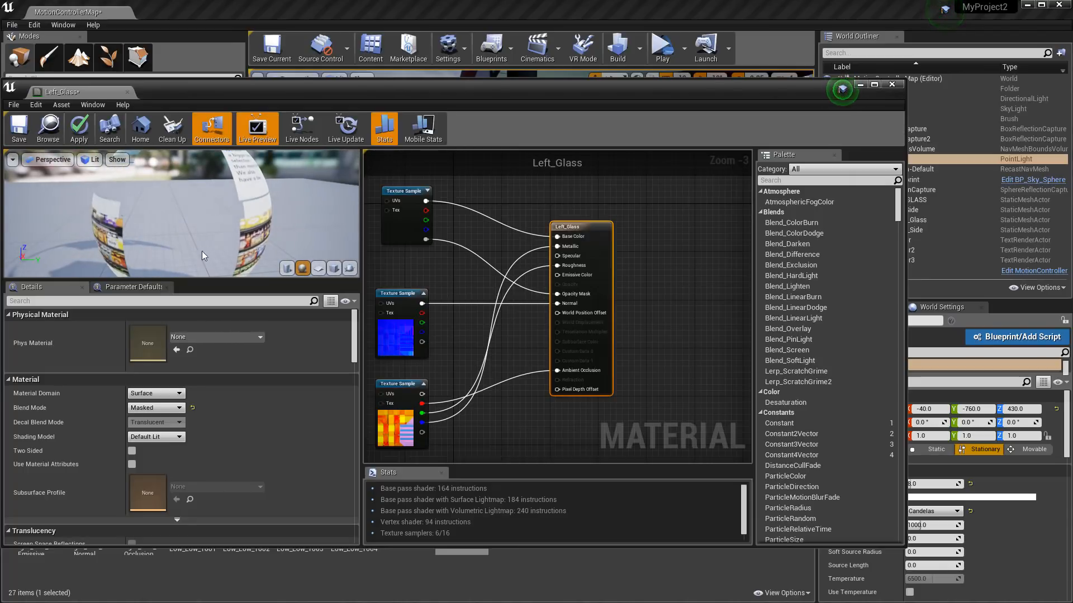
{"action": "left_click_drag", "start_coordinate": [137, 212], "coordinate": [319, 204]}
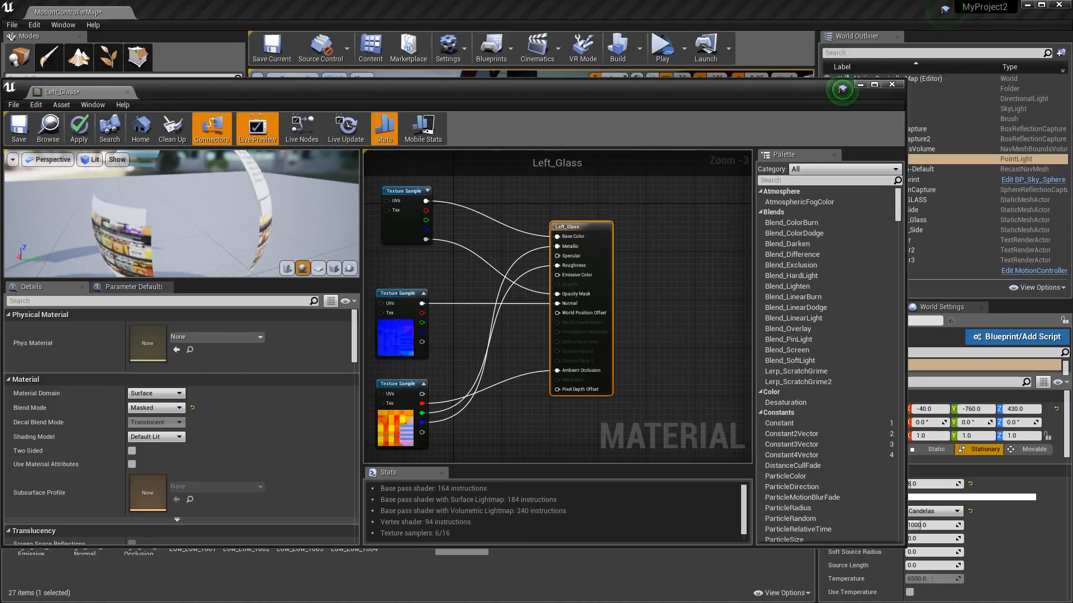
{"action": "left_click_drag", "start_coordinate": [183, 220], "coordinate": [215, 221]}
Apply the Left_Glass changes to the original material and inspect the advertising panels from outside and inside the entrance.
{"action": "left_click", "coordinate": [892, 85]}
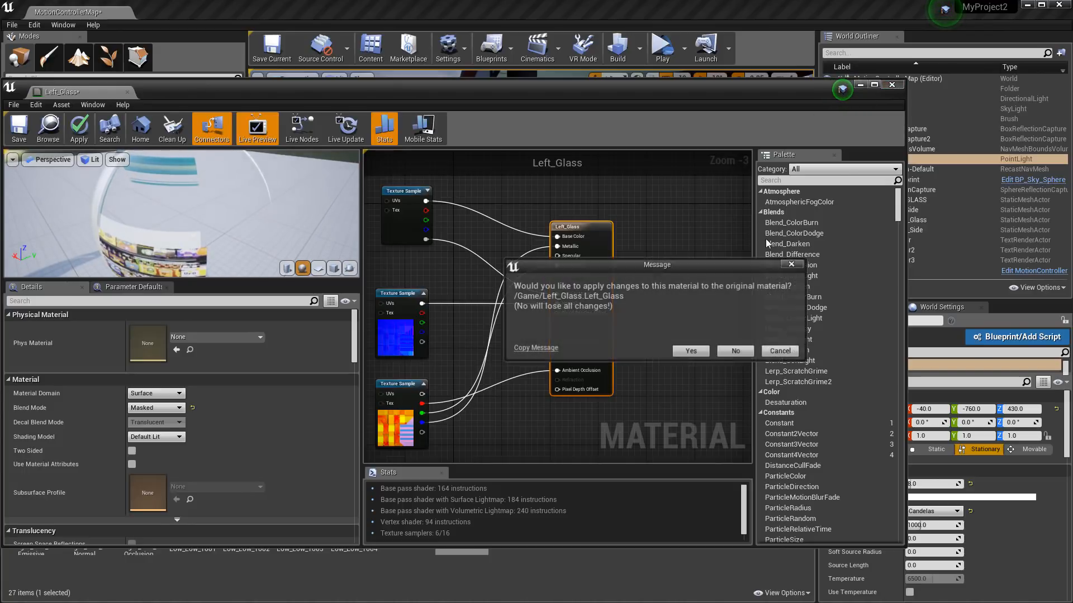
{"action": "left_click", "coordinate": [690, 352]}
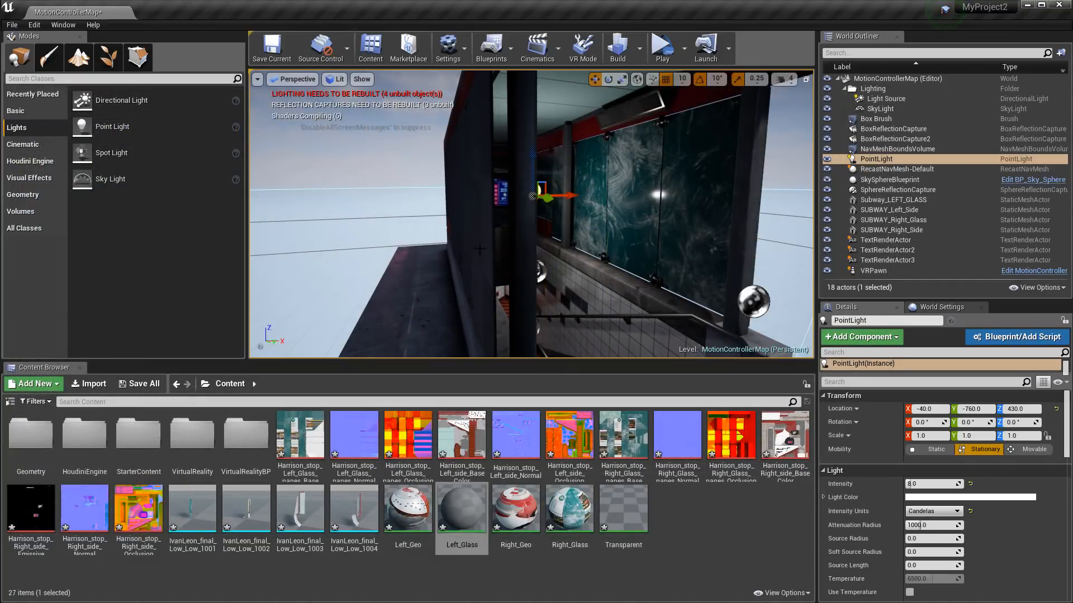
{"action": "left_click_drag", "start_coordinate": [458, 253], "coordinate": [626, 253], "text": "alt"}
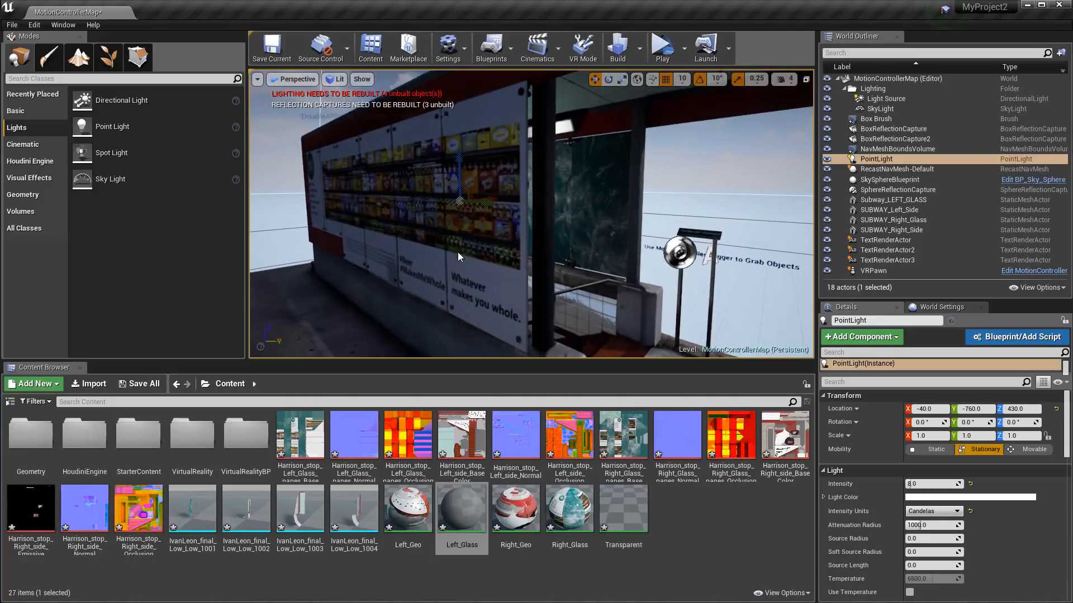
{"action": "left_click_drag", "start_coordinate": [450, 216], "coordinate": [318, 216], "text": "alt"}
{"action": "right_click_drag", "start_coordinate": [451, 216], "coordinate": [473, 215], "text": "alt"}
{"action": "mouse_move", "coordinate": [395, 225]}
{"action": "right_mouse_down"}
{"action": "mouse_move", "coordinate": [558, 225]}
{"action": "mouse_move", "coordinate": [400, 226]}
{"action": "right_mouse_up"}
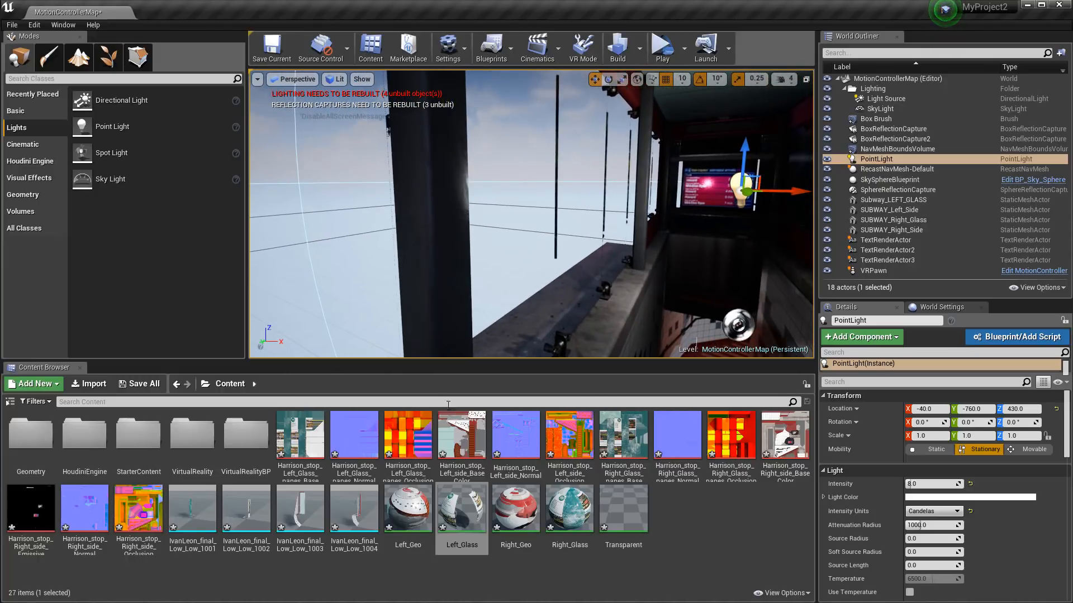
Make the Left_Glass material Two Sided, apply the change to the original, and check the panels from inside the entrance.
{"action": "double_click", "coordinate": [476, 487]}
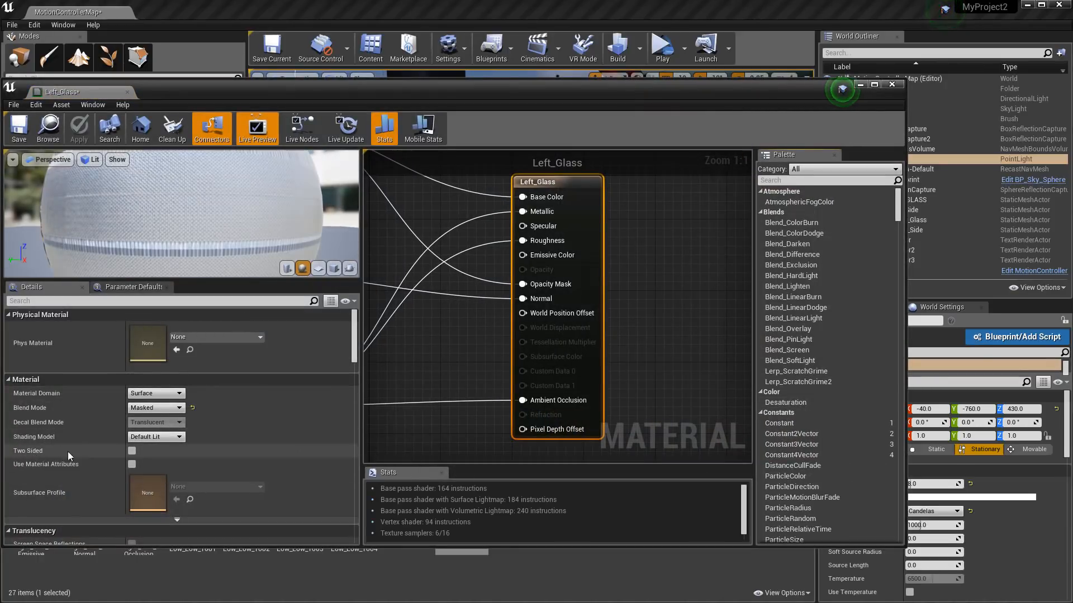
{"action": "left_click", "coordinate": [132, 451]}
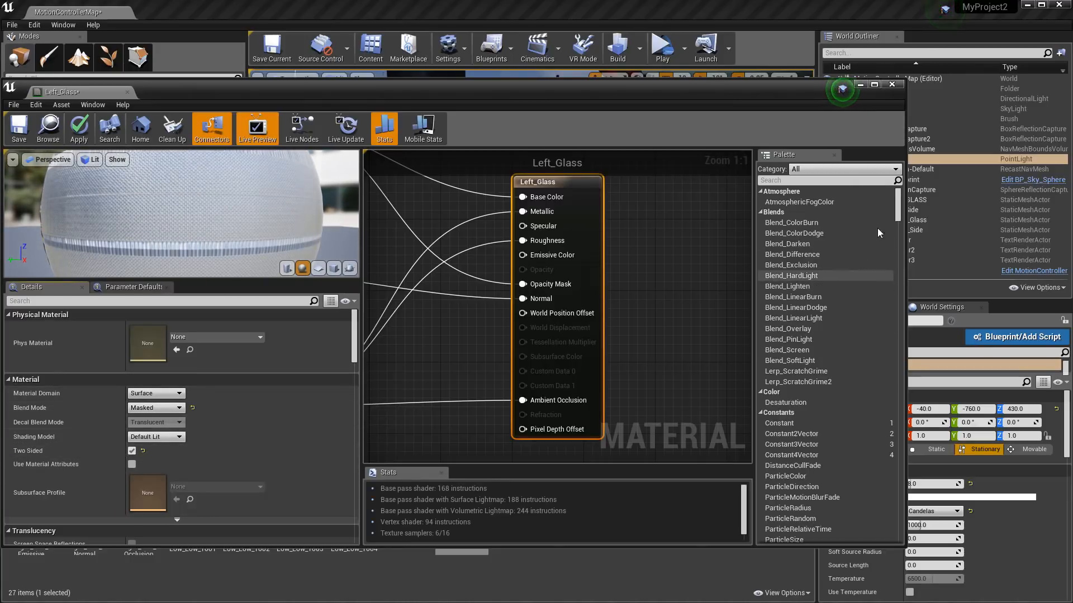
{"action": "left_click", "coordinate": [892, 85]}
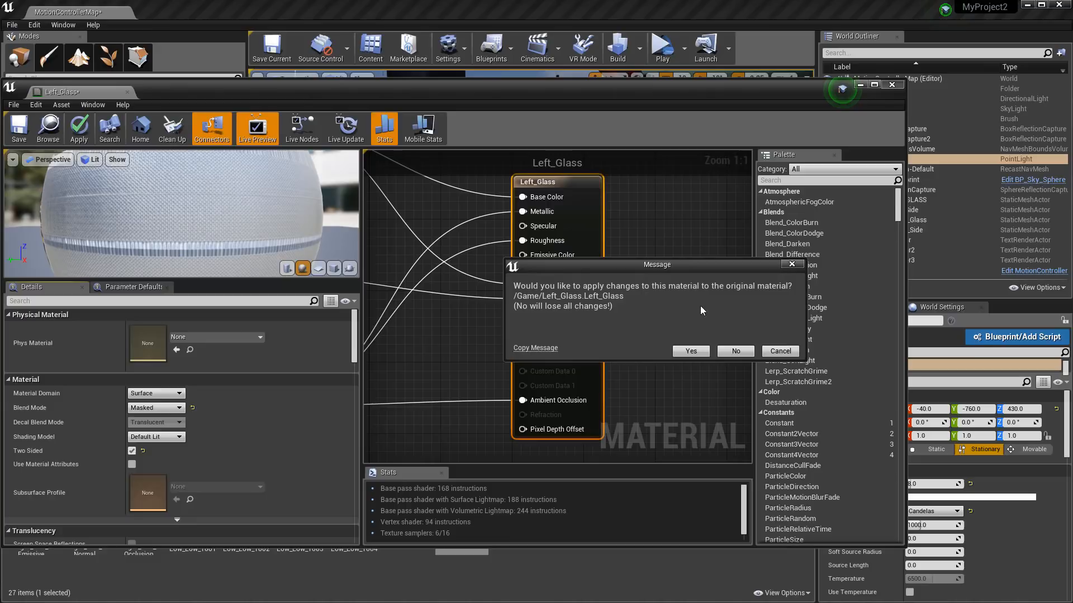
{"action": "left_click", "coordinate": [691, 351]}
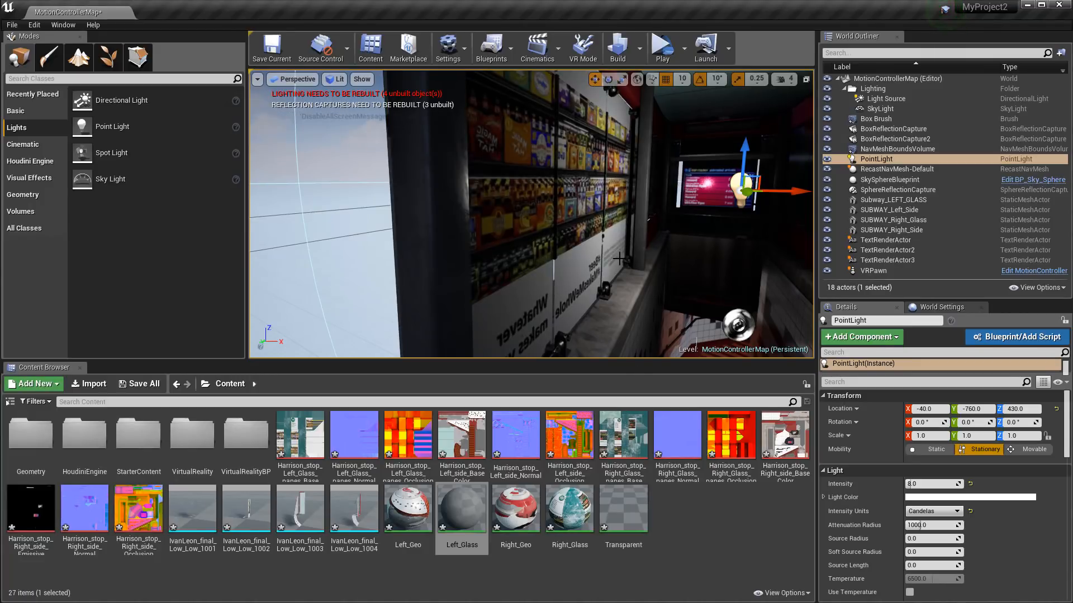
{"action": "right_click_drag", "start_coordinate": [616, 255], "coordinate": [612, 107]}
{"action": "right_click_drag", "start_coordinate": [633, 269], "coordinate": [561, 245]}
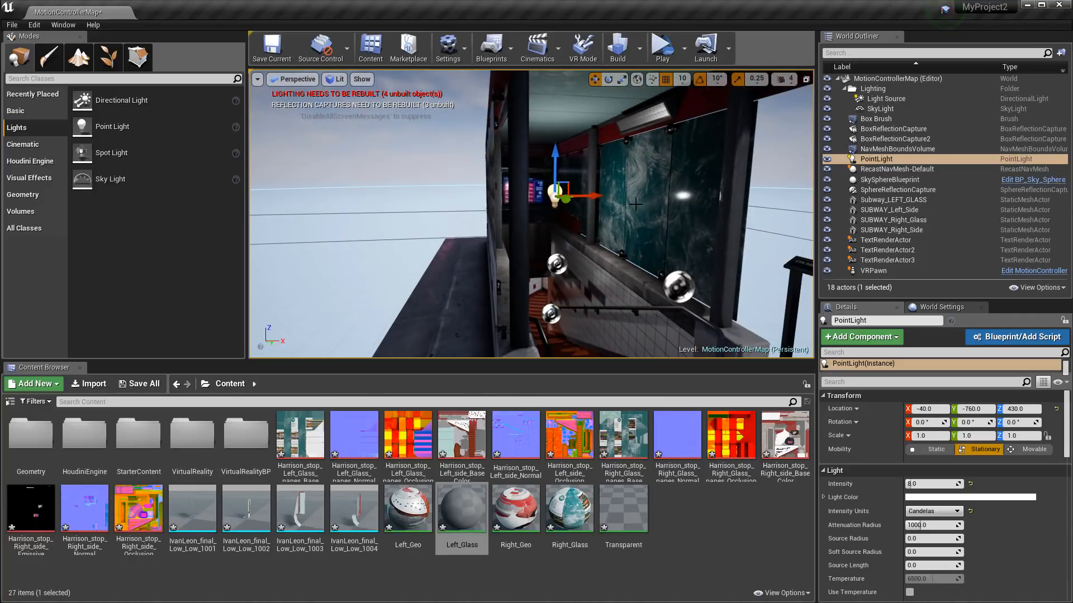
Open the Right_Glass material and set its Blend Mode to Masked.
{"action": "double_click", "coordinate": [569, 509]}
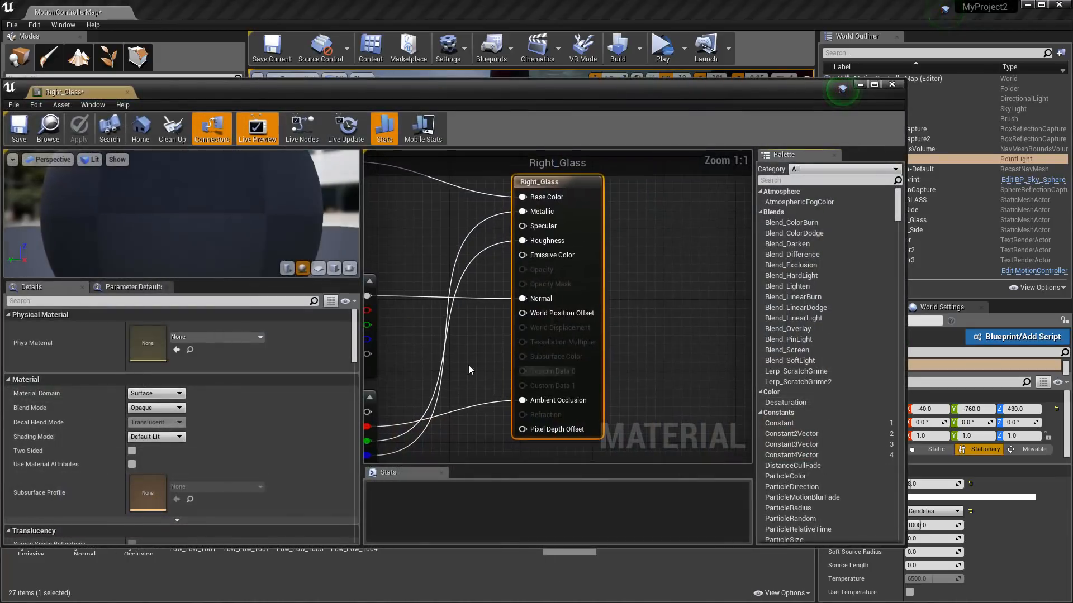
{"action": "left_click", "coordinate": [156, 407]}
{"action": "left_click", "coordinate": [156, 426]}
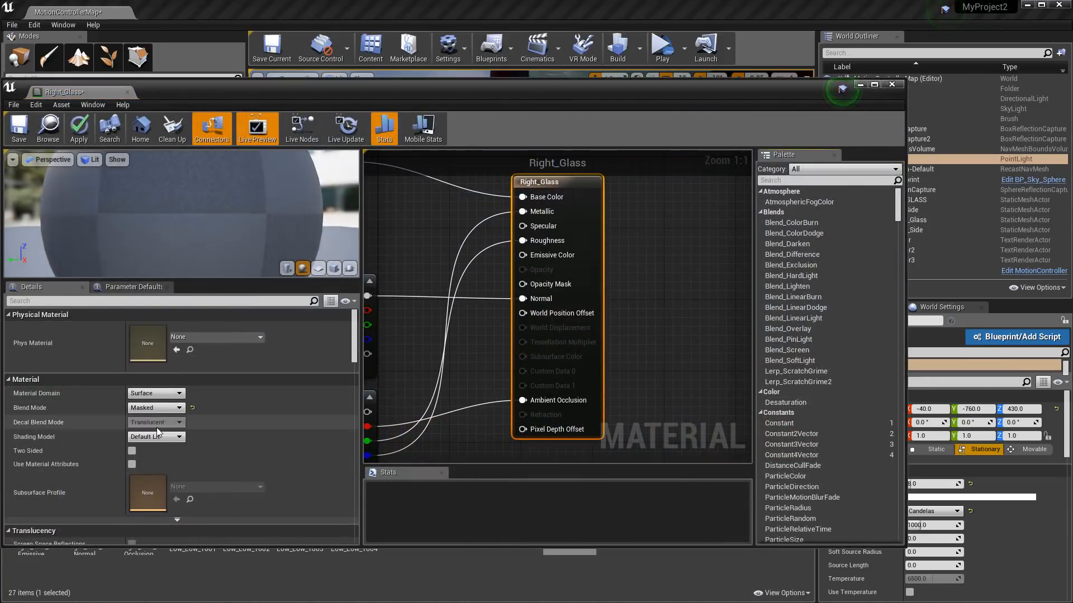
Connect the base color texture's alpha to the Opacity Mask of Right_Glass and make the material Two Sided.
{"action": "scroll", "coordinate": [504, 330], "scroll_direction": "down", "scroll_amount": 5}
{"action": "scroll", "coordinate": [422, 306], "scroll_direction": "up", "scroll_amount": 4}
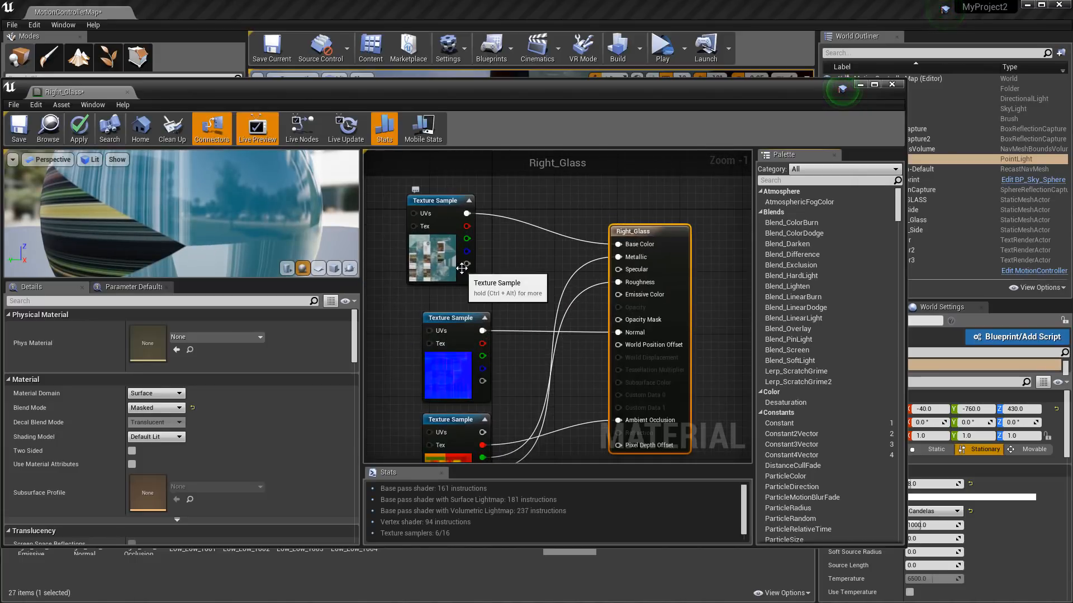
{"action": "left_click_drag", "start_coordinate": [618, 320], "coordinate": [619, 333]}
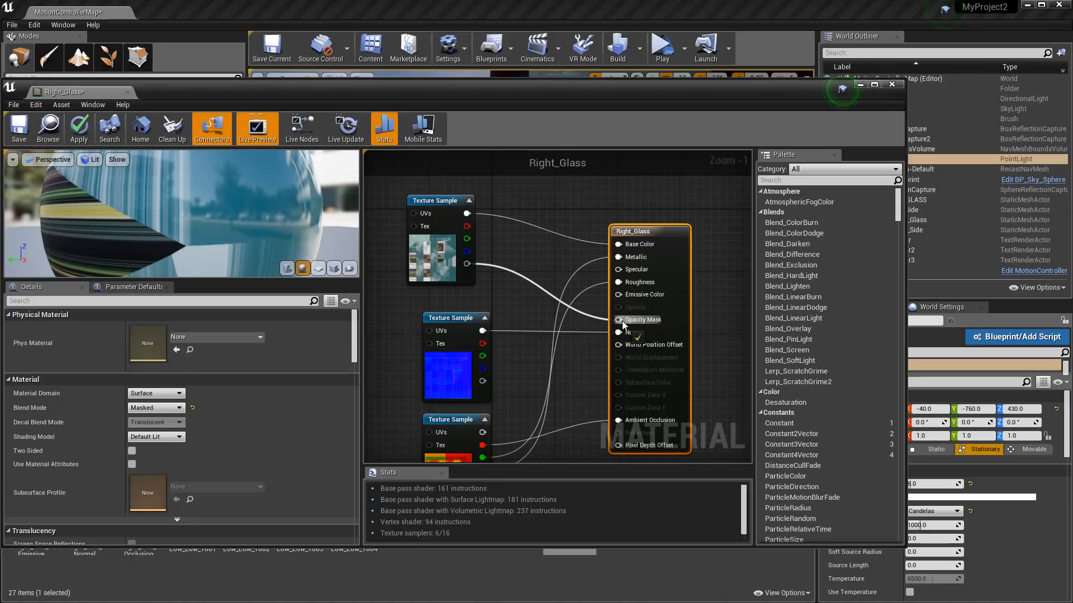
{"action": "left_click", "coordinate": [133, 451]}
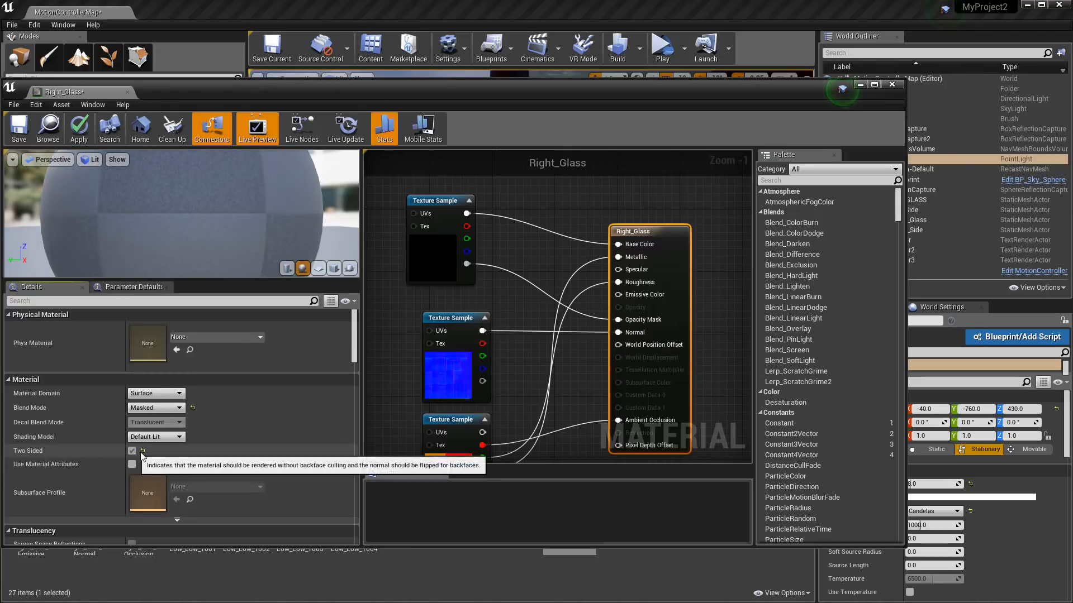
Apply the Right_Glass changes to the original material and inspect the advertising panels from inside and outside the entrance.
{"action": "left_click", "coordinate": [891, 86]}
{"action": "left_click", "coordinate": [683, 350]}
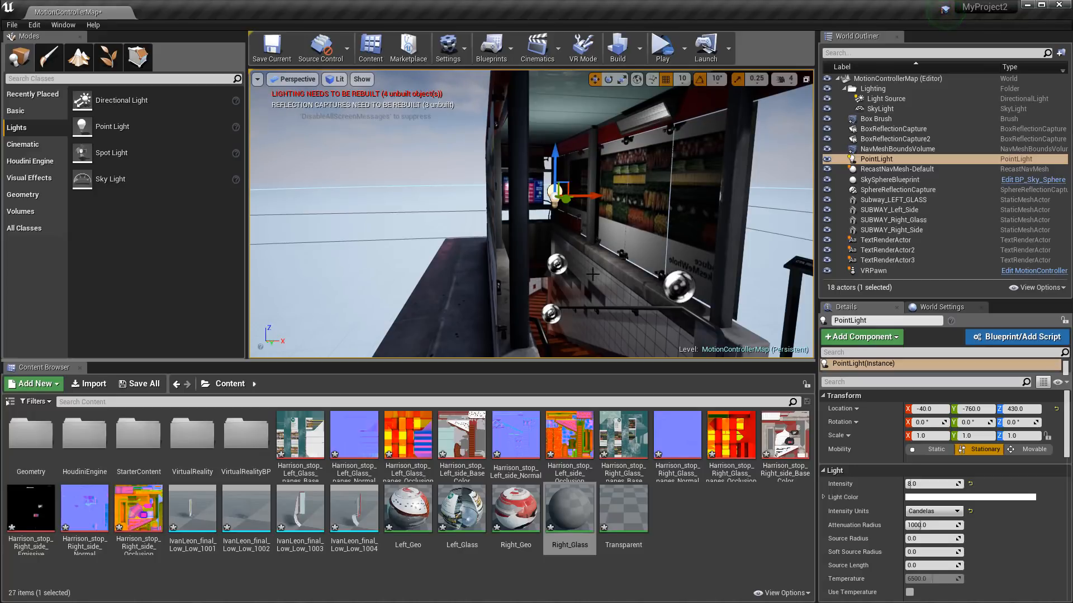
{"action": "right_click_drag", "start_coordinate": [540, 282], "coordinate": [424, 274]}
{"action": "left_click_drag", "start_coordinate": [270, 257], "coordinate": [464, 257], "text": "alt"}
{"action": "right_click_drag", "start_coordinate": [270, 257], "coordinate": [380, 245]}
{"action": "scroll", "coordinate": [418, 232], "scroll_direction": "down", "scroll_amount": 5}
{"action": "mouse_move", "coordinate": [479, 134]}
{"action": "right_mouse_down"}
{"action": "mouse_move", "coordinate": [481, 163]}
{"action": "mouse_move", "coordinate": [481, 134]}
{"action": "right_mouse_up"}
{"action": "right_click_drag", "start_coordinate": [494, 203], "coordinate": [293, 218]}
{"action": "scroll", "coordinate": [498, 205], "scroll_direction": "down", "scroll_amount": 4}
{"action": "scroll", "coordinate": [471, 282], "scroll_direction": "down", "scroll_amount": 4}
{"action": "left_click_drag", "start_coordinate": [470, 282], "coordinate": [531, 291], "text": "alt"}
{"action": "scroll", "coordinate": [488, 287], "scroll_direction": "up", "scroll_amount": 5}
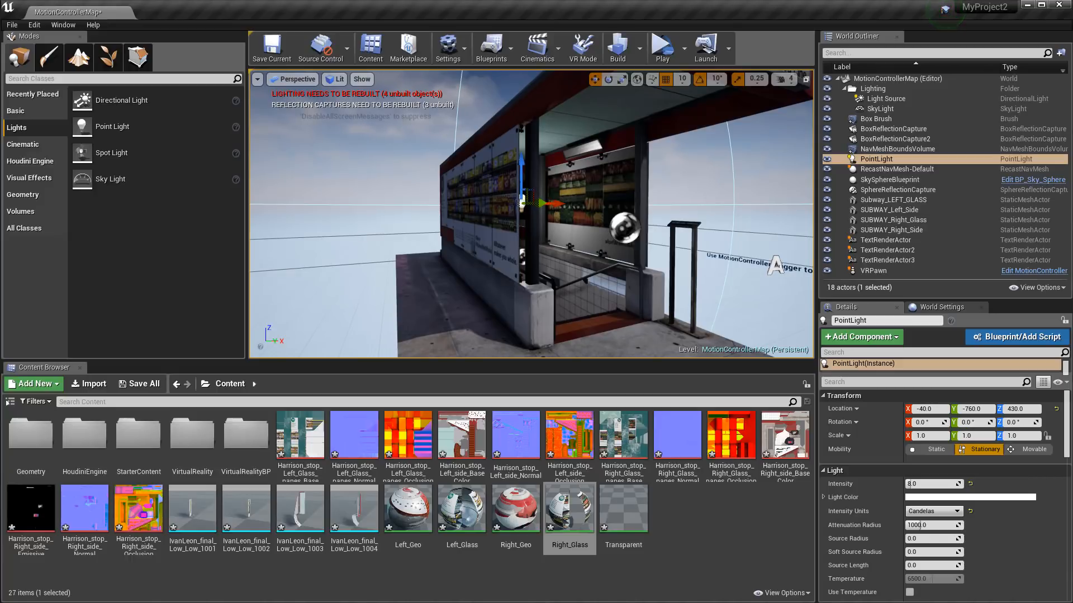
Compare the outer face of the left panels with the inner face of the right panels around the entrance opening.
{"action": "left_click_drag", "start_coordinate": [520, 212], "coordinate": [592, 212], "text": "alt"}
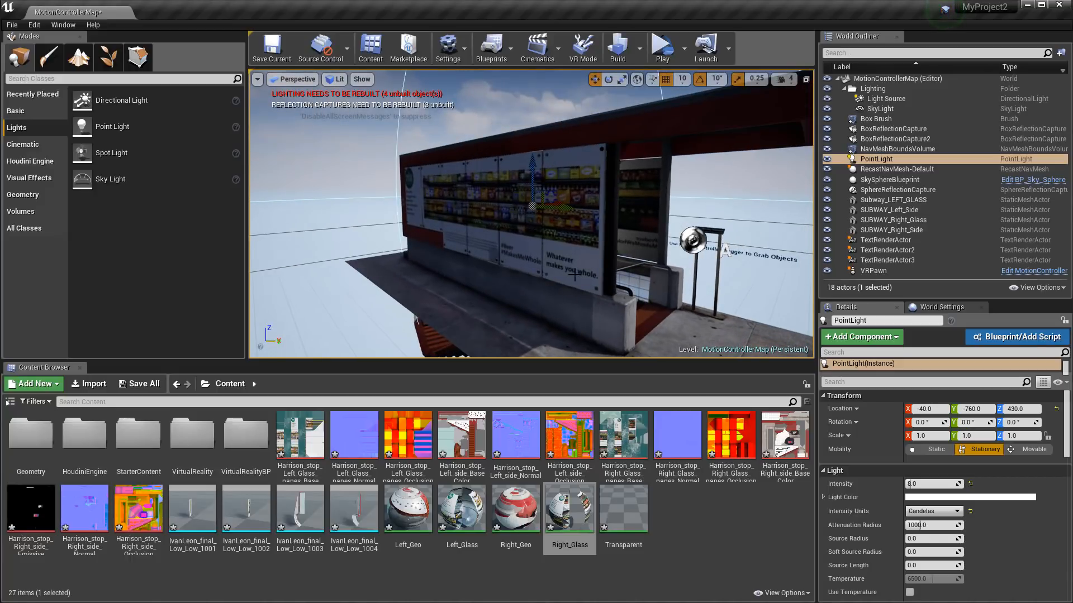
{"action": "left_click_drag", "start_coordinate": [597, 163], "coordinate": [609, 264], "text": "alt"}
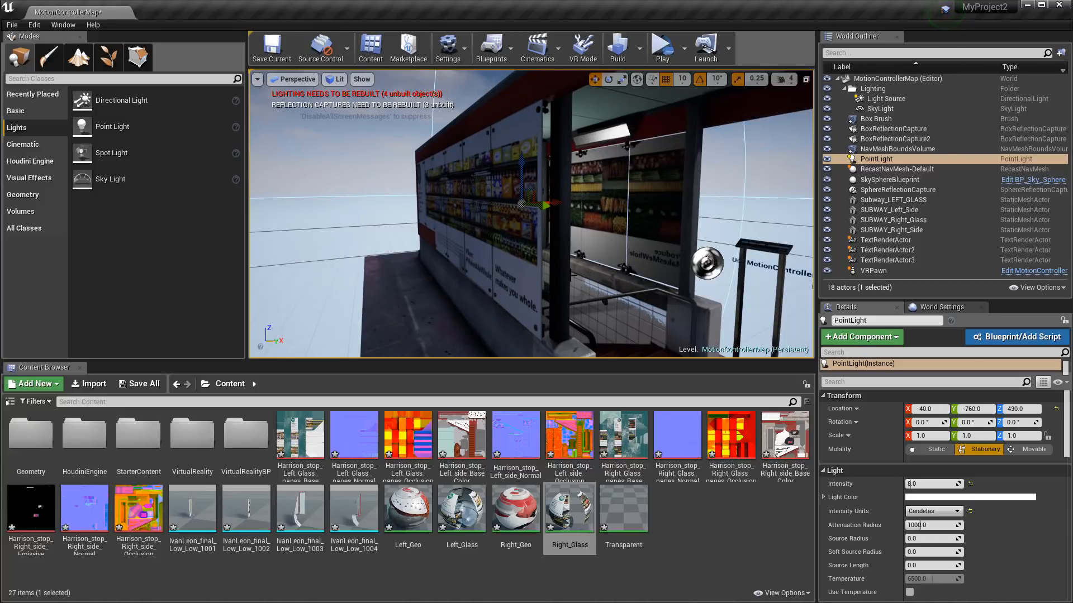
{"action": "left_click_drag", "start_coordinate": [658, 245], "coordinate": [615, 247], "text": "alt"}
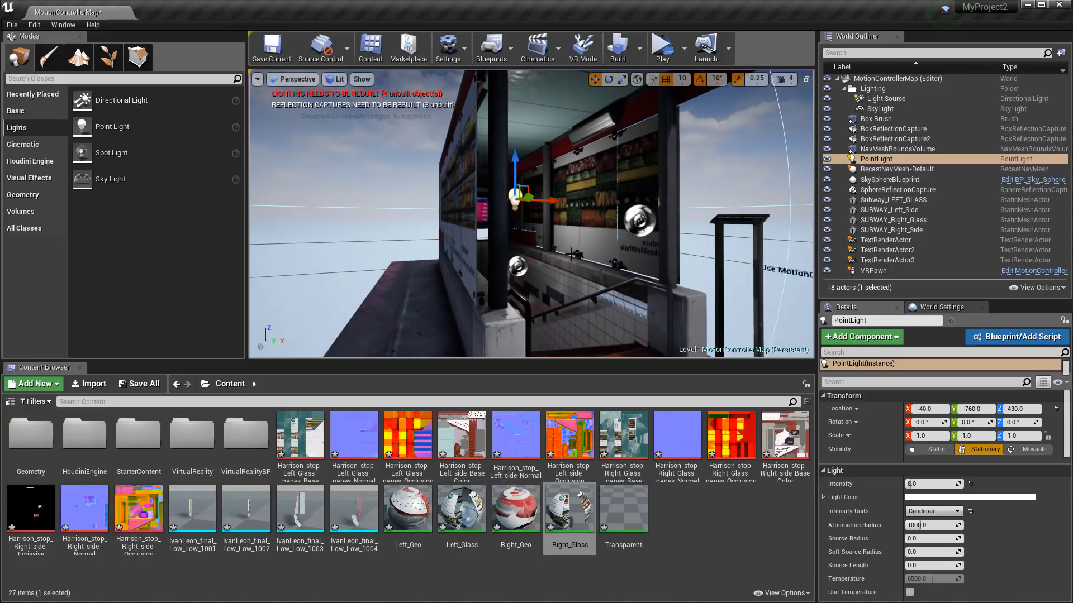
{"action": "left_click_drag", "start_coordinate": [559, 246], "coordinate": [637, 249], "text": "alt"}
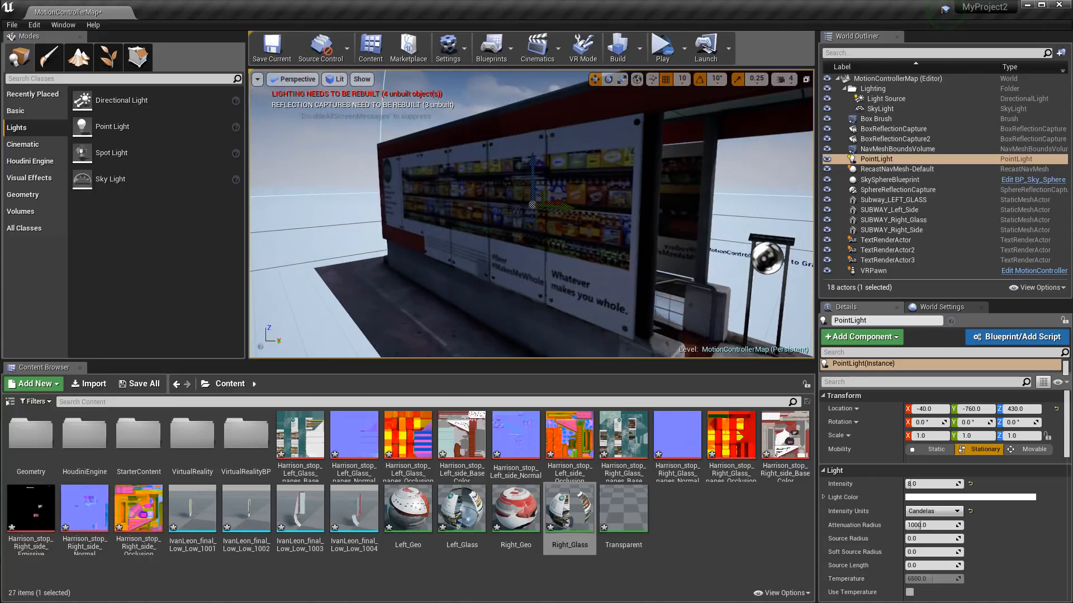
{"action": "mouse_move", "coordinate": [528, 250]}
{"action": "left_mouse_down", "text": "alt"}
{"action": "mouse_move", "coordinate": [447, 251]}
{"action": "mouse_move", "coordinate": [528, 250]}
{"action": "left_mouse_up", "text": "alt"}
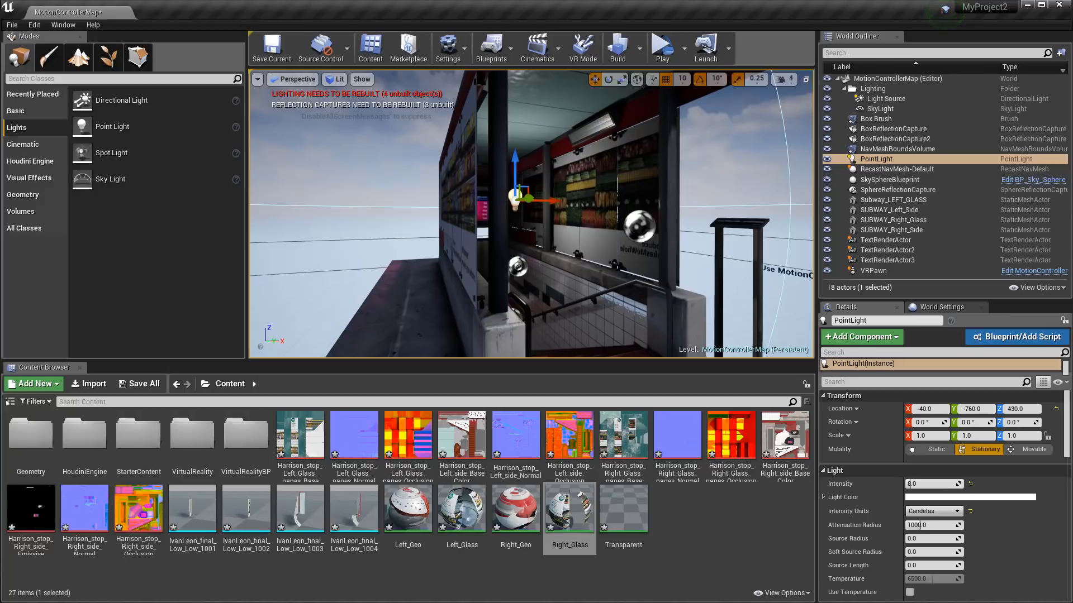
{"action": "left_click_drag", "start_coordinate": [550, 256], "coordinate": [545, 194], "text": "alt"}
{"action": "left_click_drag", "start_coordinate": [552, 273], "coordinate": [590, 256], "text": "alt"}
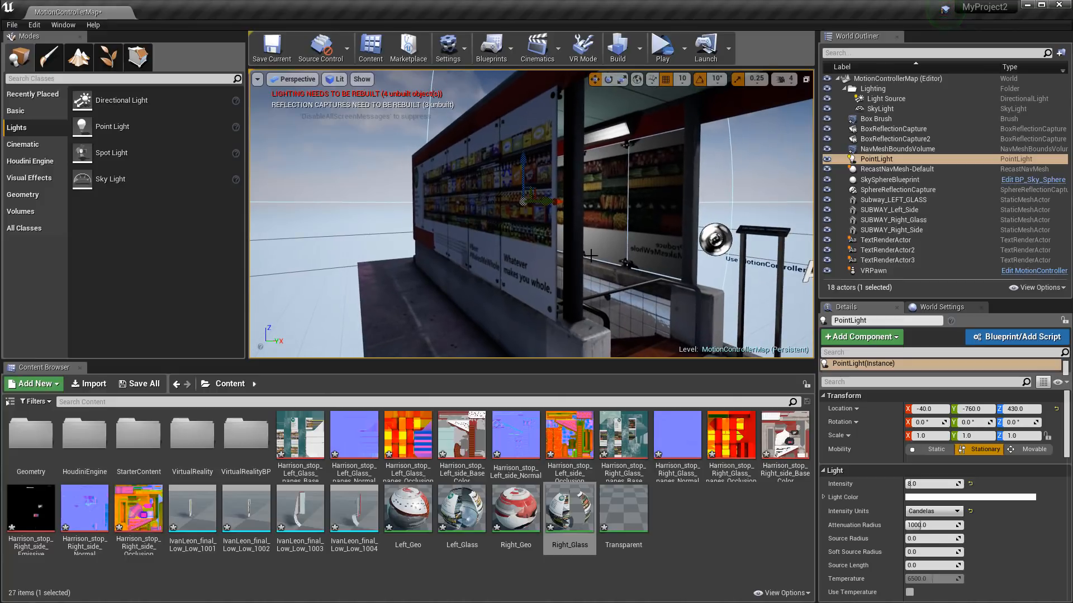
{"action": "mouse_move", "coordinate": [590, 255]}
{"action": "right_mouse_down", "text": "alt"}
{"action": "mouse_move", "coordinate": [615, 259]}
{"action": "mouse_move", "coordinate": [601, 257]}
{"action": "right_mouse_up", "text": "alt"}
{"action": "left_click_drag", "start_coordinate": [661, 258], "coordinate": [447, 283], "text": "alt"}
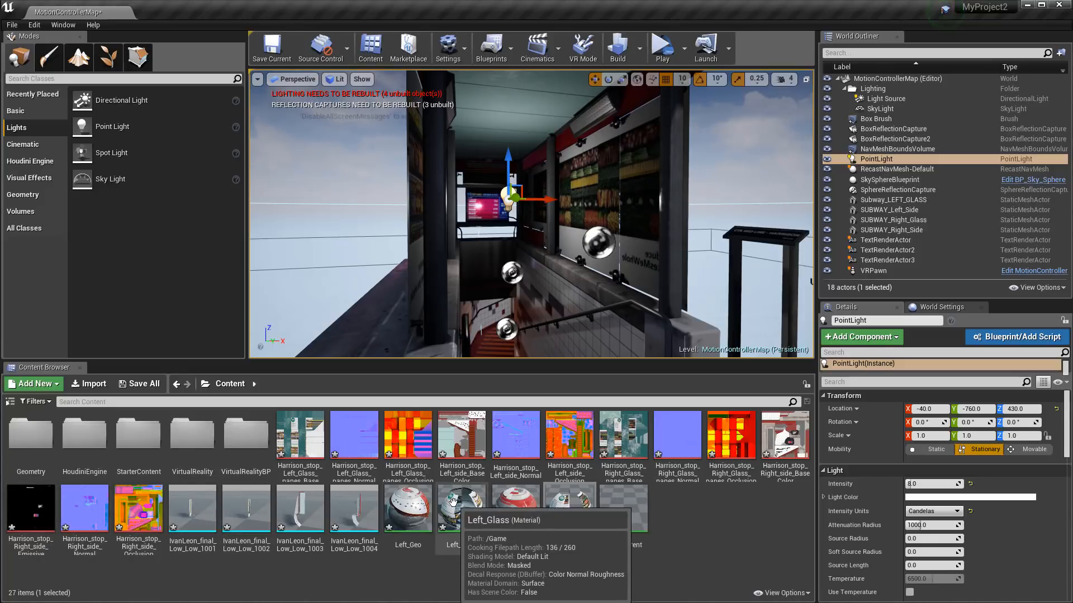
Open the Left_Glass material and set its Blend Mode to AlphaComposite (Premultiplied Alpha), keeping the Material Domain at Surface.
{"action": "double_click", "coordinate": [469, 511]}
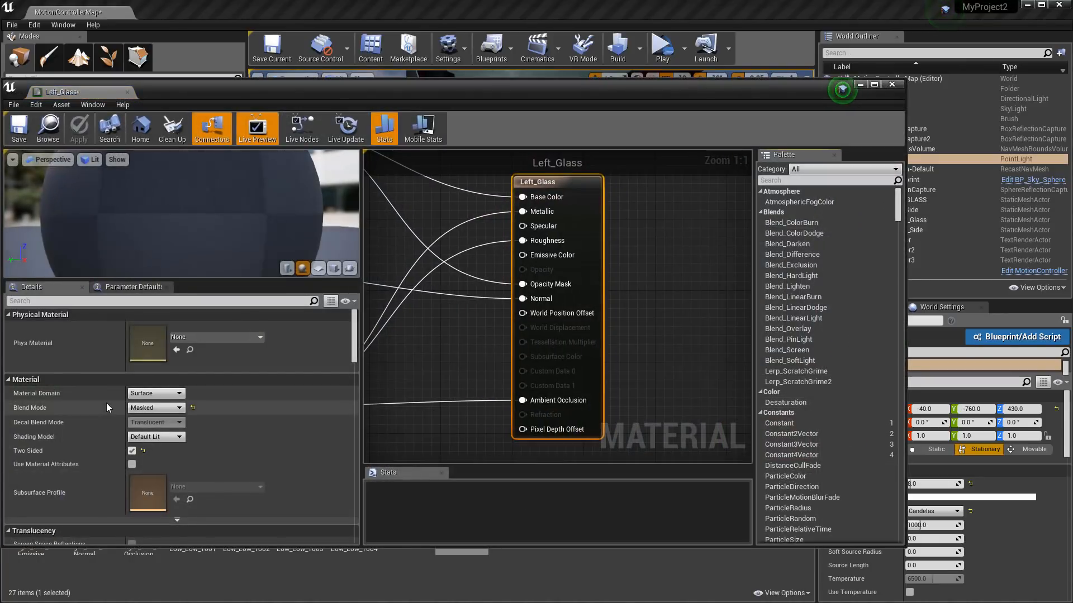
{"action": "left_click", "coordinate": [154, 408]}
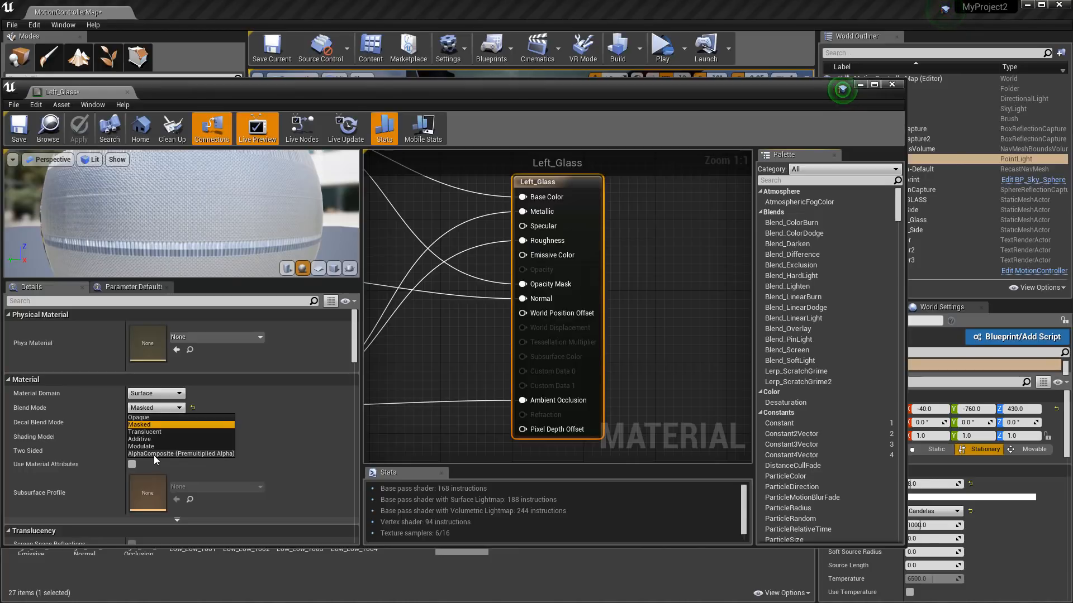
{"action": "left_click", "coordinate": [153, 454]}
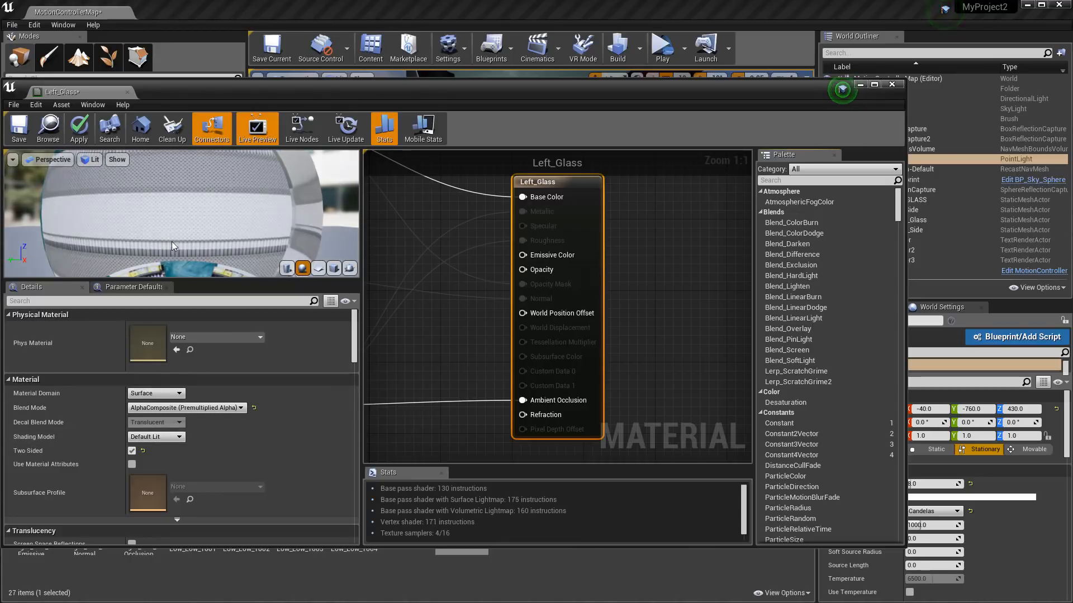
{"action": "left_click_drag", "start_coordinate": [180, 195], "coordinate": [358, 204]}
{"action": "left_click", "coordinate": [172, 391]}
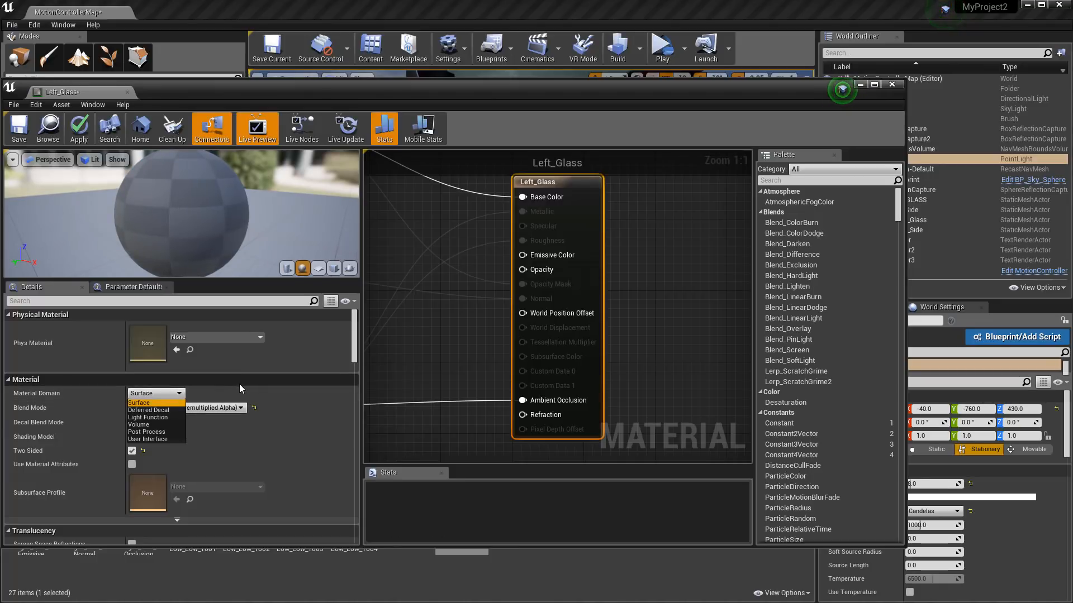
{"action": "left_click", "coordinate": [151, 402]}
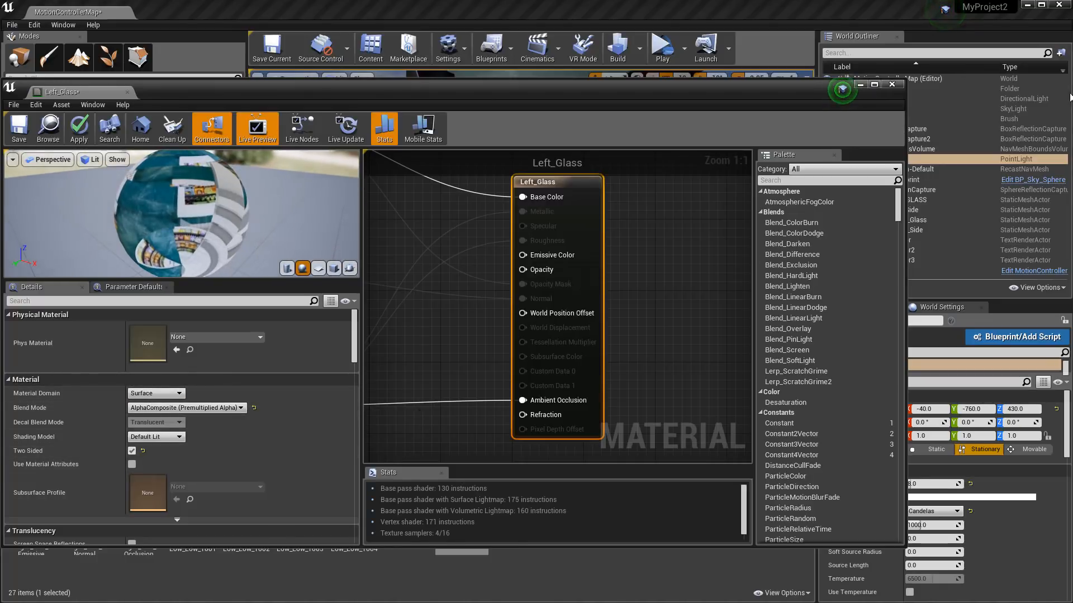
Apply the Left_Glass blend change to the original material and check the left panels in the level.
{"action": "left_click", "coordinate": [892, 85]}
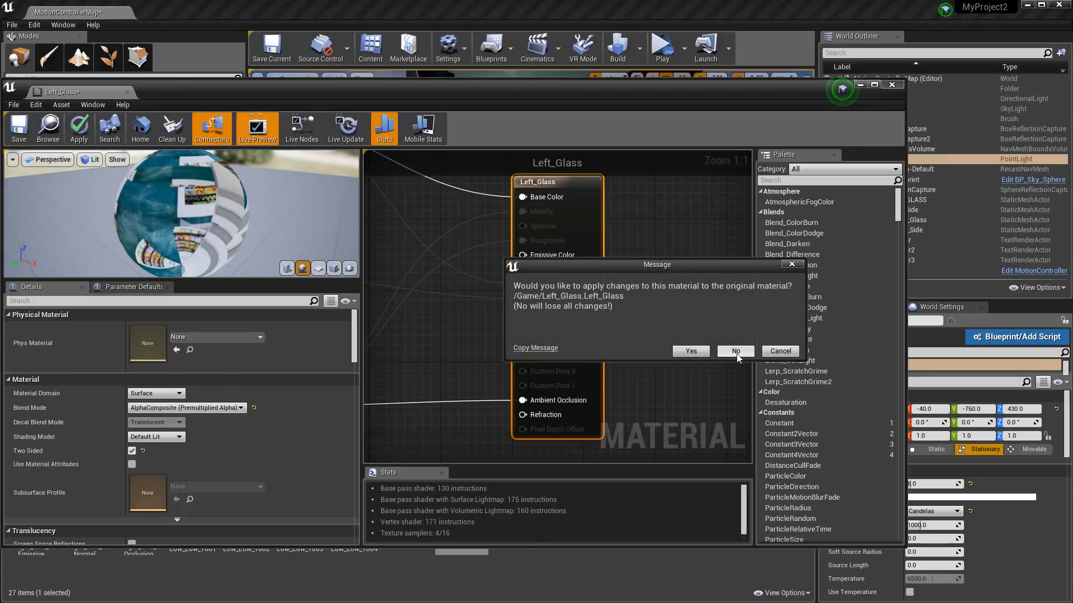
{"action": "left_click", "coordinate": [689, 351]}
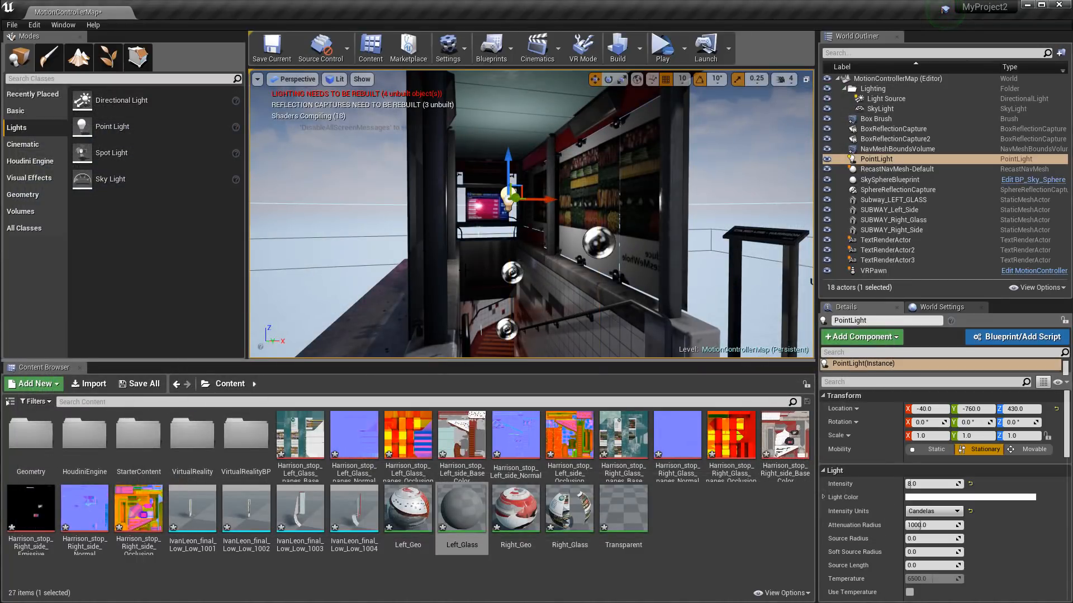
{"action": "left_click_drag", "start_coordinate": [406, 259], "coordinate": [448, 270], "text": "alt"}
{"action": "mouse_move", "coordinate": [448, 270]}
{"action": "right_mouse_down", "text": "alt"}
{"action": "mouse_move", "coordinate": [536, 270]}
{"action": "mouse_move", "coordinate": [447, 270]}
{"action": "right_mouse_up", "text": "alt"}
{"action": "left_click_drag", "start_coordinate": [447, 269], "coordinate": [488, 253], "text": "alt"}
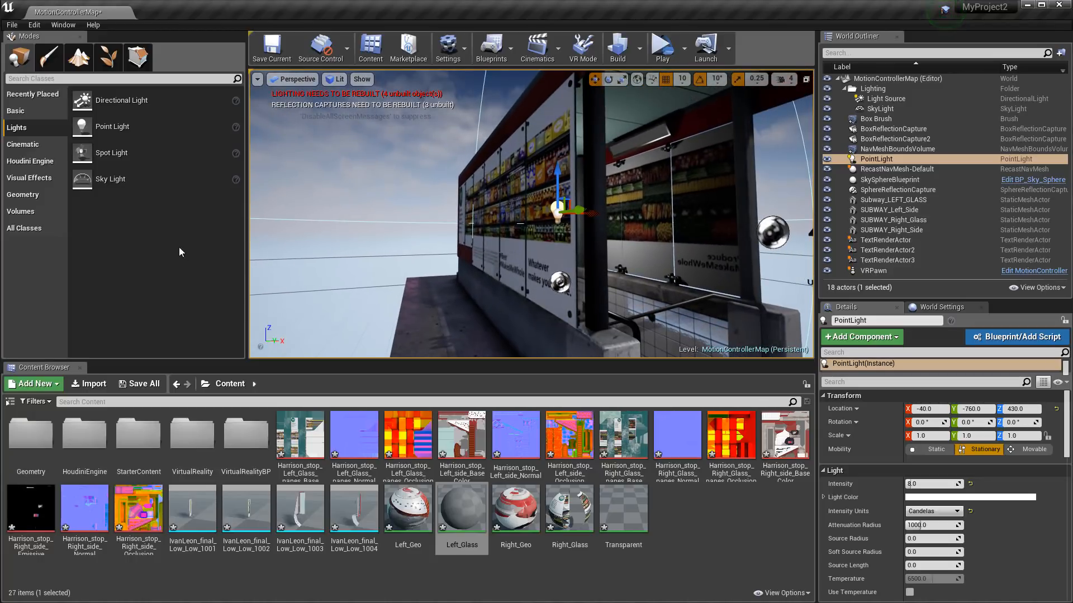
Reopen the Left_Glass material and examine the inputs of its main material node.
{"action": "left_click", "coordinate": [467, 510]}
{"action": "double_click", "coordinate": [468, 510]}
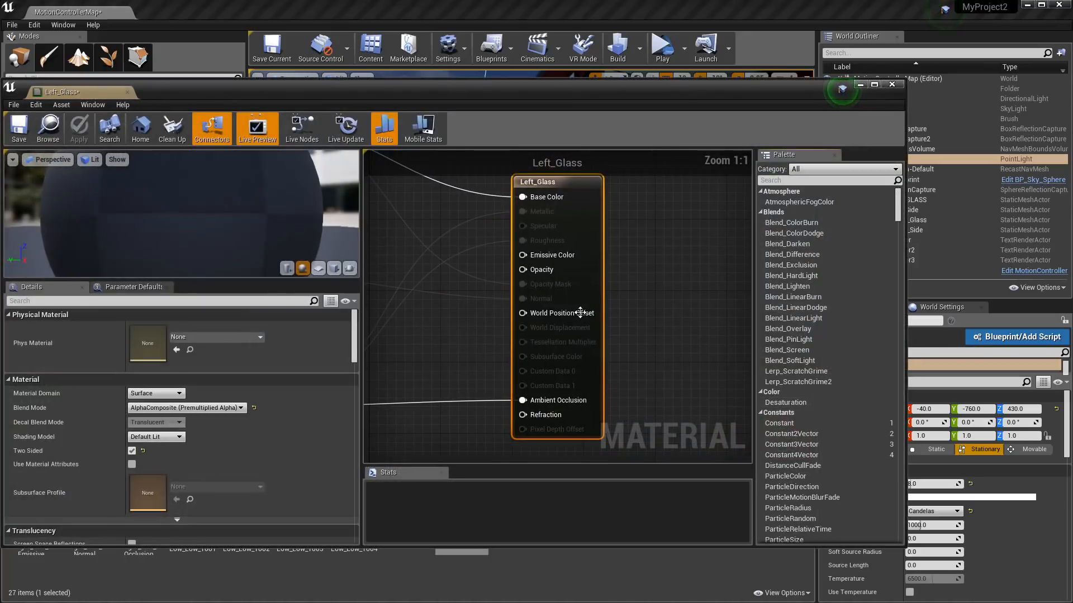
{"action": "scroll", "coordinate": [491, 303], "scroll_direction": "down", "scroll_amount": 1}
{"action": "scroll", "coordinate": [443, 308], "scroll_direction": "up", "scroll_amount": 1}
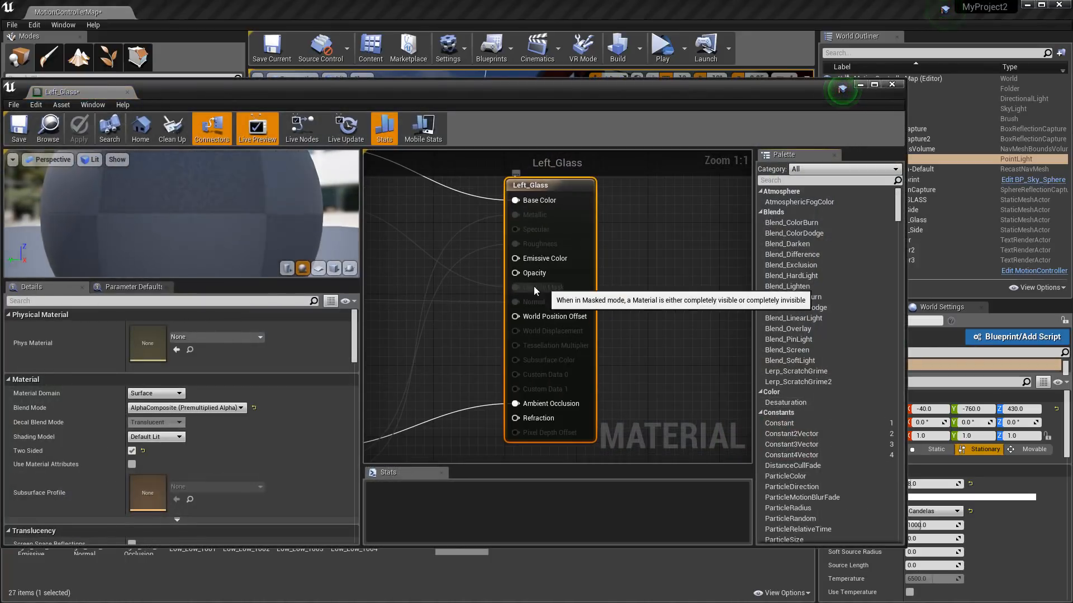
Switch Left_Glass to the Masked Blend Mode to compare its opacity inputs, and return it to AlphaComposite (Premultiplied Alpha).
{"action": "left_click", "coordinate": [160, 412]}
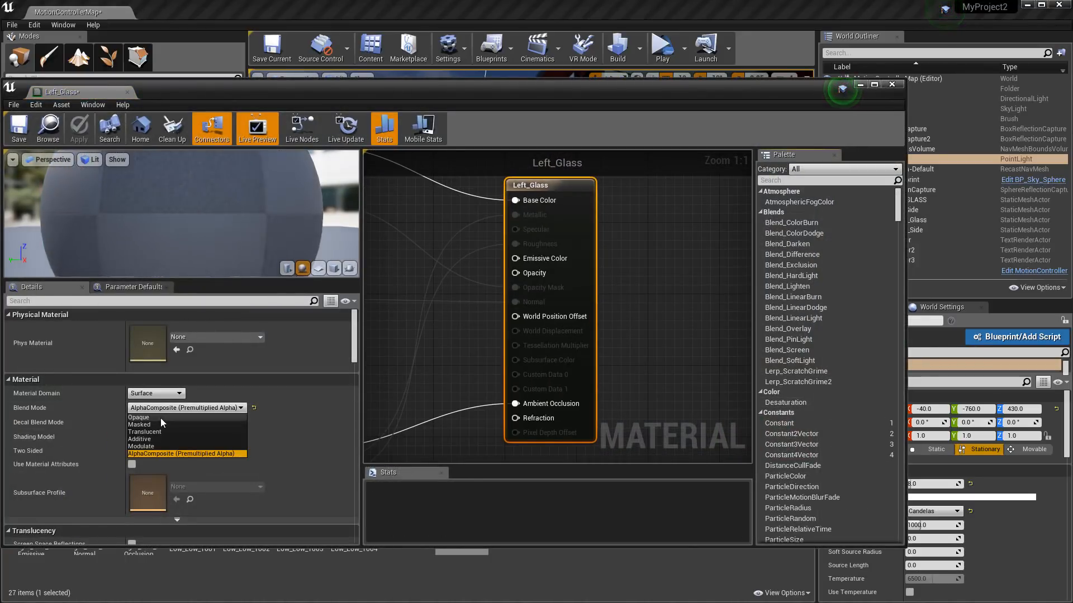
{"action": "left_click", "coordinate": [160, 426]}
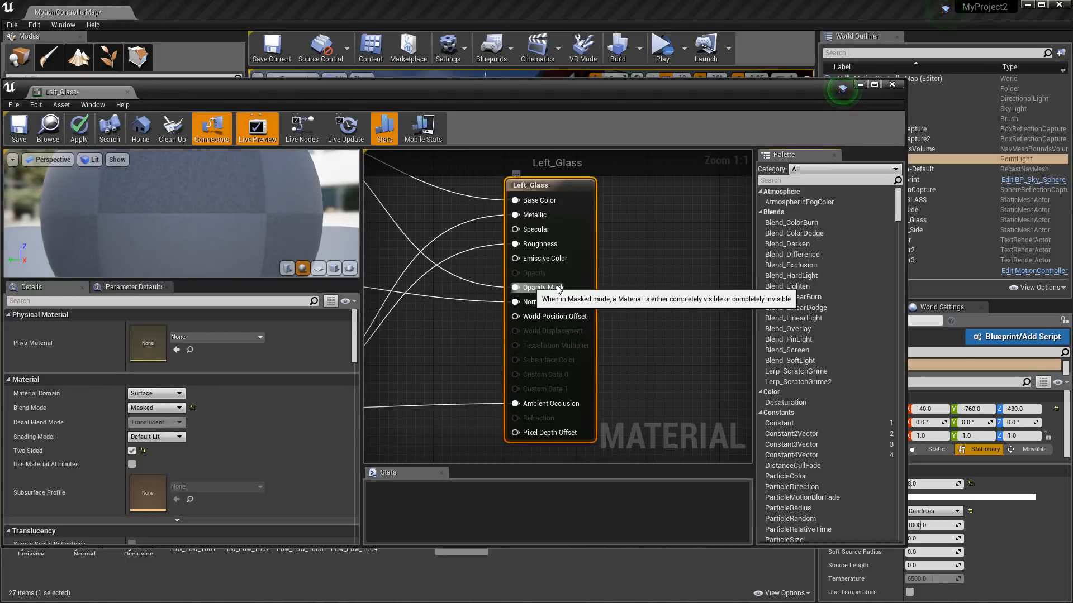
{"action": "left_click", "coordinate": [167, 409]}
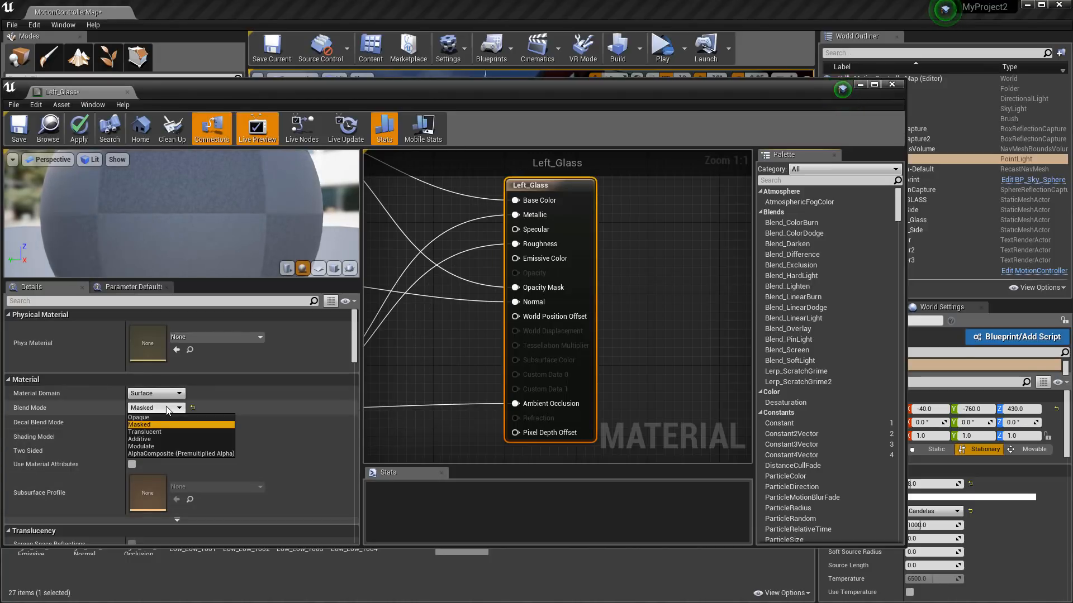
{"action": "left_click", "coordinate": [156, 453]}
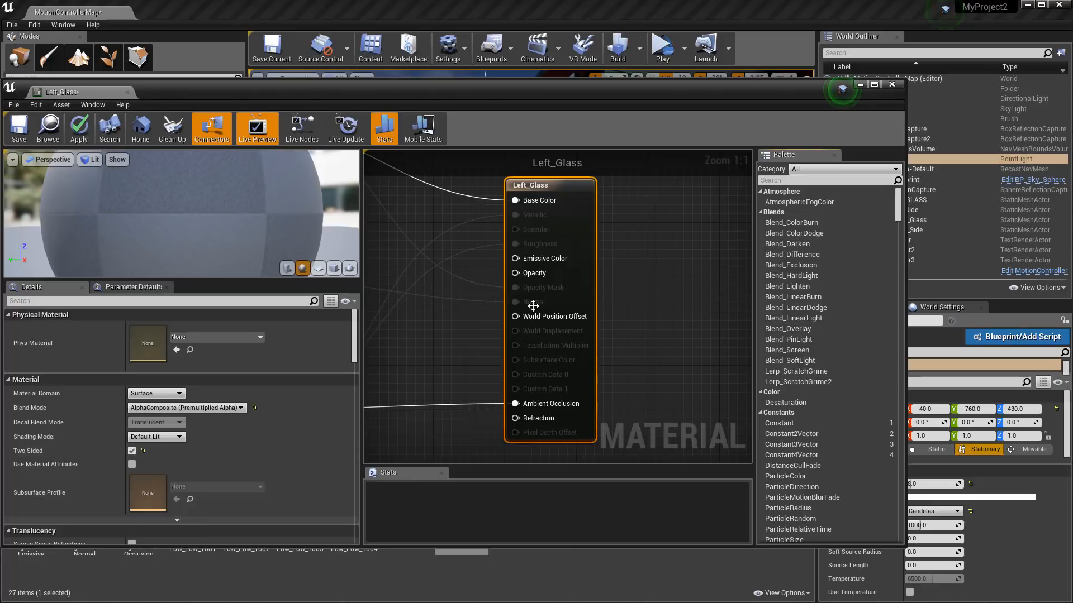
Connect the base color texture's alpha to the Opacity input of Left_Glass and apply the change to the original material.
{"action": "scroll", "coordinate": [522, 279], "scroll_direction": "down", "scroll_amount": 7}
{"action": "scroll", "coordinate": [459, 308], "scroll_direction": "up", "scroll_amount": 5}
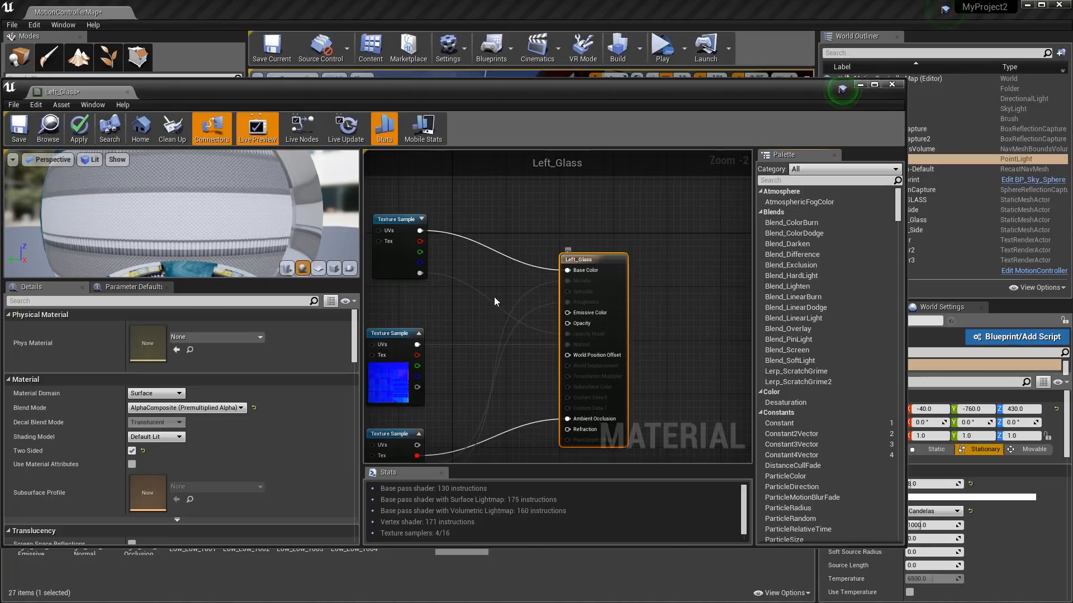
{"action": "left_click_drag", "start_coordinate": [415, 274], "coordinate": [575, 325]}
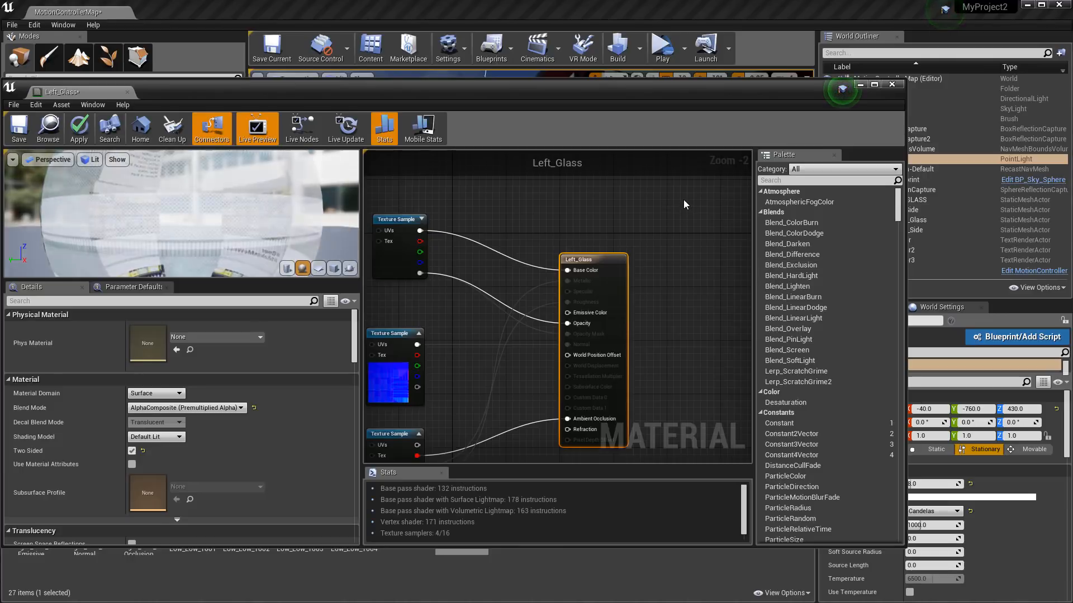
{"action": "left_click", "coordinate": [891, 85]}
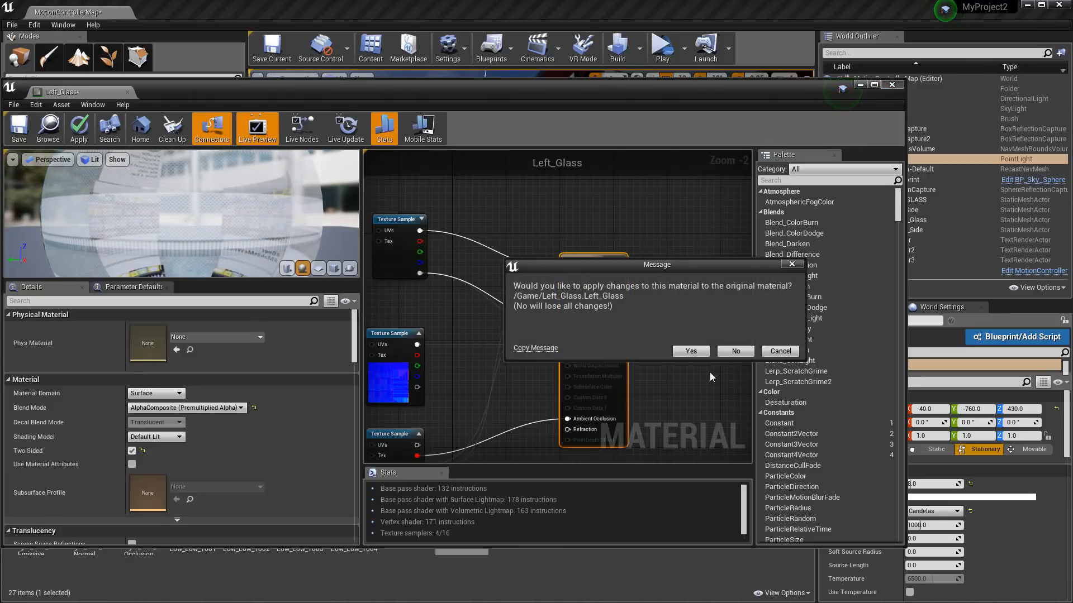
{"action": "left_click", "coordinate": [702, 353]}
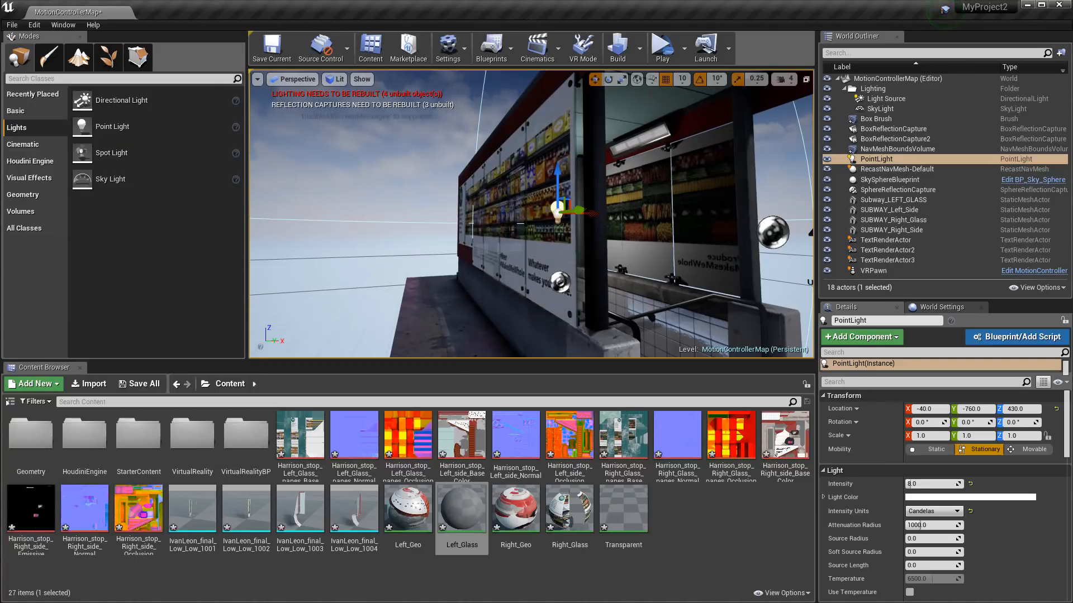
Inspect the transparency of the left glass panels from outside and inside the entrance, comparing them with the right panels.
{"action": "left_click_drag", "start_coordinate": [530, 224], "coordinate": [598, 223], "text": "alt"}
{"action": "right_click_drag", "start_coordinate": [559, 223], "coordinate": [603, 224], "text": "alt"}
{"action": "left_click_drag", "start_coordinate": [558, 223], "coordinate": [592, 224], "text": "alt"}
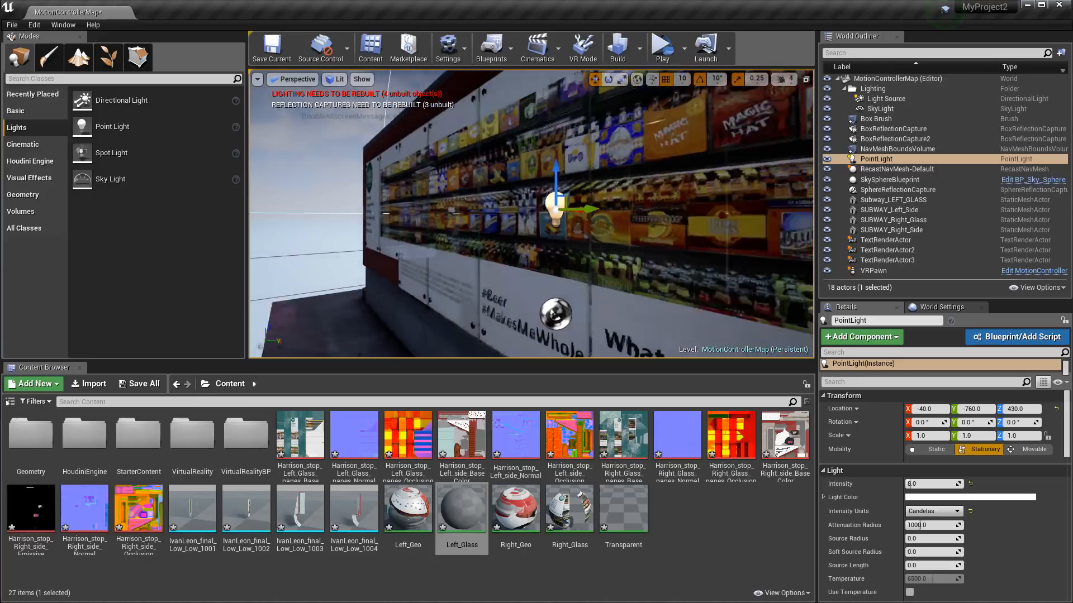
{"action": "right_click_drag", "start_coordinate": [589, 215], "coordinate": [536, 216], "text": "alt"}
{"action": "left_click_drag", "start_coordinate": [589, 215], "coordinate": [424, 216], "text": "alt"}
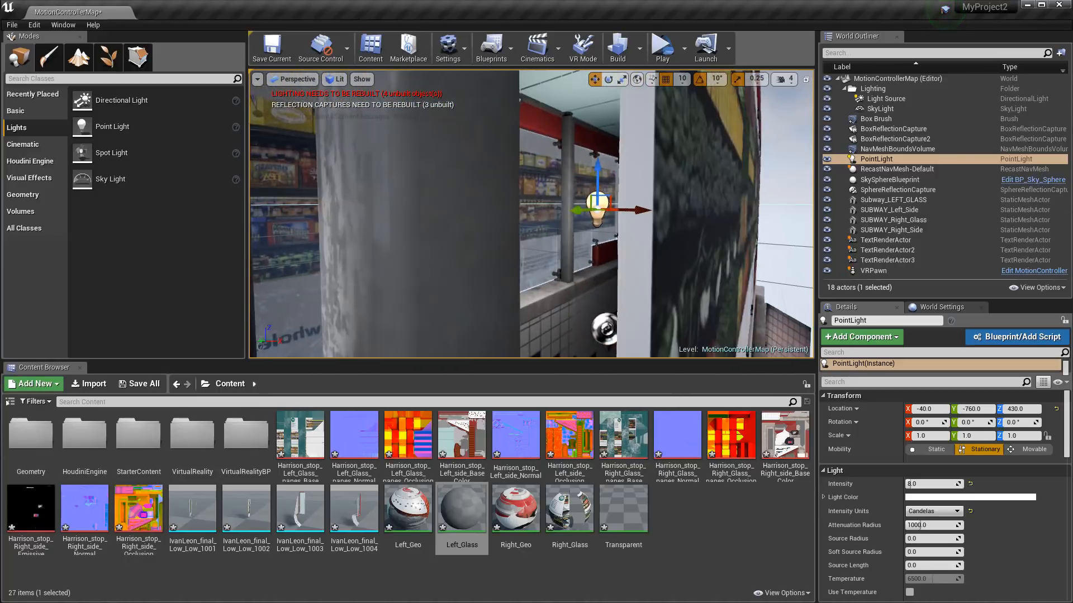
{"action": "left_click_drag", "start_coordinate": [492, 270], "coordinate": [536, 270], "text": "alt"}
{"action": "right_click_drag", "start_coordinate": [491, 271], "coordinate": [464, 270], "text": "alt"}
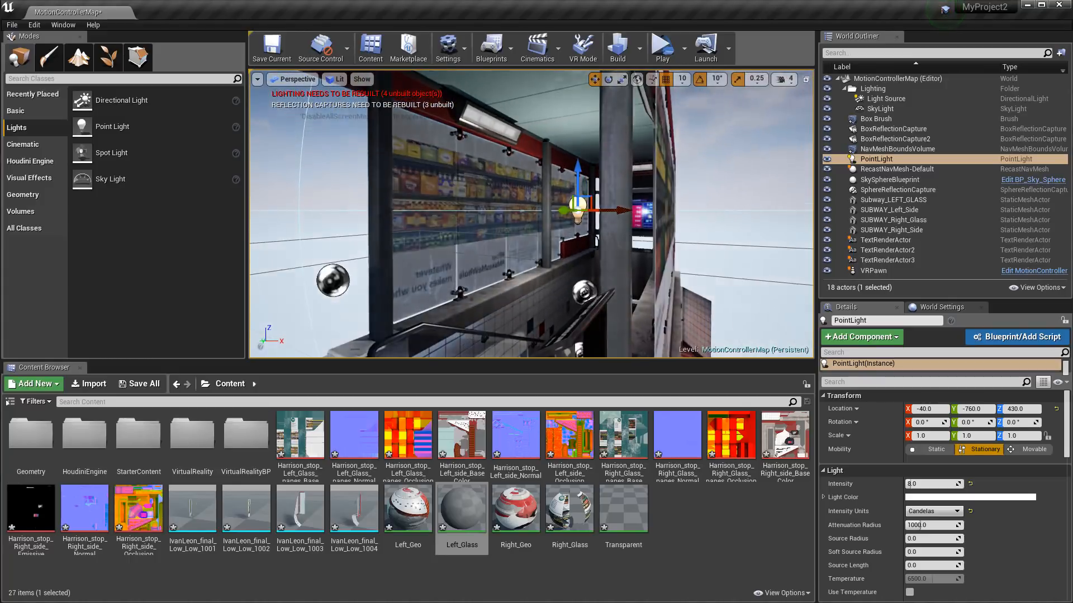
{"action": "left_click_drag", "start_coordinate": [491, 271], "coordinate": [470, 265], "text": "alt"}
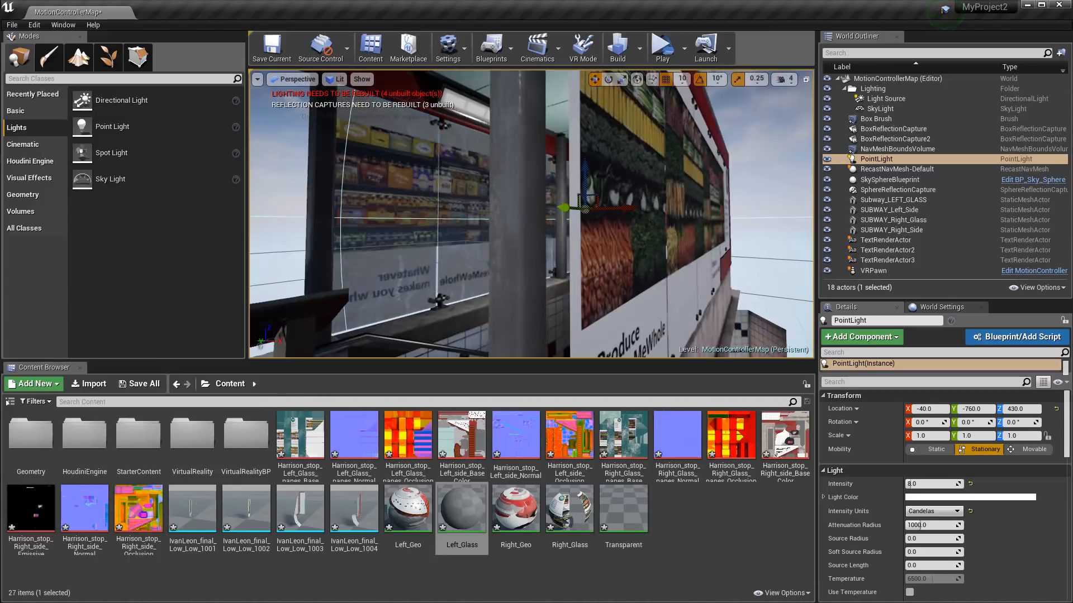
{"action": "right_click_drag", "start_coordinate": [465, 274], "coordinate": [514, 274], "text": "alt"}
{"action": "left_click_drag", "start_coordinate": [447, 297], "coordinate": [480, 296], "text": "alt"}
{"action": "right_click_drag", "start_coordinate": [480, 296], "coordinate": [435, 296], "text": "alt"}
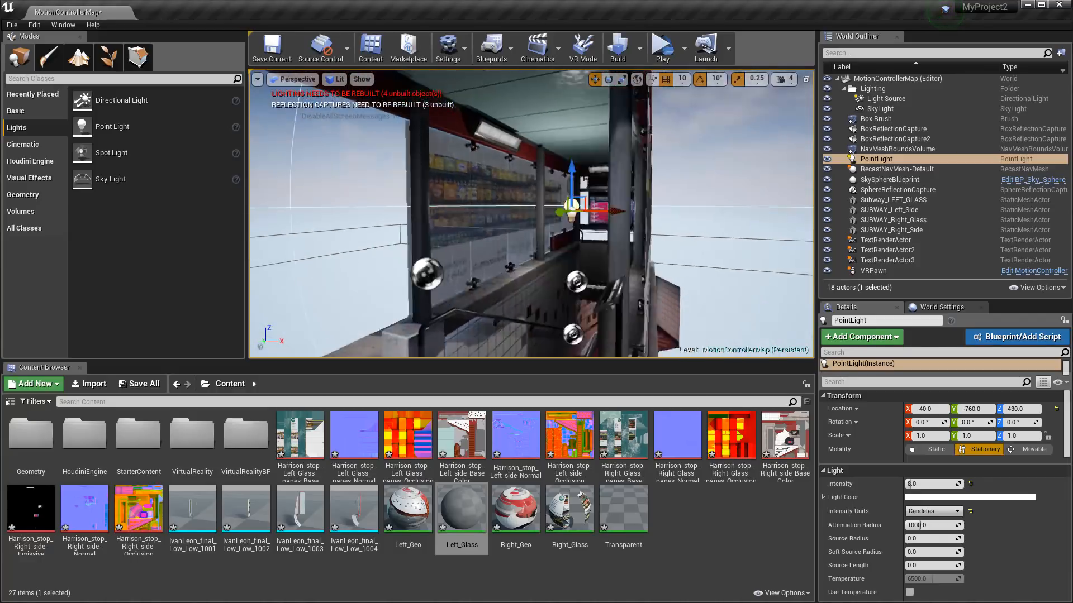
{"action": "left_click_drag", "start_coordinate": [436, 296], "coordinate": [542, 314], "text": "alt"}
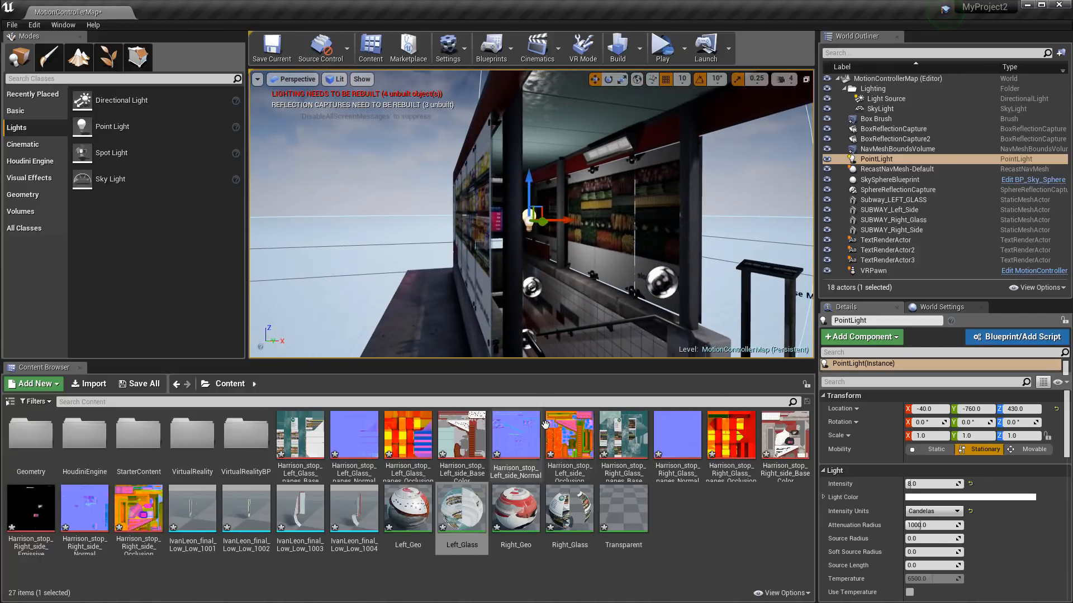
Set the Right_Glass material's Blend Mode to AlphaComposite (Premultiplied Alpha), connect the base color texture's alpha to Opacity and apply the changes.
{"action": "double_click", "coordinate": [568, 506]}
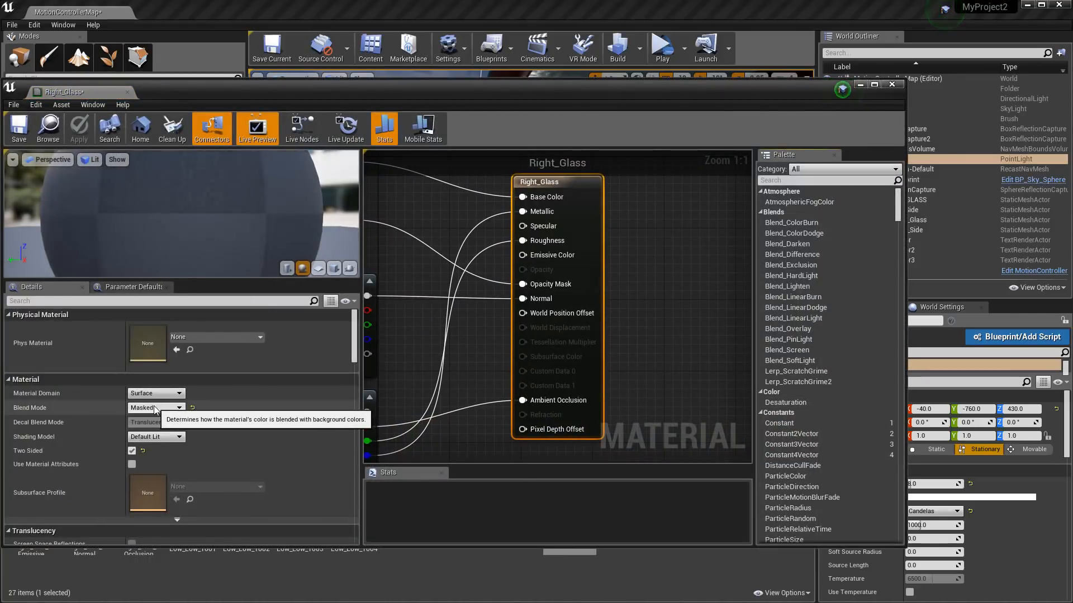
{"action": "left_click", "coordinate": [155, 408]}
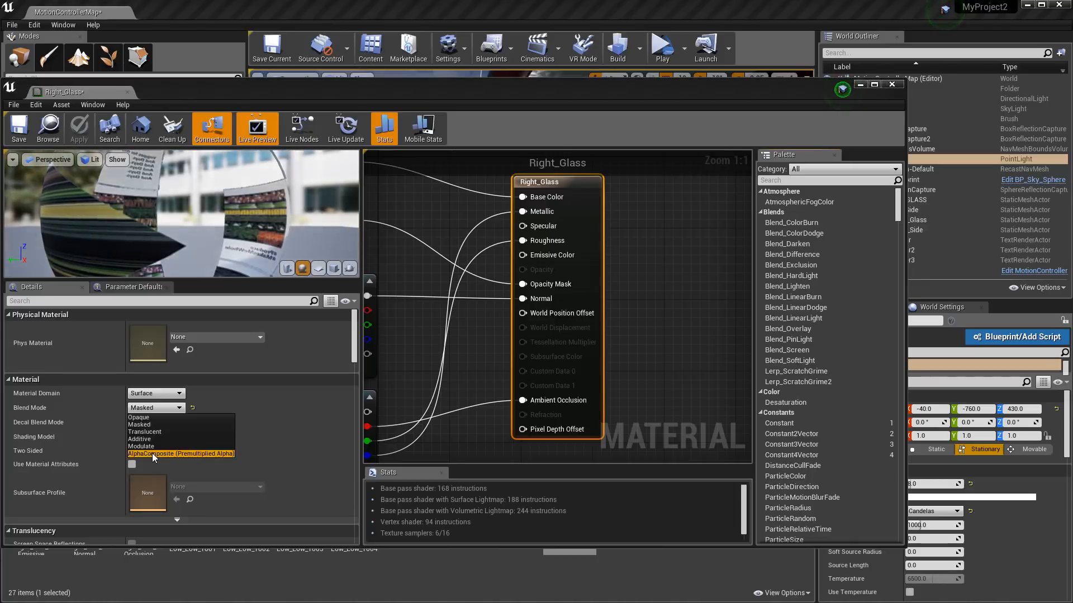
{"action": "left_click", "coordinate": [152, 453]}
{"action": "scroll", "coordinate": [425, 340], "scroll_direction": "down", "scroll_amount": 2}
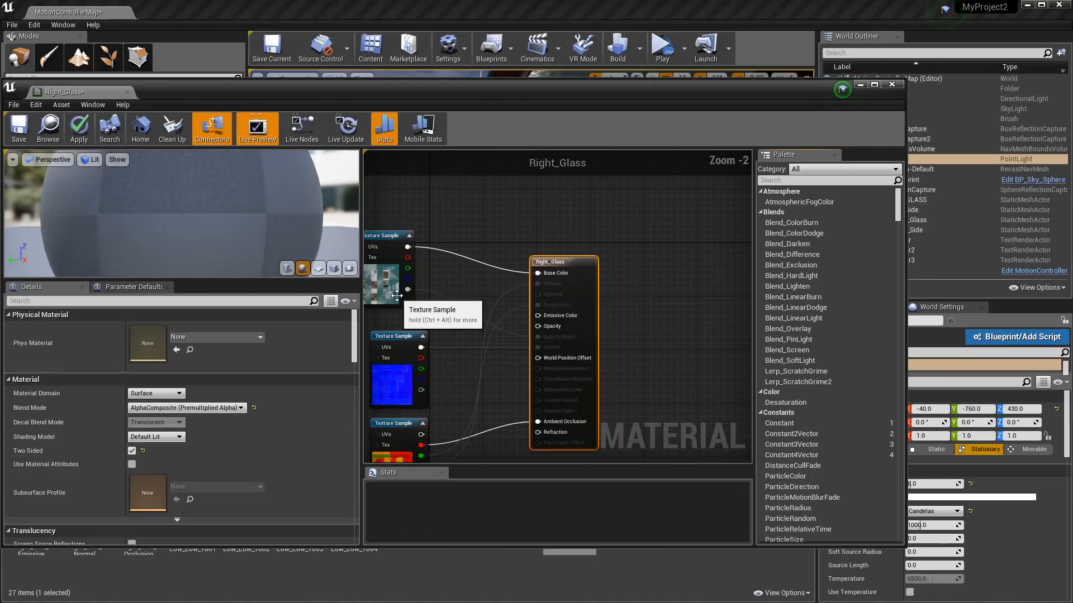
{"action": "left_click_drag", "start_coordinate": [407, 289], "coordinate": [545, 327]}
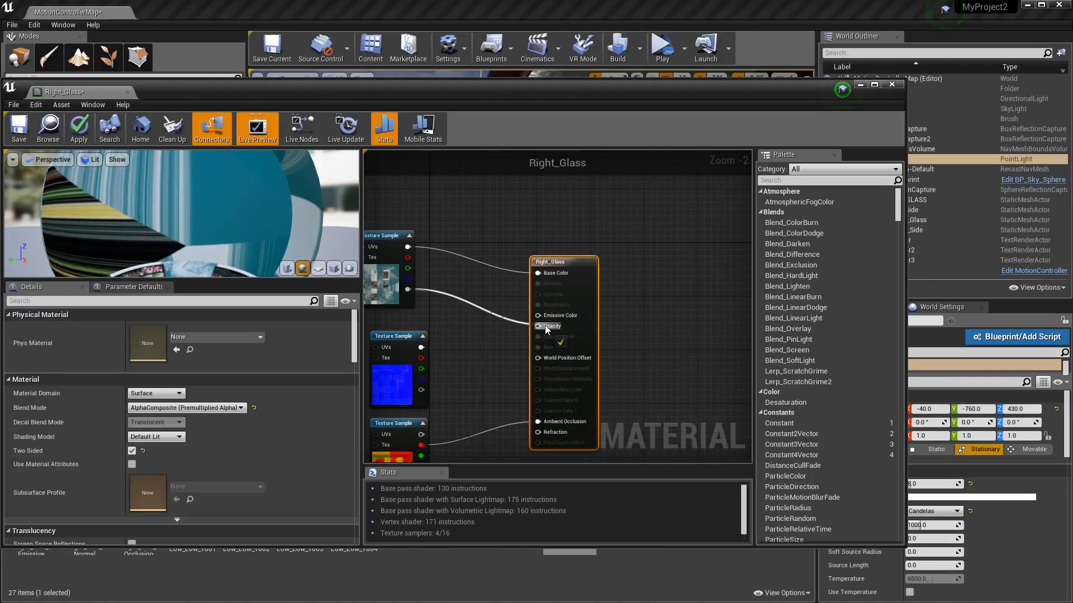
{"action": "left_click", "coordinate": [892, 84]}
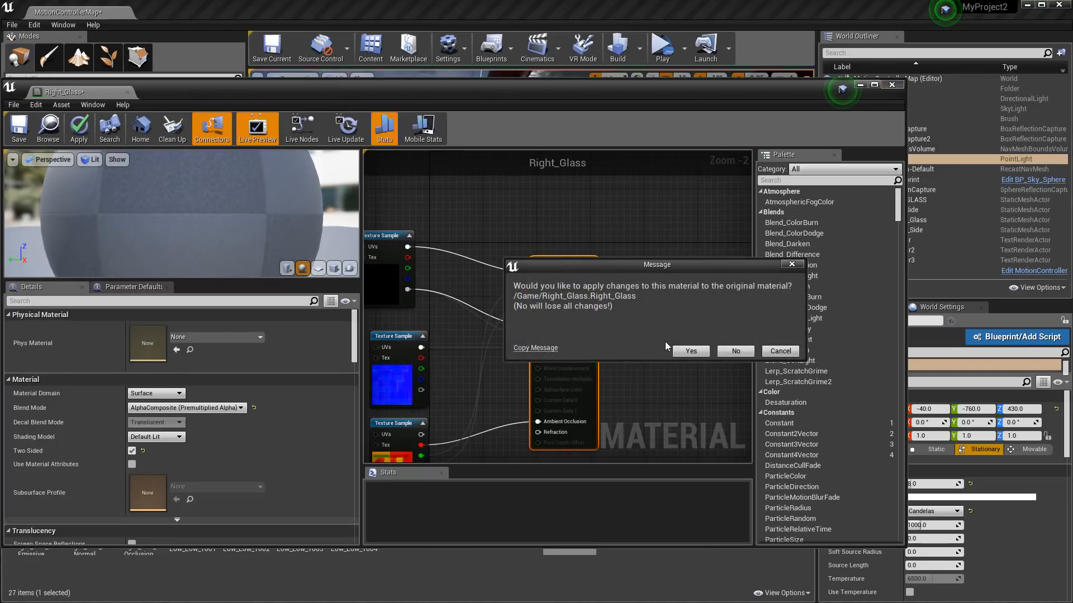
{"action": "left_click", "coordinate": [691, 351]}
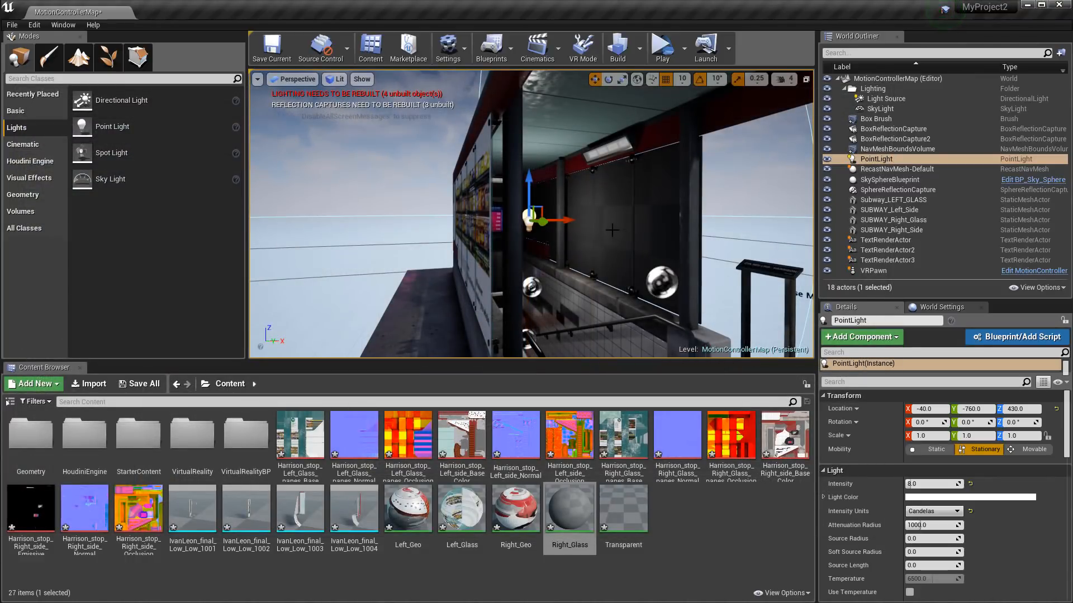
Inspect the transparency of the right glass panels from outside the entrance and from the stair opening.
{"action": "left_click_drag", "start_coordinate": [530, 223], "coordinate": [503, 221], "text": "alt"}
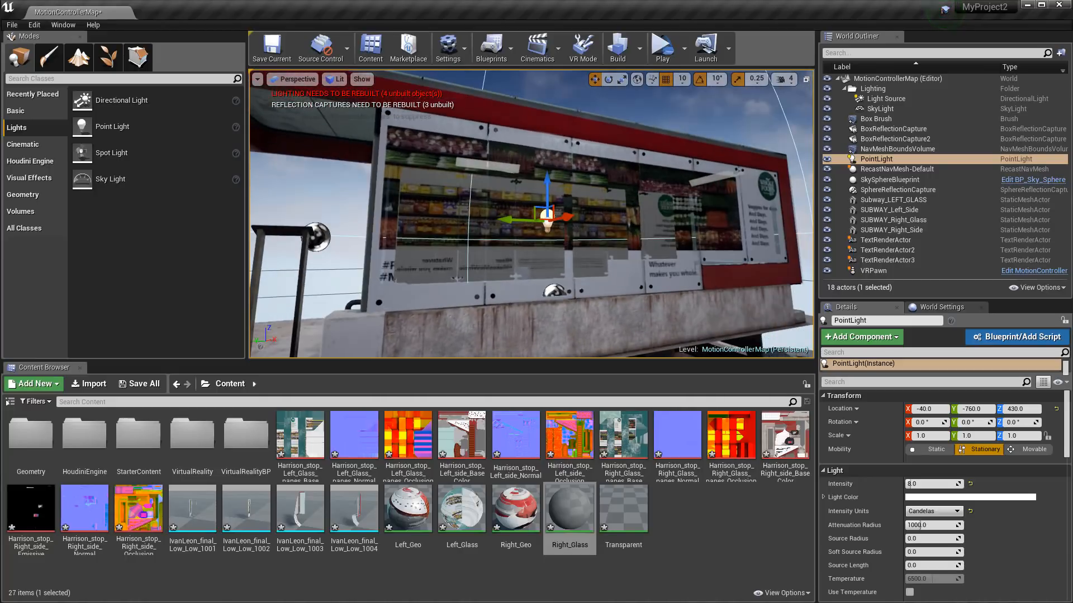
{"action": "mouse_move", "coordinate": [488, 287]}
{"action": "left_mouse_down", "text": "alt"}
{"action": "mouse_move", "coordinate": [447, 280]}
{"action": "mouse_move", "coordinate": [481, 273]}
{"action": "left_mouse_up", "text": "alt"}
{"action": "right_click_drag", "start_coordinate": [481, 274], "coordinate": [505, 306], "text": "alt"}
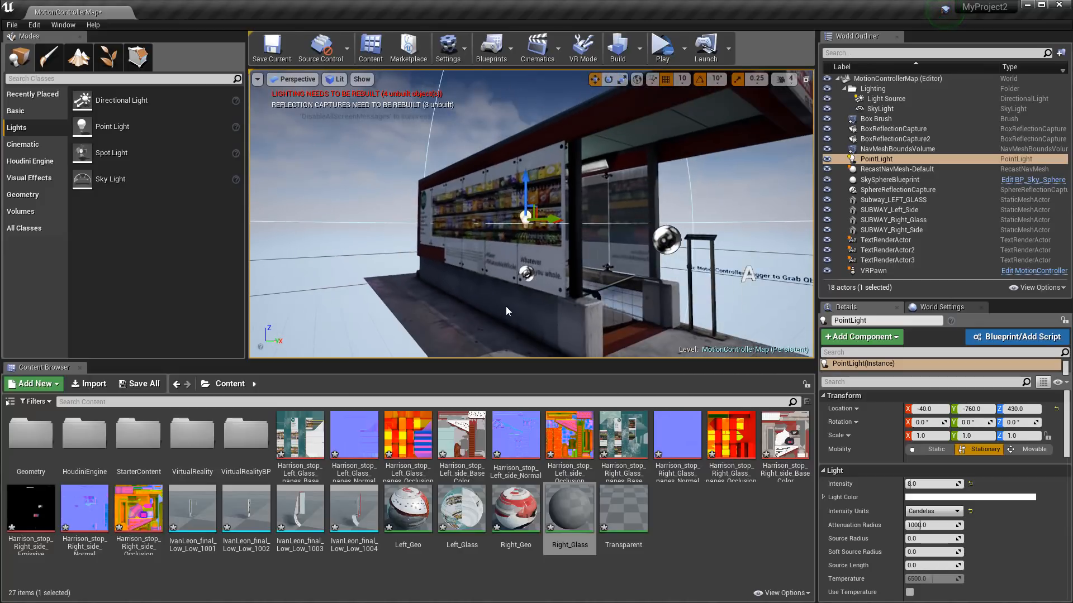
{"action": "left_click_drag", "start_coordinate": [505, 307], "coordinate": [514, 302], "text": "alt"}
{"action": "right_click_drag", "start_coordinate": [505, 307], "coordinate": [536, 296], "text": "alt"}
{"action": "left_click_drag", "start_coordinate": [536, 296], "coordinate": [760, 289], "text": "alt"}
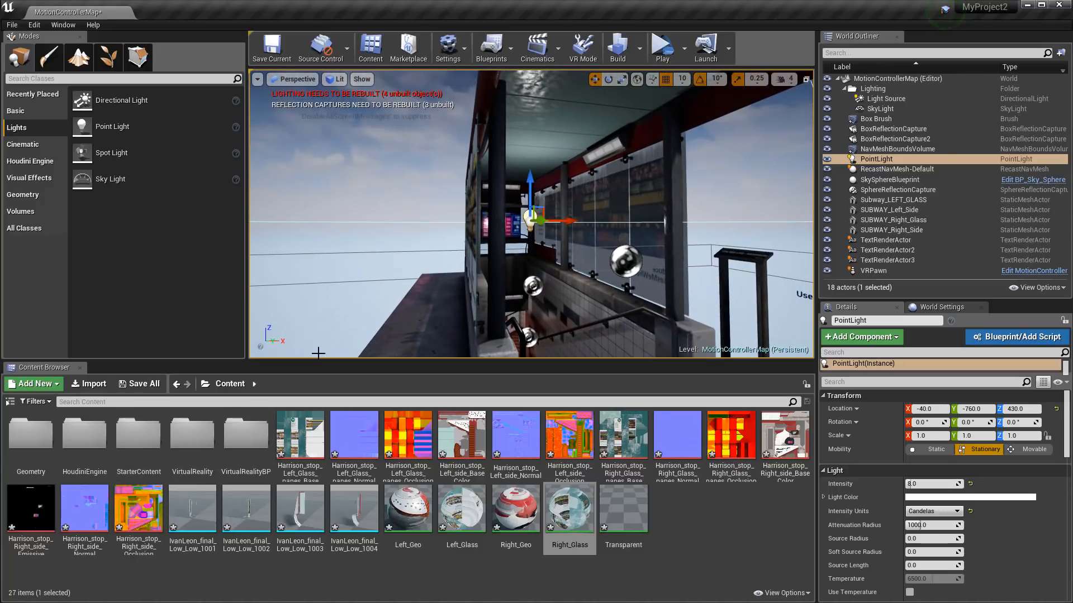
Set the Blend Mode of Right_Glass to Translucent and apply the change to the original material.
{"action": "double_click", "coordinate": [569, 509]}
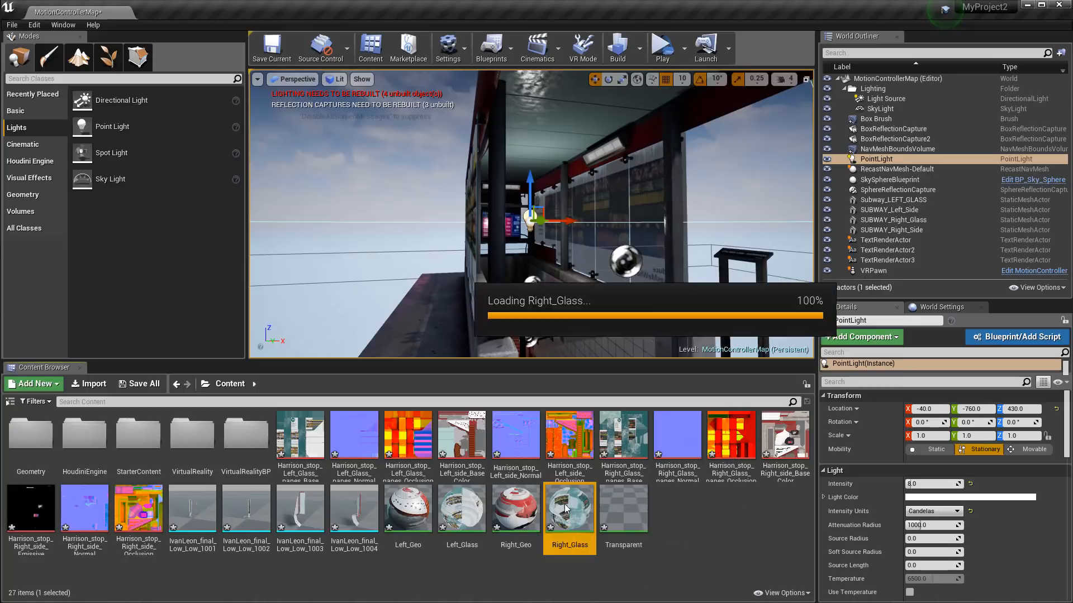
{"action": "left_click", "coordinate": [173, 408]}
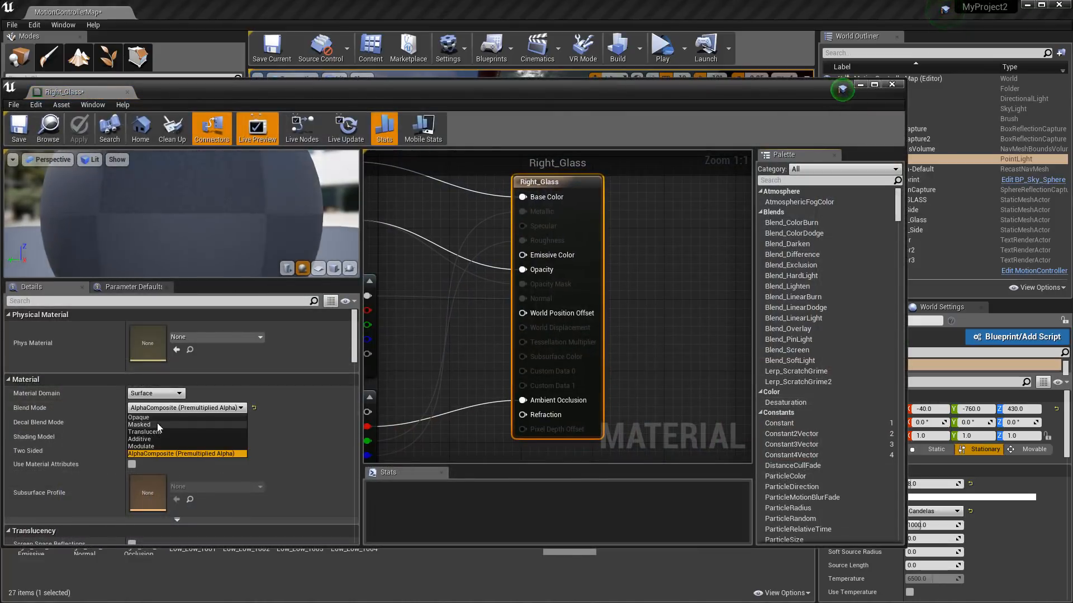
{"action": "left_click", "coordinate": [149, 433]}
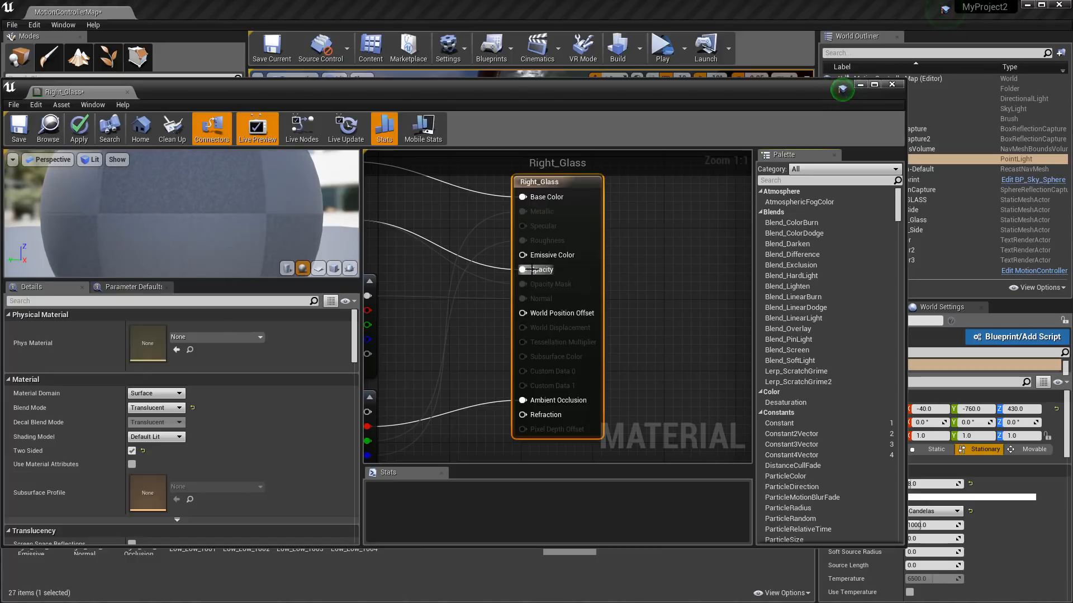
{"action": "scroll", "coordinate": [517, 274], "scroll_direction": "down", "scroll_amount": 3}
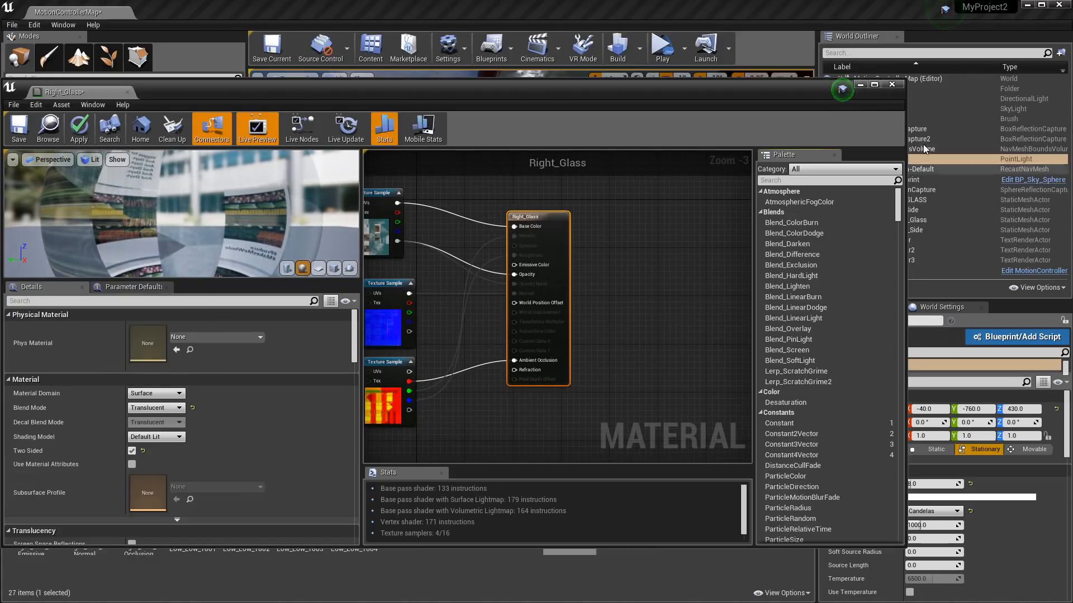
{"action": "left_click", "coordinate": [891, 84]}
{"action": "left_click", "coordinate": [691, 350]}
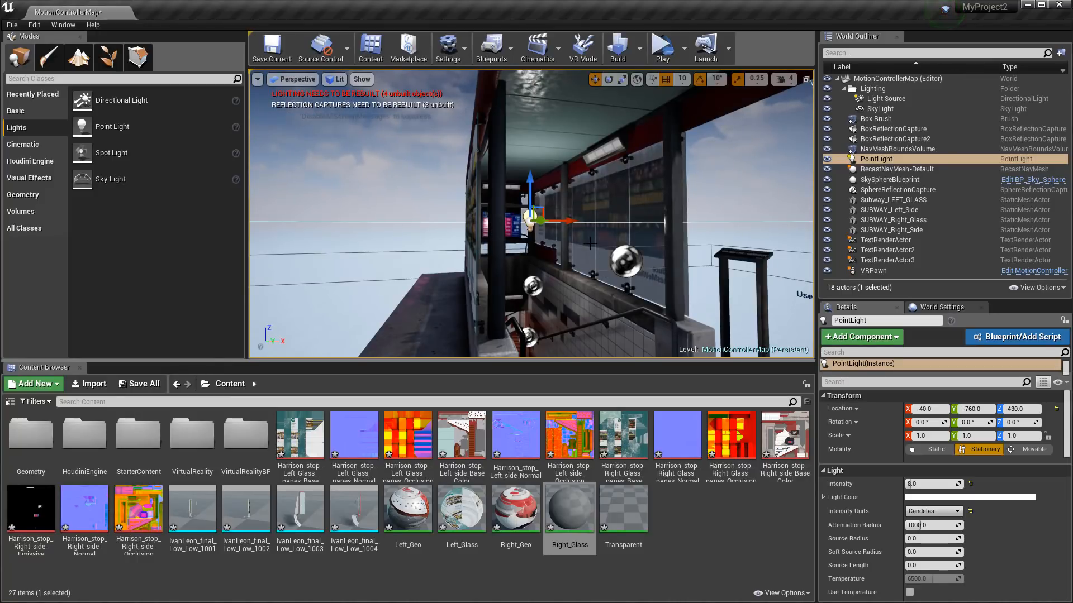
Compare the transparency of the left and right glass panels from inside the subway entrance.
{"action": "key", "text": "w"}
{"action": "right_click_drag", "start_coordinate": [595, 272], "coordinate": [613, 273]}
{"action": "scroll", "coordinate": [648, 228], "scroll_direction": "down", "scroll_amount": 5}
{"action": "scroll", "coordinate": [648, 228], "scroll_direction": "up", "scroll_amount": 5}
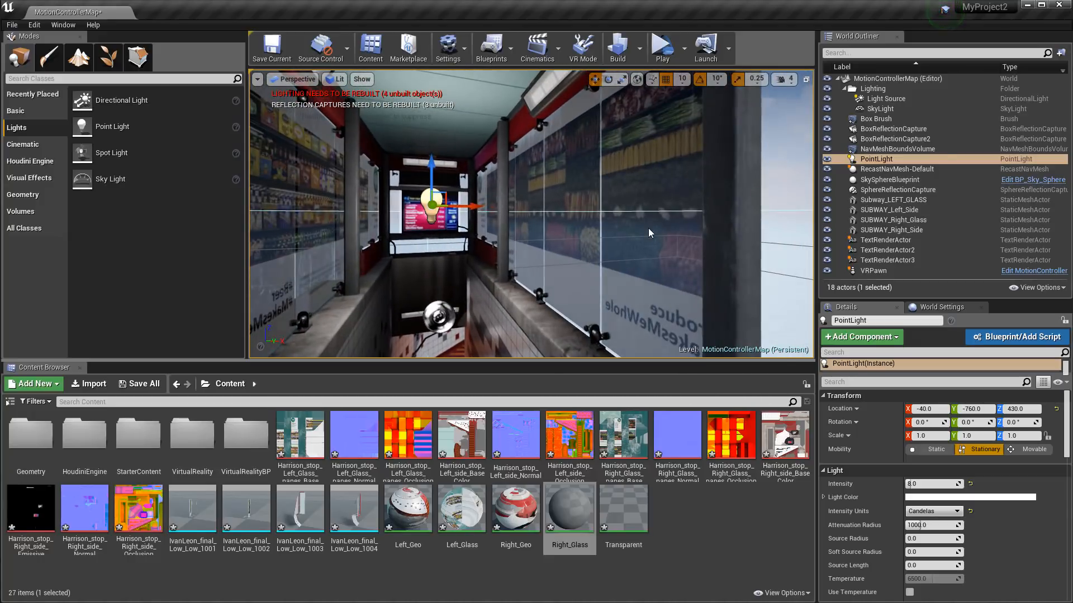
{"action": "scroll", "coordinate": [644, 231], "scroll_direction": "down", "scroll_amount": 5}
{"action": "key", "text": "d"}
{"action": "right_click_drag", "start_coordinate": [644, 232], "coordinate": [673, 232]}
{"action": "key", "text": "a"}
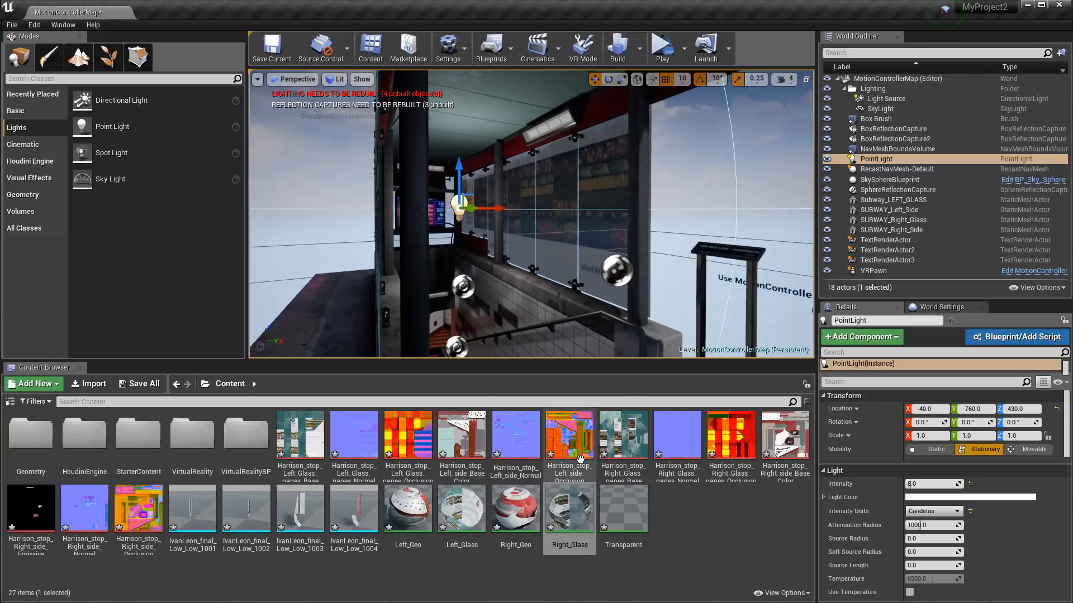
Enable Screen Space Reflections in the translucency settings of Right_Glass and apply the change to the original material.
{"action": "double_click", "coordinate": [570, 510]}
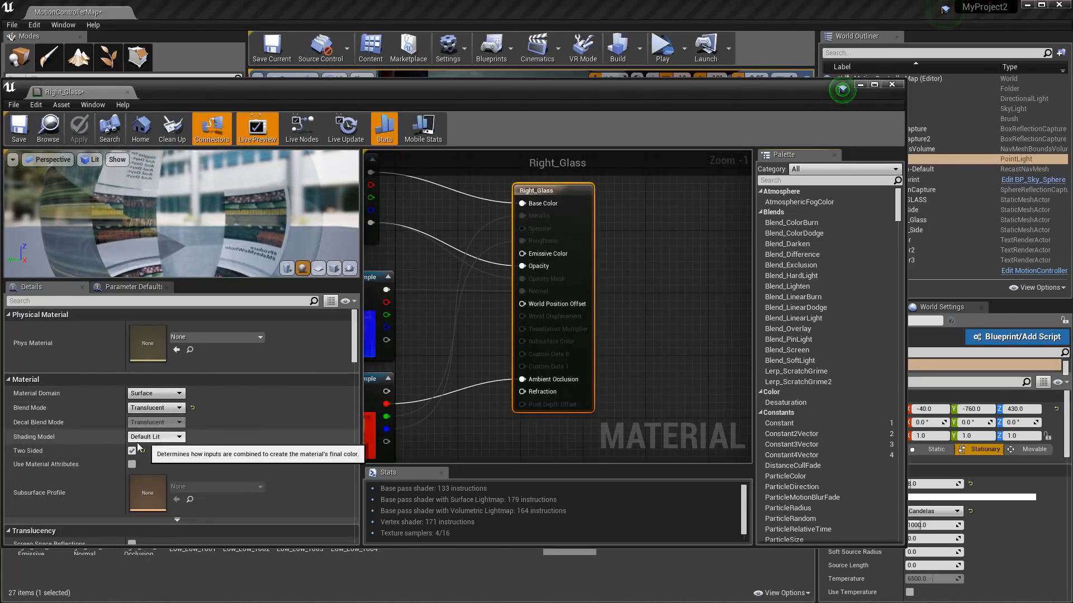
{"action": "left_click", "coordinate": [156, 437]}
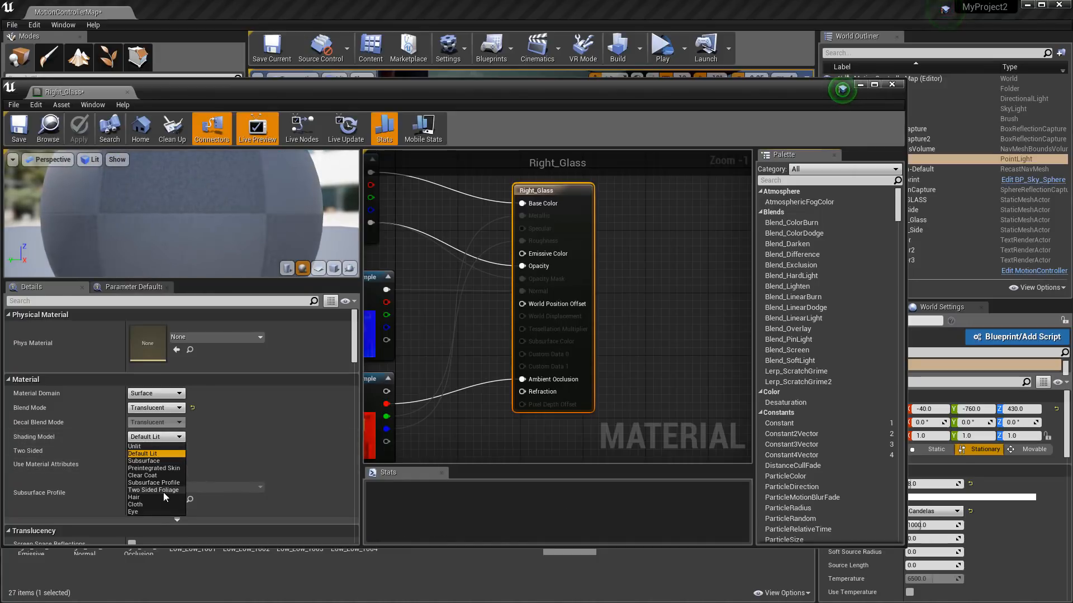
{"action": "left_click", "coordinate": [256, 436]}
{"action": "scroll", "coordinate": [255, 435], "scroll_direction": "down", "scroll_amount": 2}
{"action": "scroll", "coordinate": [256, 433], "scroll_direction": "down", "scroll_amount": 3}
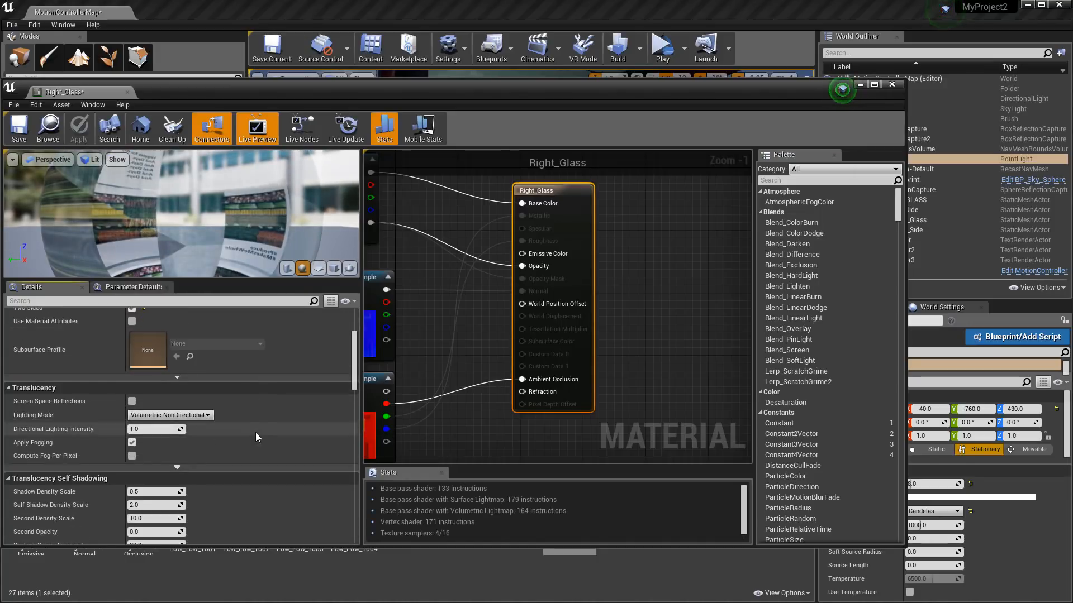
{"action": "left_click", "coordinate": [132, 401]}
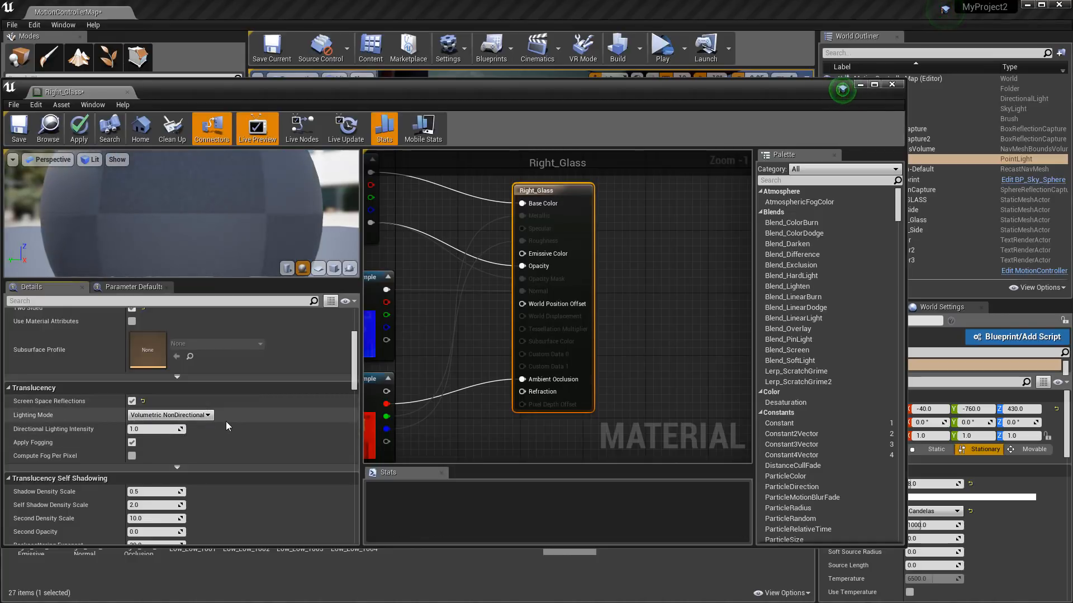
{"action": "left_click", "coordinate": [173, 416]}
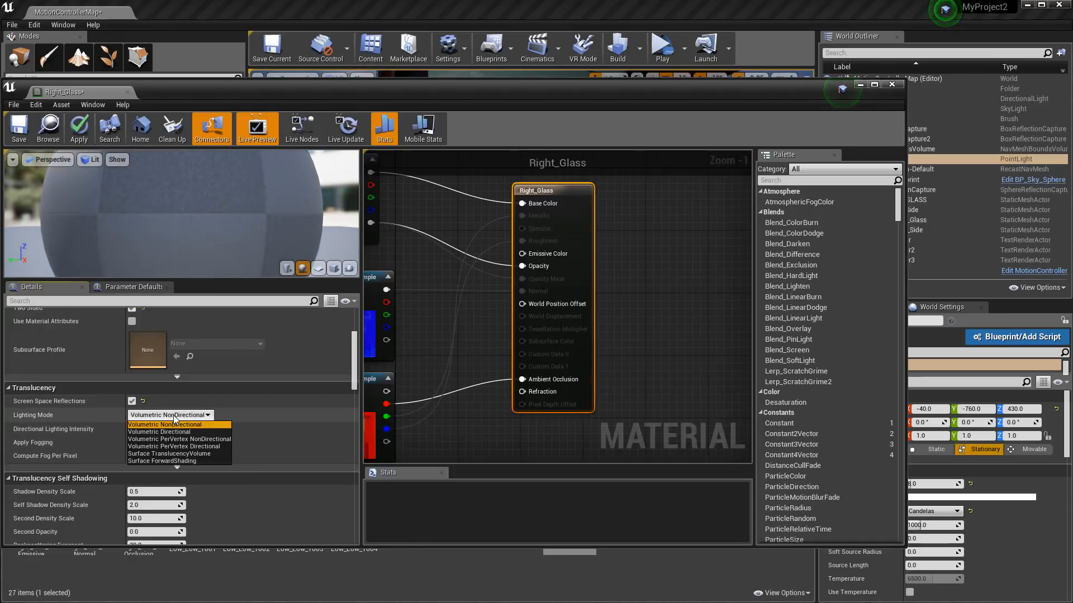
{"action": "left_click", "coordinate": [277, 411]}
{"action": "scroll", "coordinate": [252, 444], "scroll_direction": "down", "scroll_amount": 6}
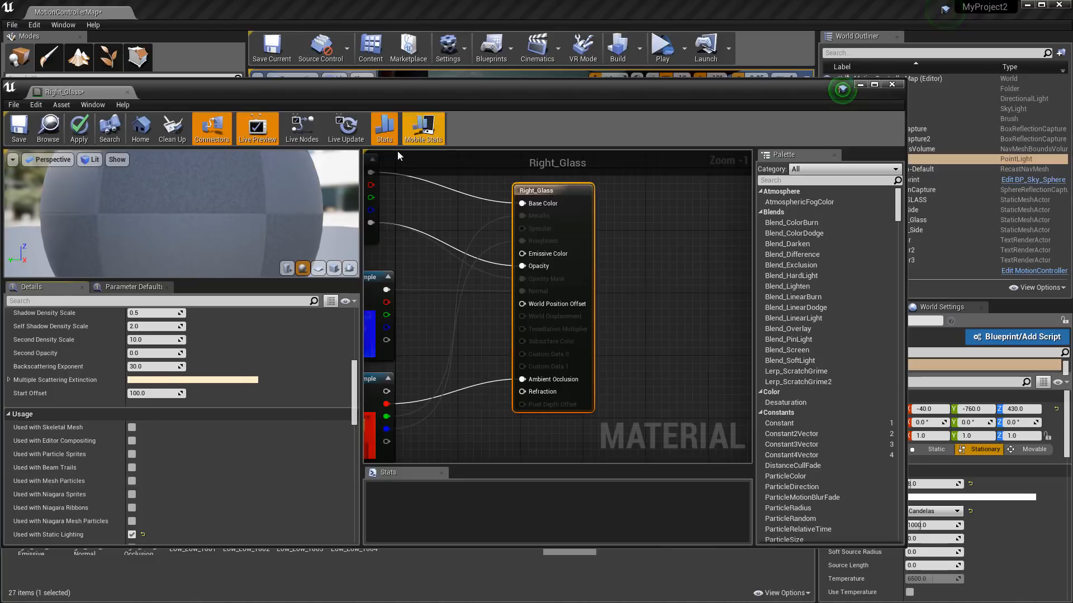
{"action": "left_click", "coordinate": [894, 84]}
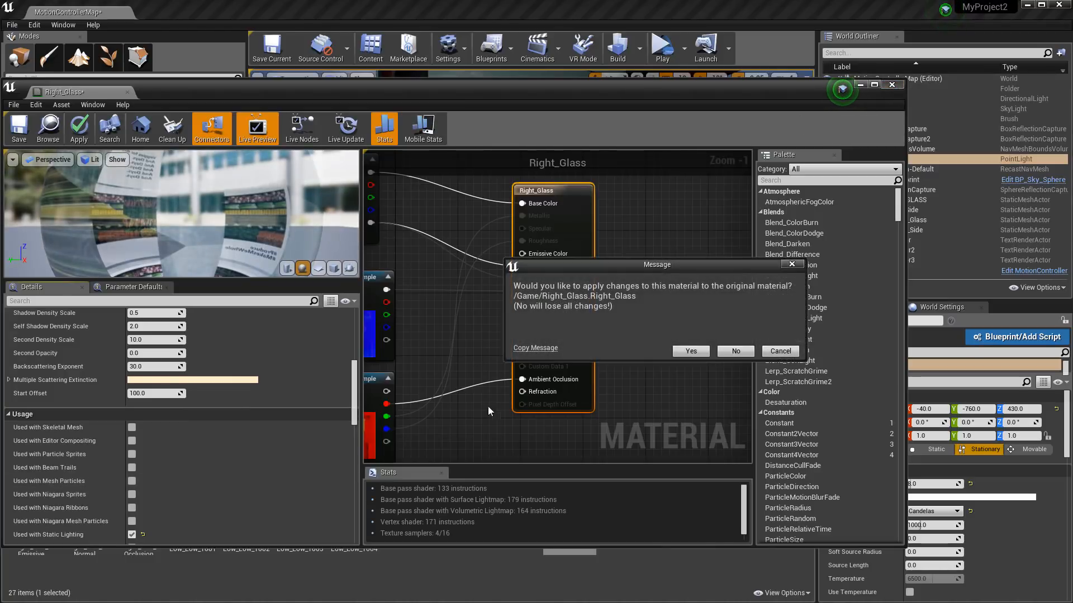
{"action": "left_click", "coordinate": [682, 354]}
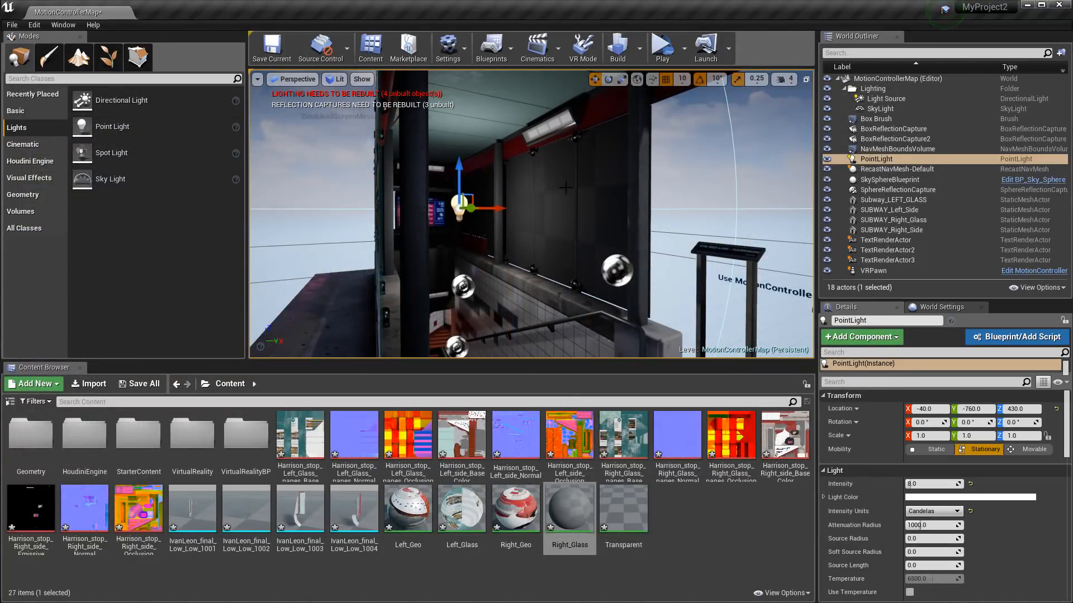
Select the SUBWAY_Right_Glass mesh and set its Translucency Sort Priority to 1 in the advanced rendering settings.
{"action": "left_click_drag", "start_coordinate": [513, 244], "coordinate": [537, 230], "text": "alt"}
{"action": "mouse_move", "coordinate": [402, 242]}
{"action": "left_mouse_down", "text": "alt"}
{"action": "mouse_move", "coordinate": [475, 242]}
{"action": "mouse_move", "coordinate": [408, 243]}
{"action": "left_mouse_up", "text": "alt"}
{"action": "left_click", "coordinate": [550, 257]}
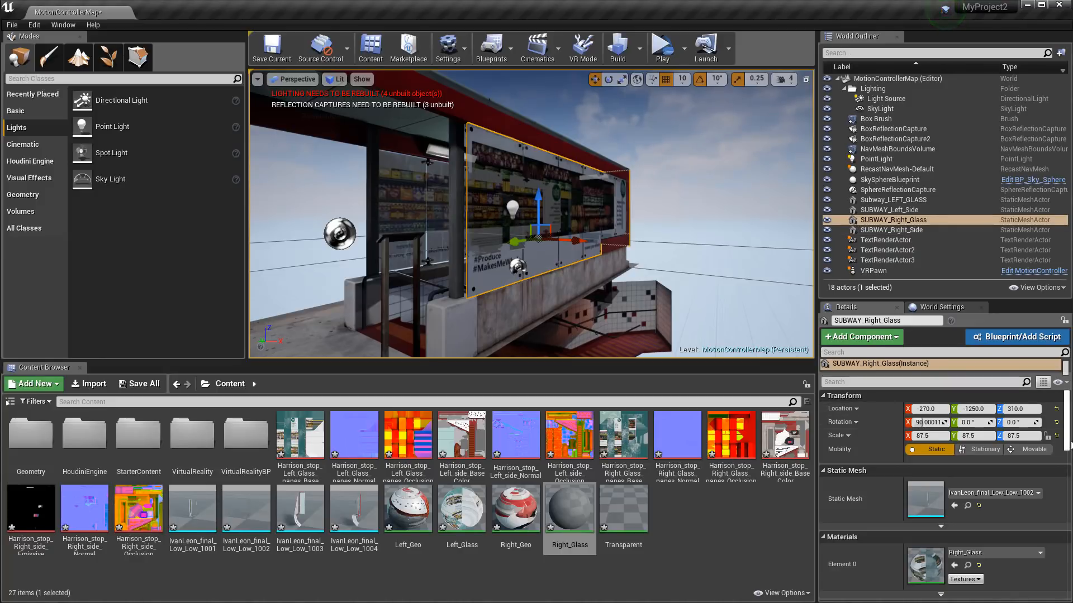
{"action": "left_click_drag", "start_coordinate": [1067, 440], "coordinate": [1070, 544]}
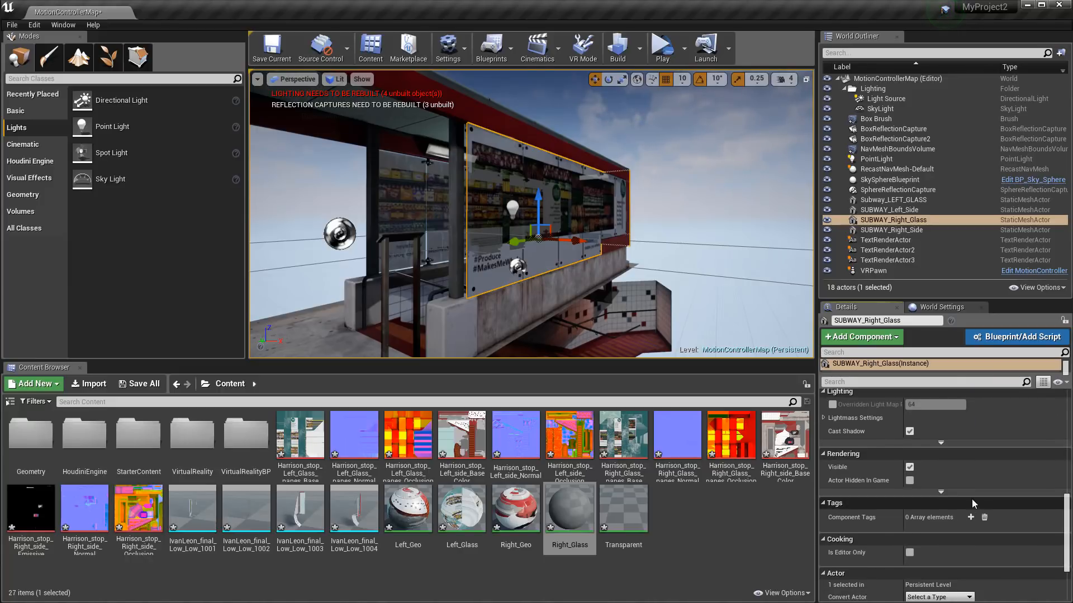
{"action": "left_click", "coordinate": [940, 491]}
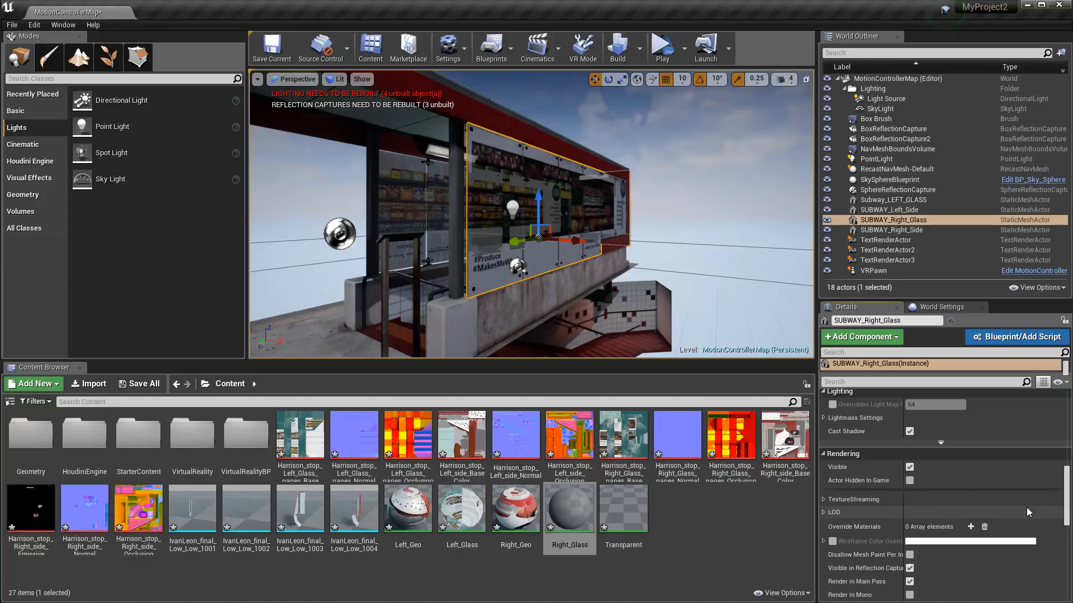
{"action": "left_click_drag", "start_coordinate": [1066, 505], "coordinate": [1066, 533]}
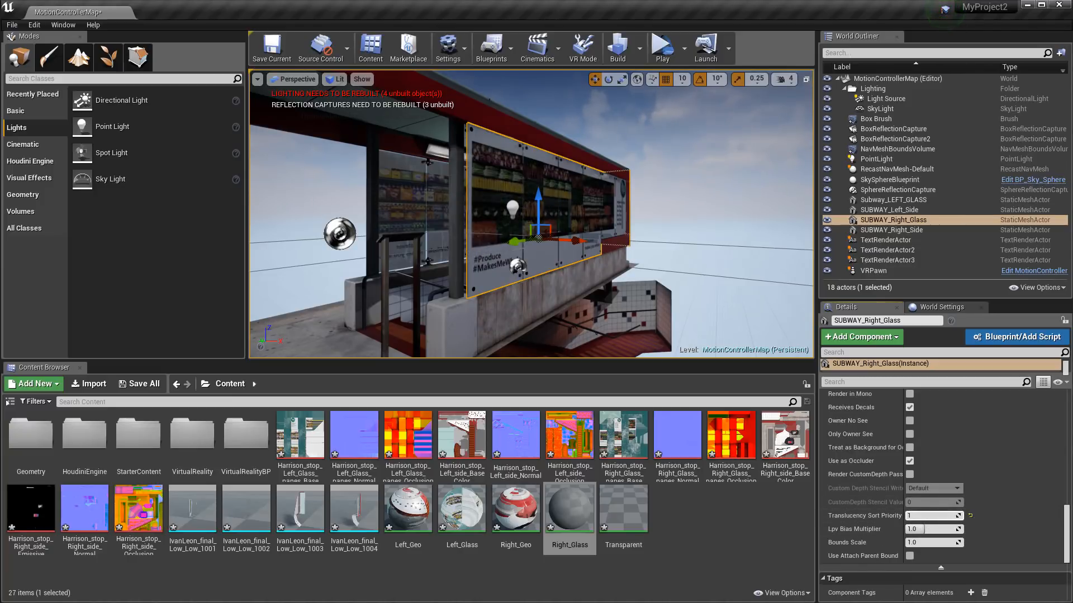
{"action": "left_click_drag", "start_coordinate": [930, 516], "coordinate": [937, 516]}
Try Translucency Sort Priority values of 2 and 3 on SUBWAY_Right_Glass, checking how the overlapping glass panels draw from different angles.
{"action": "right_click_drag", "start_coordinate": [458, 215], "coordinate": [389, 299]}
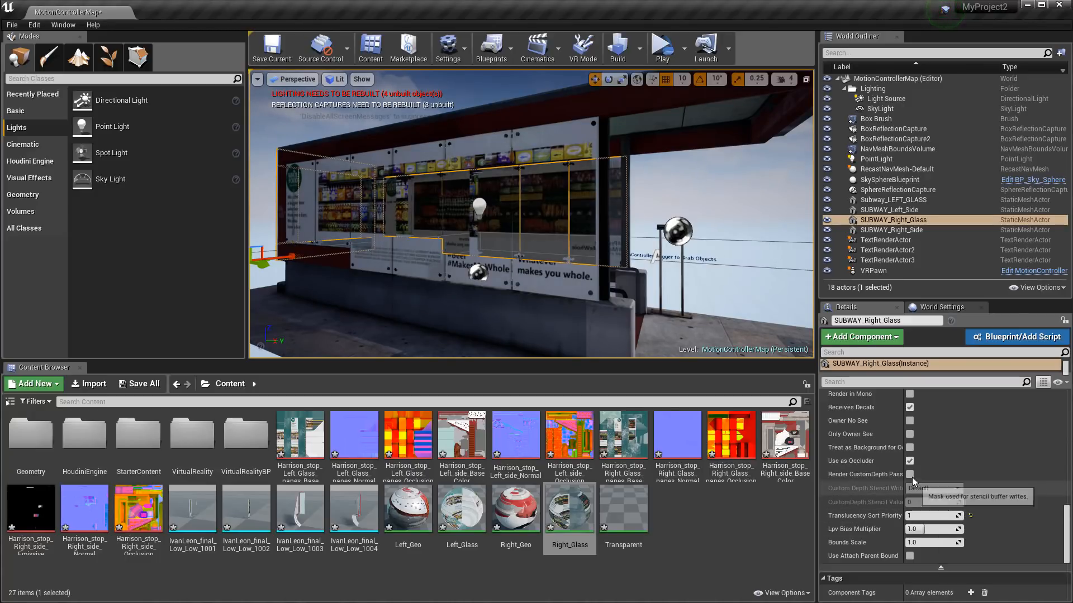
{"action": "left_click", "coordinate": [909, 557]}
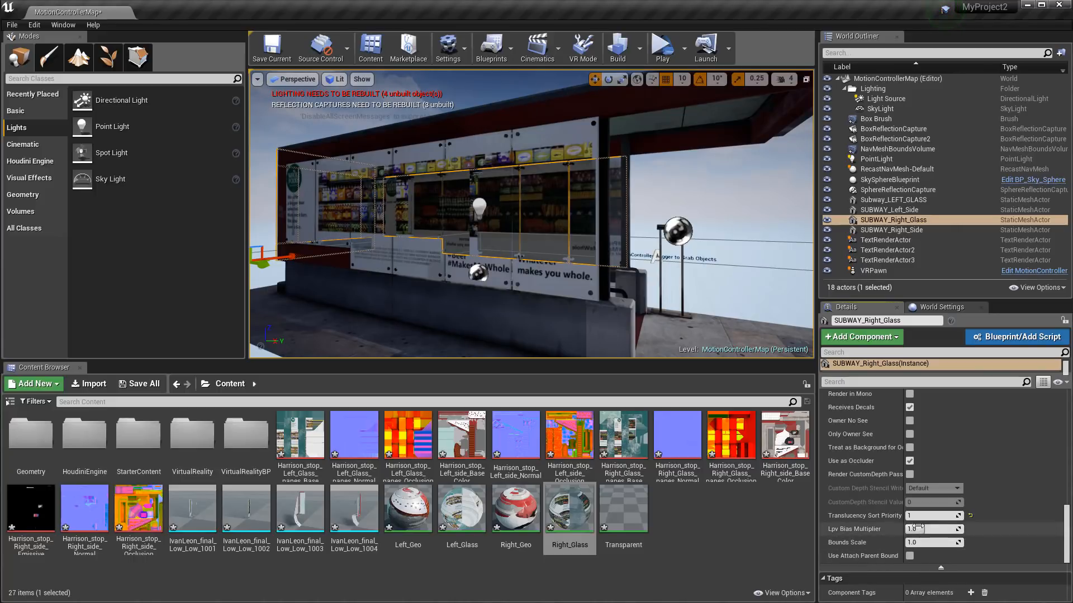
{"action": "left_click_drag", "start_coordinate": [915, 516], "coordinate": [920, 516]}
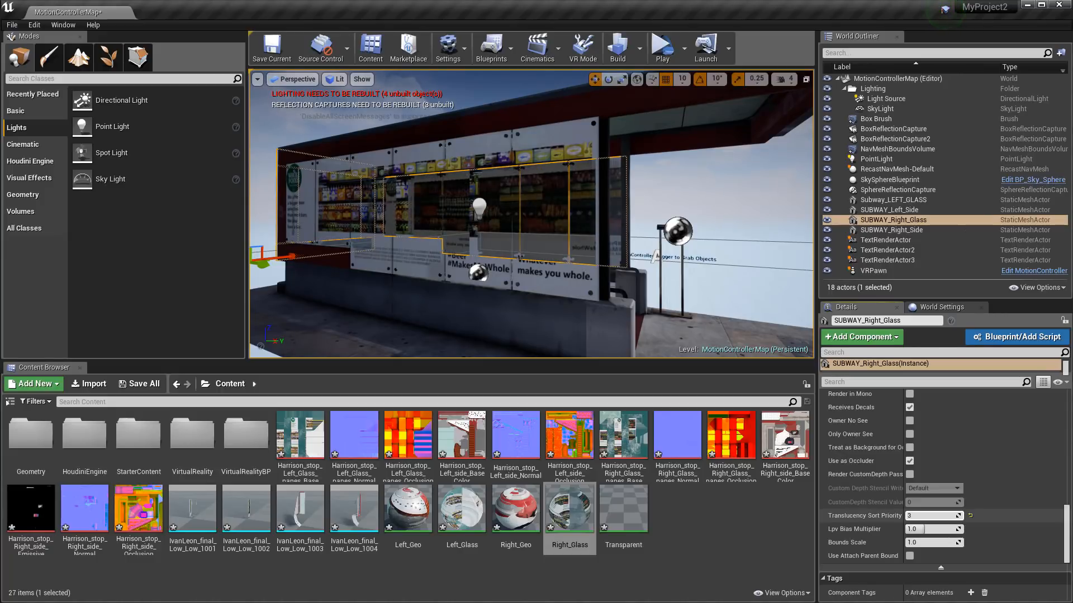
{"action": "mouse_move", "coordinate": [530, 215]}
{"action": "left_mouse_down", "text": "alt"}
{"action": "mouse_move", "coordinate": [358, 212]}
{"action": "mouse_move", "coordinate": [523, 211]}
{"action": "left_mouse_up", "text": "alt"}
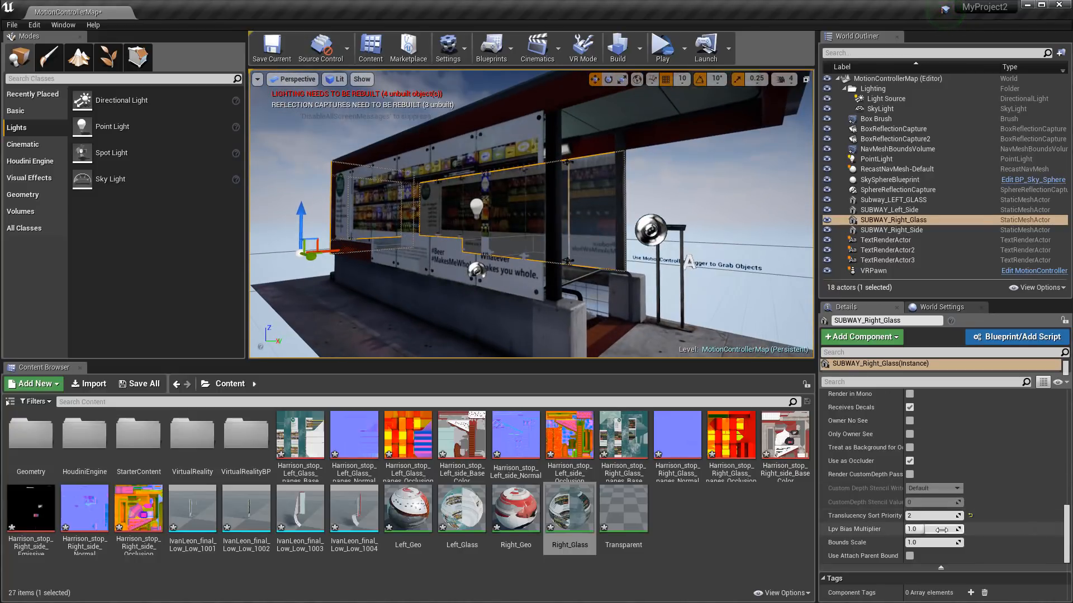
{"action": "left_click_drag", "start_coordinate": [919, 516], "coordinate": [915, 516]}
{"action": "left_click_drag", "start_coordinate": [522, 257], "coordinate": [503, 257], "text": "alt"}
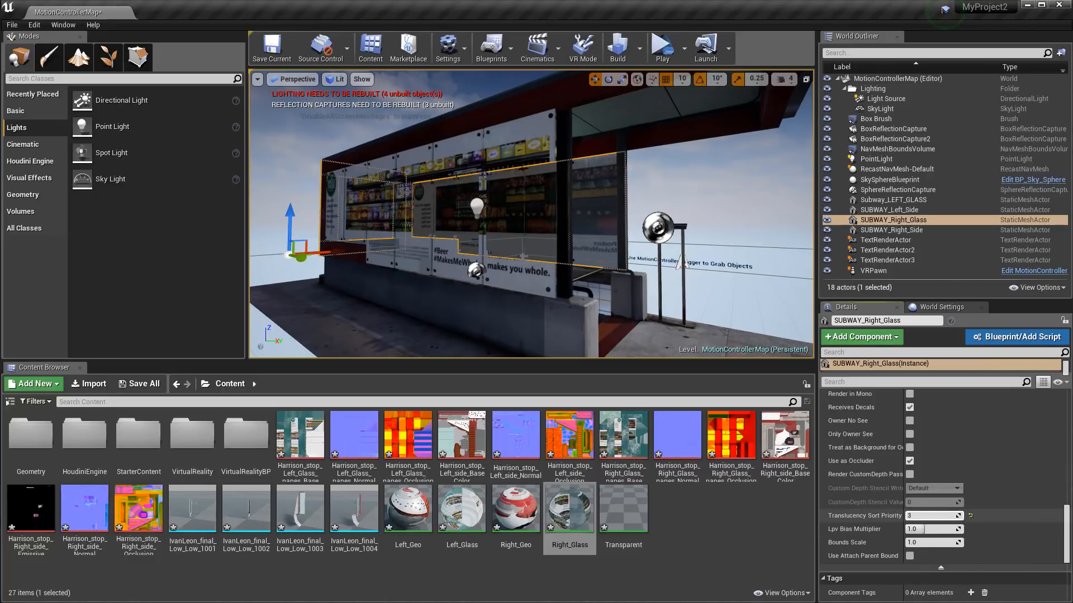
{"action": "left_click_drag", "start_coordinate": [932, 516], "coordinate": [916, 516]}
View both glass sides from the front of the entrance, select SkySphereBlueprint and examine its transform and default settings.
{"action": "left_click_drag", "start_coordinate": [503, 280], "coordinate": [637, 331], "text": "alt"}
{"action": "left_click", "coordinate": [735, 217]}
{"action": "left_click_drag", "start_coordinate": [735, 217], "coordinate": [704, 218], "text": "alt"}
{"action": "mouse_move", "coordinate": [643, 336]}
{"action": "right_mouse_down", "text": "alt"}
{"action": "mouse_move", "coordinate": [690, 337]}
{"action": "mouse_move", "coordinate": [643, 336]}
{"action": "right_mouse_up", "text": "alt"}
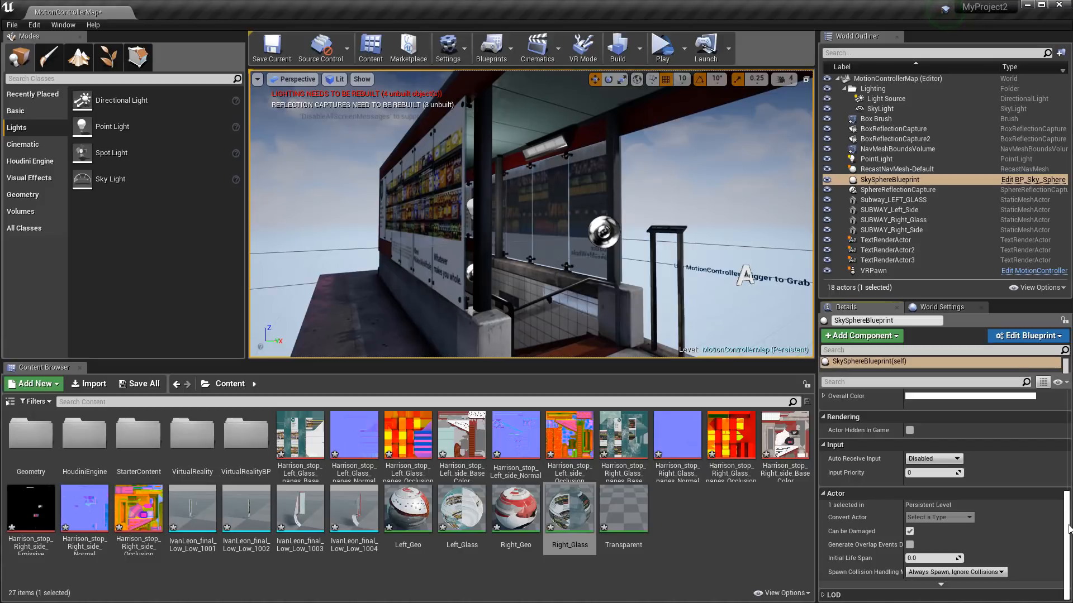
{"action": "left_click_drag", "start_coordinate": [1069, 528], "coordinate": [1067, 390]}
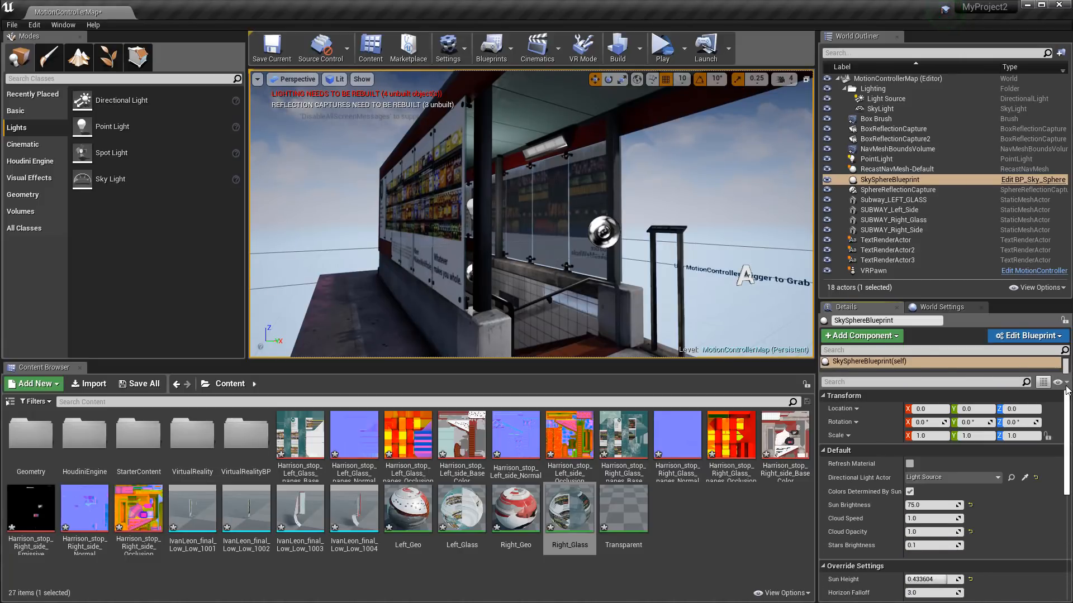
Delete the Lighting folder from the level's actor list.
{"action": "scroll", "coordinate": [518, 244], "scroll_direction": "down", "scroll_amount": 5}
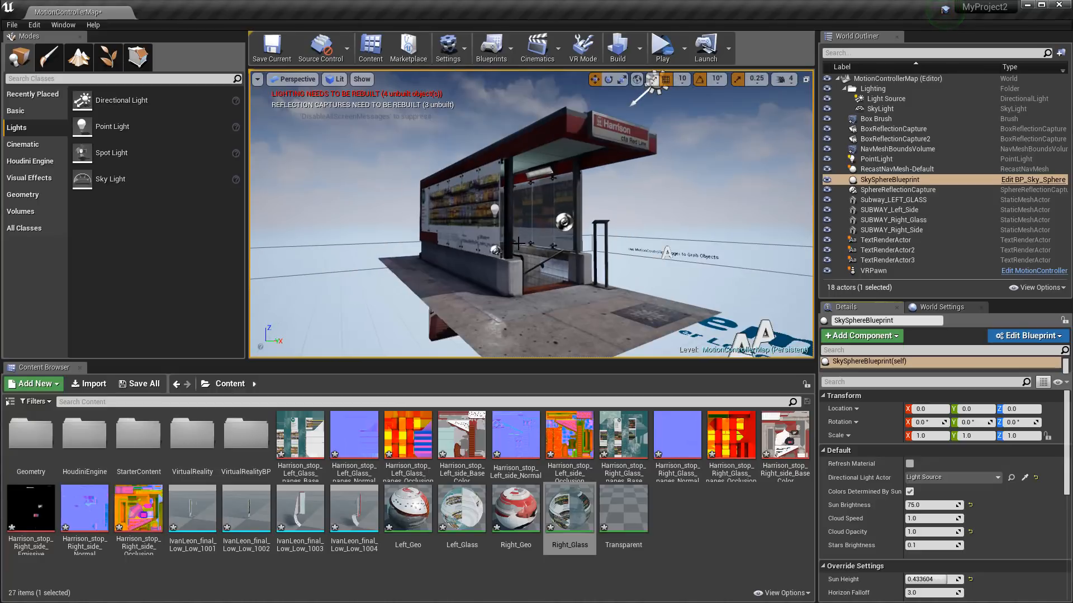
{"action": "scroll", "coordinate": [519, 244], "scroll_direction": "up", "scroll_amount": 2}
{"action": "scroll", "coordinate": [520, 252], "scroll_direction": "down", "scroll_amount": 3}
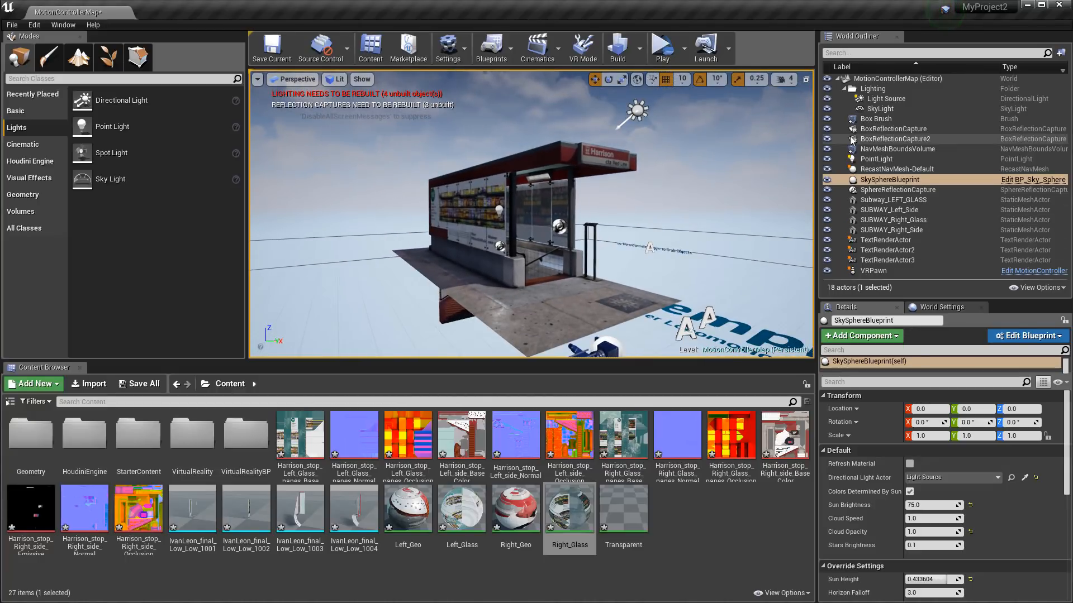
{"action": "left_click", "coordinate": [887, 92]}
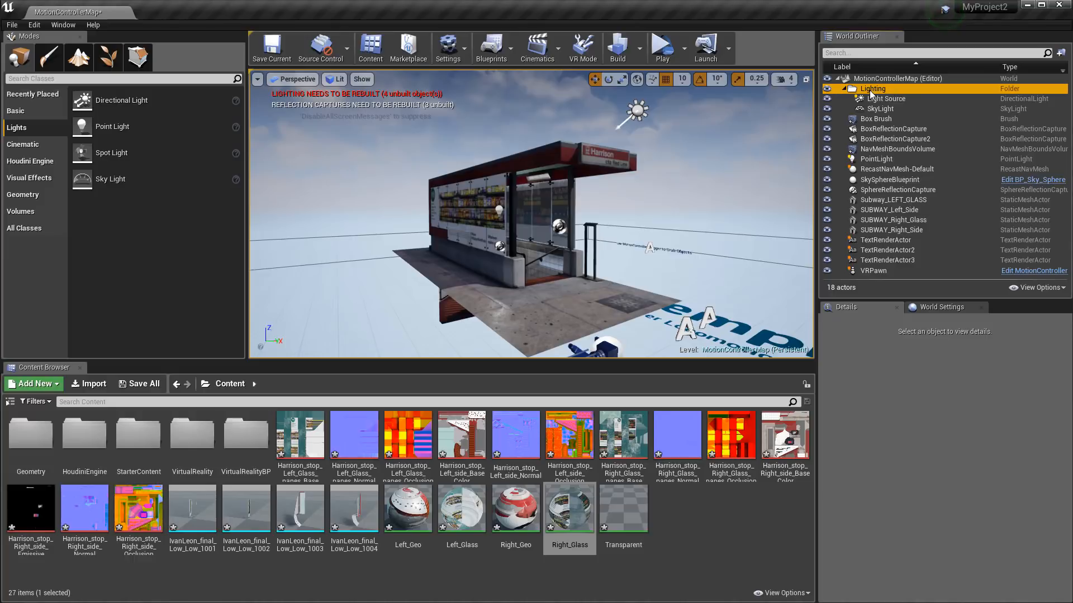
{"action": "key", "text": "Delete"}
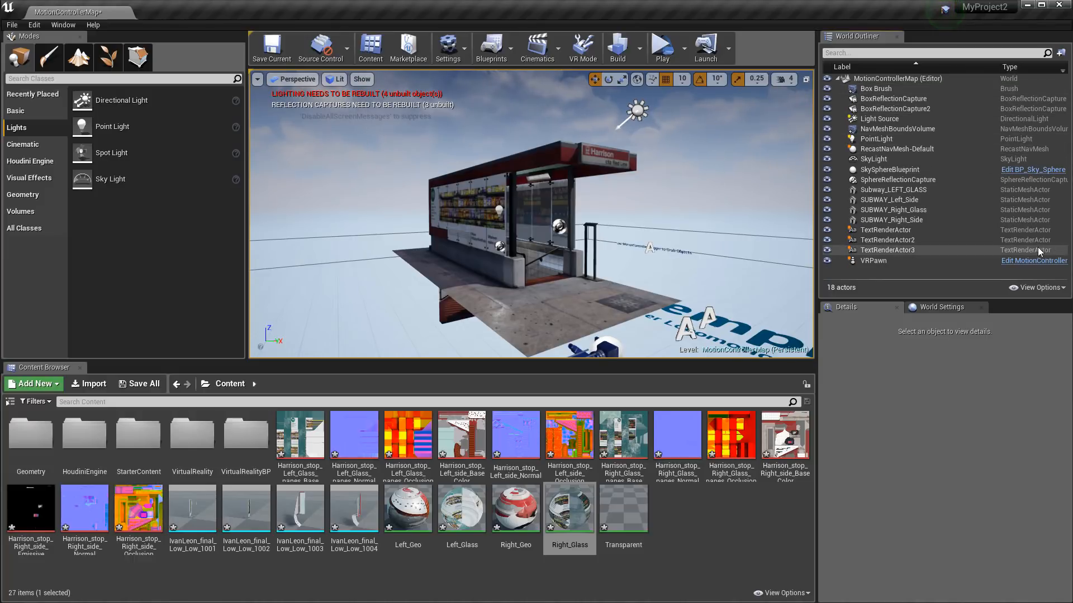
Delete SkySphereBlueprint and the directional Light Source from the level.
{"action": "left_click", "coordinate": [875, 171]}
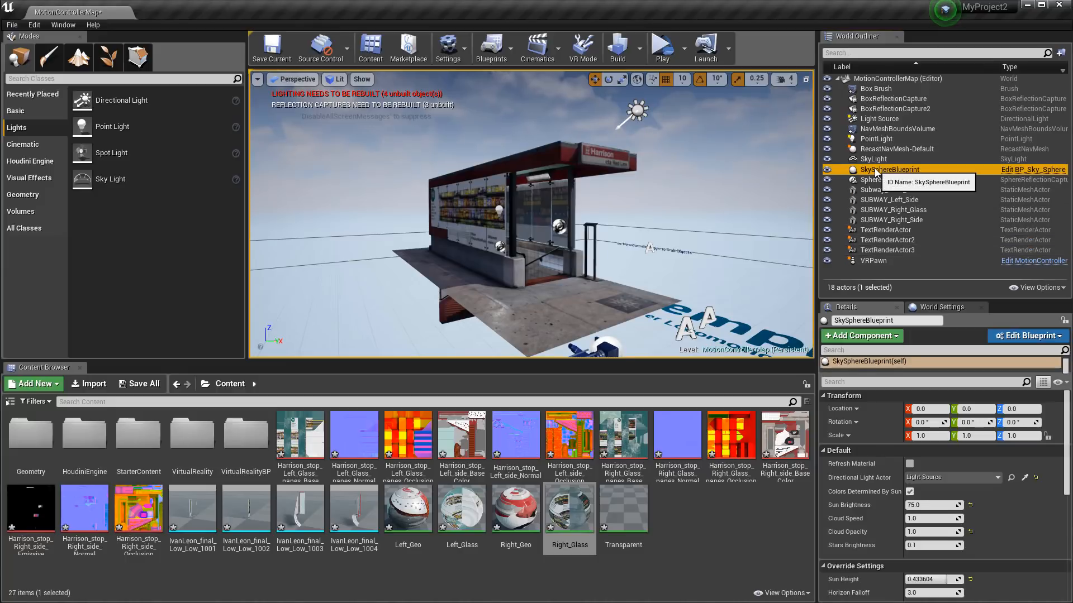
{"action": "left_click", "coordinate": [826, 172]}
{"action": "left_click", "coordinate": [829, 172]}
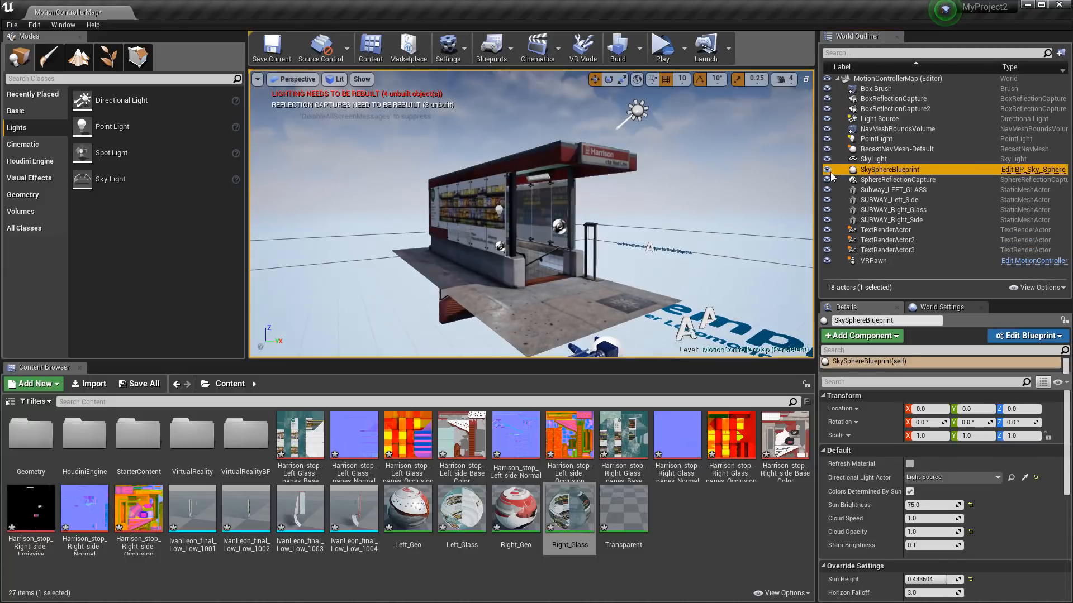
{"action": "left_click", "coordinate": [872, 179]}
{"action": "left_click", "coordinate": [872, 172]}
{"action": "key", "text": "Delete"}
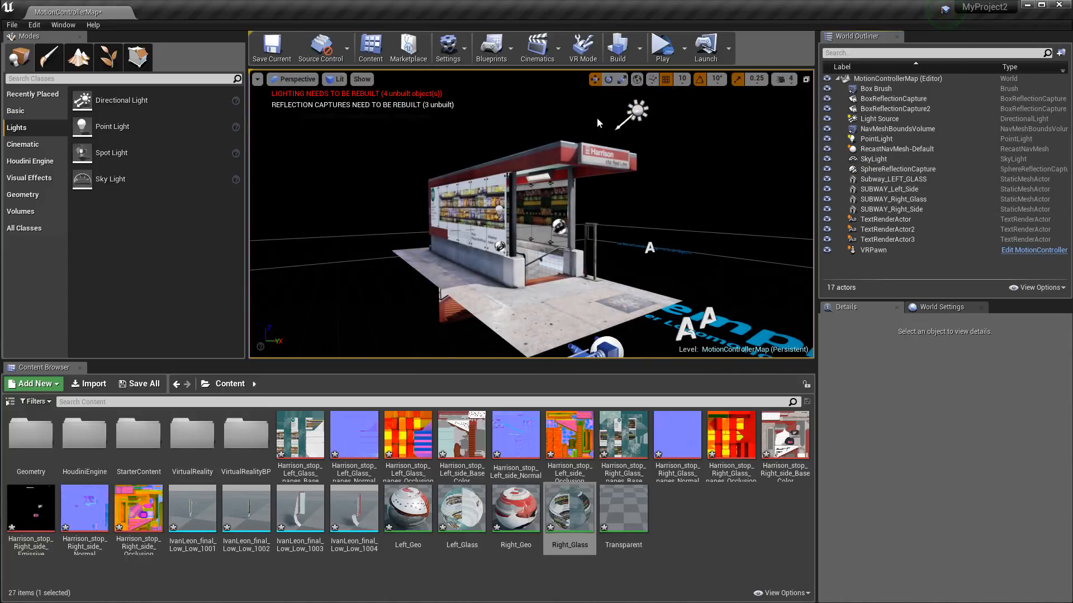
{"action": "left_click", "coordinate": [637, 111]}
{"action": "key", "text": "Delete"}
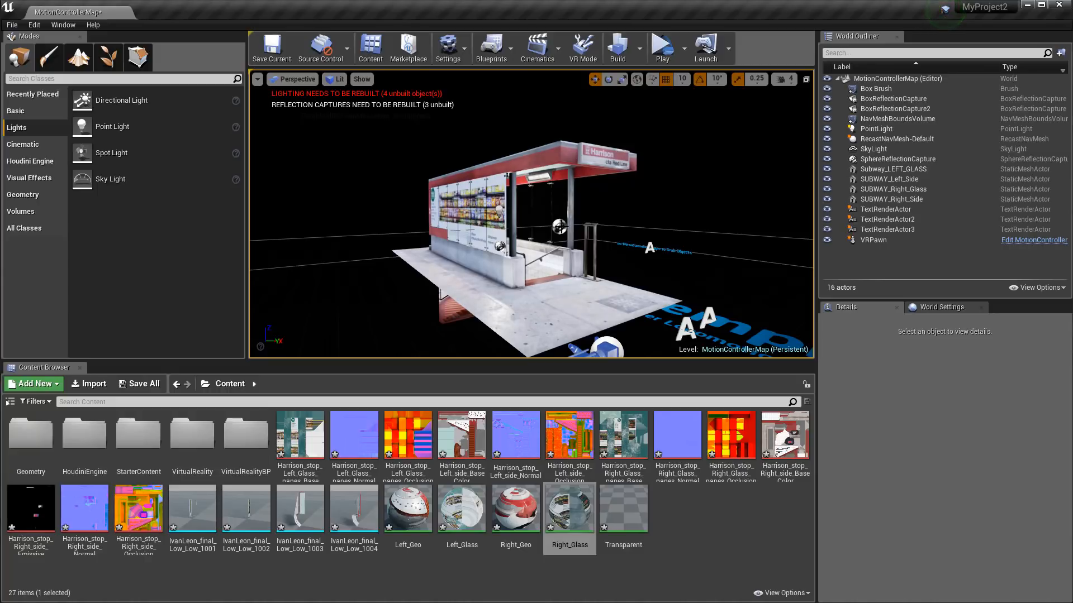
Rebuild the level's lighting.
{"action": "left_click_drag", "start_coordinate": [522, 241], "coordinate": [525, 219], "text": "alt"}
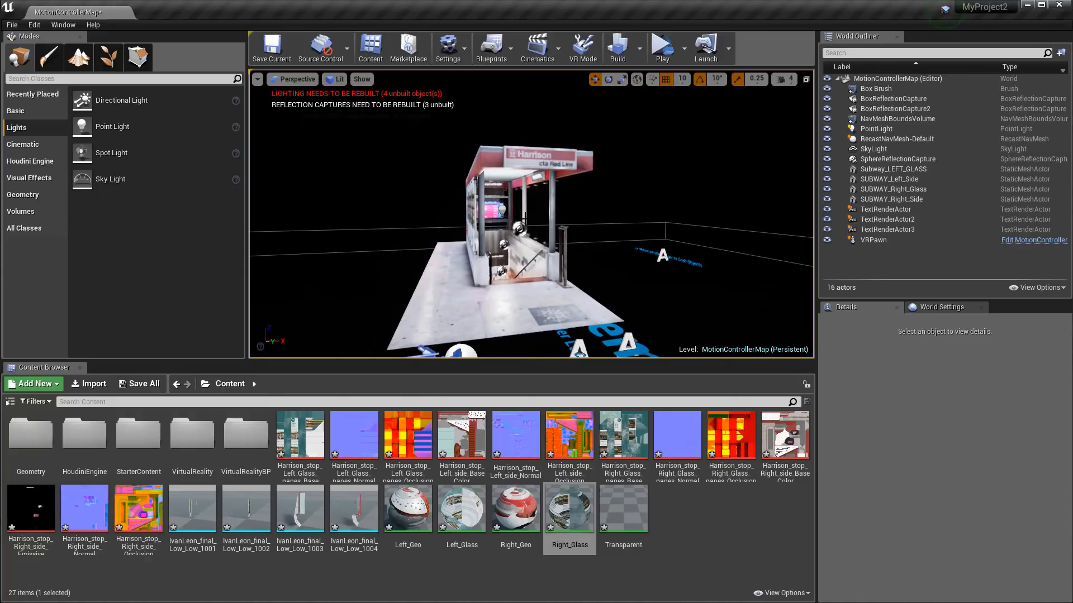
{"action": "left_click", "coordinate": [500, 208]}
{"action": "left_click_drag", "start_coordinate": [613, 280], "coordinate": [653, 281], "text": "alt"}
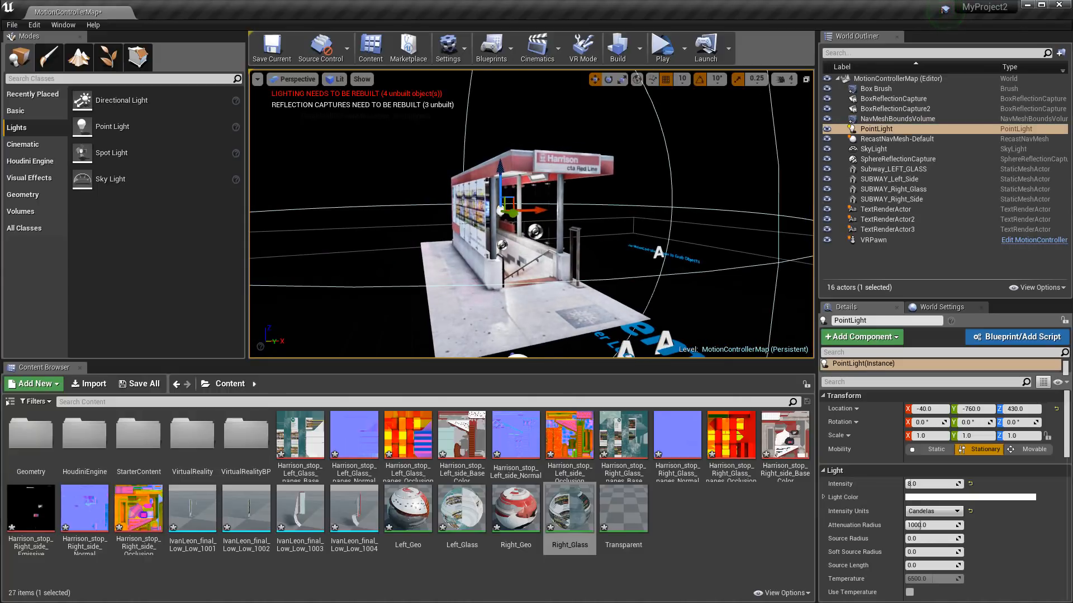
{"action": "left_click", "coordinate": [545, 116]}
{"action": "left_click", "coordinate": [642, 55]}
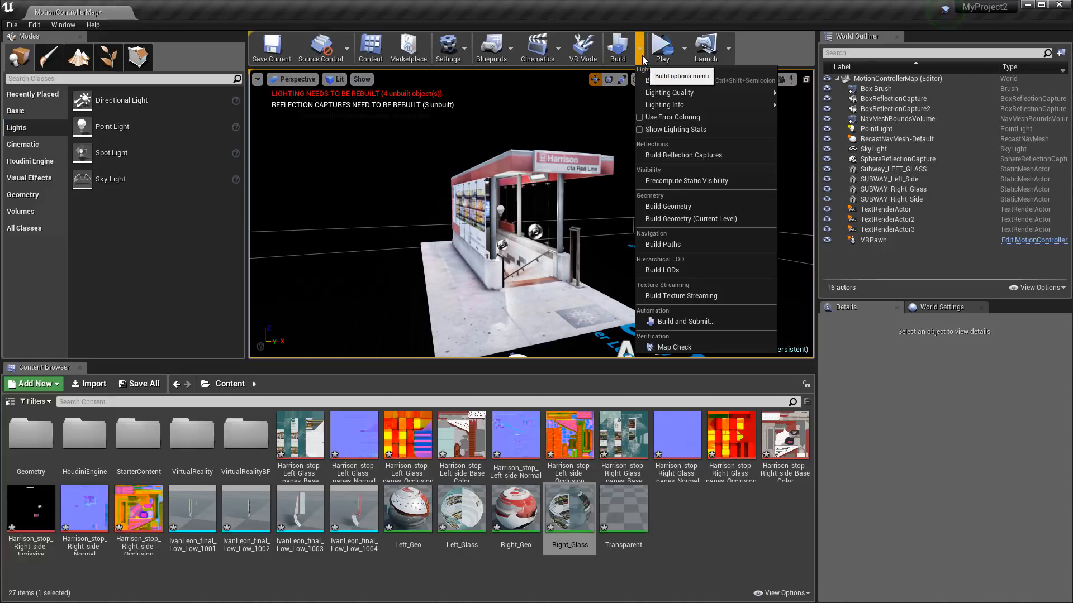
{"action": "left_click", "coordinate": [685, 82]}
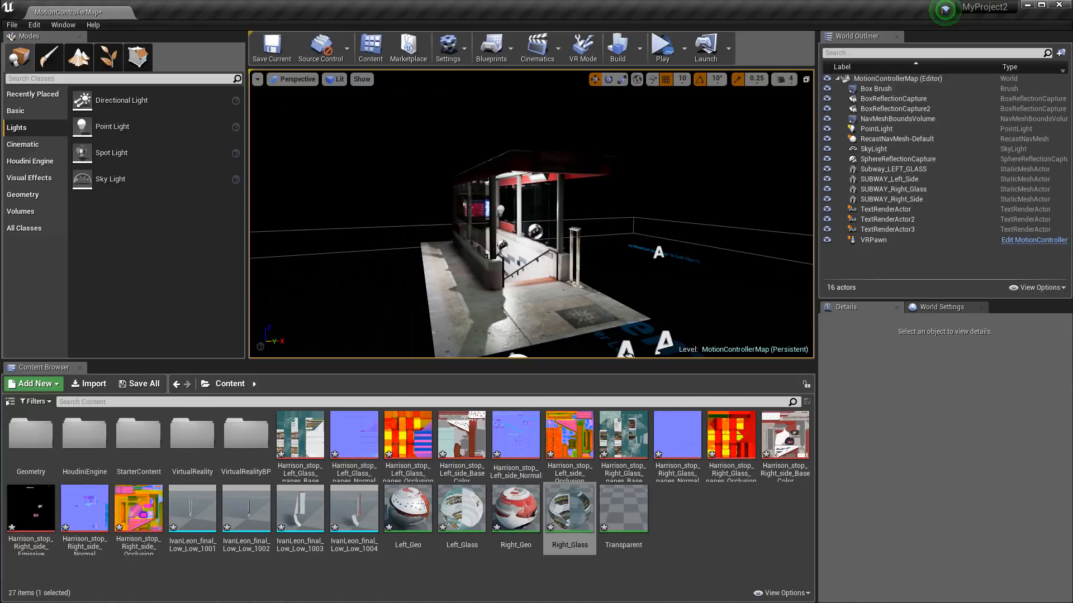
Examine the rebuilt lighting and the glass panels up close from the front of the subway entrance.
{"action": "left_click", "coordinate": [483, 288]}
{"action": "key", "text": "Escape"}
{"action": "scroll", "coordinate": [425, 316], "scroll_direction": "up", "scroll_amount": 6}
{"action": "key", "text": "super"}
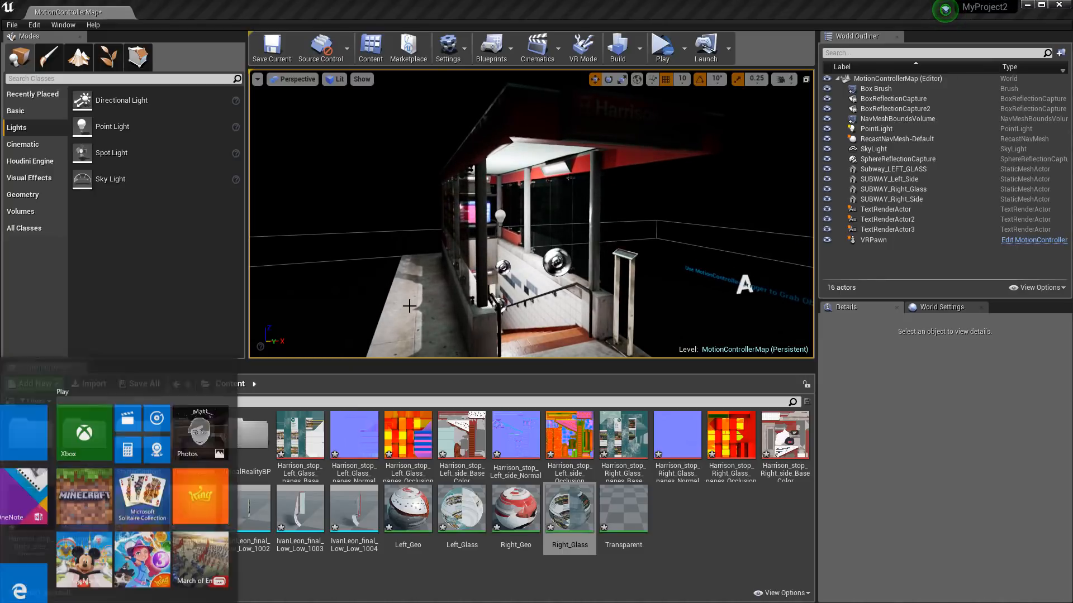
{"action": "left_click", "coordinate": [410, 306]}
{"action": "left_click", "coordinate": [398, 257]}
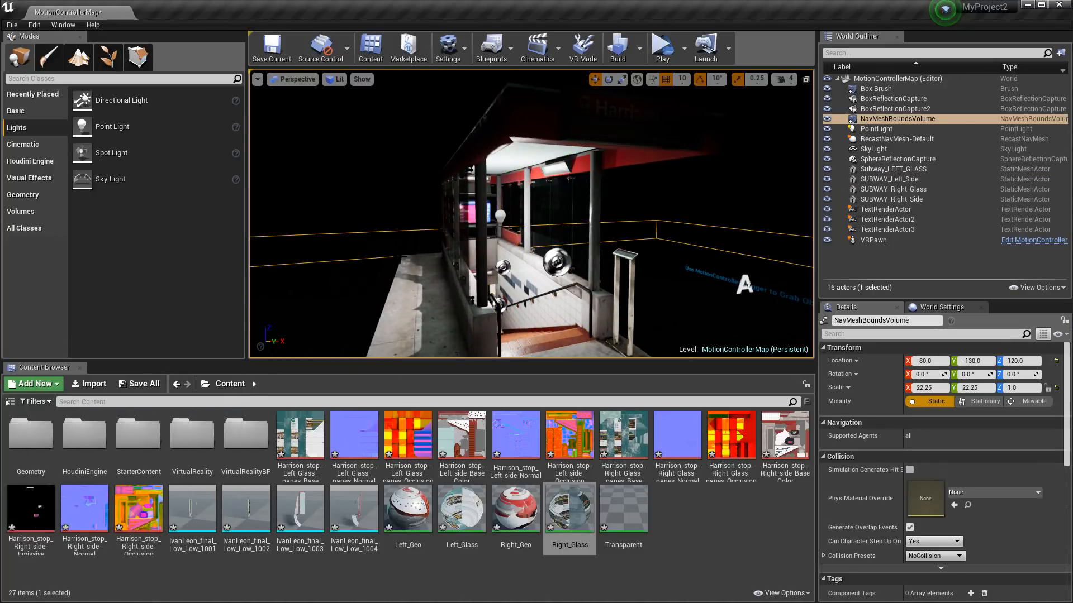
{"action": "right_click_drag", "start_coordinate": [442, 244], "coordinate": [374, 247]}
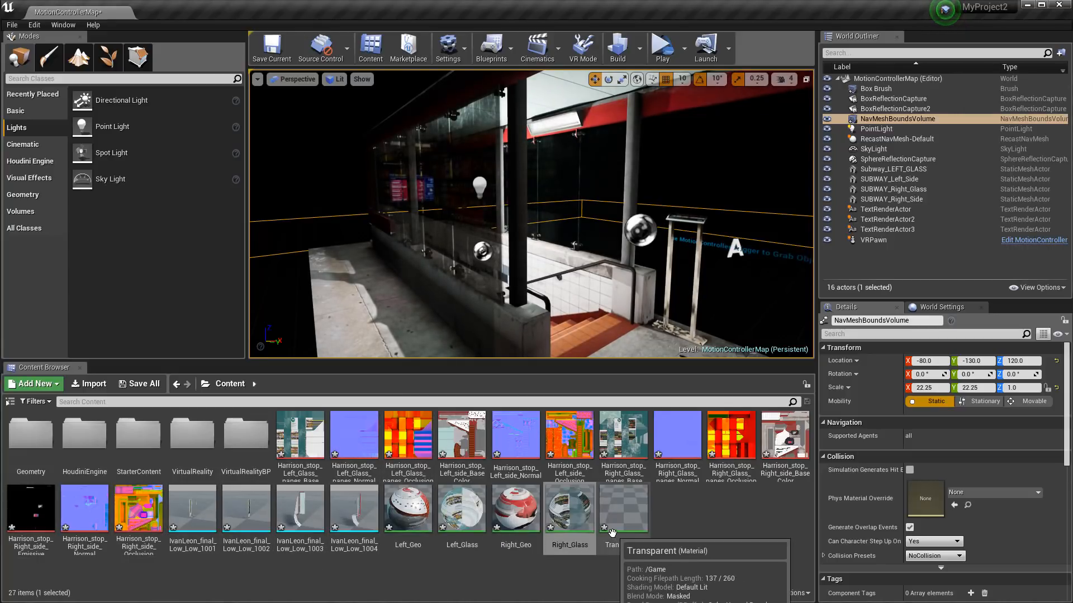
Set the Left_Glass material's Blend Mode to Masked and apply the change to the original material.
{"action": "mouse_move", "coordinate": [781, 437]}
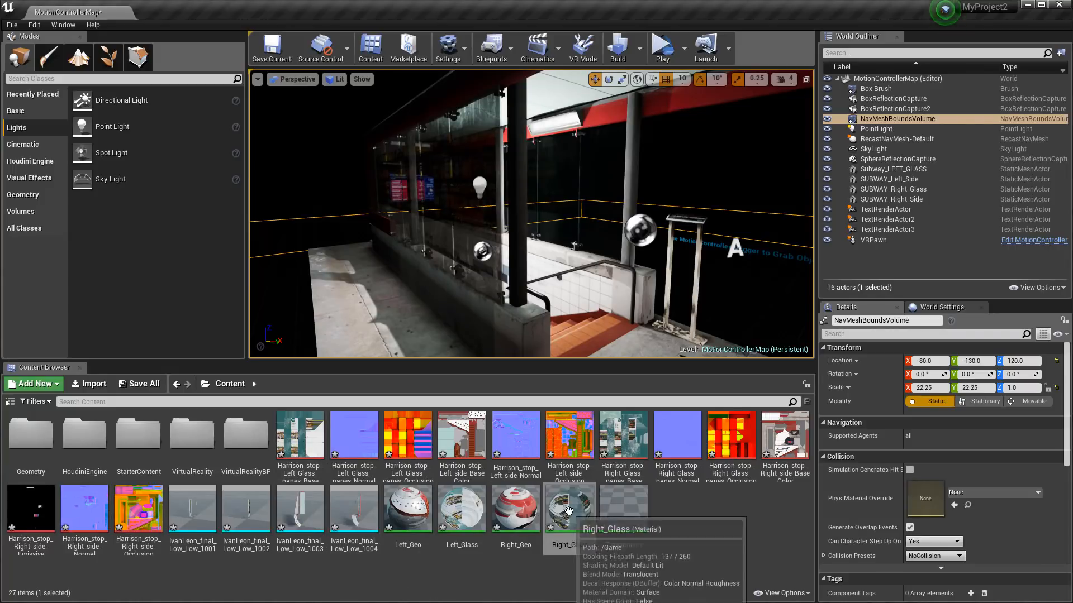
{"action": "double_click", "coordinate": [463, 506]}
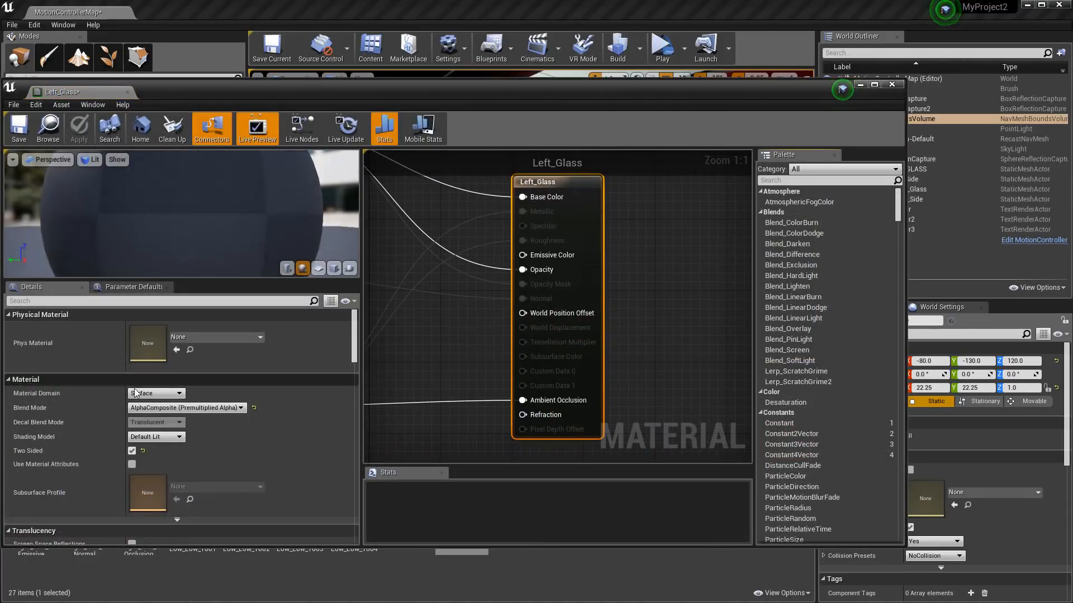
{"action": "left_click", "coordinate": [148, 408]}
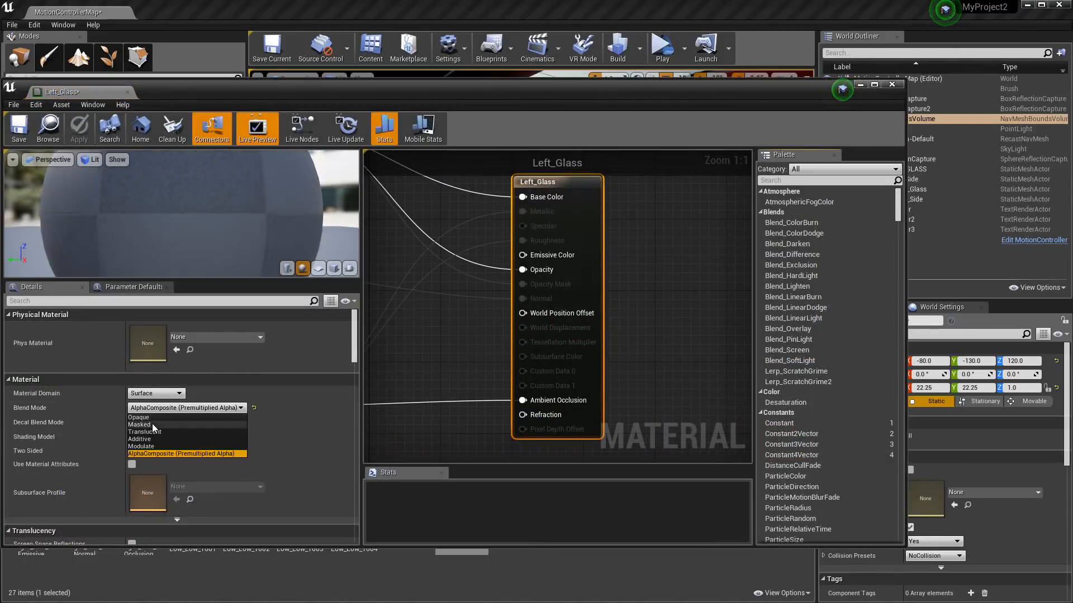
{"action": "left_click", "coordinate": [153, 425]}
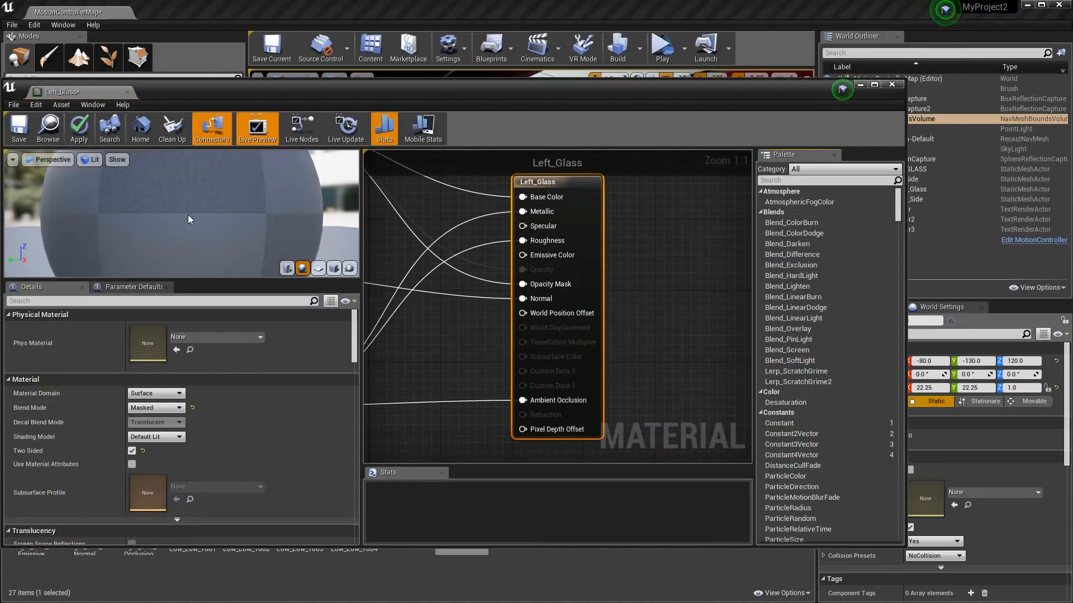
{"action": "left_click", "coordinate": [891, 85]}
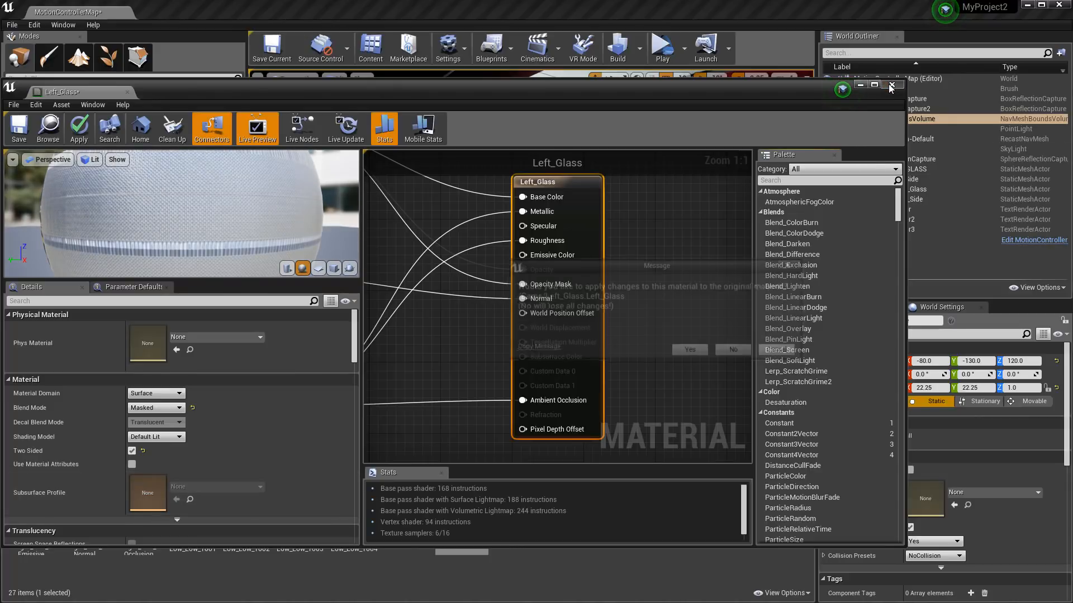
{"action": "left_click", "coordinate": [690, 352]}
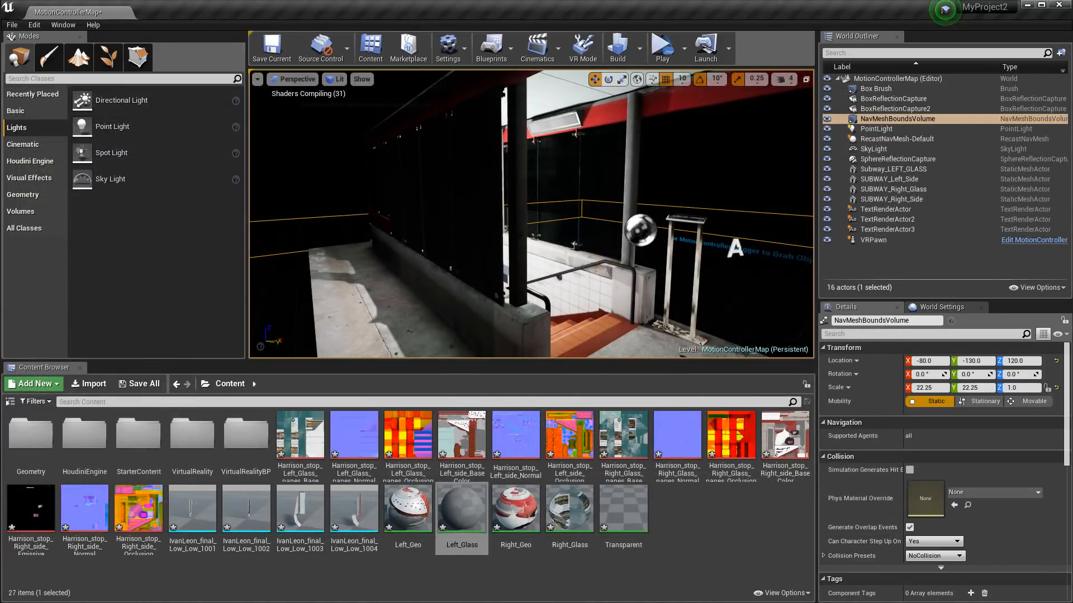
Inspect how the masked left glass looks around the stairway from several angles and distances.
{"action": "right_click_drag", "start_coordinate": [530, 215], "coordinate": [369, 215]}
{"action": "left_click_drag", "start_coordinate": [368, 215], "coordinate": [570, 214], "text": "alt"}
{"action": "left_click_drag", "start_coordinate": [480, 282], "coordinate": [517, 281], "text": "alt"}
{"action": "scroll", "coordinate": [479, 282], "scroll_direction": "up", "scroll_amount": 3}
{"action": "scroll", "coordinate": [517, 281], "scroll_direction": "up", "scroll_amount": 3}
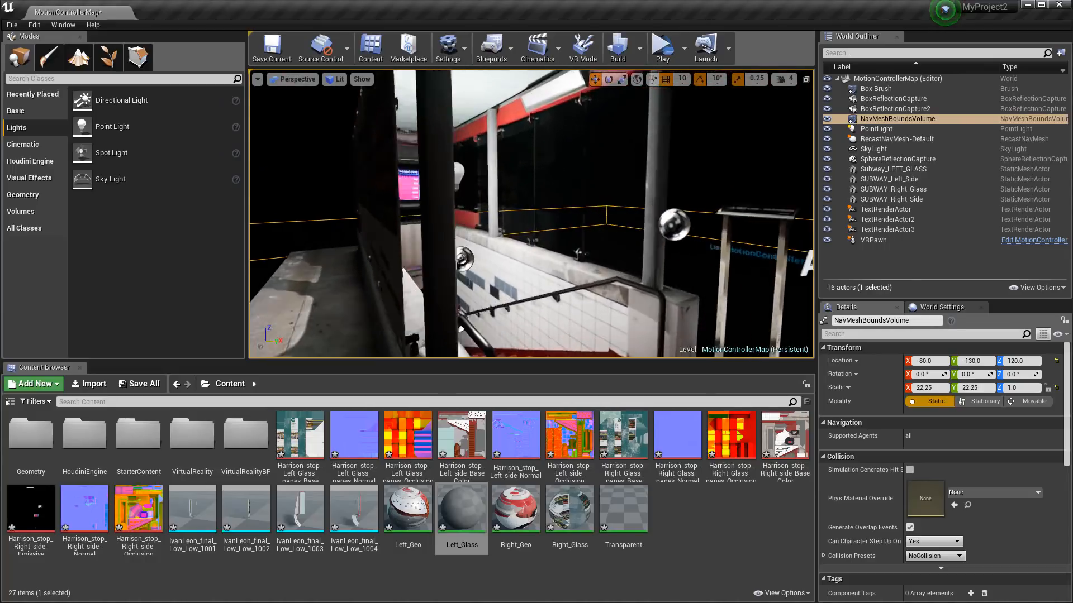
{"action": "right_click_drag", "start_coordinate": [517, 281], "coordinate": [463, 280], "text": "alt"}
{"action": "mouse_move", "coordinate": [463, 281]}
{"action": "left_mouse_down", "text": "alt"}
{"action": "mouse_move", "coordinate": [475, 263]}
{"action": "mouse_move", "coordinate": [459, 285]}
{"action": "left_mouse_up", "text": "alt"}
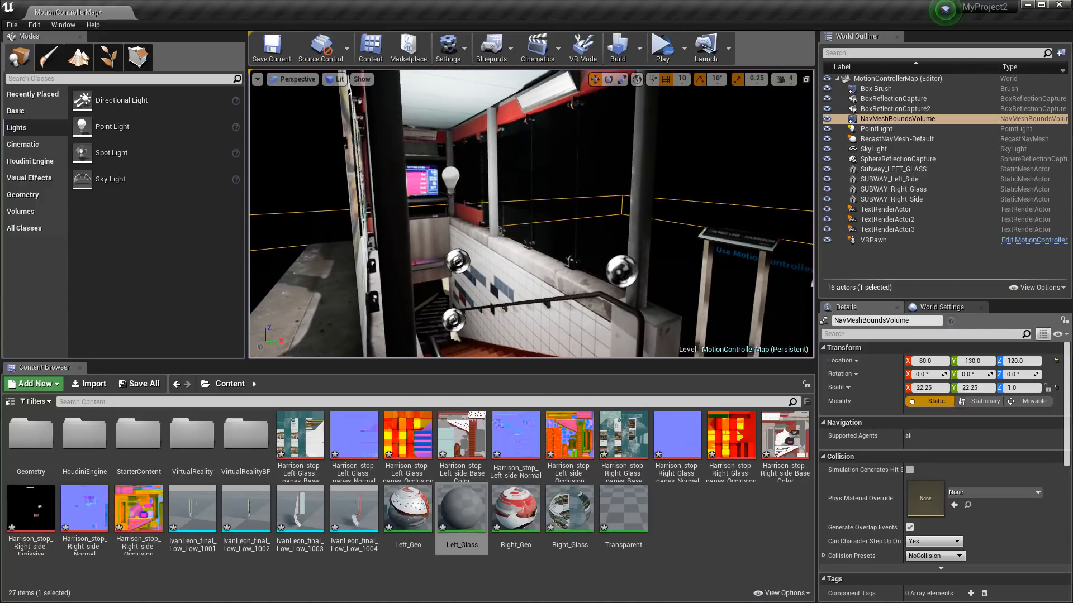
Move the PointLight inside the entrance along the X axis to -100.
{"action": "right_click_drag", "start_coordinate": [458, 285], "coordinate": [430, 285], "text": "alt"}
{"action": "left_click", "coordinate": [462, 180]}
{"action": "mouse_move", "coordinate": [497, 183]}
{"action": "left_mouse_down"}
{"action": "mouse_move", "coordinate": [486, 184]}
{"action": "mouse_move", "coordinate": [522, 185]}
{"action": "mouse_move", "coordinate": [478, 190]}
{"action": "left_mouse_up"}
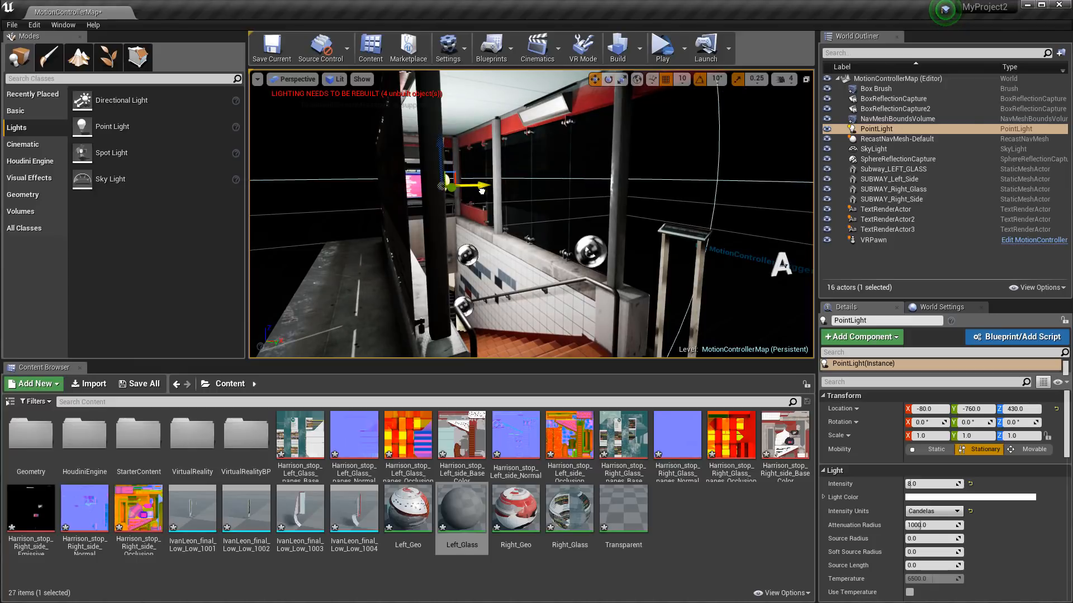
{"action": "right_click_drag", "start_coordinate": [482, 191], "coordinate": [424, 192], "text": "alt"}
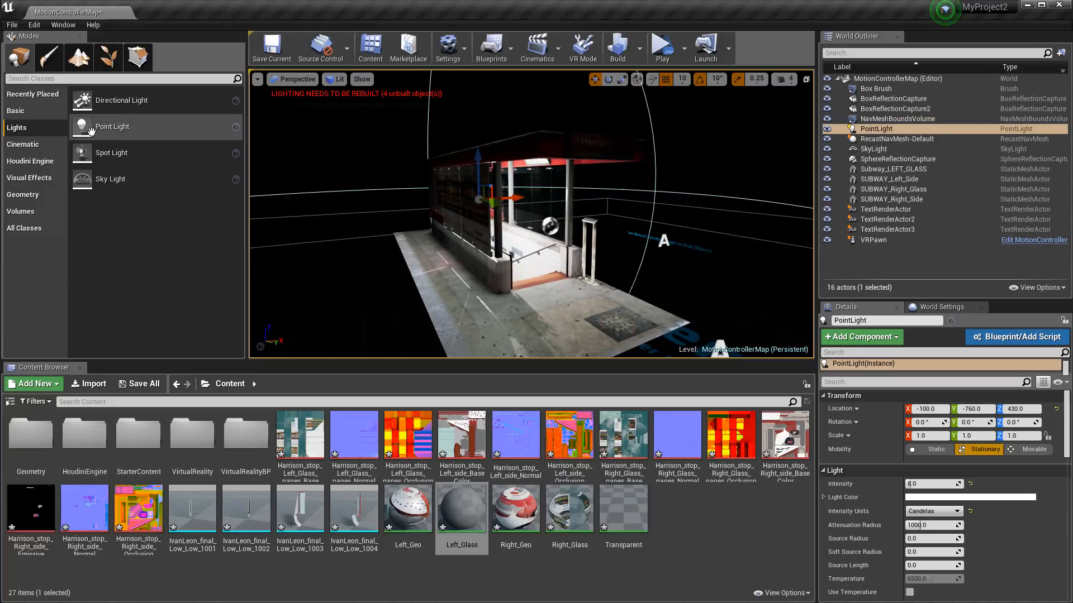
Add a point light above the front of the Harrison entrance and give it a pale blue light color.
{"action": "left_click_drag", "start_coordinate": [112, 126], "coordinate": [676, 70]}
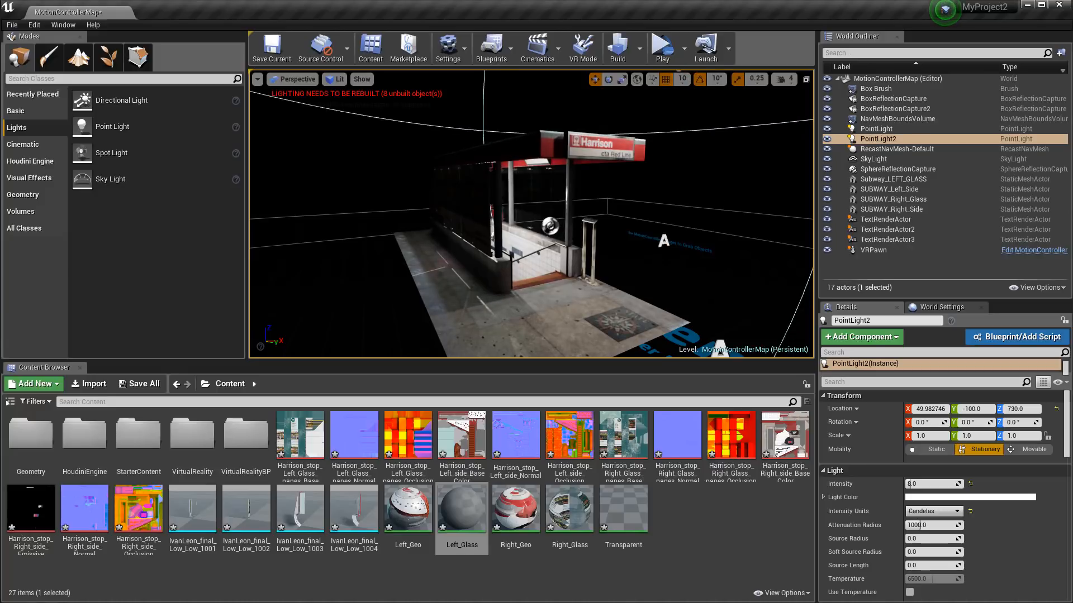
{"action": "scroll", "coordinate": [922, 430], "scroll_direction": "down", "scroll_amount": 3}
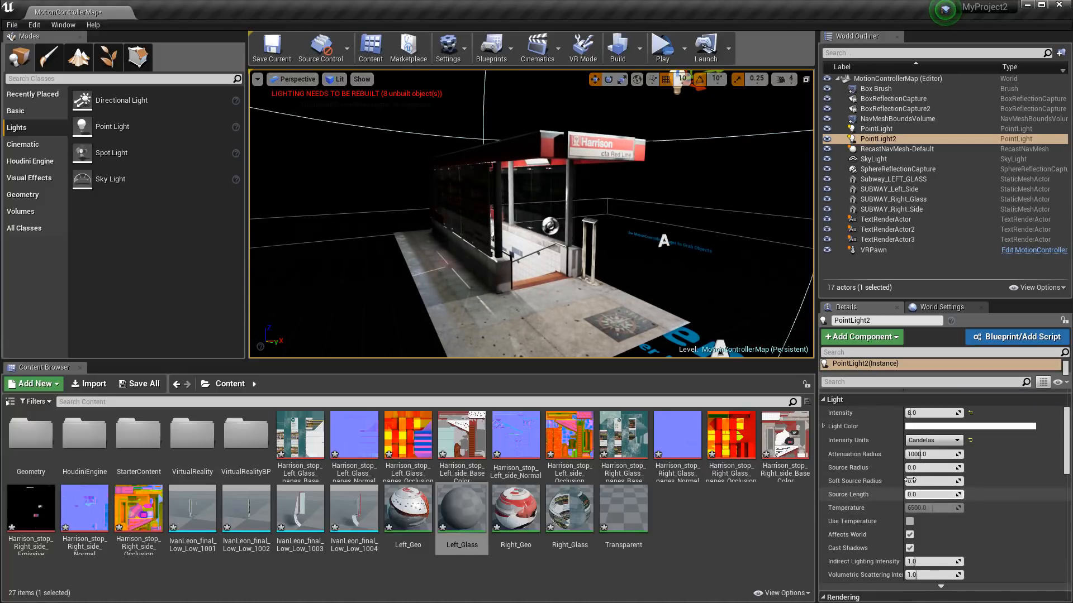
{"action": "left_click", "coordinate": [934, 445]}
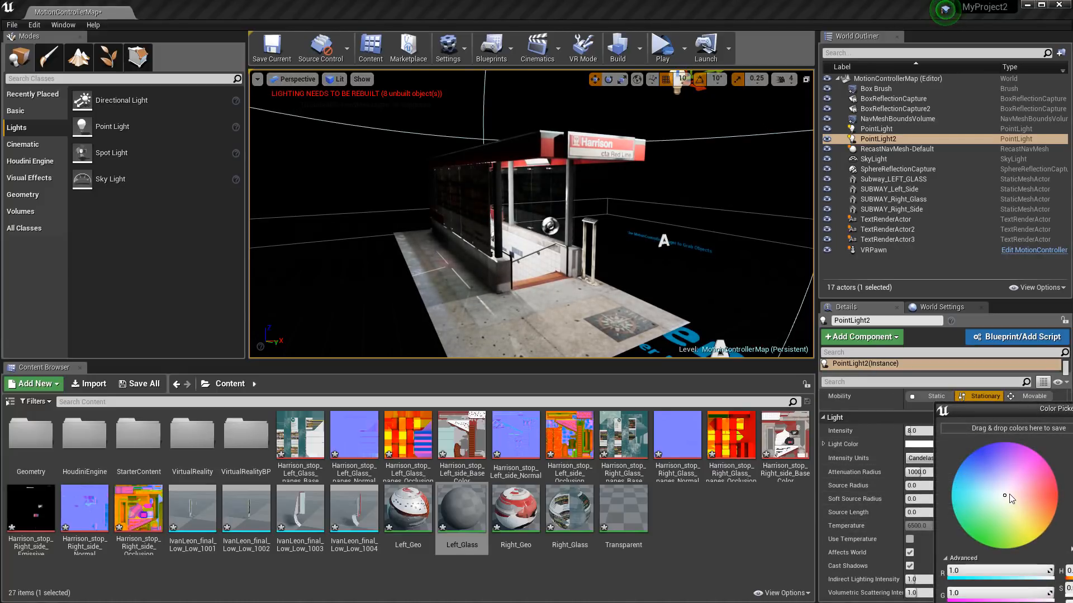
{"action": "mouse_move", "coordinate": [1029, 518]}
{"action": "left_mouse_down"}
{"action": "mouse_move", "coordinate": [981, 465]}
{"action": "mouse_move", "coordinate": [991, 474]}
{"action": "left_mouse_up"}
{"action": "scroll", "coordinate": [595, 247], "scroll_direction": "down", "scroll_amount": 6}
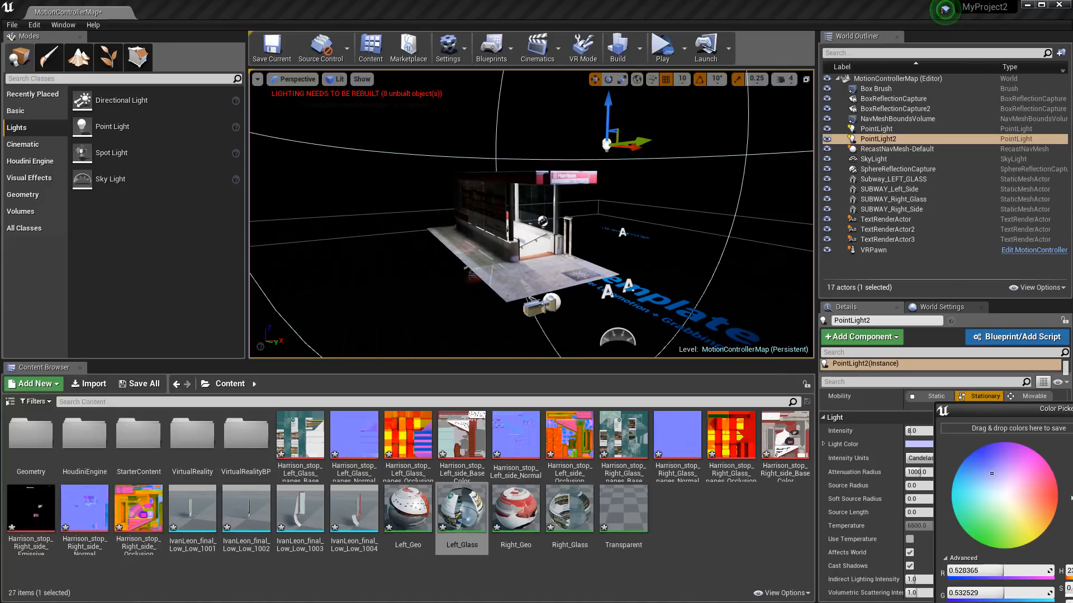
{"action": "left_click", "coordinate": [1072, 409]}
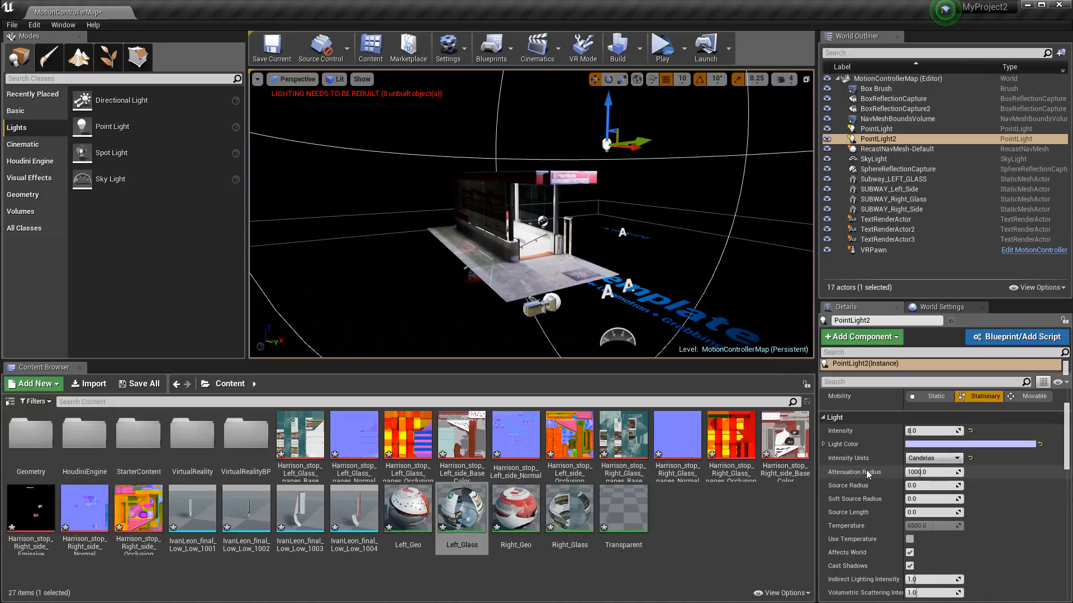
Set the new point light's attenuation radius to about 612 and its intensity to about 10.23 candelas.
{"action": "left_click_drag", "start_coordinate": [930, 472], "coordinate": [800, 461]}
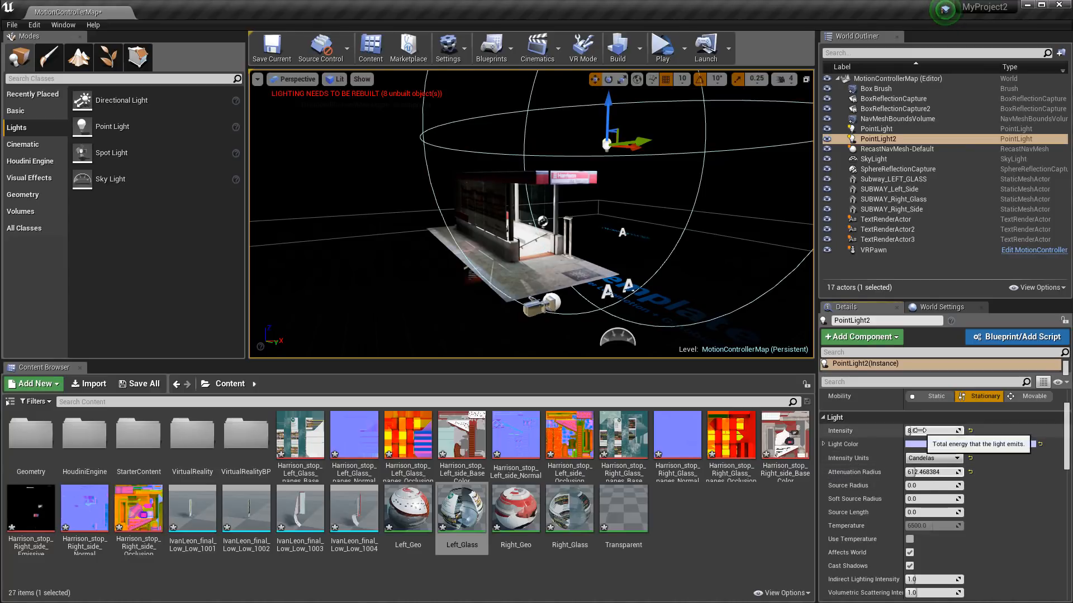
{"action": "mouse_move", "coordinate": [919, 431]}
{"action": "left_mouse_down"}
{"action": "mouse_move", "coordinate": [929, 431]}
{"action": "mouse_move", "coordinate": [919, 431]}
{"action": "left_mouse_up"}
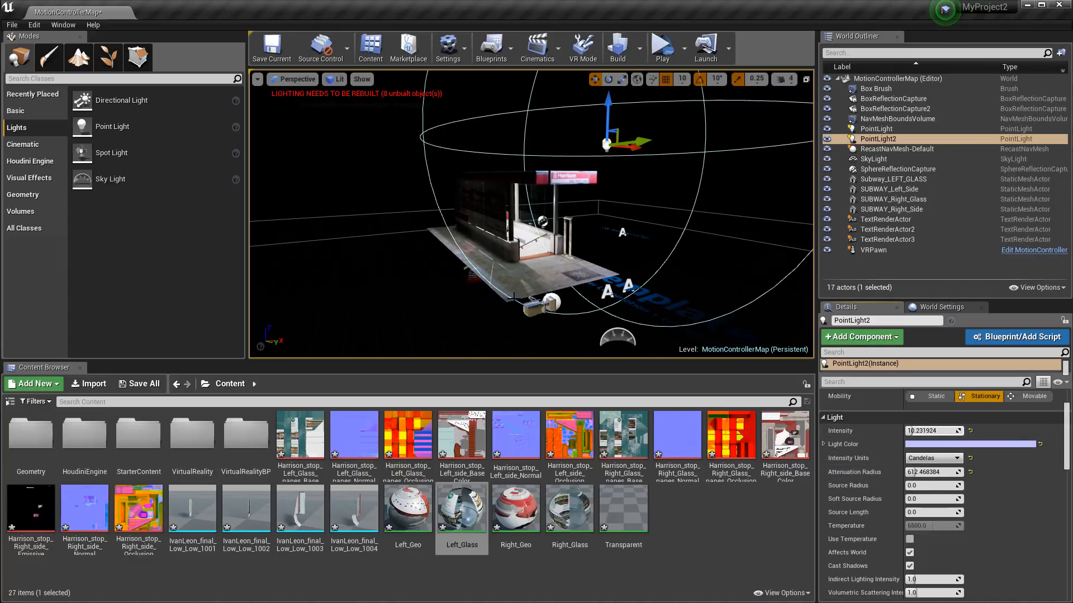
{"action": "mouse_move", "coordinate": [436, 274]}
{"action": "right_mouse_down"}
{"action": "mouse_move", "coordinate": [414, 273]}
{"action": "mouse_move", "coordinate": [435, 275]}
{"action": "right_mouse_up"}
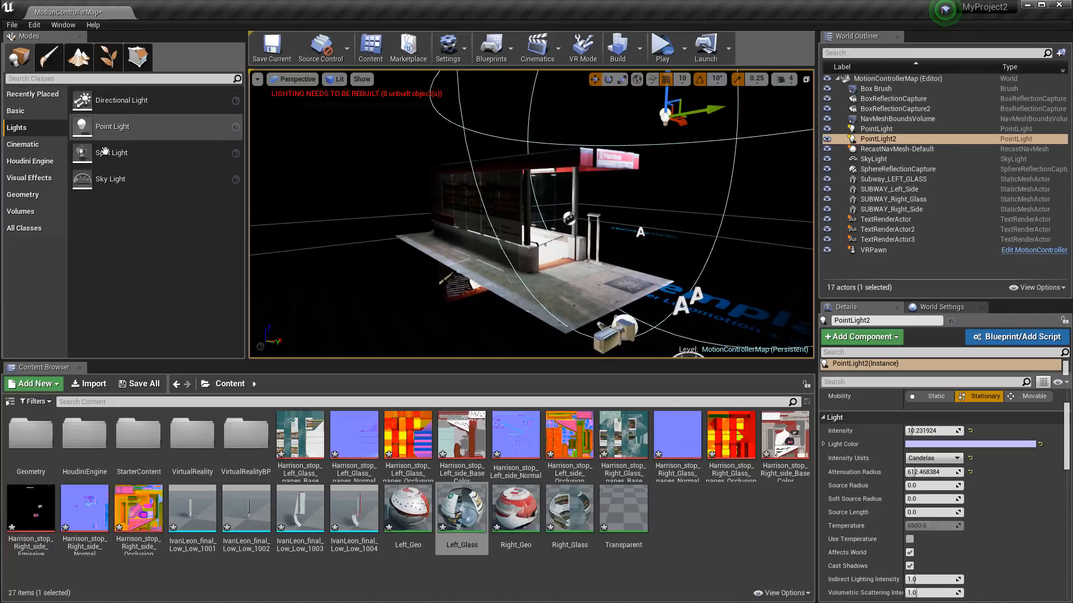
Add a spot light above the rear end of the entrance's roof and adjust its height.
{"action": "left_click_drag", "start_coordinate": [105, 151], "coordinate": [445, 56]}
{"action": "right_click_drag", "start_coordinate": [504, 237], "coordinate": [489, 266]}
{"action": "right_click_drag", "start_coordinate": [506, 312], "coordinate": [502, 310]}
{"action": "mouse_move", "coordinate": [465, 95]}
{"action": "left_mouse_down"}
{"action": "mouse_move", "coordinate": [464, 55]}
{"action": "mouse_move", "coordinate": [466, 107]}
{"action": "left_mouse_up"}
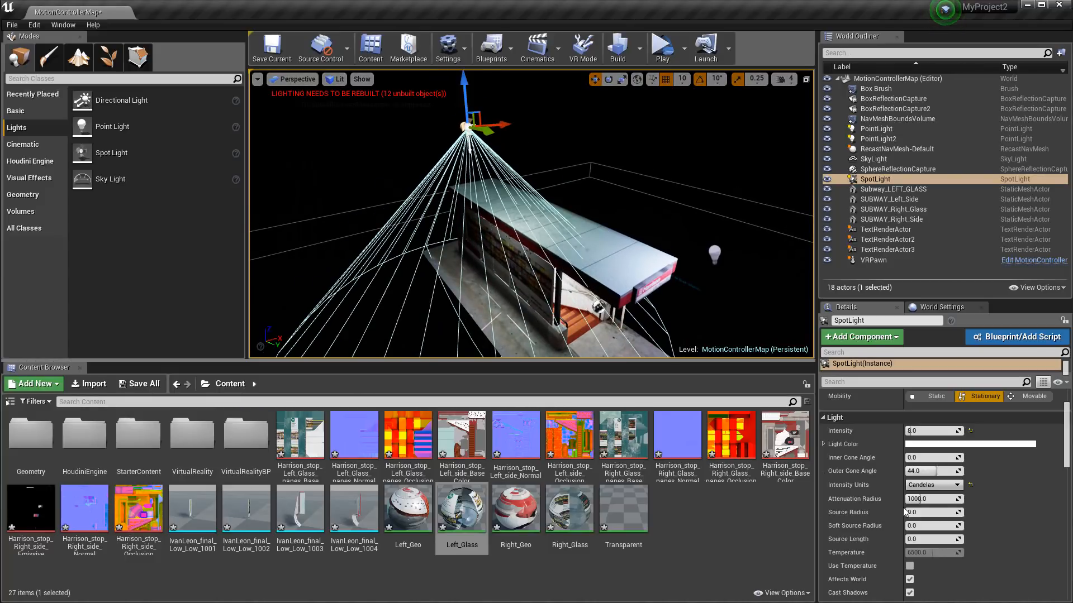
Set the spot light's color to a saturated pinkish red with red 1.0 and green 0.0.
{"action": "left_click", "coordinate": [919, 445]}
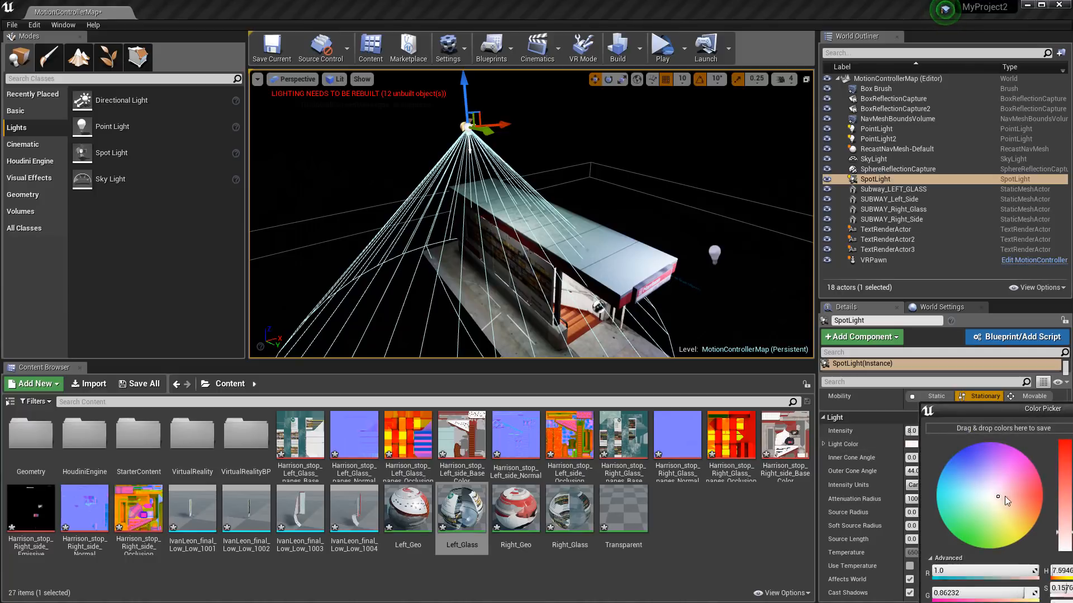
{"action": "mouse_move", "coordinate": [1035, 488]}
{"action": "left_mouse_down"}
{"action": "mouse_move", "coordinate": [1023, 481]}
{"action": "mouse_move", "coordinate": [1020, 498]}
{"action": "mouse_move", "coordinate": [1030, 489]}
{"action": "left_mouse_up"}
{"action": "left_click_drag", "start_coordinate": [506, 215], "coordinate": [505, 153], "text": "alt"}
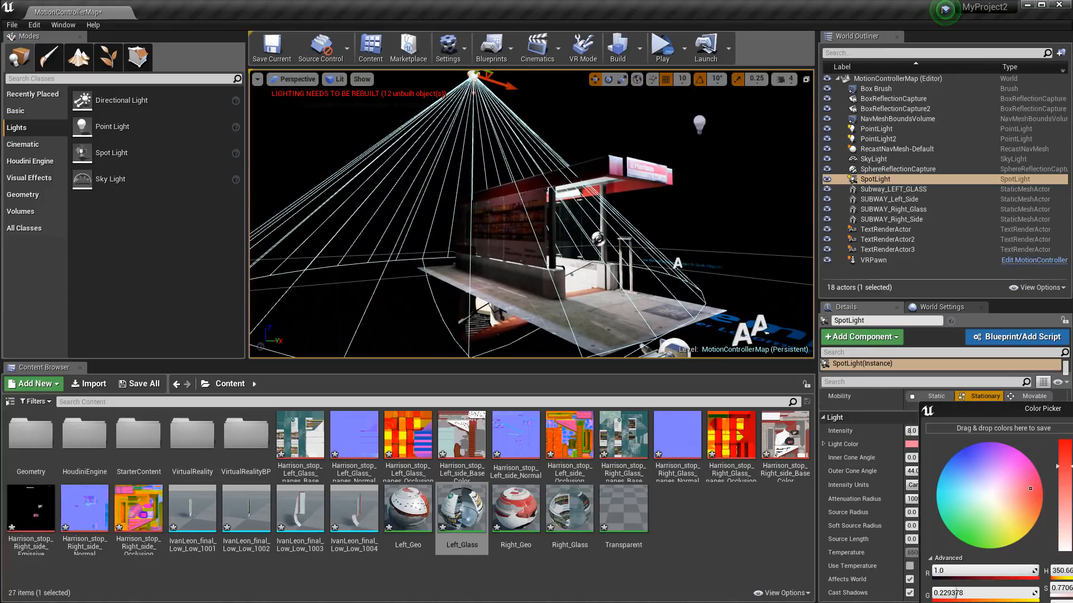
{"action": "left_click_drag", "start_coordinate": [956, 594], "coordinate": [941, 593]}
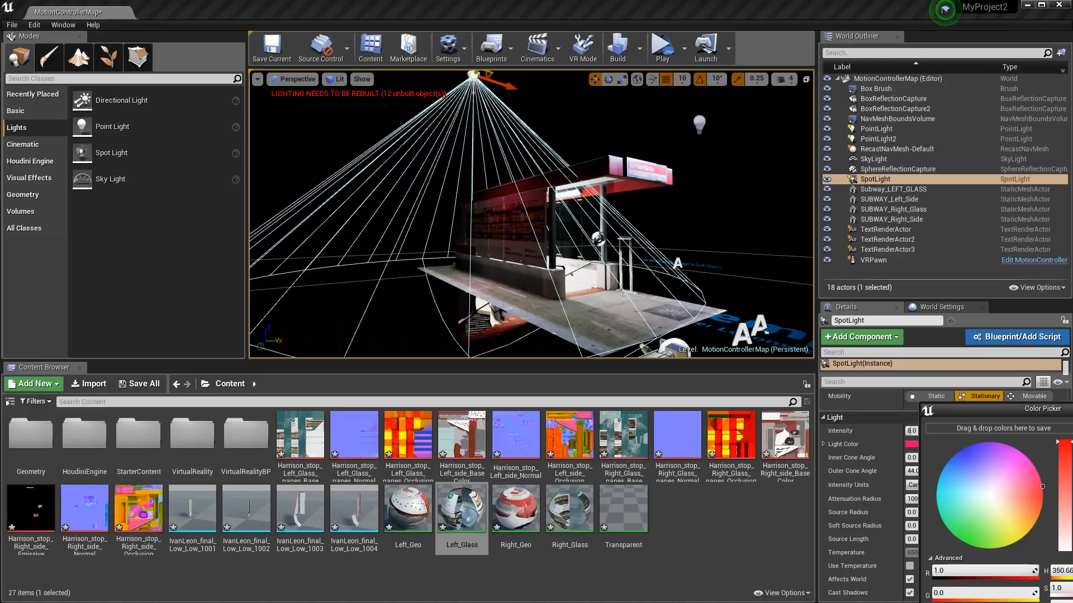
{"action": "key", "text": "Return"}
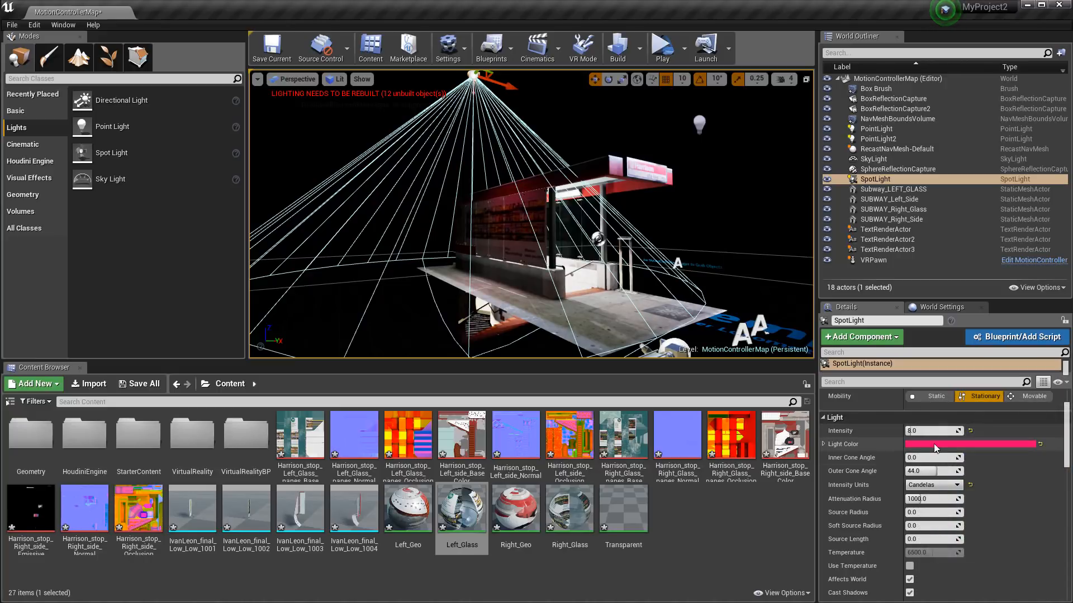
Set the spot light's intensity to about 29.58 candelas and shift its color to a purer red.
{"action": "left_click_drag", "start_coordinate": [929, 431], "coordinate": [950, 432]}
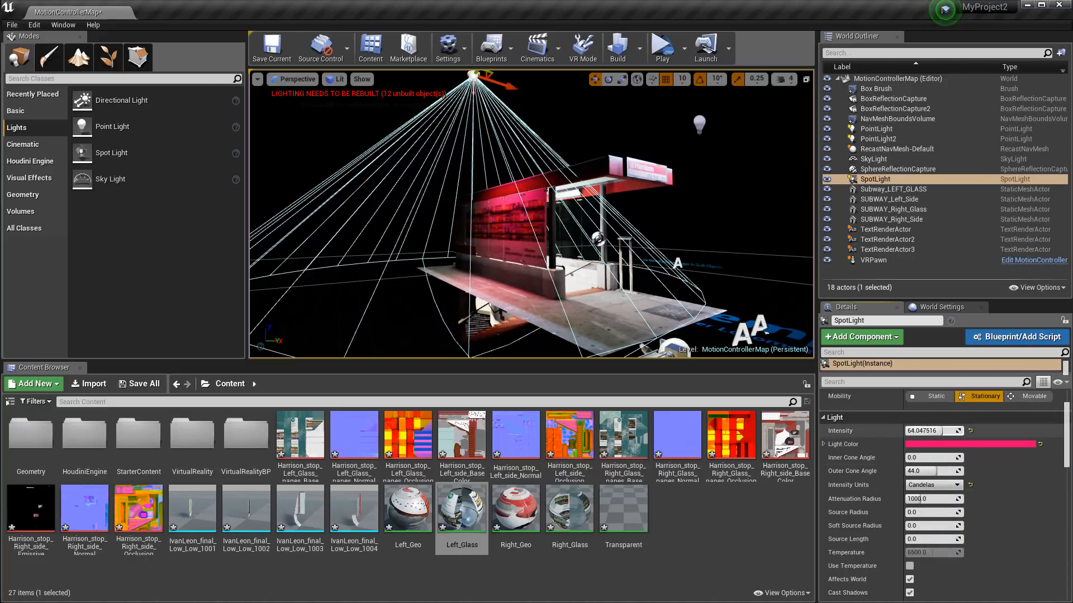
{"action": "left_click", "coordinate": [920, 444]}
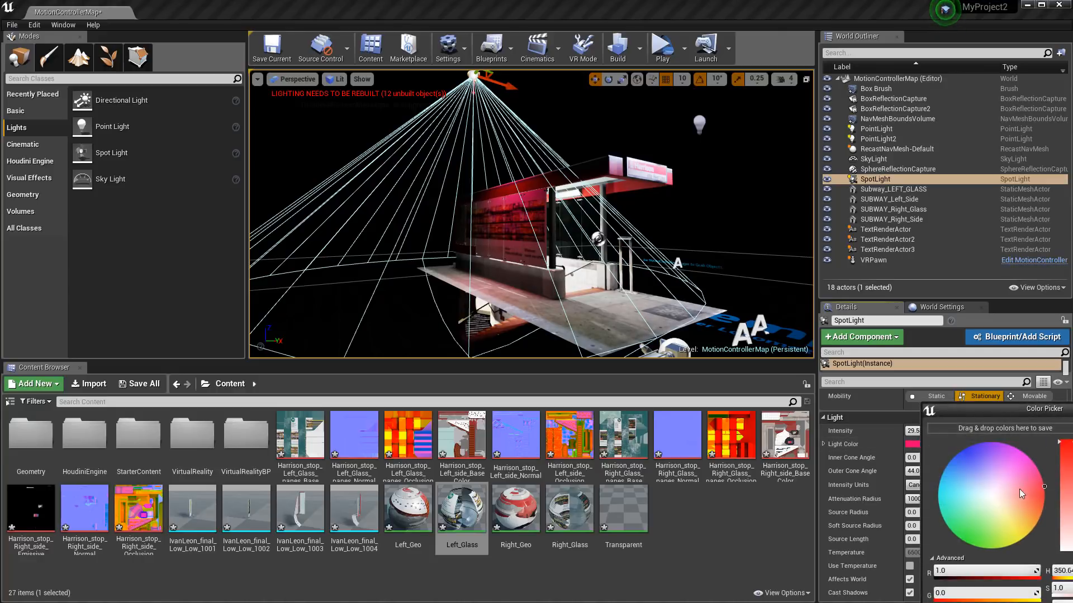
{"action": "left_click_drag", "start_coordinate": [1043, 485], "coordinate": [1045, 493]}
{"action": "left_click", "coordinate": [559, 291]}
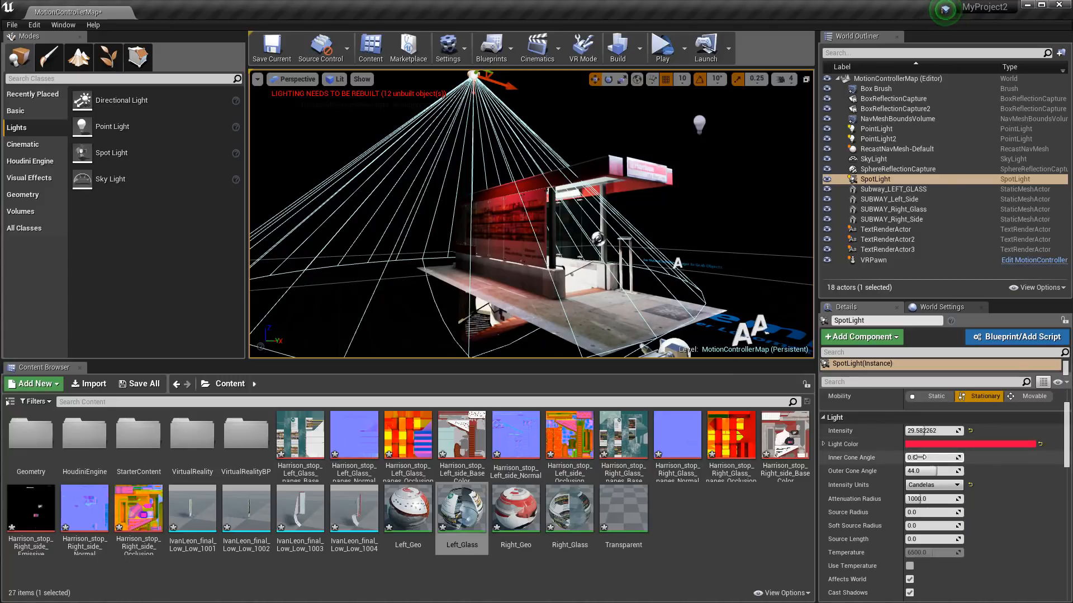
Set the spot light's inner cone angle to about 28.84, outer cone angle to about 38.62 and attenuation radius to about 1164.
{"action": "left_click_drag", "start_coordinate": [906, 457], "coordinate": [930, 498]}
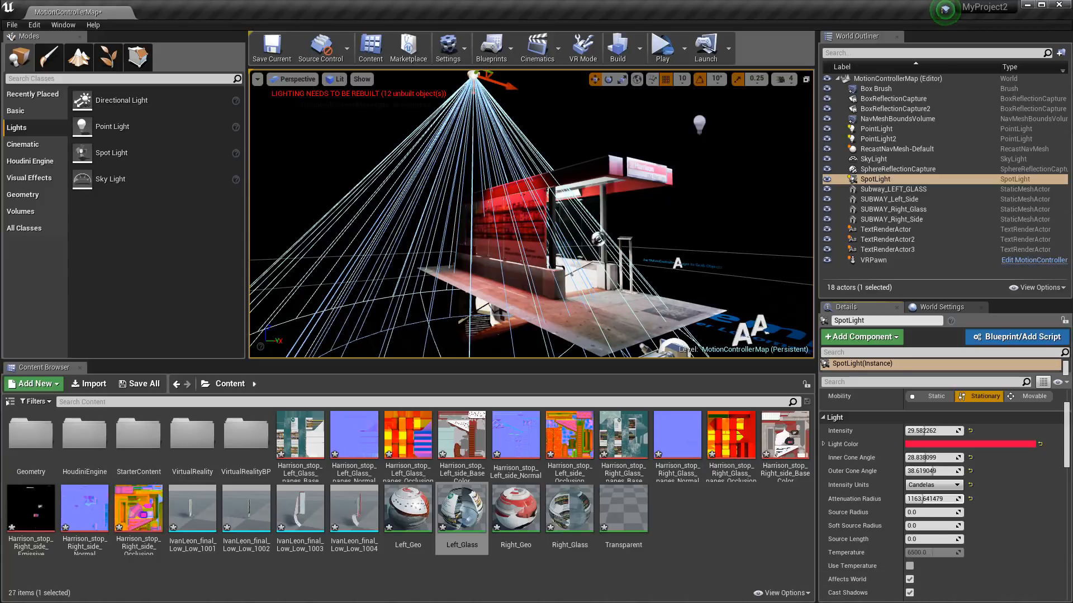
{"action": "key", "text": "Escape"}
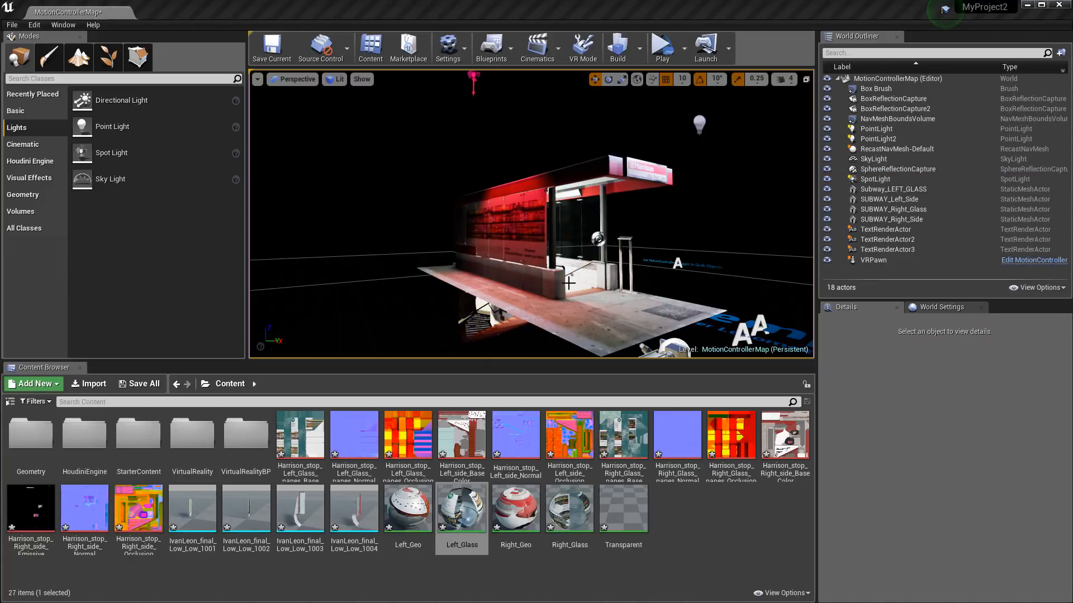
{"action": "mouse_move", "coordinate": [530, 270]}
{"action": "left_mouse_down", "text": "alt"}
{"action": "mouse_move", "coordinate": [536, 279]}
{"action": "mouse_move", "coordinate": [528, 270]}
{"action": "left_mouse_up", "text": "alt"}
Group the four subway meshes, Subway_LEFT_GLASS, SUBWAY_Left_Side, SUBWAY_Right_Glass and SUBWAY_Right_Side.
{"action": "left_click", "coordinate": [895, 190]}
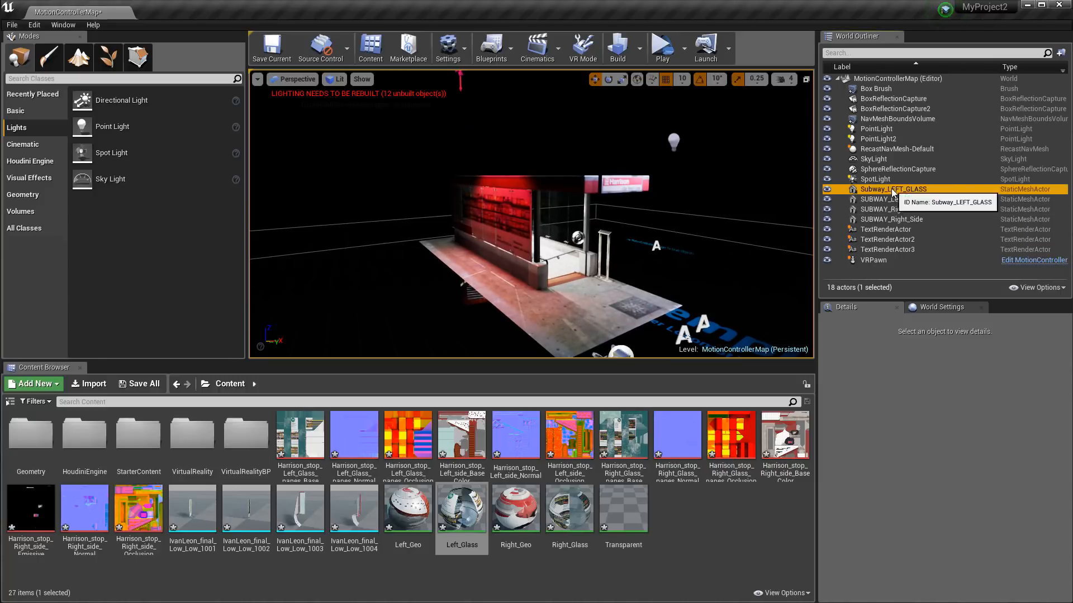
{"action": "left_click", "coordinate": [891, 220], "text": "shift"}
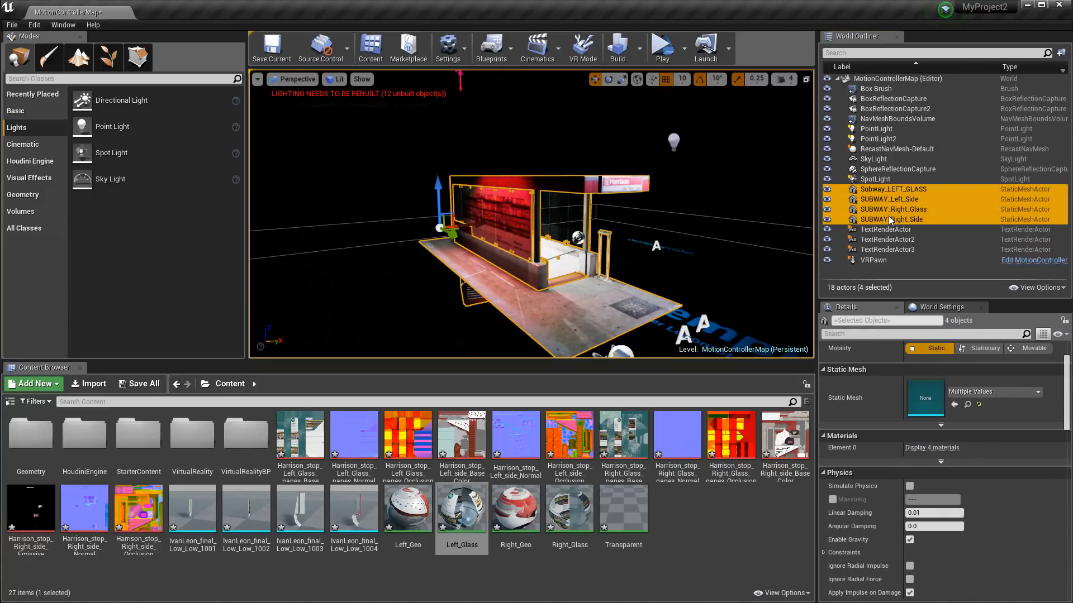
{"action": "key", "text": "ctrl+g"}
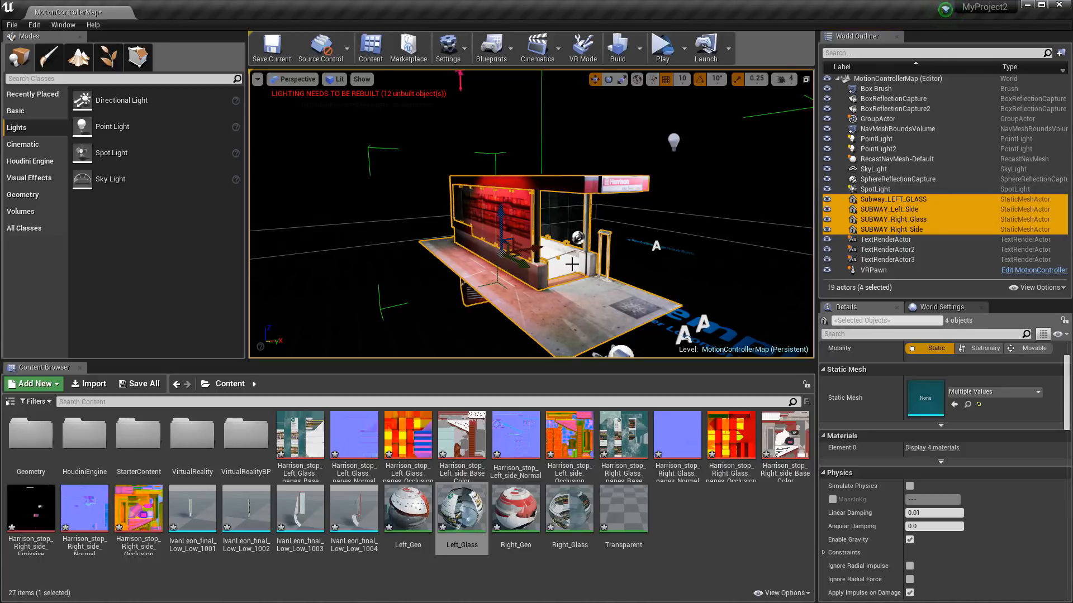
Try to duplicate the grouped subway meshes by moving off a copy, and undo the duplication.
{"action": "scroll", "coordinate": [571, 265], "scroll_direction": "down", "scroll_amount": 3}
{"action": "left_click_drag", "start_coordinate": [524, 257], "coordinate": [504, 248], "text": "alt"}
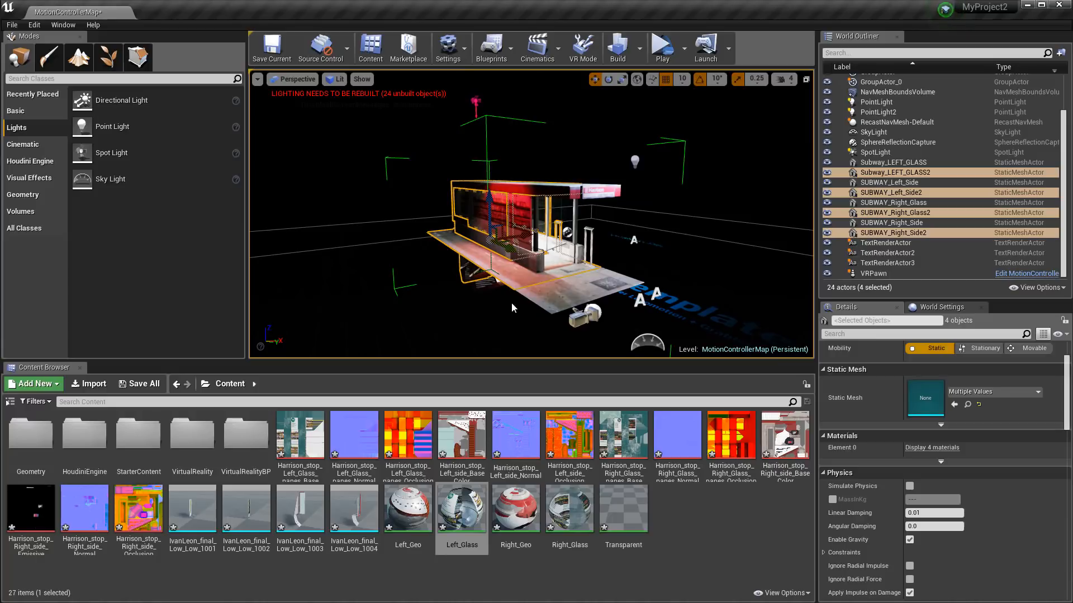
{"action": "key", "text": "ctrl+z"}
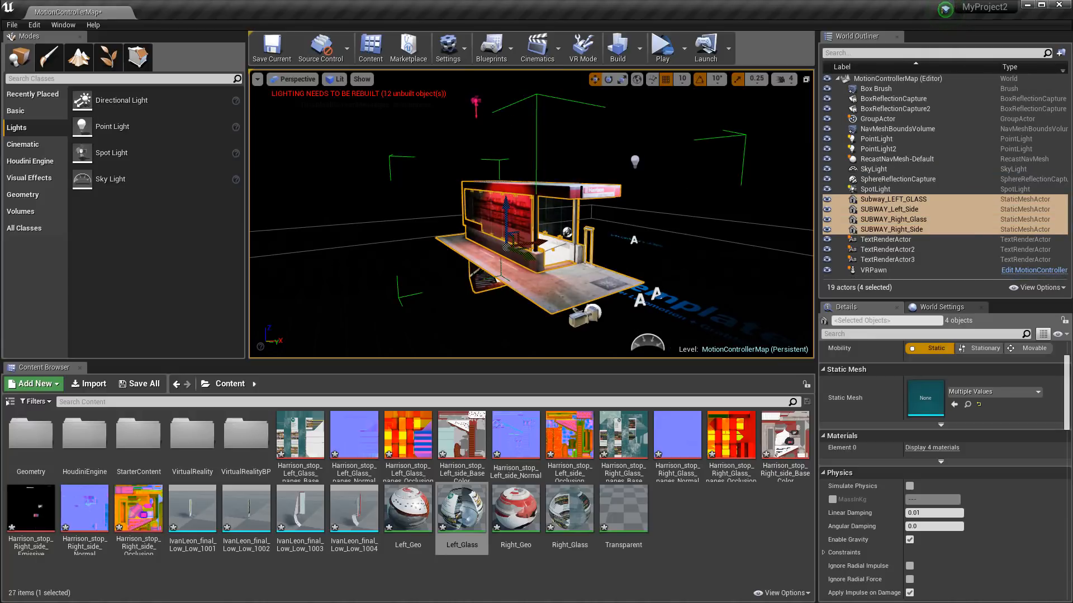
Select the subway group and try to move its pivot to the front corner of the pavement.
{"action": "left_click", "coordinate": [882, 191]}
{"action": "left_click", "coordinate": [884, 202]}
{"action": "left_click", "coordinate": [895, 191]}
{"action": "left_click", "coordinate": [894, 202]}
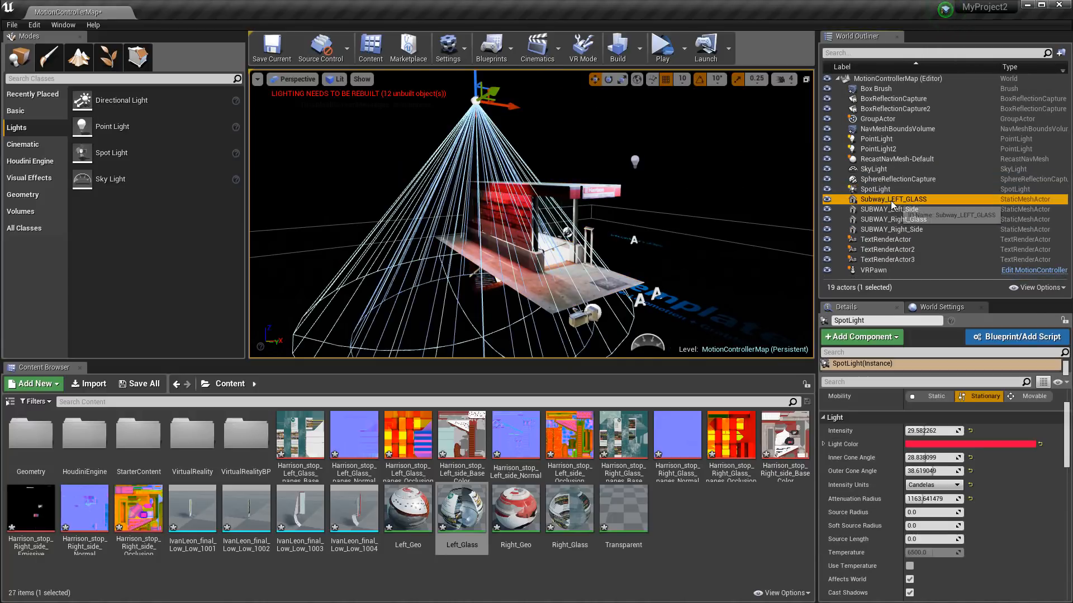
{"action": "left_click_drag", "start_coordinate": [660, 274], "coordinate": [639, 286], "text": "alt"}
{"action": "mouse_move", "coordinate": [447, 229]}
{"action": "right_mouse_down"}
{"action": "mouse_move", "coordinate": [467, 218]}
{"action": "mouse_move", "coordinate": [447, 226]}
{"action": "right_mouse_up"}
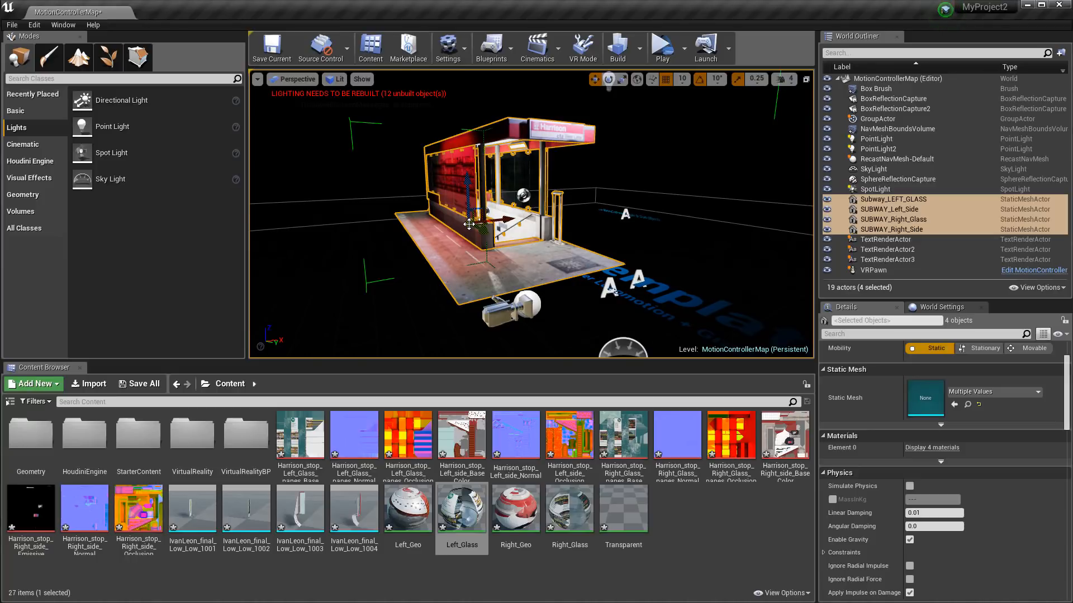
{"action": "middle_click_drag", "start_coordinate": [469, 224], "coordinate": [572, 263]}
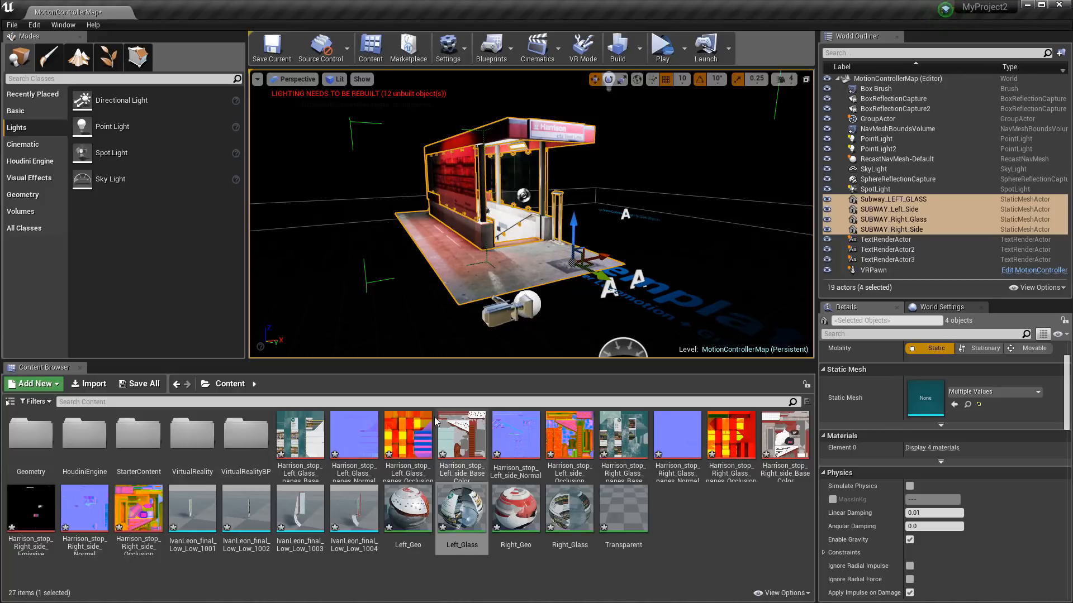
{"action": "left_click", "coordinate": [356, 233]}
{"action": "left_click", "coordinate": [453, 250]}
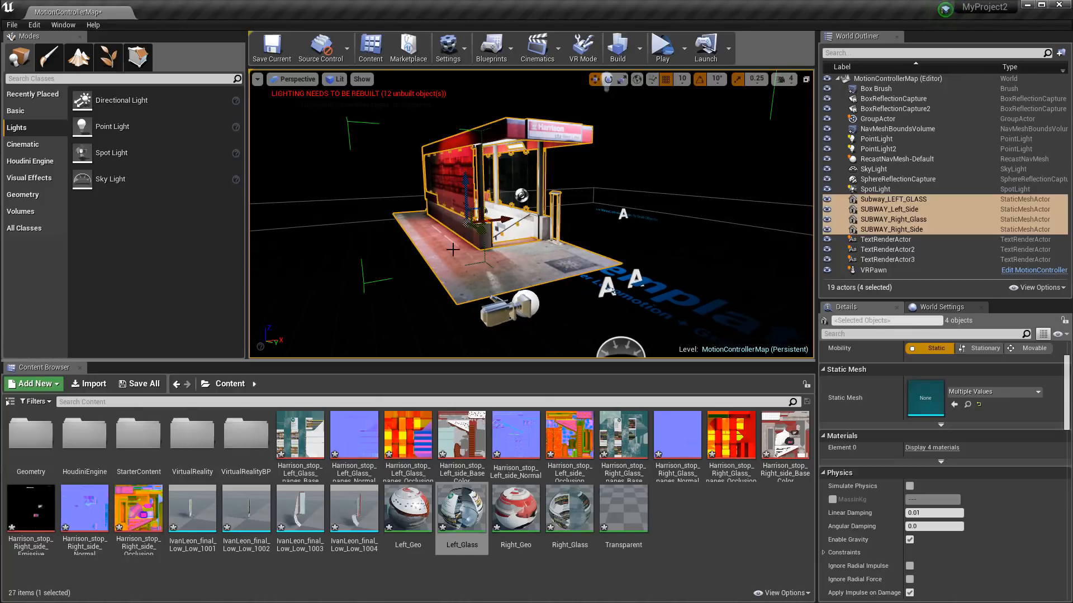
{"action": "right_click_drag", "start_coordinate": [399, 271], "coordinate": [386, 272], "text": "alt"}
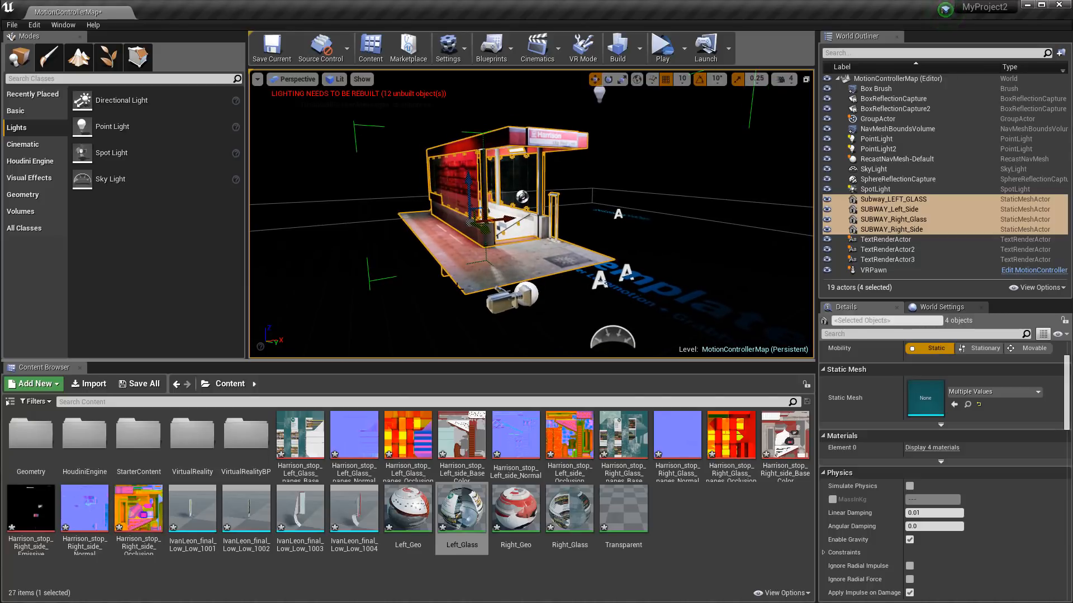
Copy the grouped subway meshes and paste them in place.
{"action": "right_click", "coordinate": [884, 201]}
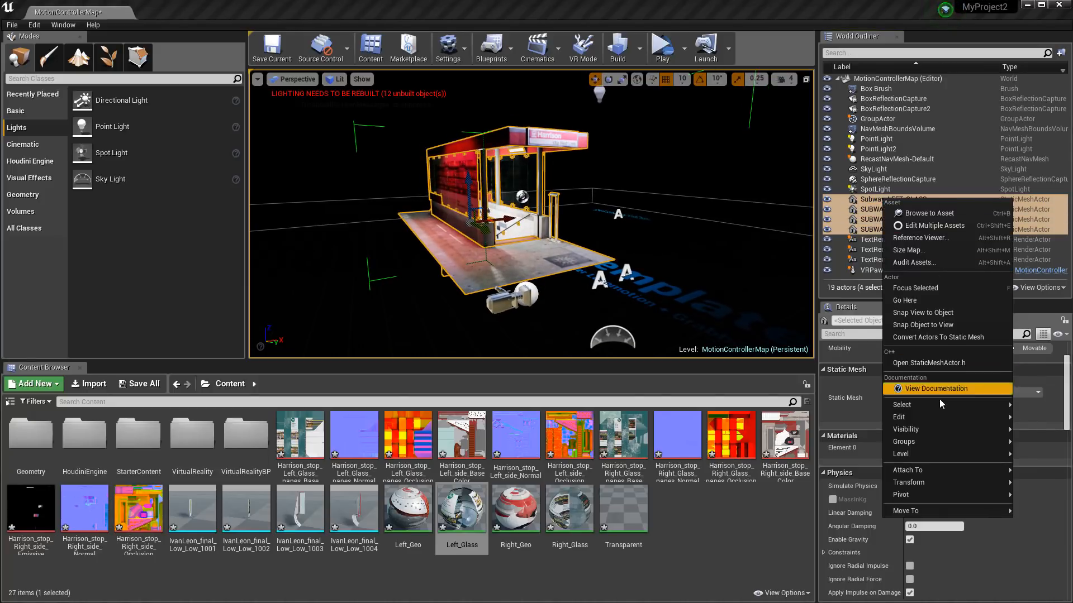
{"action": "mouse_move", "coordinate": [928, 417]}
{"action": "left_click", "coordinate": [1043, 430]}
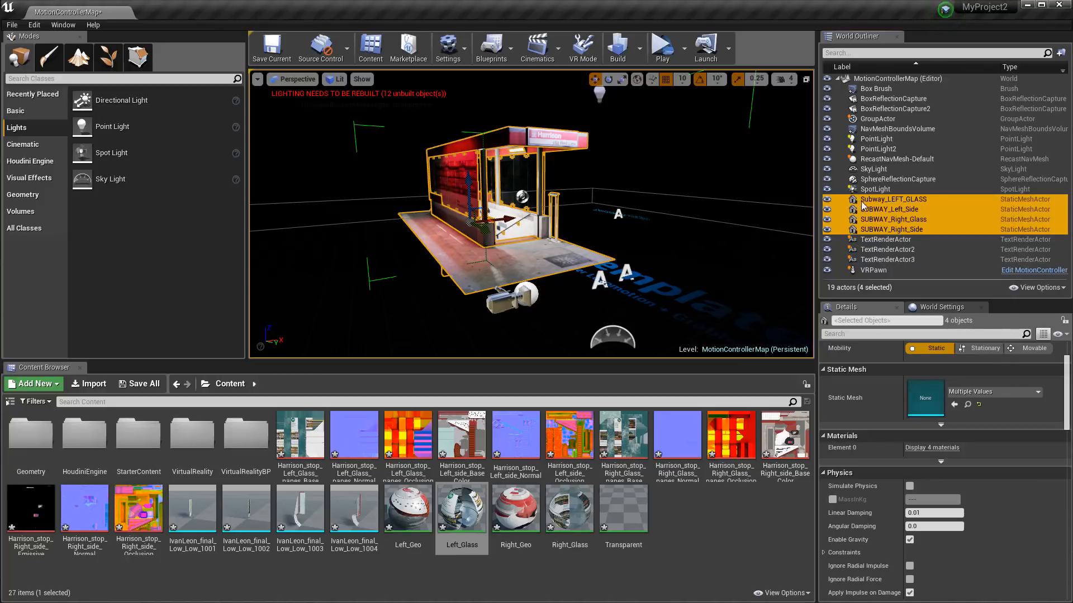
{"action": "right_click", "coordinate": [890, 202]}
{"action": "mouse_move", "coordinate": [947, 431]}
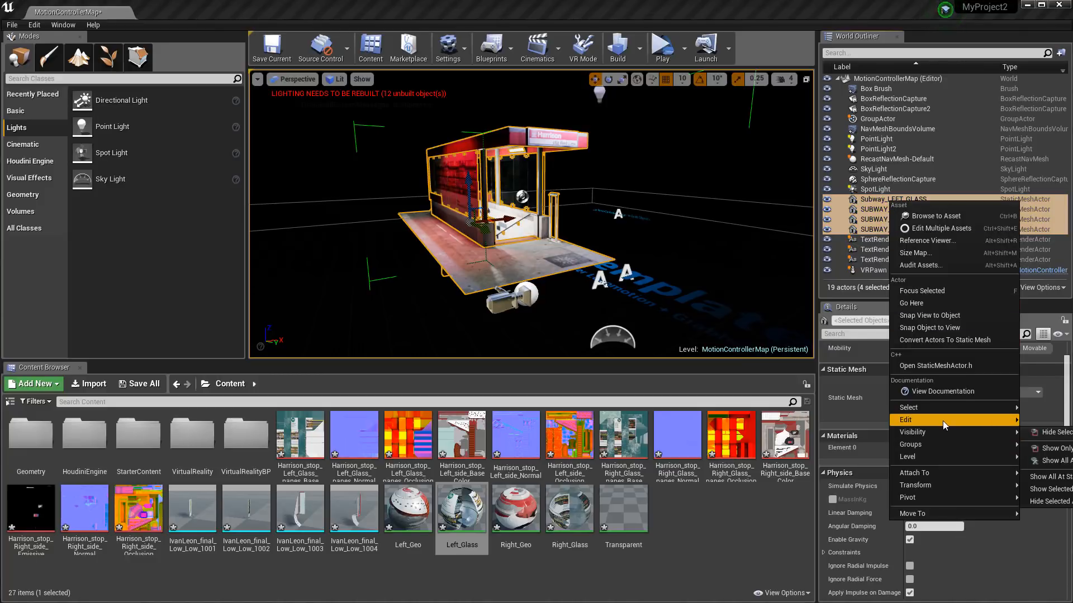
{"action": "left_click", "coordinate": [1047, 445]}
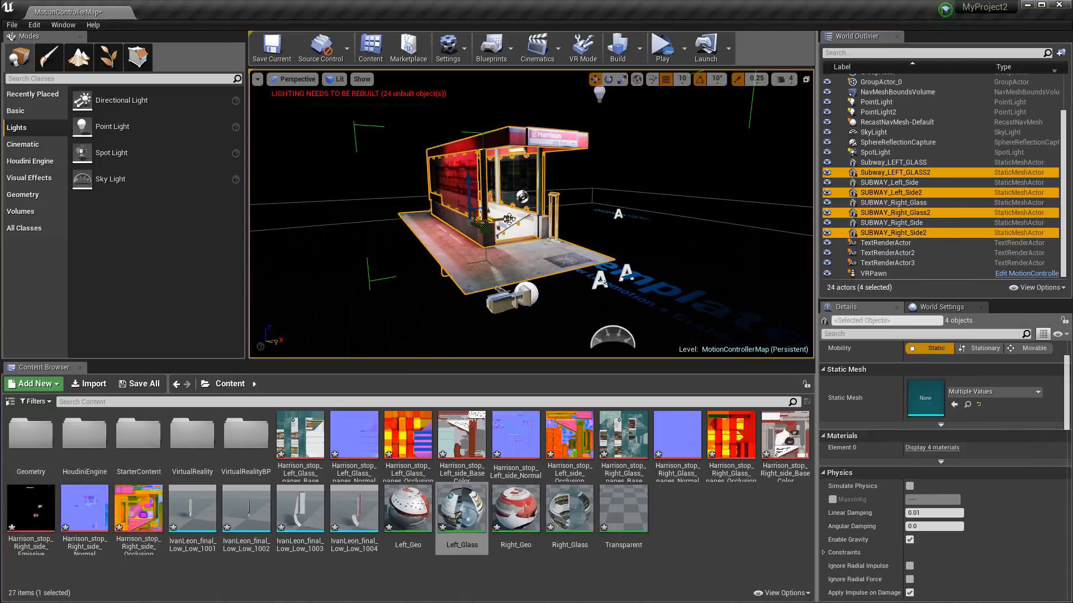
Move the pasted subway group away from the original and place it beside the entrance.
{"action": "left_click_drag", "start_coordinate": [508, 219], "coordinate": [390, 241]}
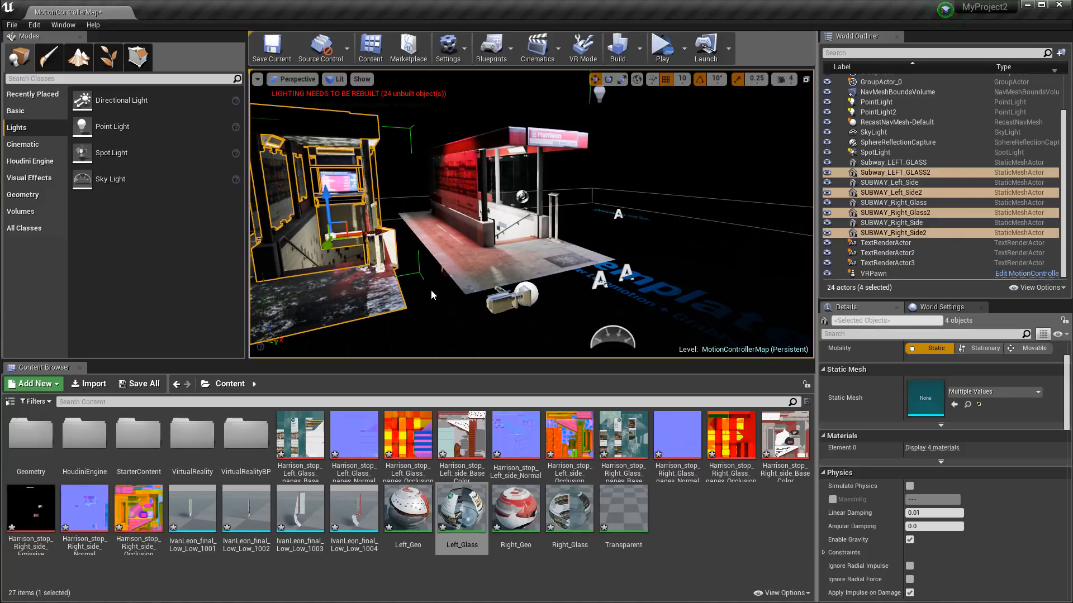
{"action": "right_click_drag", "start_coordinate": [433, 294], "coordinate": [459, 306]}
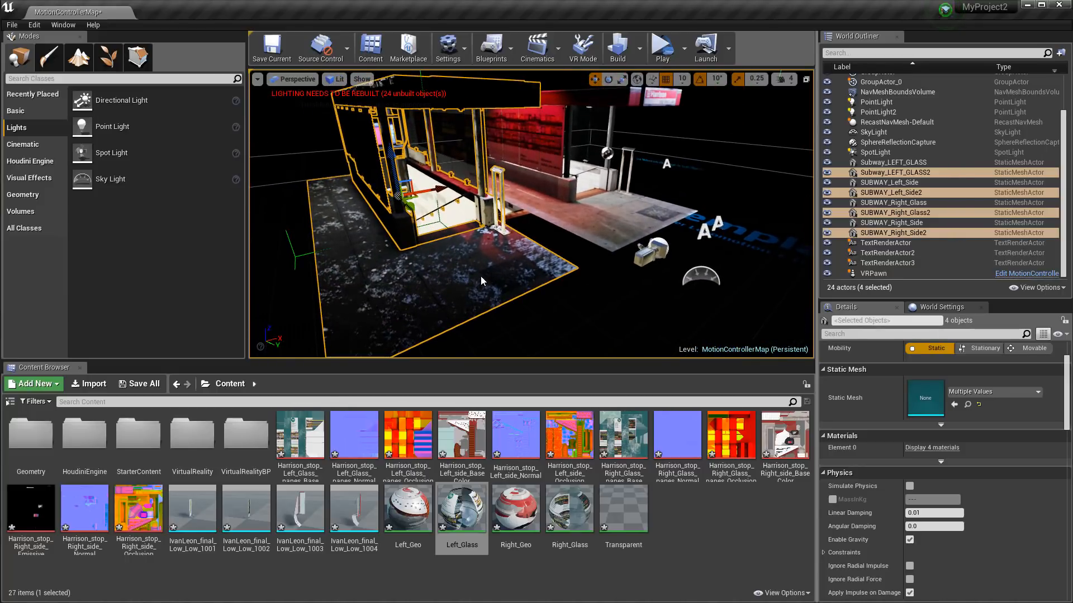
{"action": "right_click_drag", "start_coordinate": [534, 279], "coordinate": [539, 266]}
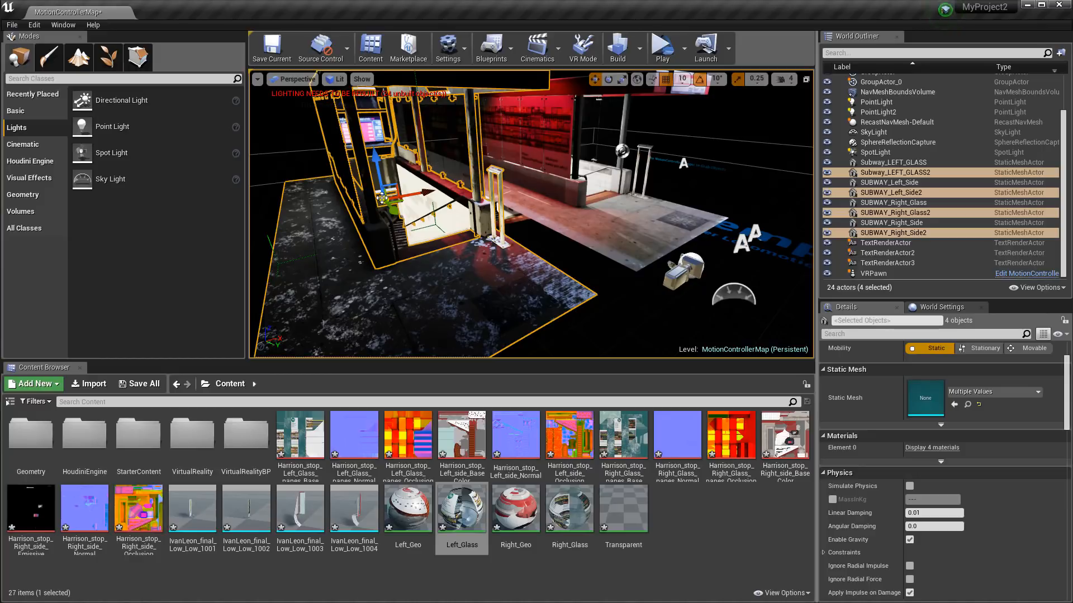
Shift the copied group's pivot to its pavement's front corner and move the copy against the original entrance's pavement.
{"action": "left_click_drag", "start_coordinate": [382, 198], "coordinate": [621, 312]}
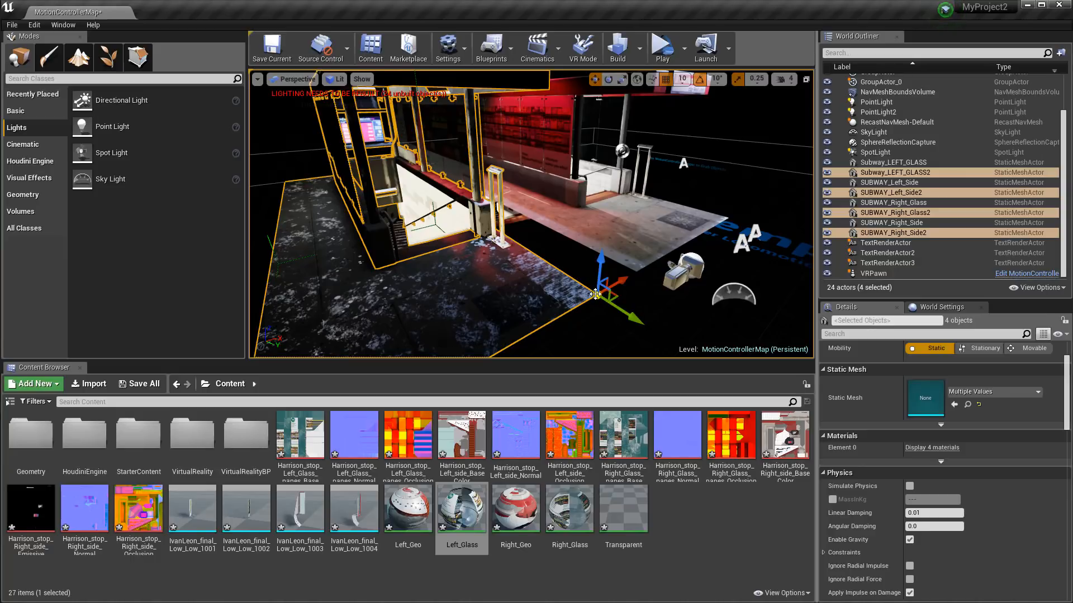
{"action": "left_click_drag", "start_coordinate": [596, 295], "coordinate": [617, 274]}
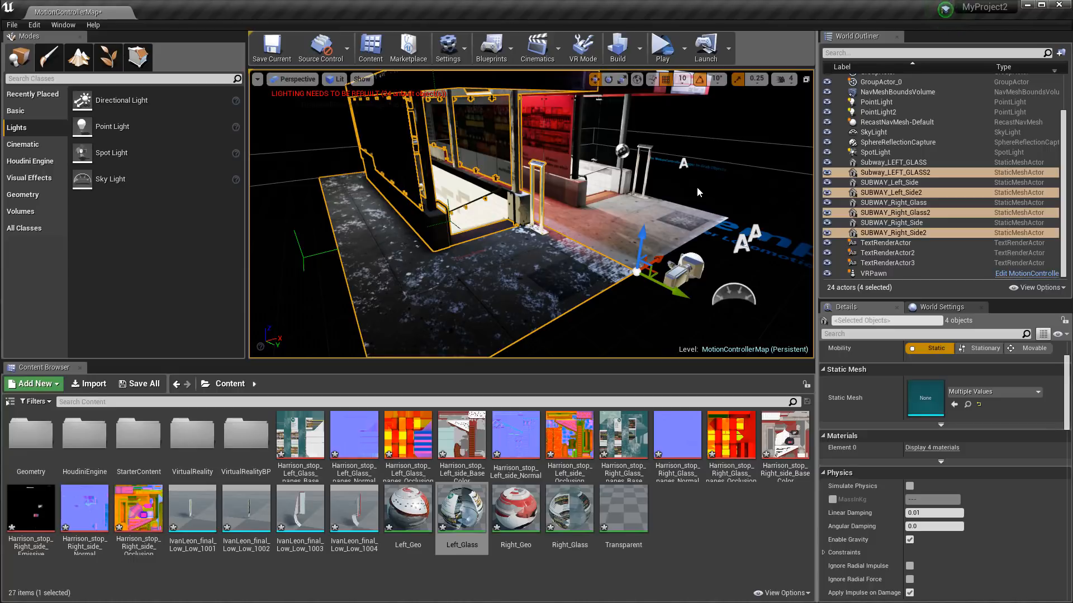
{"action": "left_click", "coordinate": [696, 186]}
{"action": "mouse_move", "coordinate": [696, 187]}
{"action": "right_mouse_down"}
{"action": "mouse_move", "coordinate": [673, 186]}
{"action": "mouse_move", "coordinate": [707, 184]}
{"action": "mouse_move", "coordinate": [660, 204]}
{"action": "mouse_move", "coordinate": [676, 190]}
{"action": "right_mouse_up"}
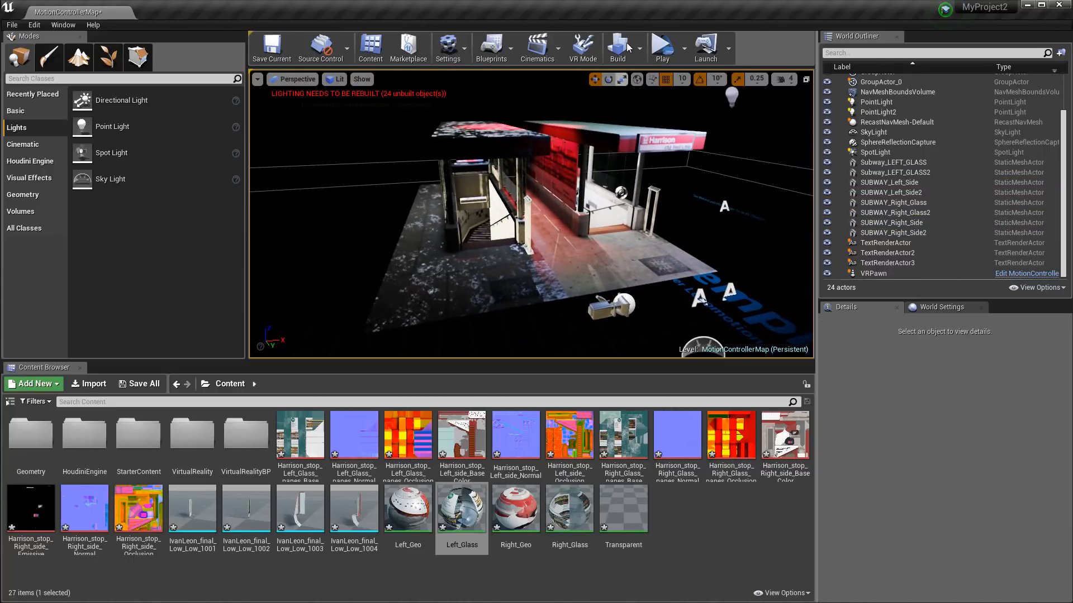
Delete the copied subway group beside the original entrance.
{"action": "left_click", "coordinate": [617, 48]}
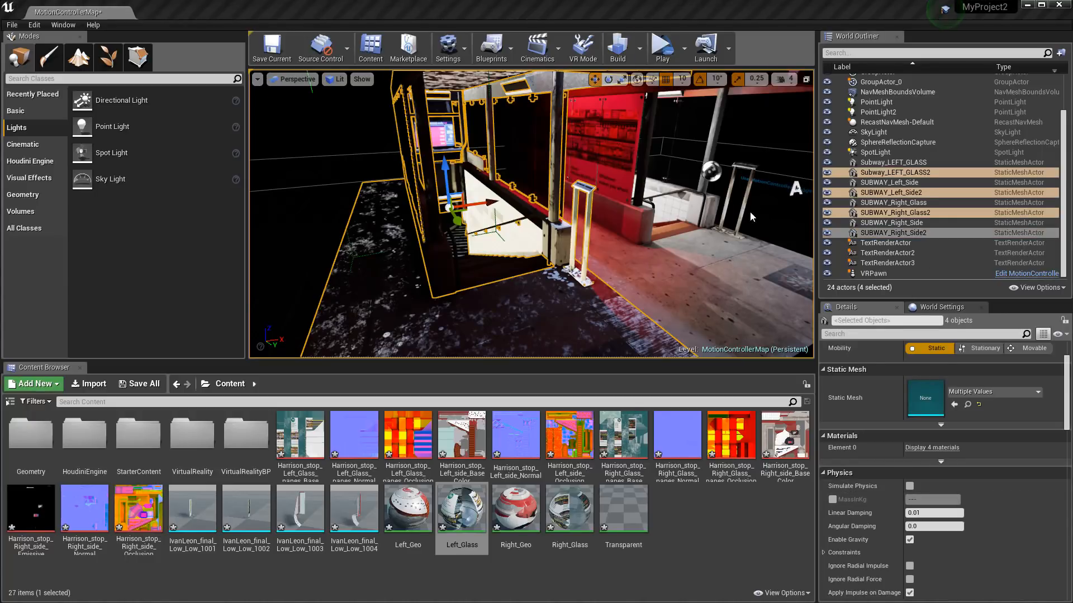
{"action": "left_click", "coordinate": [873, 264]}
{"action": "left_click", "coordinate": [898, 174]}
{"action": "key", "text": "Delete"}
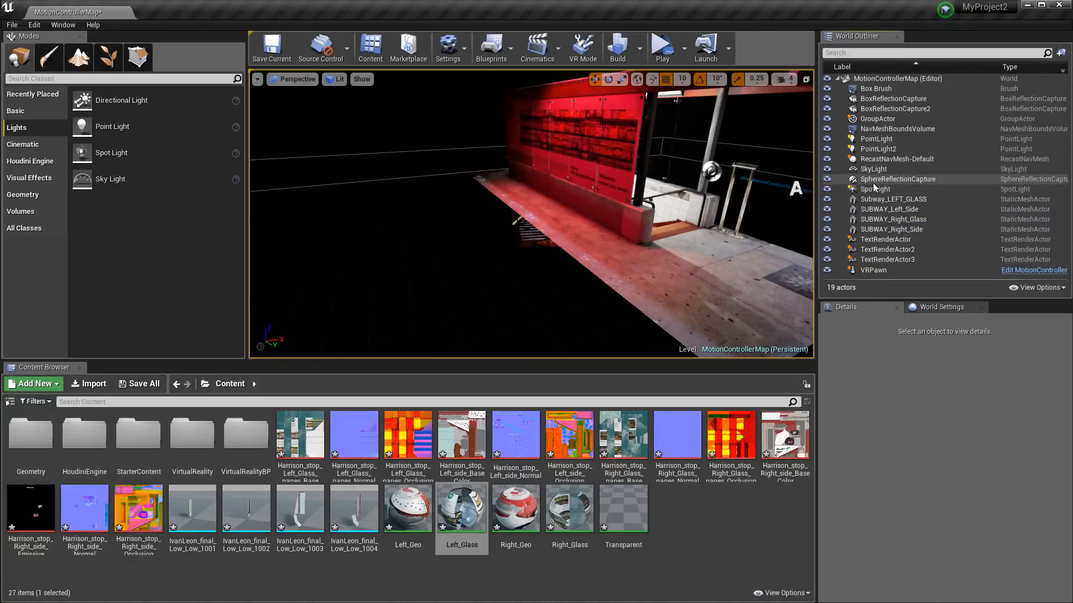
{"action": "left_click", "coordinate": [888, 199]}
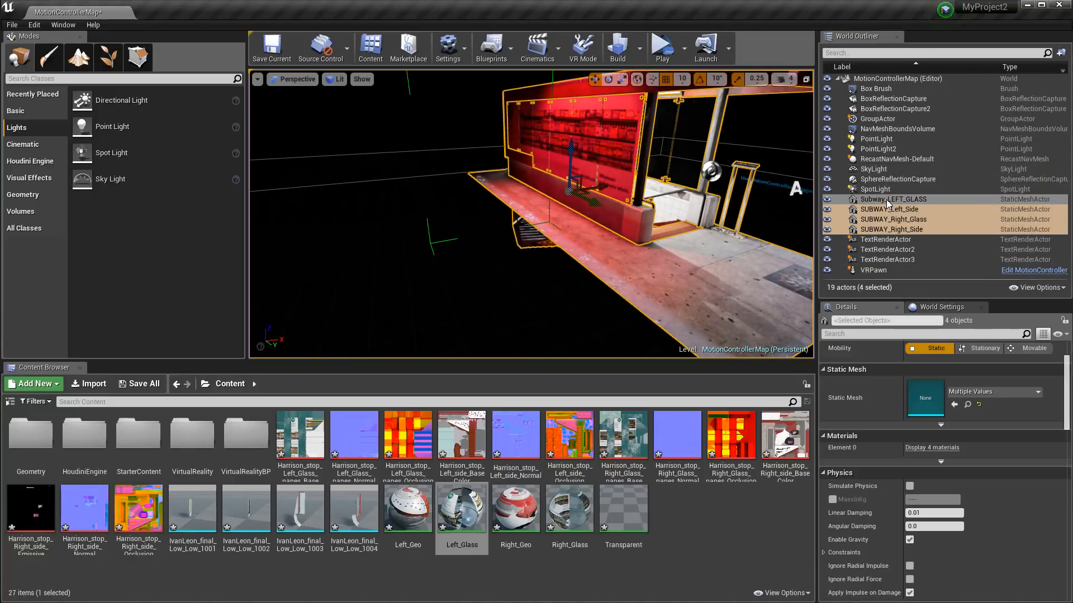
{"action": "left_click", "coordinate": [35, 25]}
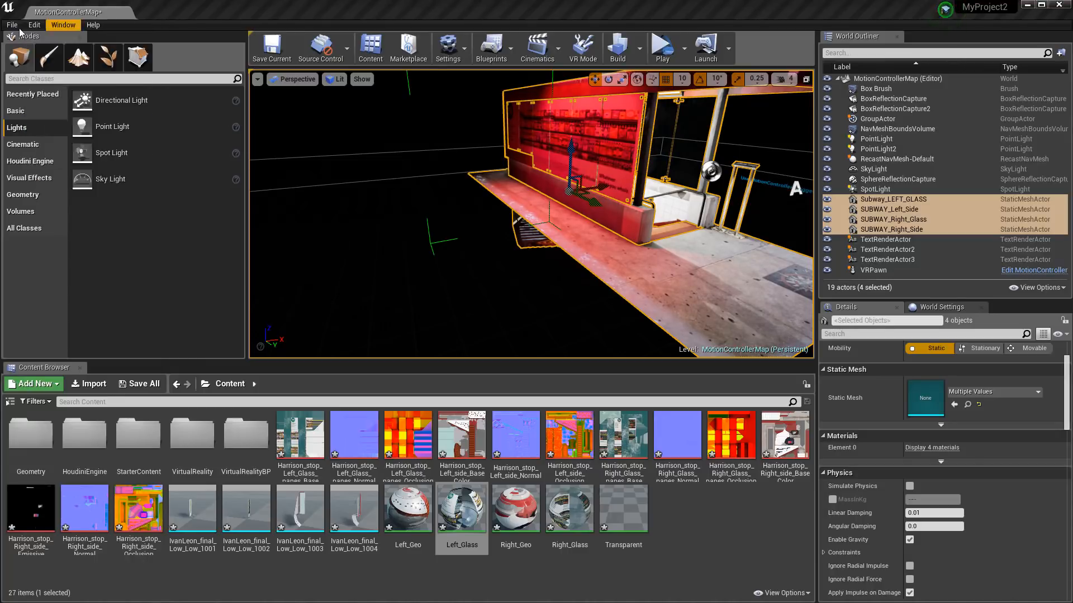
{"action": "mouse_move", "coordinate": [12, 26]}
{"action": "right_click", "coordinate": [890, 199]}
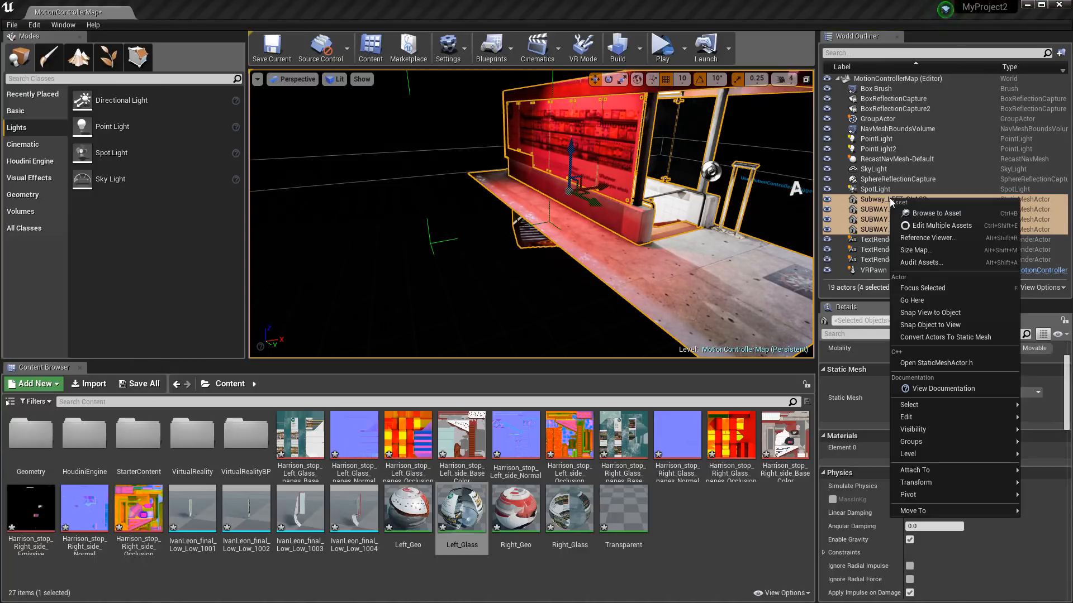
{"action": "mouse_move", "coordinate": [927, 417]}
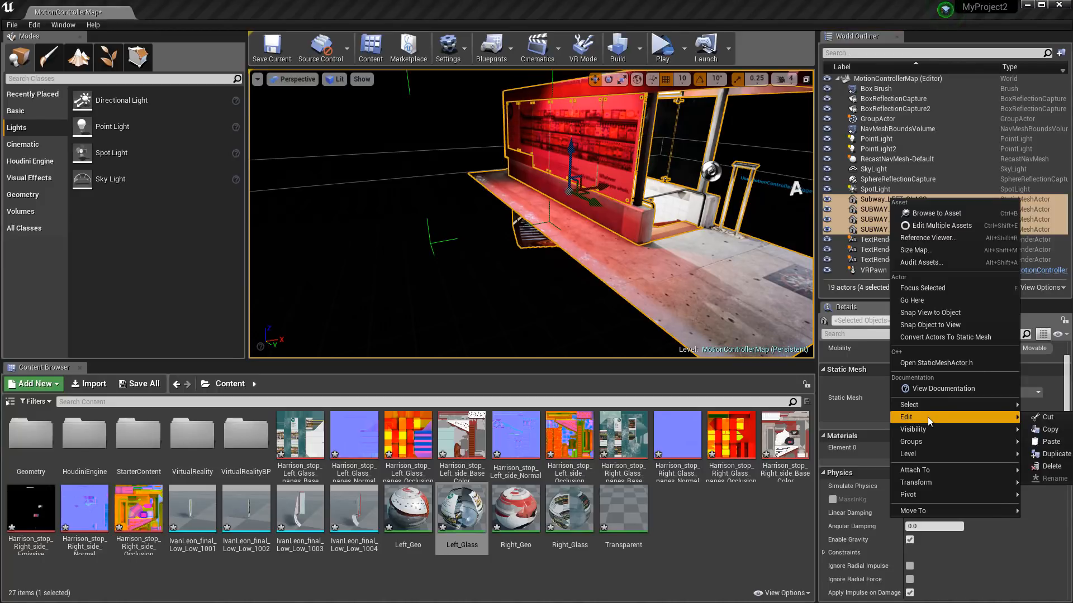
{"action": "mouse_move", "coordinate": [925, 441]}
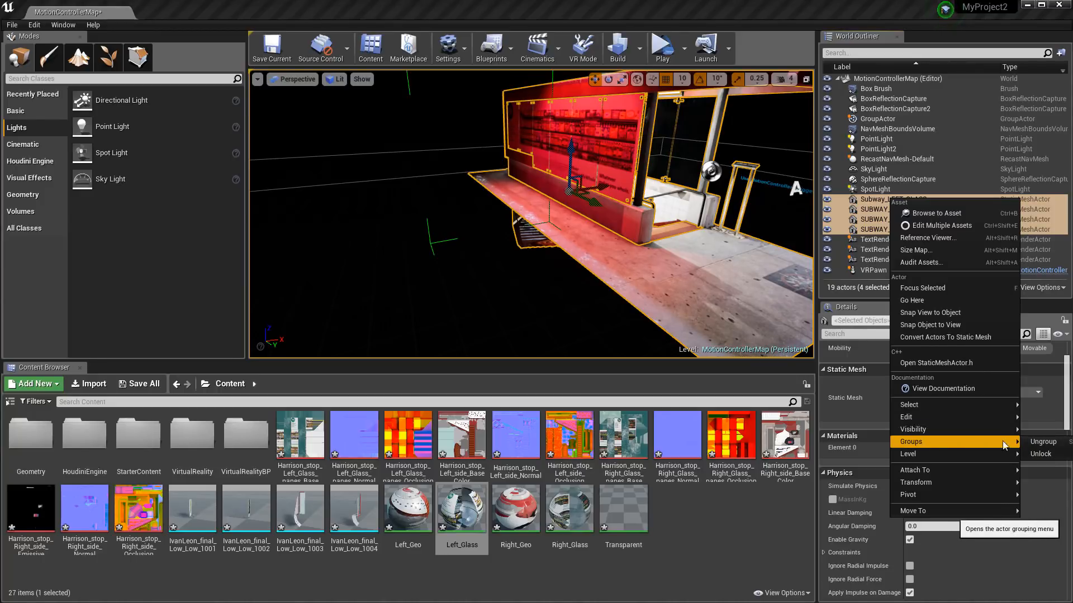
{"action": "left_click", "coordinate": [890, 191]}
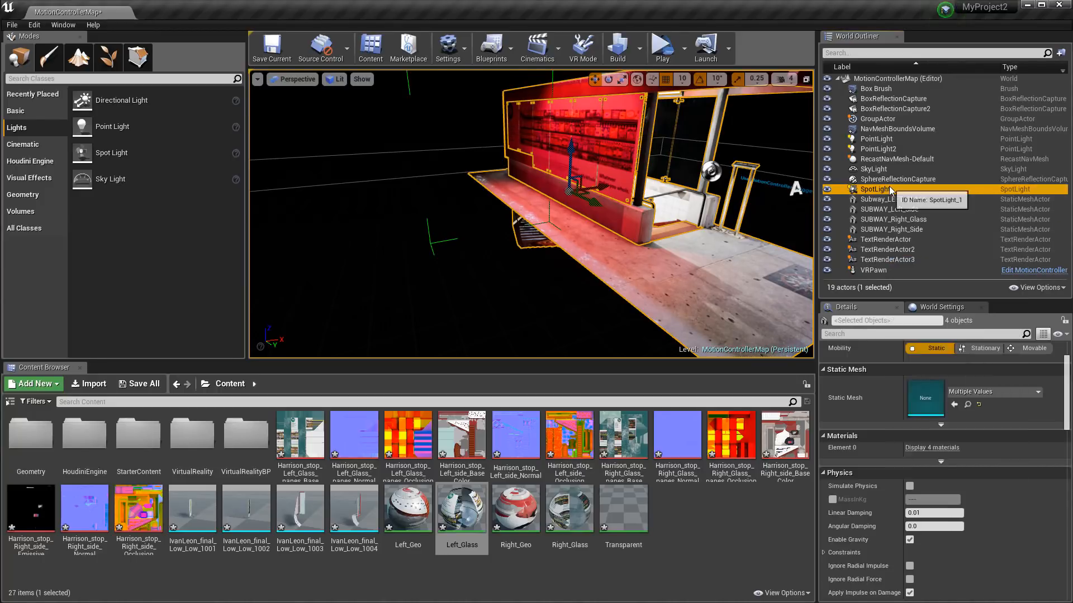
Duplicate the grouped subway meshes and move the duplicate beside the original entrance.
{"action": "left_click", "coordinate": [887, 200]}
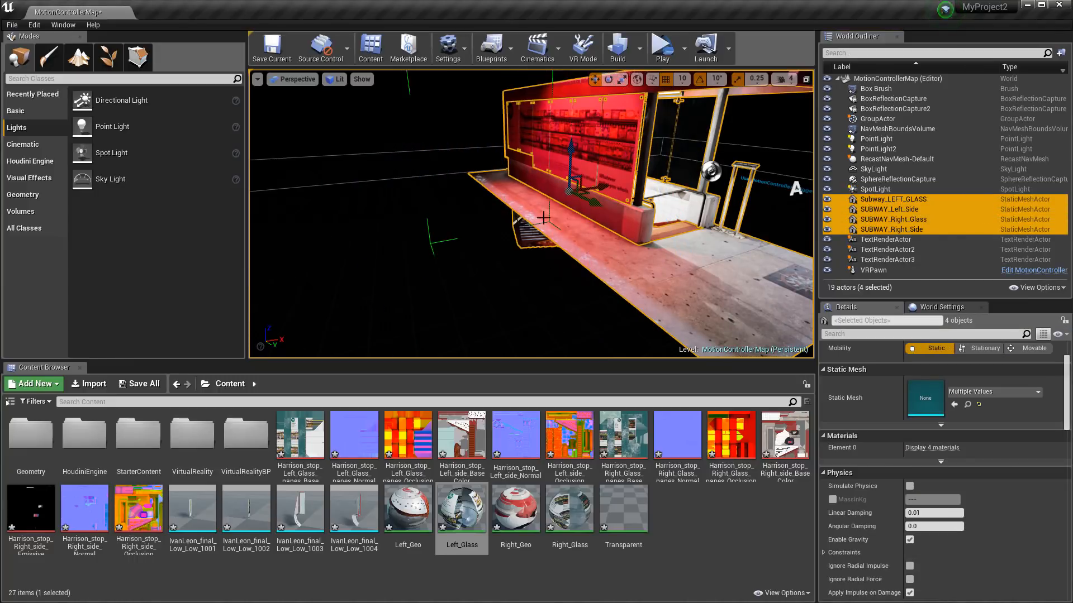
{"action": "left_click_drag", "start_coordinate": [606, 183], "coordinate": [418, 222], "text": "alt"}
{"action": "right_click_drag", "start_coordinate": [418, 222], "coordinate": [480, 250]}
{"action": "left_click_drag", "start_coordinate": [474, 226], "coordinate": [508, 235]}
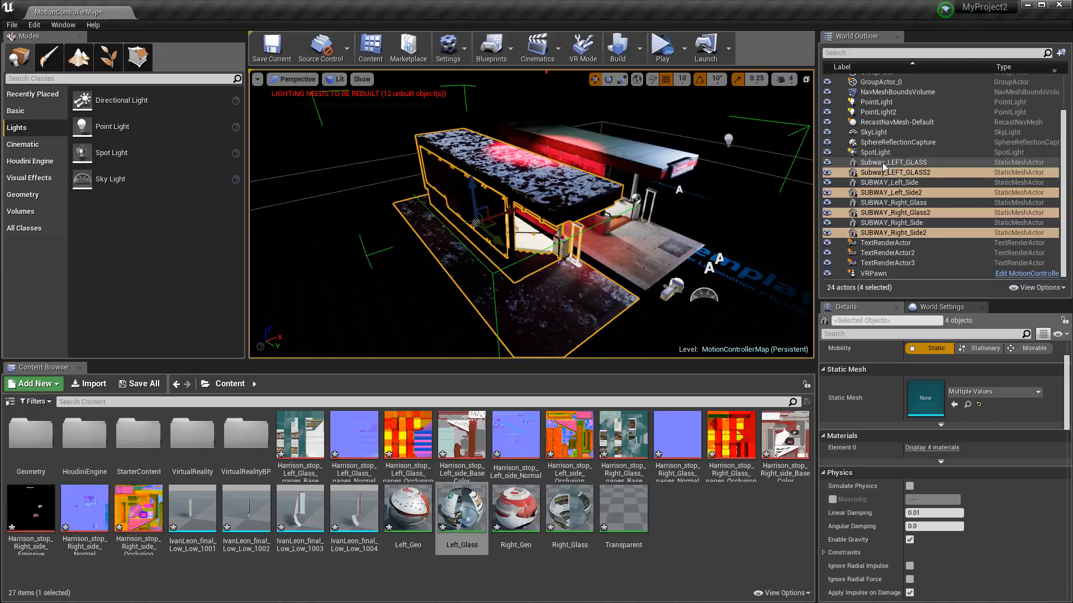
Delete both box reflection captures from the level.
{"action": "scroll", "coordinate": [885, 146], "scroll_direction": "up", "scroll_amount": 3}
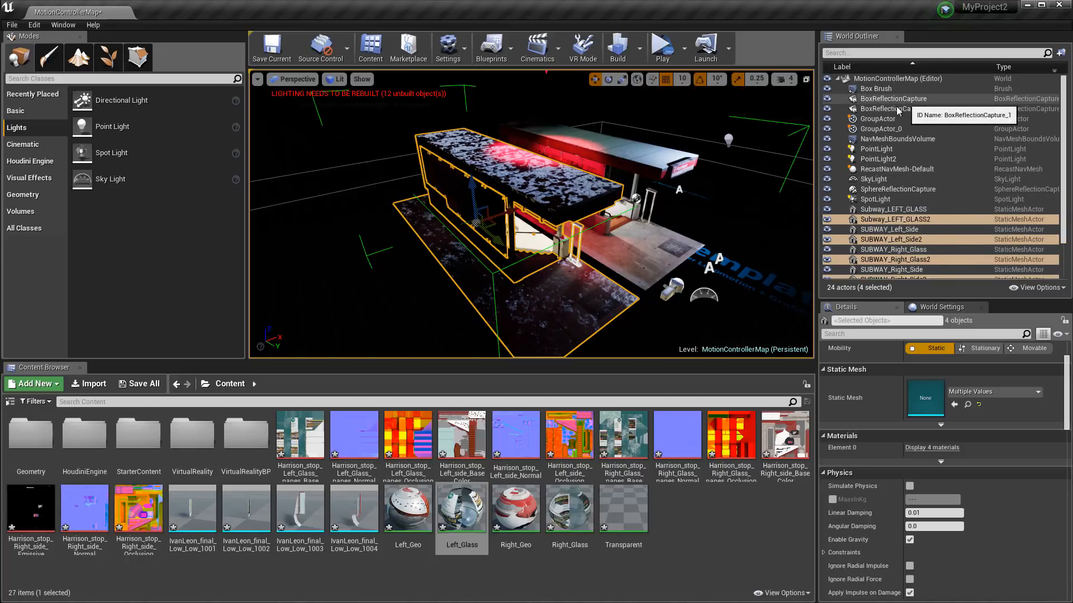
{"action": "left_click", "coordinate": [895, 109]}
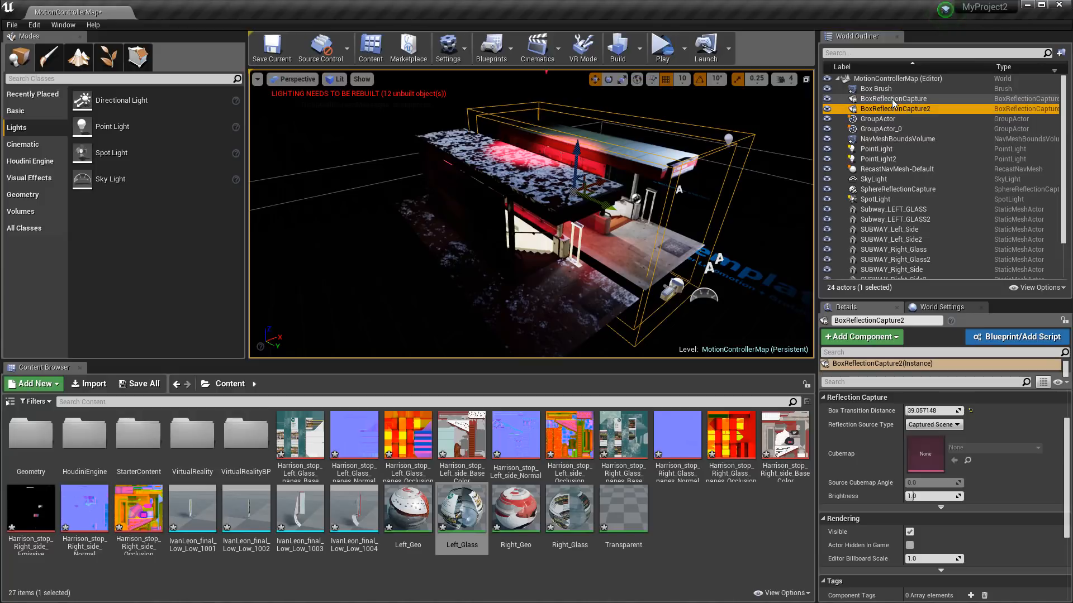
{"action": "left_click", "coordinate": [892, 99]}
{"action": "key", "text": "Delete"}
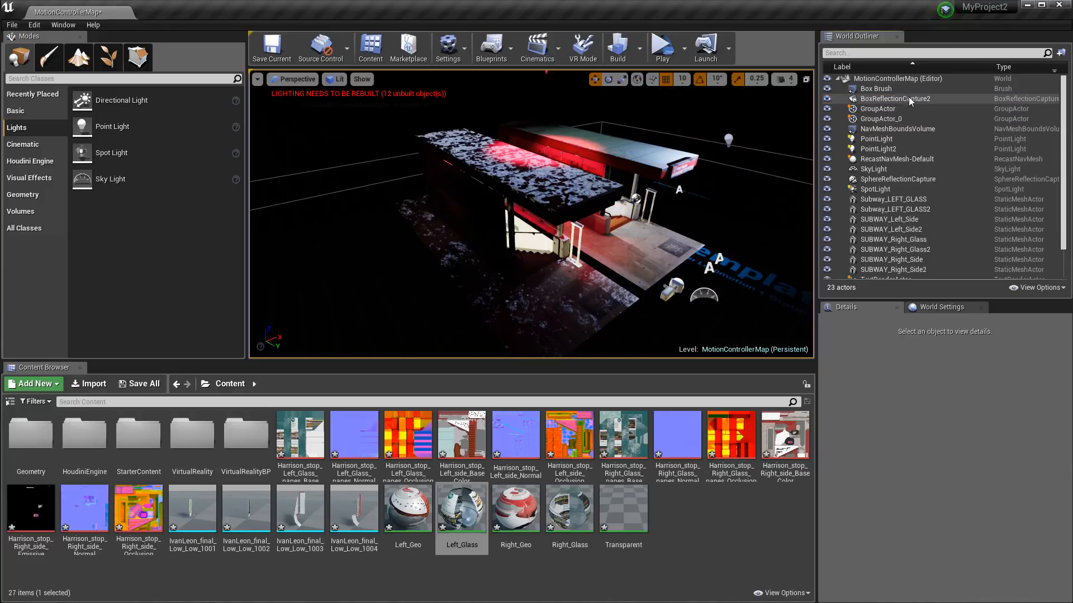
{"action": "left_click", "coordinate": [895, 99]}
{"action": "key", "text": "Delete"}
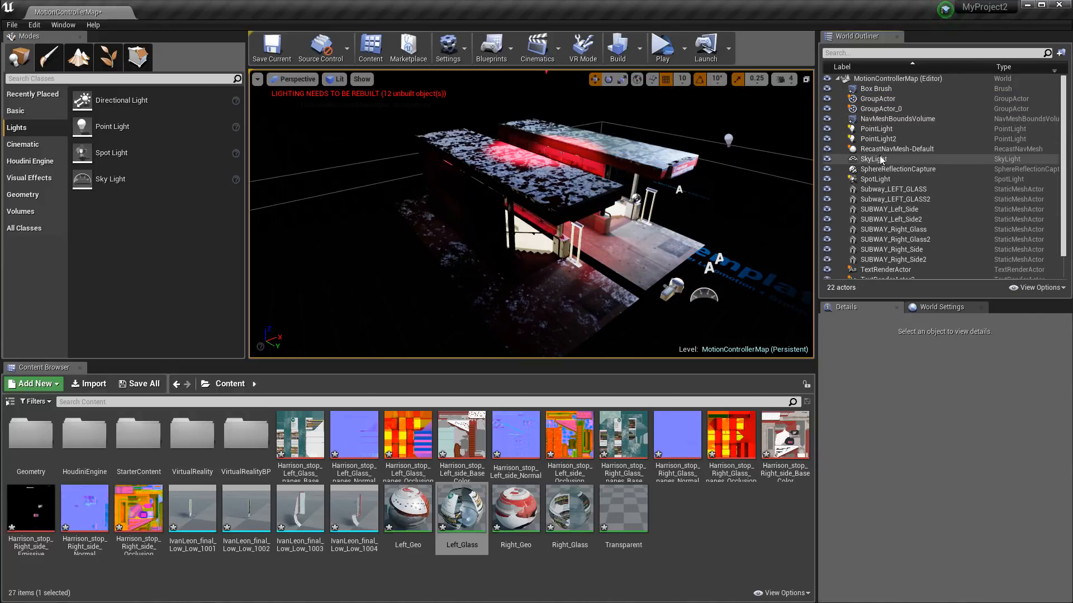
Delete the sphere reflection capture from the level.
{"action": "left_click", "coordinate": [885, 169]}
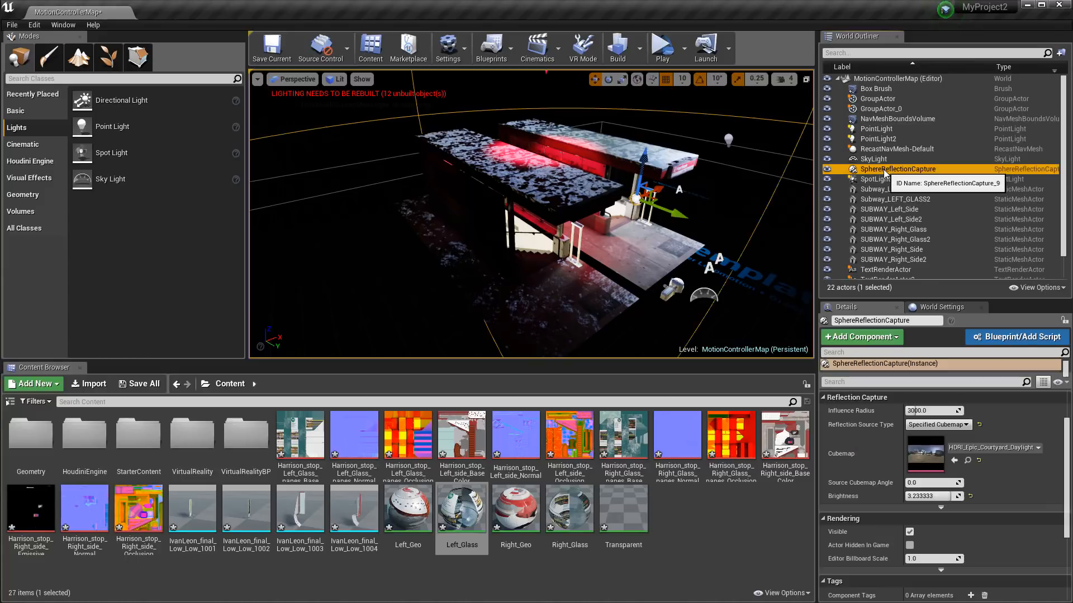
{"action": "key", "text": "Delete"}
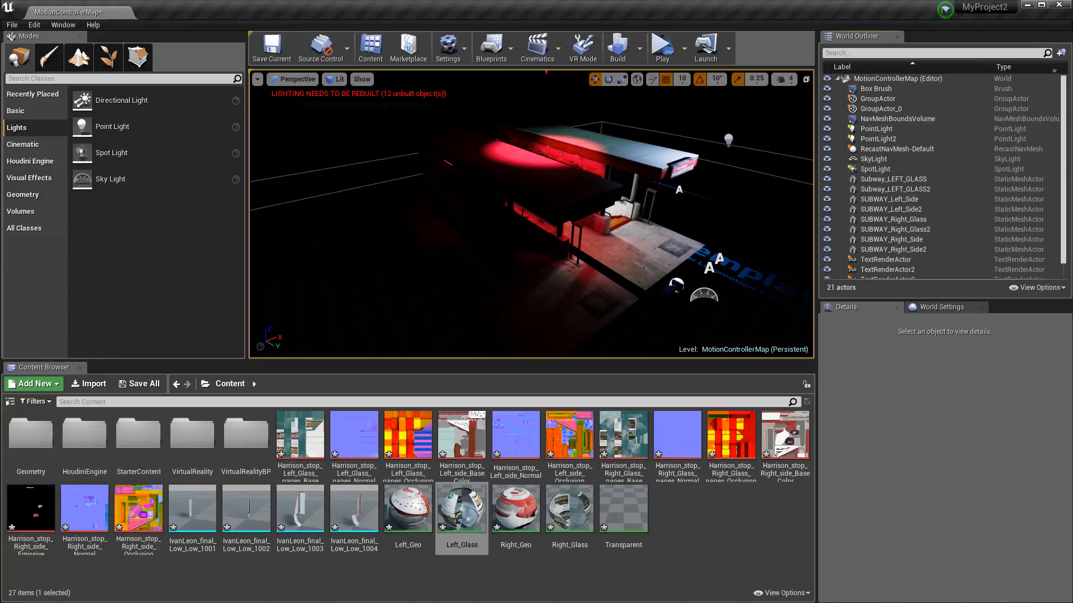
{"action": "key", "text": "ctrl+z"}
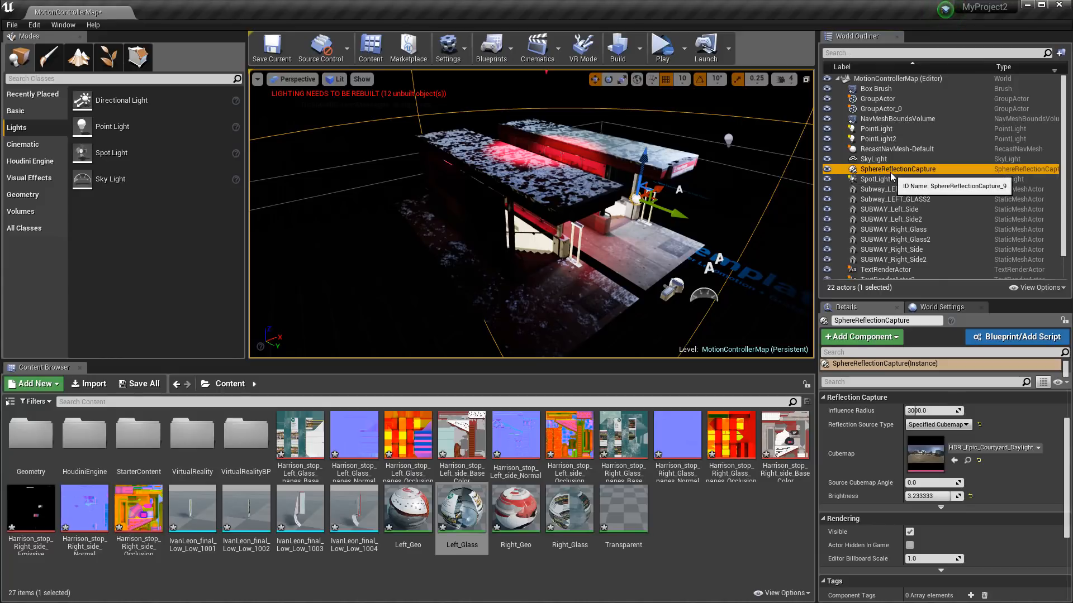
{"action": "key", "text": "Delete"}
Shift the duplicated subway group's pivot to its pavement's front corner and align the duplicate against the original entrance's pavement.
{"action": "left_click_drag", "start_coordinate": [495, 258], "coordinate": [444, 210], "text": "alt"}
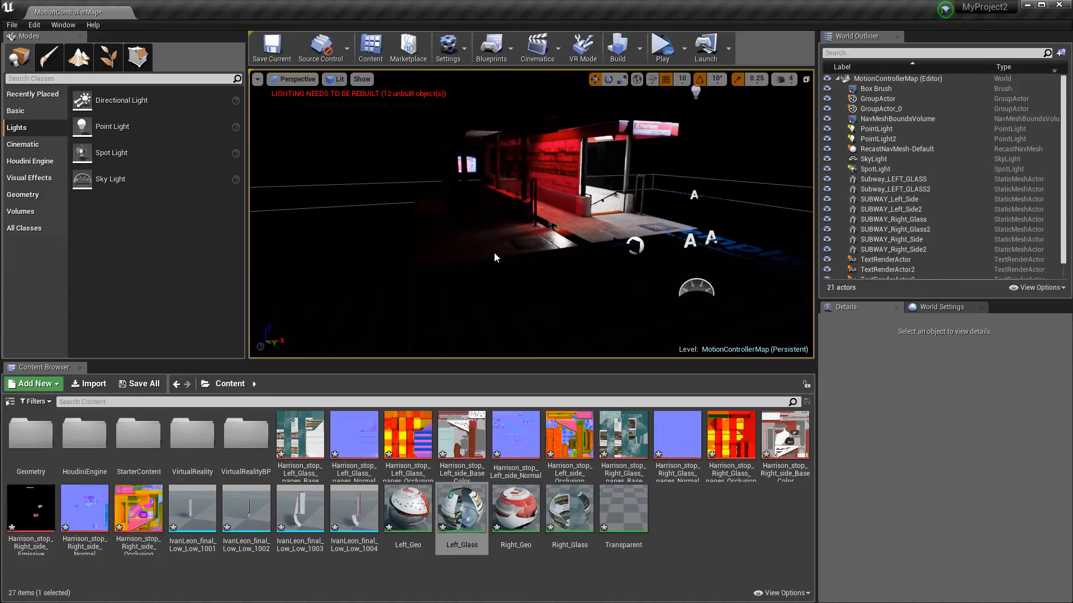
{"action": "right_click_drag", "start_coordinate": [494, 257], "coordinate": [495, 262]}
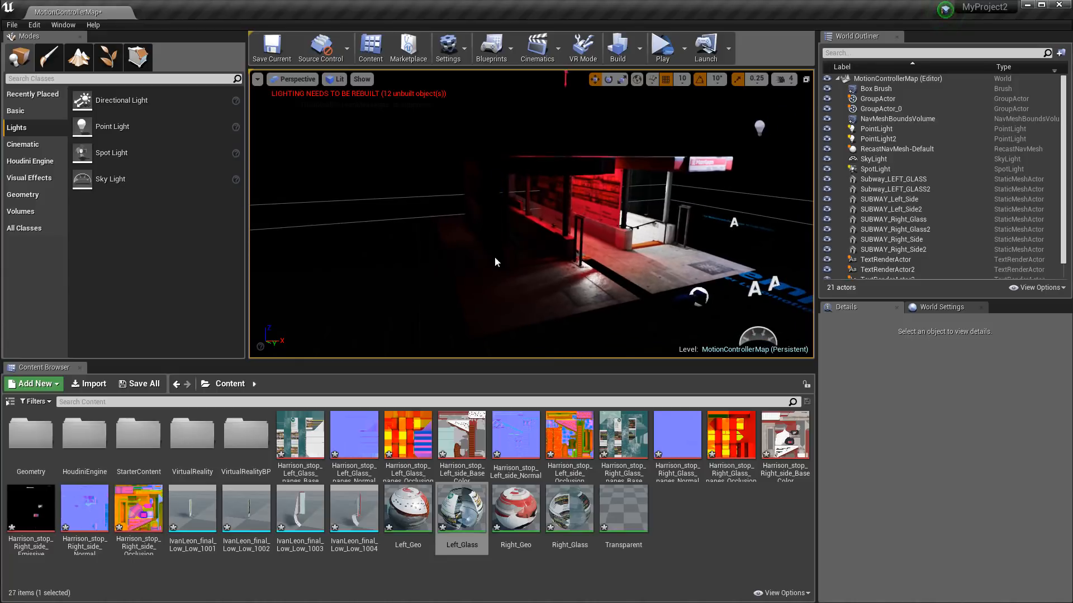
{"action": "left_click_drag", "start_coordinate": [495, 262], "coordinate": [535, 286], "text": "alt"}
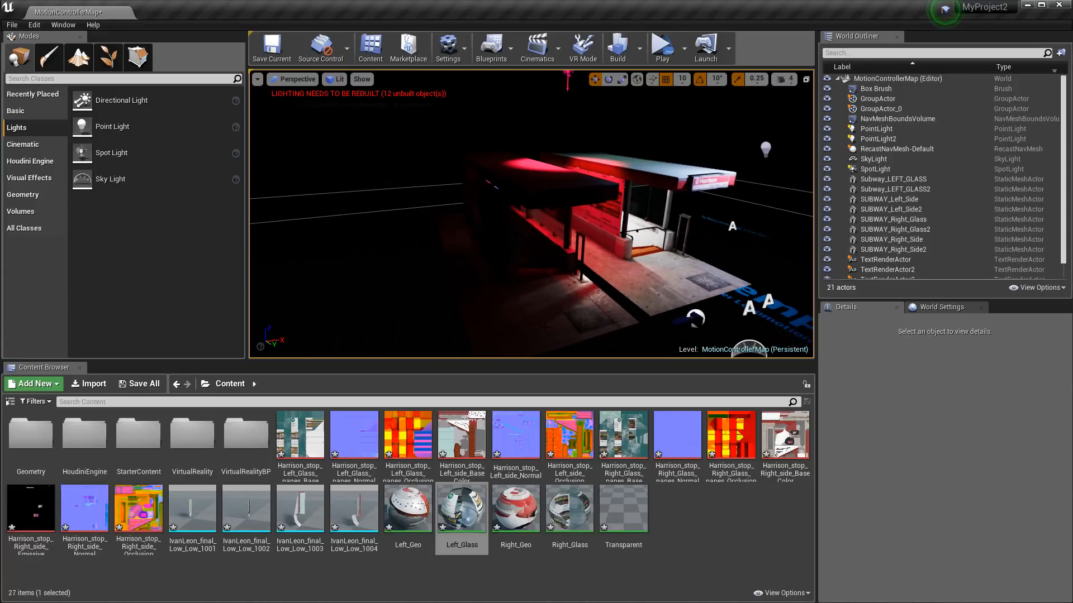
{"action": "left_click", "coordinate": [903, 253]}
{"action": "left_click_drag", "start_coordinate": [850, 191], "coordinate": [872, 258]}
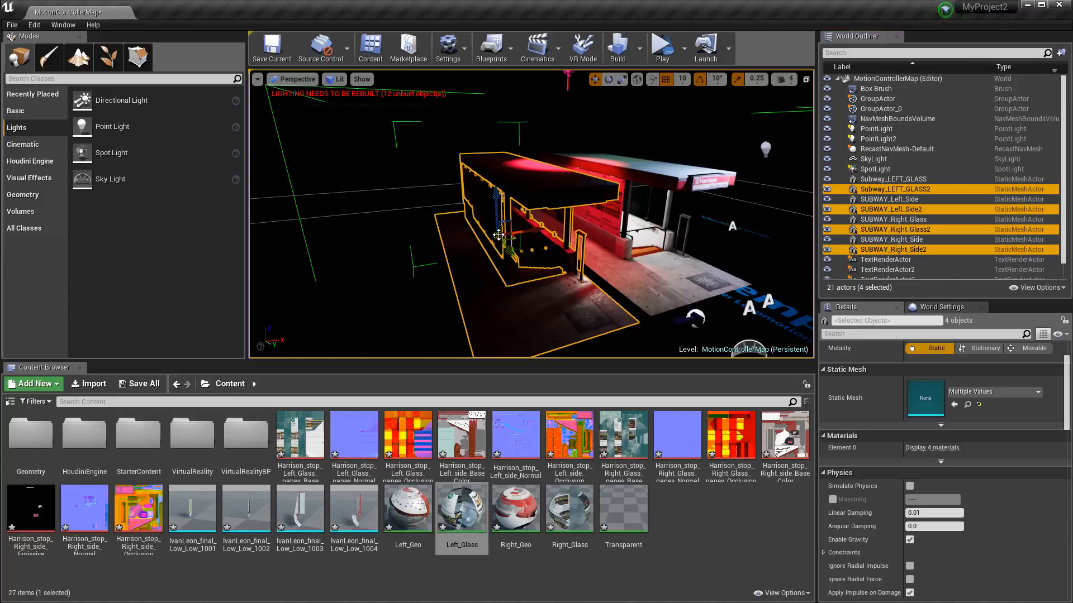
{"action": "middle_click_drag", "start_coordinate": [498, 234], "coordinate": [635, 325]}
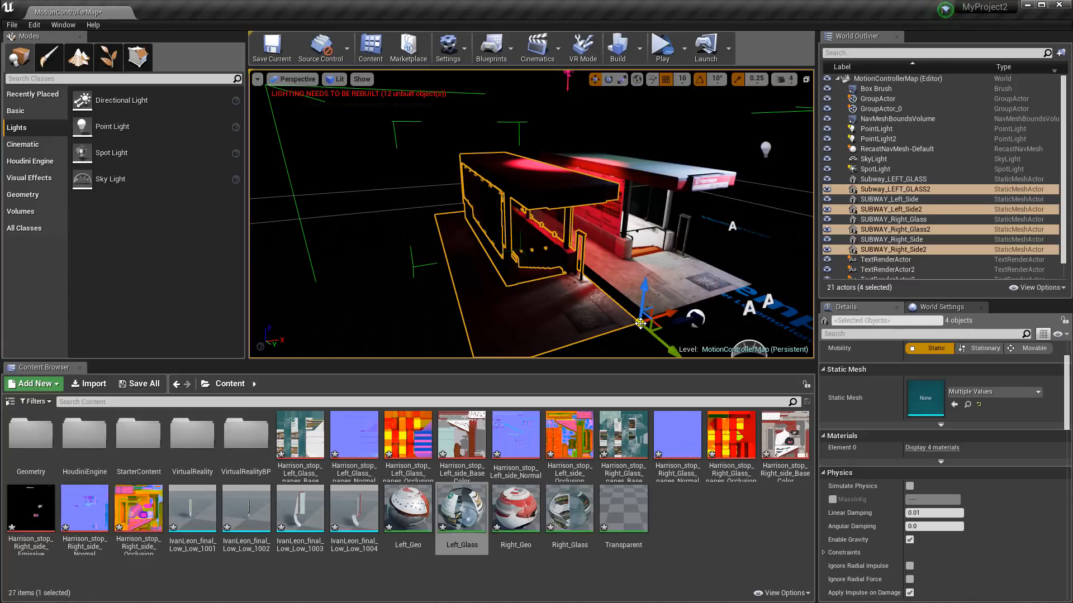
{"action": "left_click_drag", "start_coordinate": [638, 322], "coordinate": [502, 293]}
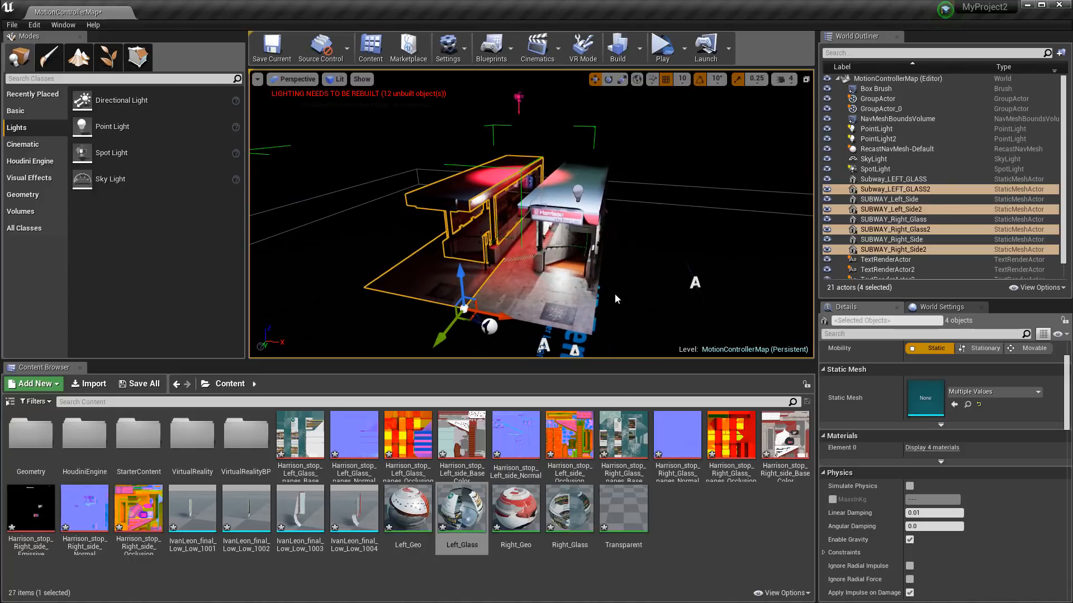
Duplicate the second subway group and move the new copy away from the two existing entrances.
{"action": "right_click_drag", "start_coordinate": [614, 293], "coordinate": [581, 293], "text": "alt"}
{"action": "middle_click_drag", "start_coordinate": [578, 281], "coordinate": [613, 277], "text": "alt"}
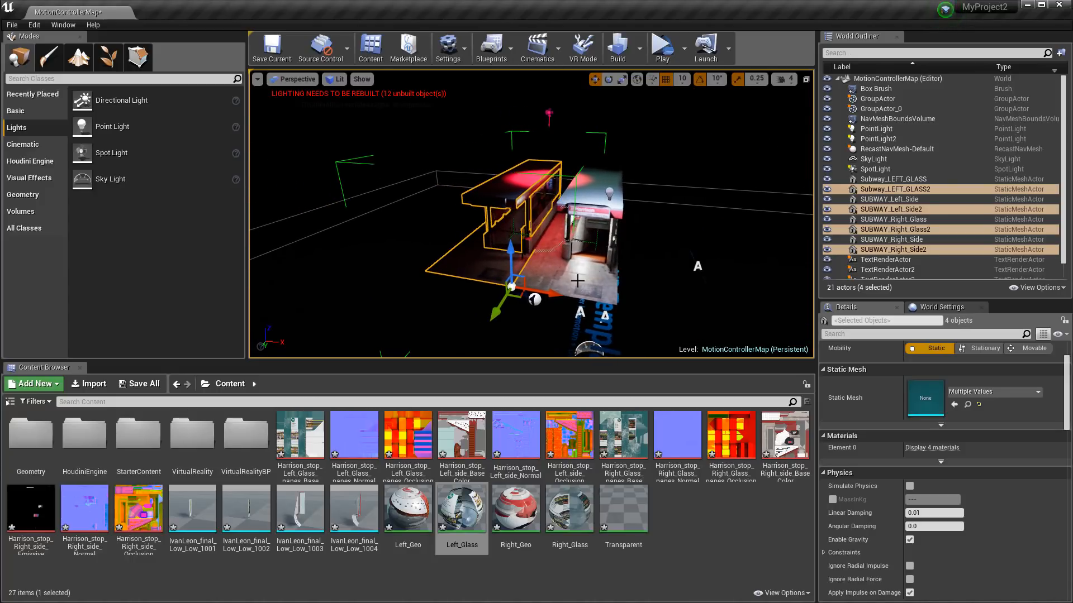
{"action": "key", "text": "ctrl+w"}
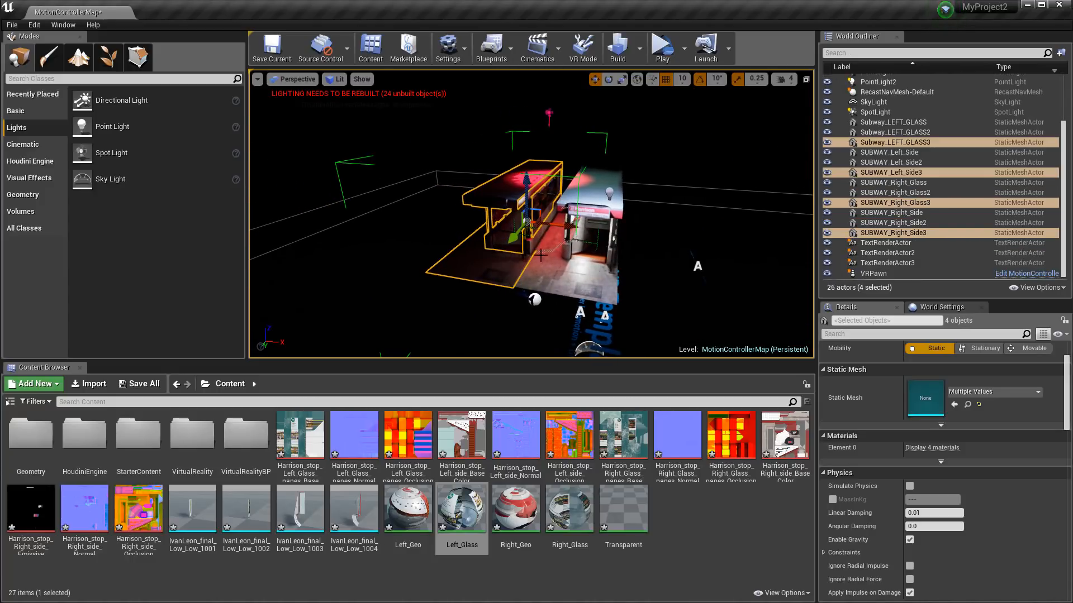
{"action": "left_click_drag", "start_coordinate": [564, 227], "coordinate": [459, 214]}
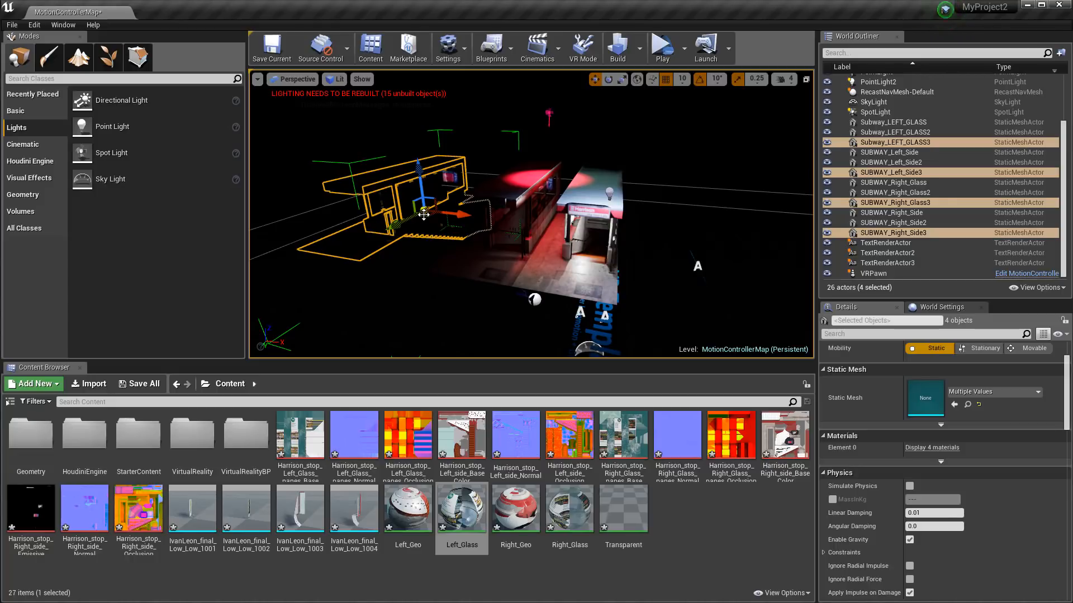
Shift the third subway group's pivot to its pavement corner and place the group in front of the other entrances.
{"action": "middle_click_drag", "start_coordinate": [423, 209], "coordinate": [348, 258], "text": "alt"}
{"action": "key", "text": "v"}
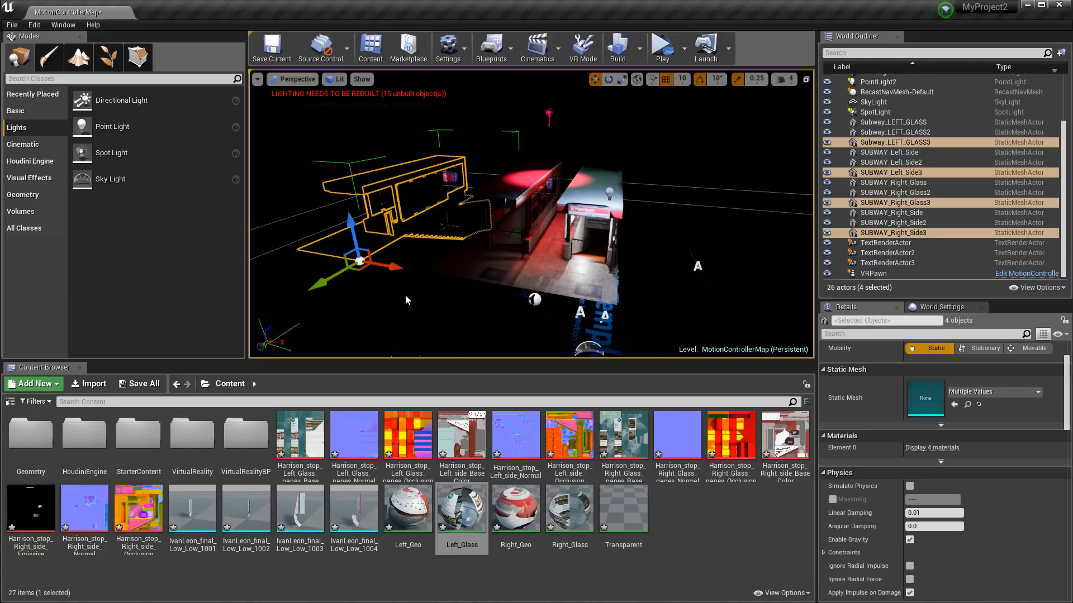
{"action": "left_click_drag", "start_coordinate": [360, 260], "coordinate": [640, 227]}
{"action": "key", "text": "e"}
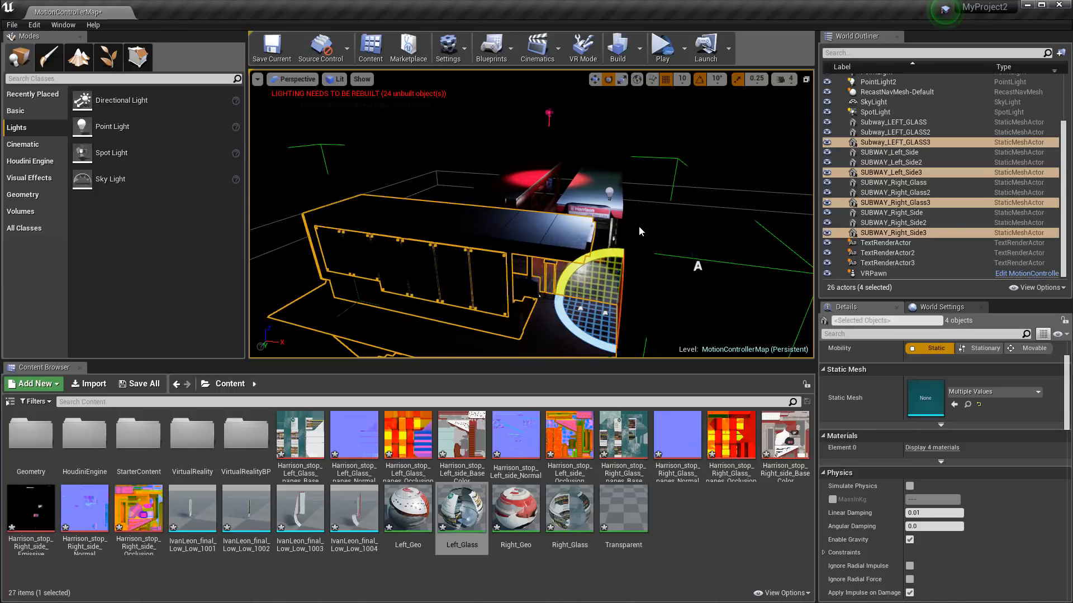
{"action": "left_click", "coordinate": [649, 137]}
Add a point light near the Harrison sign of the front subway copy, then raise it and shift it under the canopy.
{"action": "right_click_drag", "start_coordinate": [417, 243], "coordinate": [502, 246]}
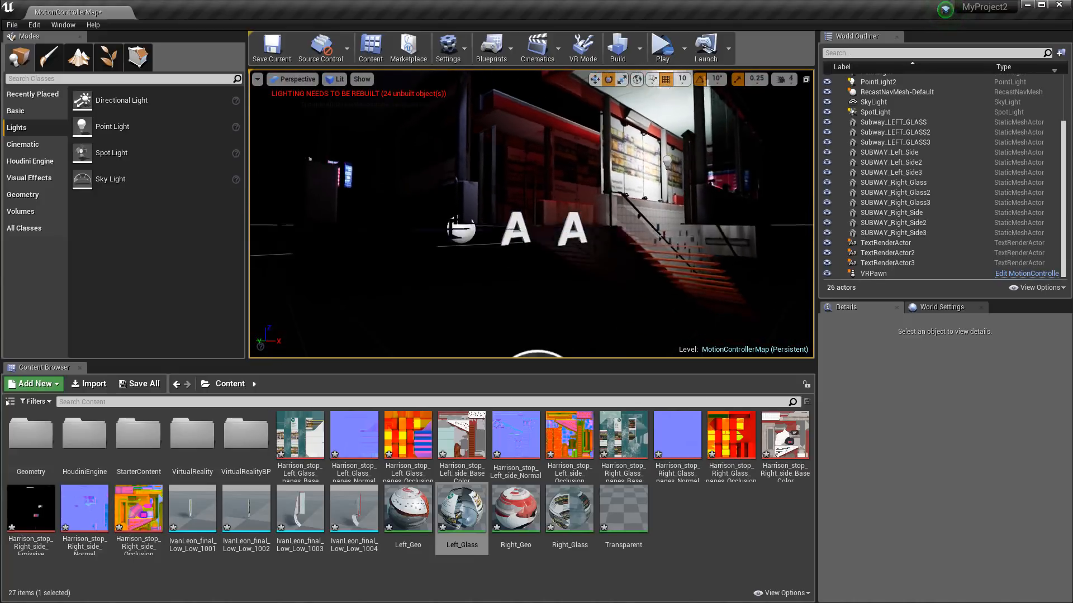
{"action": "right_click_drag", "start_coordinate": [594, 168], "coordinate": [594, 145]}
{"action": "left_click", "coordinate": [578, 101]}
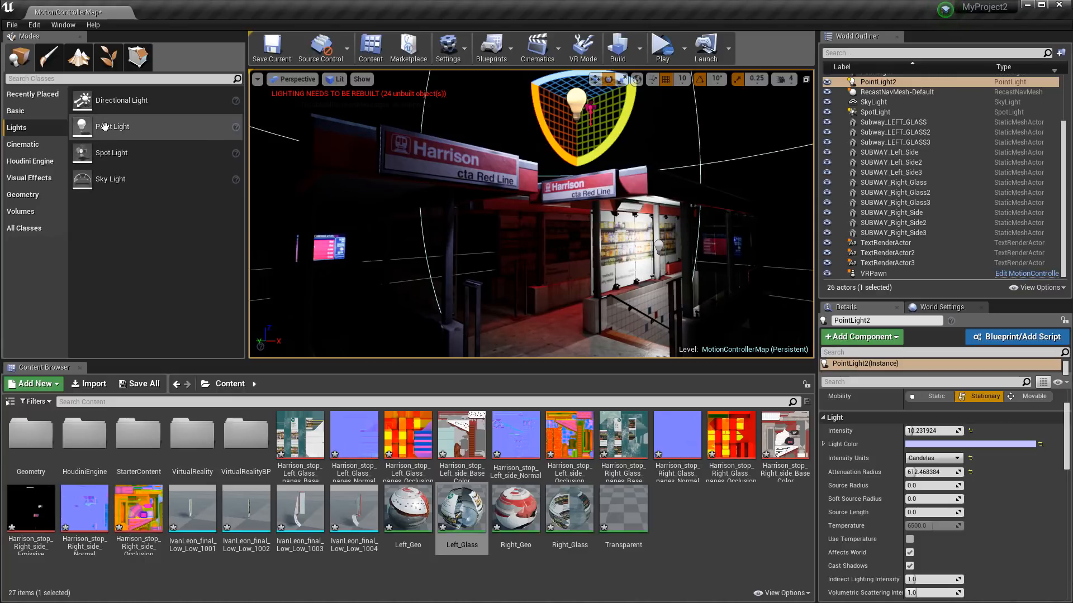
{"action": "left_click_drag", "start_coordinate": [95, 133], "coordinate": [469, 273]}
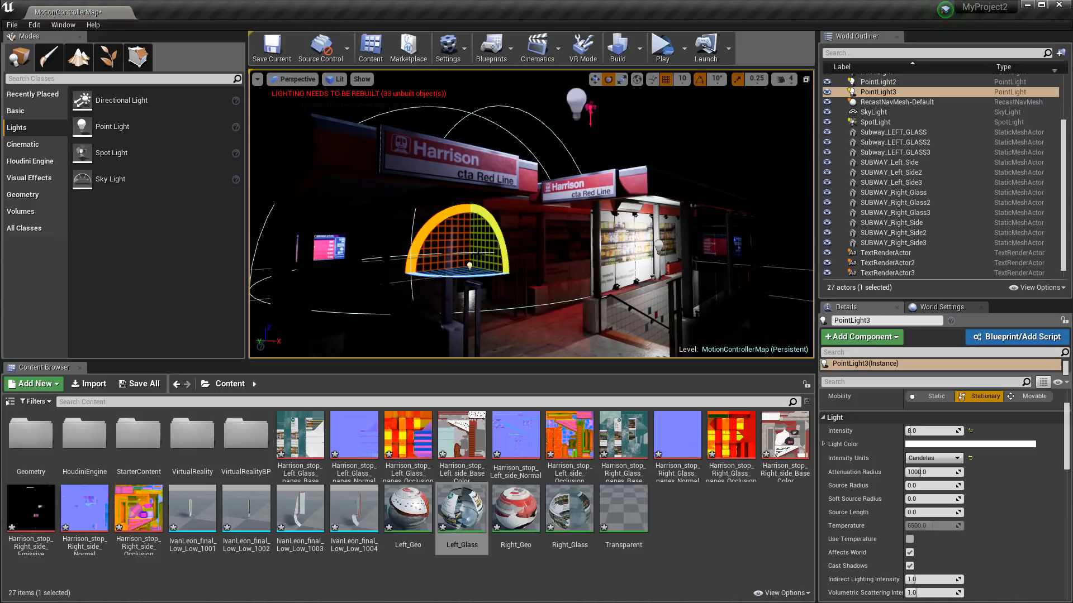
{"action": "key", "text": "w"}
{"action": "left_click_drag", "start_coordinate": [470, 229], "coordinate": [469, 194]}
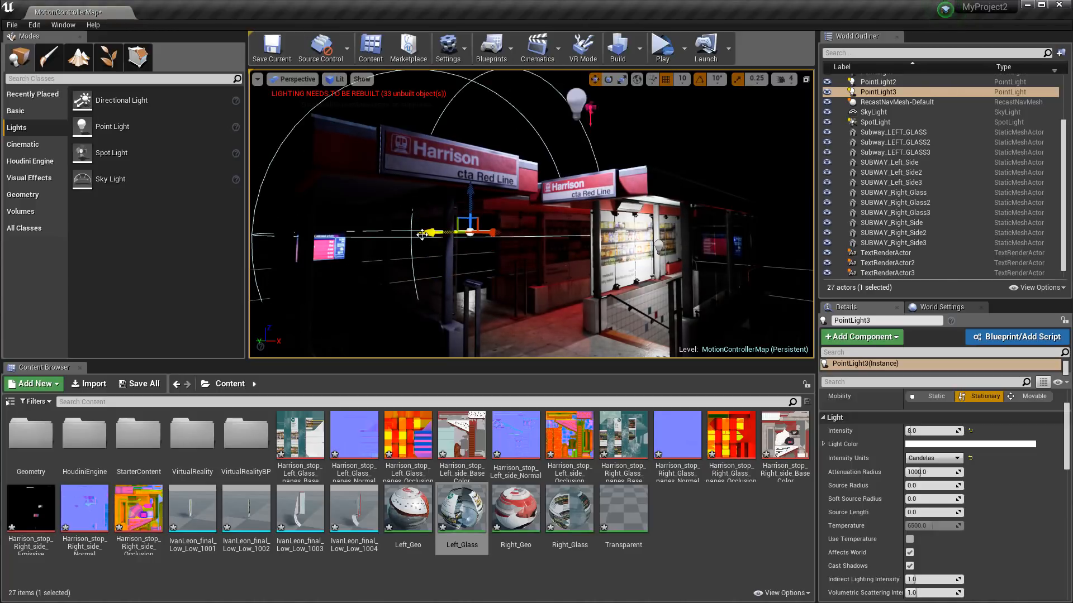
{"action": "left_click_drag", "start_coordinate": [422, 235], "coordinate": [401, 236]}
{"action": "mouse_move", "coordinate": [478, 234]}
{"action": "left_mouse_down"}
{"action": "mouse_move", "coordinate": [497, 235]}
{"action": "mouse_move", "coordinate": [487, 235]}
{"action": "left_mouse_up"}
Select the VRPawn and move it back away from the front subway copy's entrance.
{"action": "scroll", "coordinate": [493, 290], "scroll_direction": "down", "scroll_amount": 5}
{"action": "scroll", "coordinate": [491, 311], "scroll_direction": "down", "scroll_amount": 3}
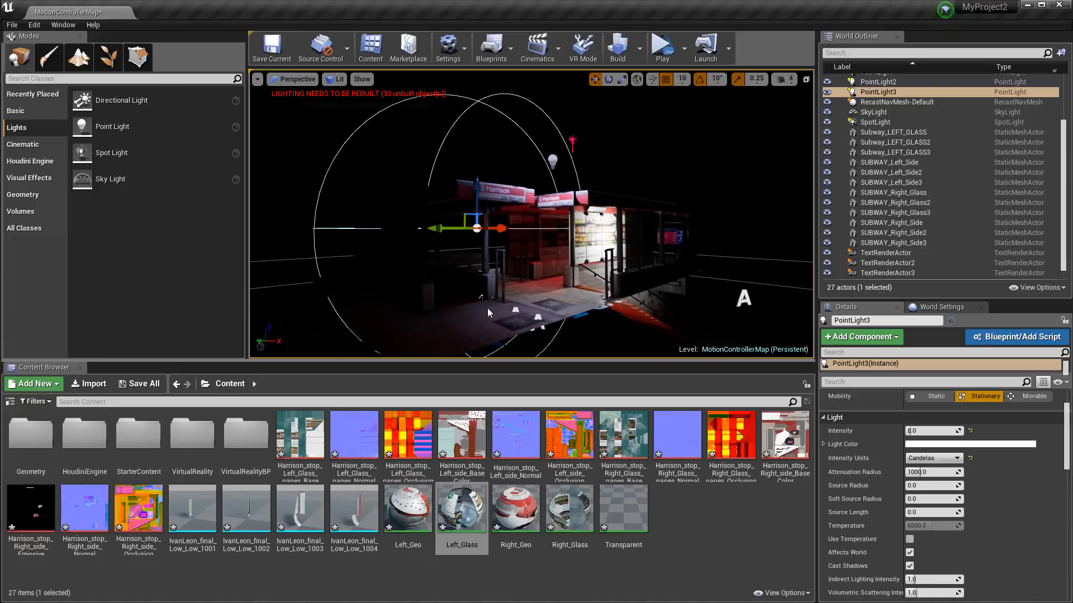
{"action": "left_click_drag", "start_coordinate": [487, 309], "coordinate": [515, 326], "text": "alt"}
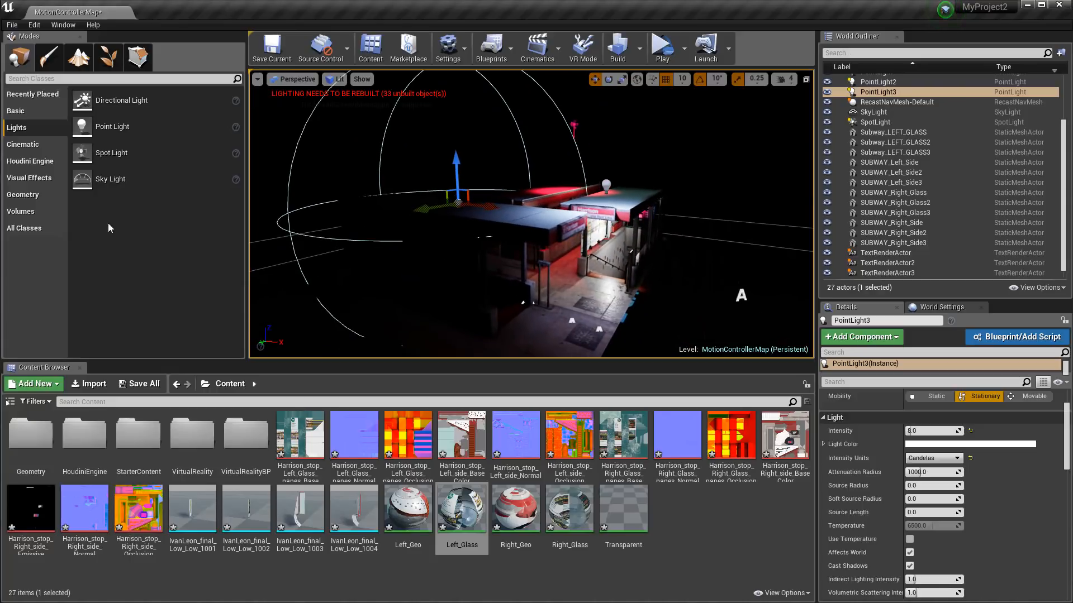
{"action": "scroll", "coordinate": [922, 223], "scroll_direction": "down", "scroll_amount": 1}
{"action": "left_click", "coordinate": [873, 273]}
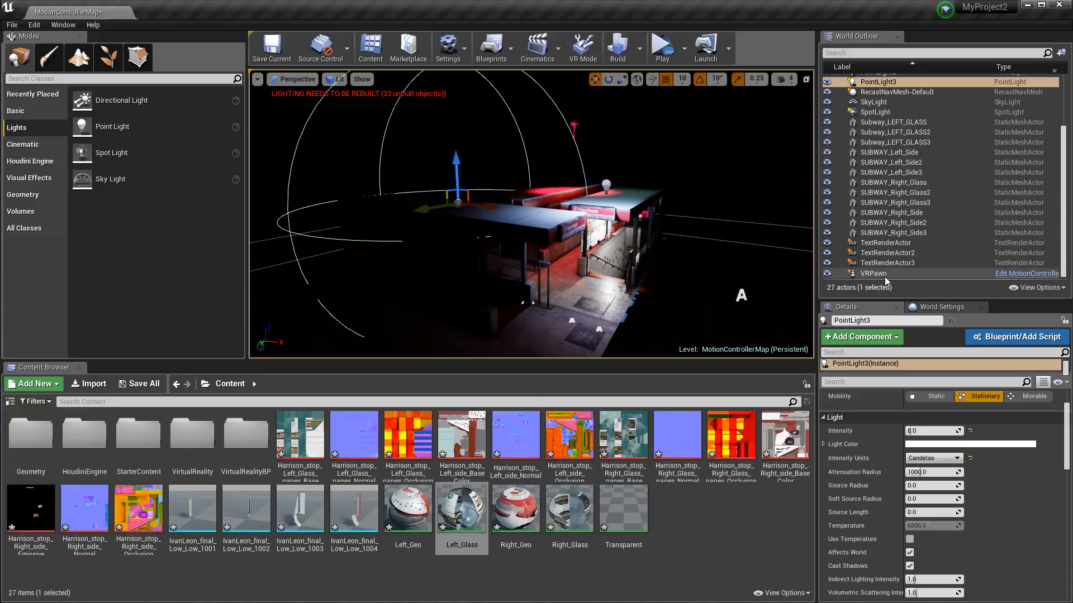
{"action": "left_click_drag", "start_coordinate": [554, 314], "coordinate": [553, 357]}
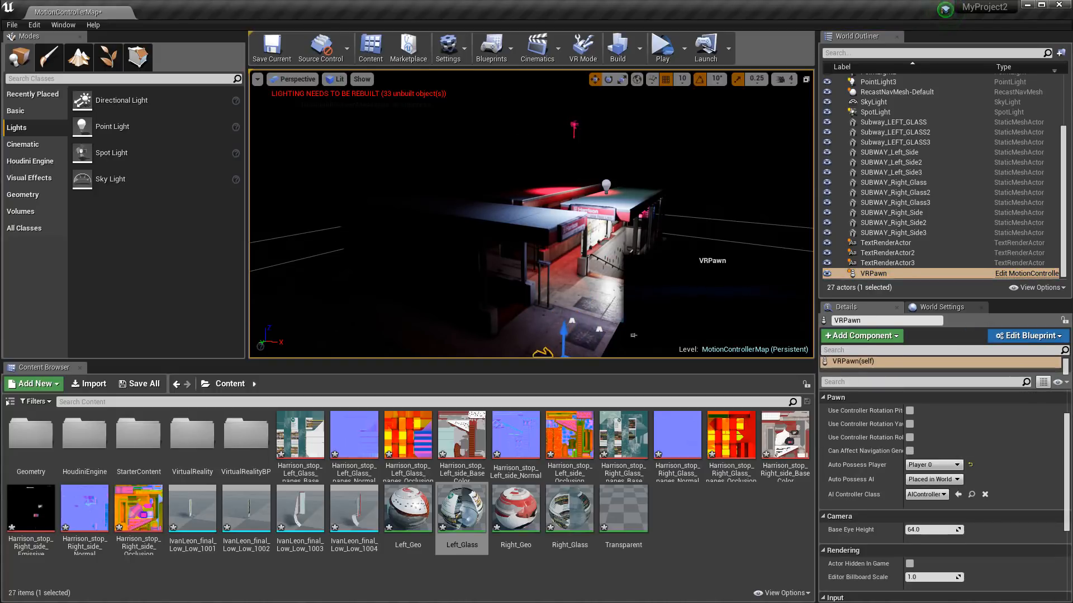
{"action": "scroll", "coordinate": [545, 308], "scroll_direction": "down", "scroll_amount": 3}
{"action": "scroll", "coordinate": [553, 341], "scroll_direction": "up", "scroll_amount": 1}
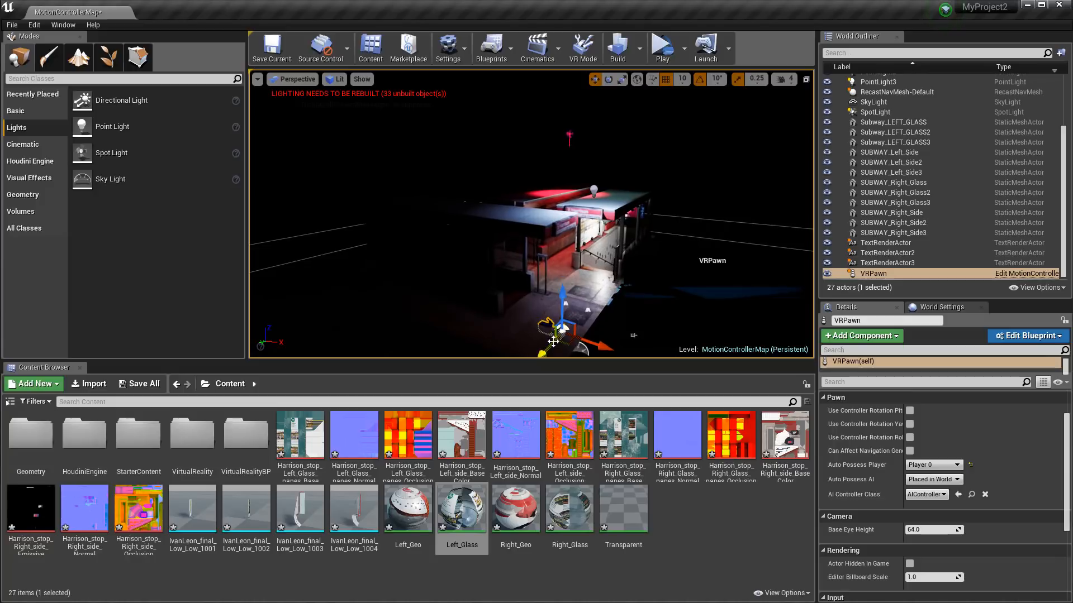
Rotate the VRPawn about its vertical axis until its camera faces the subway entrance, and deselect it.
{"action": "key", "text": "r"}
{"action": "key", "text": "e"}
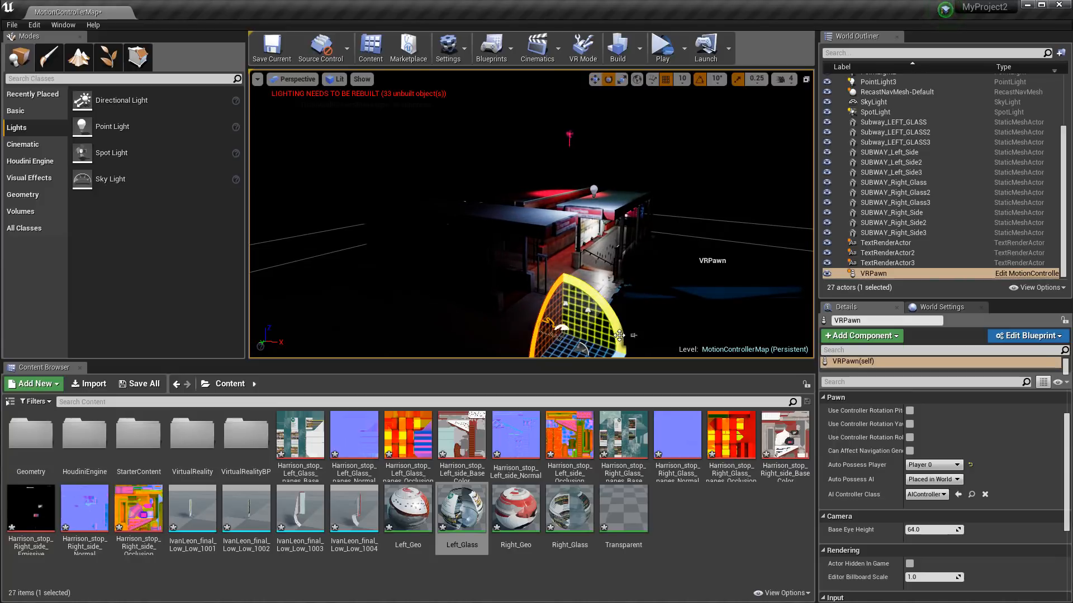
{"action": "scroll", "coordinate": [570, 337], "scroll_direction": "down", "scroll_amount": 2}
{"action": "left_click_drag", "start_coordinate": [571, 337], "coordinate": [586, 335]}
{"action": "left_click_drag", "start_coordinate": [633, 335], "coordinate": [633, 336]}
{"action": "left_click_drag", "start_coordinate": [570, 352], "coordinate": [569, 352]}
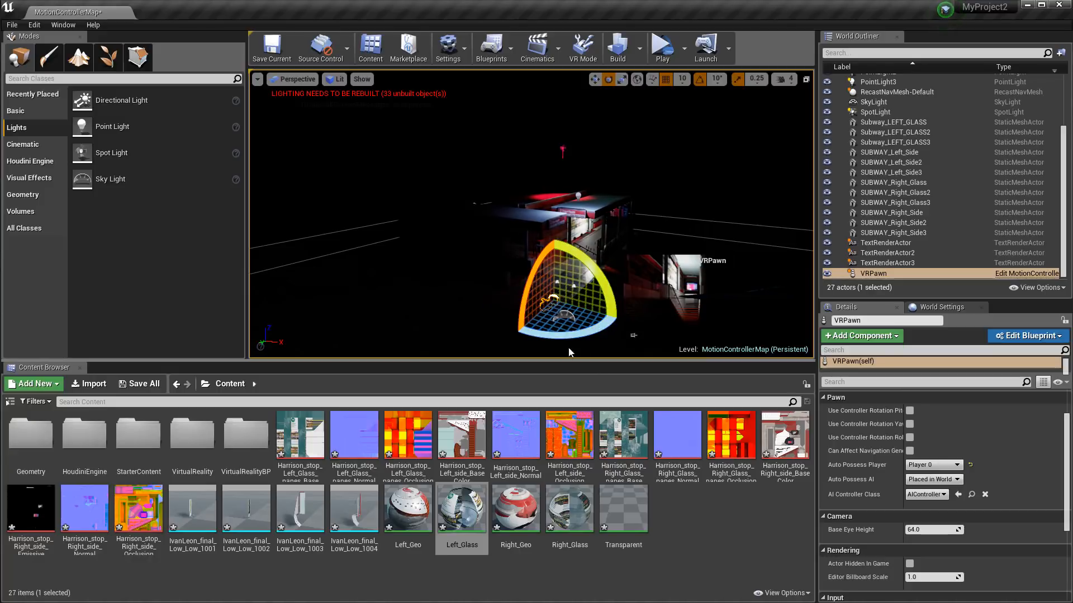
{"action": "scroll", "coordinate": [570, 320], "scroll_direction": "up", "scroll_amount": 2}
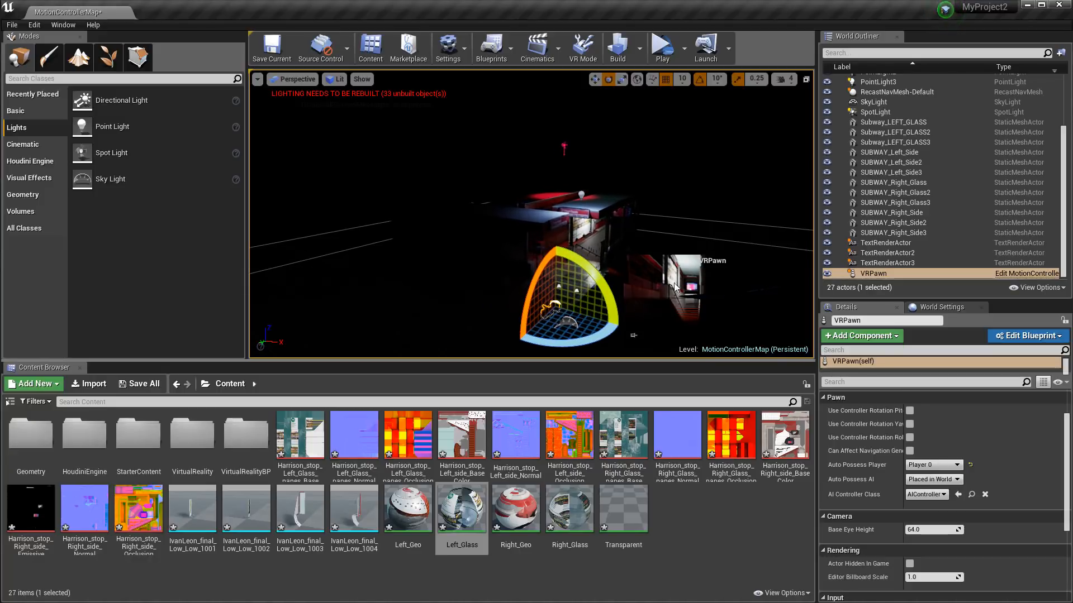
{"action": "left_click_drag", "start_coordinate": [579, 342], "coordinate": [579, 342]}
{"action": "left_click", "coordinate": [670, 198]}
Place a Box Reflection Capture beside the railing under the front subway copy's canopy.
{"action": "right_click_drag", "start_coordinate": [670, 198], "coordinate": [670, 197]}
{"action": "key", "text": "w"}
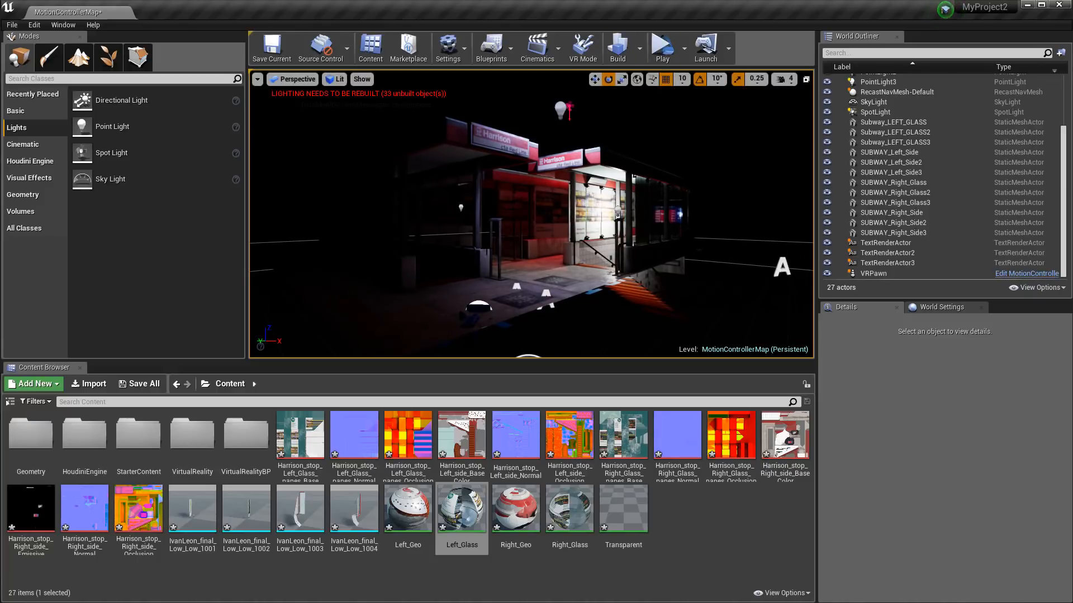
{"action": "left_click", "coordinate": [24, 145]}
{"action": "left_click", "coordinate": [28, 162]}
{"action": "key", "text": "w"}
{"action": "right_click_drag", "start_coordinate": [531, 215], "coordinate": [531, 214]}
{"action": "key", "text": "s"}
{"action": "right_click_drag", "start_coordinate": [609, 309], "coordinate": [608, 309]}
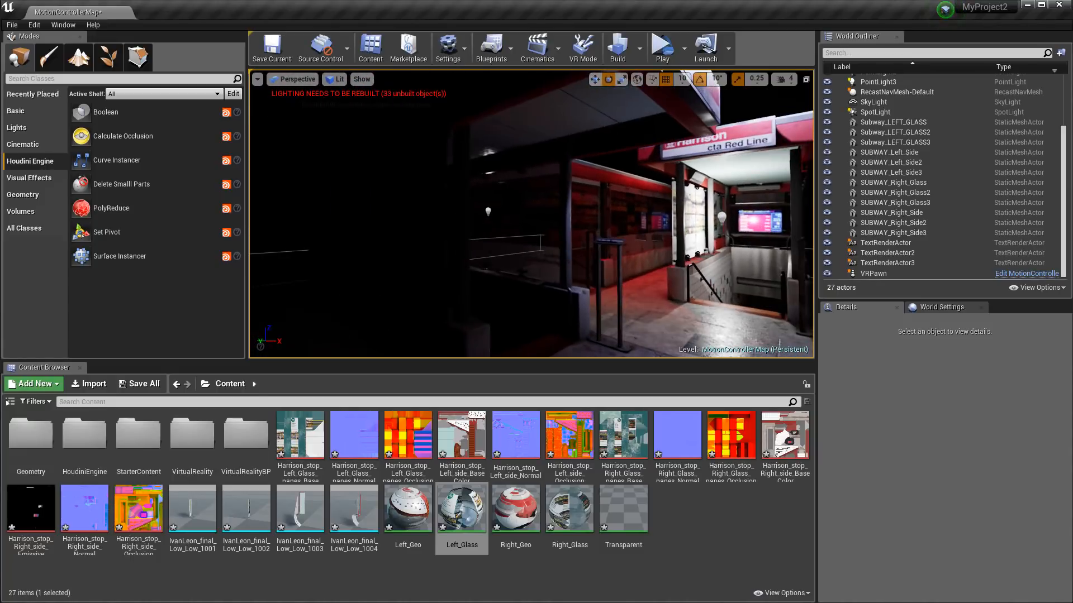
{"action": "left_click", "coordinate": [11, 130]}
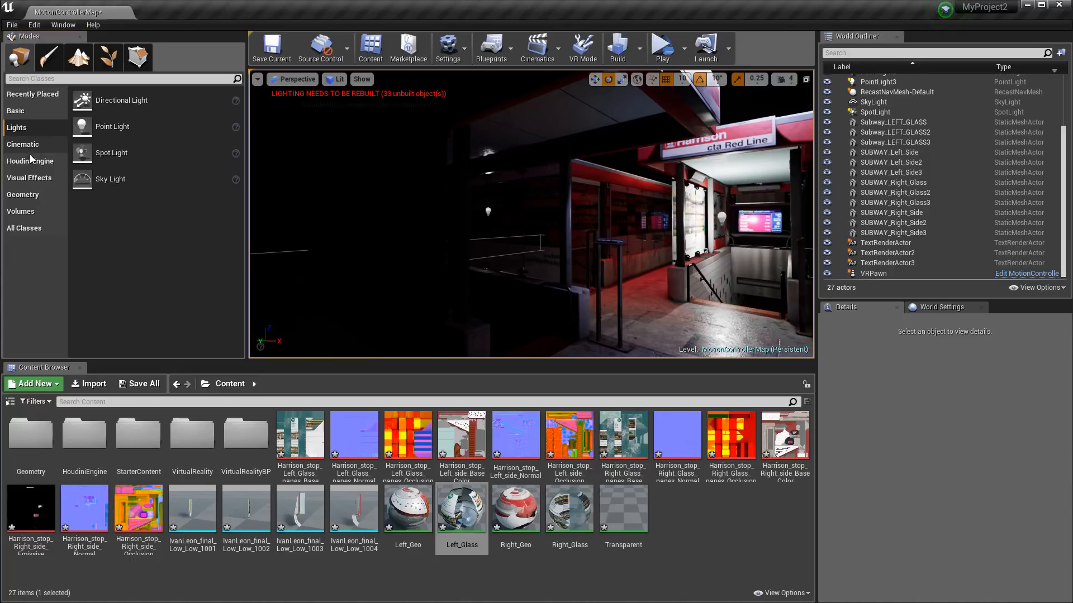
{"action": "left_click", "coordinate": [22, 144]}
{"action": "left_click", "coordinate": [28, 177]}
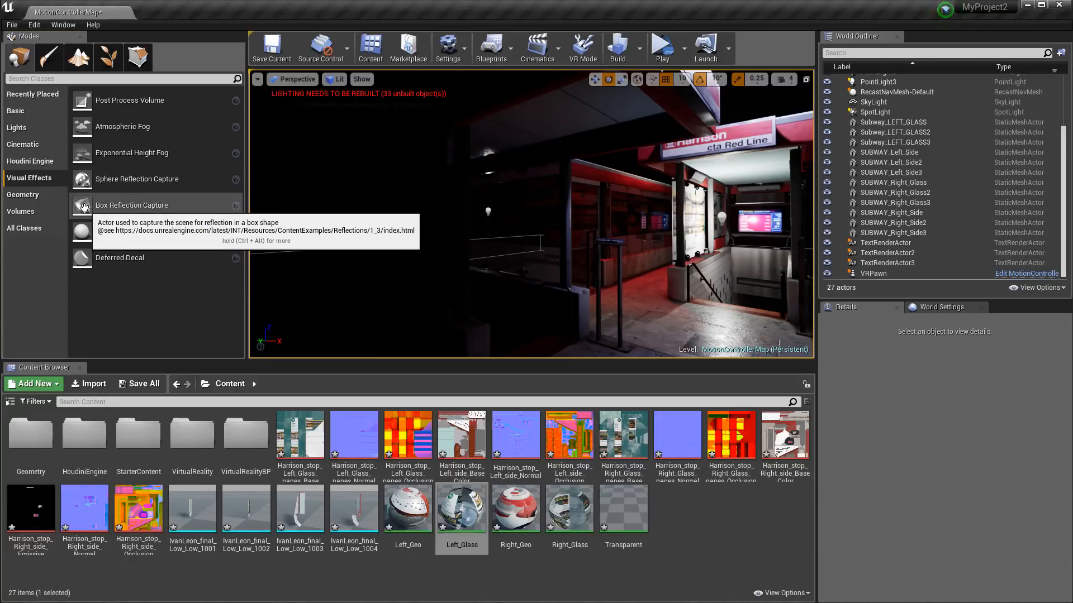
{"action": "left_click_drag", "start_coordinate": [98, 210], "coordinate": [635, 288]}
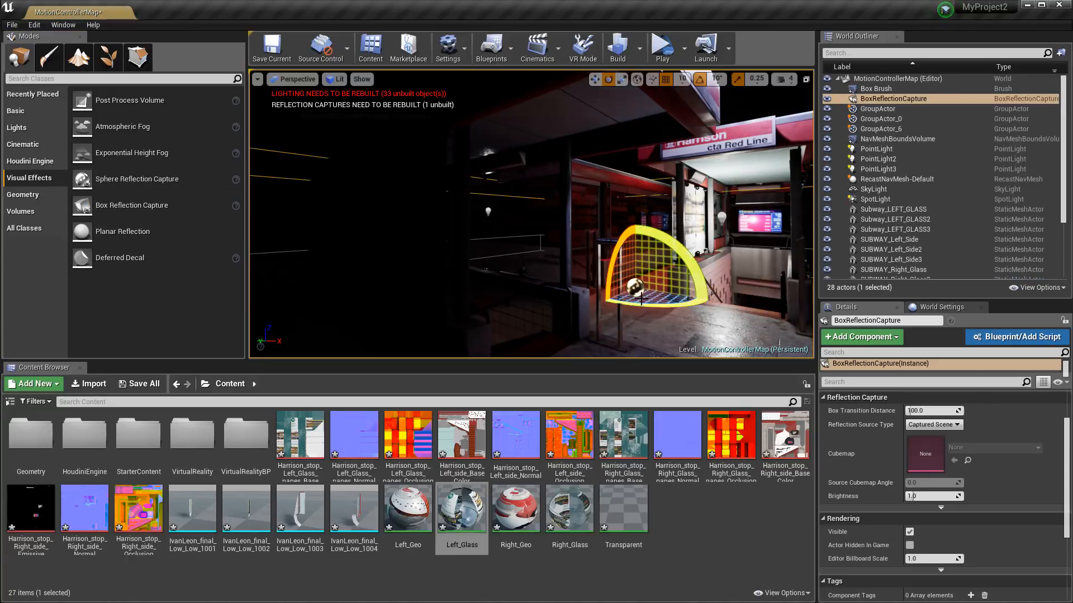
Raise the box reflection capture and shift it sideways along the X axis so its box surrounds the subway entrances.
{"action": "key", "text": "f"}
{"action": "right_click_drag", "start_coordinate": [570, 224], "coordinate": [581, 234]}
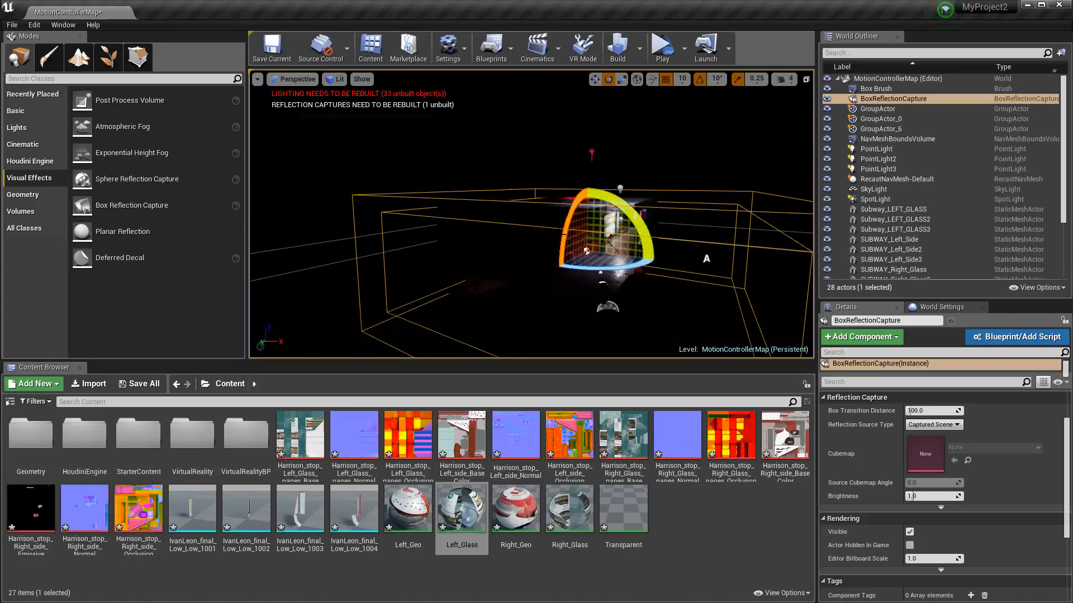
{"action": "key", "text": "w"}
{"action": "left_click_drag", "start_coordinate": [585, 217], "coordinate": [585, 199]}
{"action": "left_click_drag", "start_coordinate": [632, 234], "coordinate": [585, 228]}
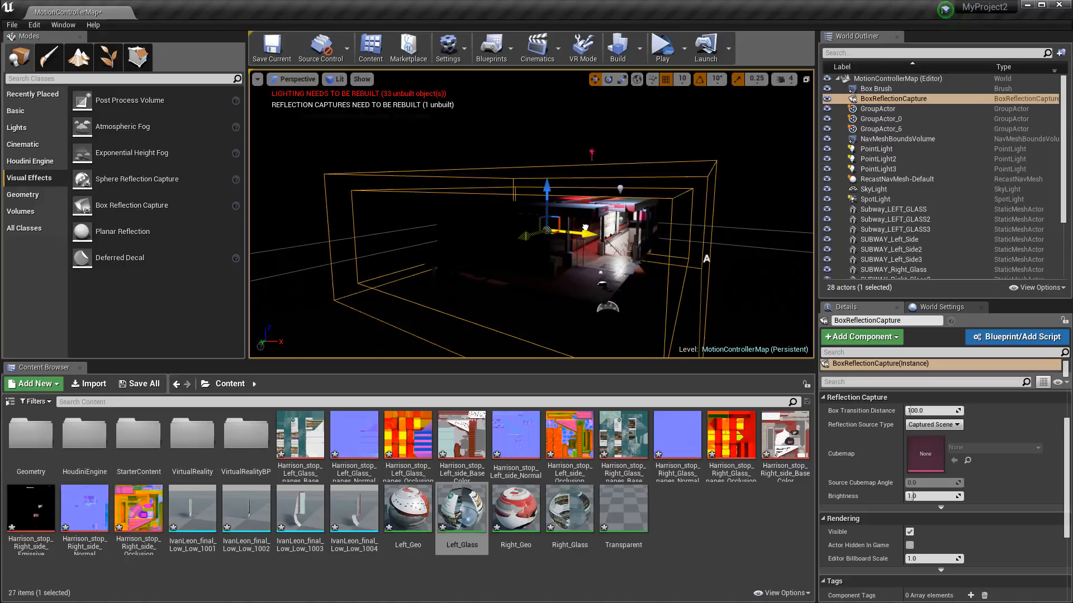
{"action": "right_click_drag", "start_coordinate": [536, 179], "coordinate": [565, 199], "text": "alt"}
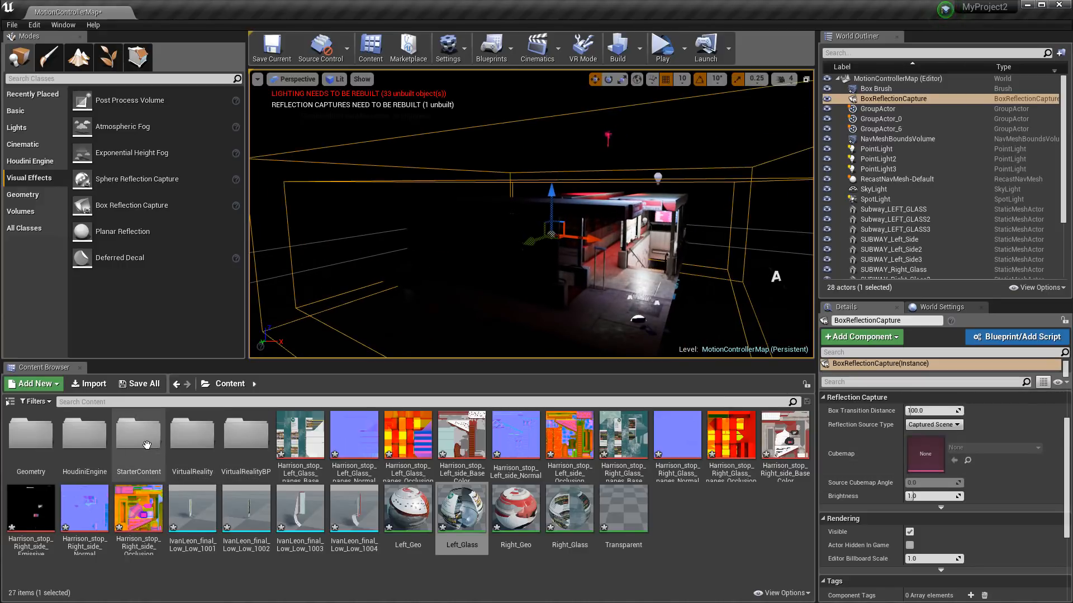
{"action": "left_click_drag", "start_coordinate": [582, 300], "coordinate": [519, 280], "text": "alt"}
{"action": "right_click_drag", "start_coordinate": [525, 245], "coordinate": [550, 263], "text": "alt"}
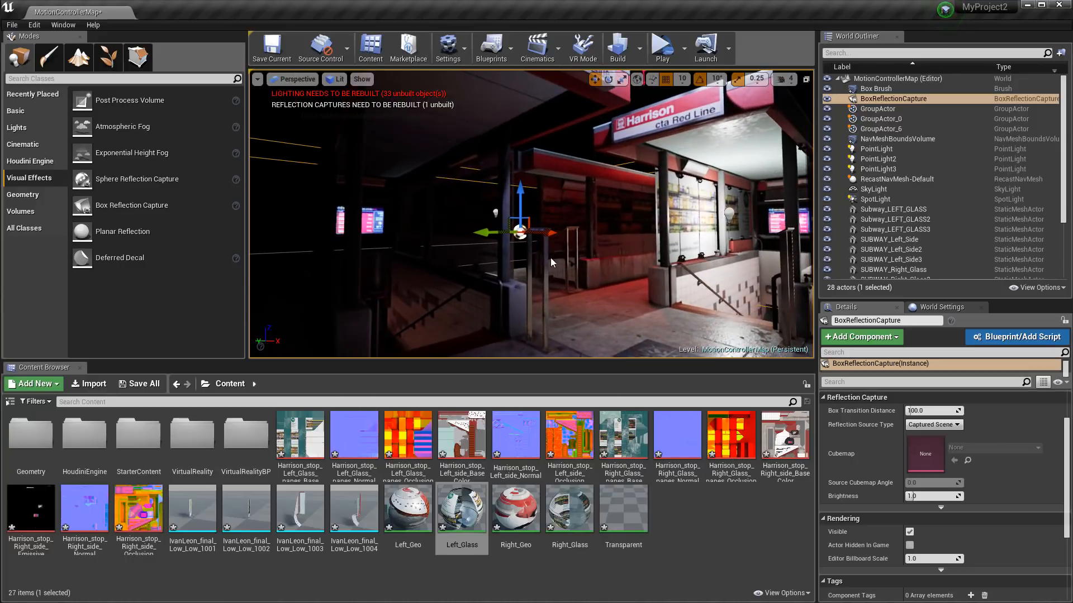
Build the level's lighting and reflection captures, and run the scene in VR Preview.
{"action": "left_click", "coordinate": [619, 56]}
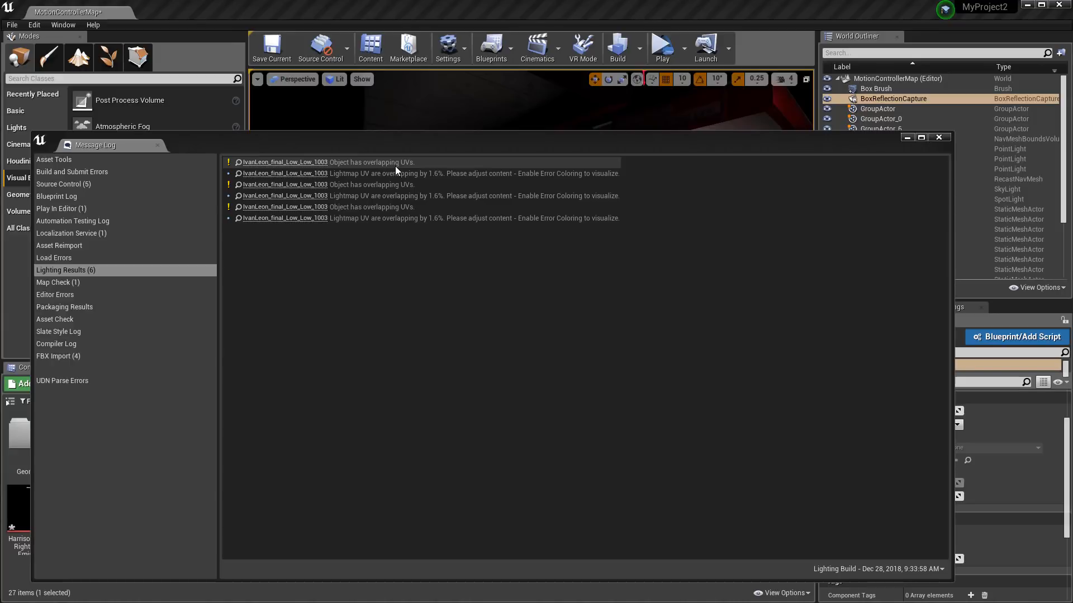
{"action": "left_click", "coordinate": [938, 138]}
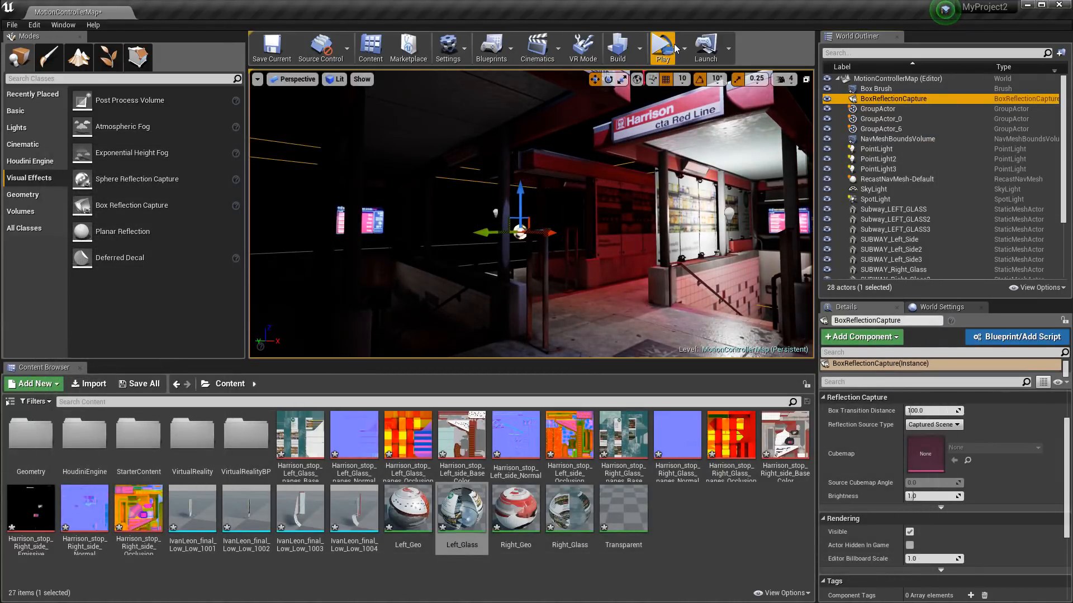
{"action": "left_click", "coordinate": [684, 55]}
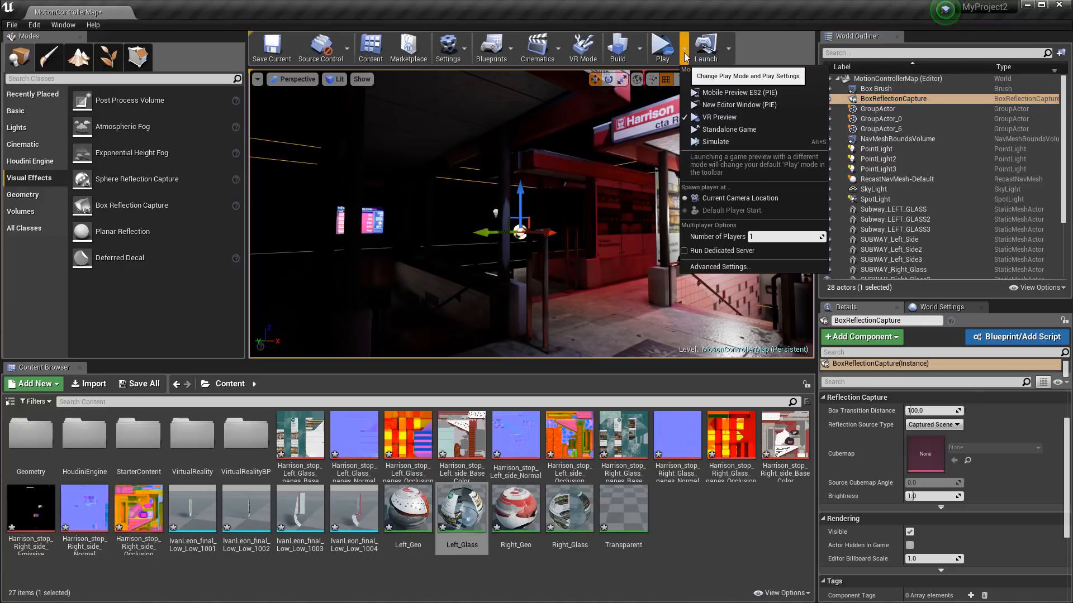
{"action": "left_click", "coordinate": [747, 116]}
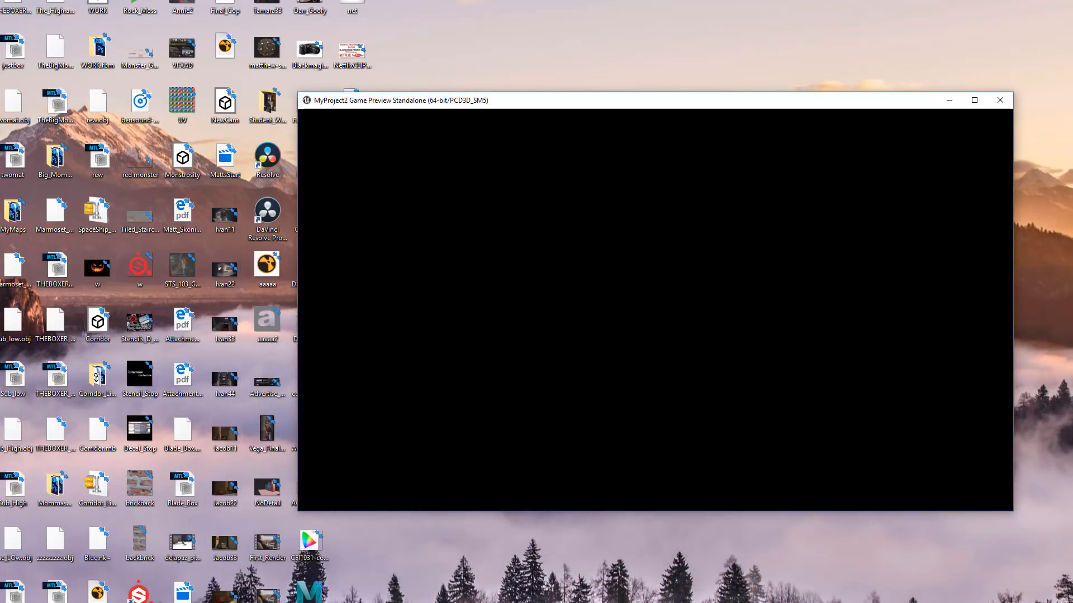